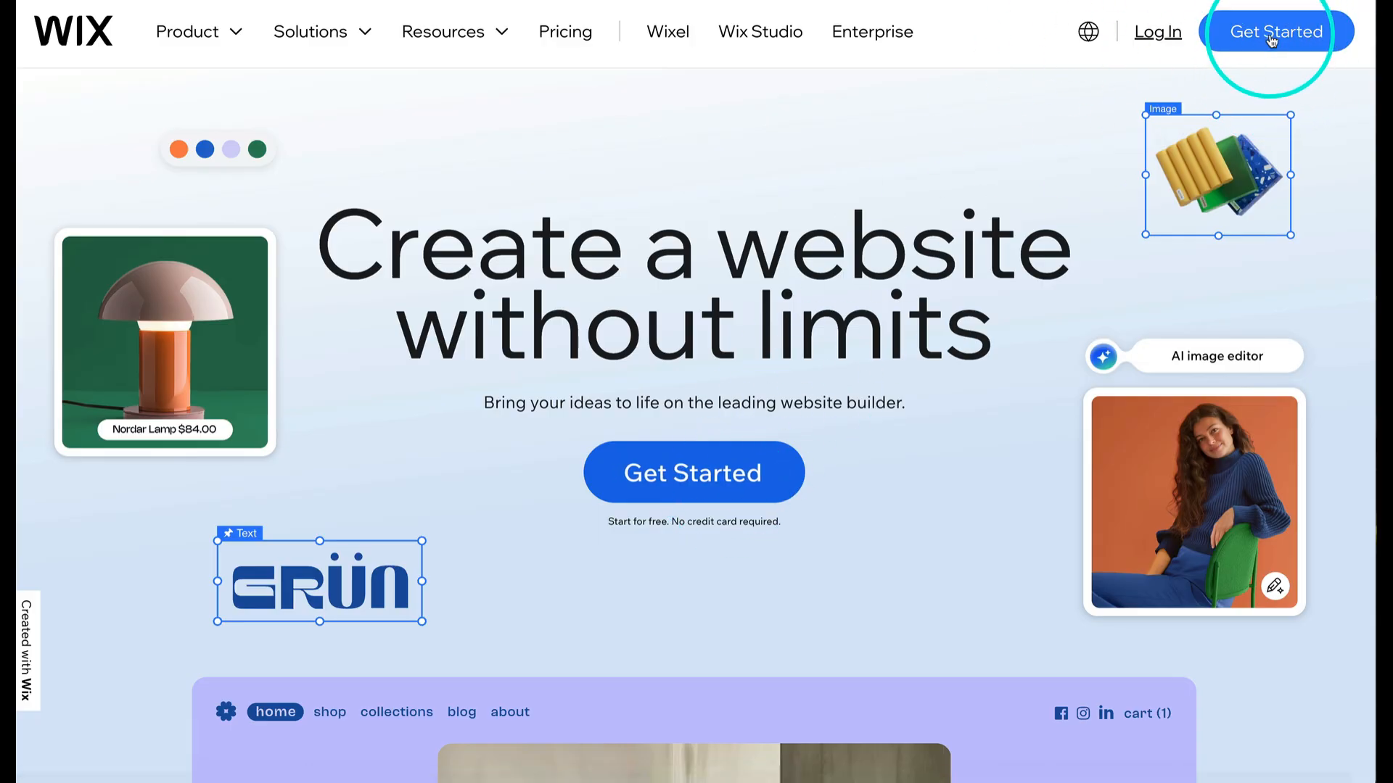
- Log in to Wix using the Google account
click(1167, 42)
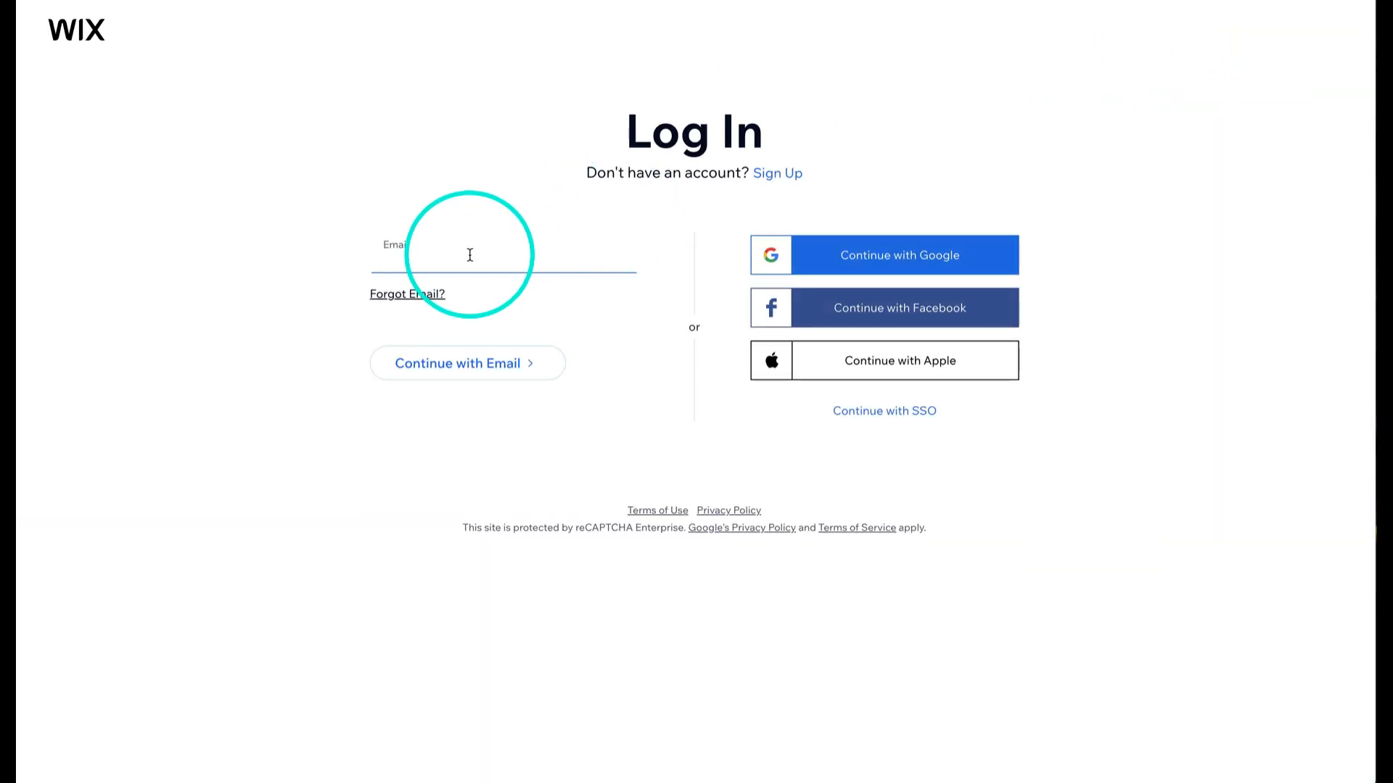
click(848, 258)
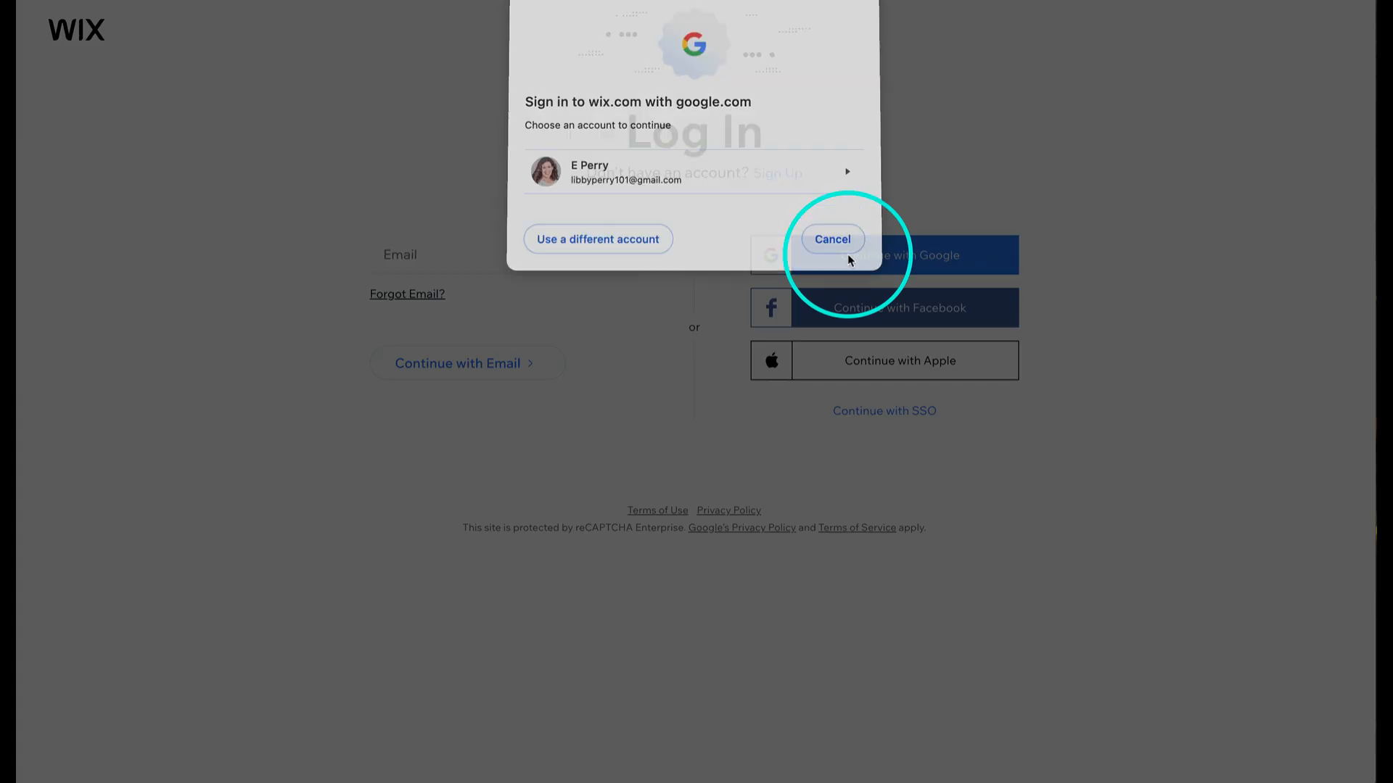
click(713, 177)
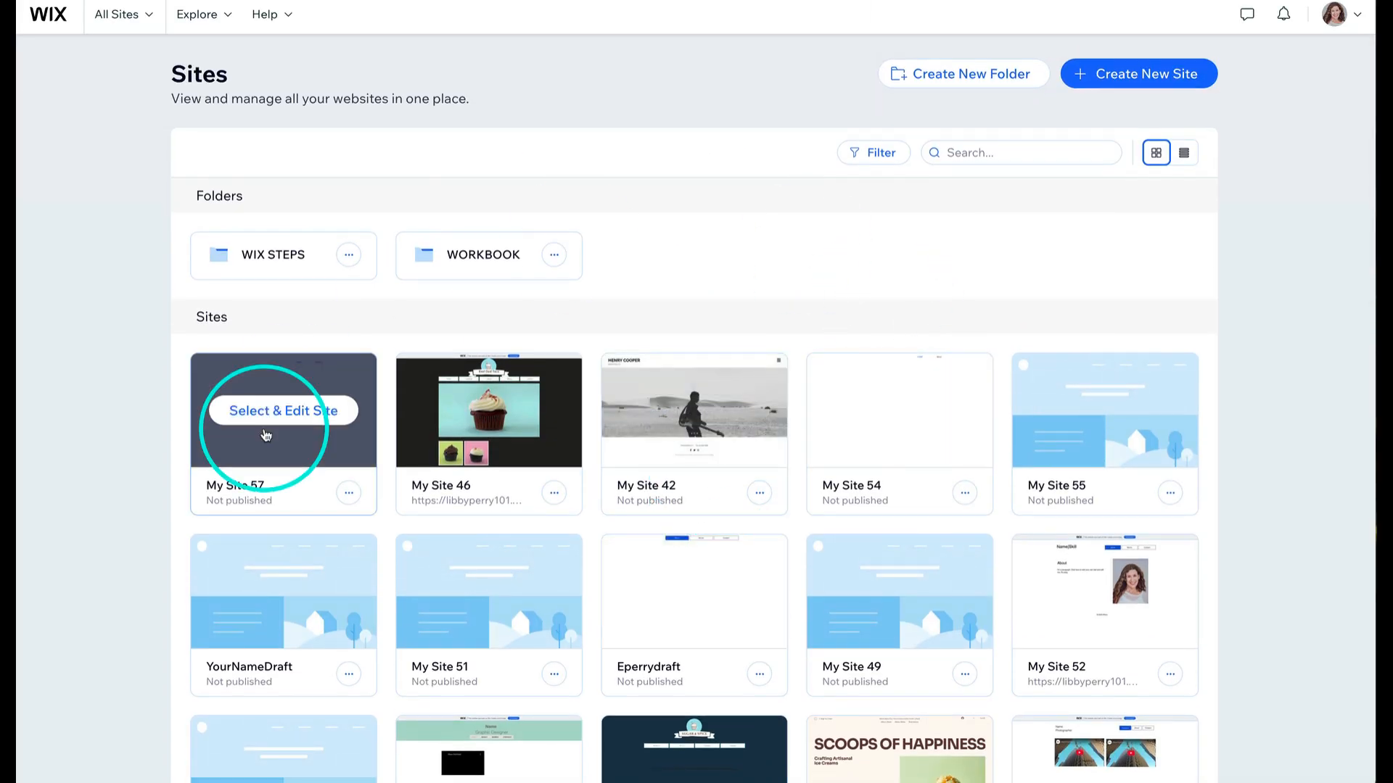
- Create a new site on the Wix Editor, setting up without chat and skipping every setup question
click(1147, 75)
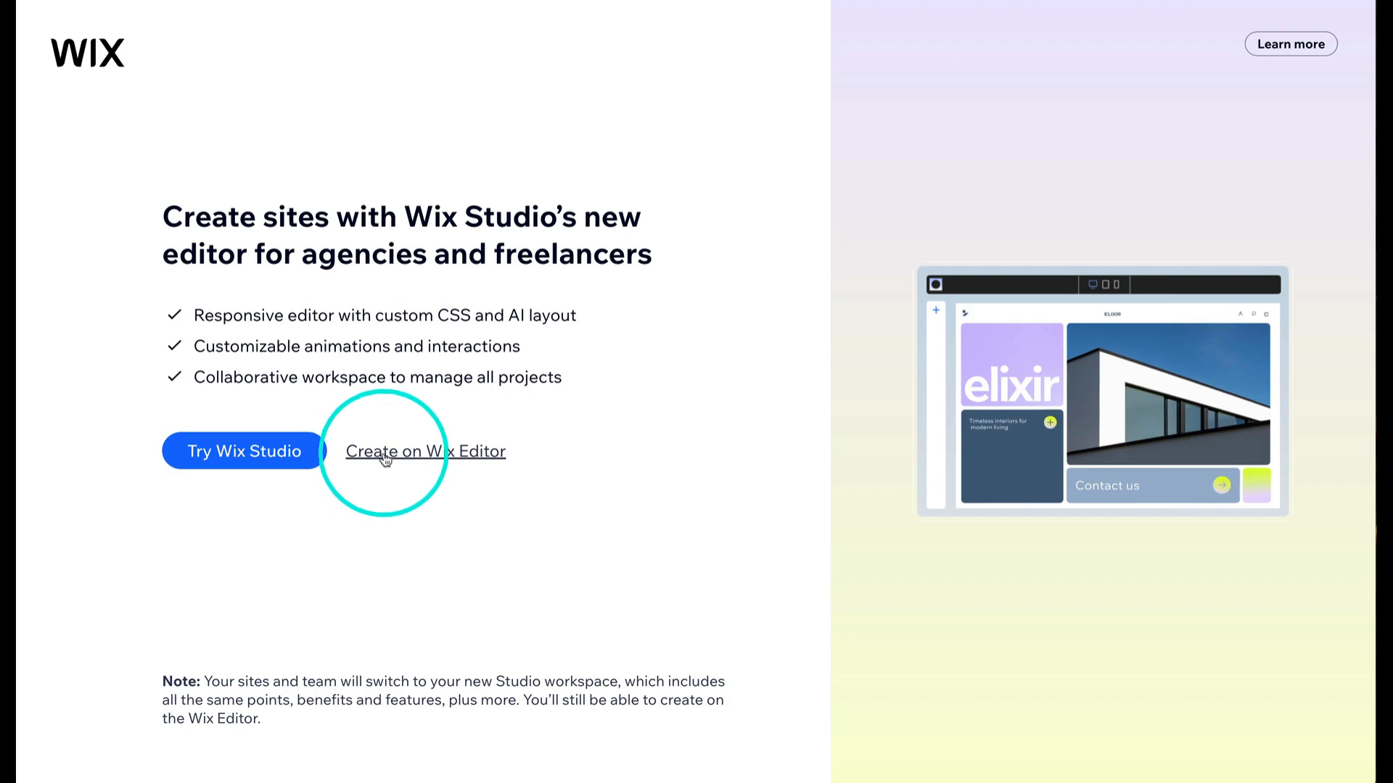
click(484, 462)
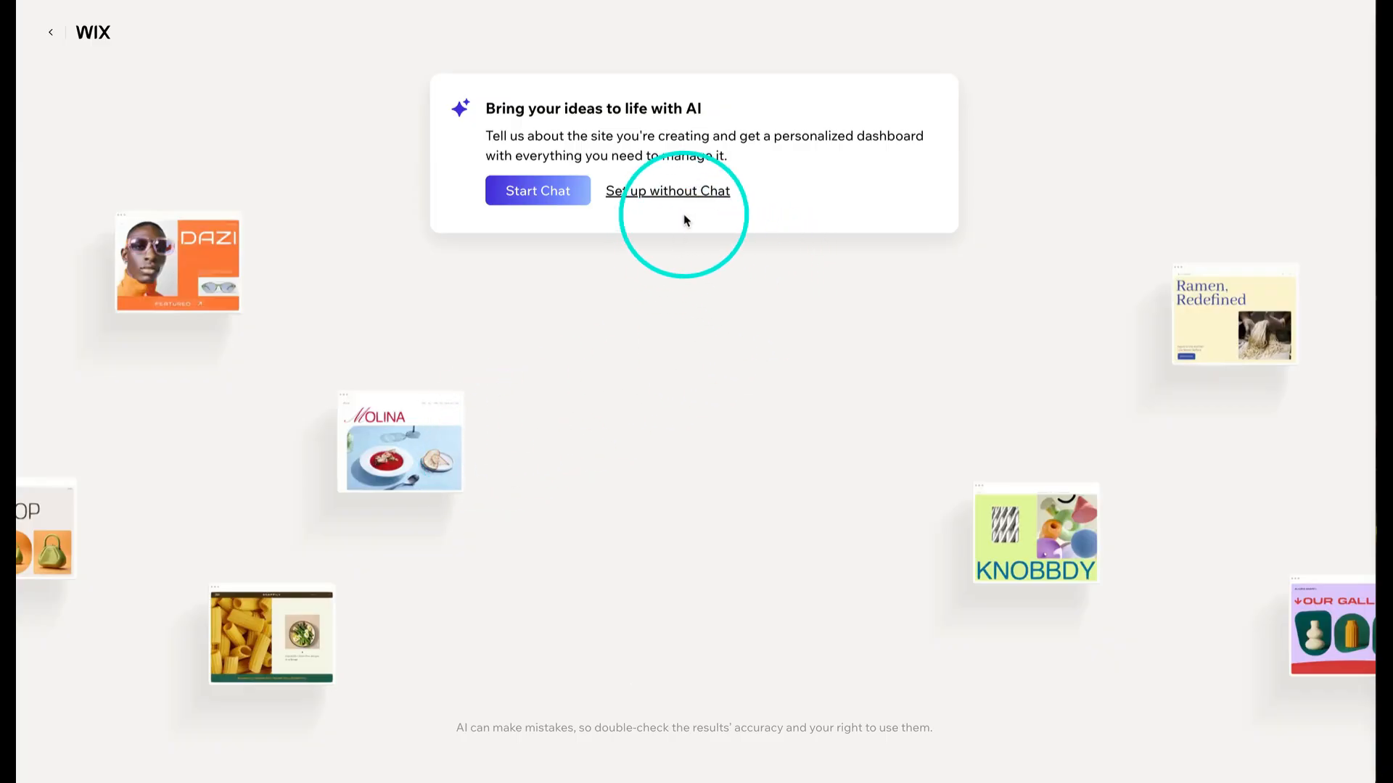
click(689, 192)
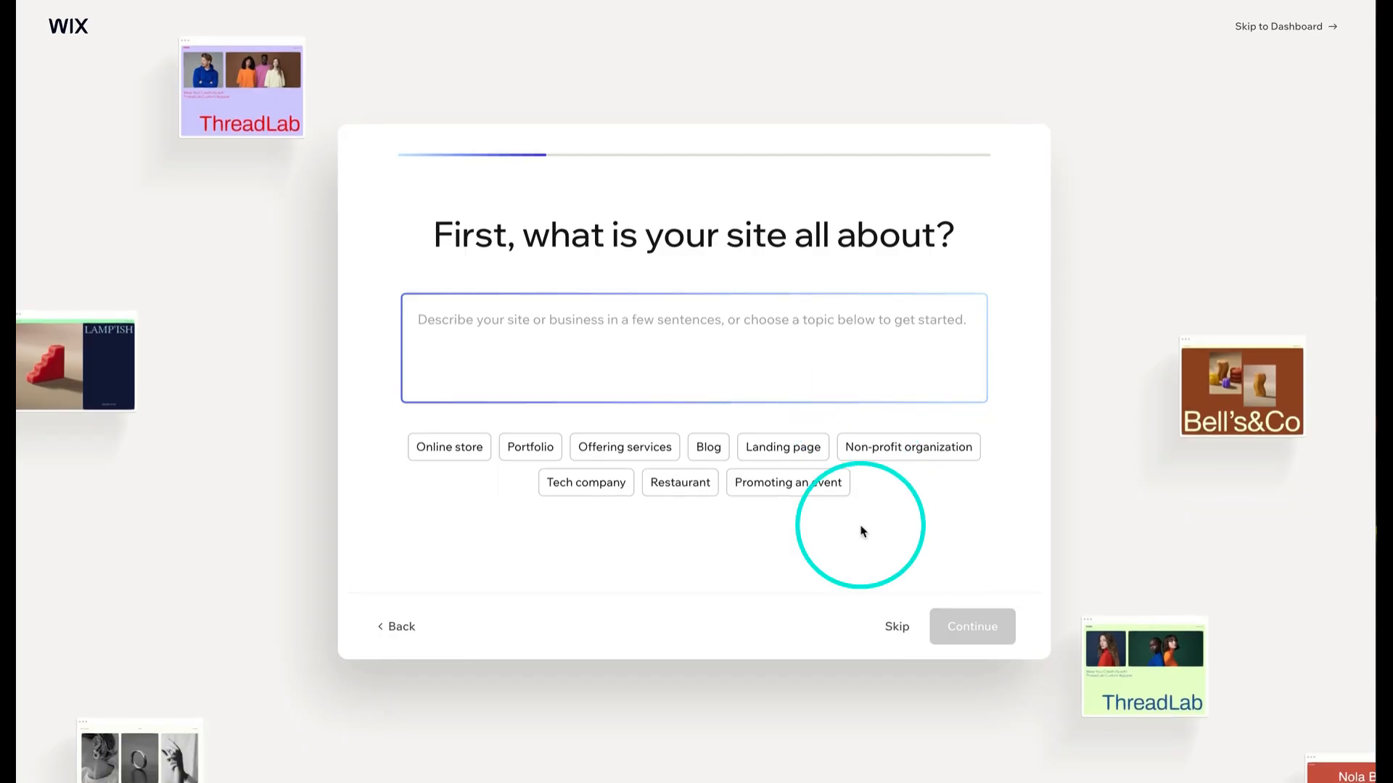
click(897, 628)
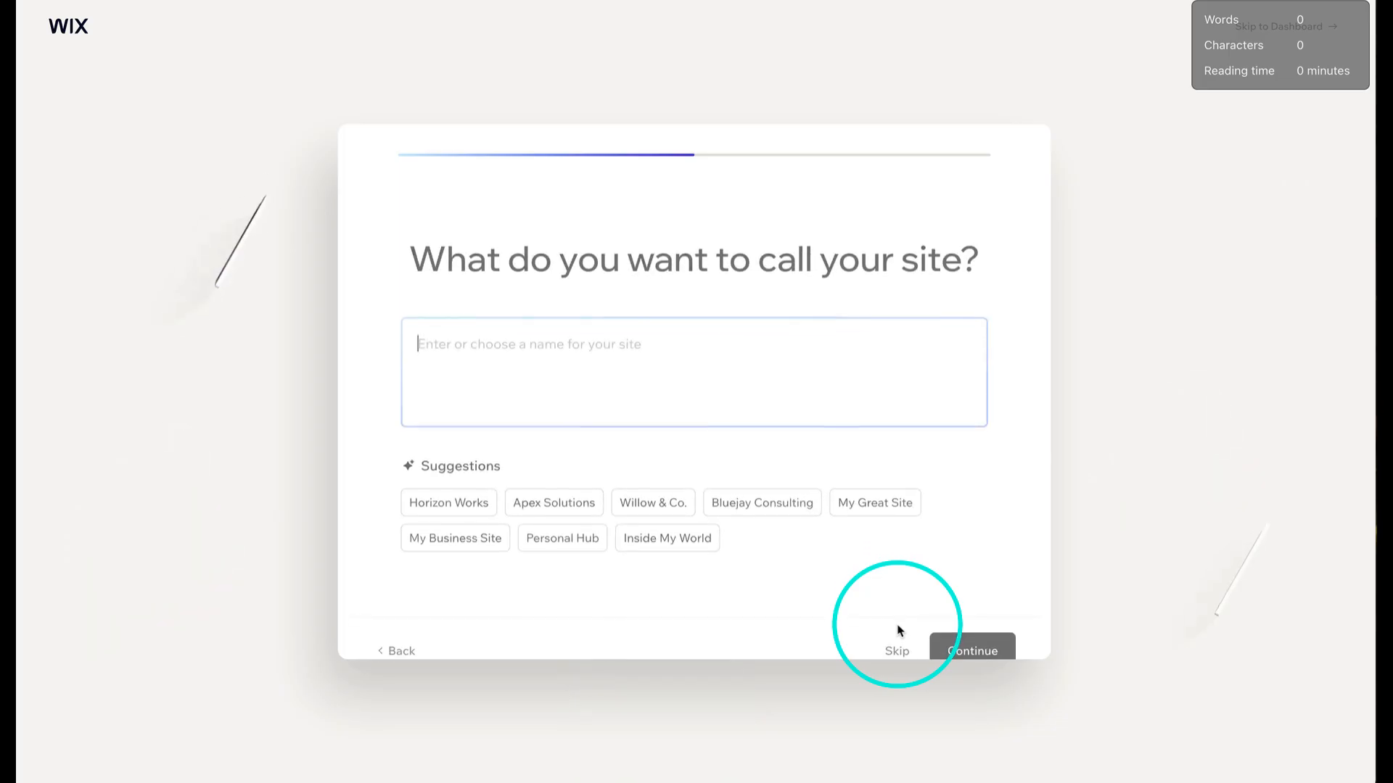
click(898, 628)
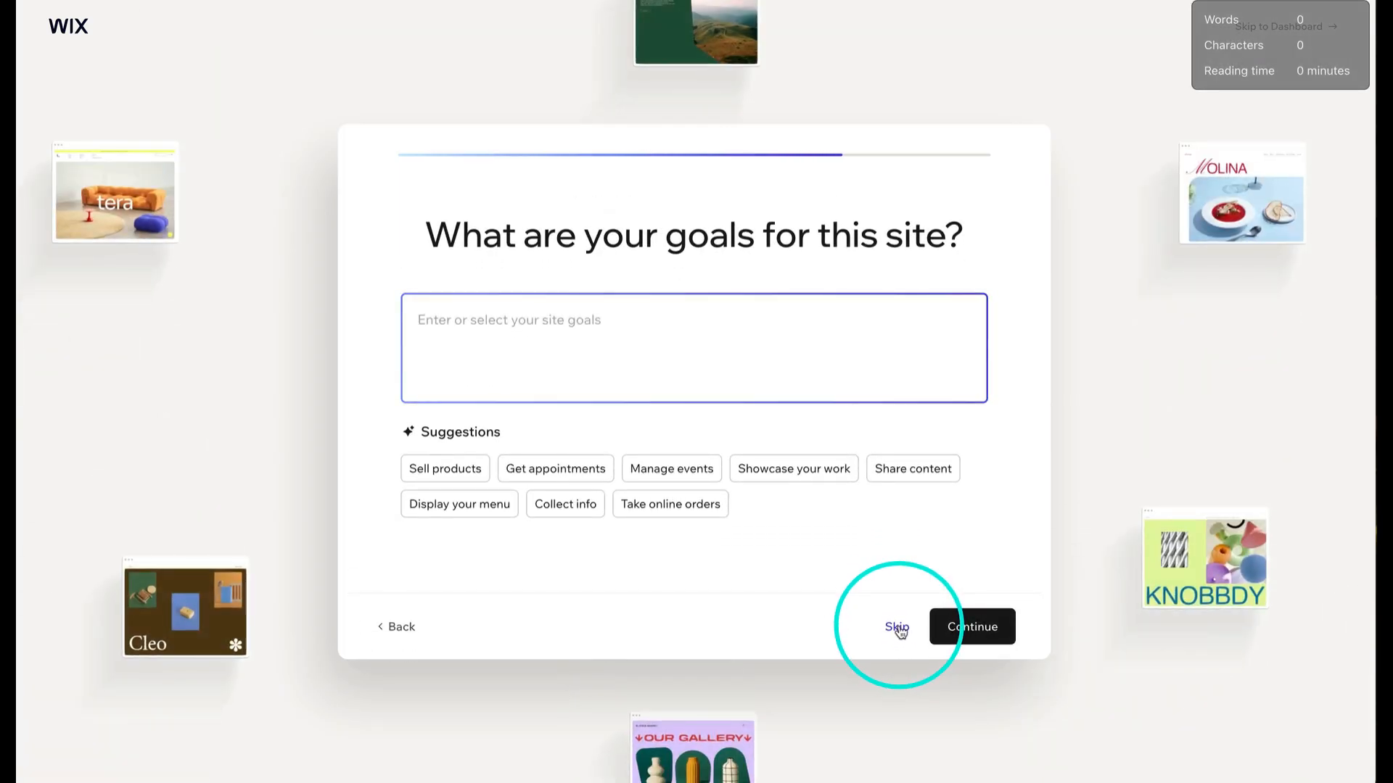
click(897, 628)
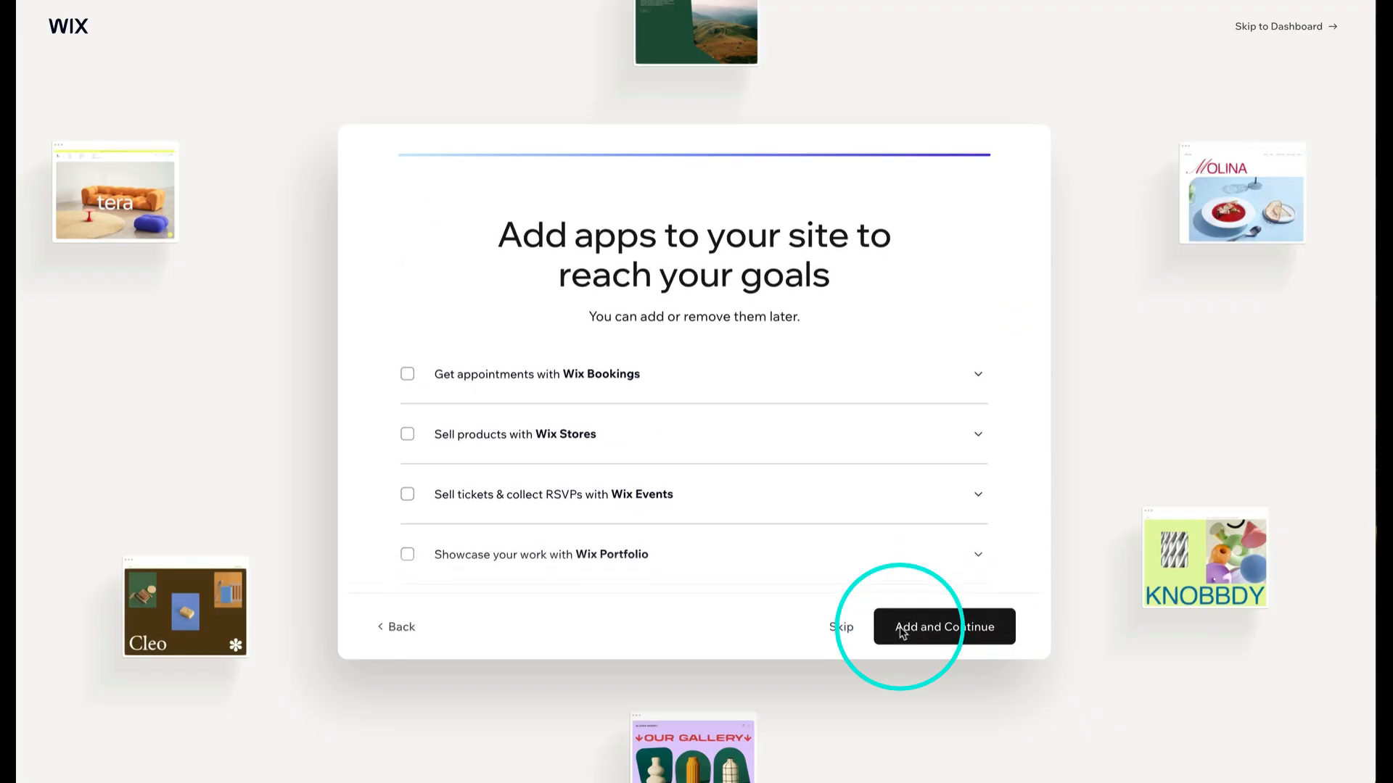
click(847, 630)
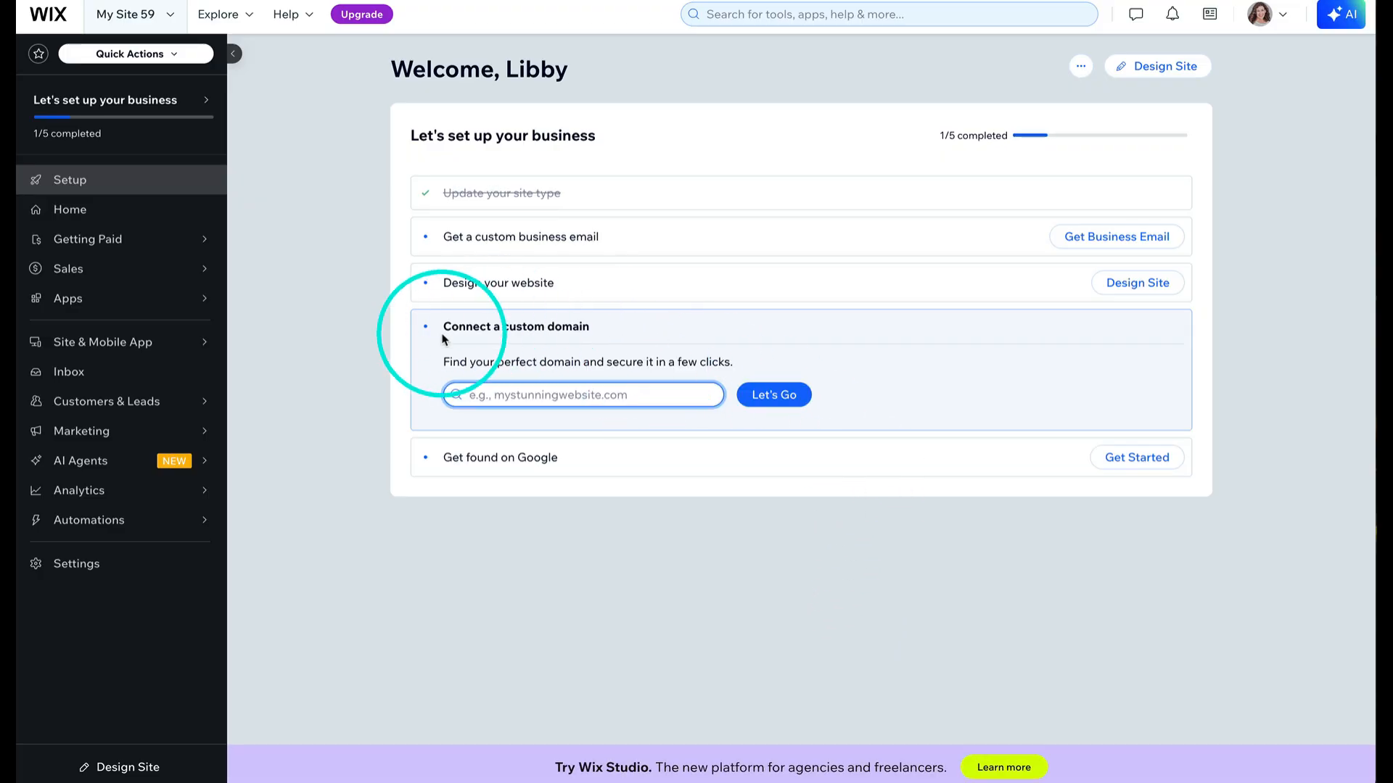
- Open the Start from Scratch blank template for editing from the site design options
click(412, 362)
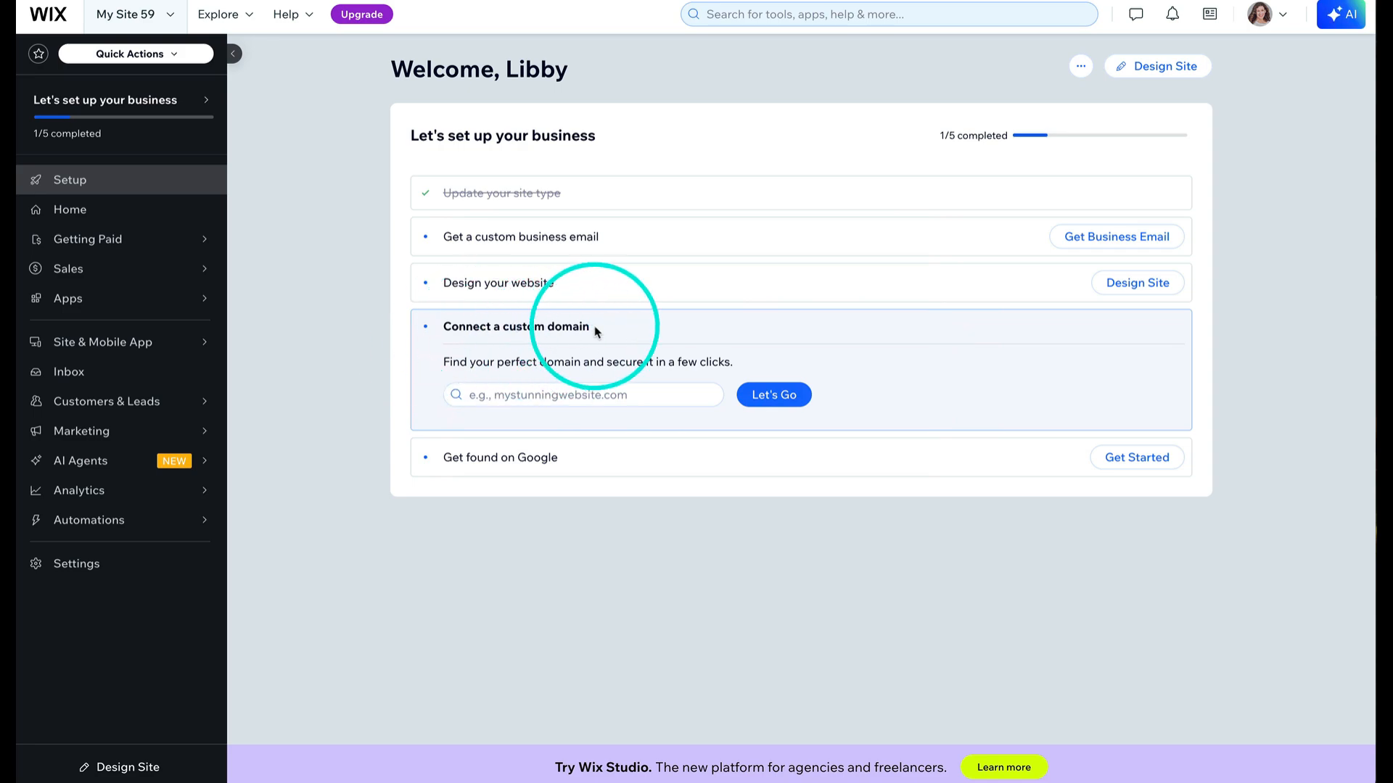
click(1147, 67)
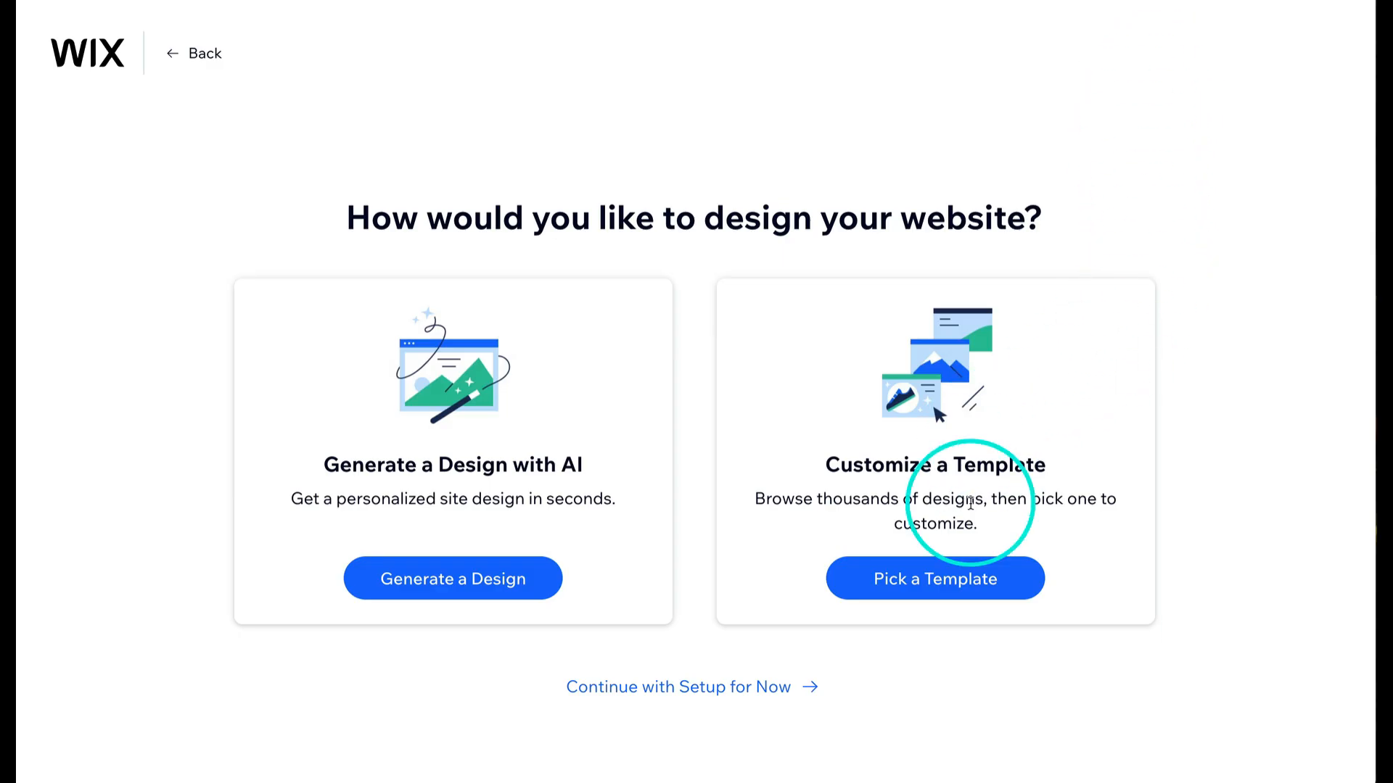
click(950, 589)
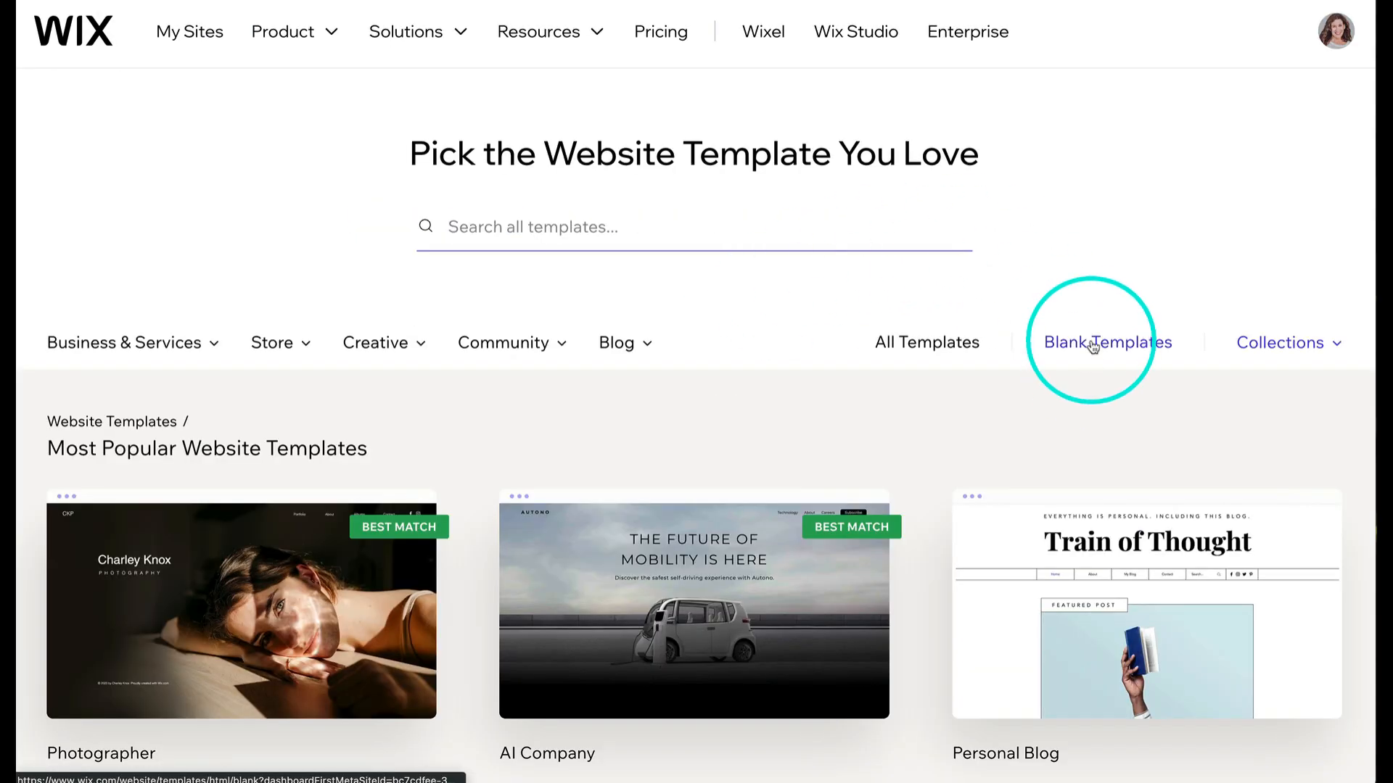
click(1094, 343)
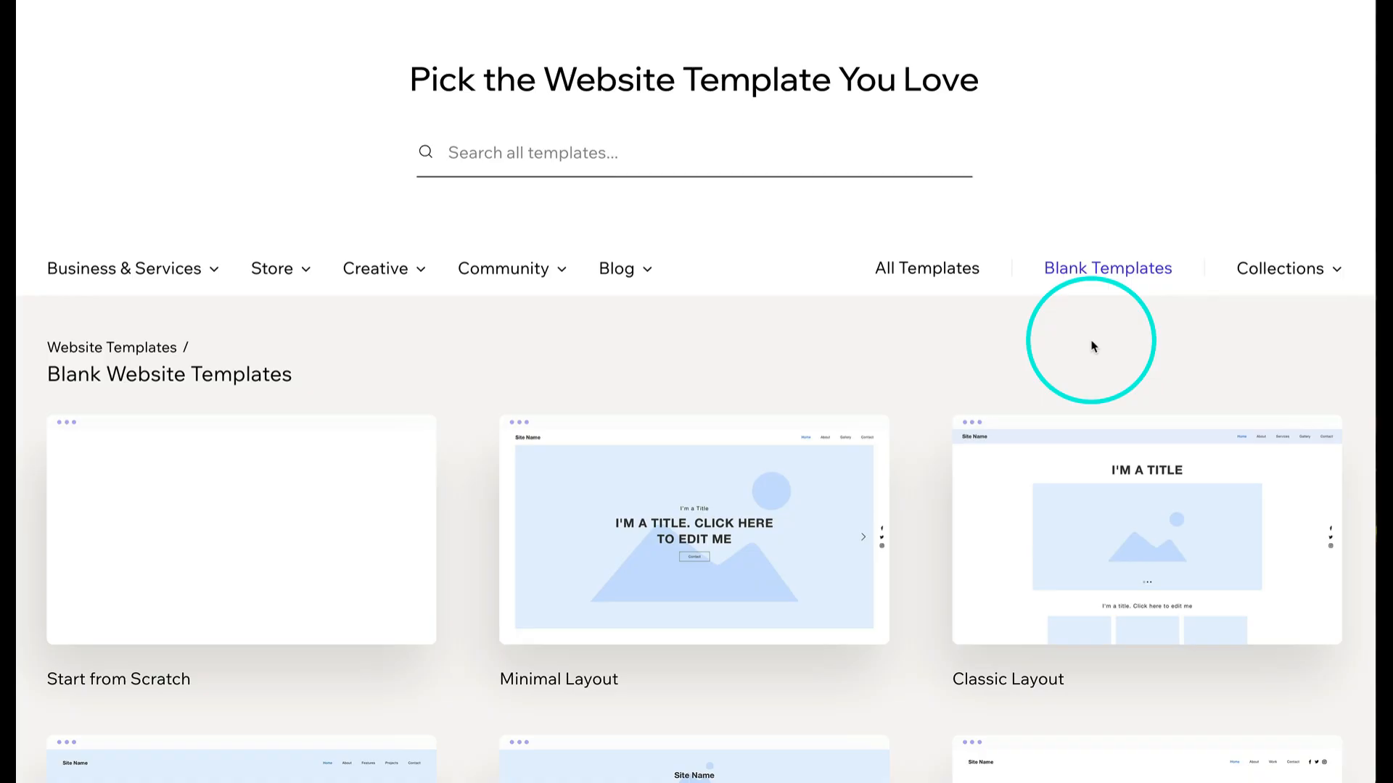
mouse_move(348, 566)
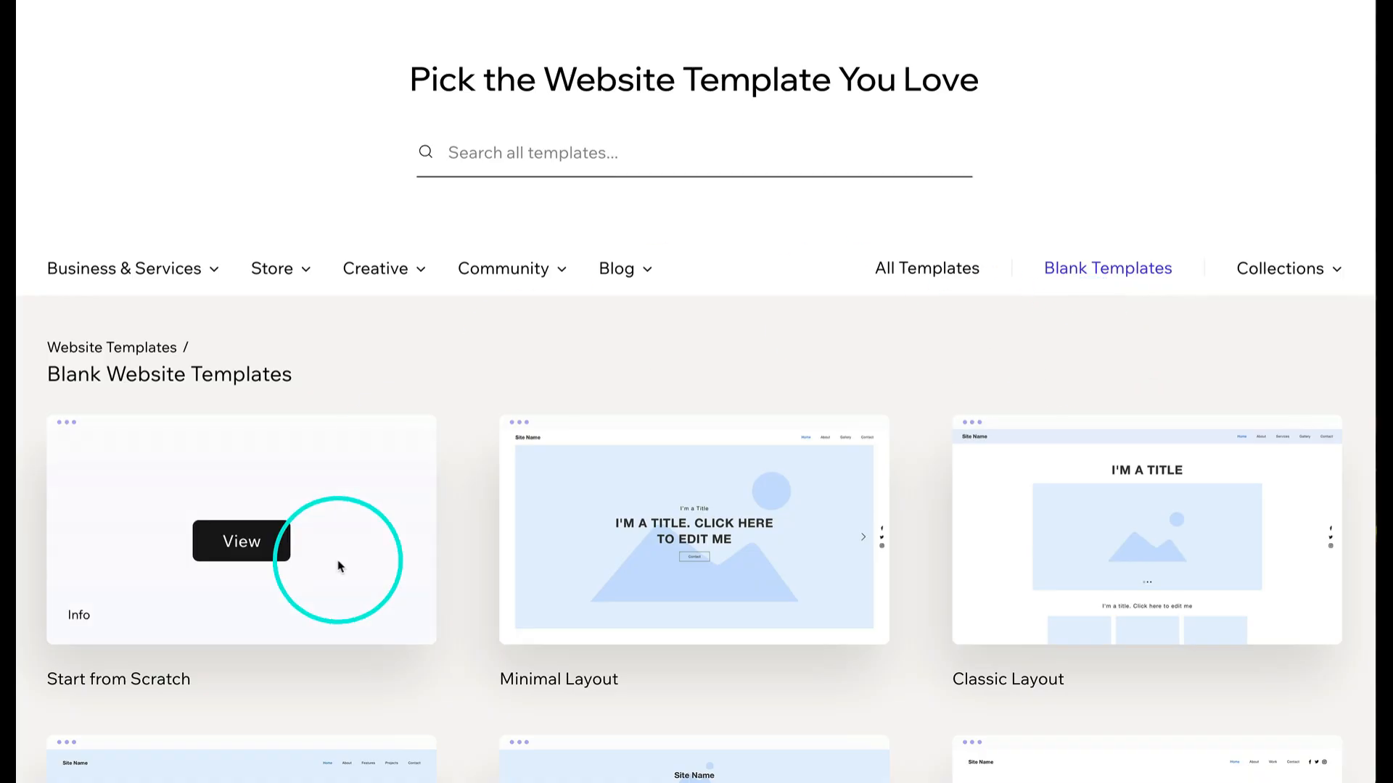
click(250, 540)
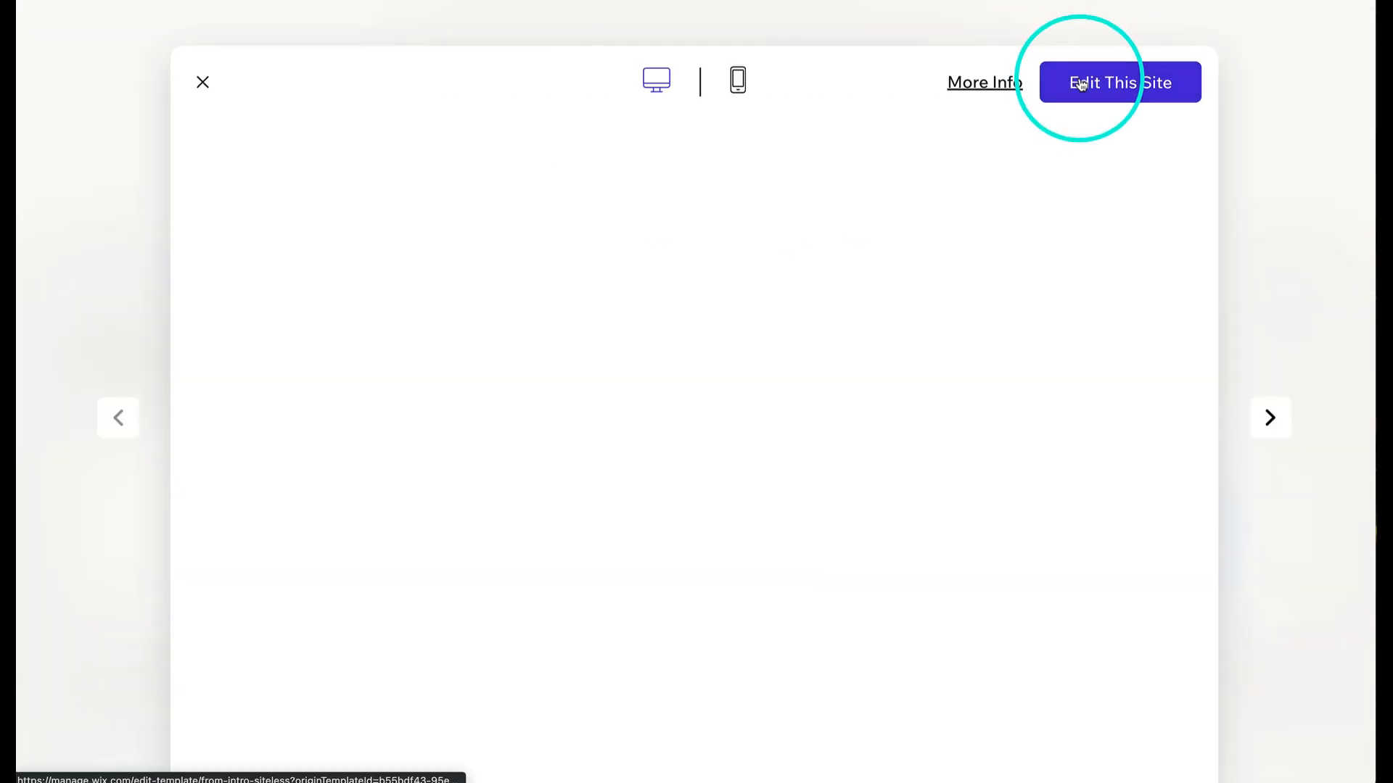
click(1080, 85)
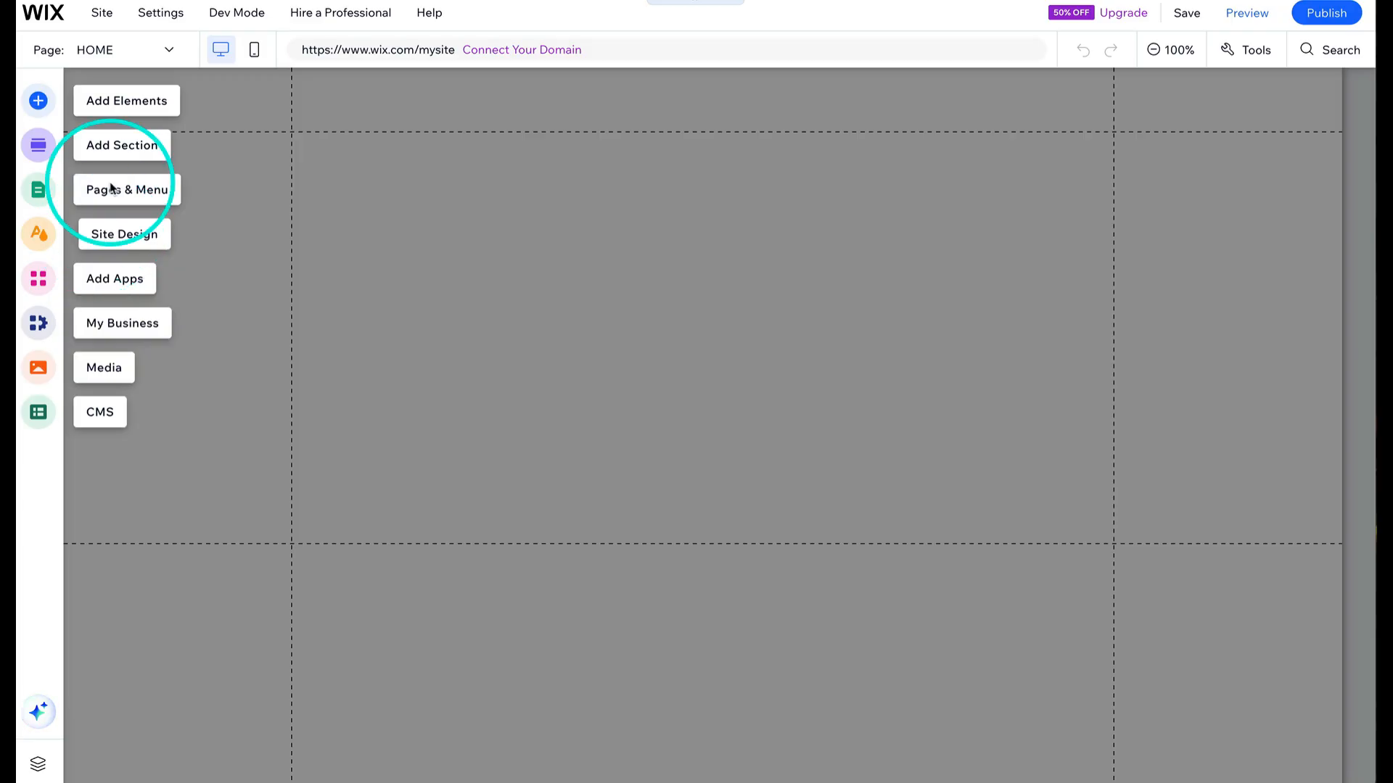
click(169, 51)
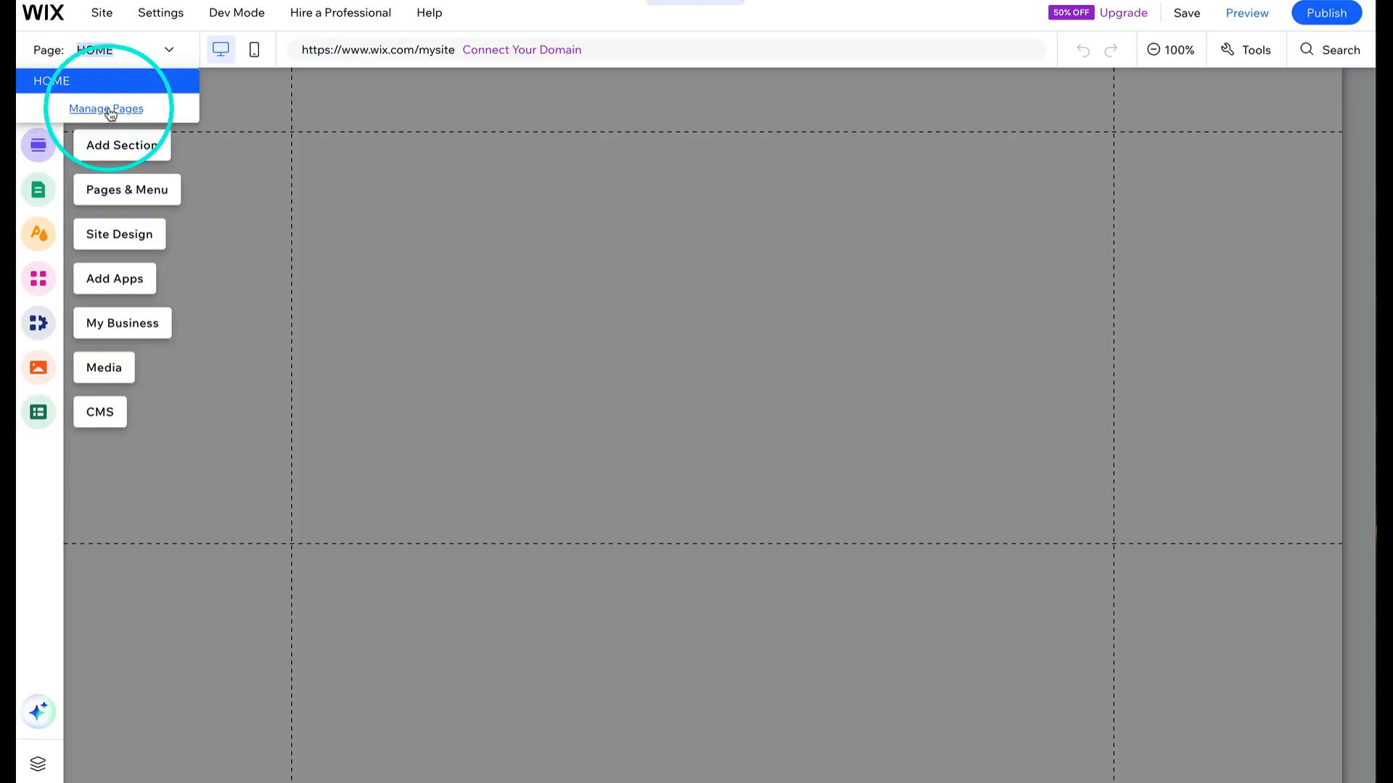
click(169, 53)
click(592, 279)
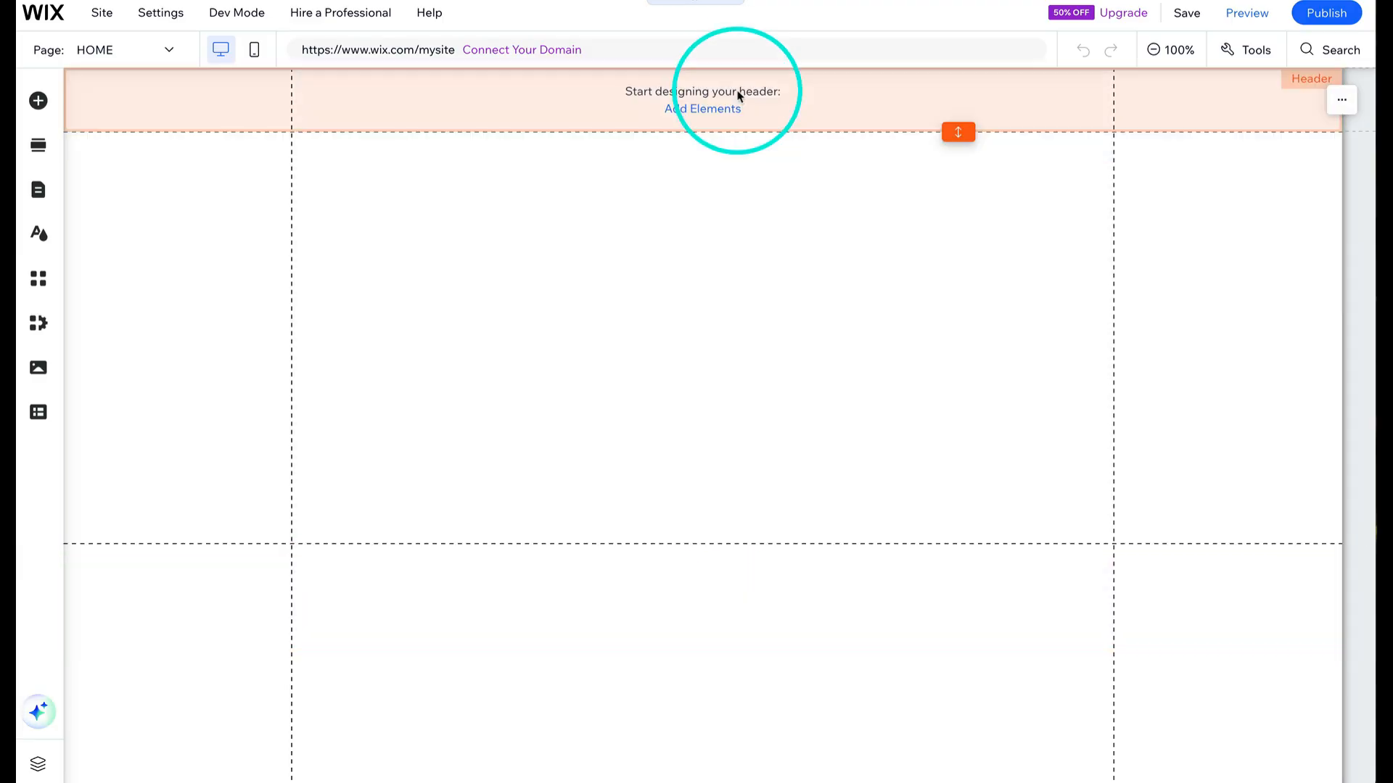
- Increase the height of the empty header
click(721, 111)
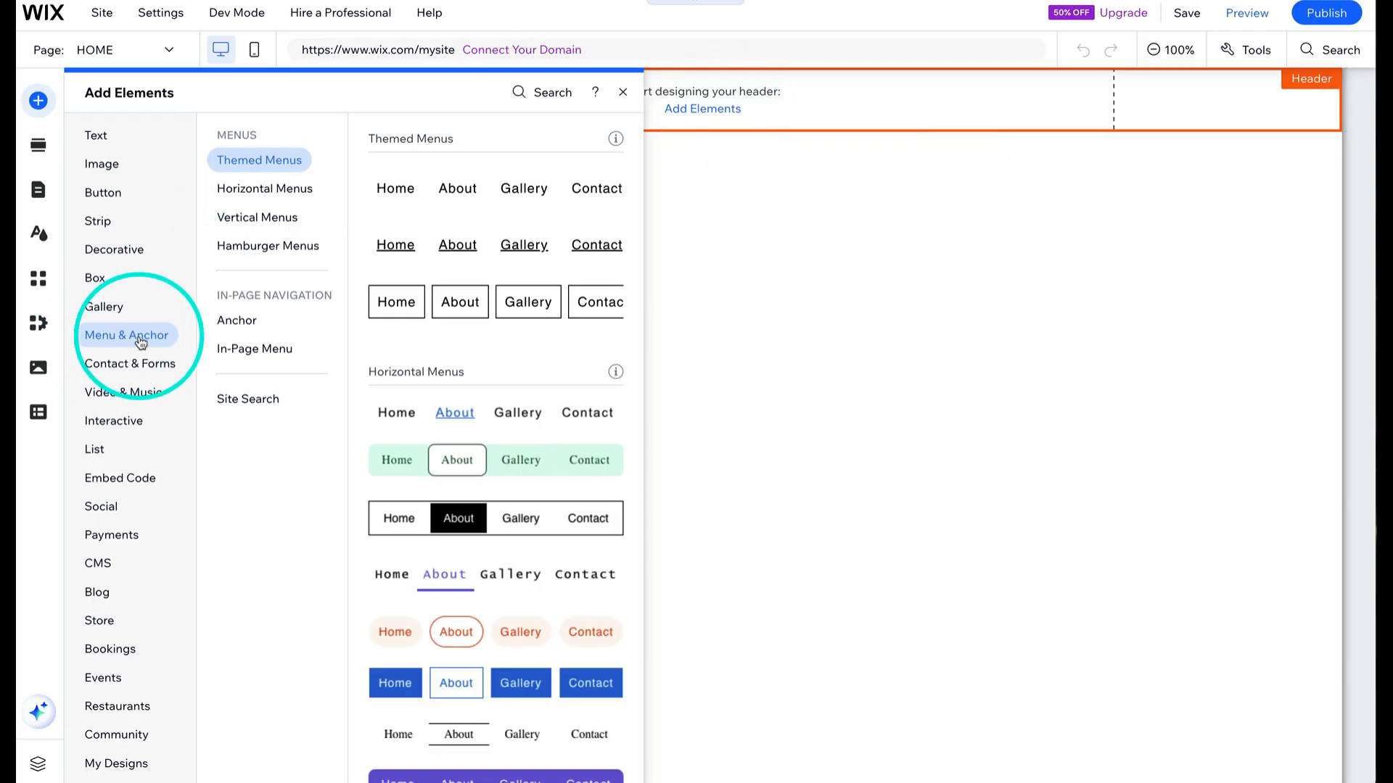
click(957, 134)
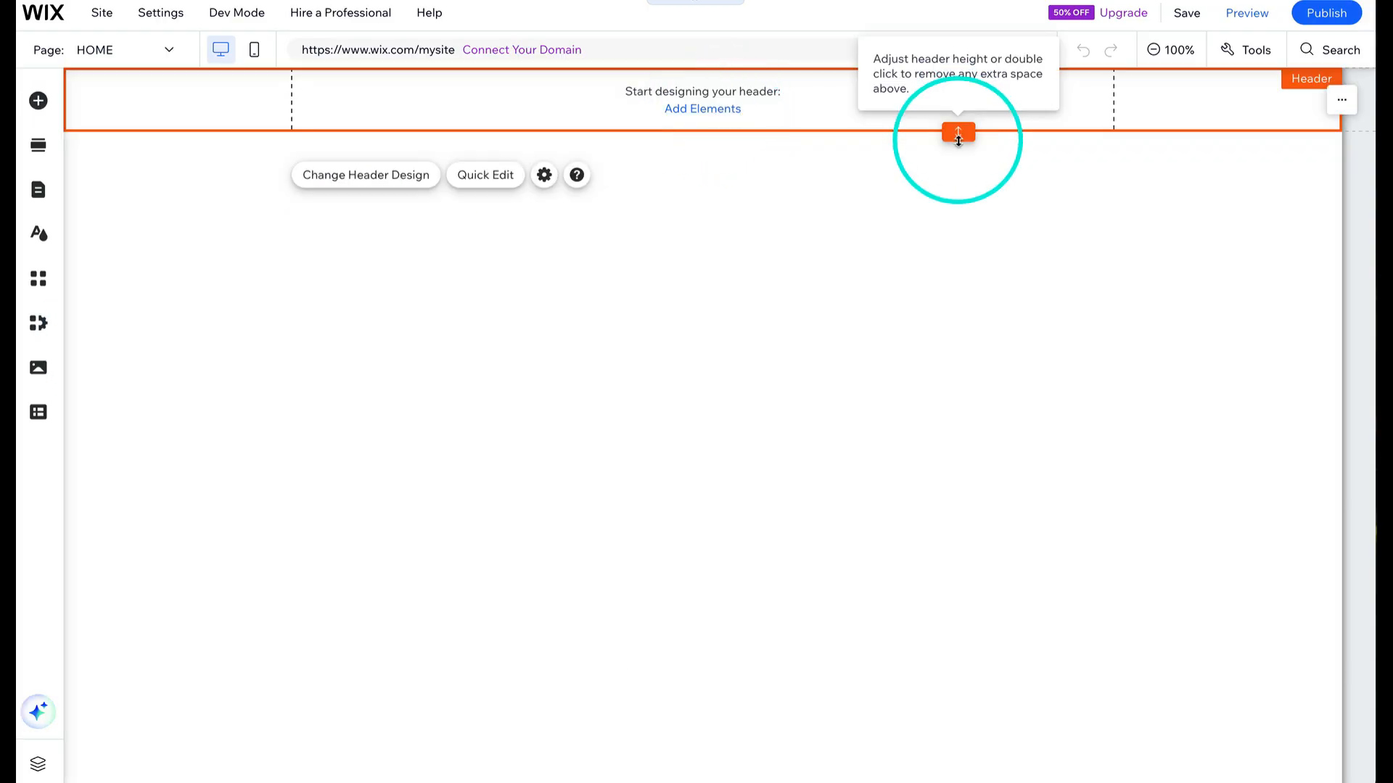
drag(958, 134, 963, 192)
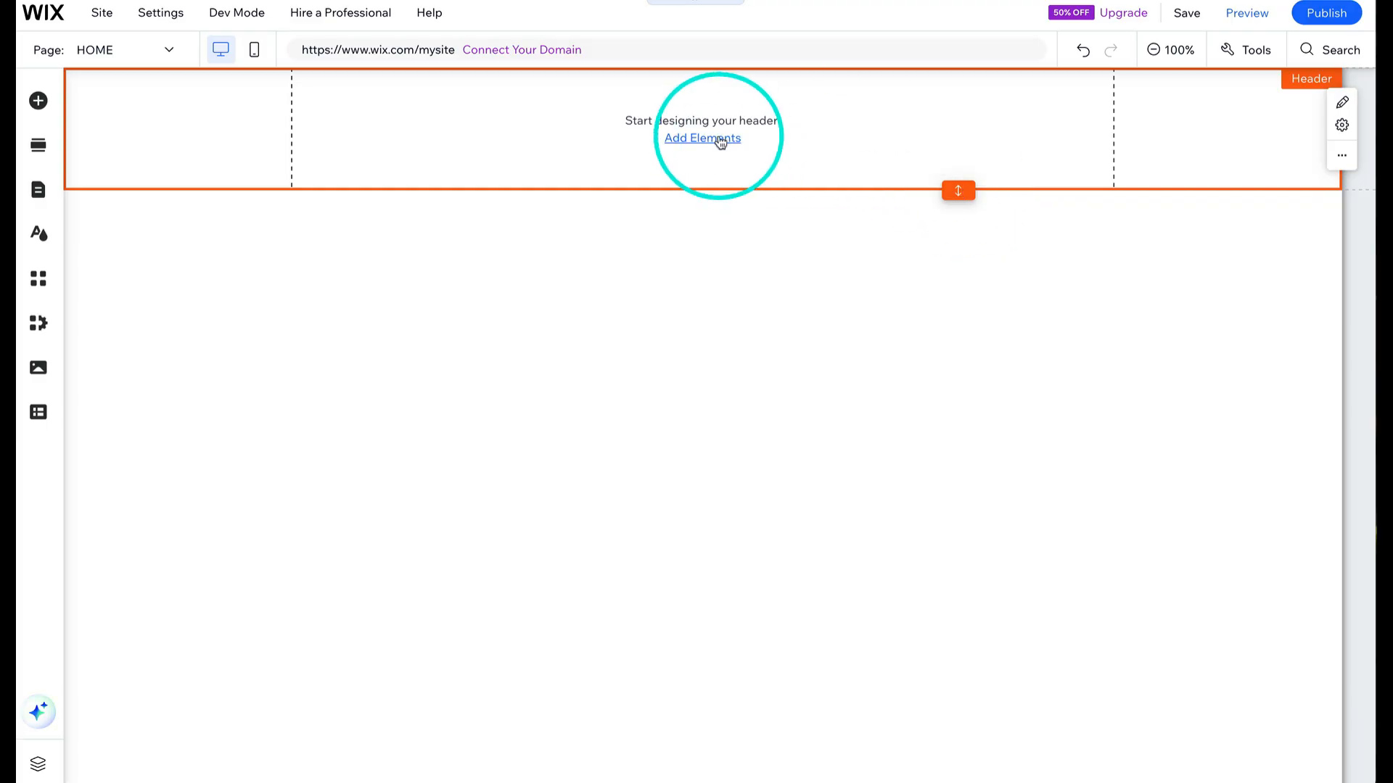
- Add a themed horizontal menu to the header and slightly reduce the header height
click(719, 140)
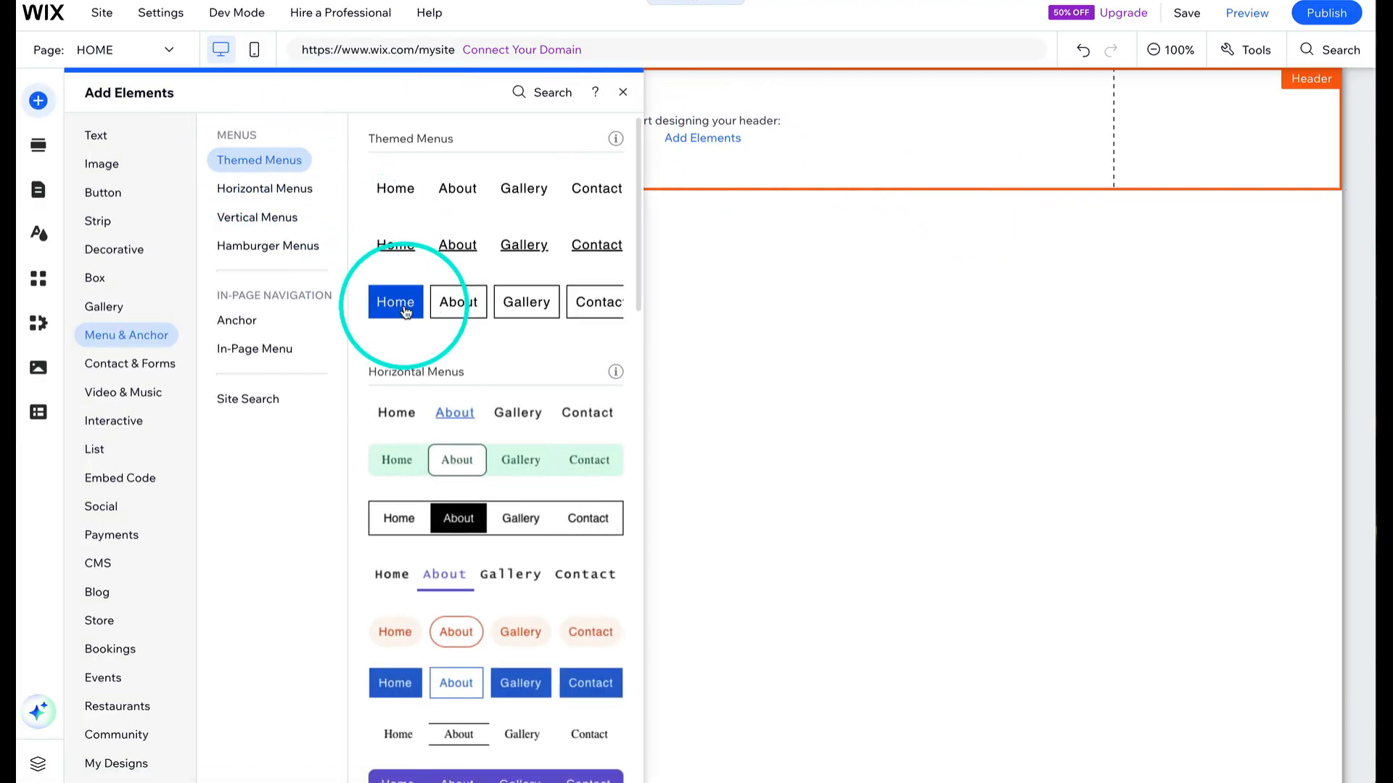
drag(406, 312, 702, 102)
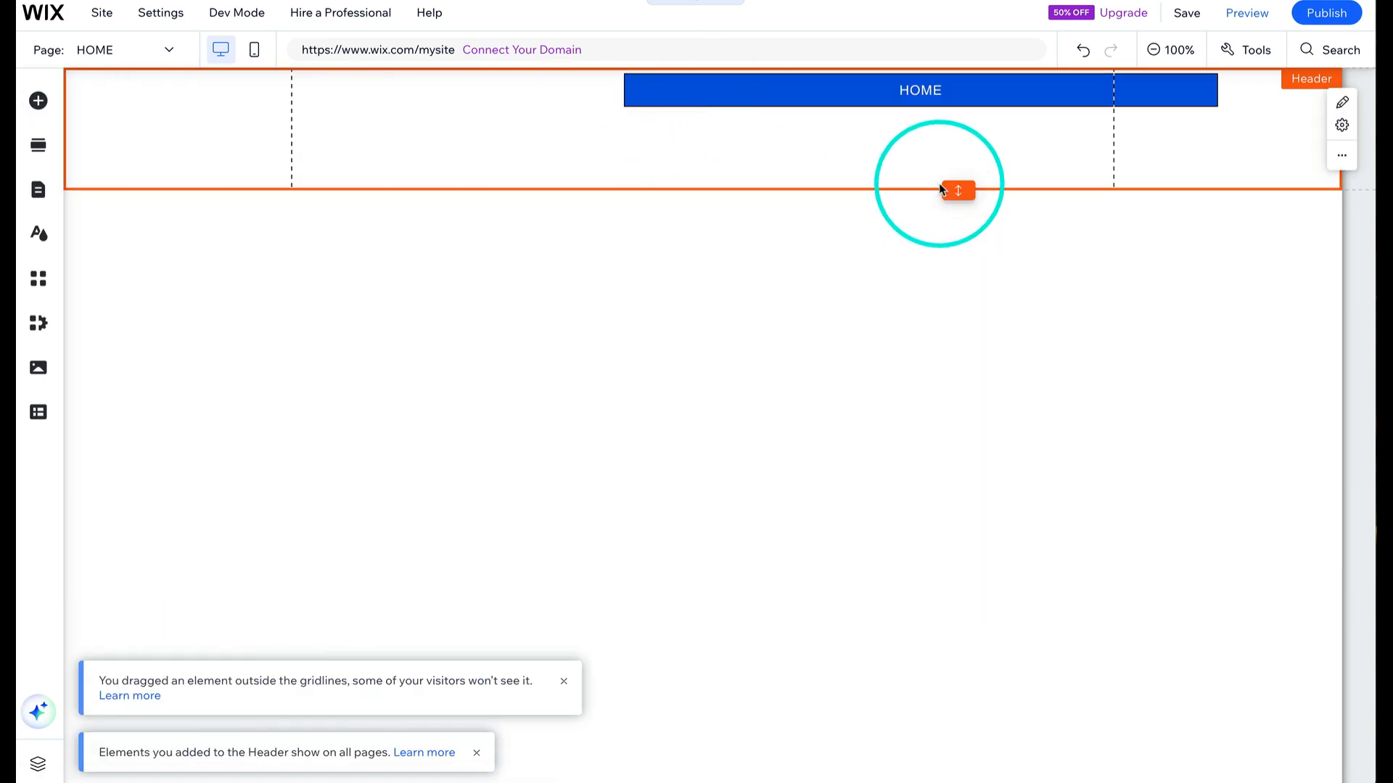
drag(940, 187, 954, 178)
- Show and then hide the Layers panel to inspect the page structure
click(1246, 50)
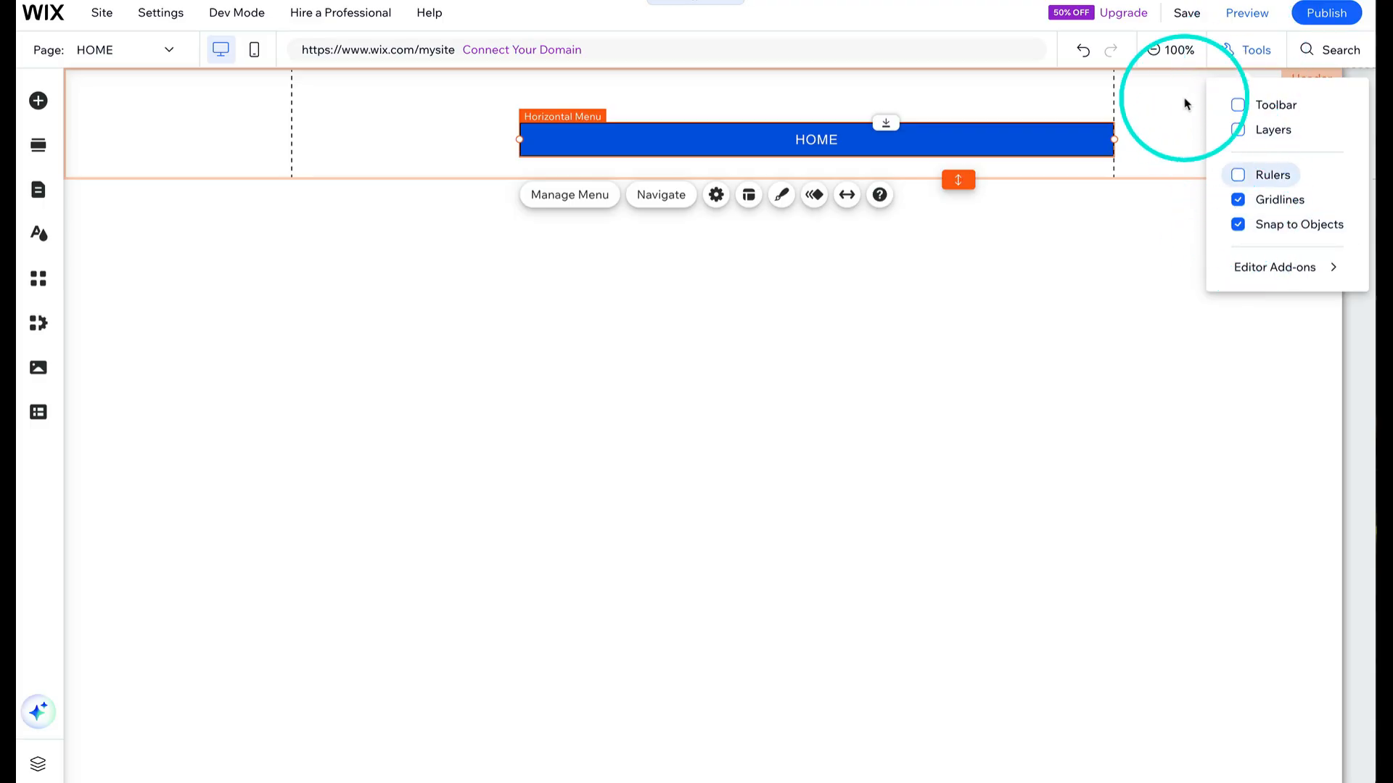
click(1238, 130)
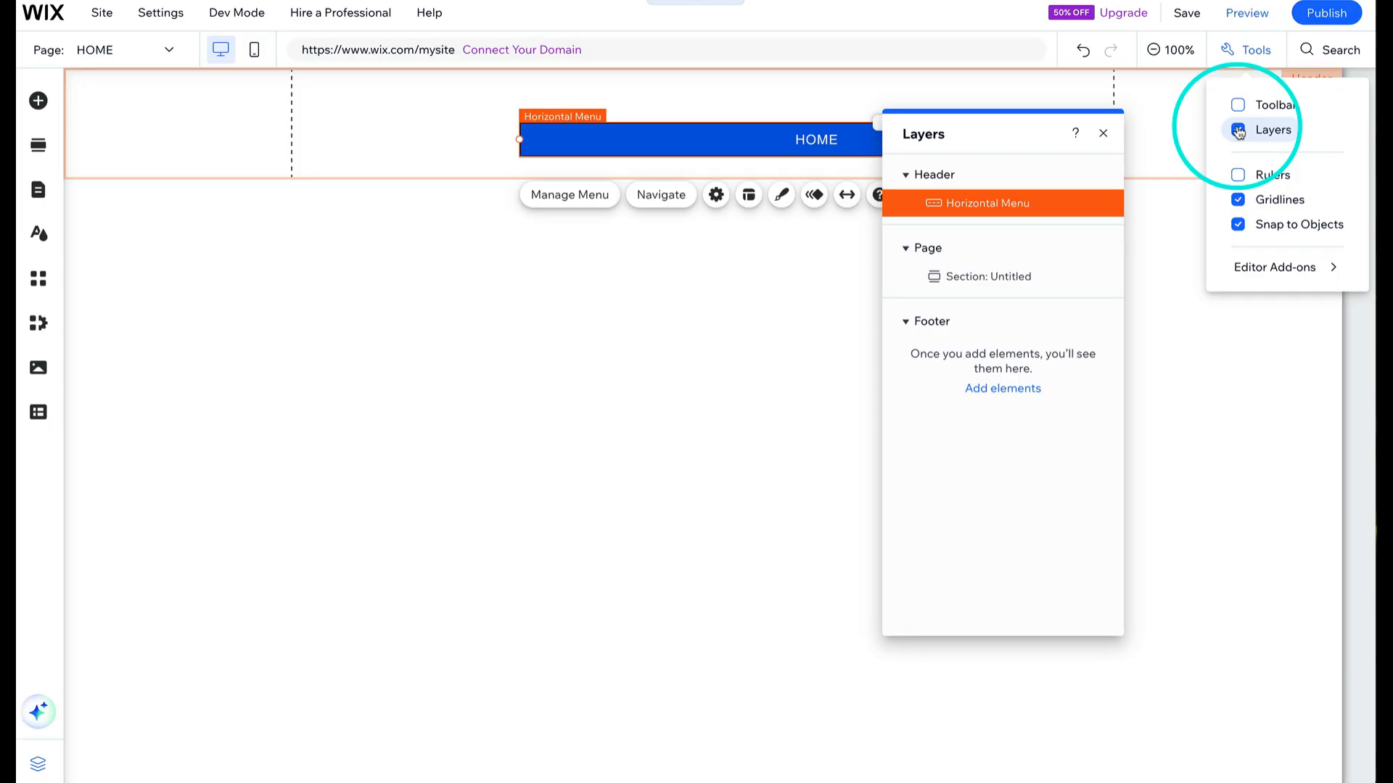
click(1238, 131)
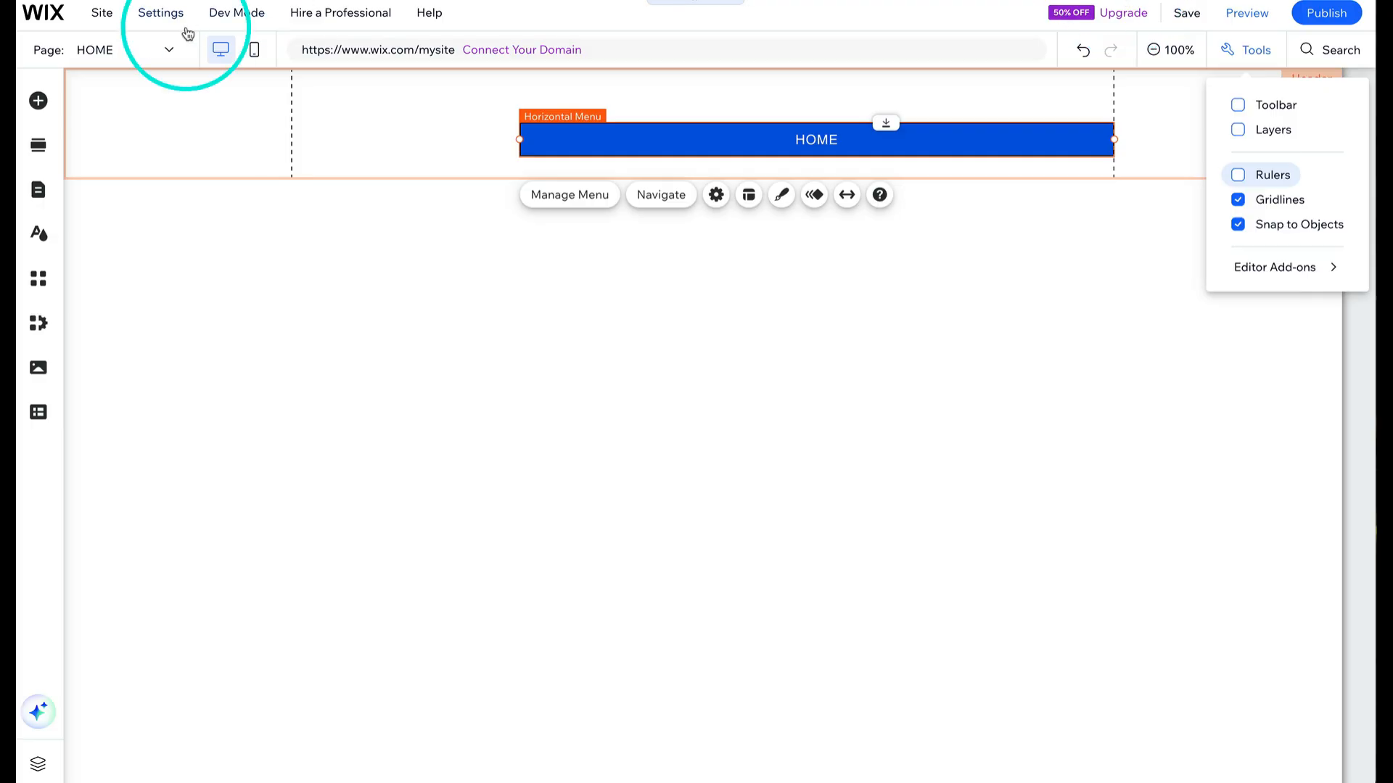
- Add a new page using the Basic Contact page layout
click(39, 190)
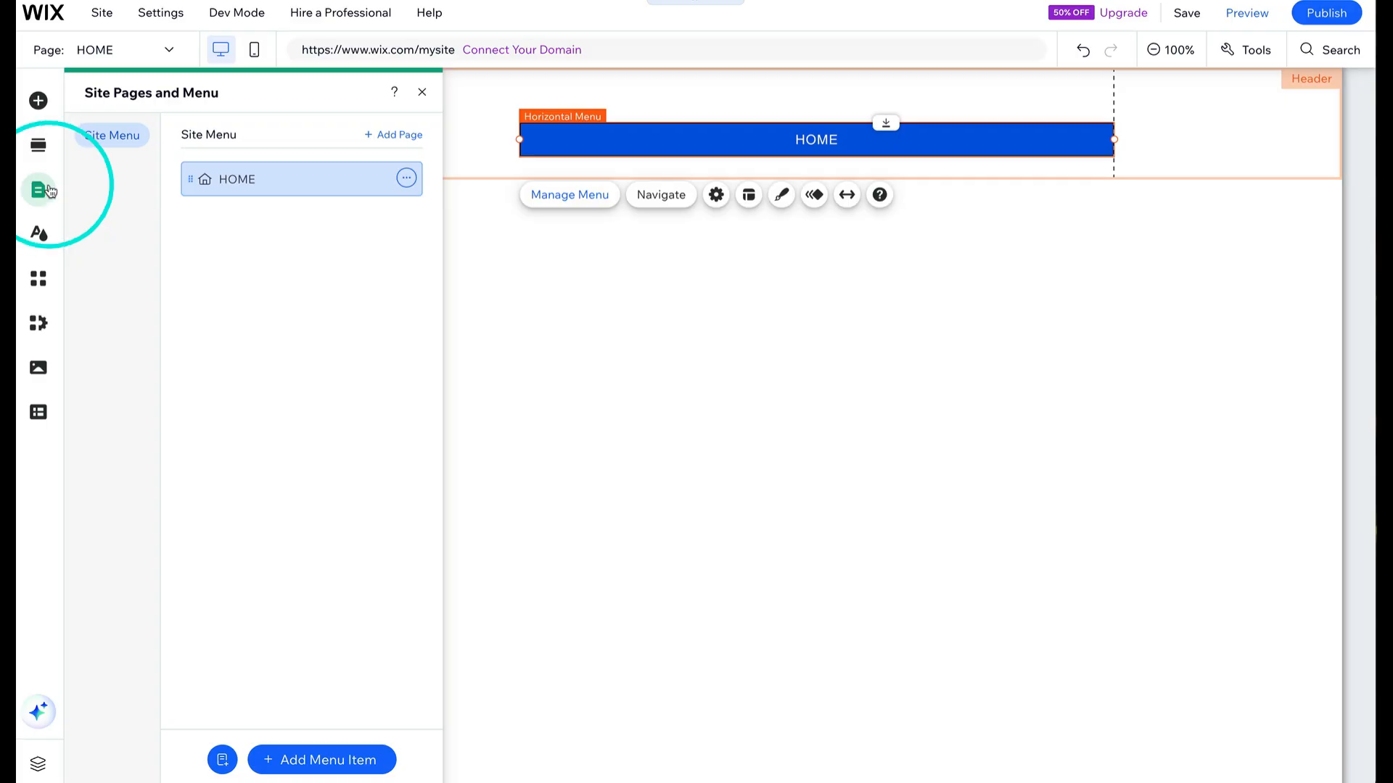
click(401, 135)
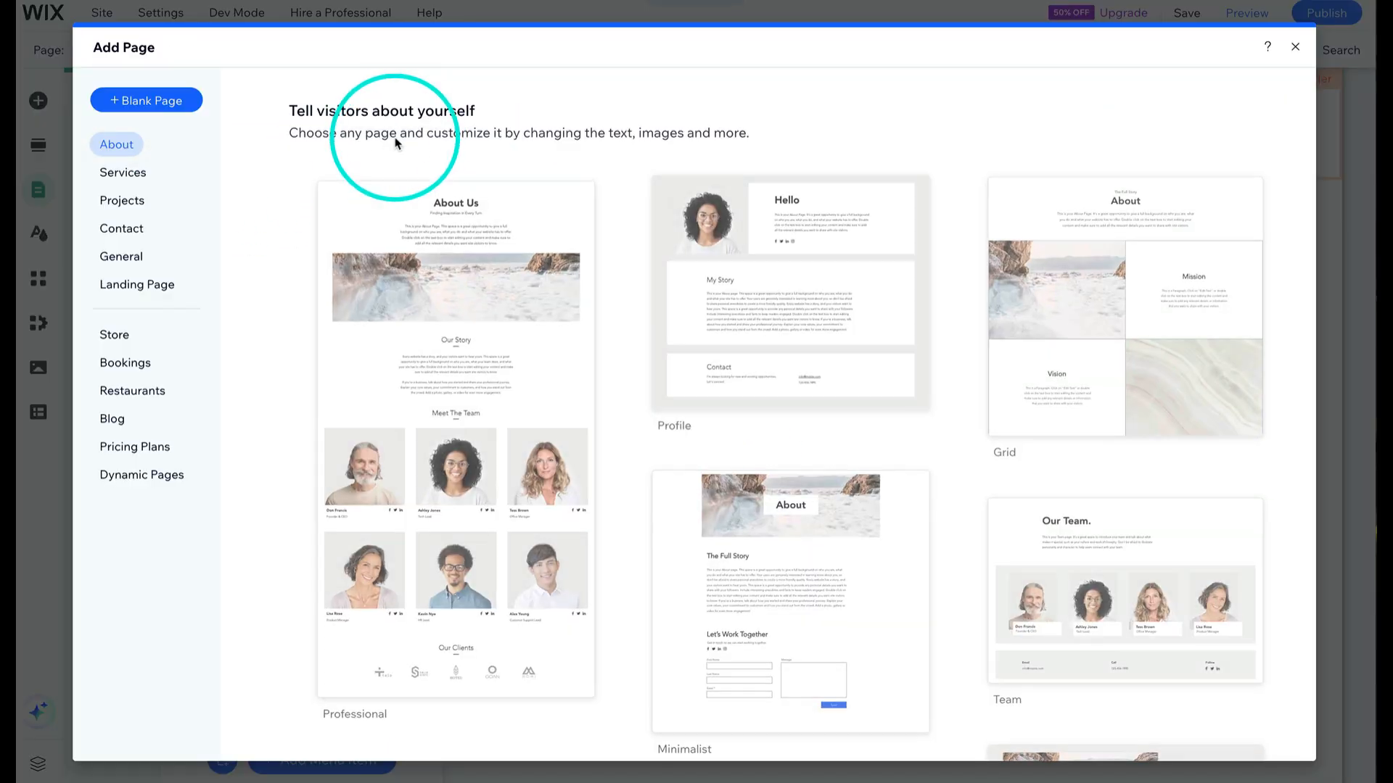
click(131, 231)
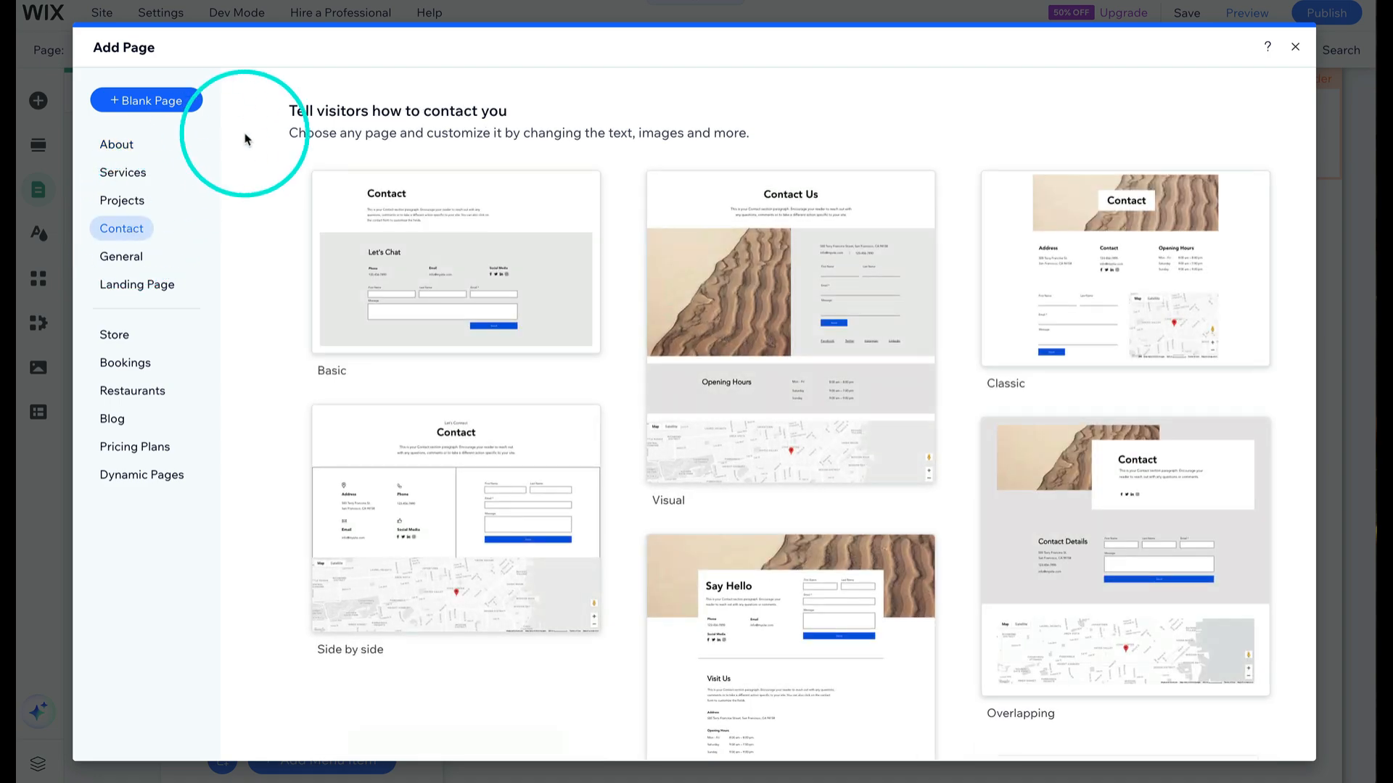
mouse_move(377, 261)
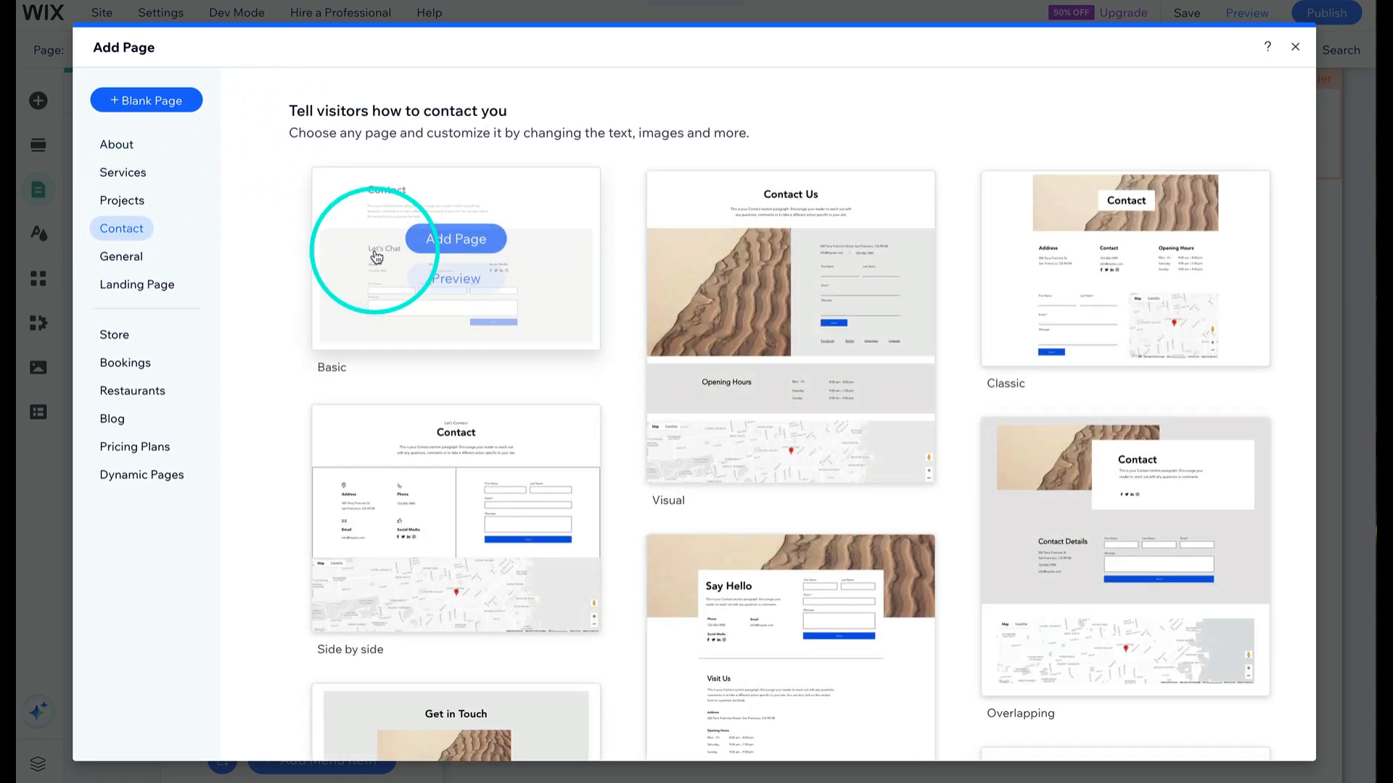
click(481, 243)
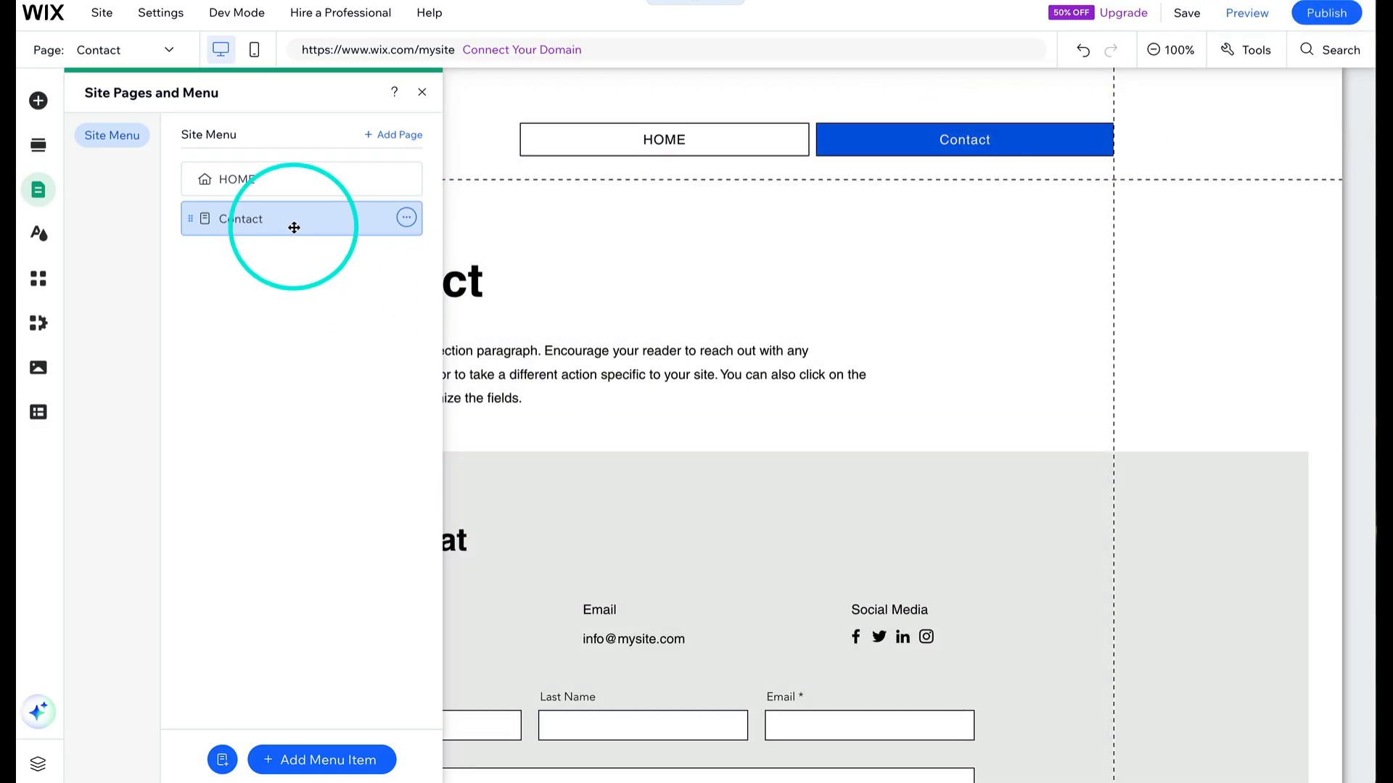
- Delete the introductory paragraph beneath the Contact title
click(615, 275)
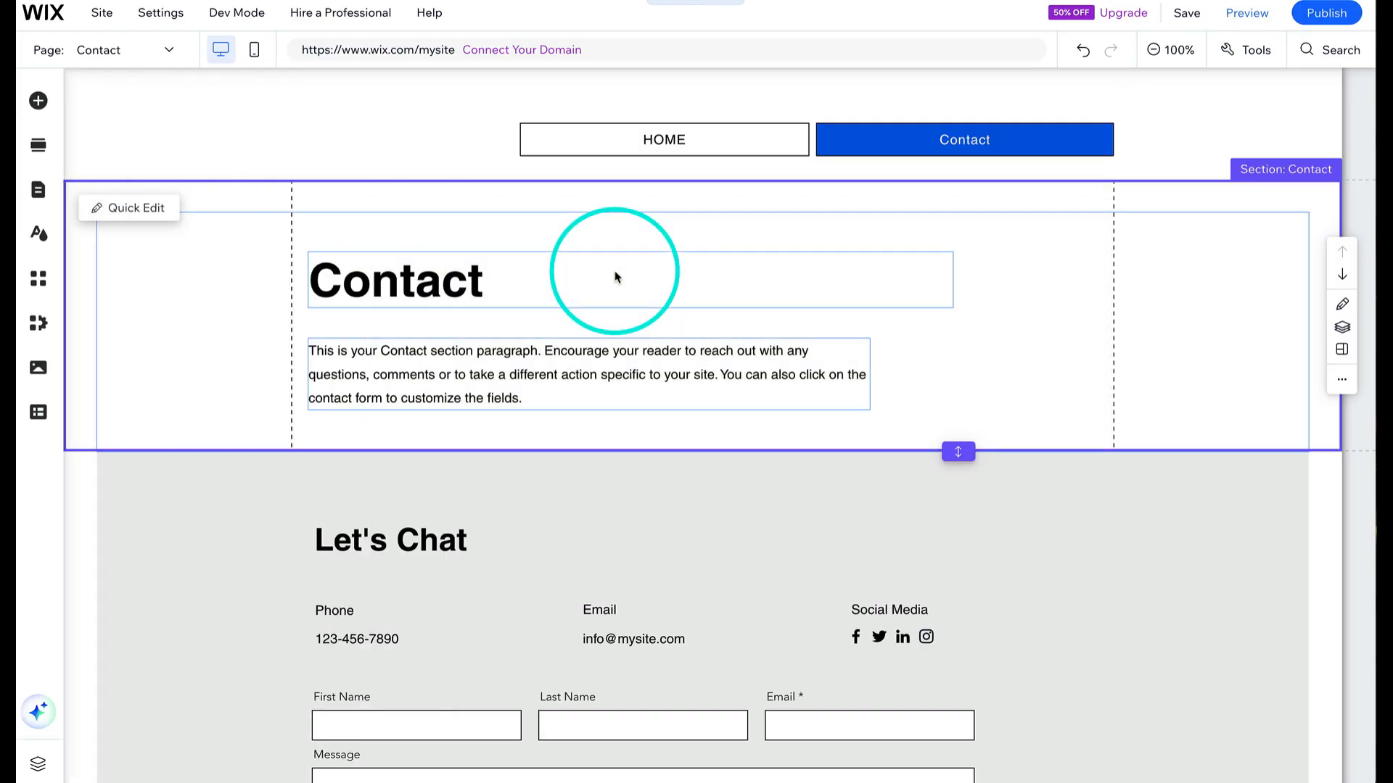
click(522, 384)
click(508, 374)
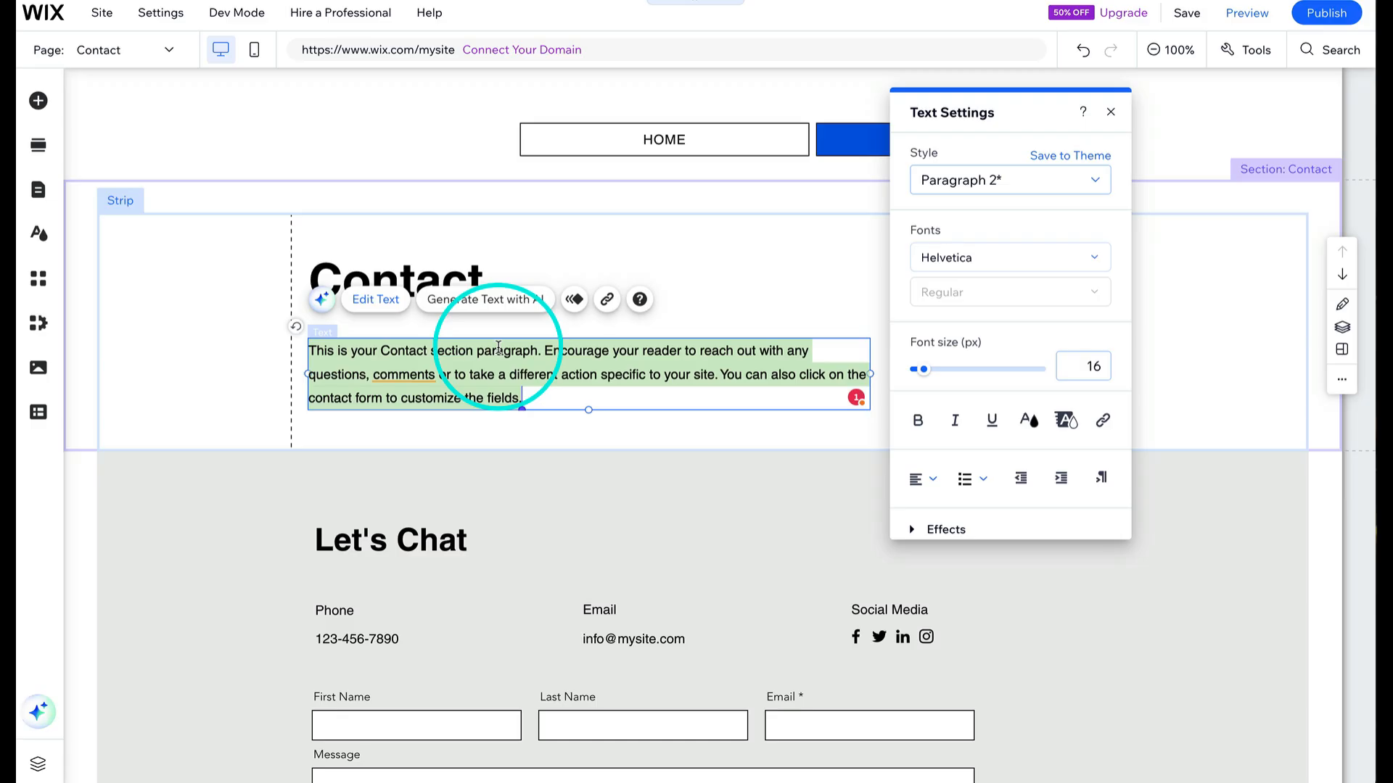
key(Delete)
click(730, 239)
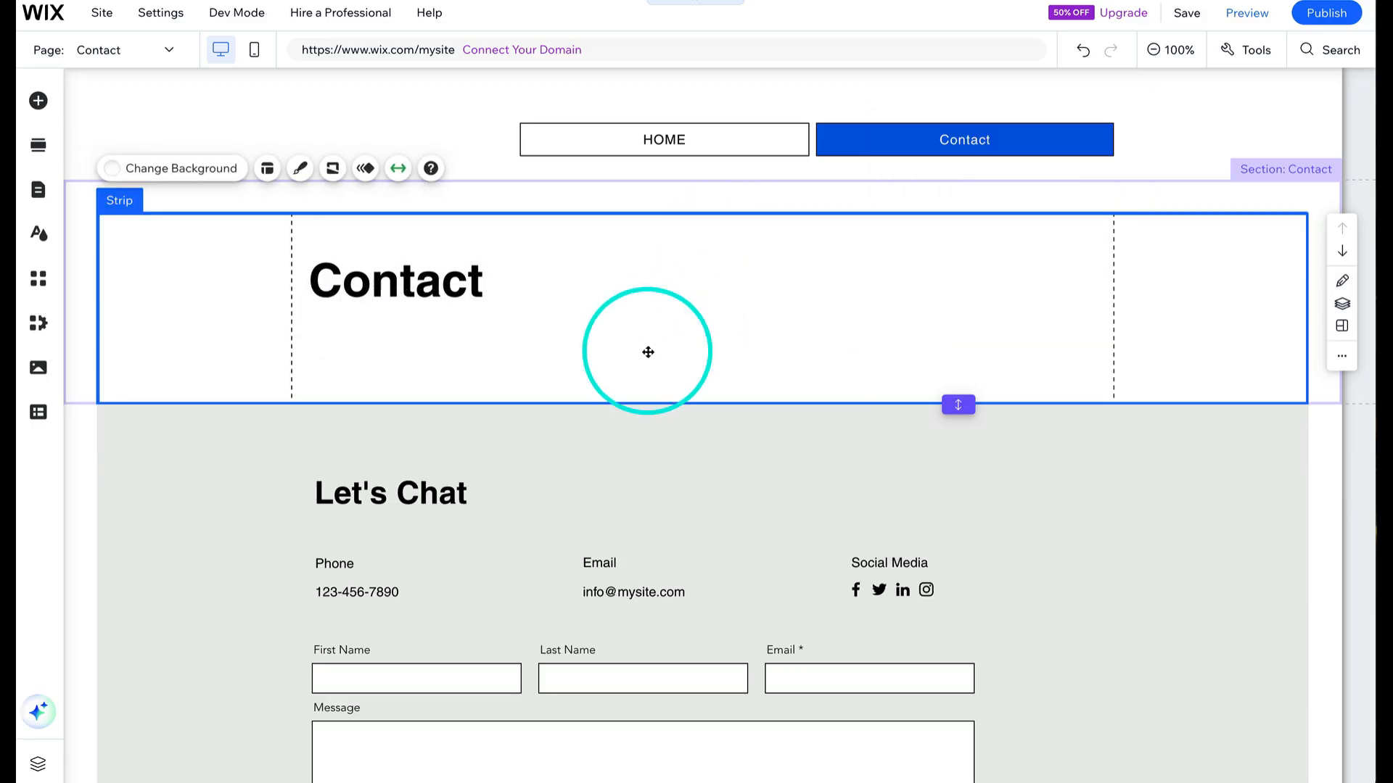
- Reduce the height of the Contact title section
click(535, 341)
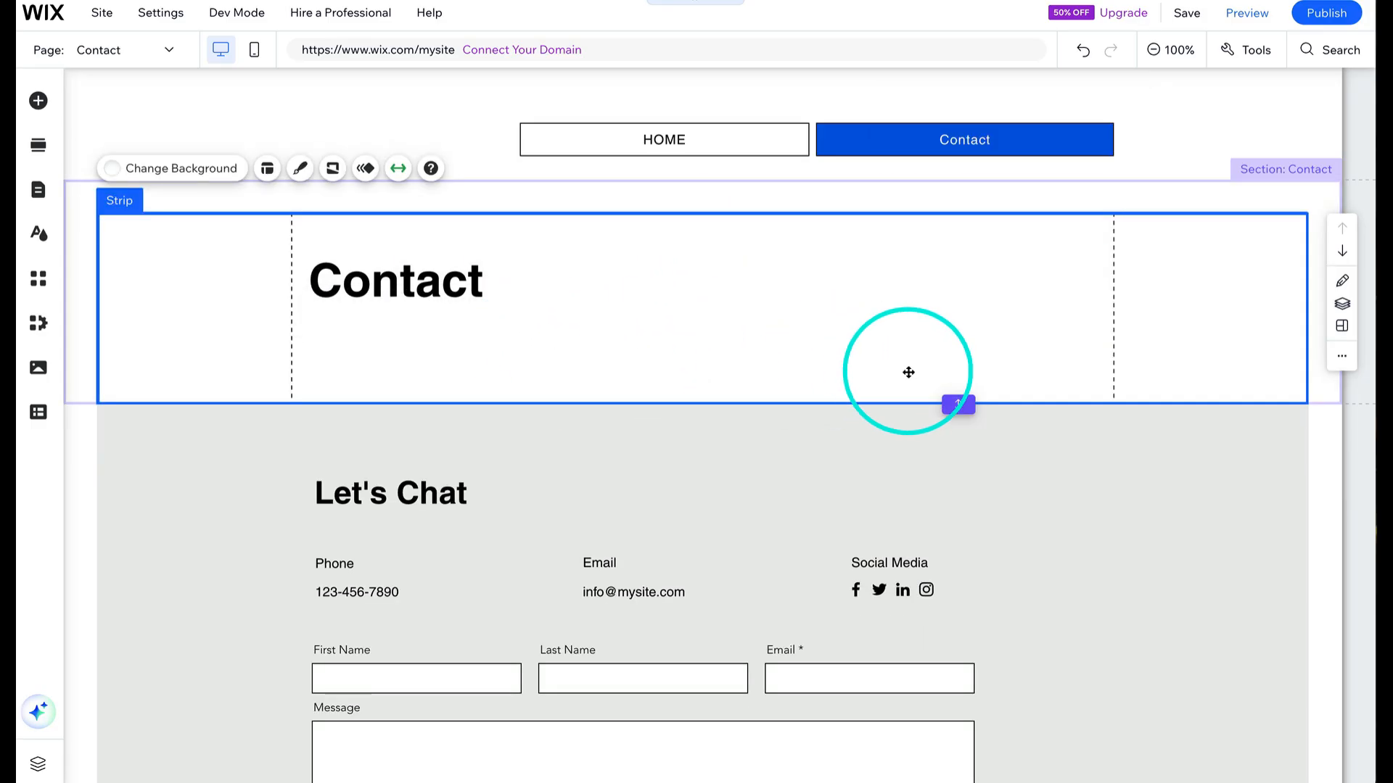
drag(957, 404, 943, 330)
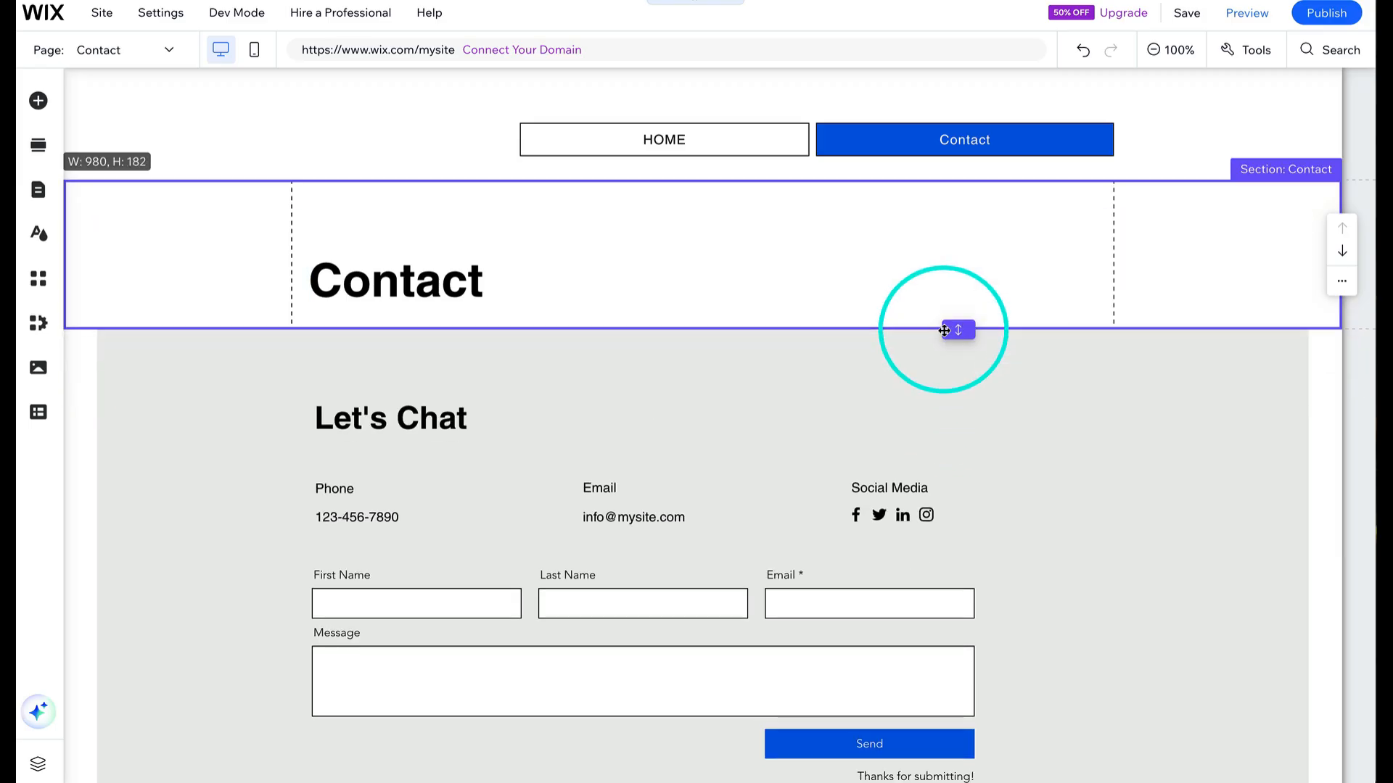
click(457, 385)
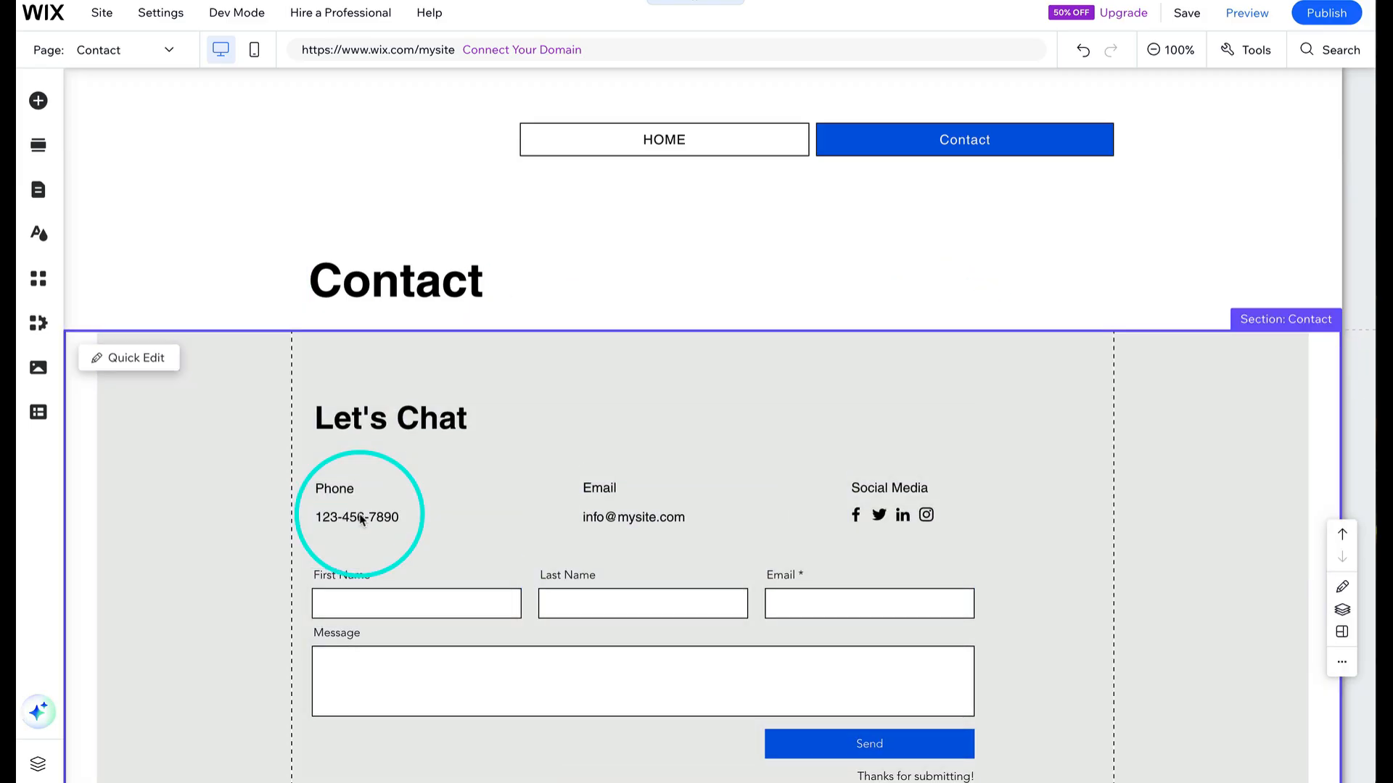
- Delete the Phone label and the phone number text from the contact section
click(361, 518)
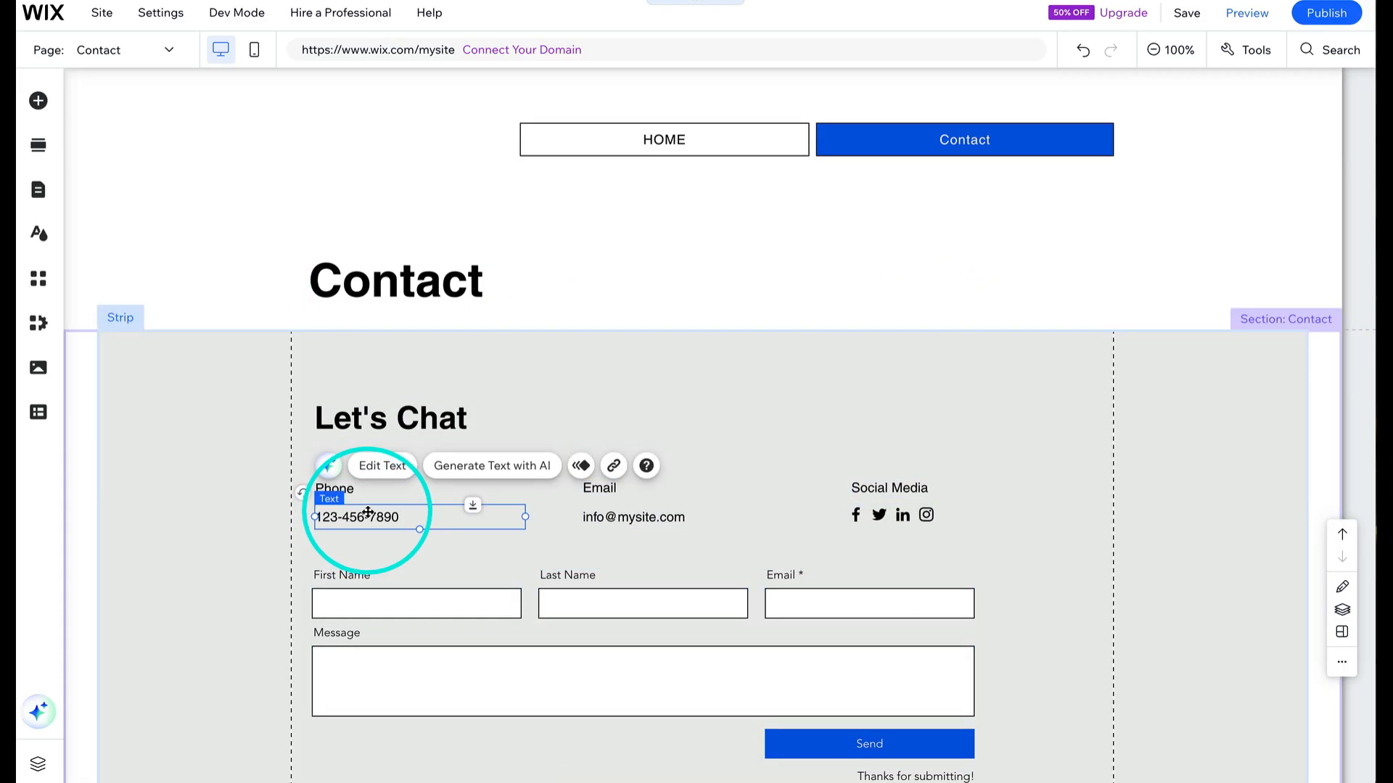
key(Delete)
click(351, 492)
key(Delete)
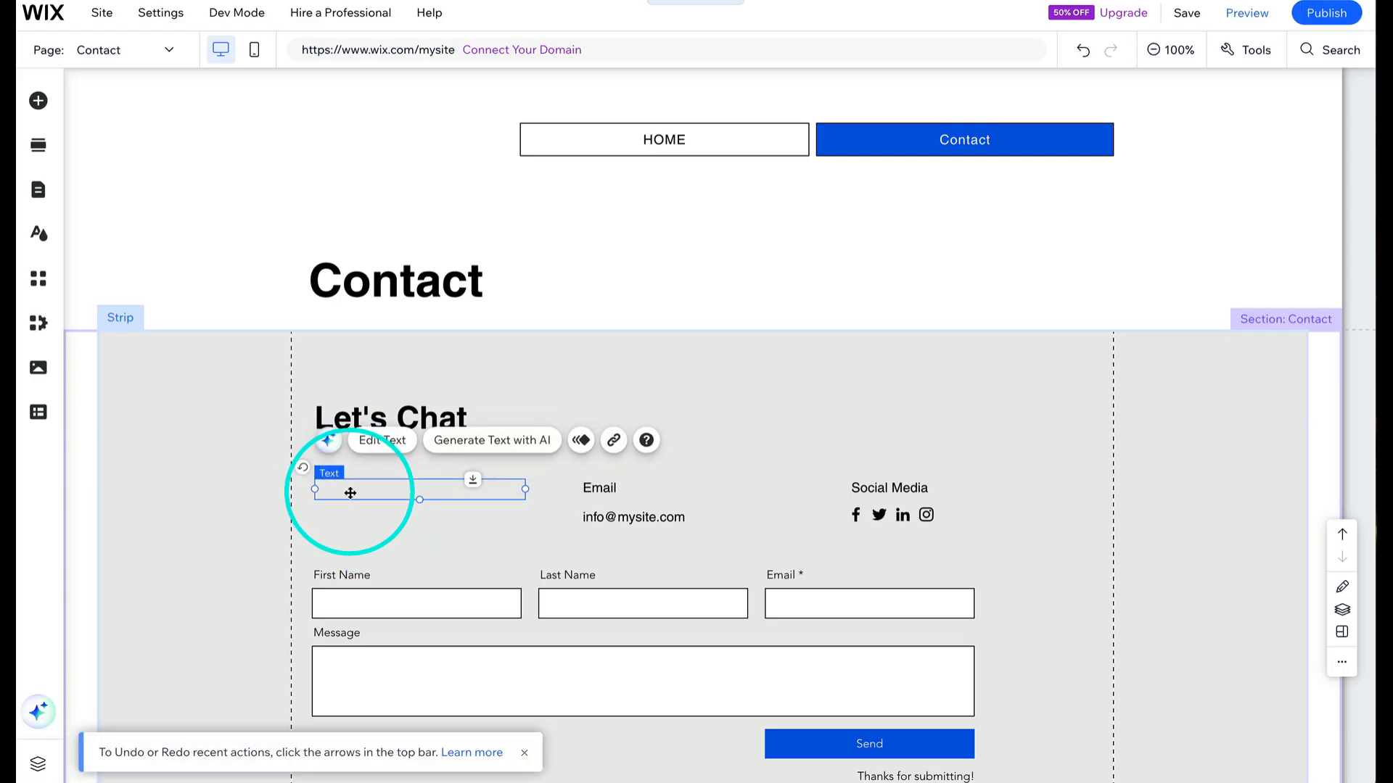
click(351, 493)
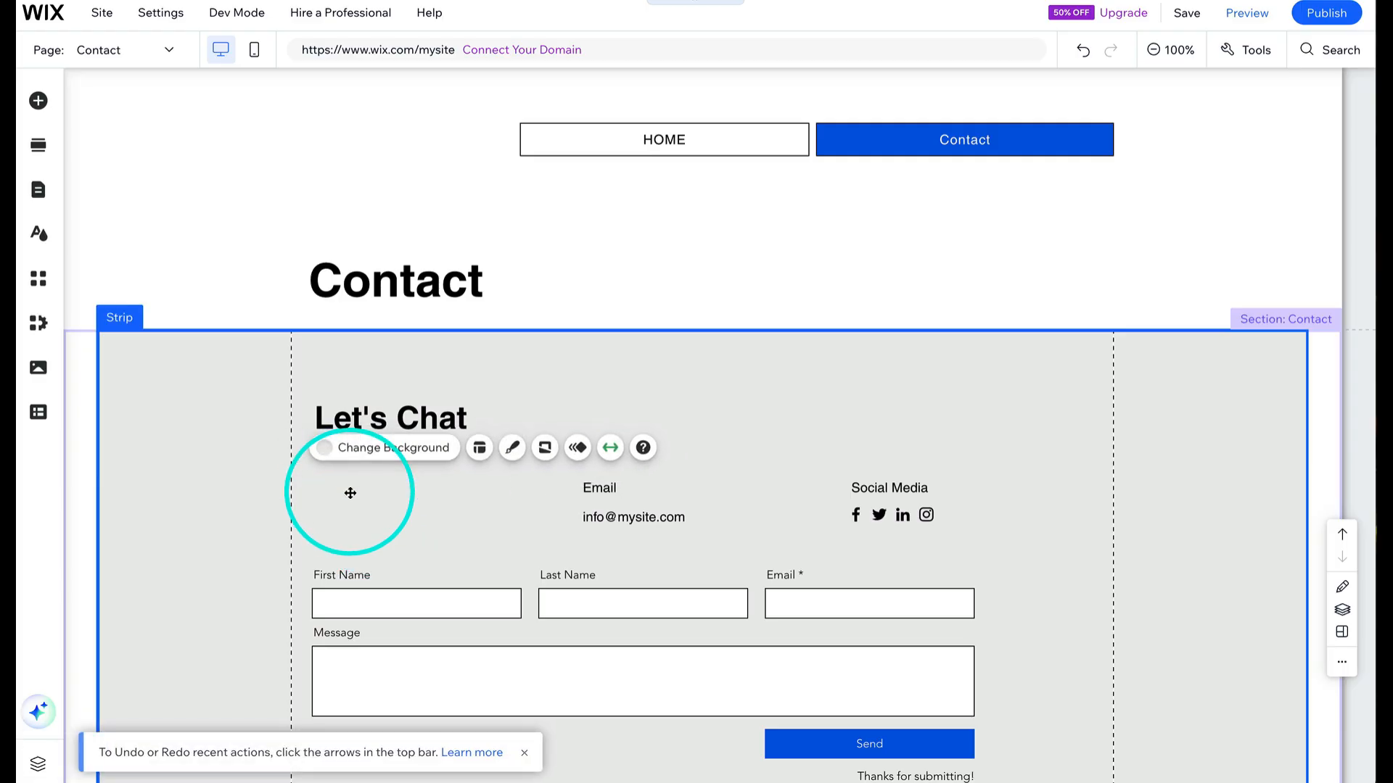
- Move the Email label and address together to the left into the former phone column
click(653, 520)
shift+click(607, 485)
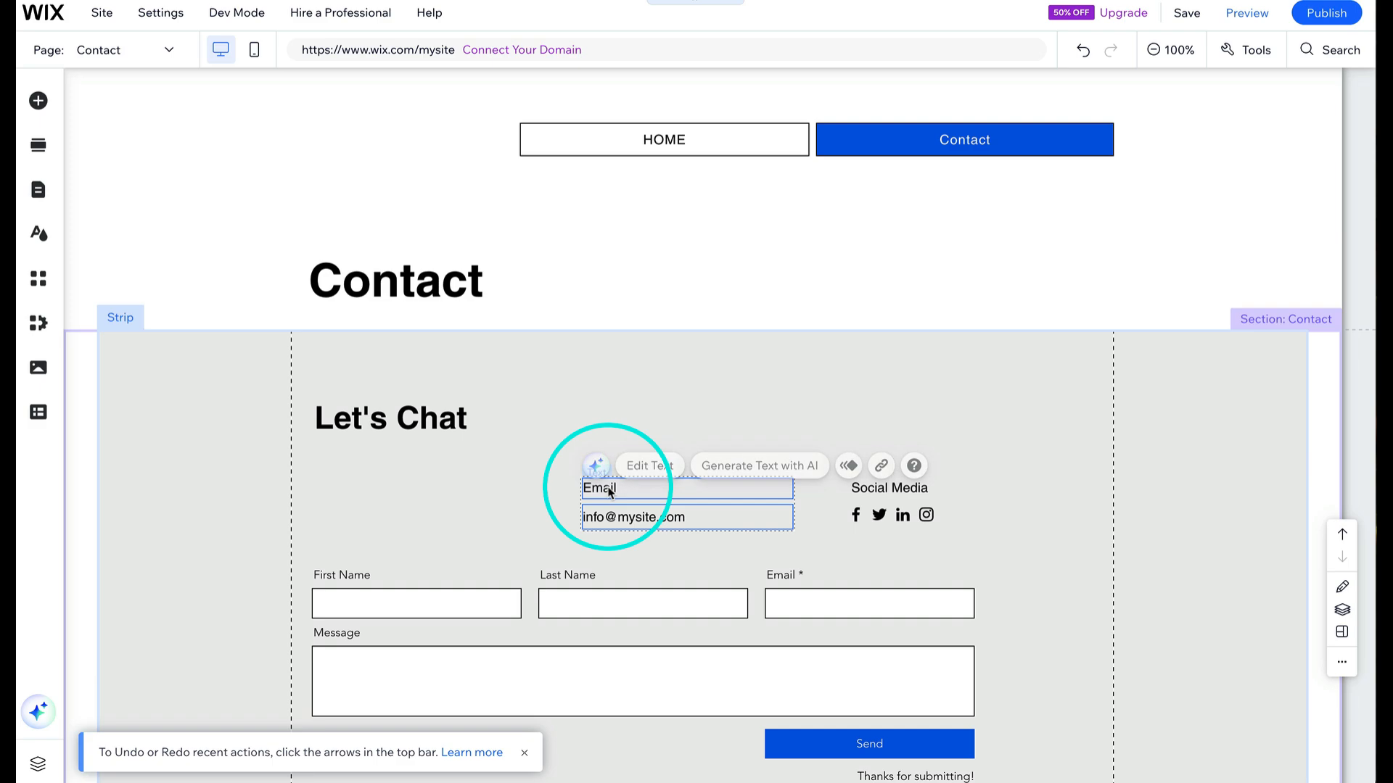
drag(607, 485, 344, 487)
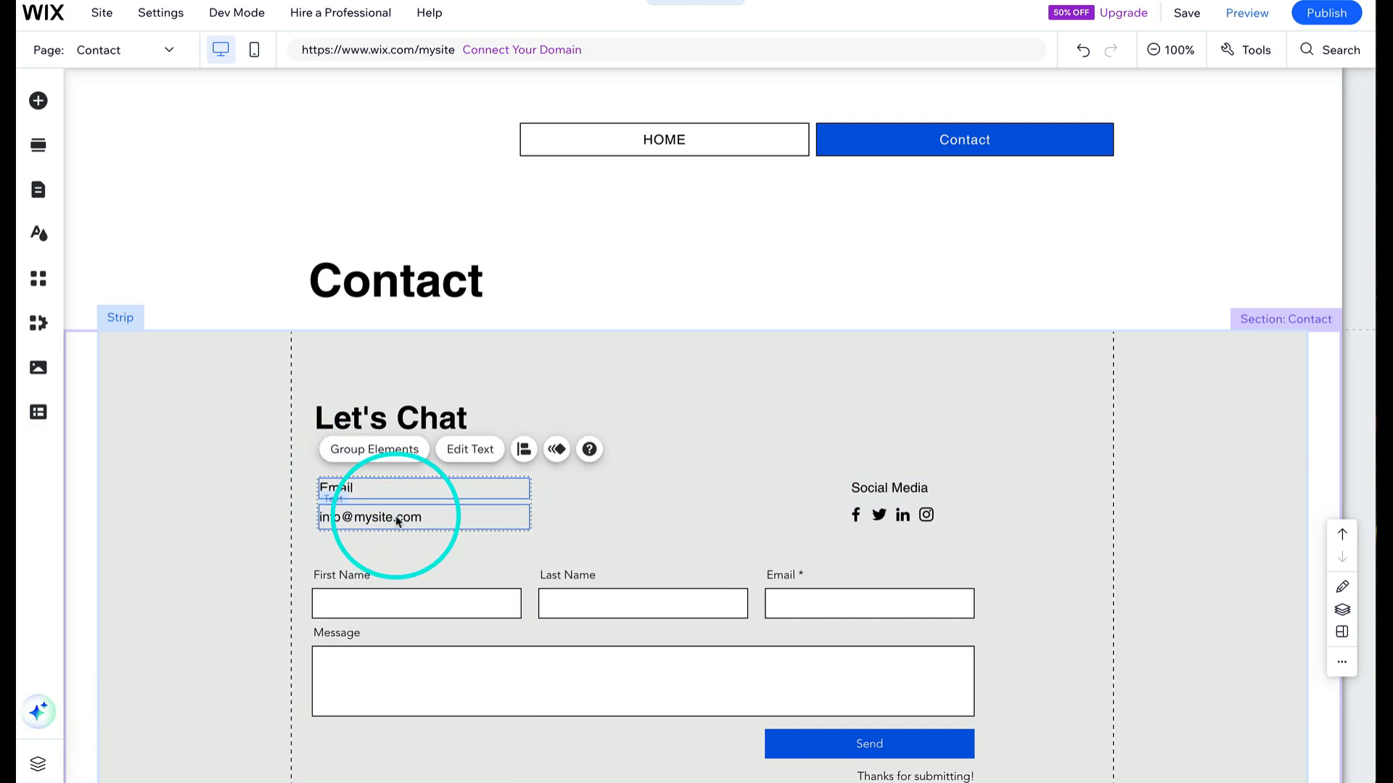
click(619, 481)
- Link the email text as an Email link and replace it with the site owner's e-mail address
click(396, 517)
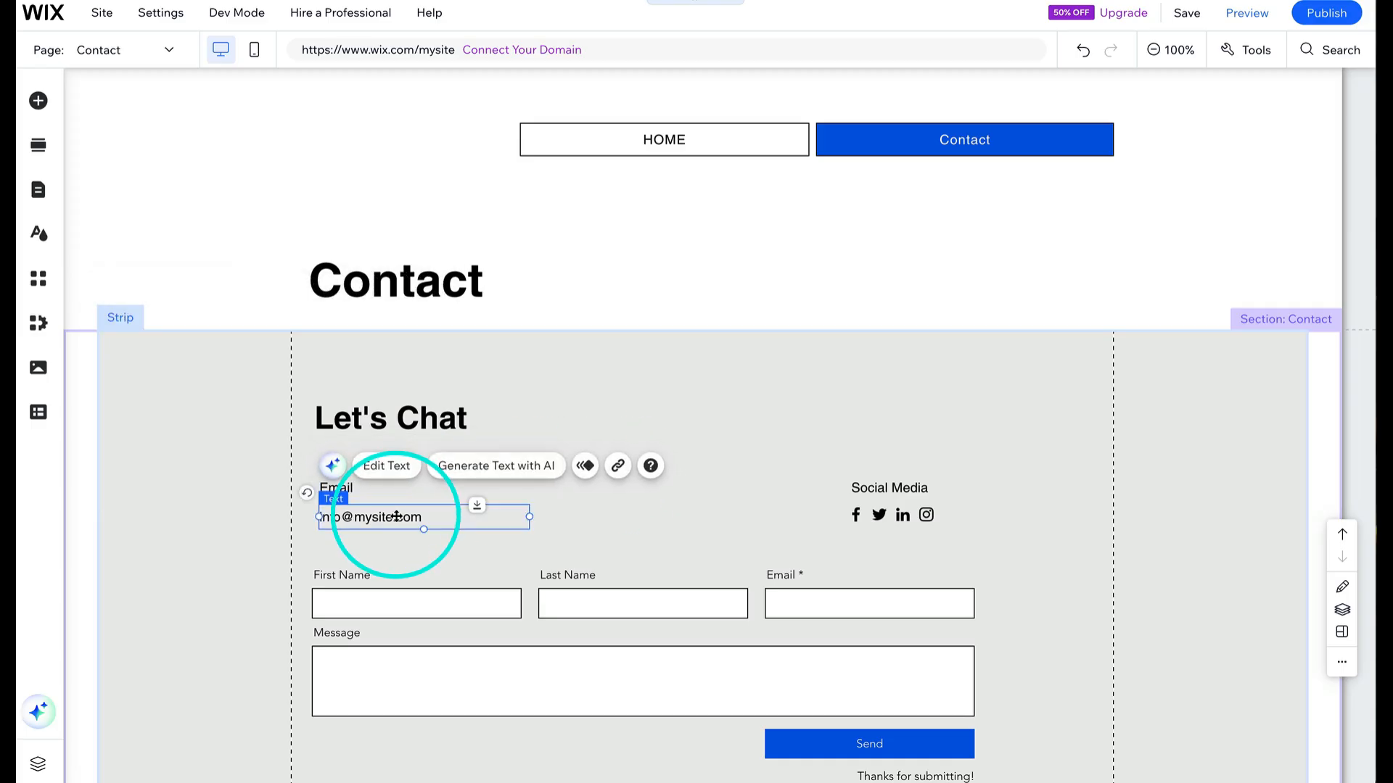
click(619, 468)
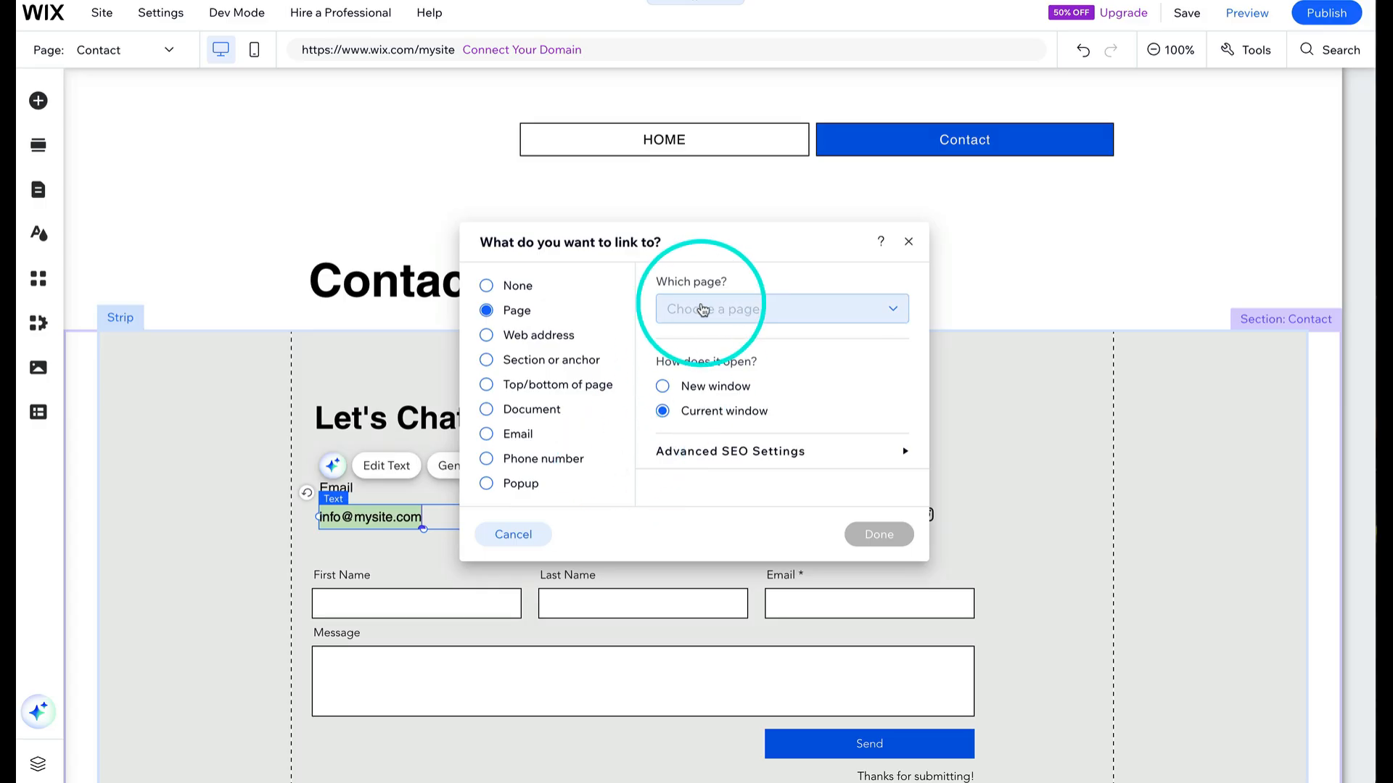
click(487, 436)
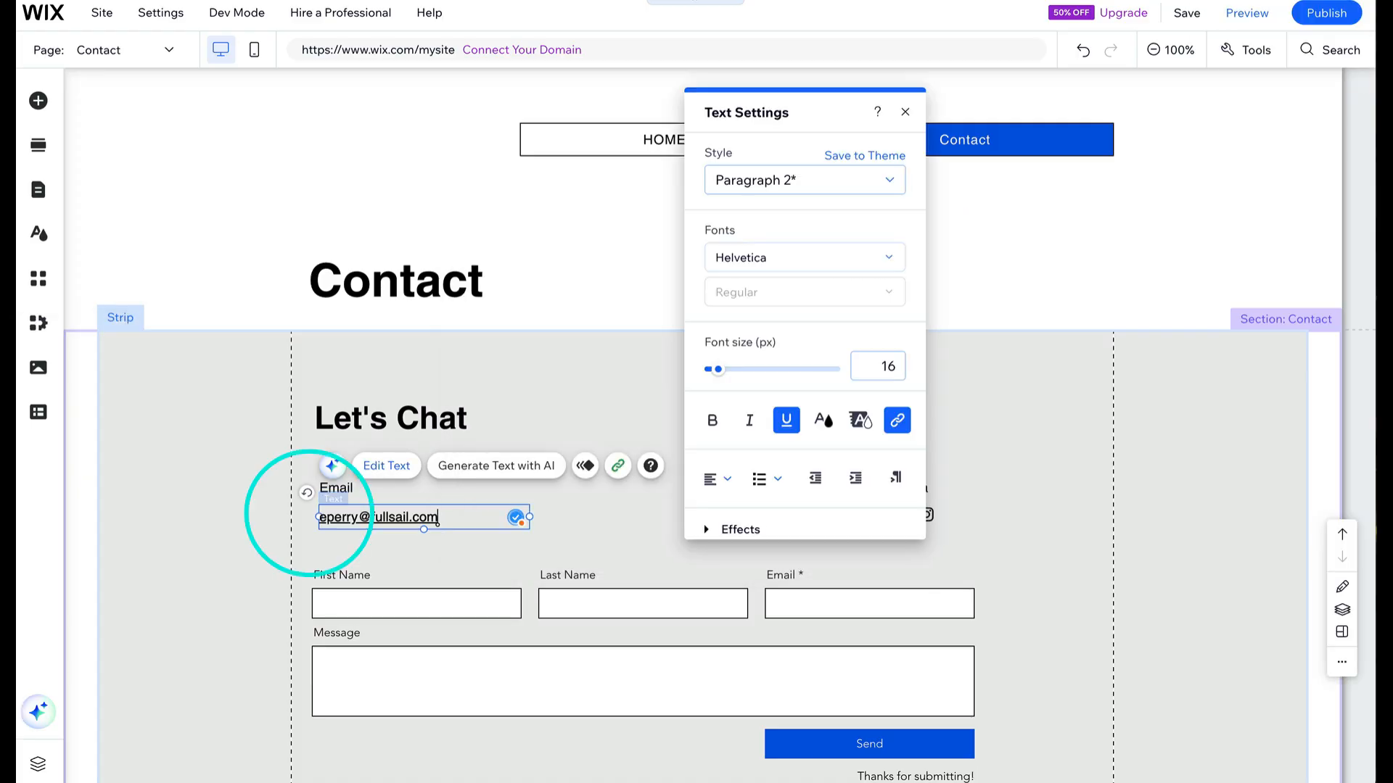
click(580, 512)
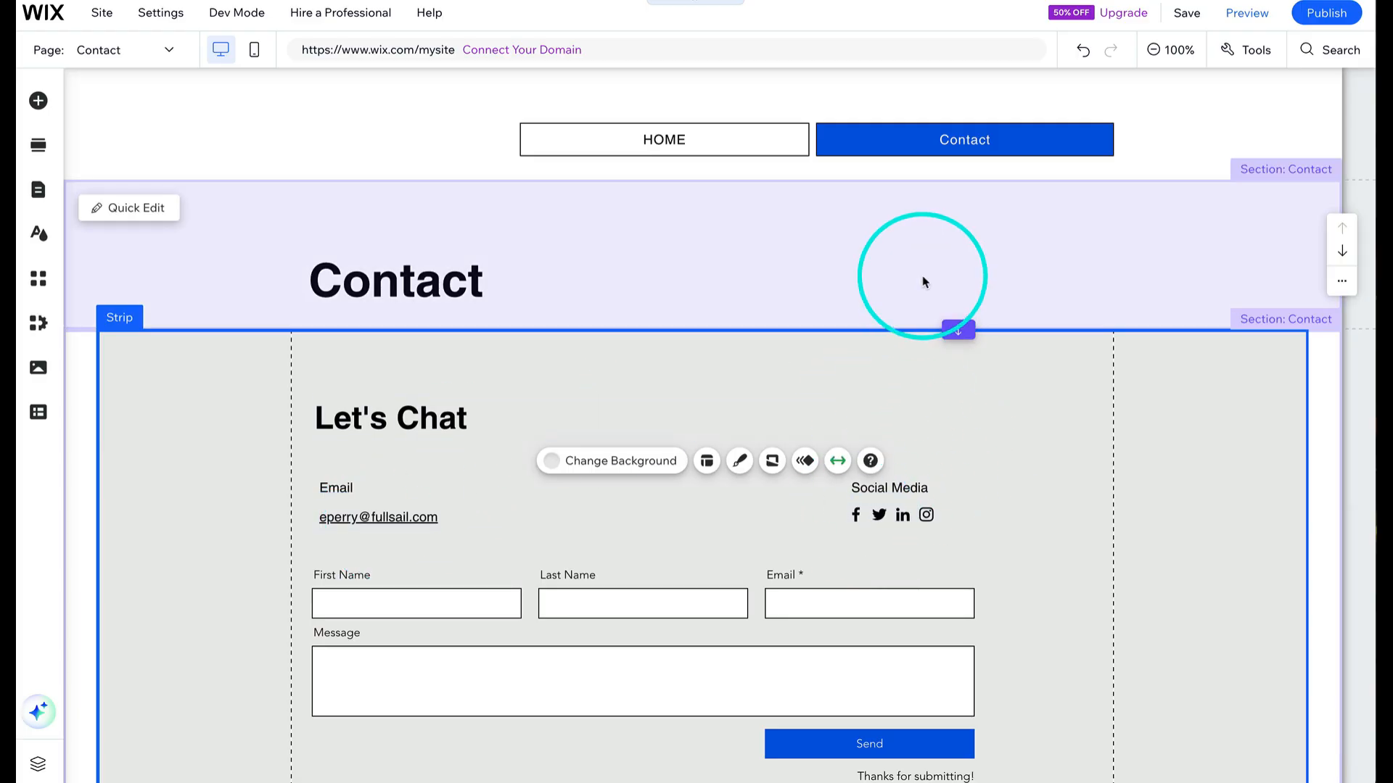
- Open the social bar's social links and search the icon library for YOUTUBE
click(923, 278)
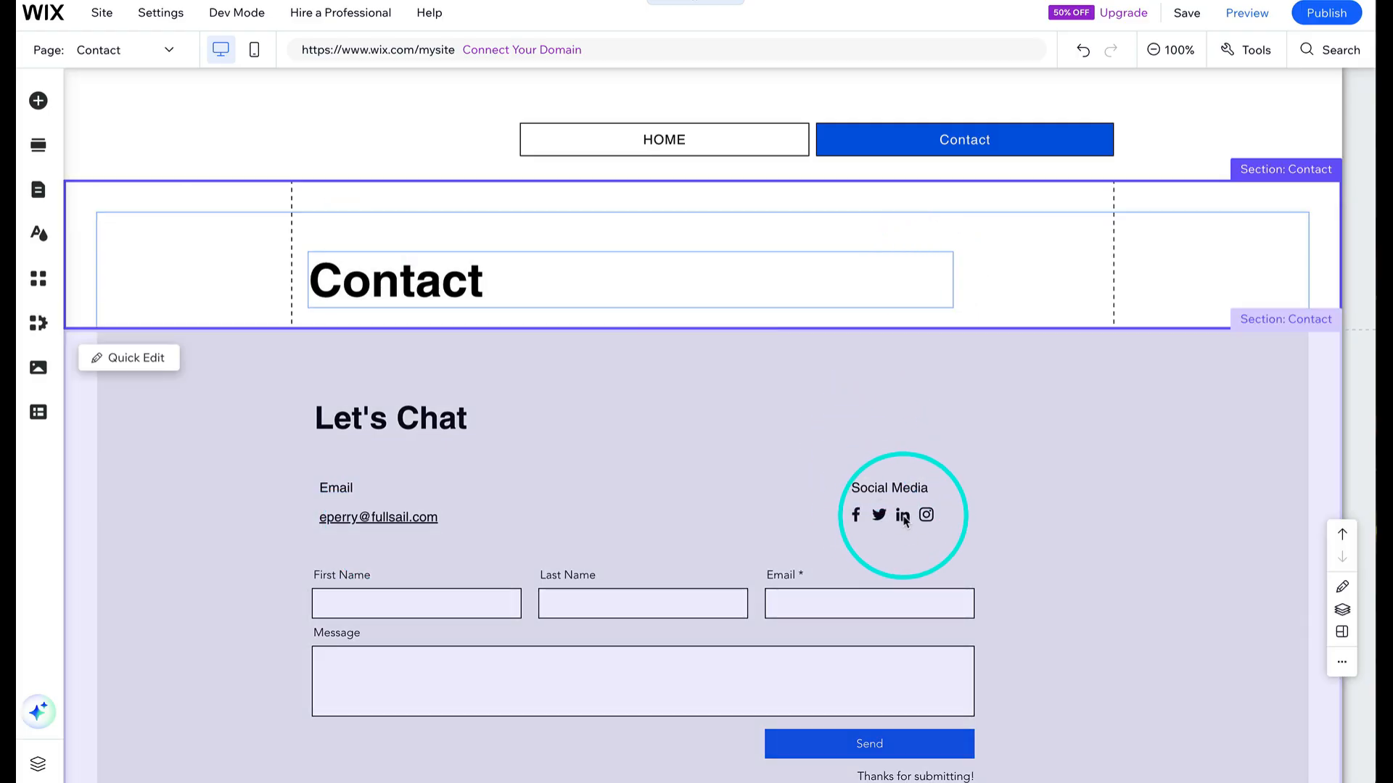
click(904, 520)
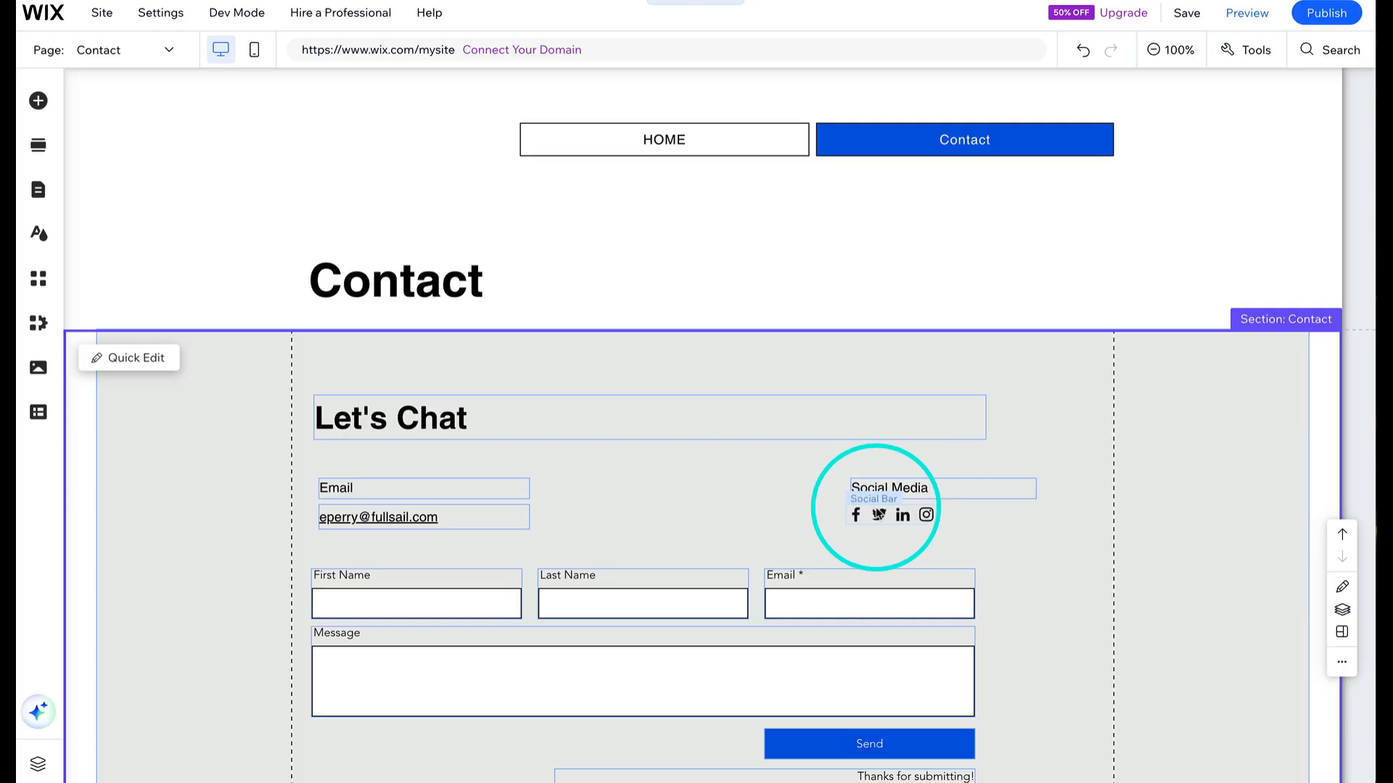
click(879, 514)
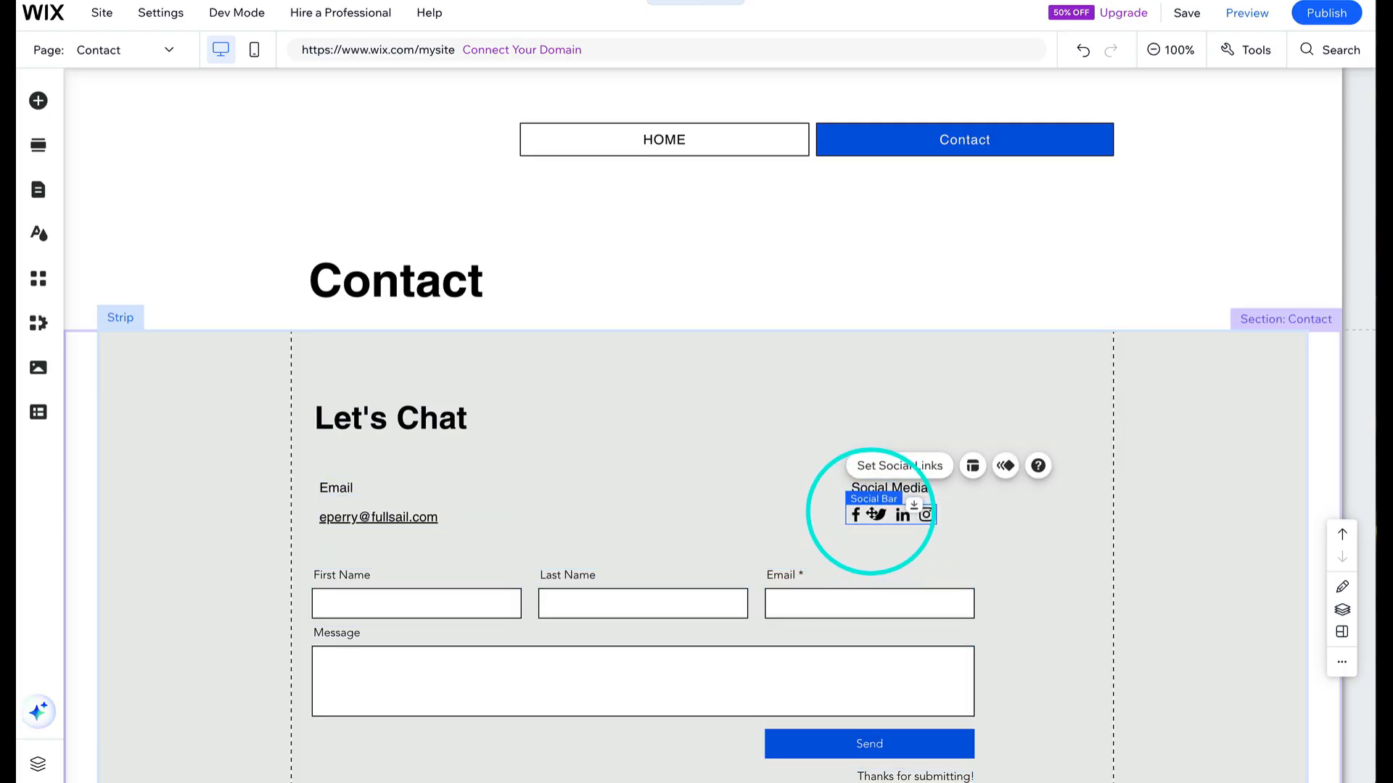
click(900, 466)
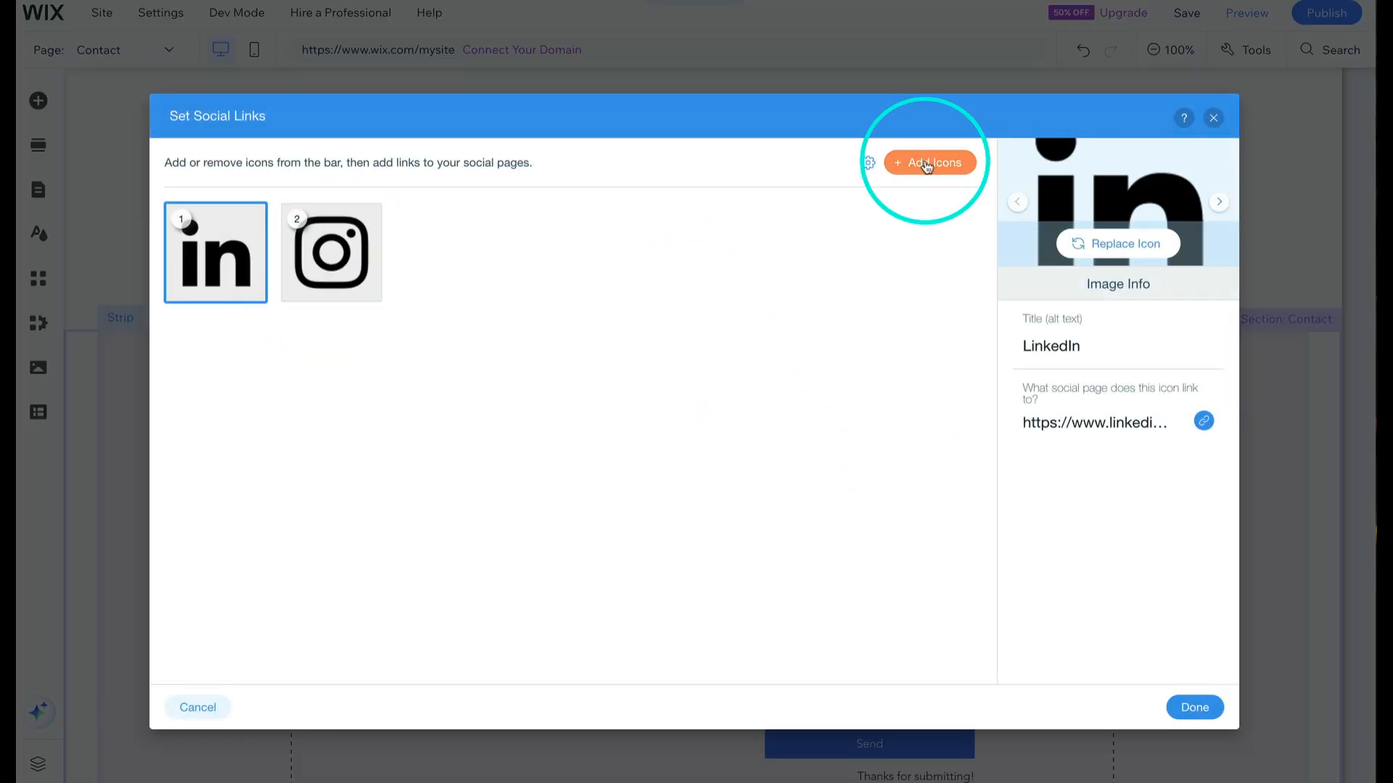
click(927, 164)
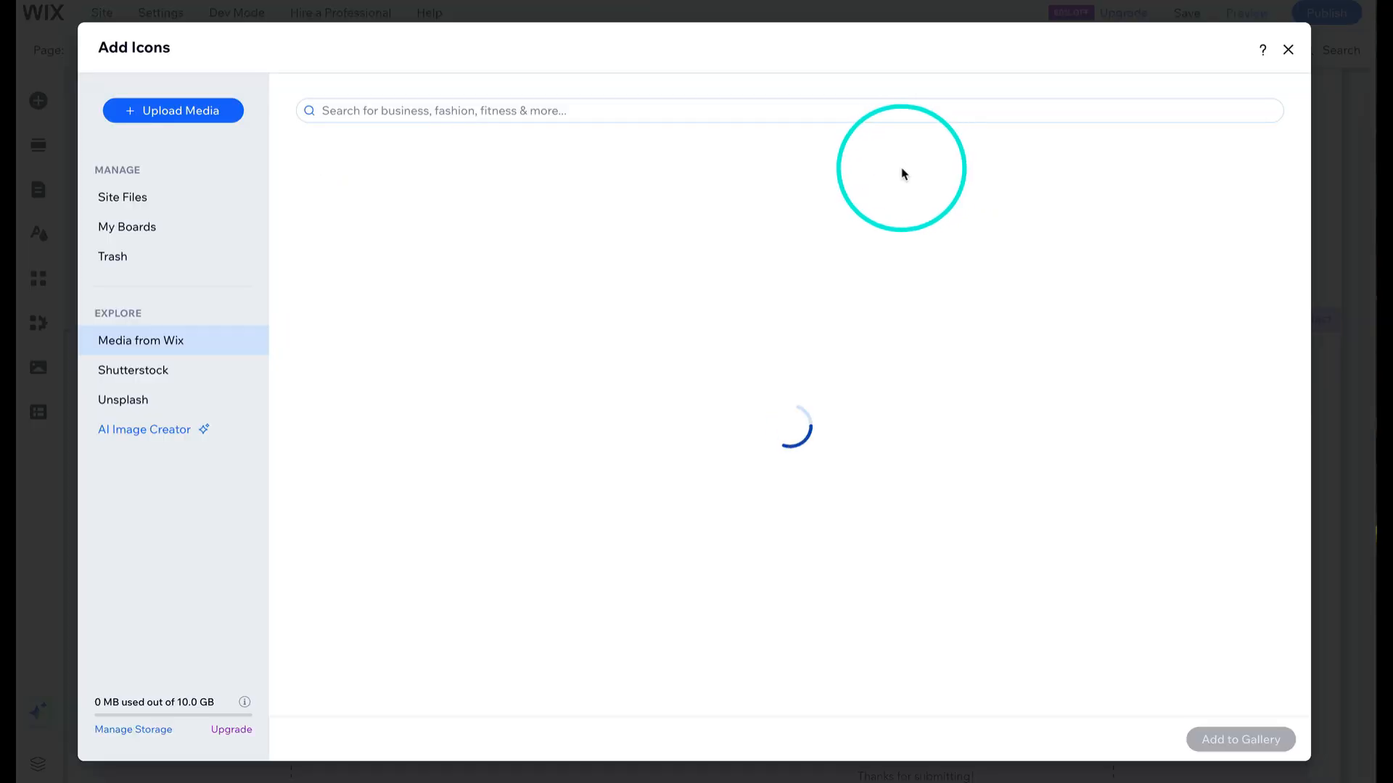
click(537, 110)
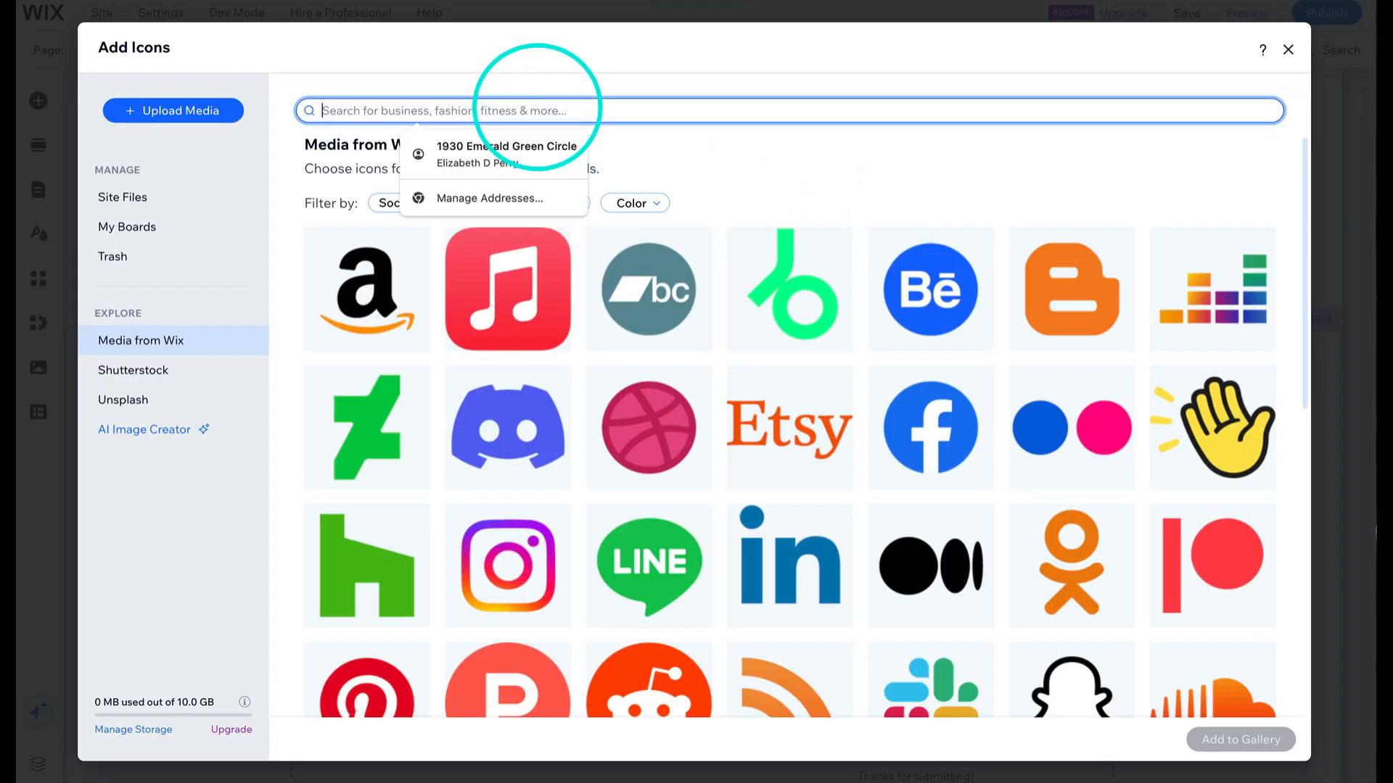
text(YOUTUBE)
key(Return)
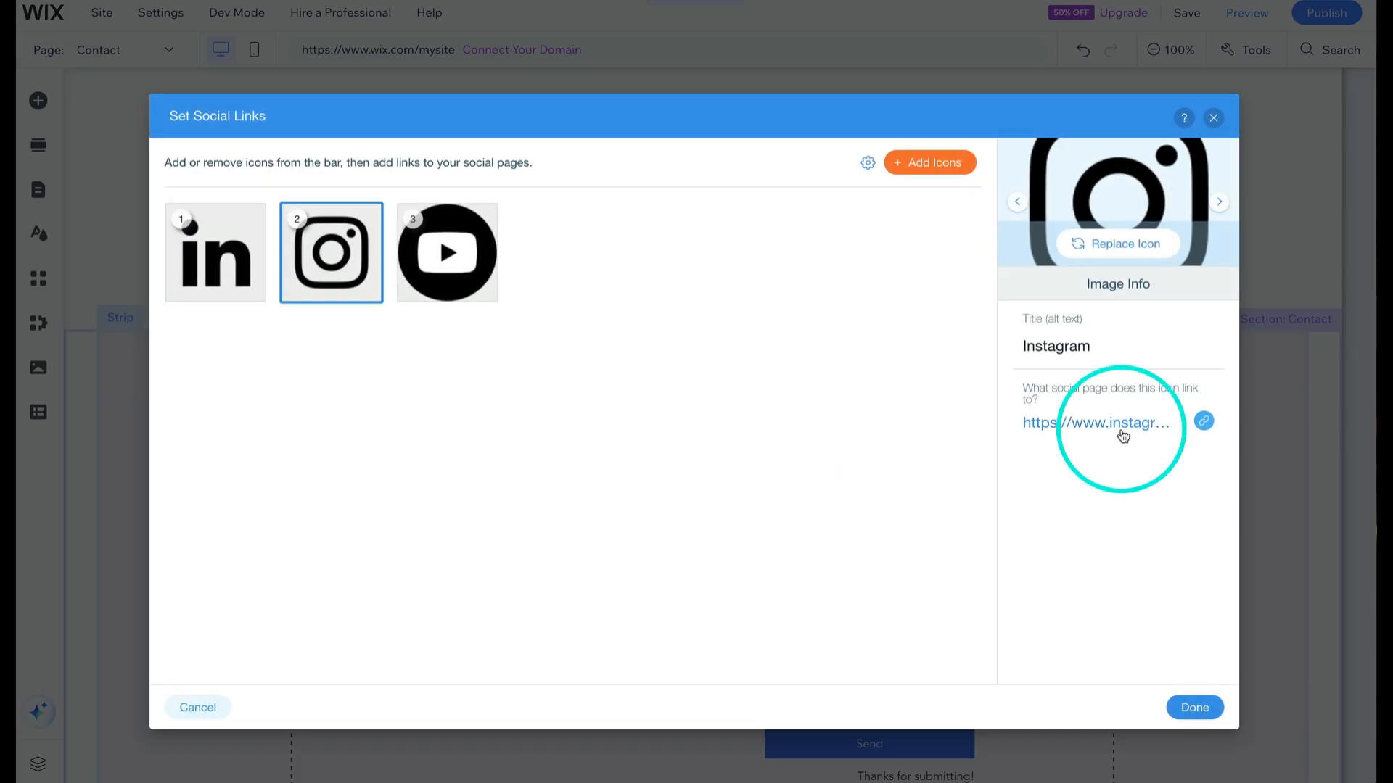
- Confirm the Instagram icon's web address link and apply the LinkedIn, Instagram and YouTube social icon set
click(1204, 421)
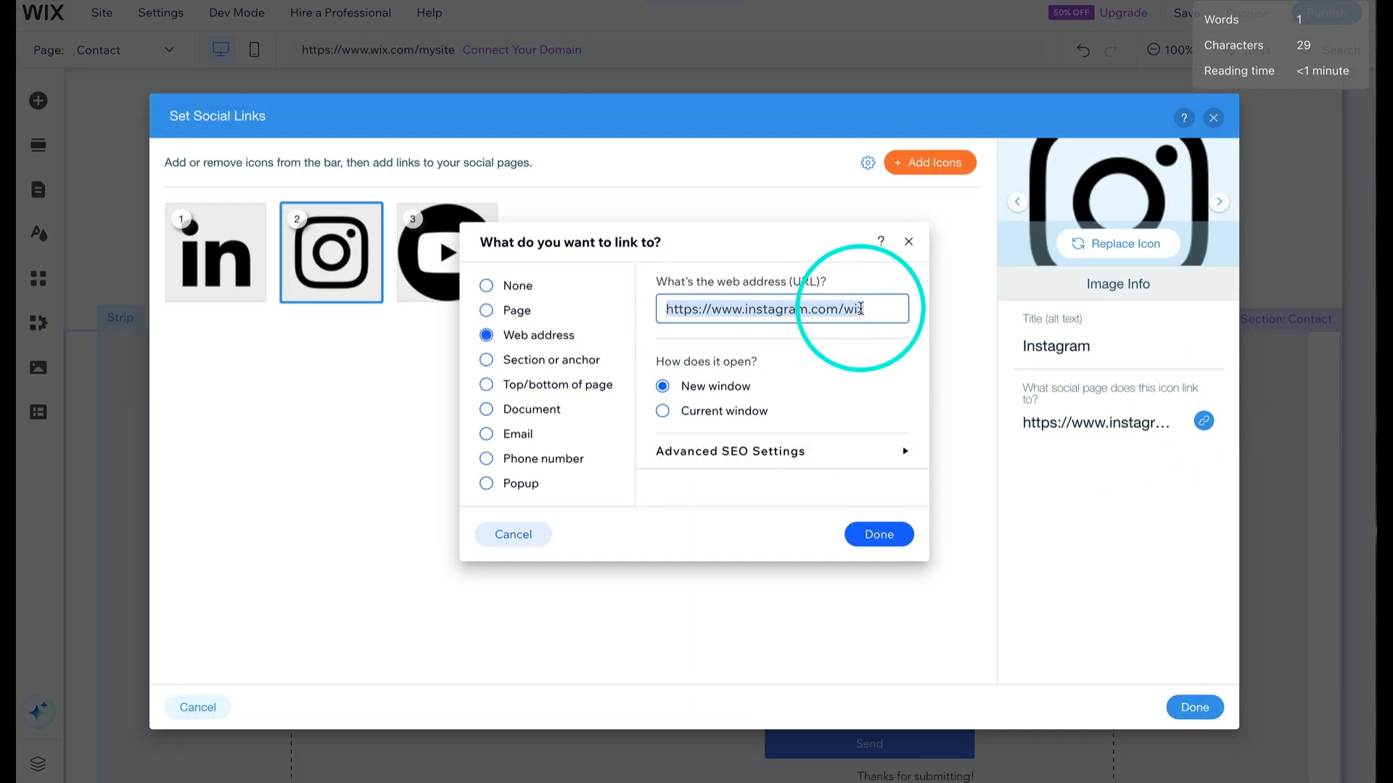
click(879, 534)
click(1195, 707)
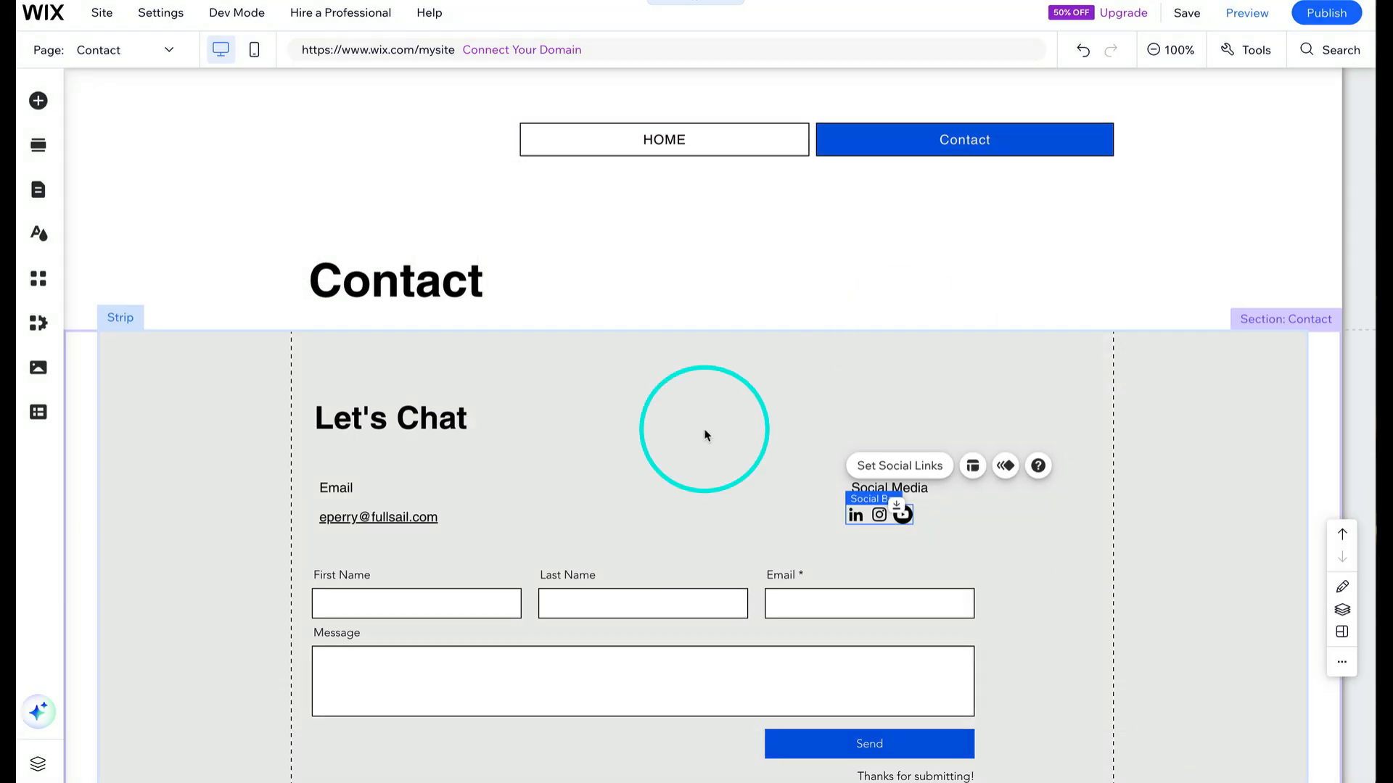
- Move the Contact title up and shrink the title section's height further
scroll(647, 459, down, 3)
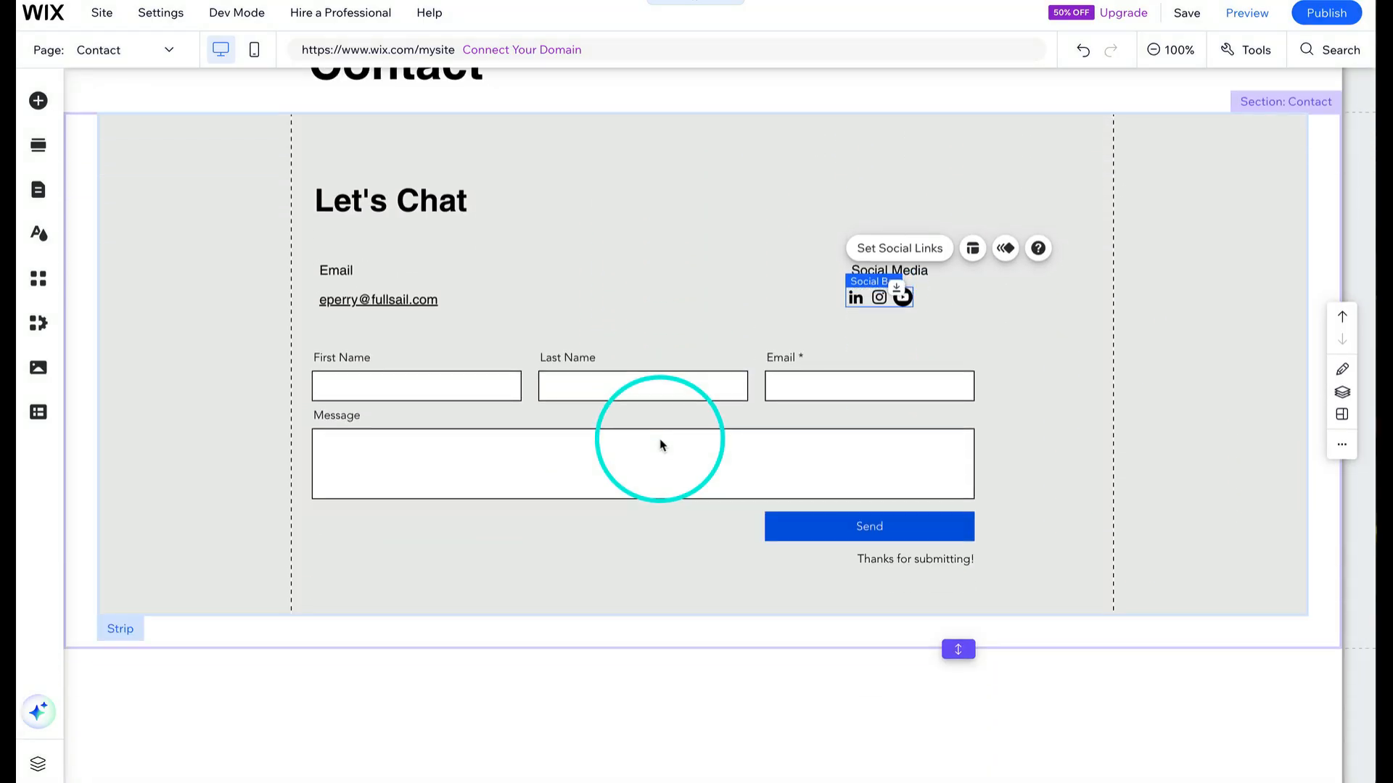
scroll(661, 444, up, 3)
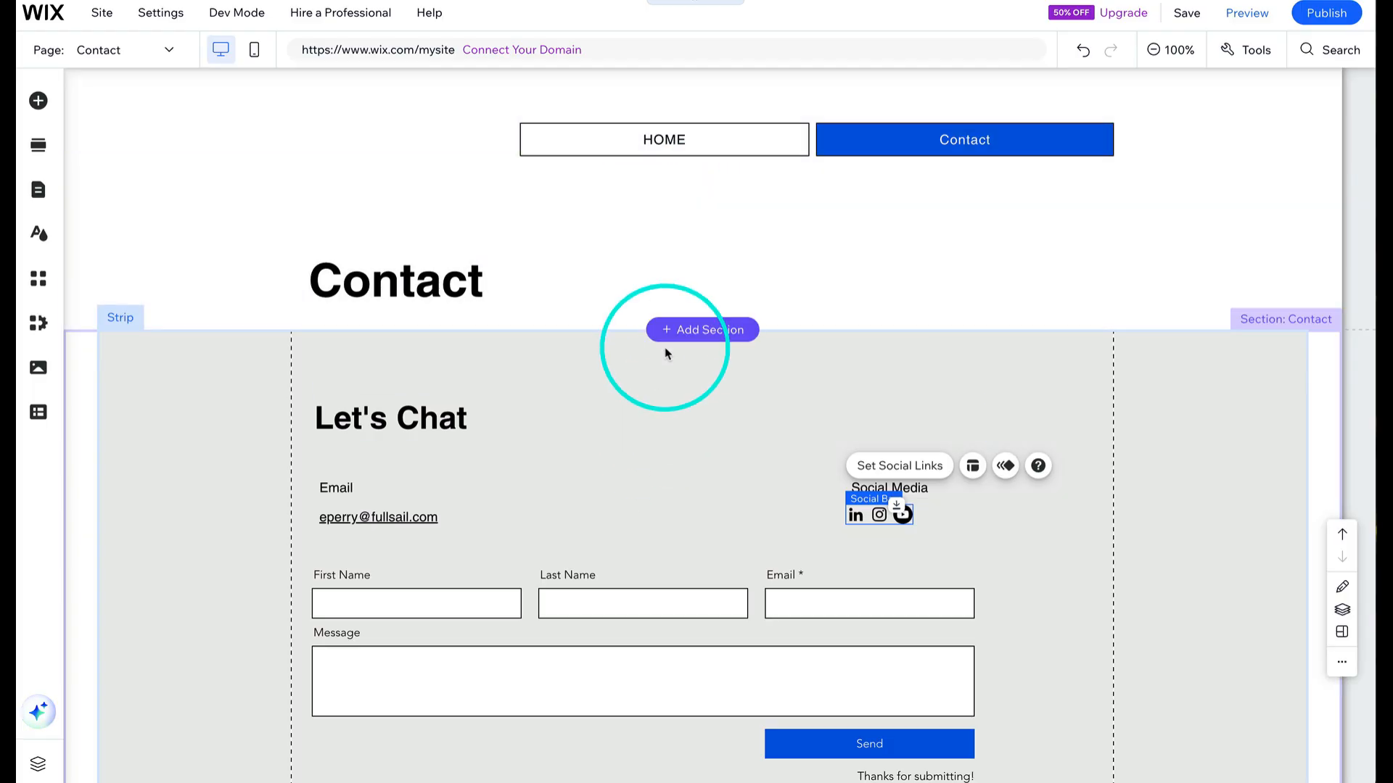
click(568, 293)
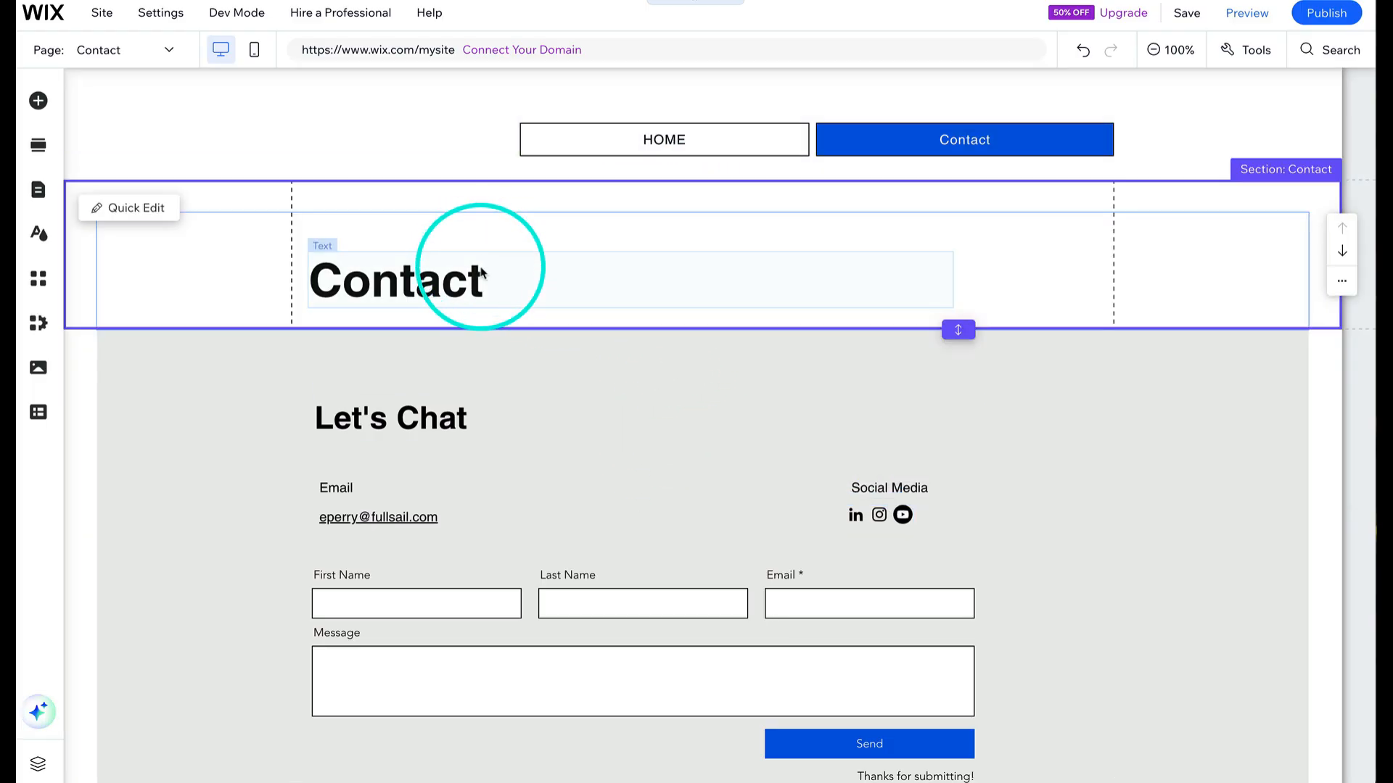
drag(481, 272, 481, 232)
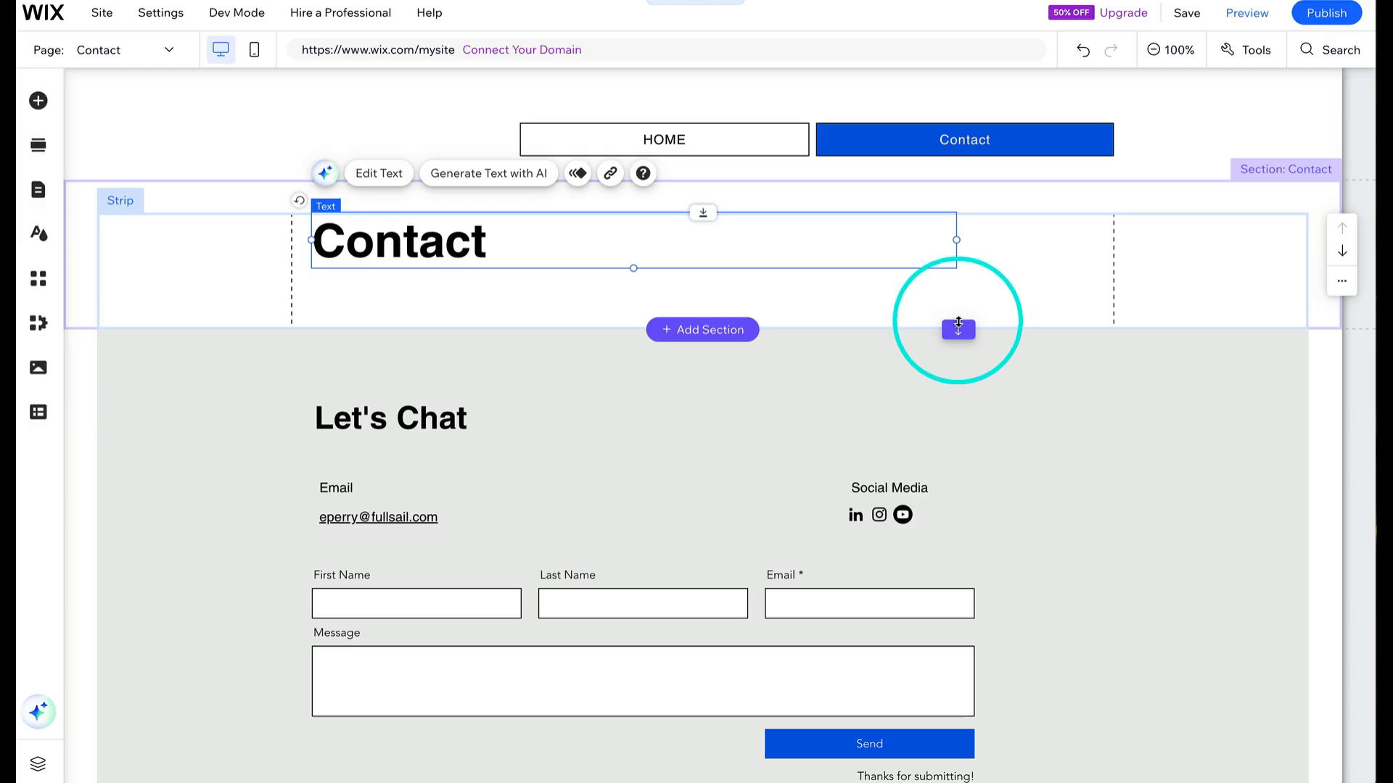
drag(959, 324, 956, 282)
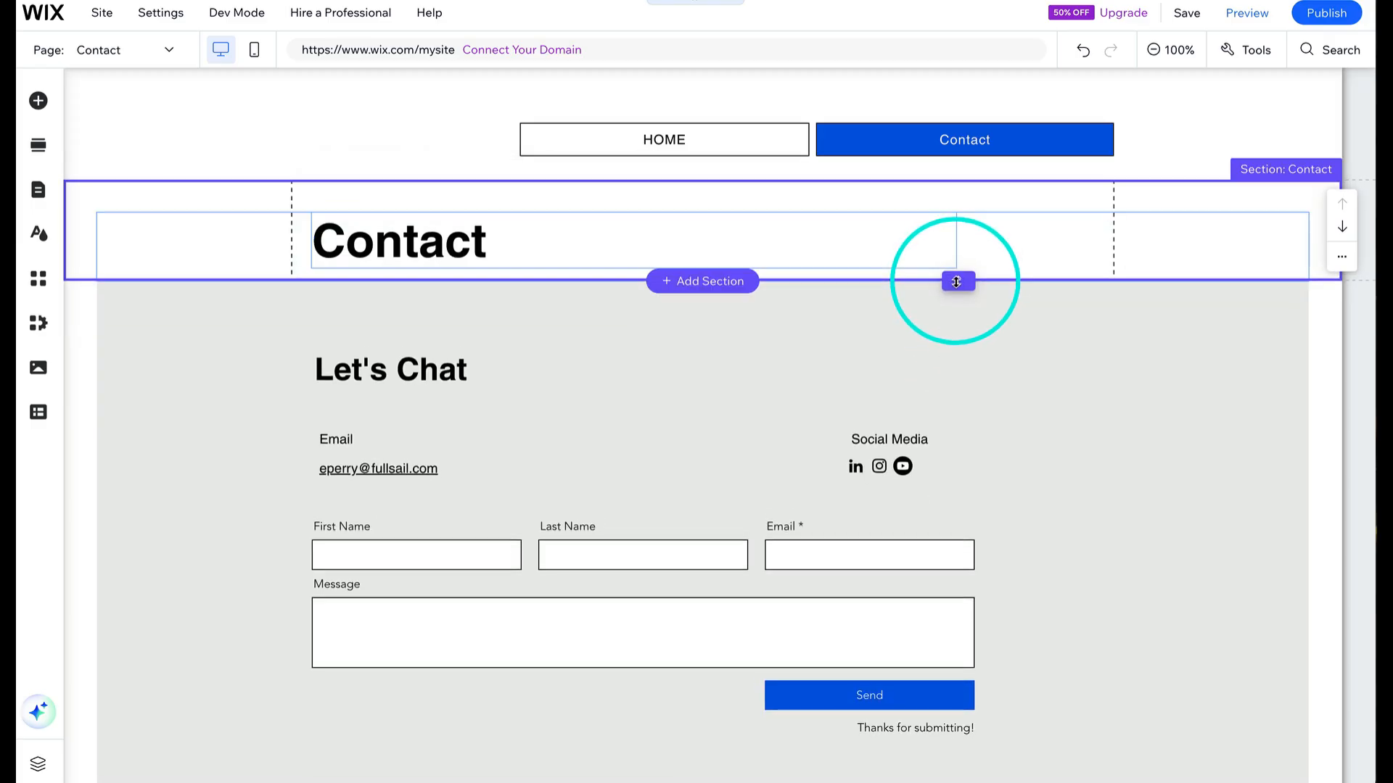
- Add a themed paragraph text element into the empty footer
scroll(789, 569, down, 2)
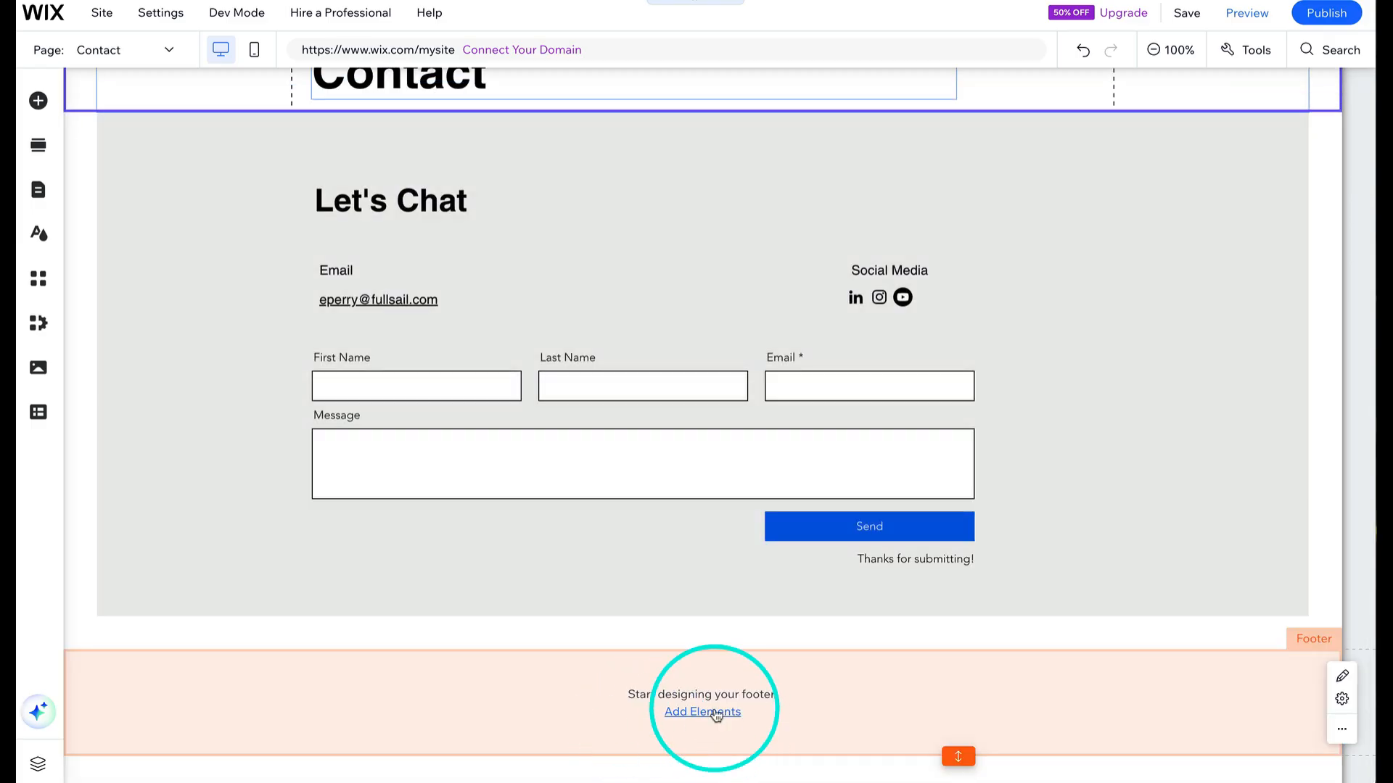
click(716, 713)
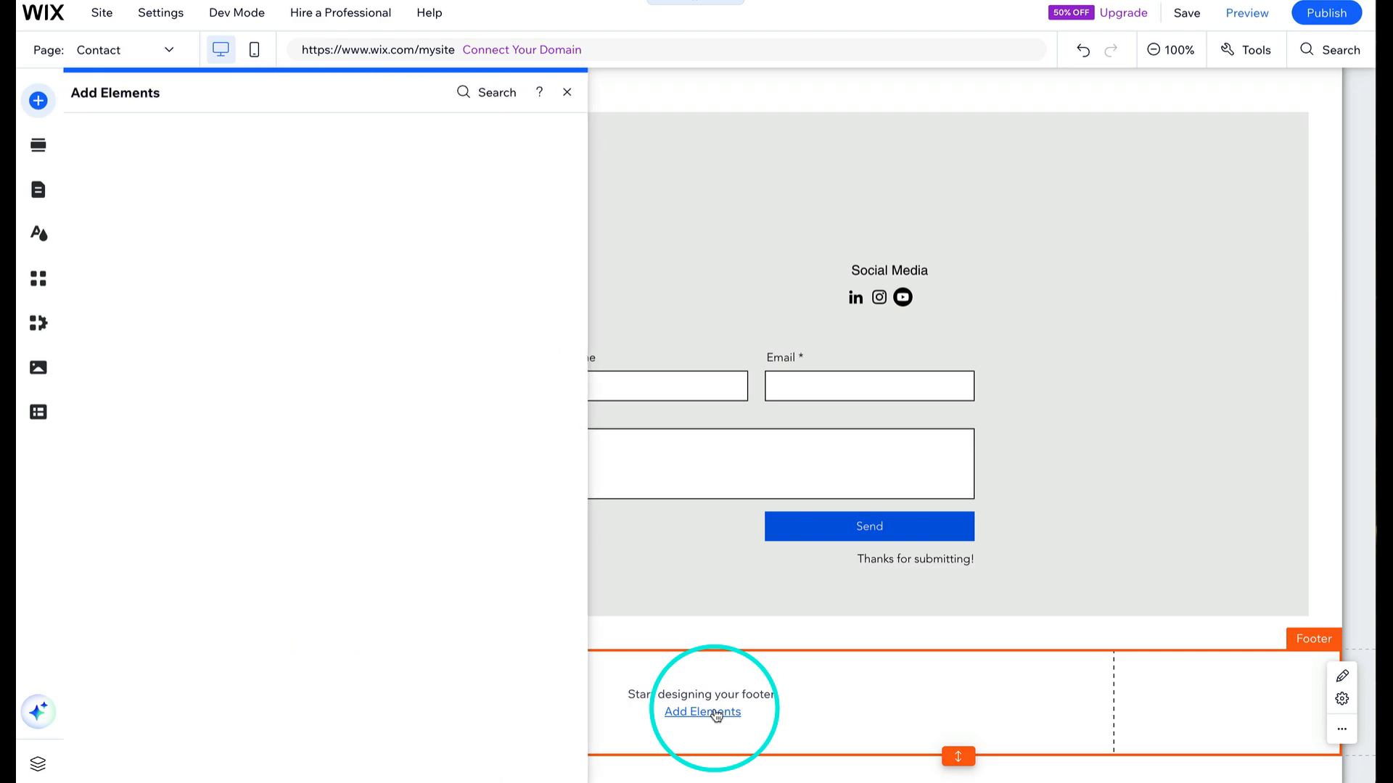
scroll(450, 217, down, 6)
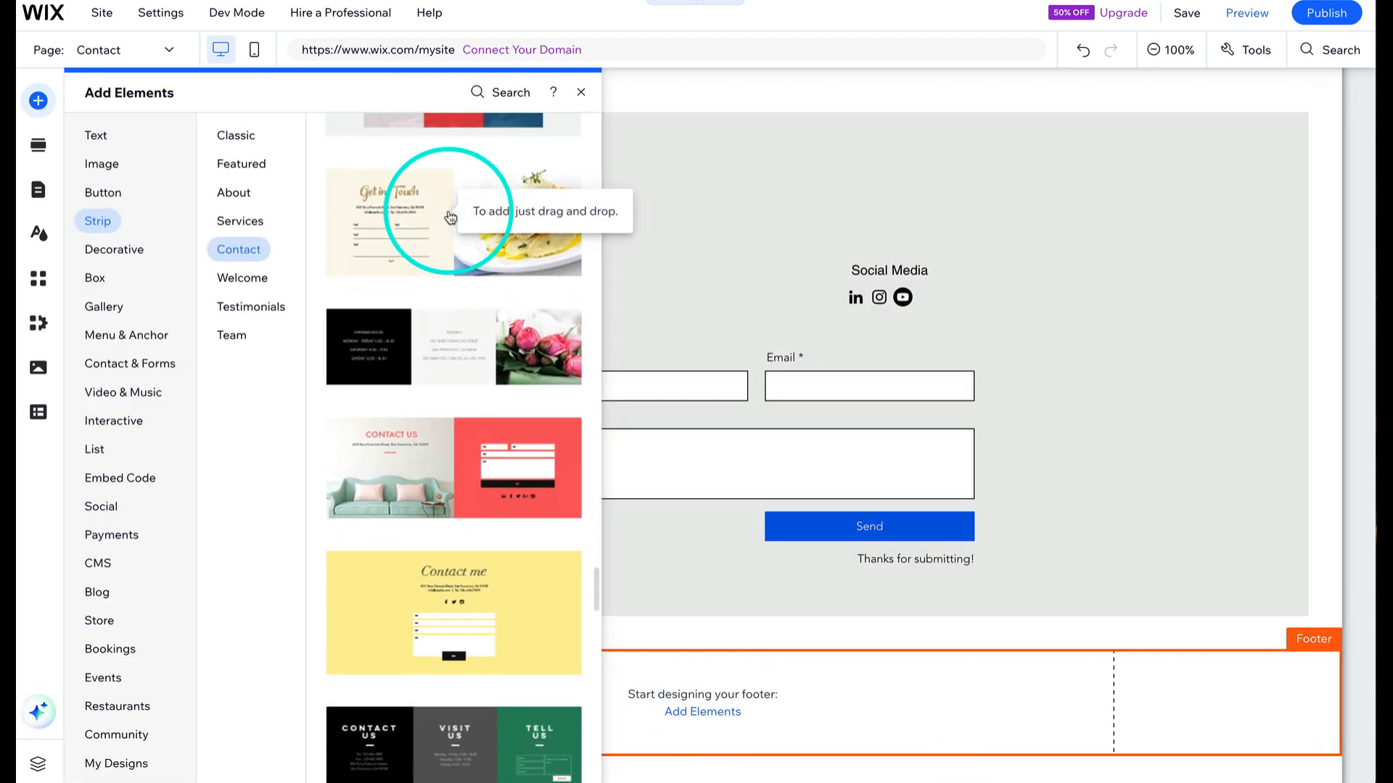
scroll(459, 540, down, 6)
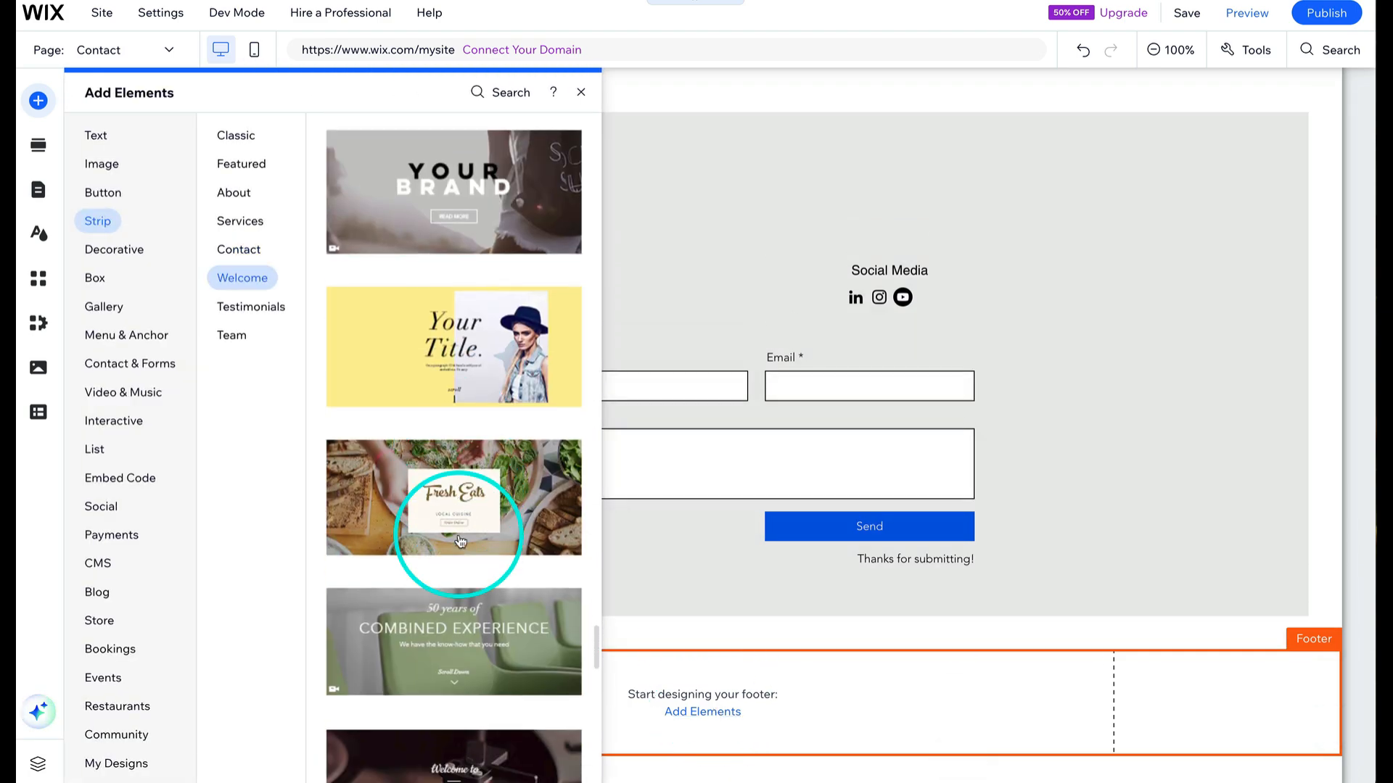
scroll(459, 541, up, 10)
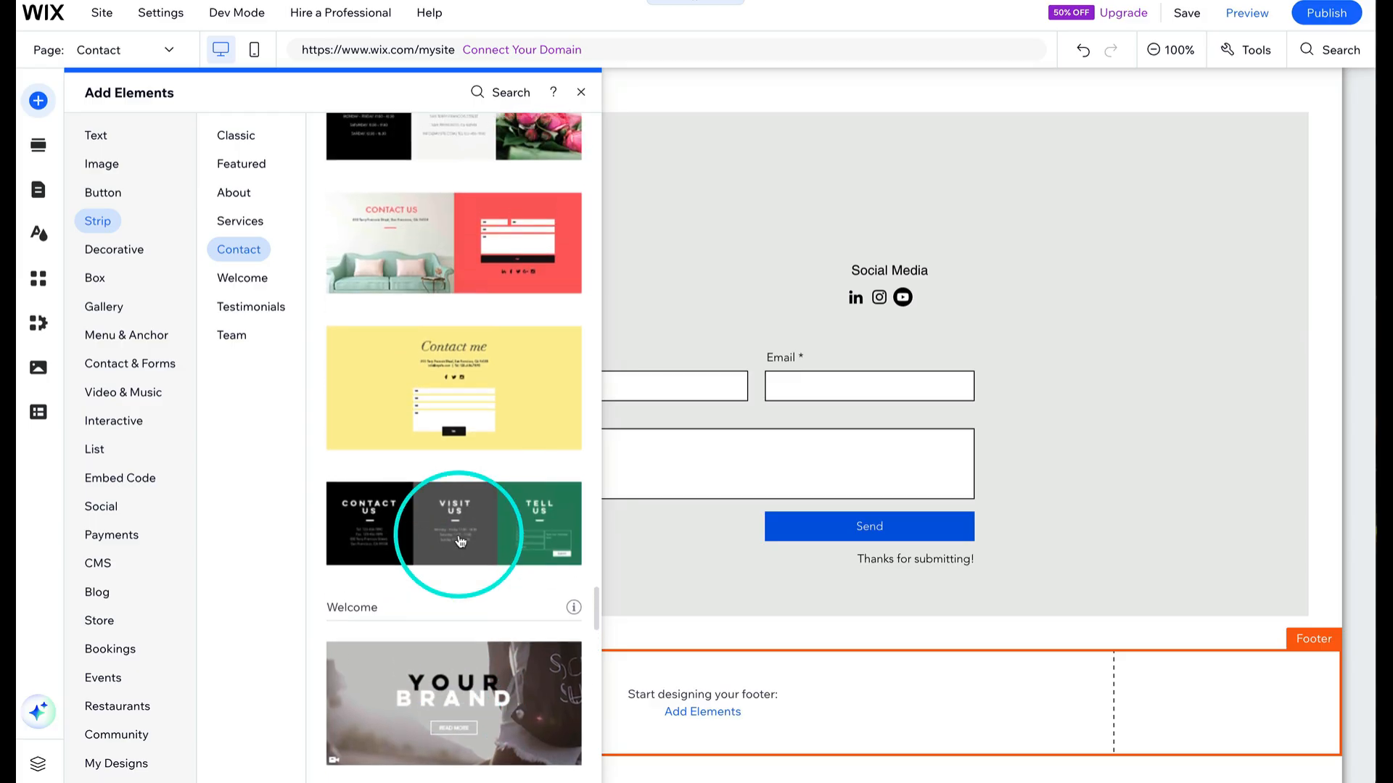
click(97, 137)
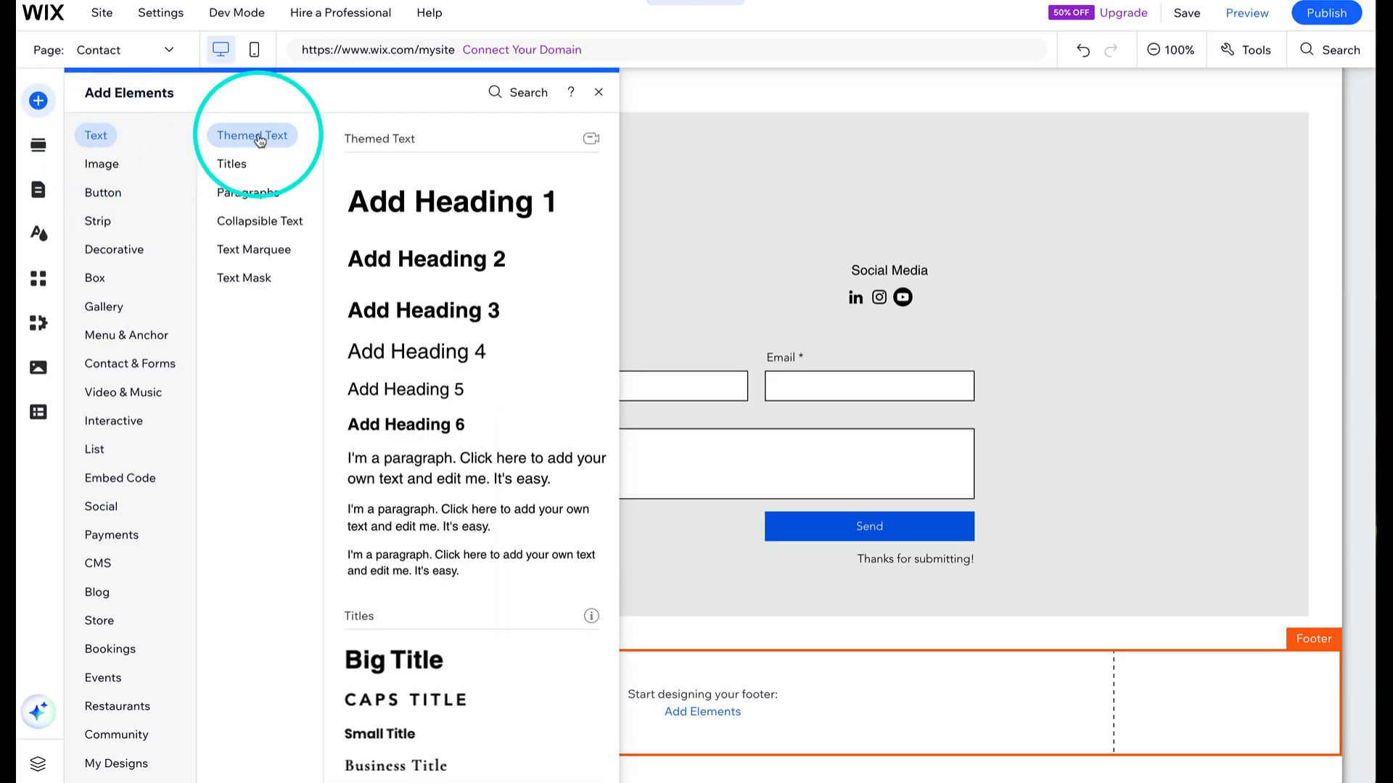
drag(407, 508, 633, 718)
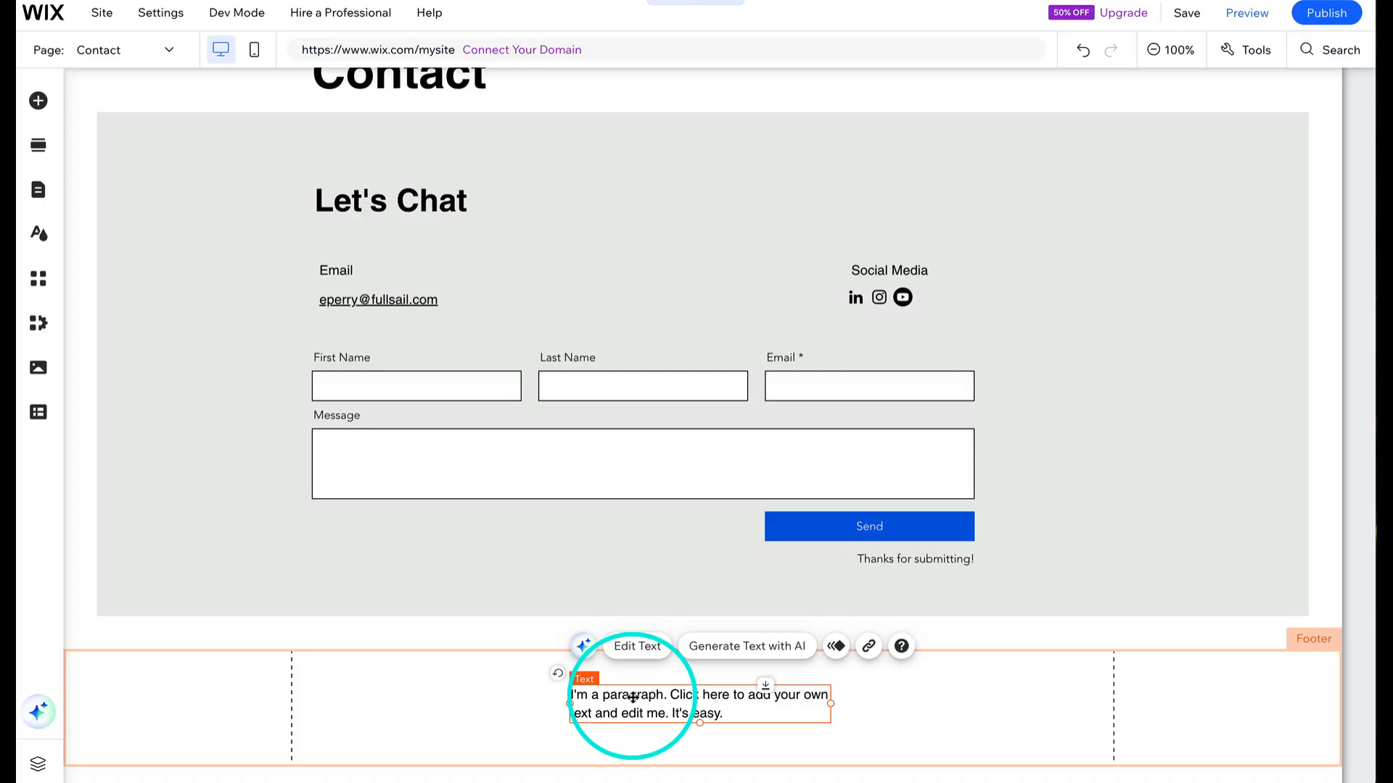
- Replace the footer paragraph text with © 2026 Your Name
double_click(633, 698)
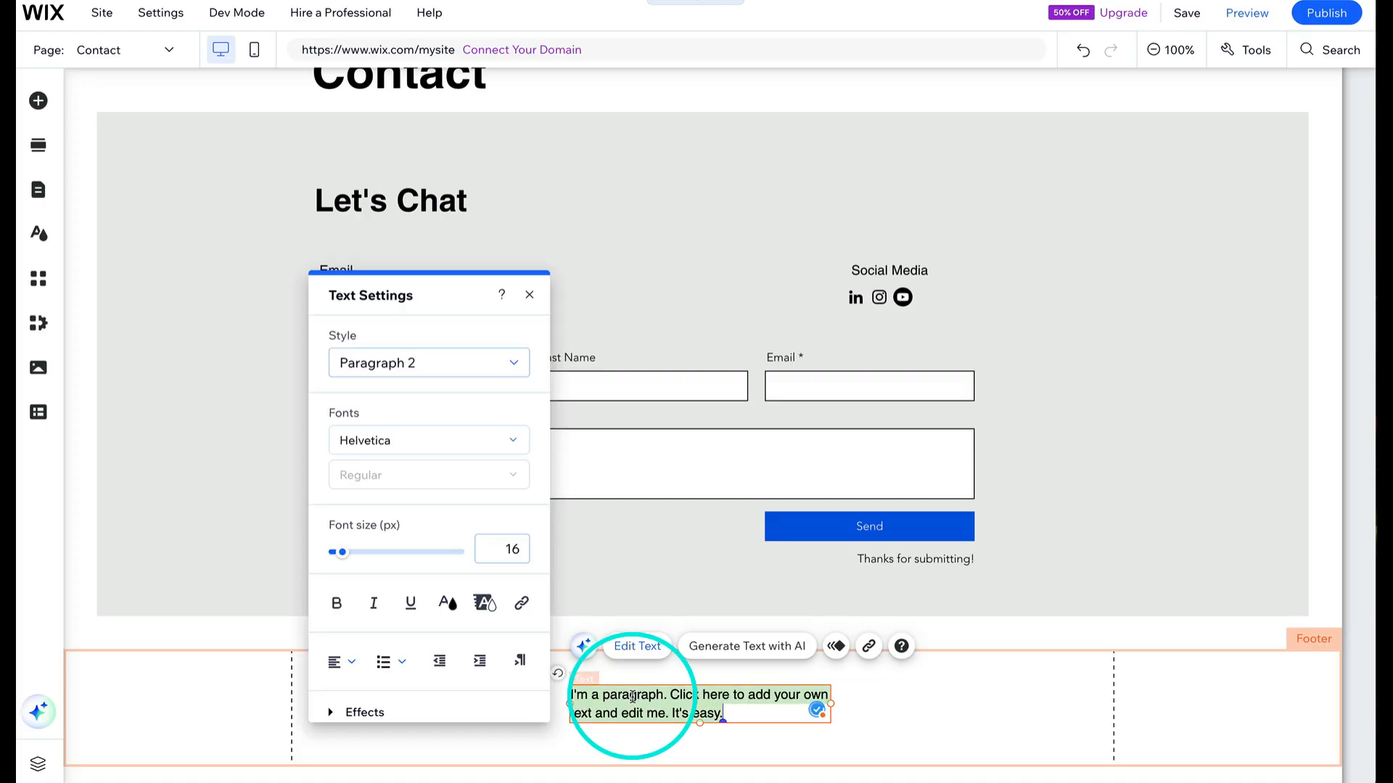
key(BackSpace)
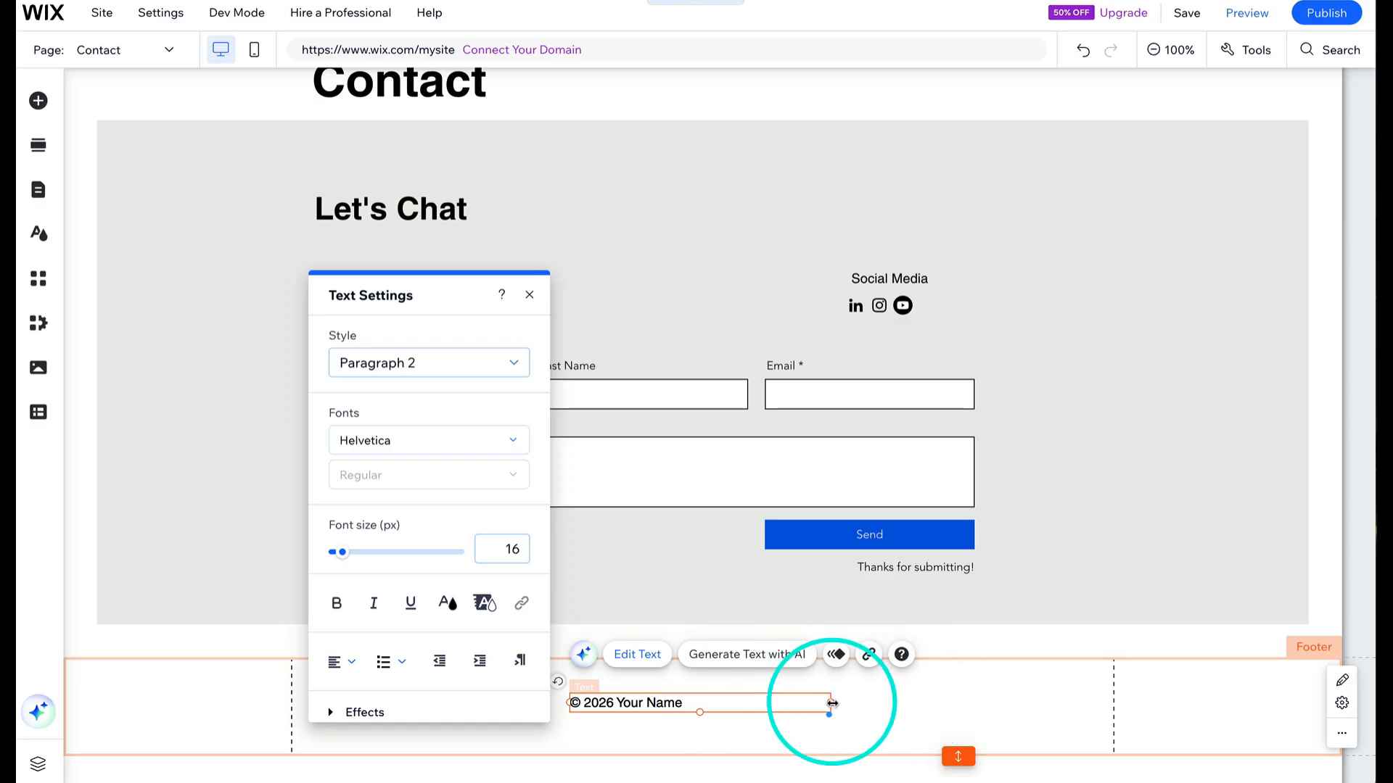
- Shrink the footer copyright text box to about 145 px wide and center it in the footer
drag(830, 703, 705, 705)
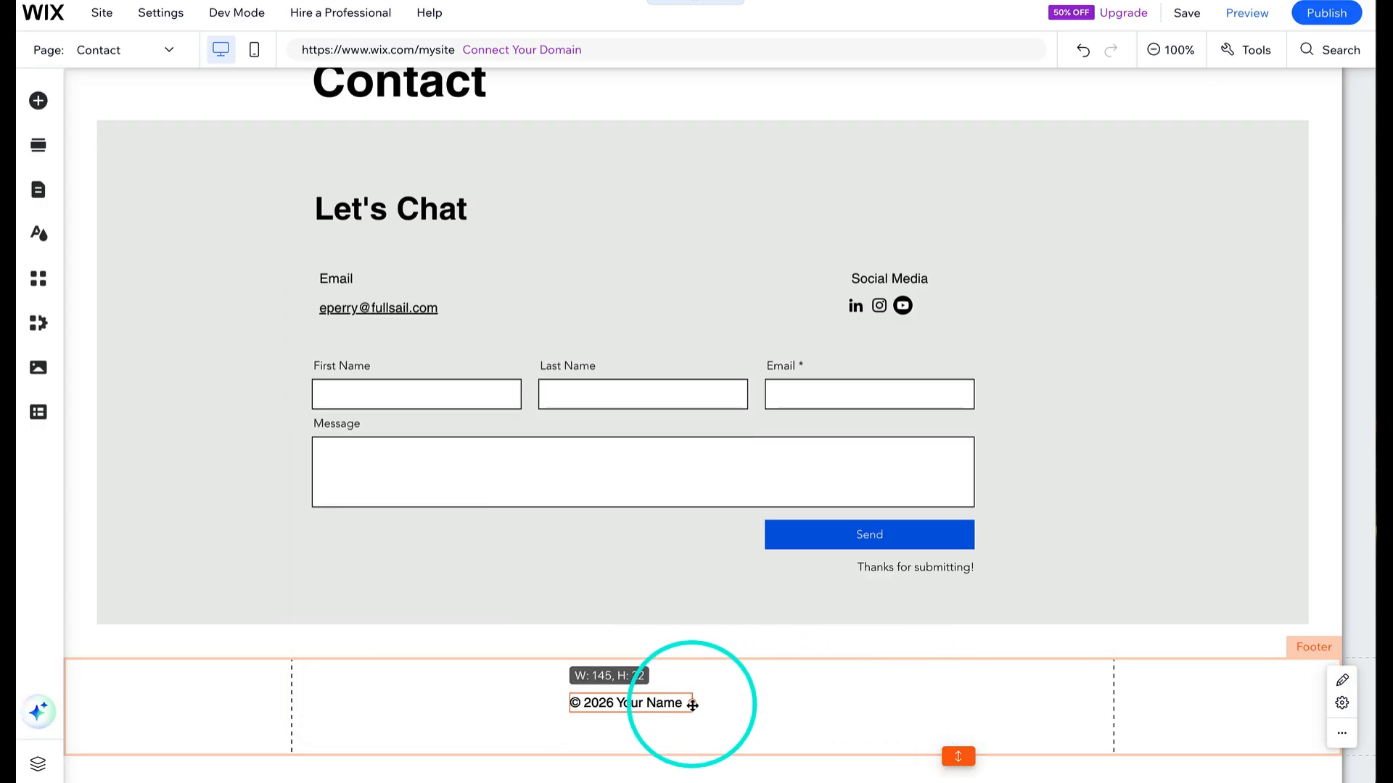
double_click(671, 704)
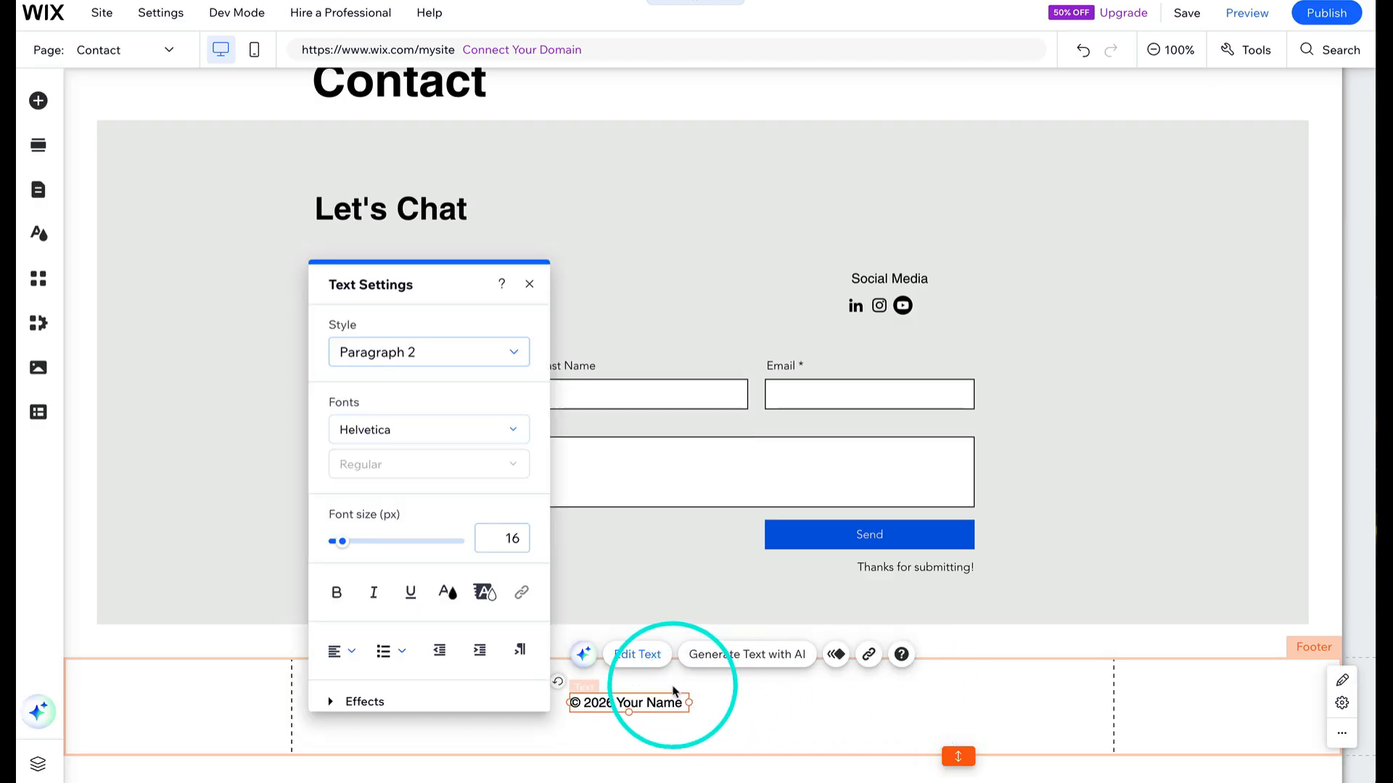
click(673, 687)
mouse_move(666, 704)
mouse_down()
mouse_move(707, 707)
mouse_move(682, 705)
mouse_up()
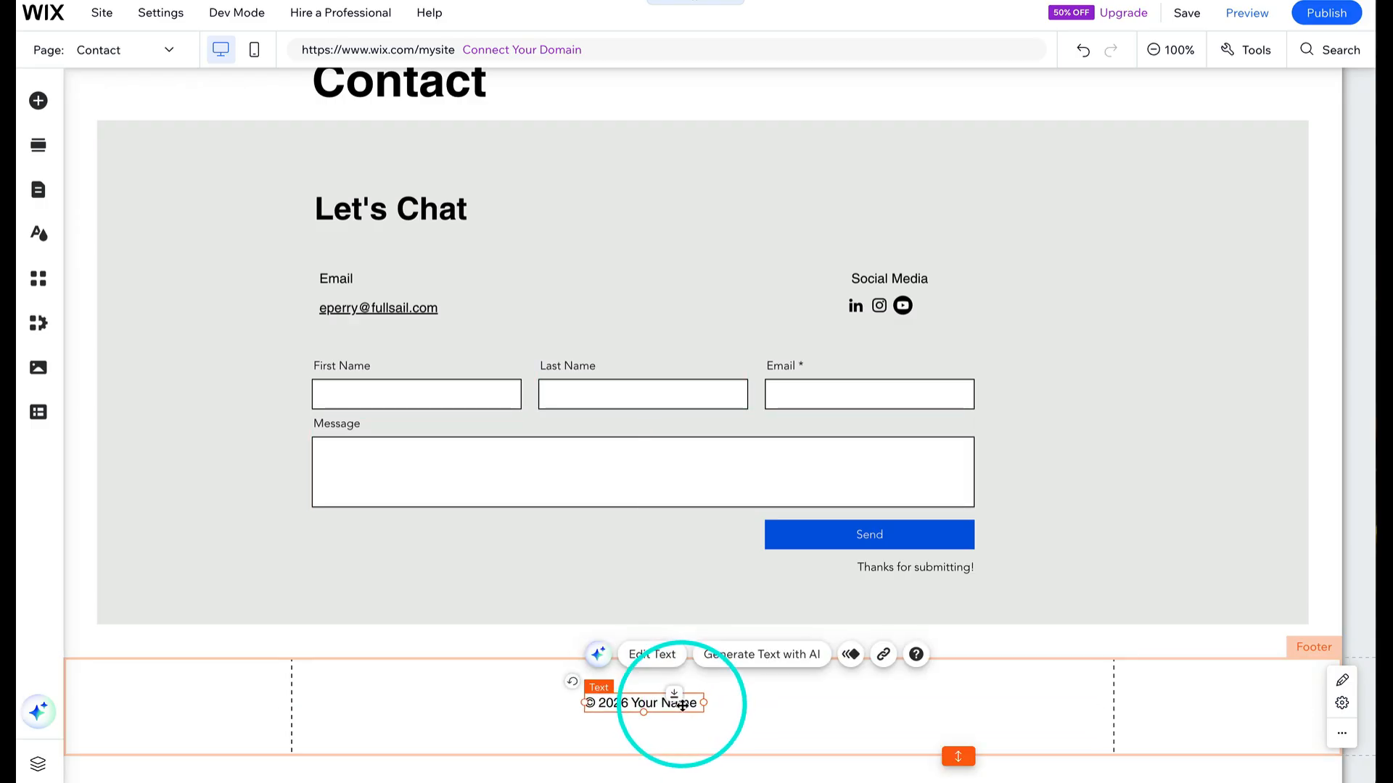
click(804, 708)
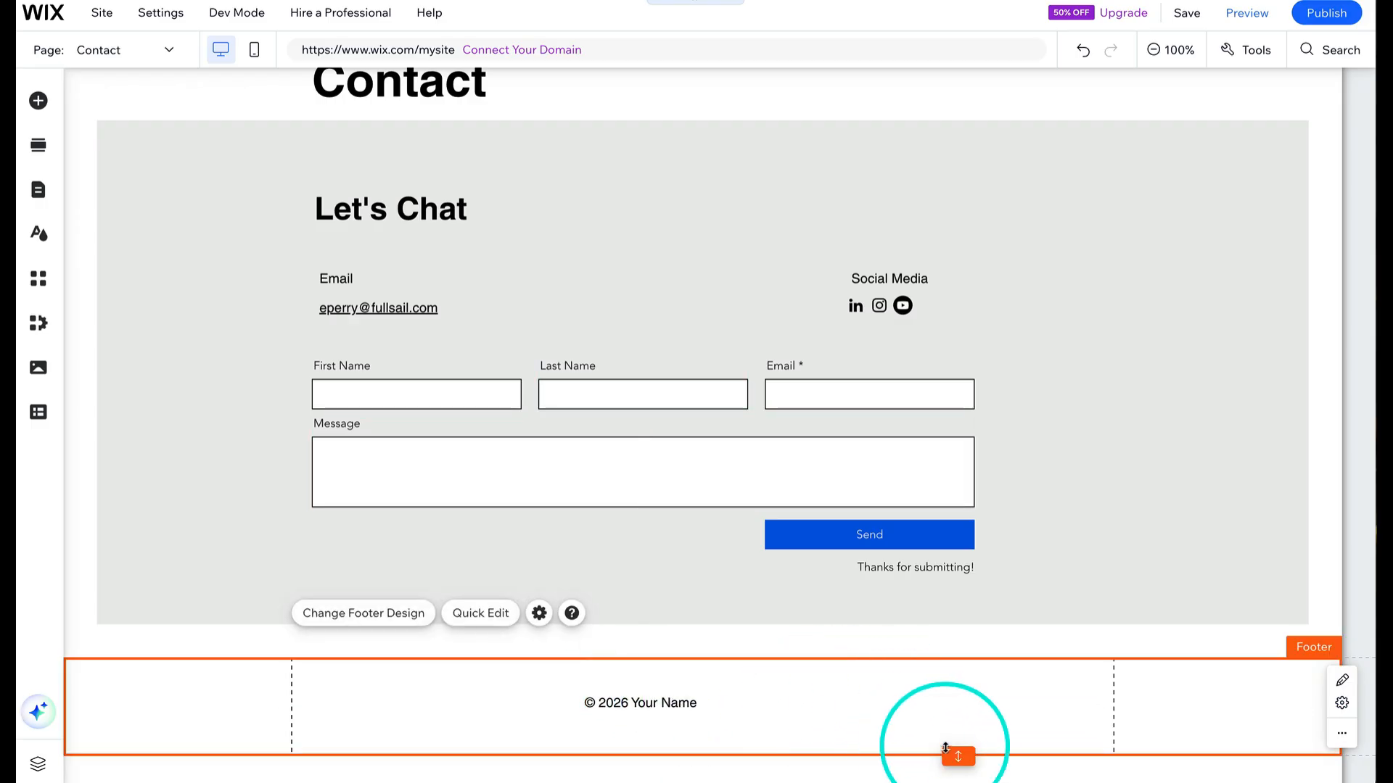
- Reduce the footer's height and move the copyright text up within it
mouse_move(959, 755)
mouse_down()
mouse_move(947, 676)
mouse_move(958, 749)
mouse_up()
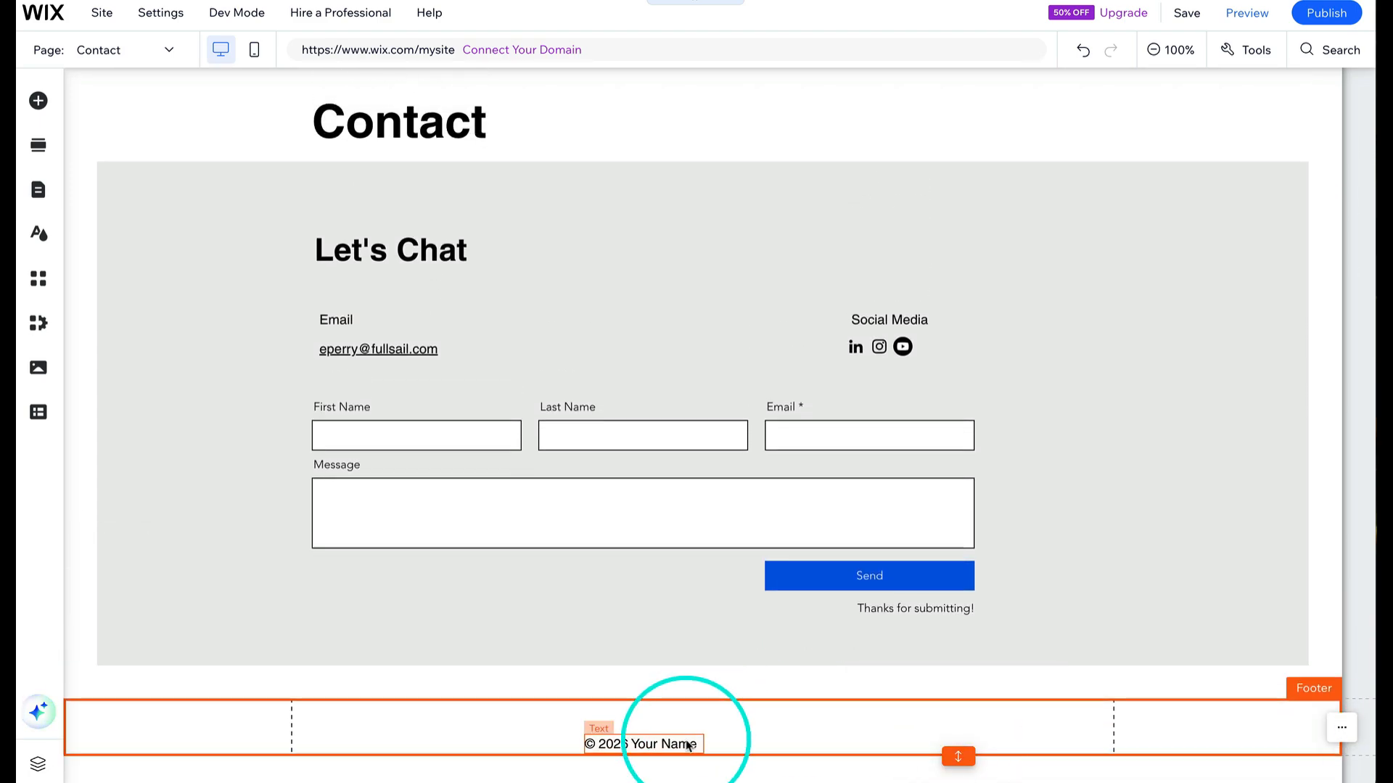
drag(691, 739, 697, 725)
click(825, 733)
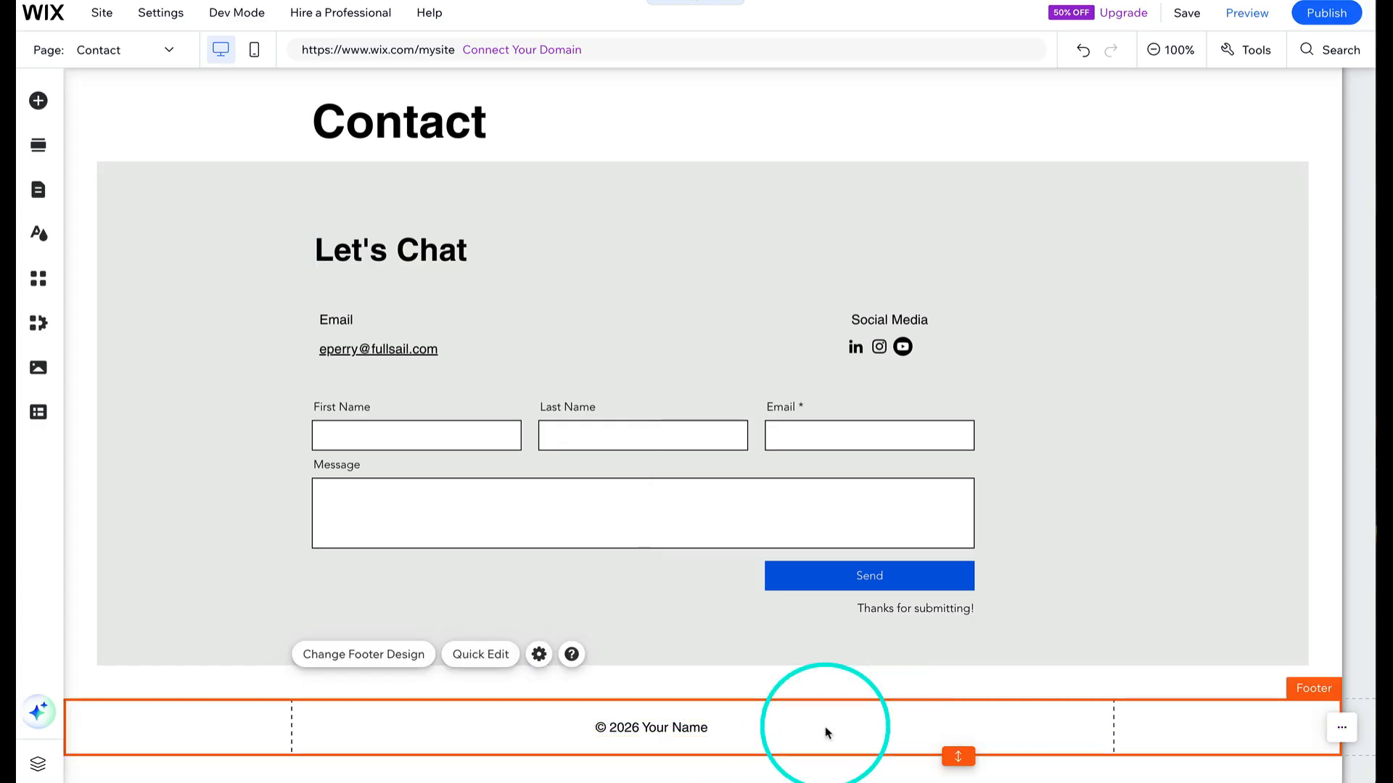
- Add a new blank page to the site menu and name it Projects
scroll(290, 261, up, 2)
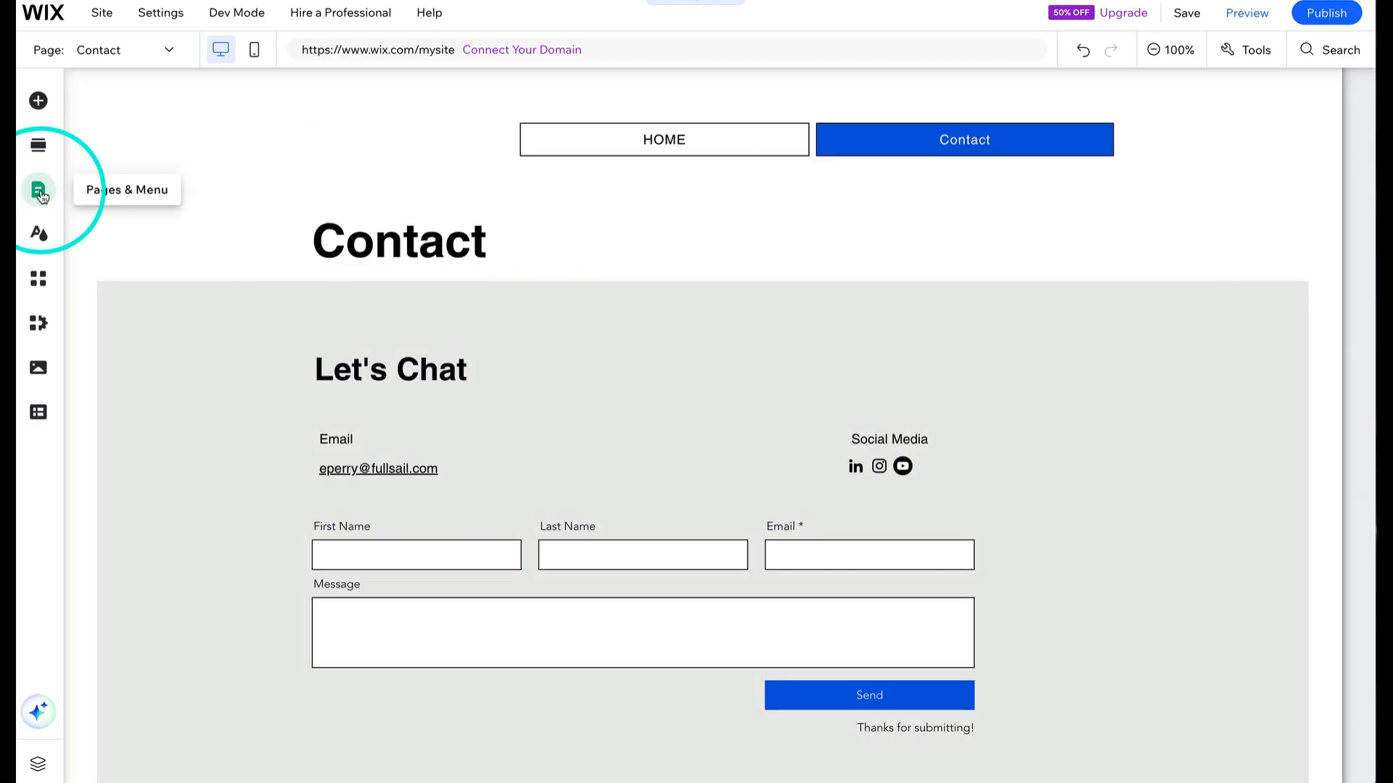
click(42, 195)
click(390, 137)
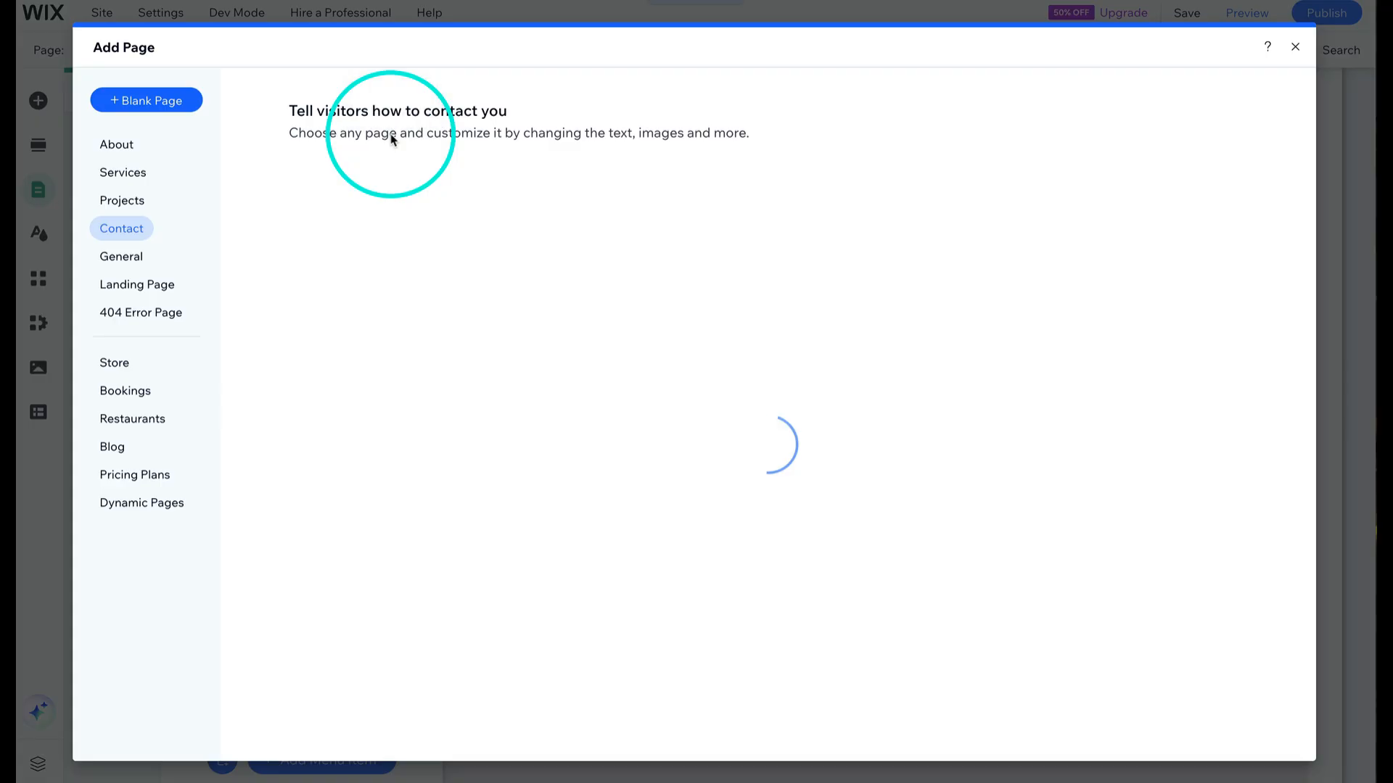
click(124, 202)
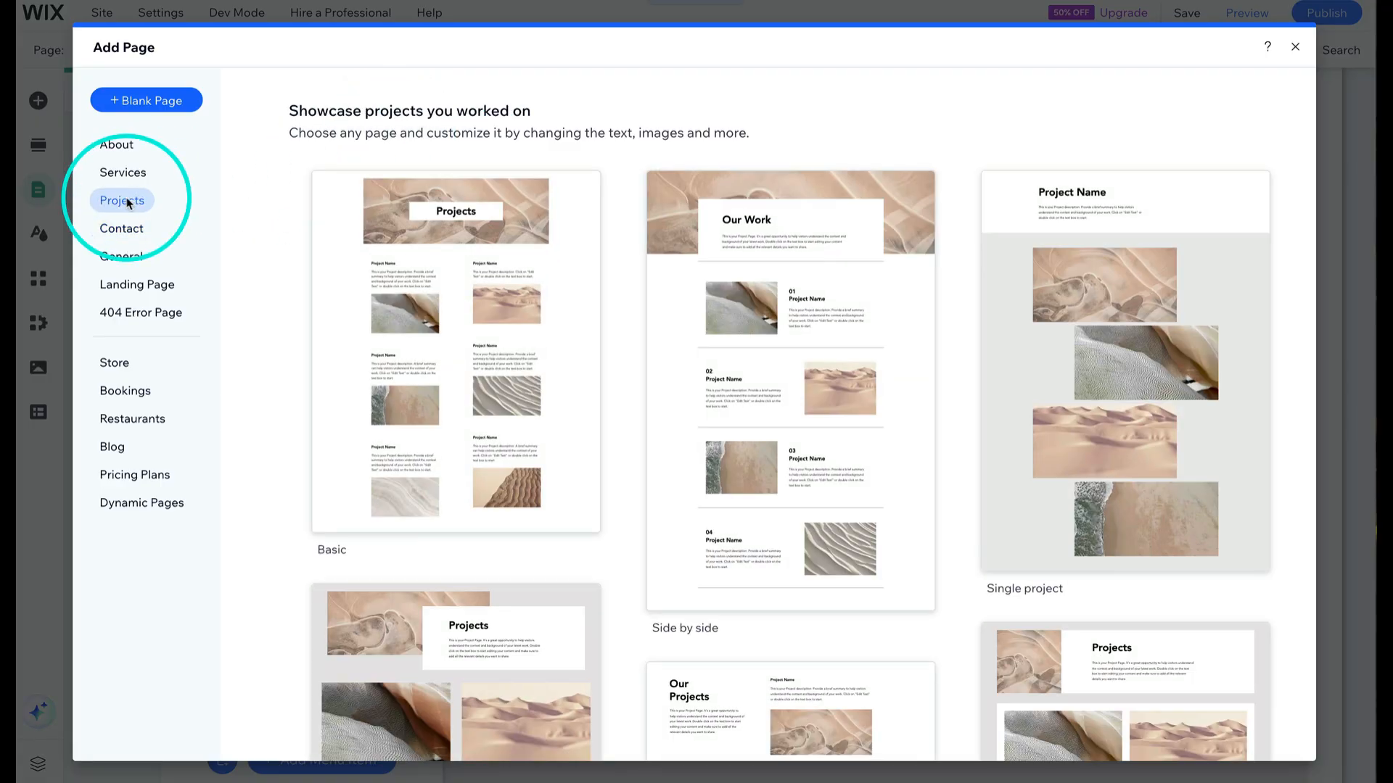
mouse_move(798, 406)
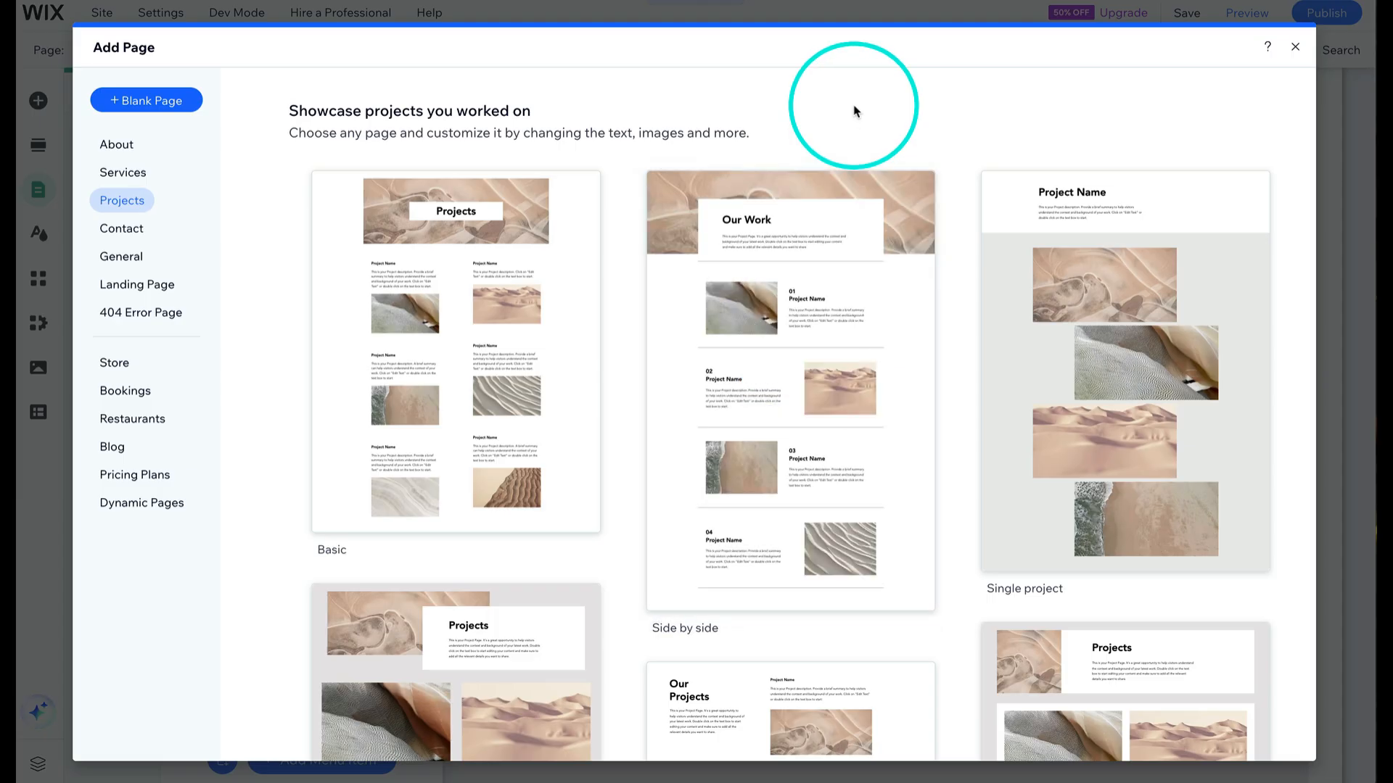
click(153, 102)
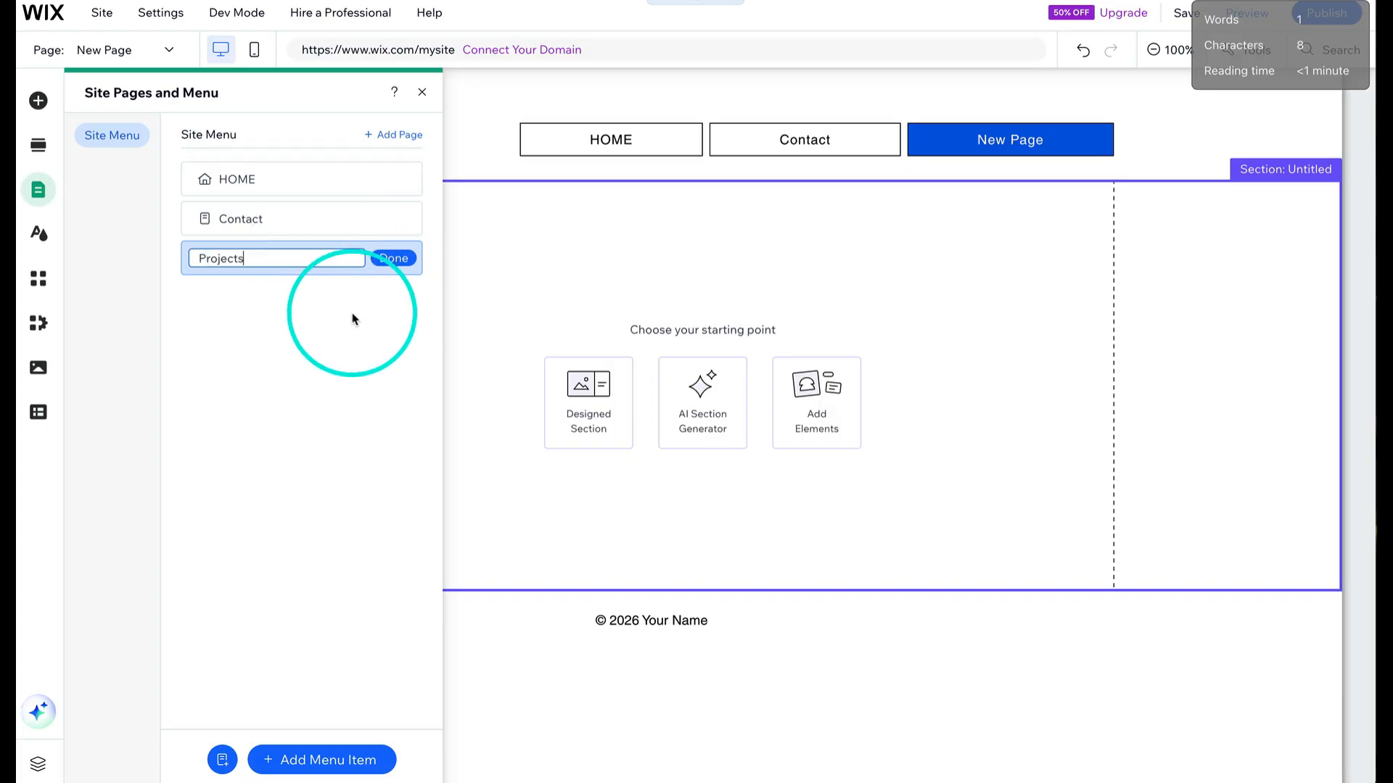
click(394, 258)
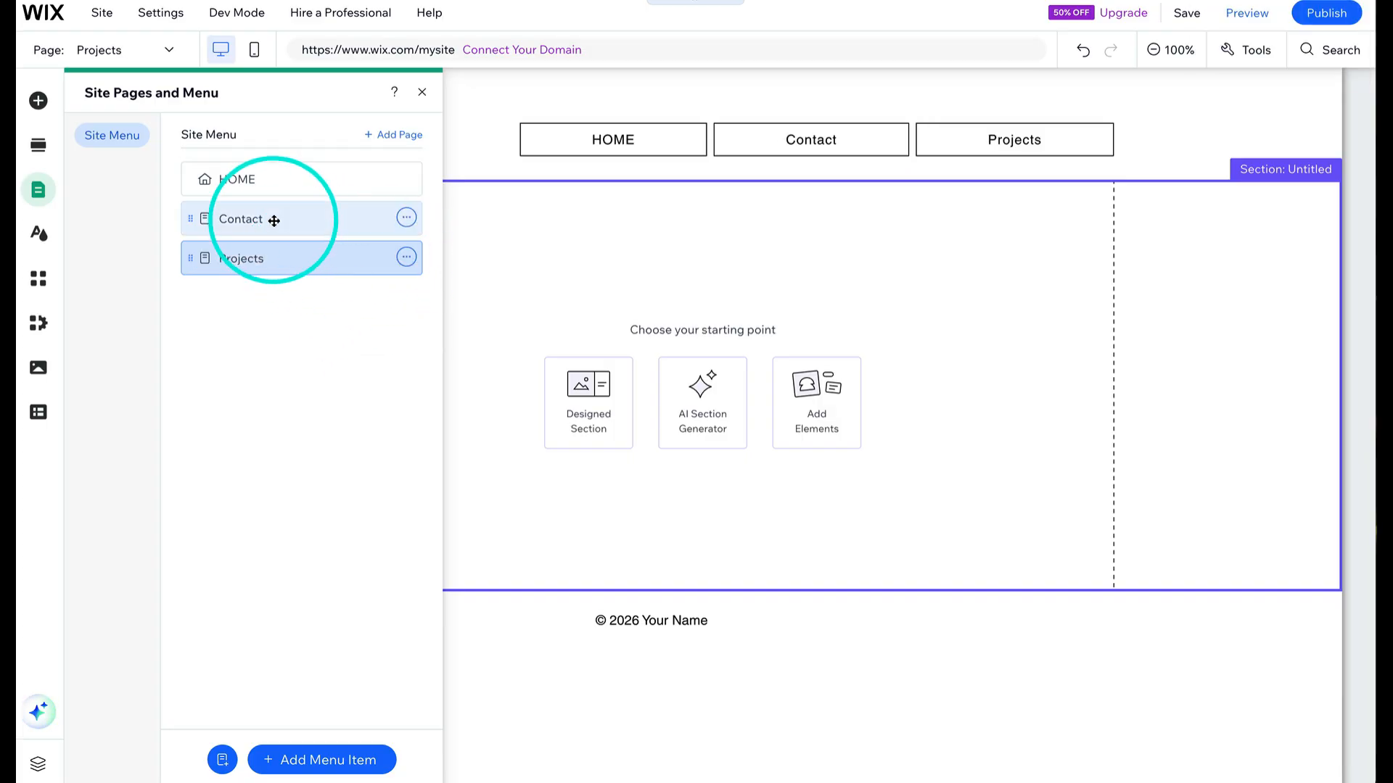
- Reorder the site menu so Contact comes after Projects
drag(274, 220, 274, 290)
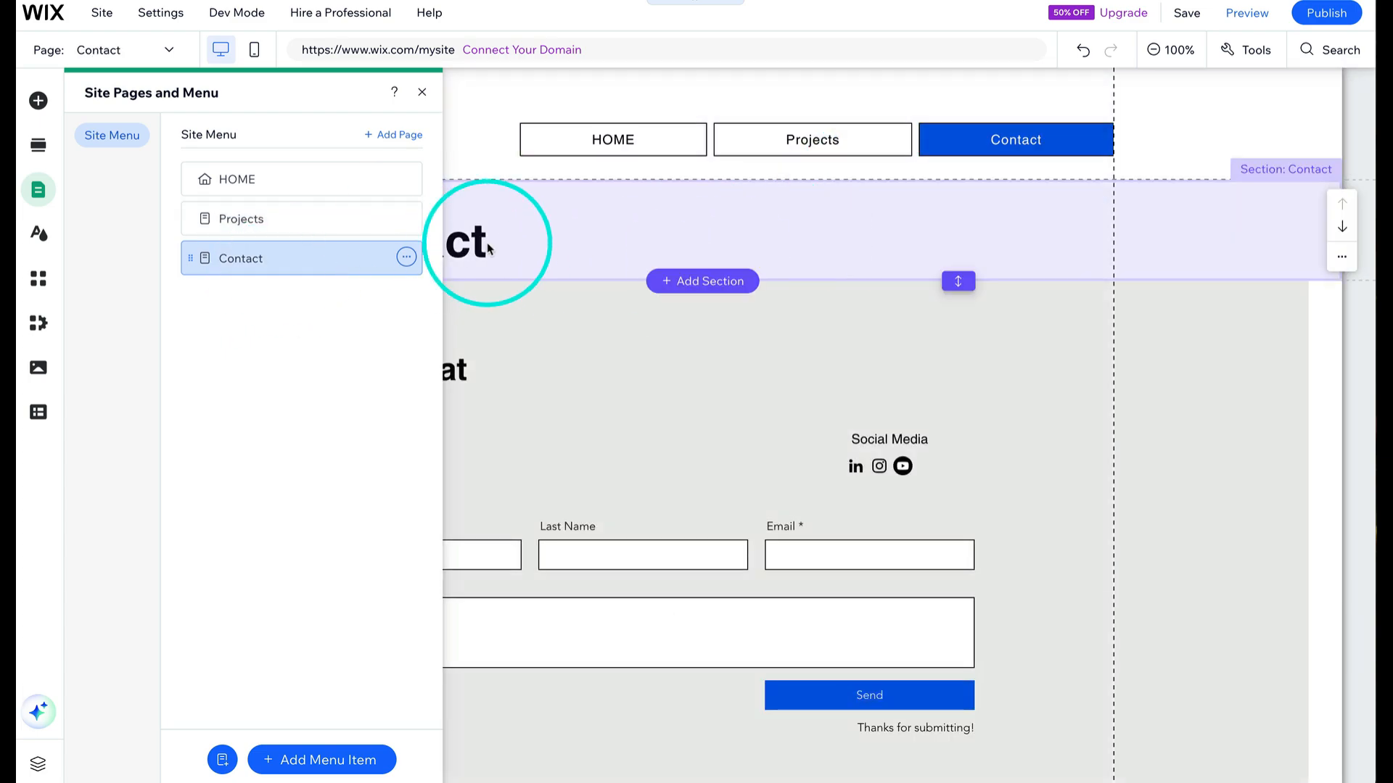
click(487, 247)
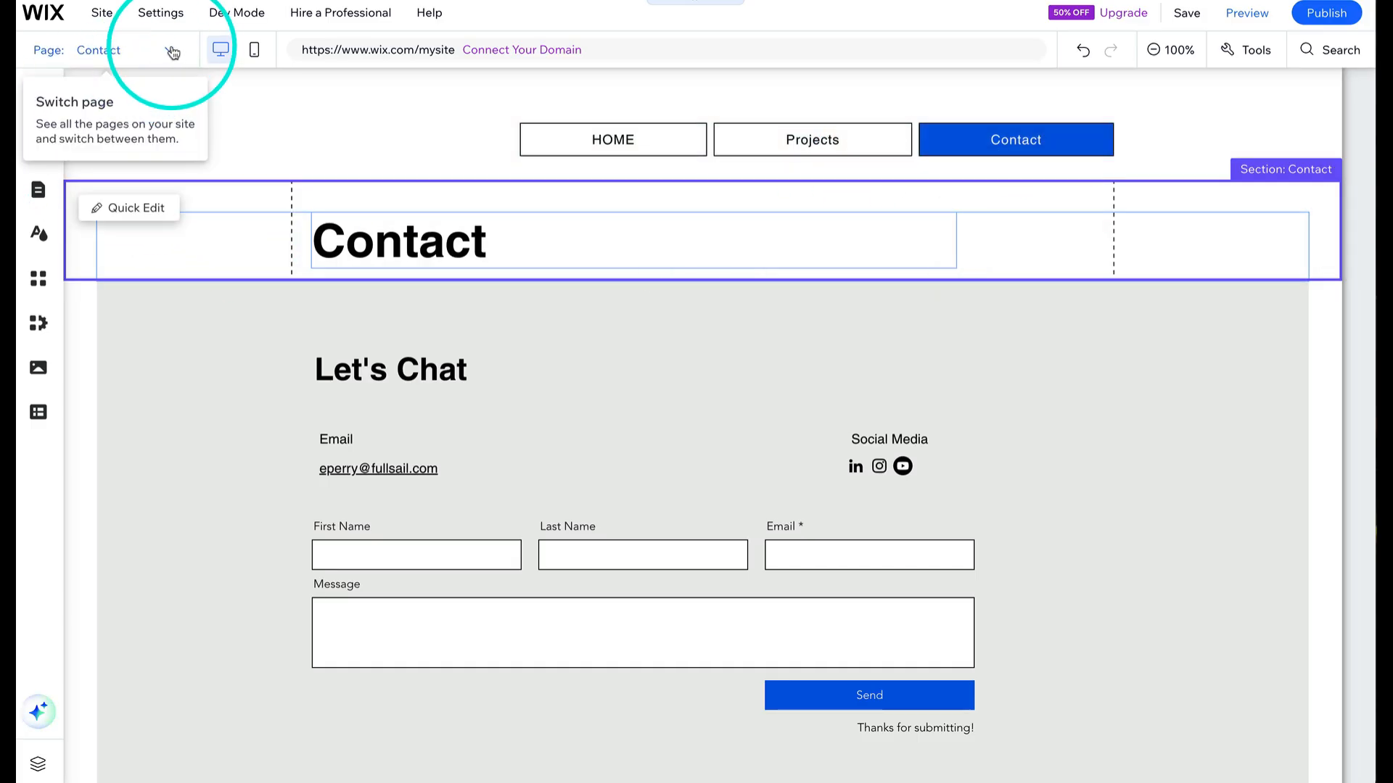
- Switch to the Projects page and add a slideshow Pro Gallery from the gallery elements
click(173, 52)
click(71, 108)
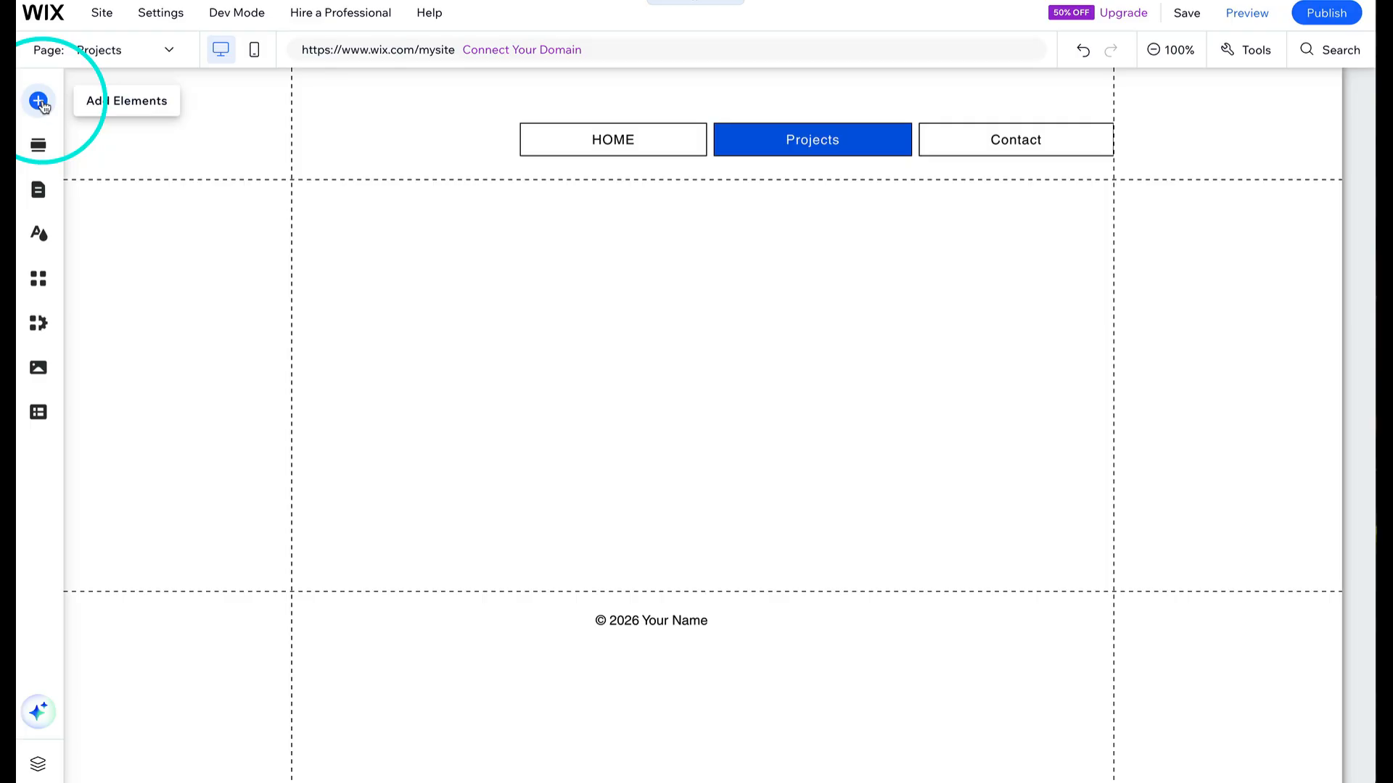
click(40, 102)
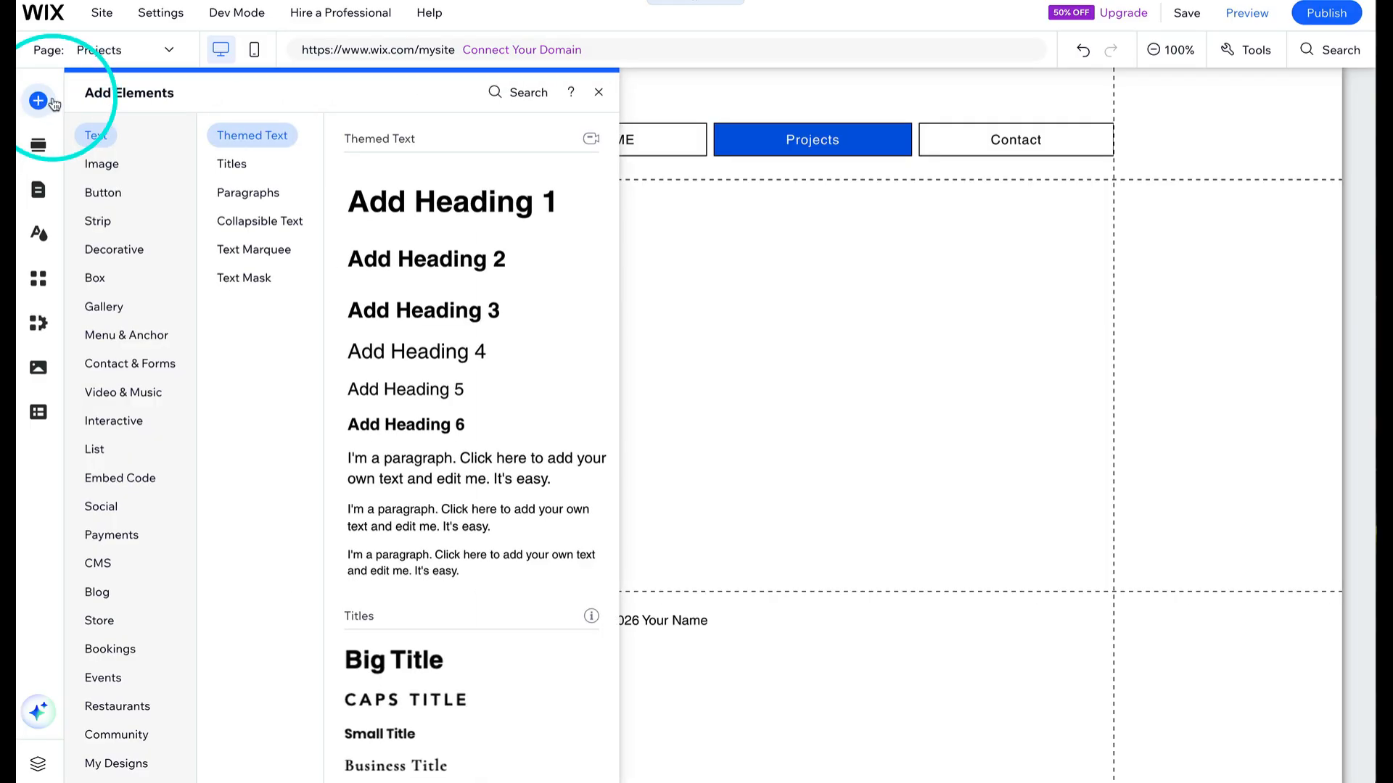
click(130, 310)
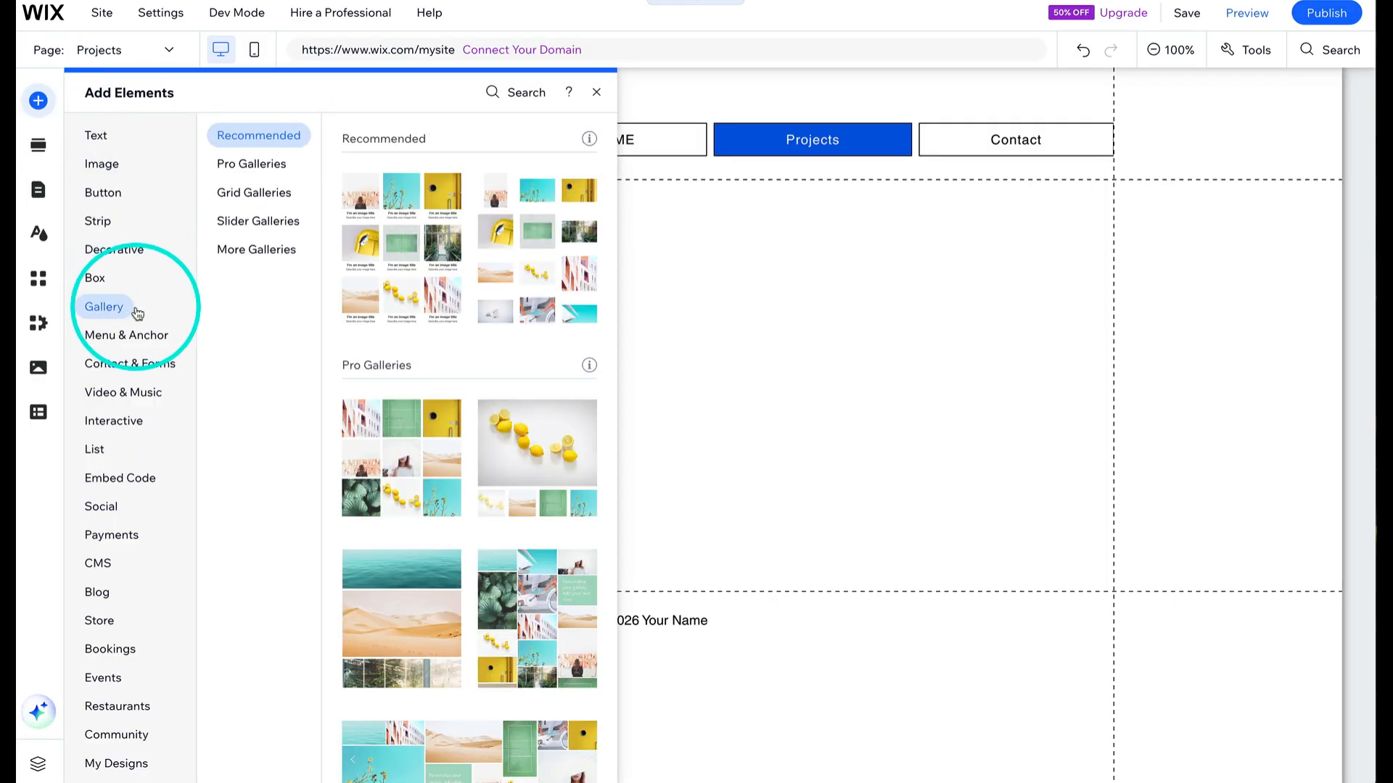
scroll(444, 382, down, 6)
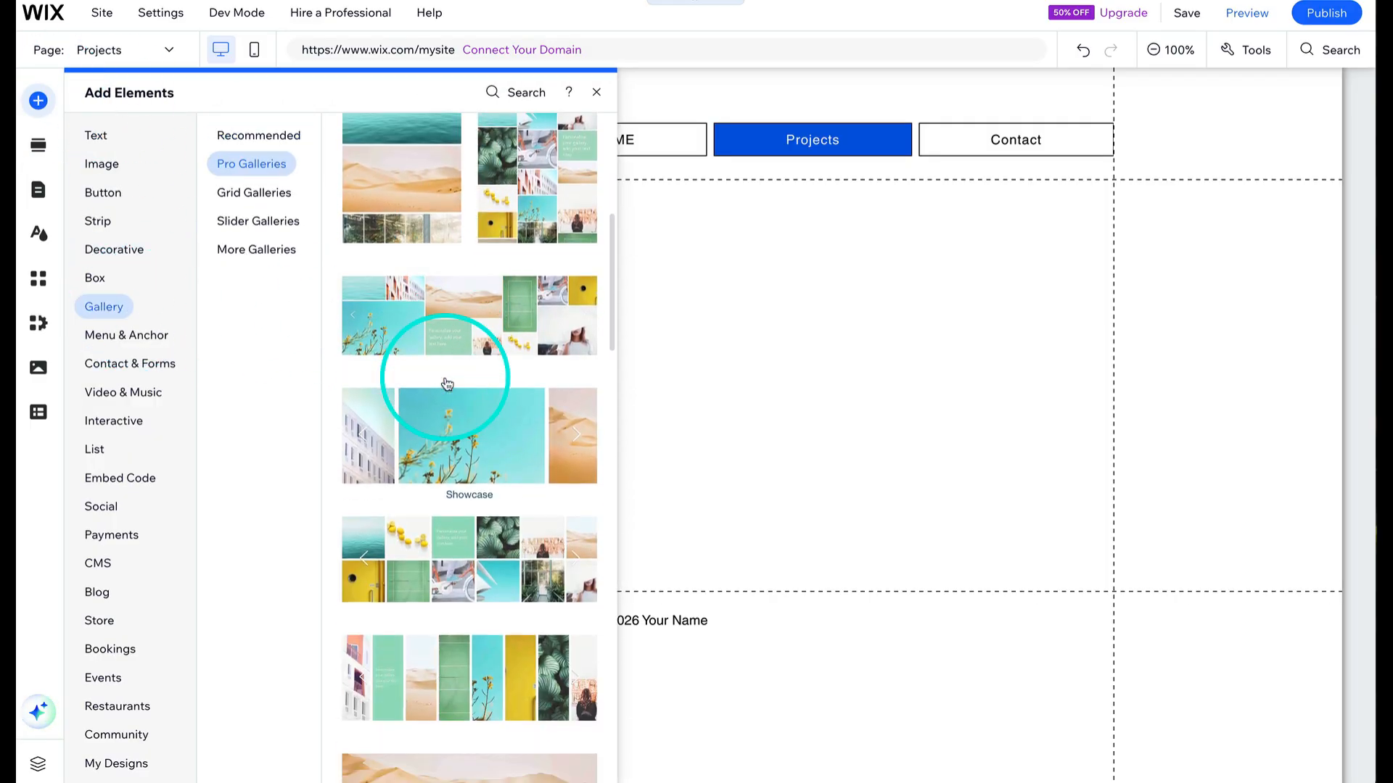
scroll(446, 383, down, 7)
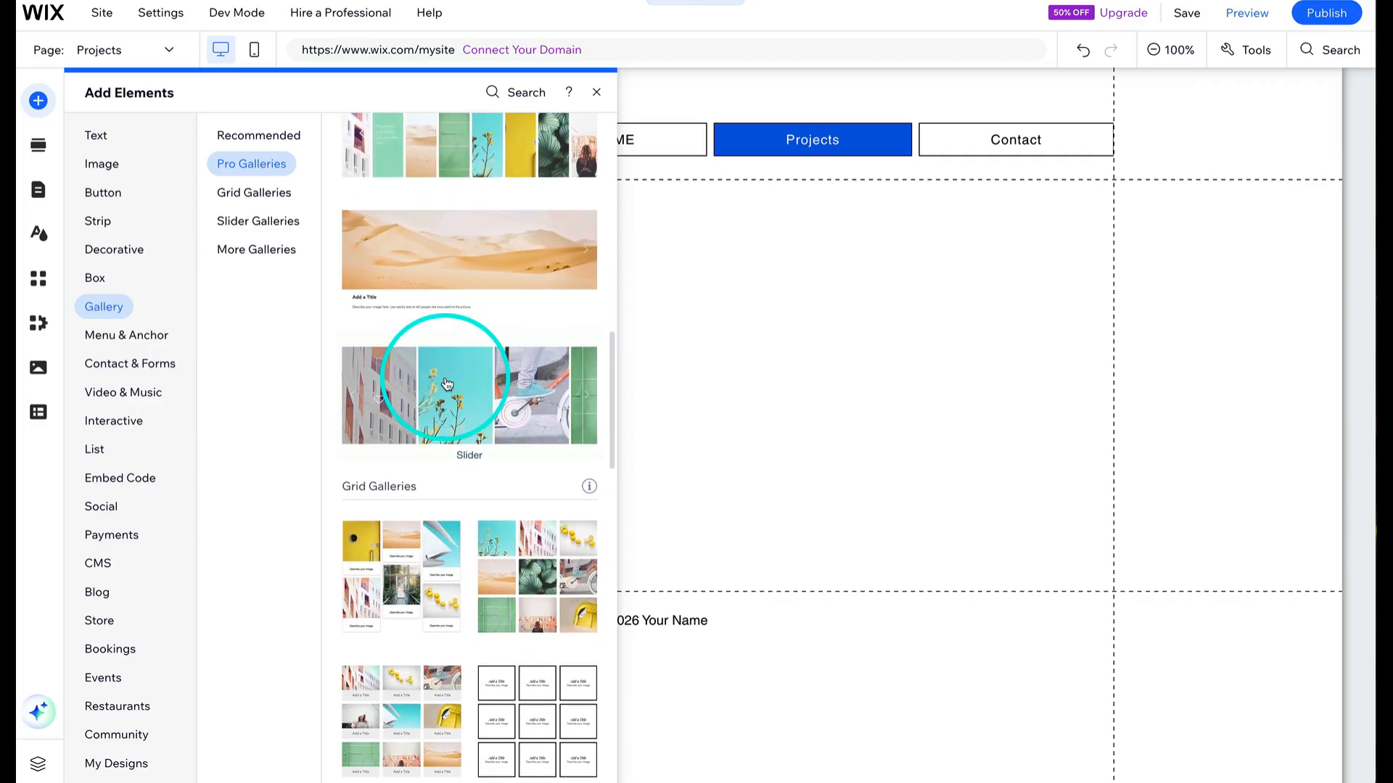
drag(439, 267, 452, 360)
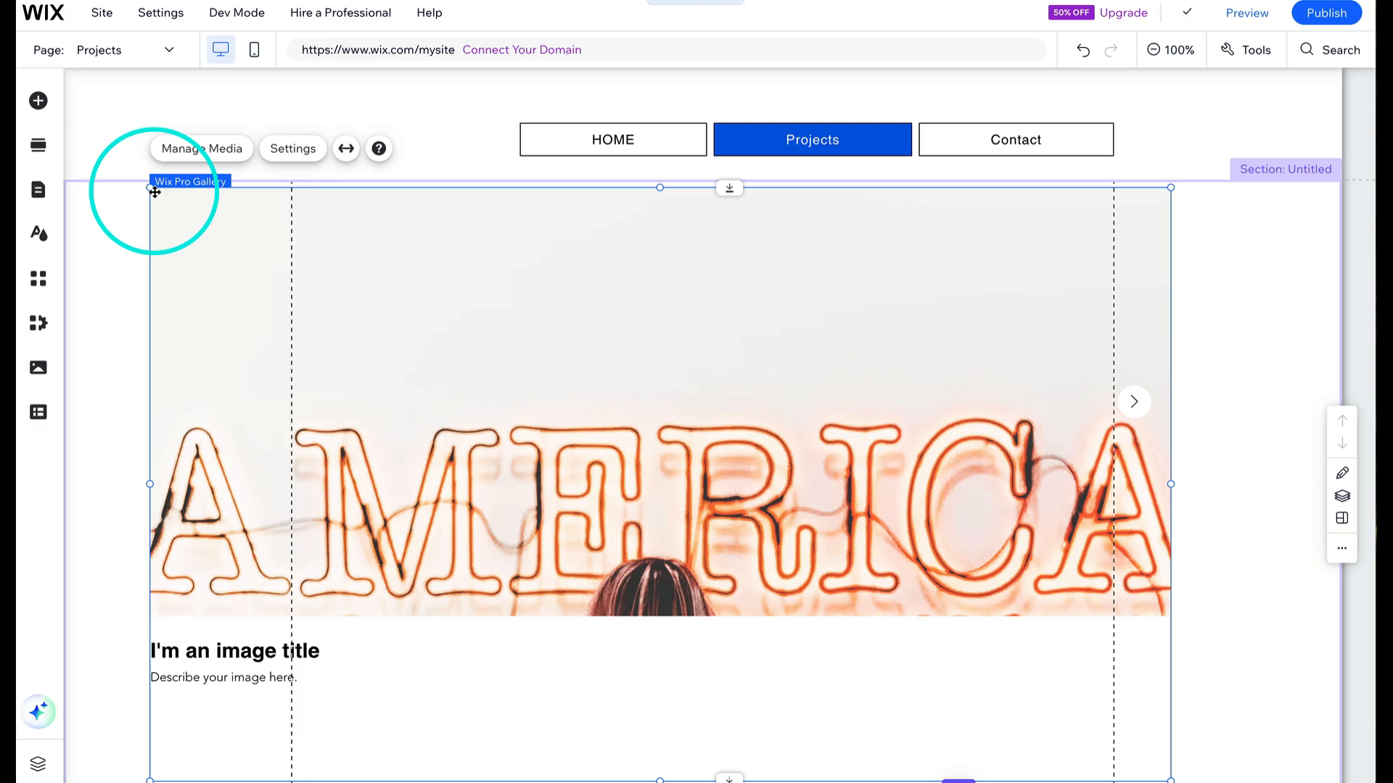
- Resize the gallery so it fits within the page's content guides
drag(149, 190, 291, 245)
drag(1169, 245, 1104, 302)
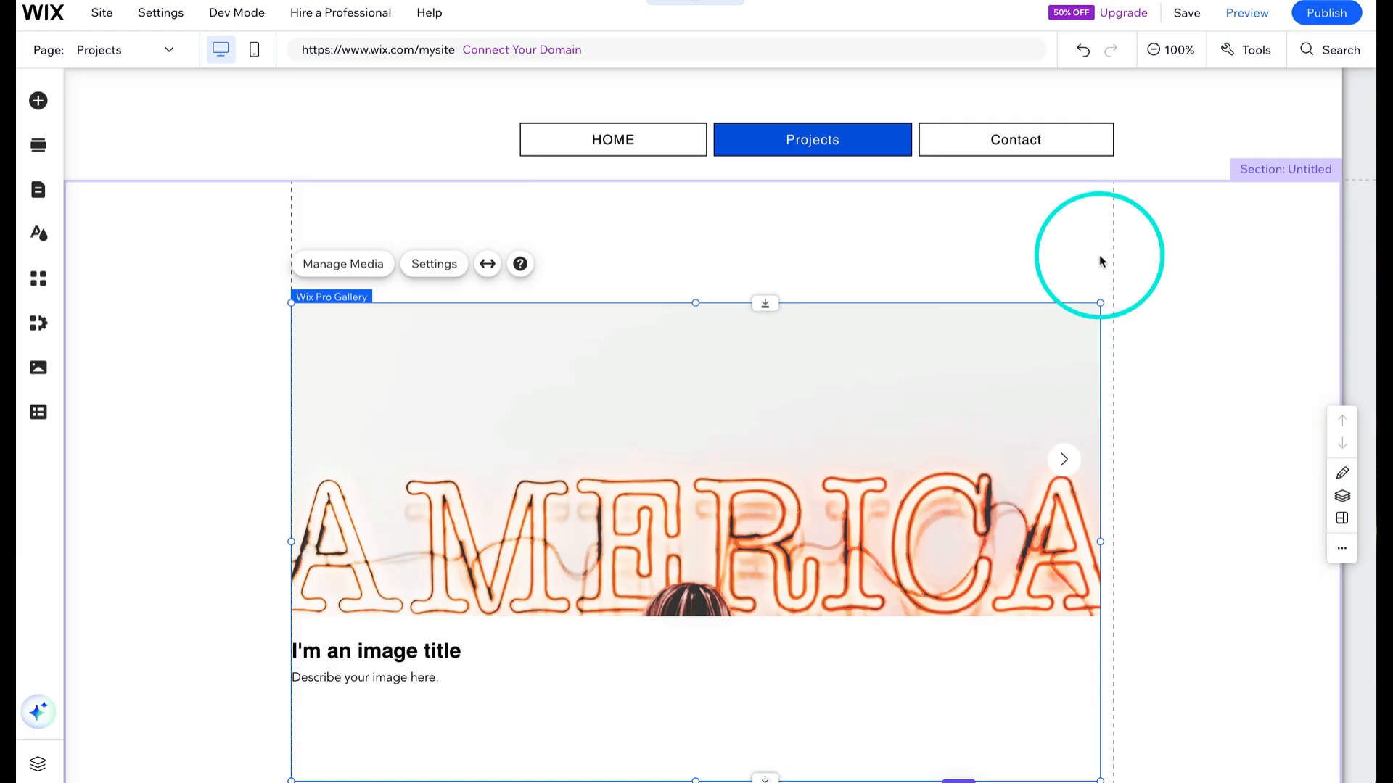
- Review the gallery's layout options and its item click behavior setting
drag(460, 318, 468, 318)
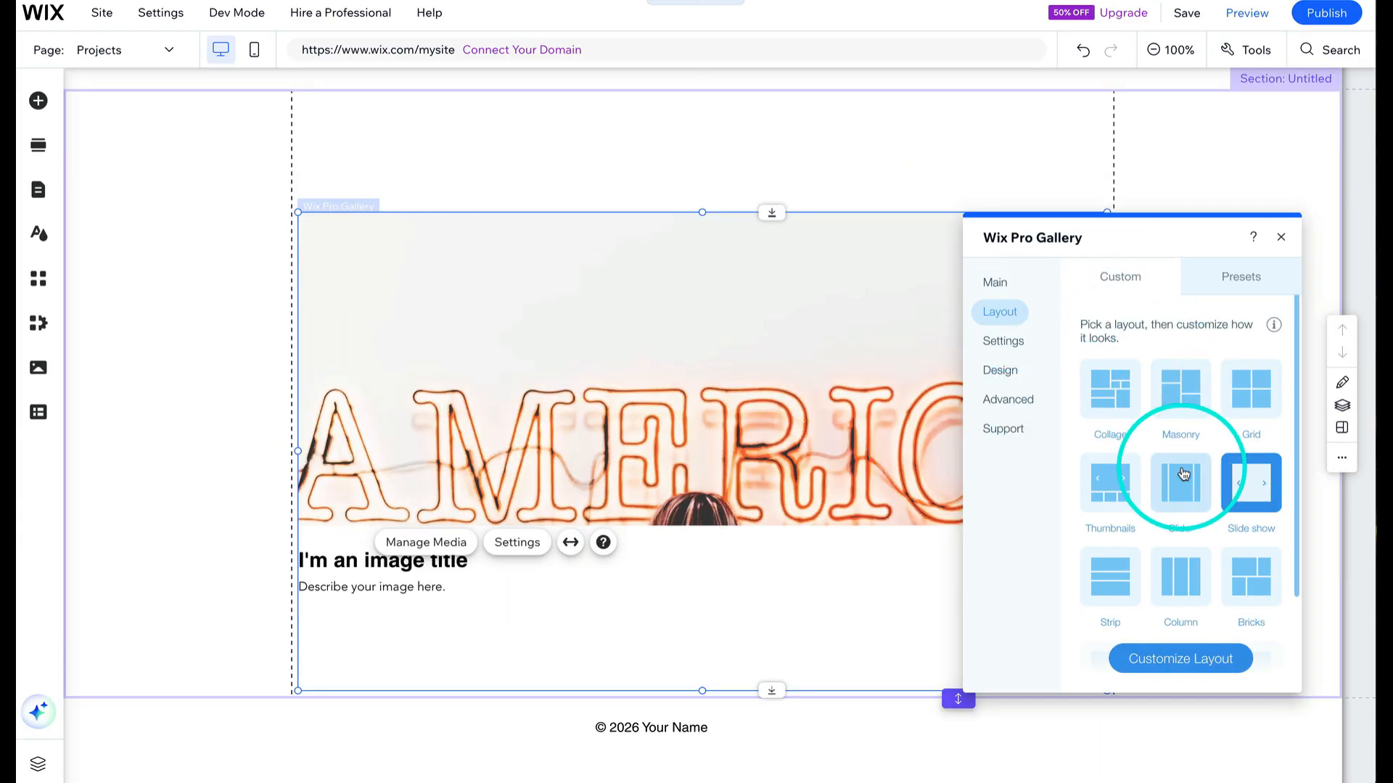
scroll(1183, 473, down, 2)
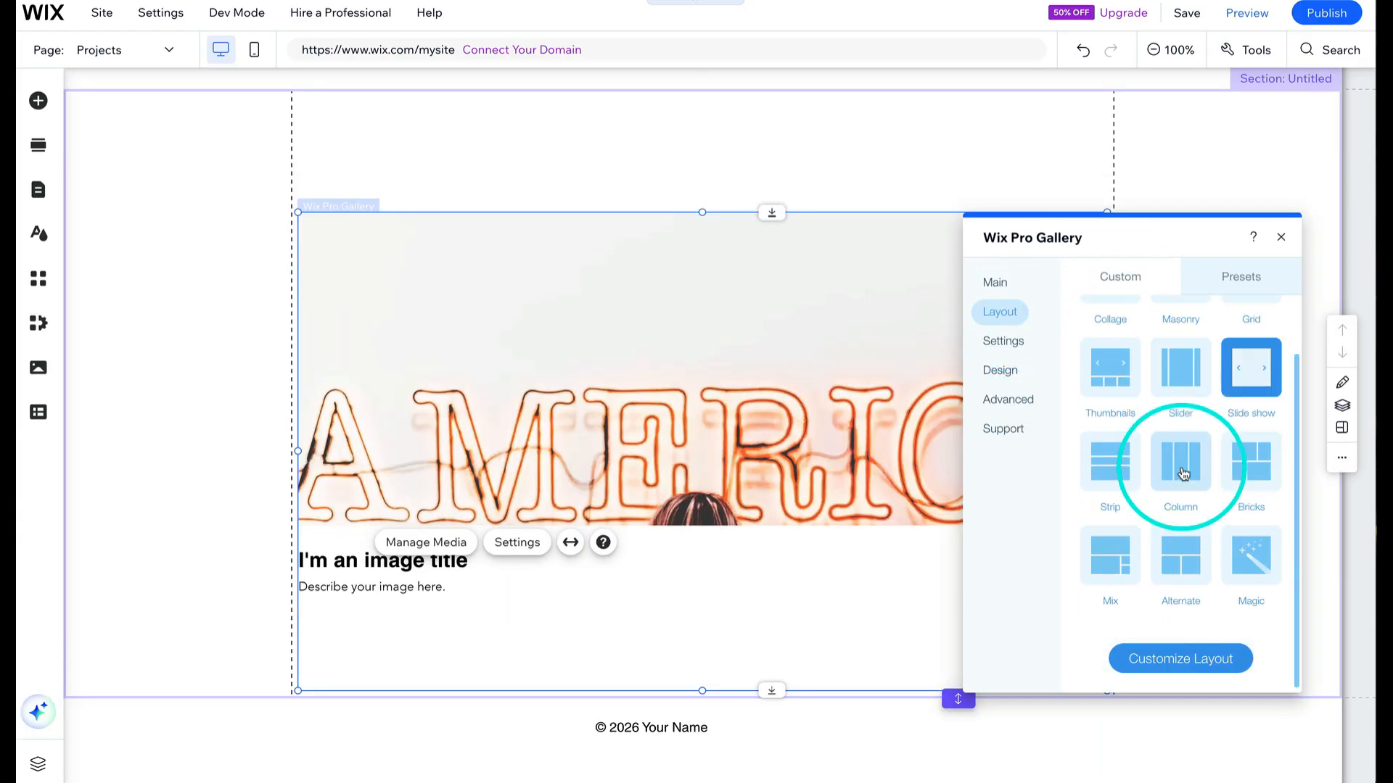
click(1016, 341)
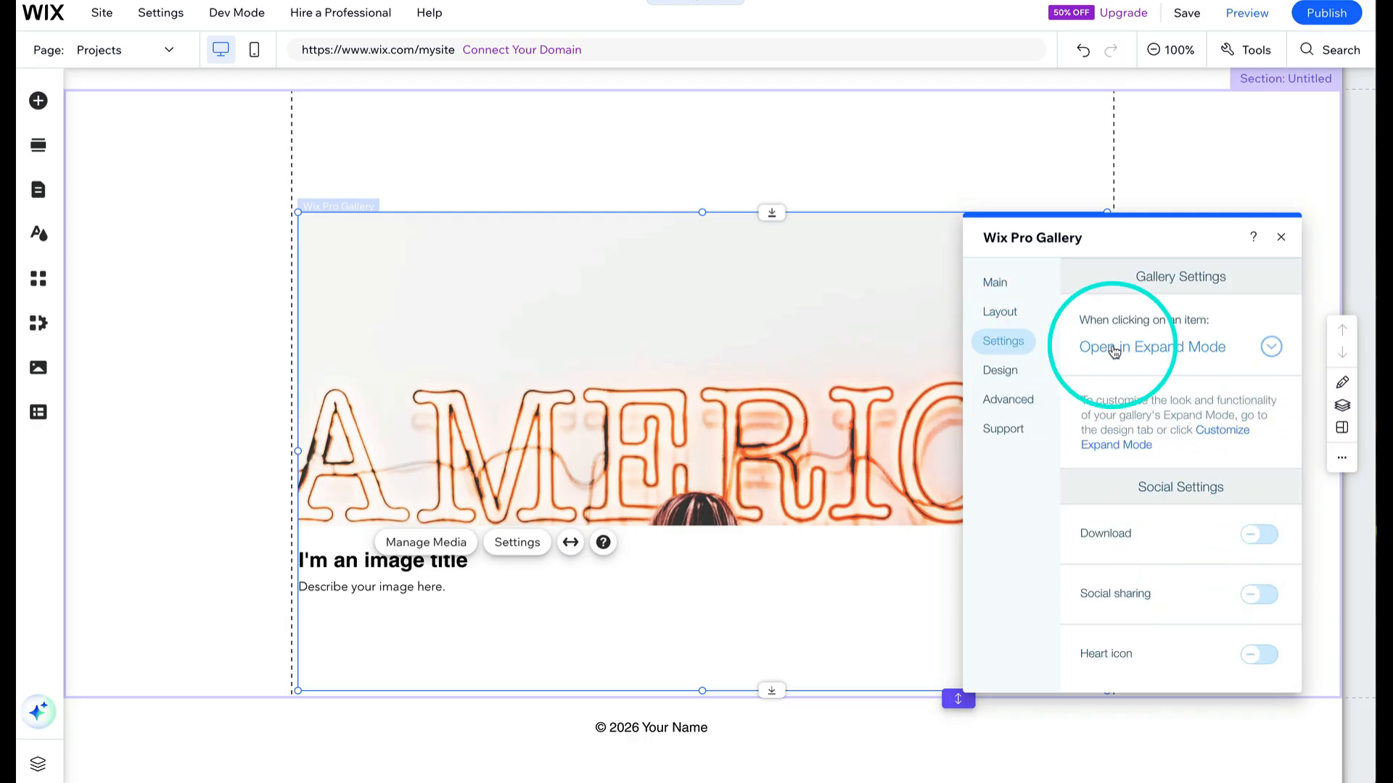
click(1271, 348)
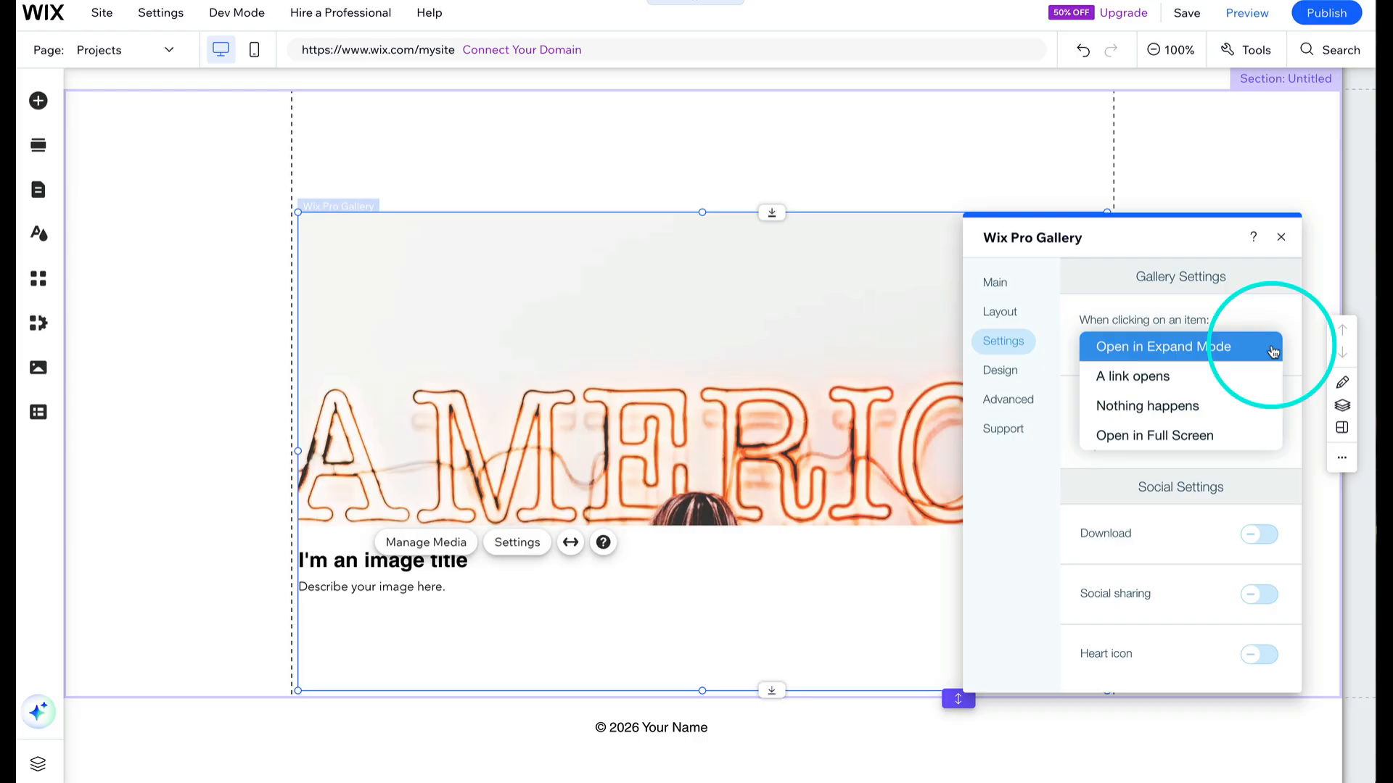
click(1006, 378)
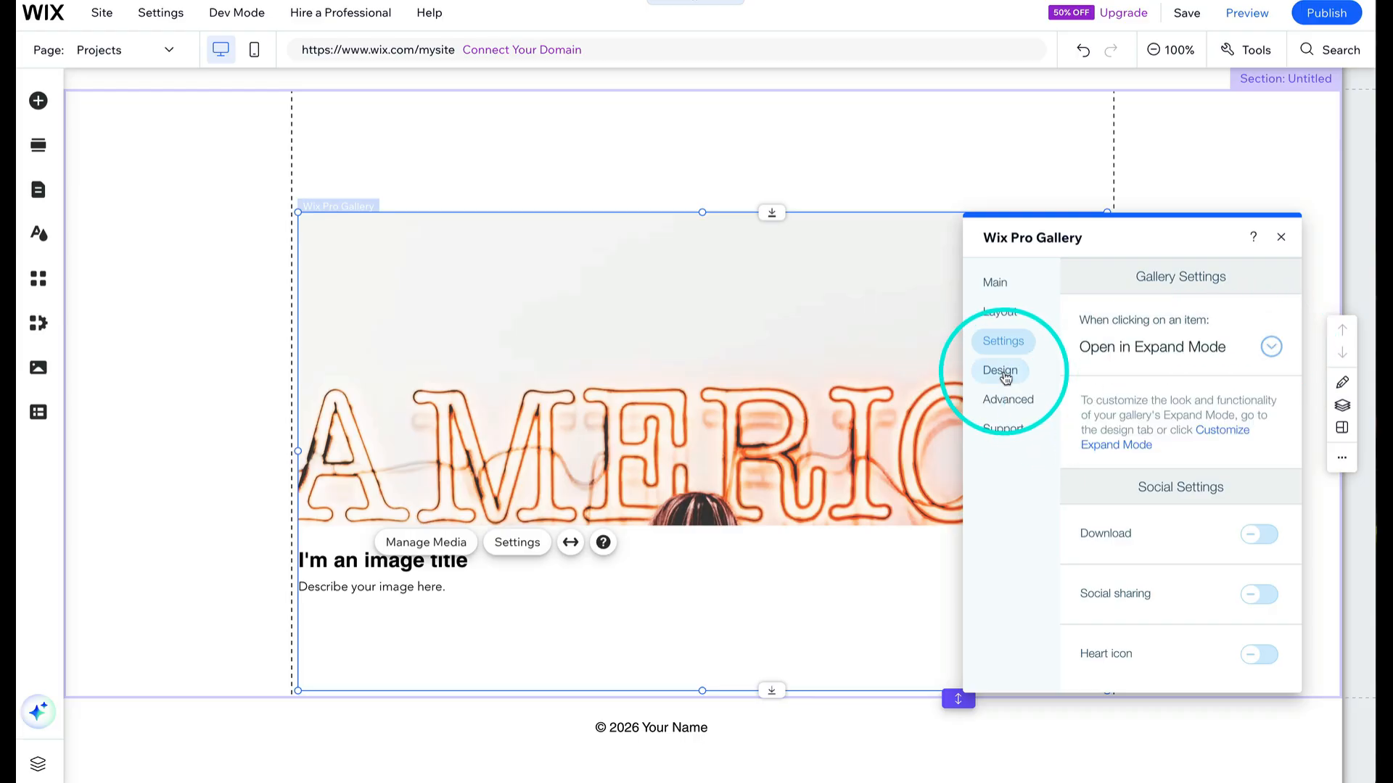
- Set the gallery's title text style to Heading 4
click(1006, 376)
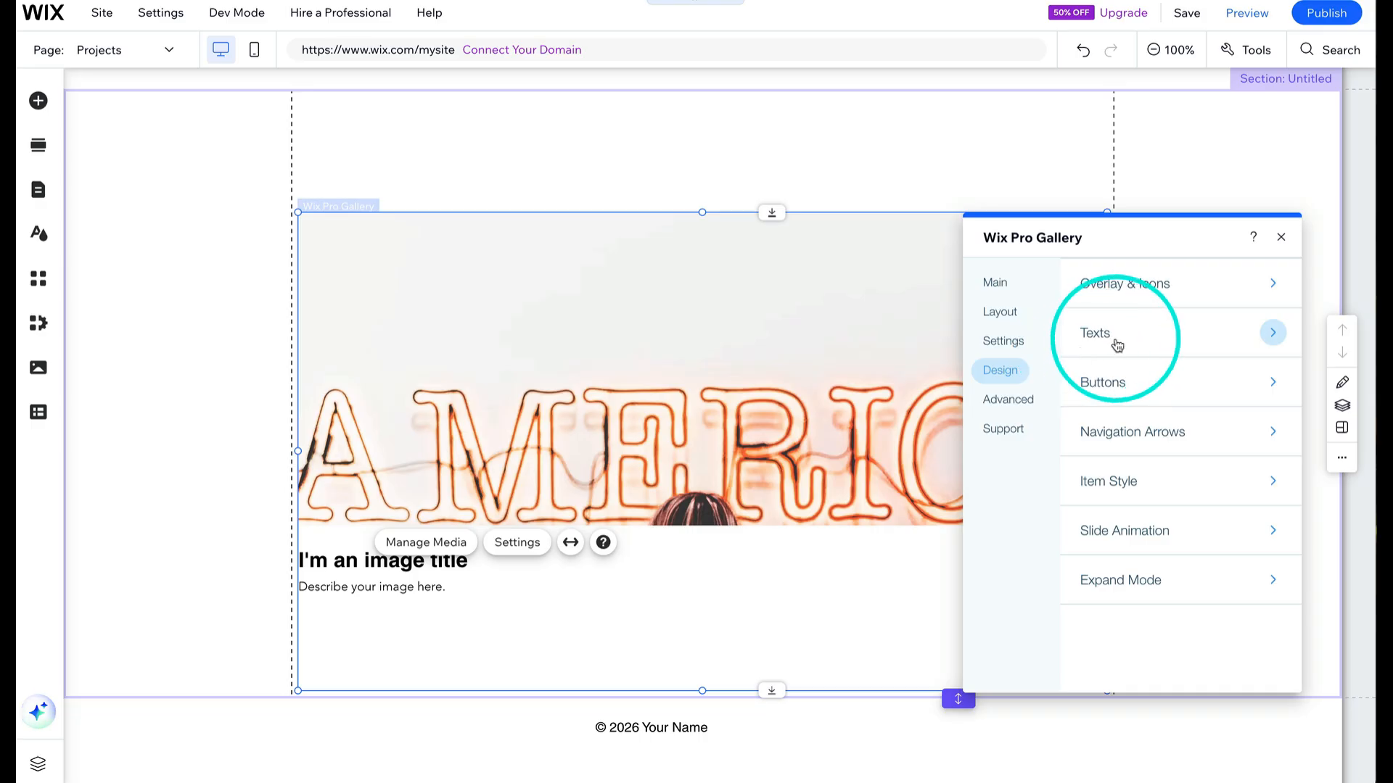
click(1271, 334)
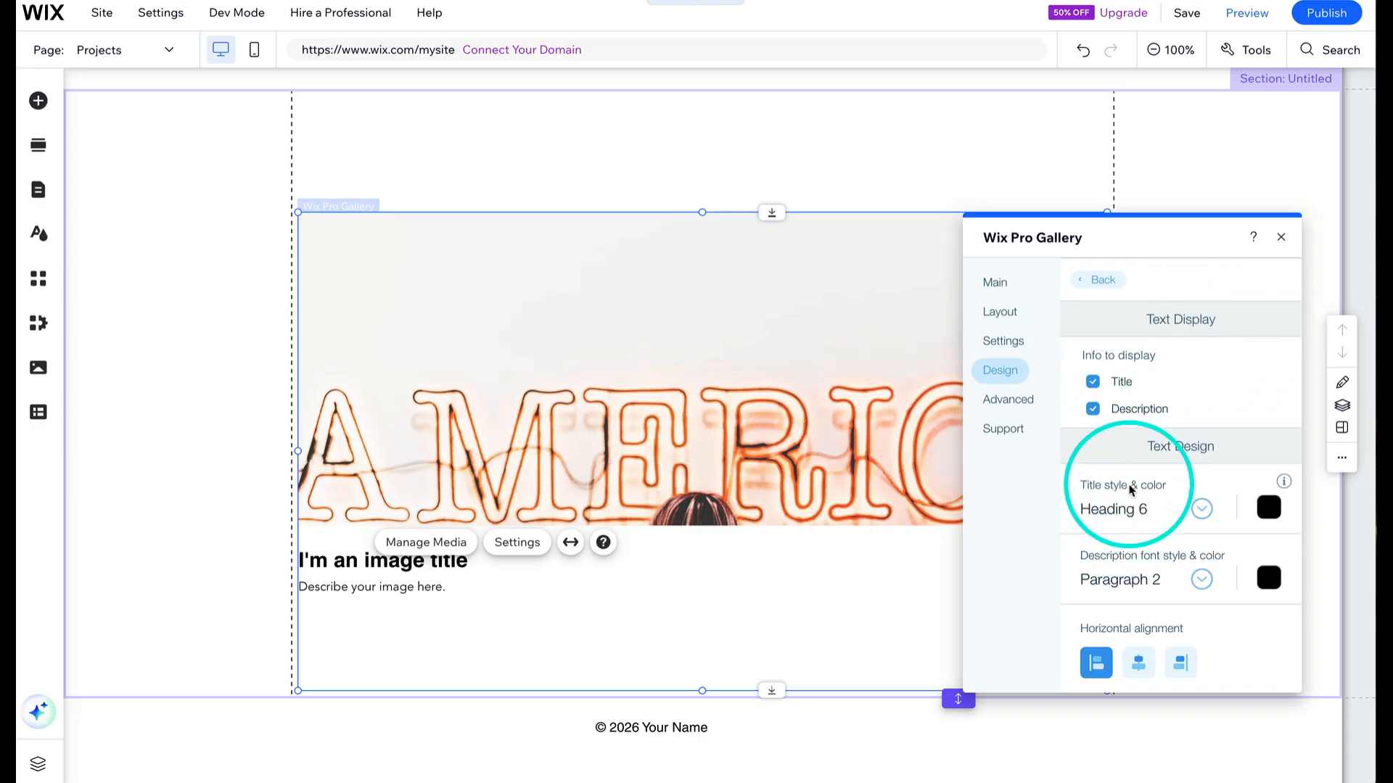
scroll(1130, 490, down, 1)
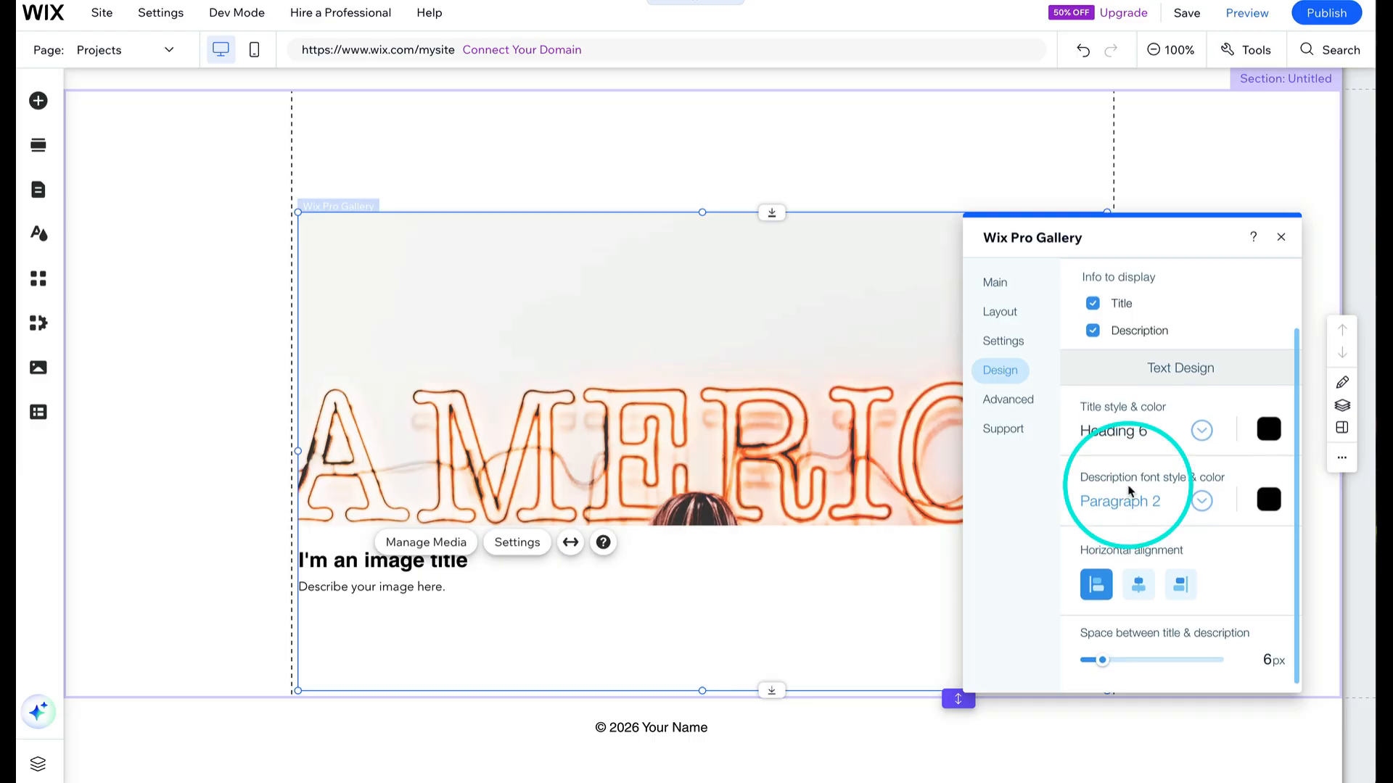
scroll(1129, 491, up, 1)
click(1202, 454)
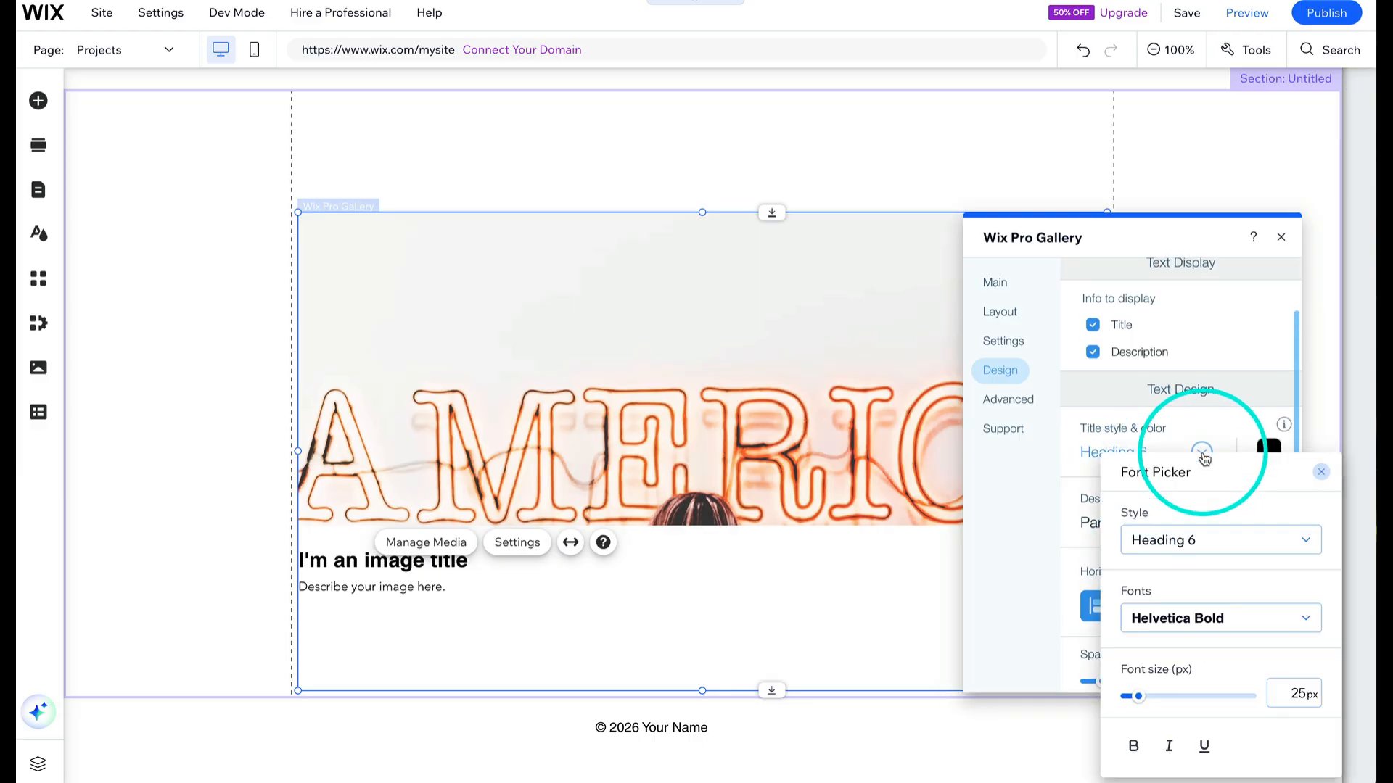
click(1312, 544)
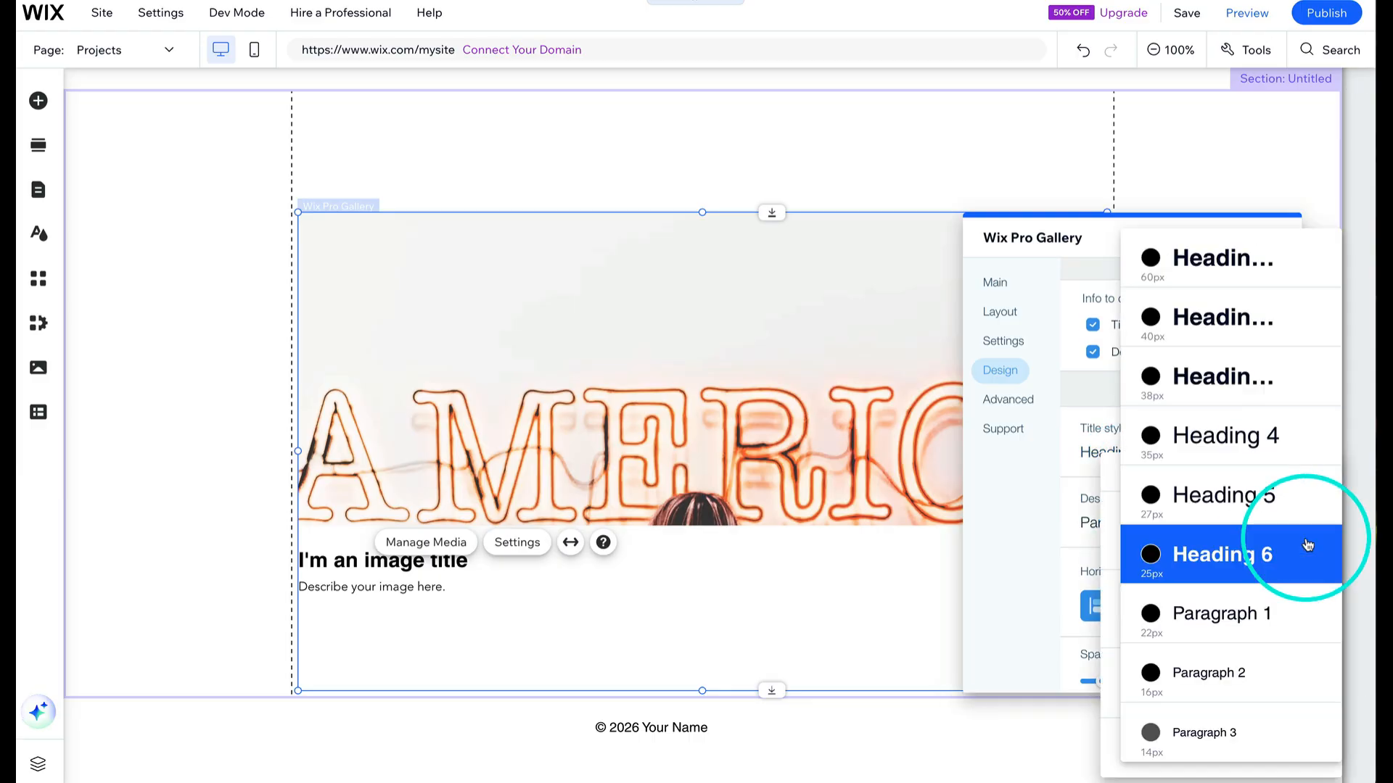
click(1219, 436)
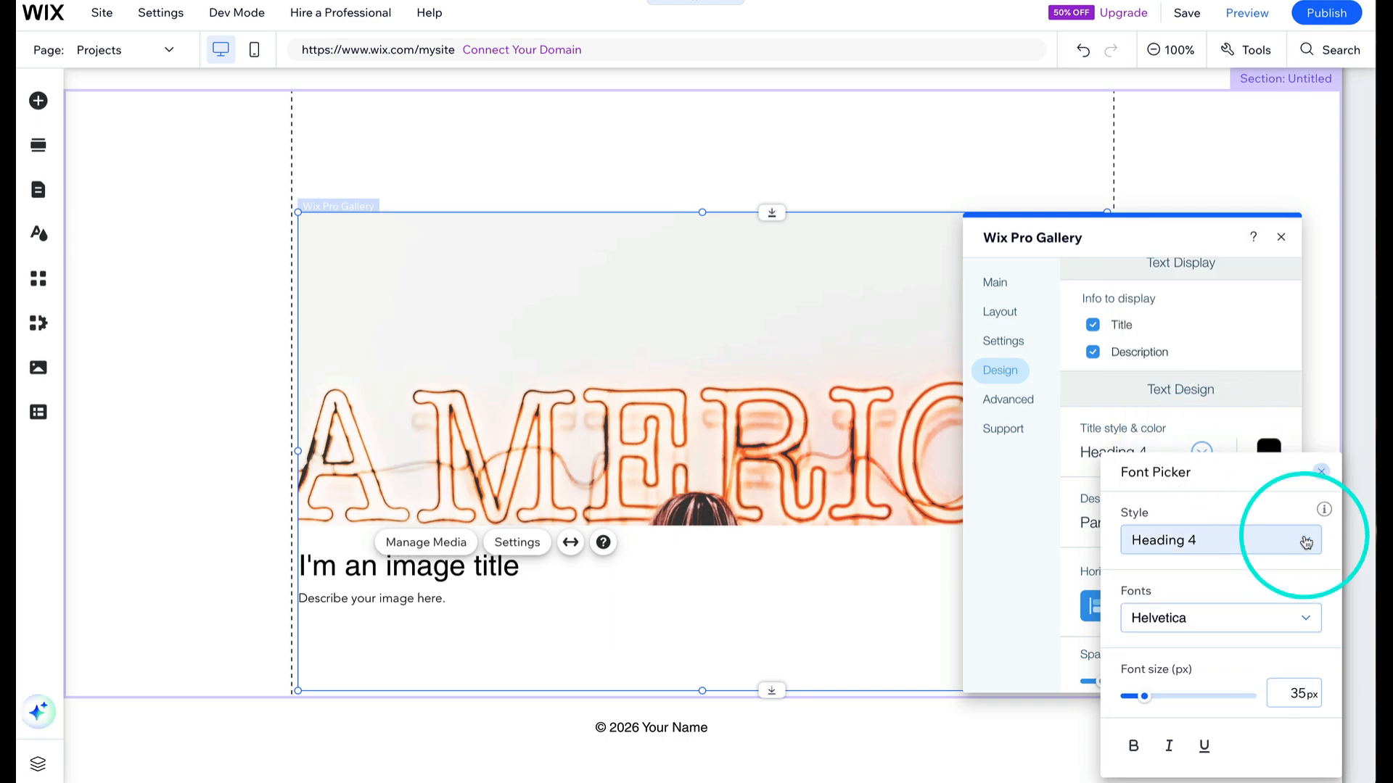
click(1321, 475)
- Review the gallery's advanced video playback settings
scroll(1170, 594, down, 1)
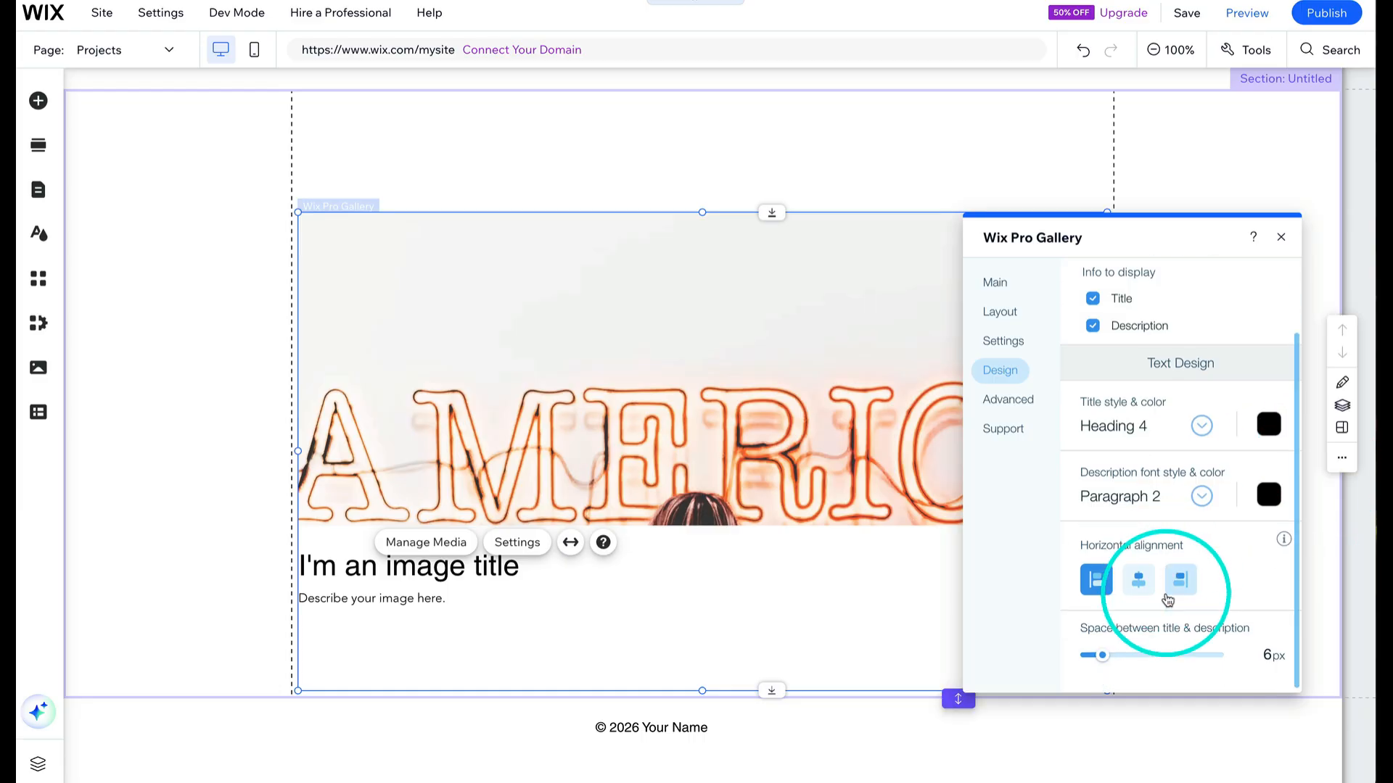
click(1007, 399)
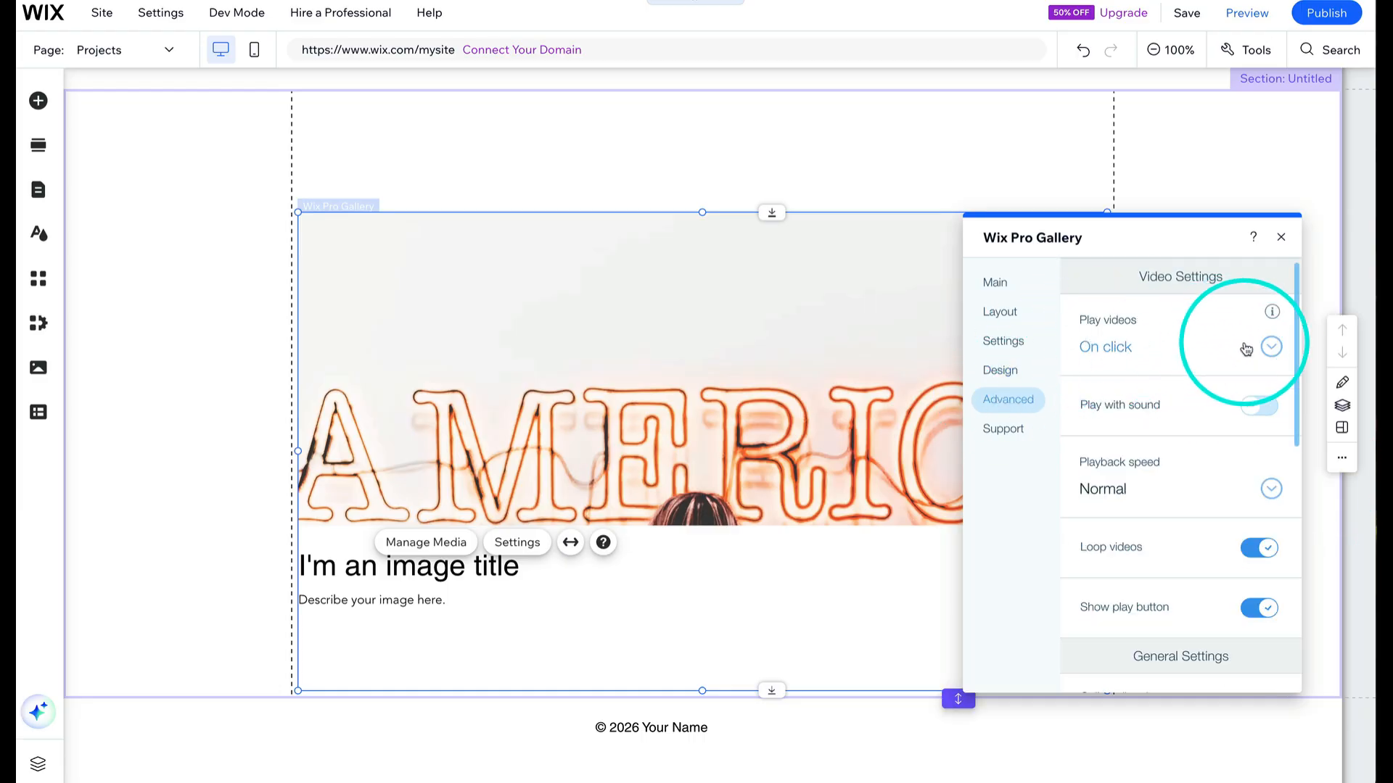
click(1270, 349)
click(1268, 354)
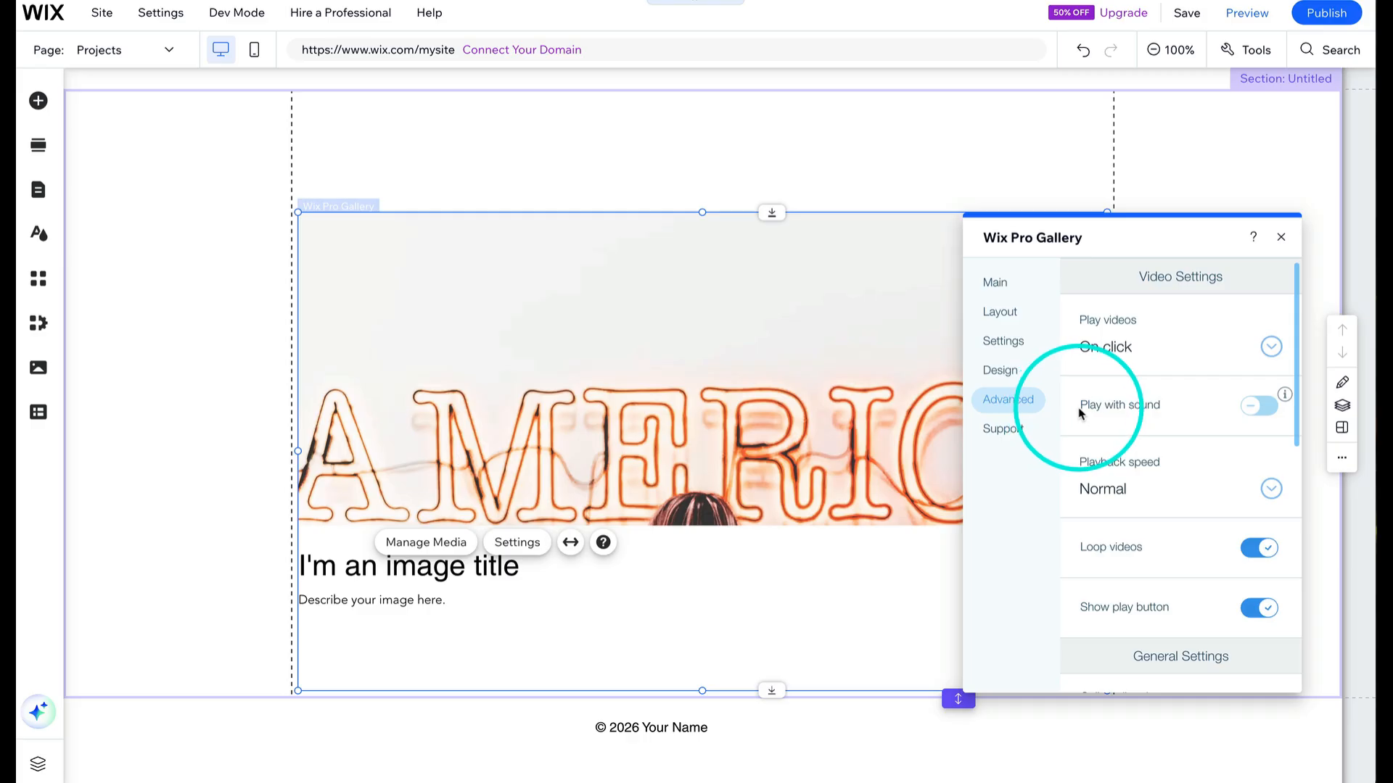
- Scroll through the gallery's remaining advanced image quality and resizing settings
scroll(1129, 562, down, 3)
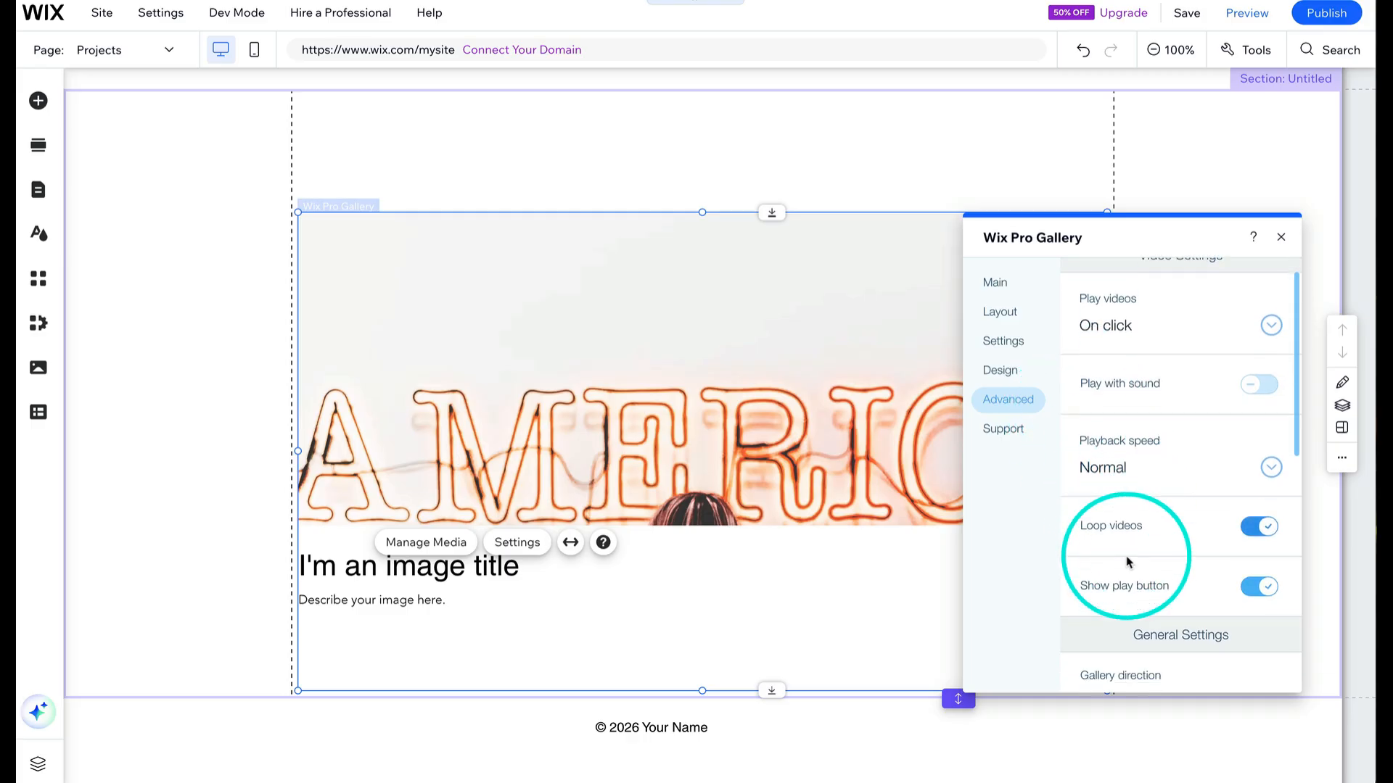
scroll(1126, 560, down, 4)
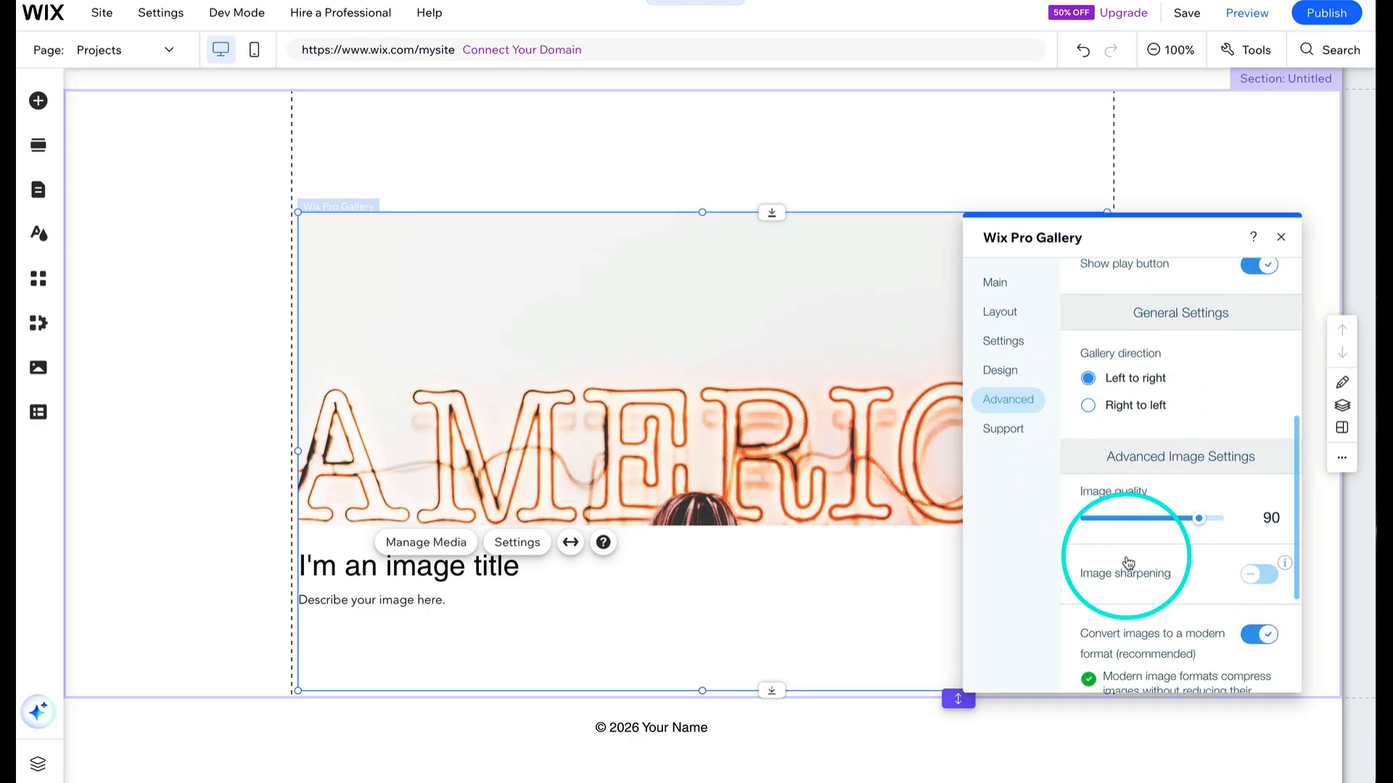
scroll(1129, 563, down, 2)
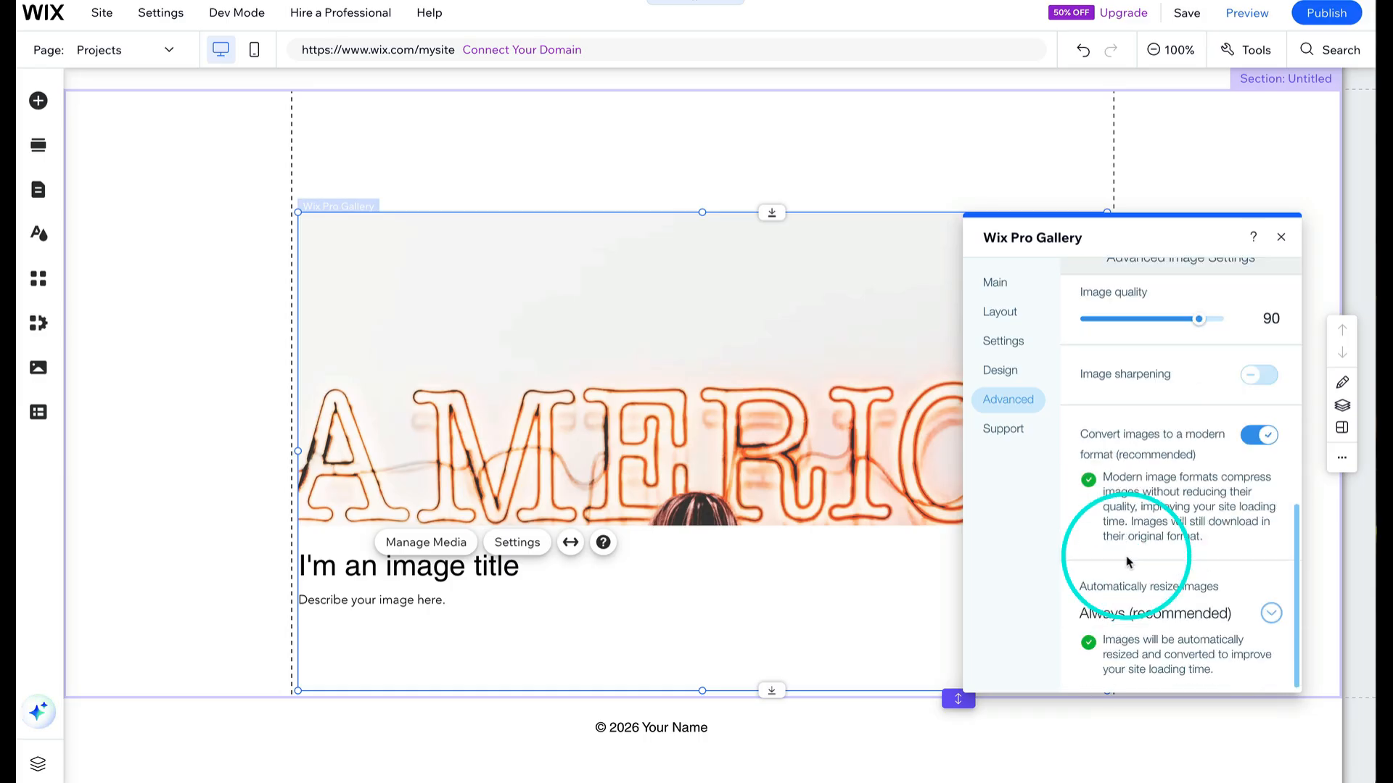
- Open the gallery's media manager and set the first image's title to Editing of a Documentary
click(999, 287)
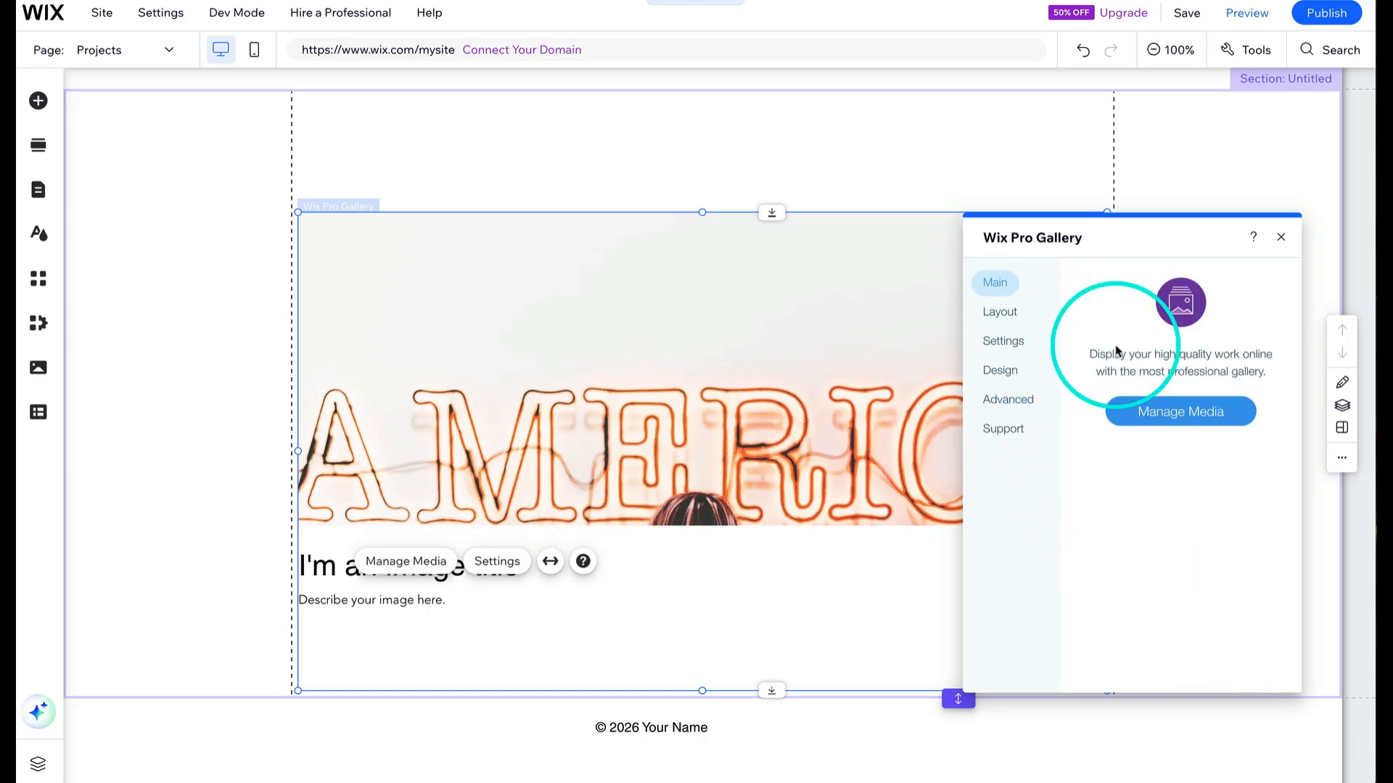
click(1165, 415)
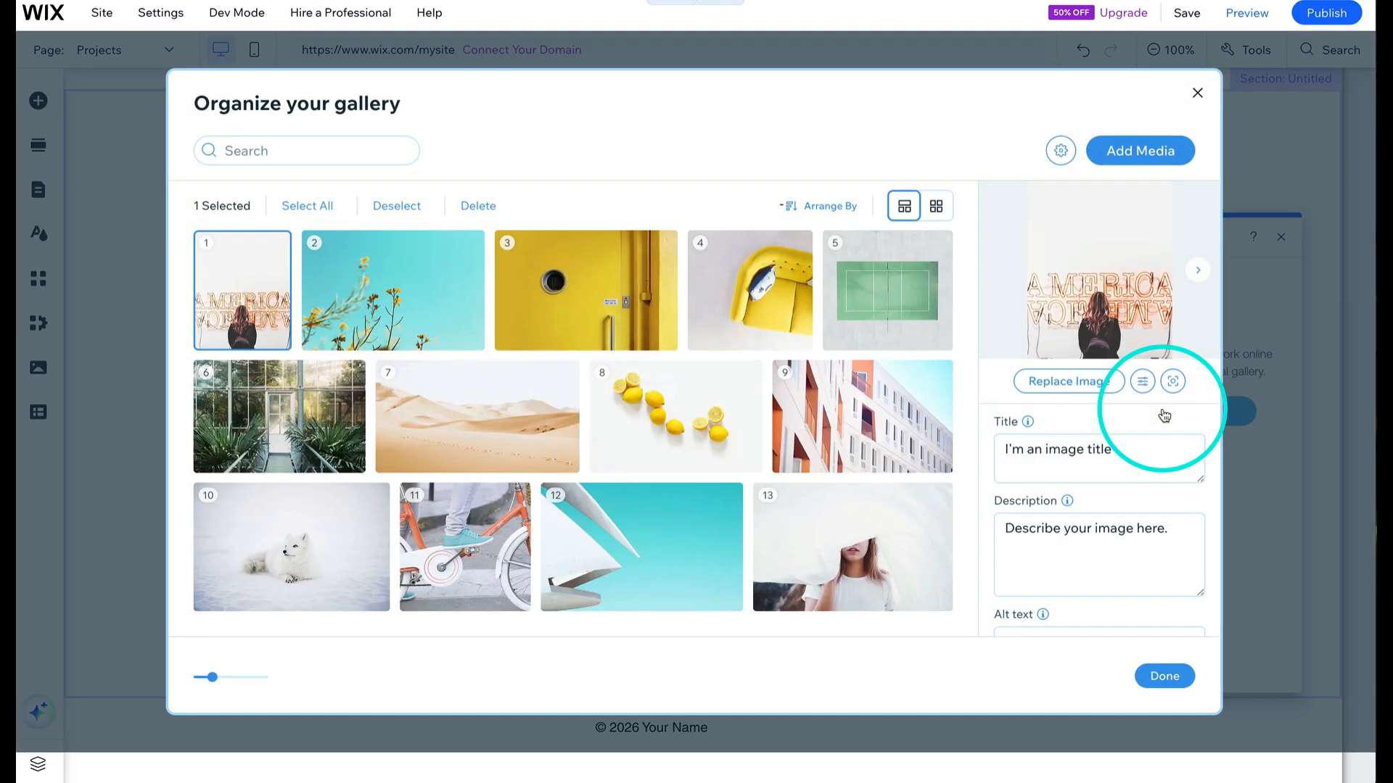
drag(1114, 449, 996, 450)
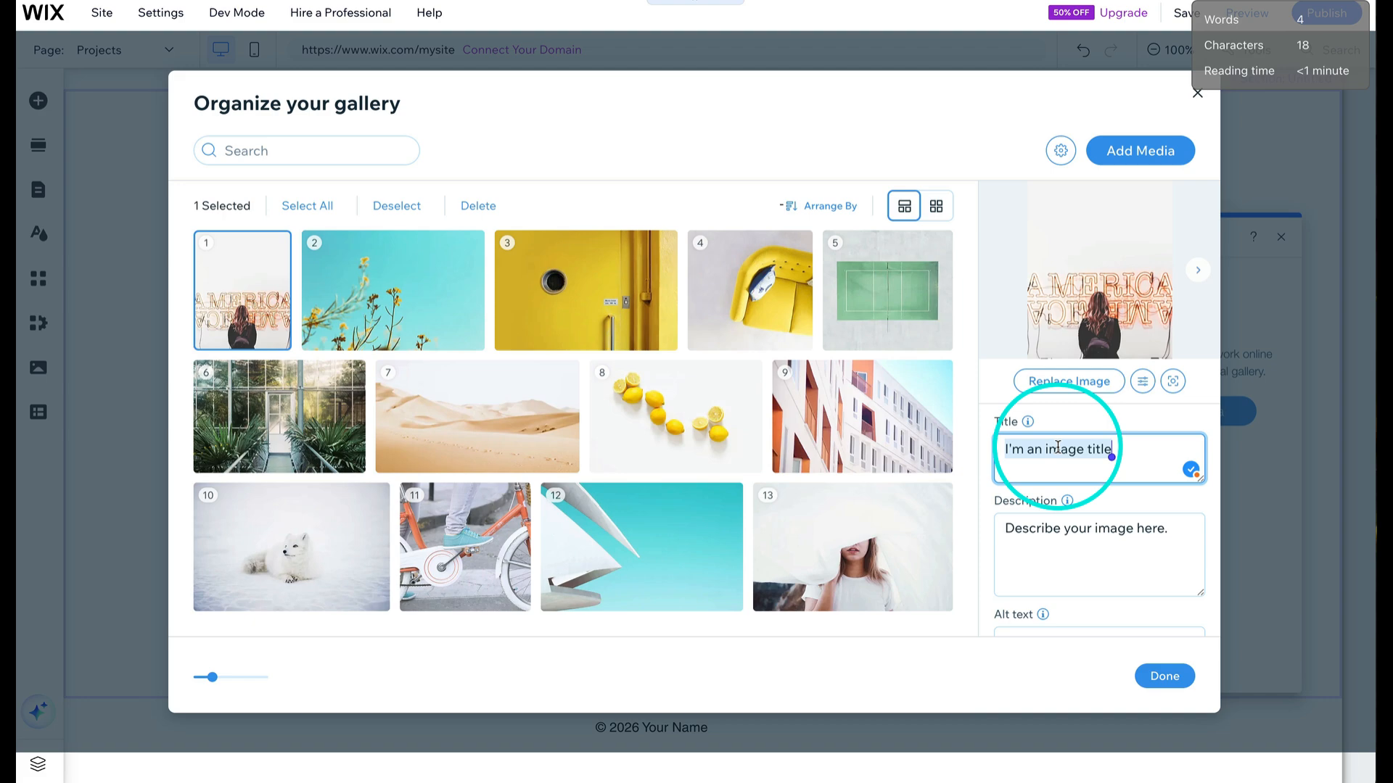
text(Editing of a Documentary)
- Set the first image's description to Role: and Gear: lines and paste the alt text Woman in front of neon sign that says America
triple_click(1043, 531)
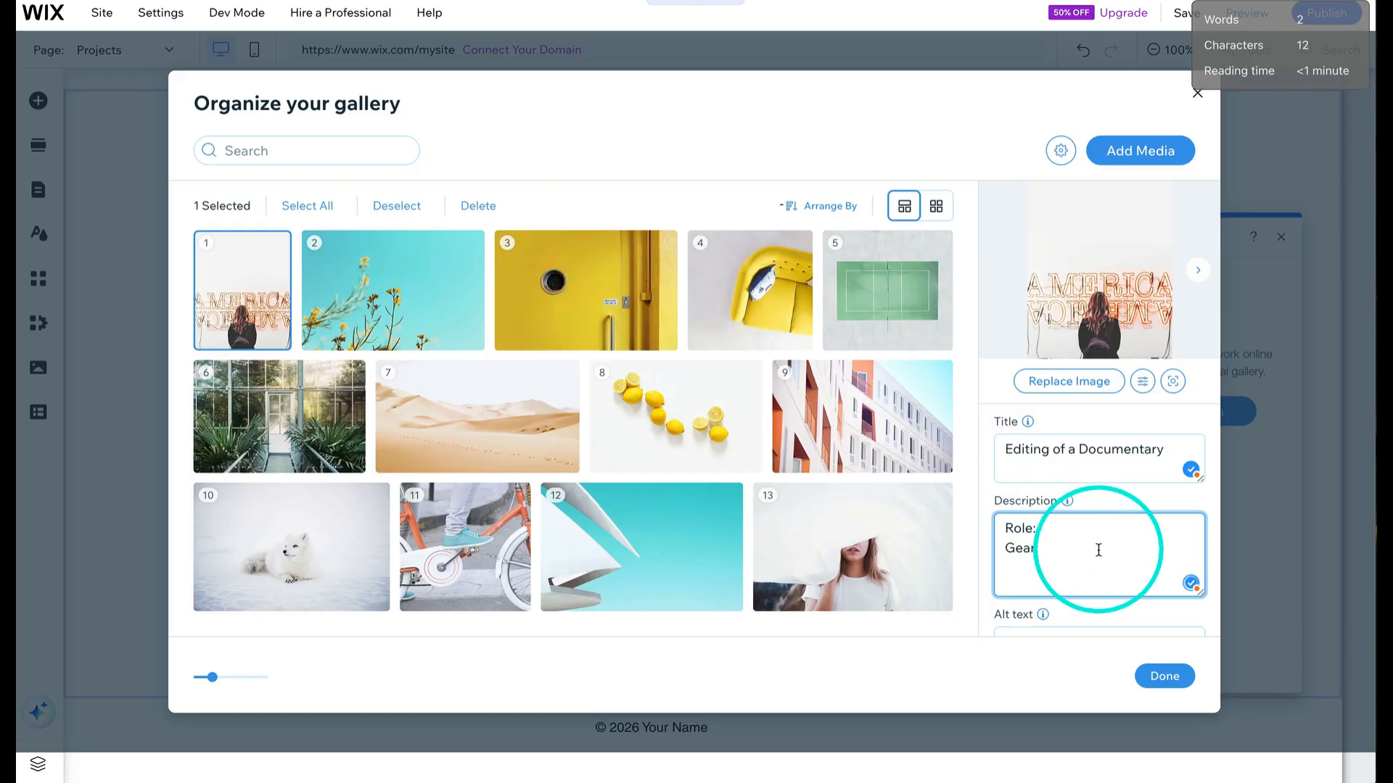
scroll(1070, 569, down, 2)
click(1074, 572)
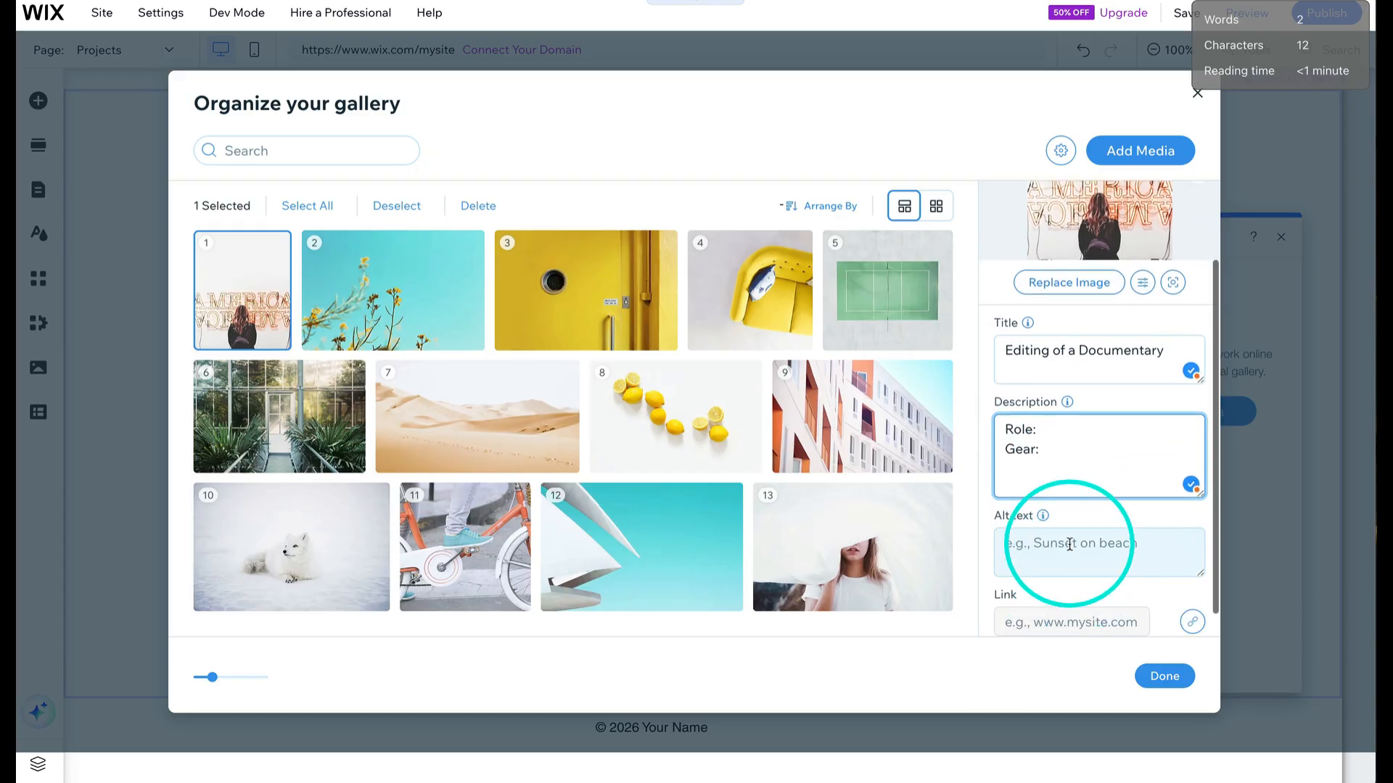
text(Woman in front of neon sign that says America)
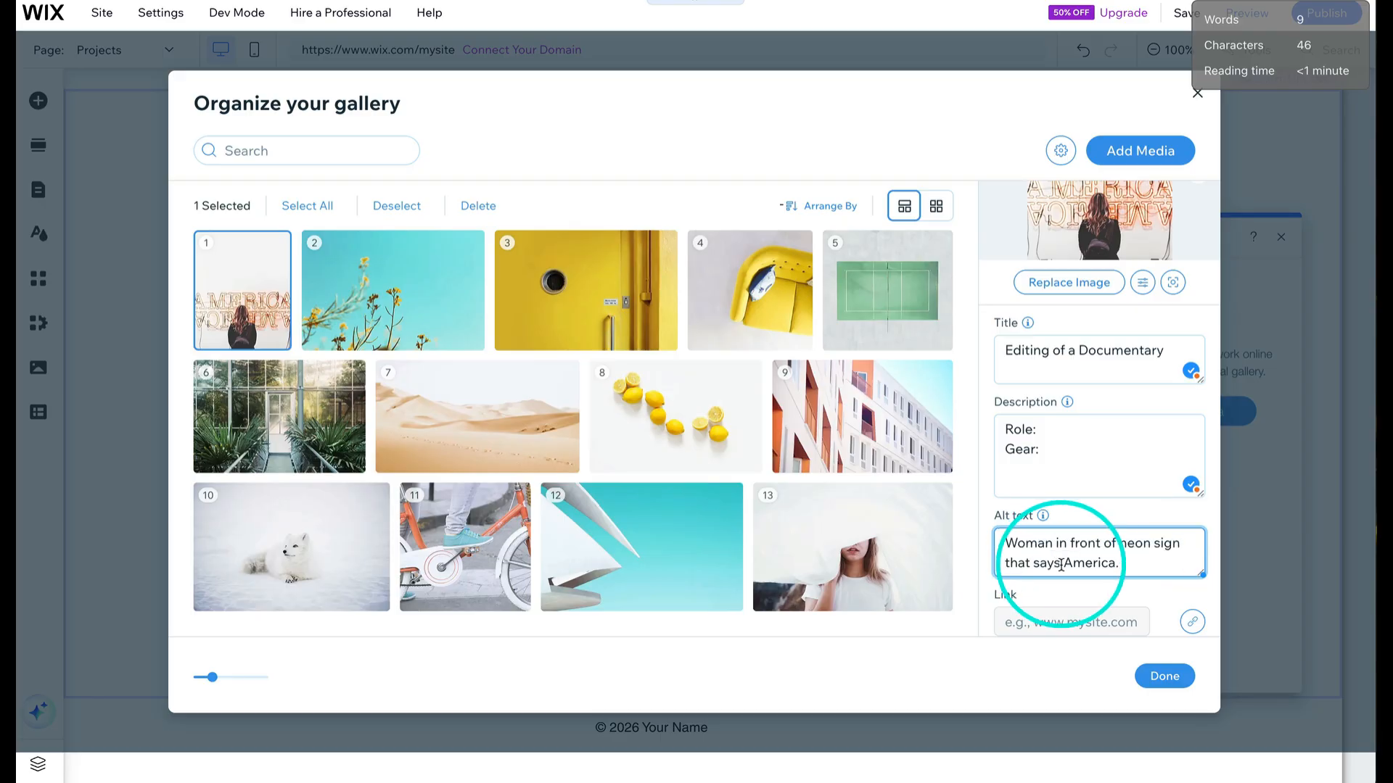
click(1055, 543)
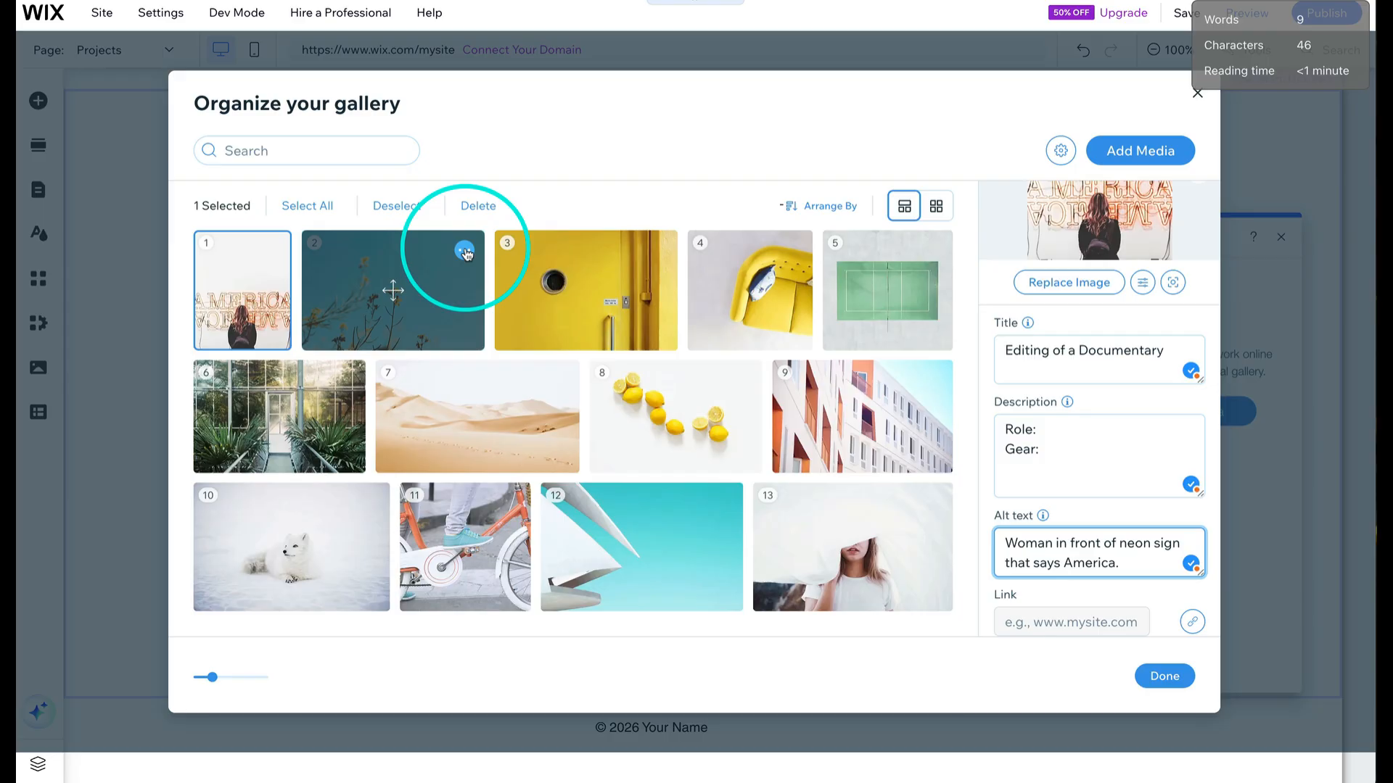
- Remove every other image from the gallery, keeping only the first neon America image
click(465, 252)
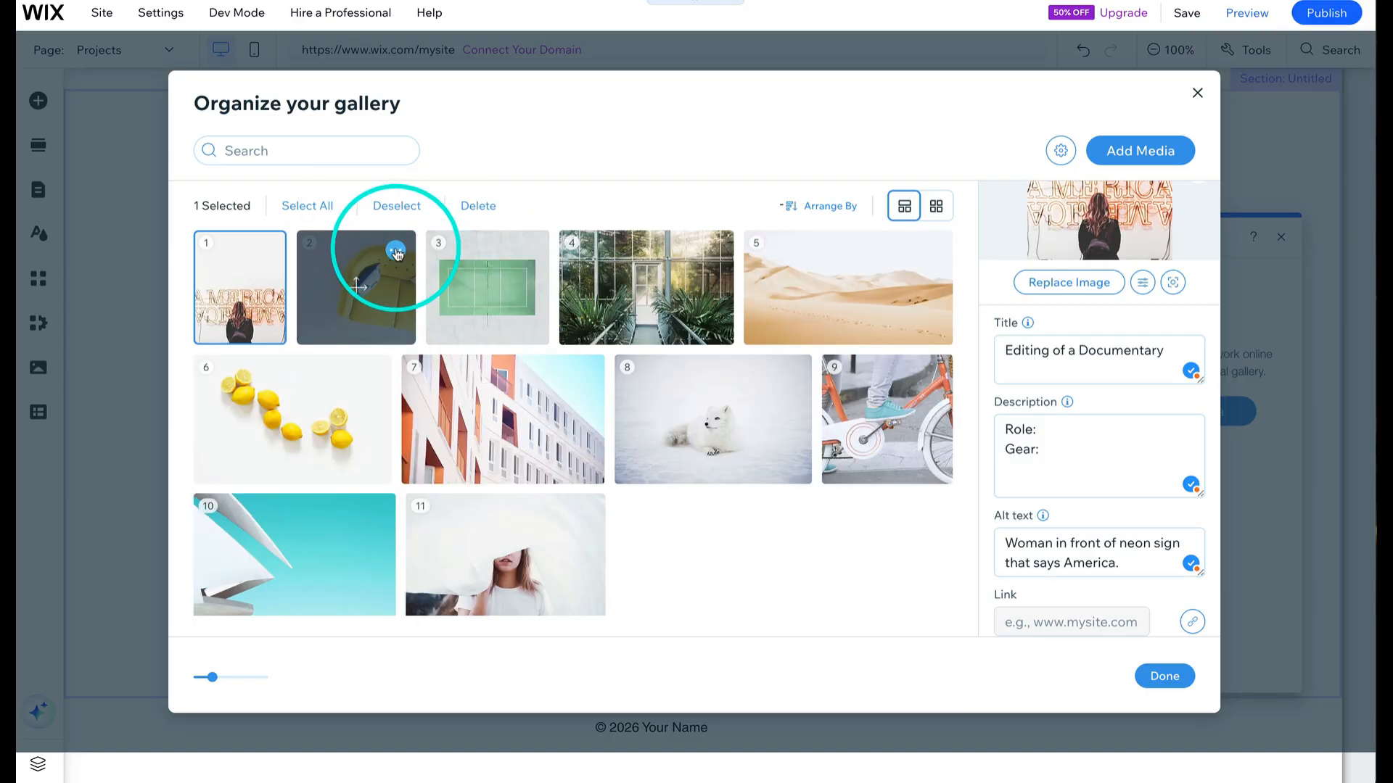
click(395, 250)
click(338, 301)
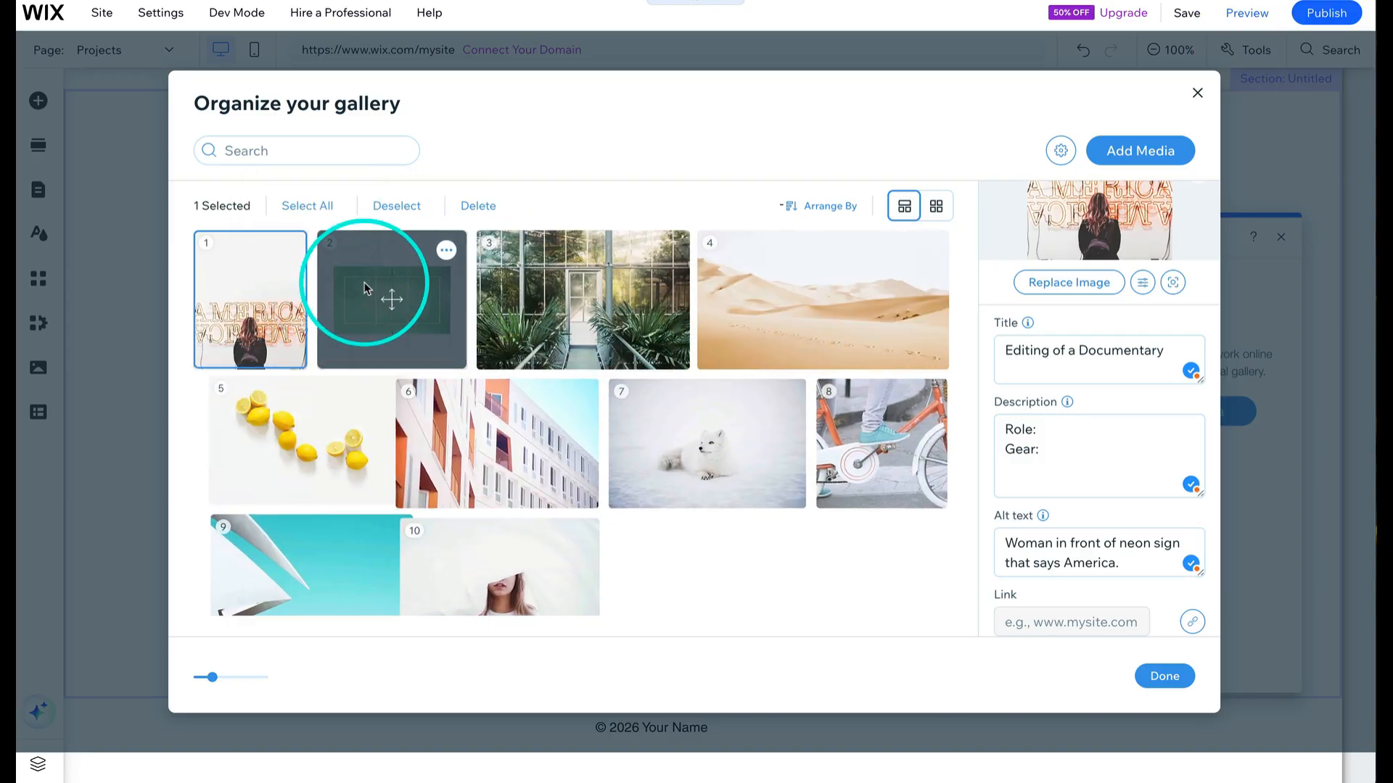
click(448, 250)
click(374, 297)
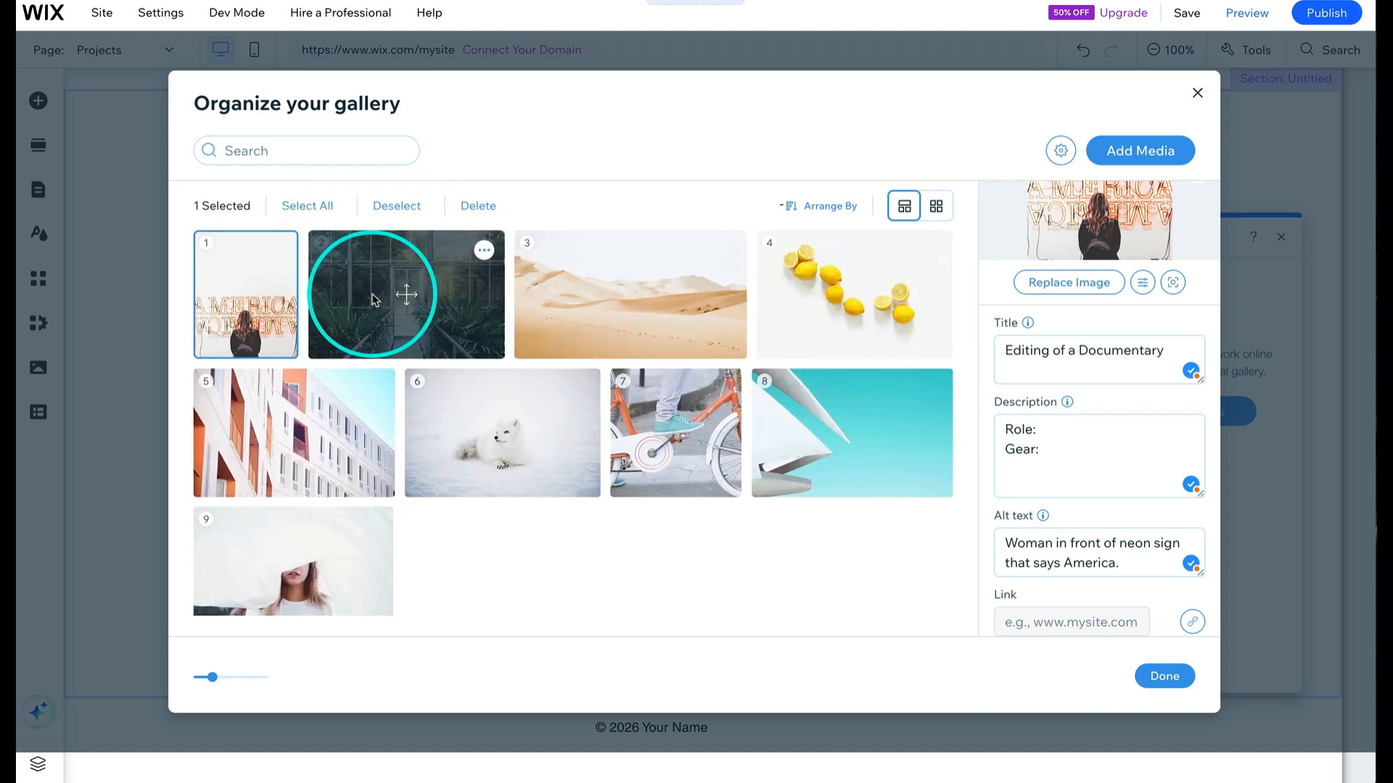
click(484, 250)
click(412, 299)
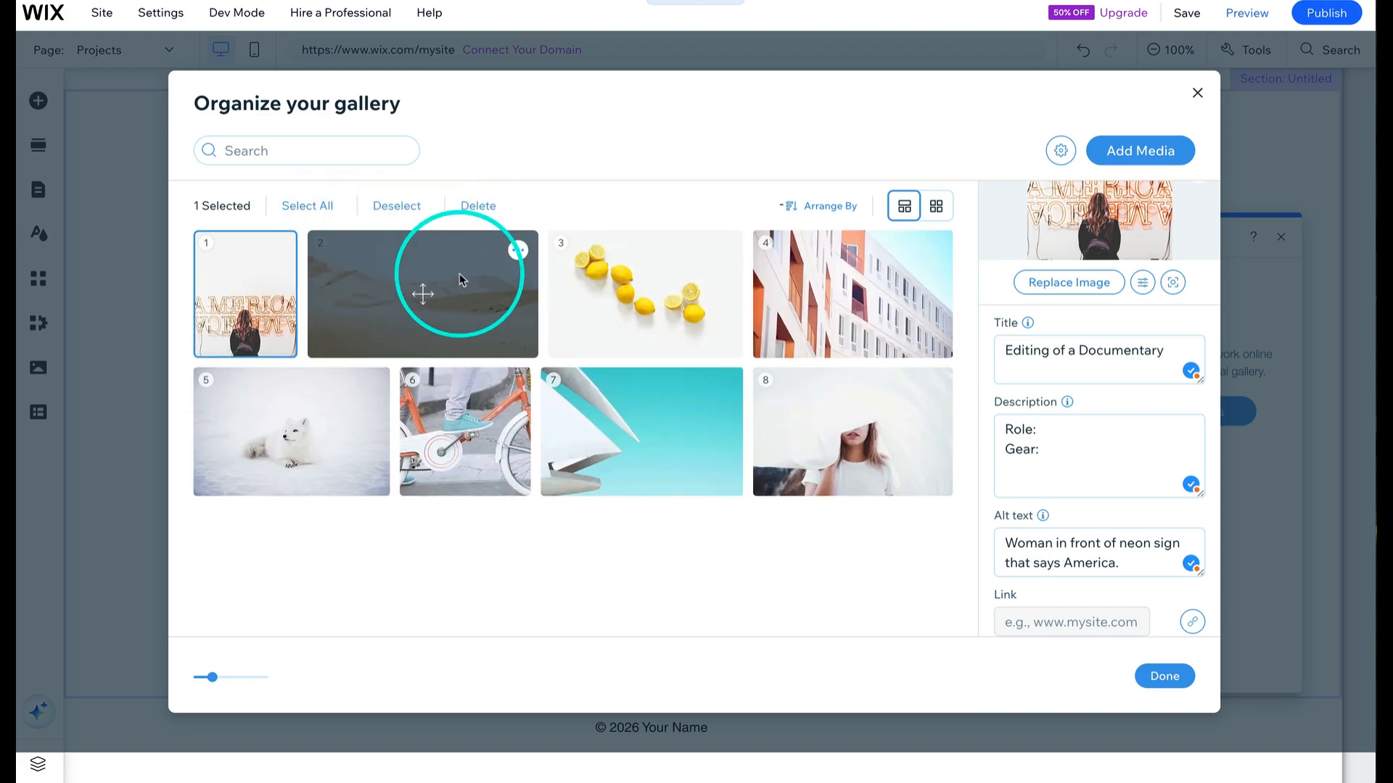
click(518, 250)
click(440, 303)
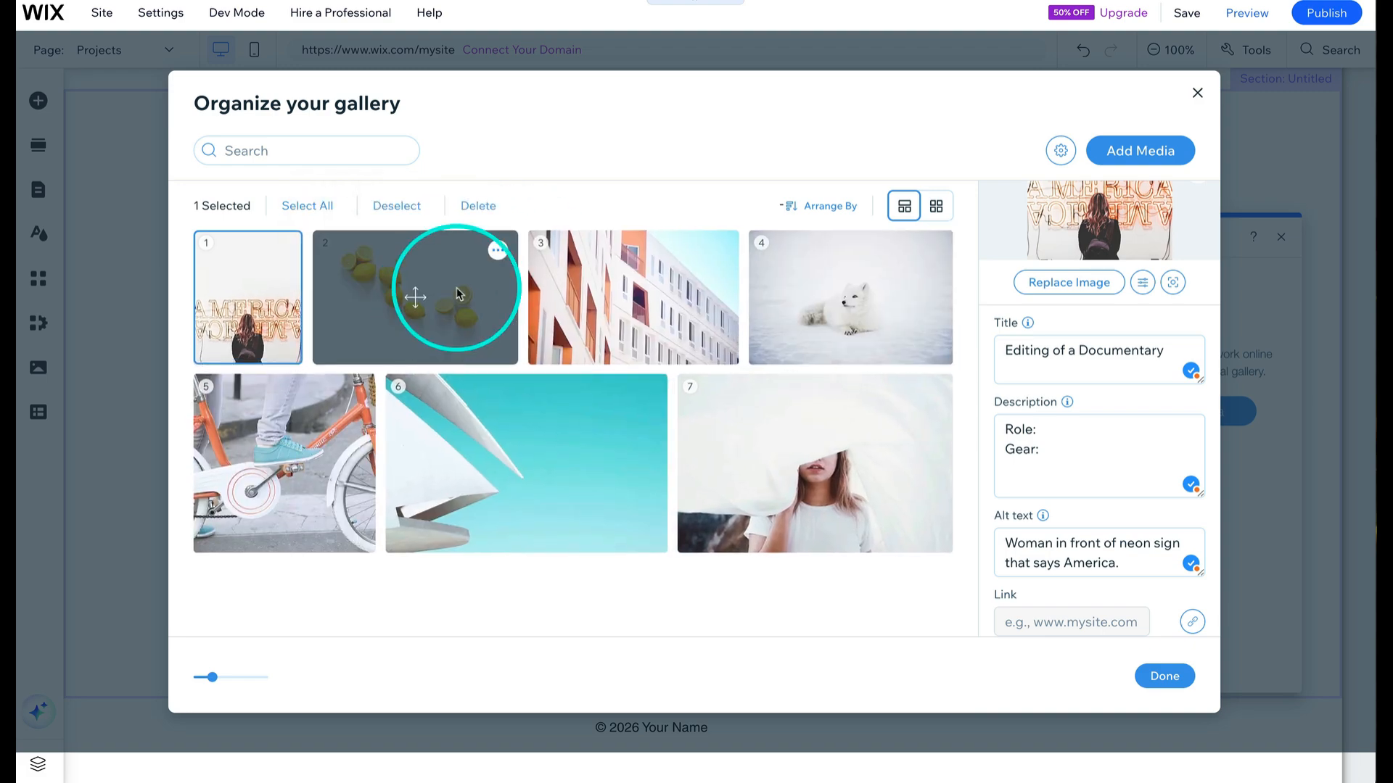
click(499, 248)
click(440, 299)
click(445, 249)
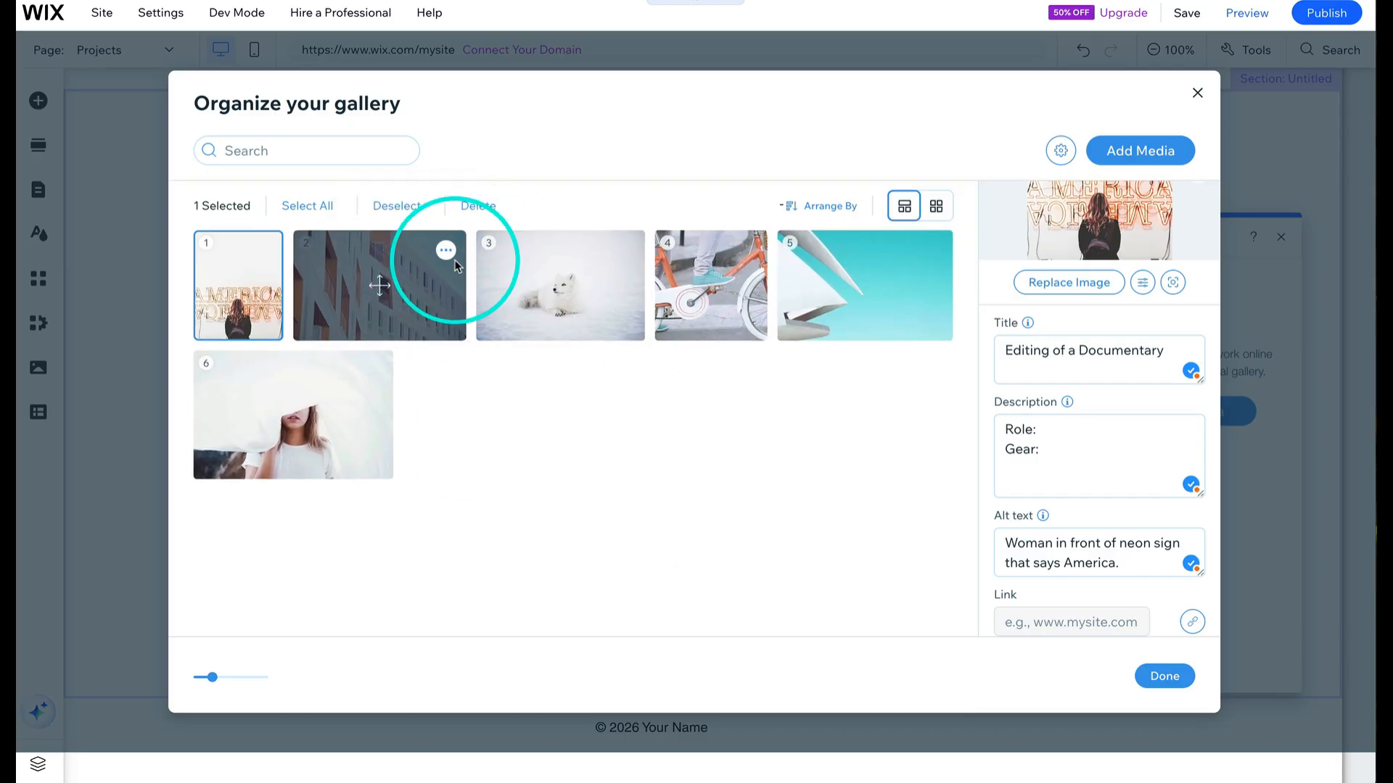
click(395, 295)
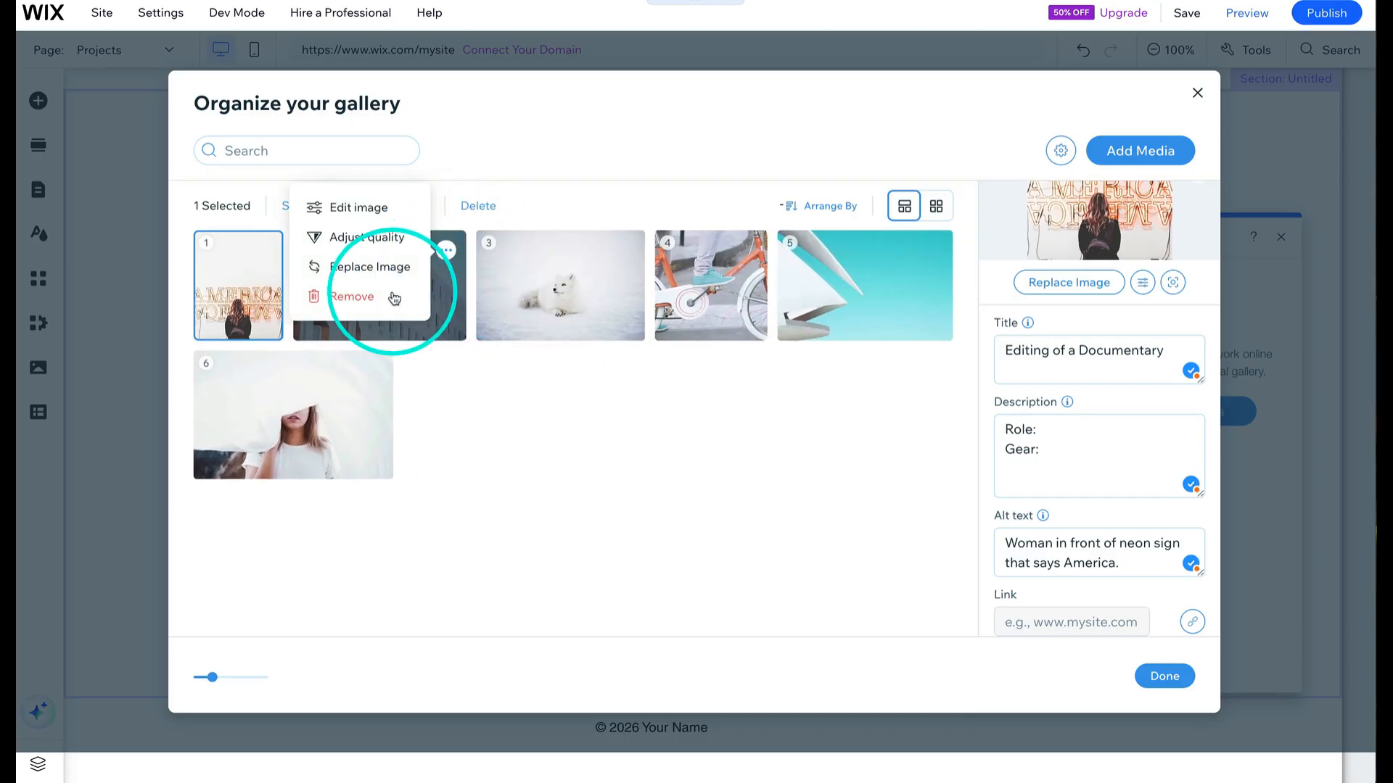
click(442, 249)
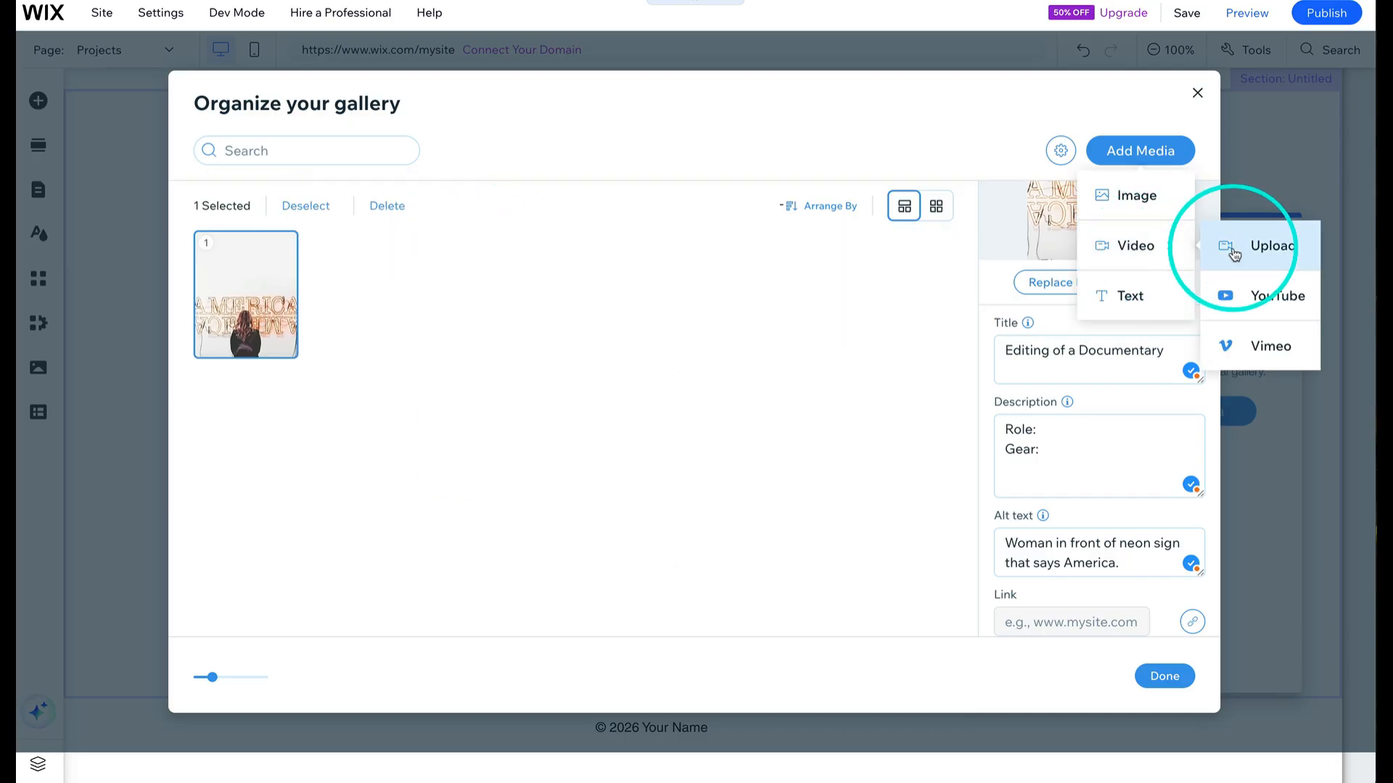
- Dismiss the YouTube add-video dialog, then close the media organizer and the gallery settings panel
click(1241, 293)
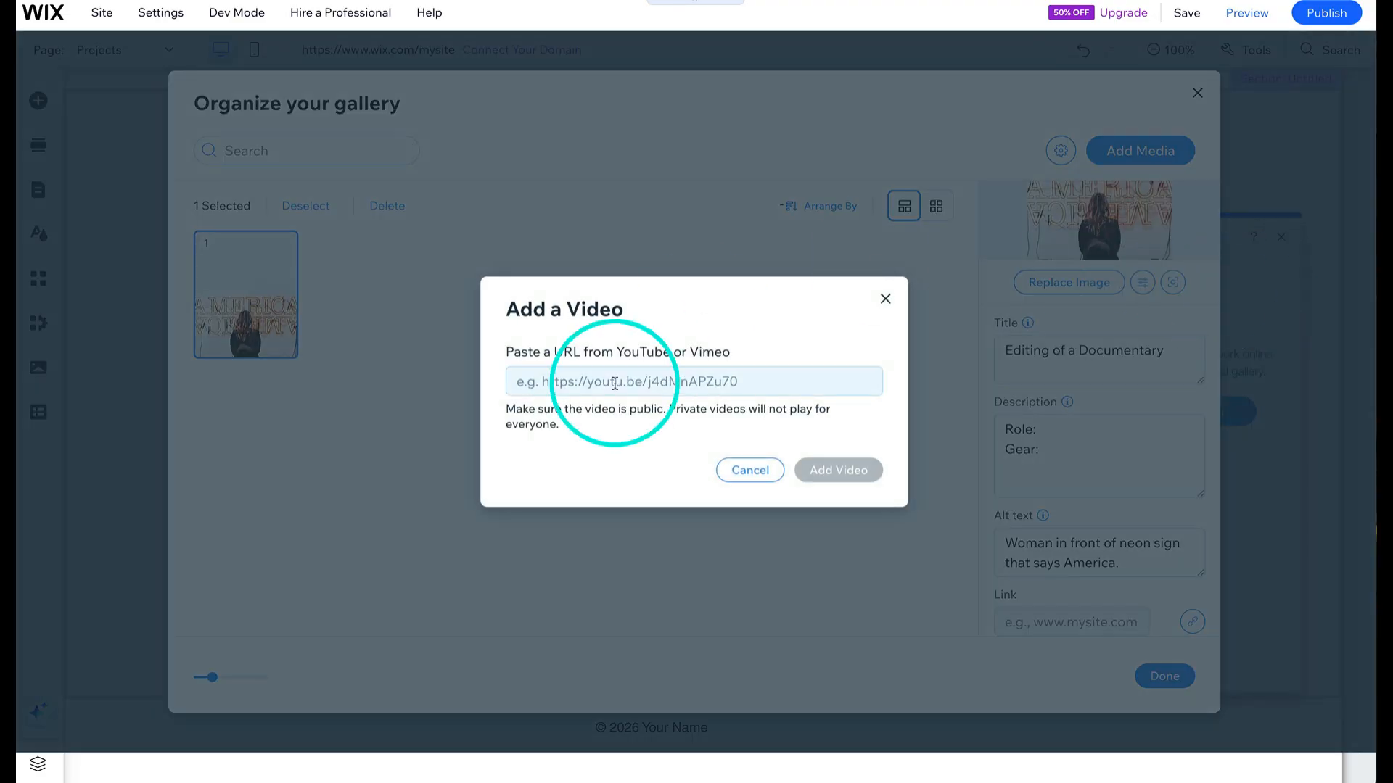
click(885, 301)
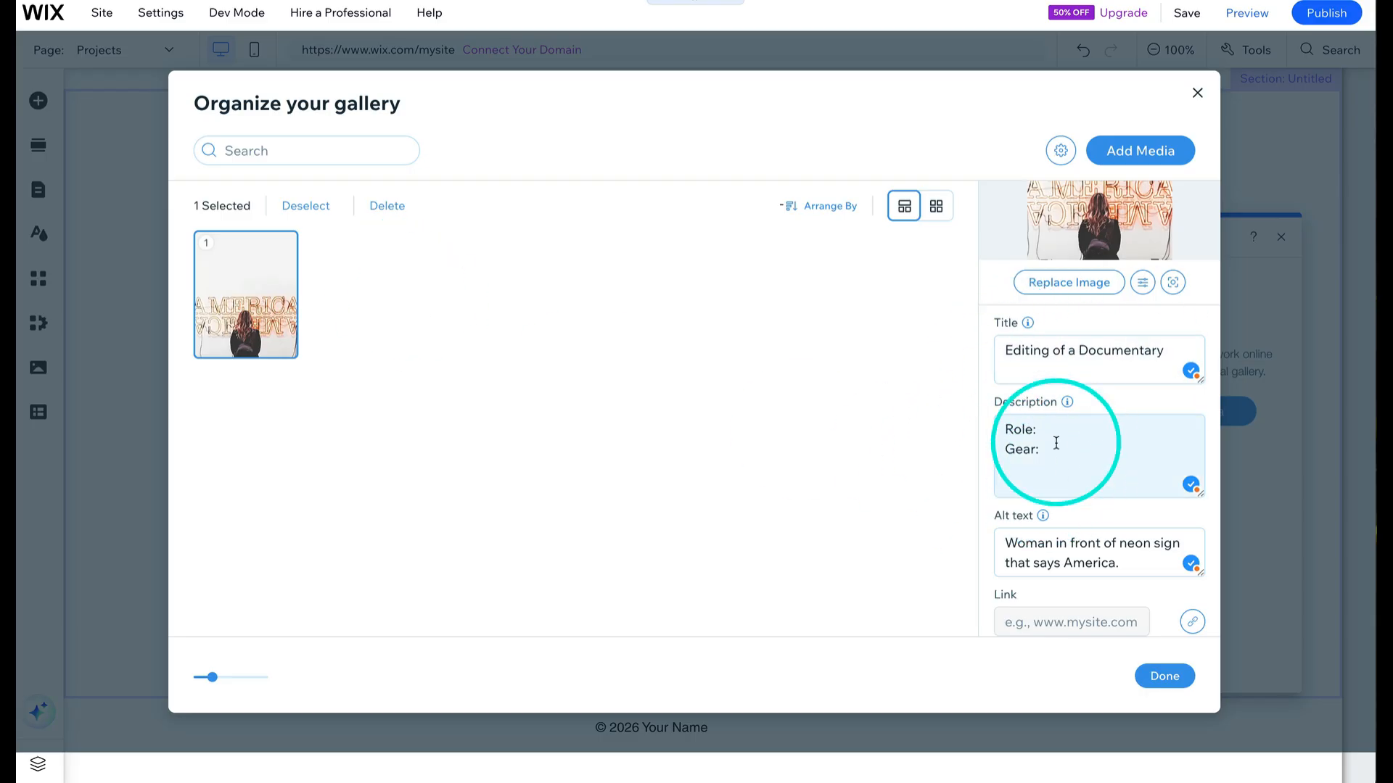
click(1166, 676)
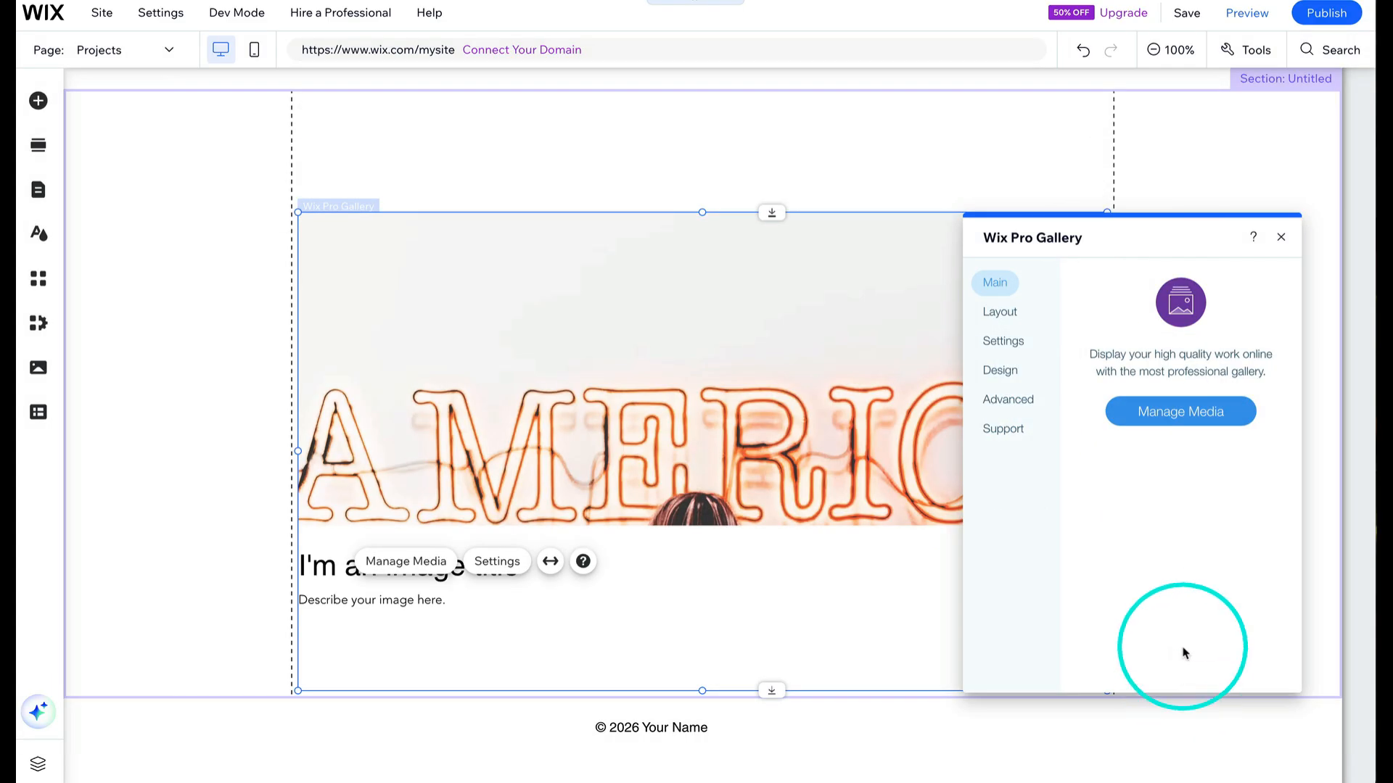
click(1281, 237)
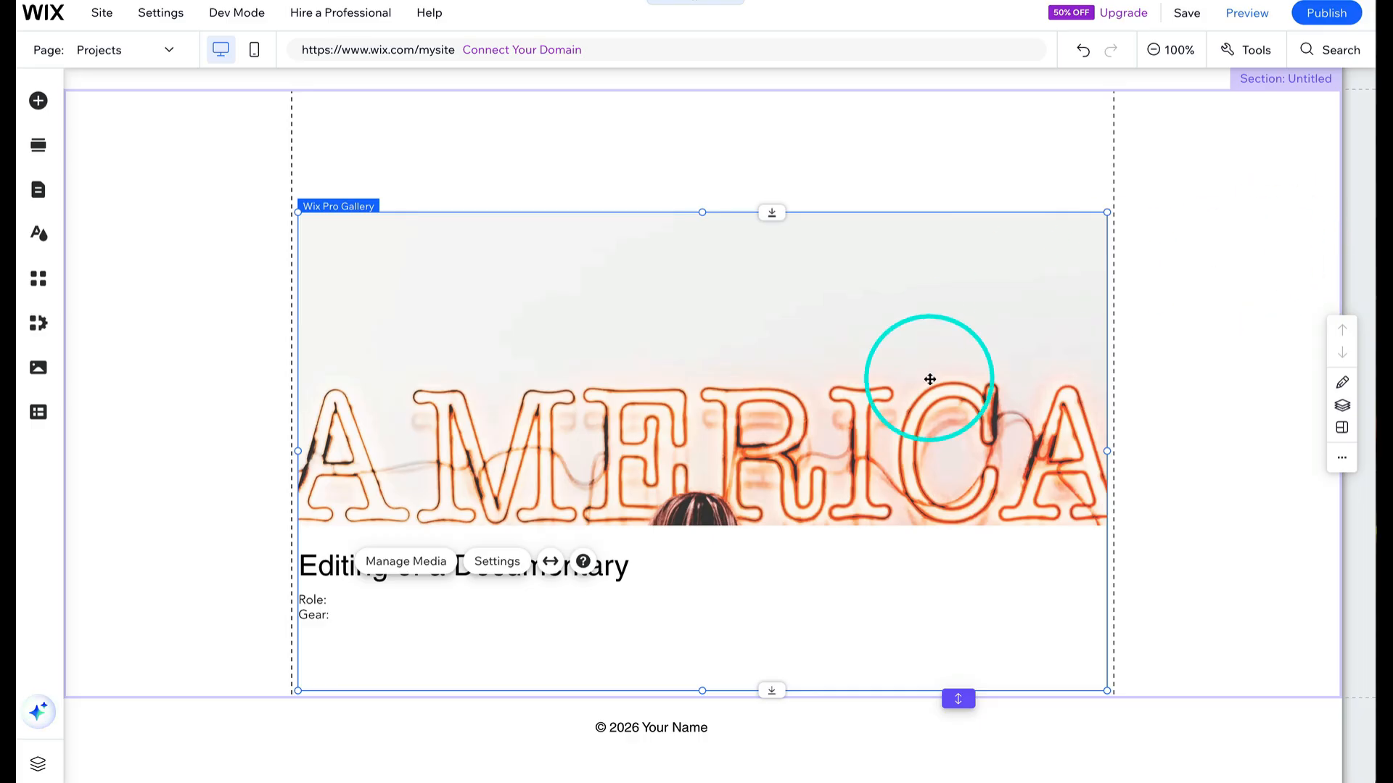
- Nudge the gallery slightly up and left within its section
scroll(911, 417, up, 1)
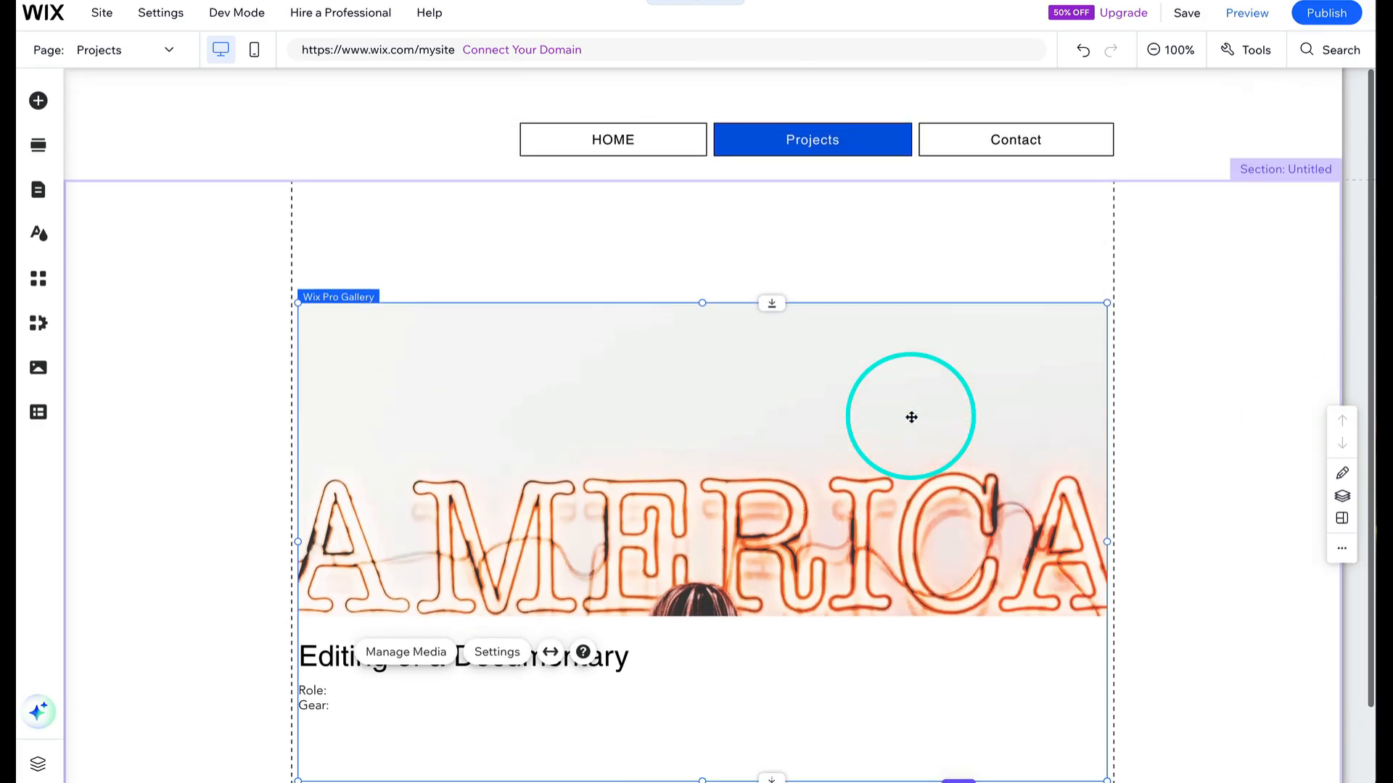
scroll(911, 417, down, 1)
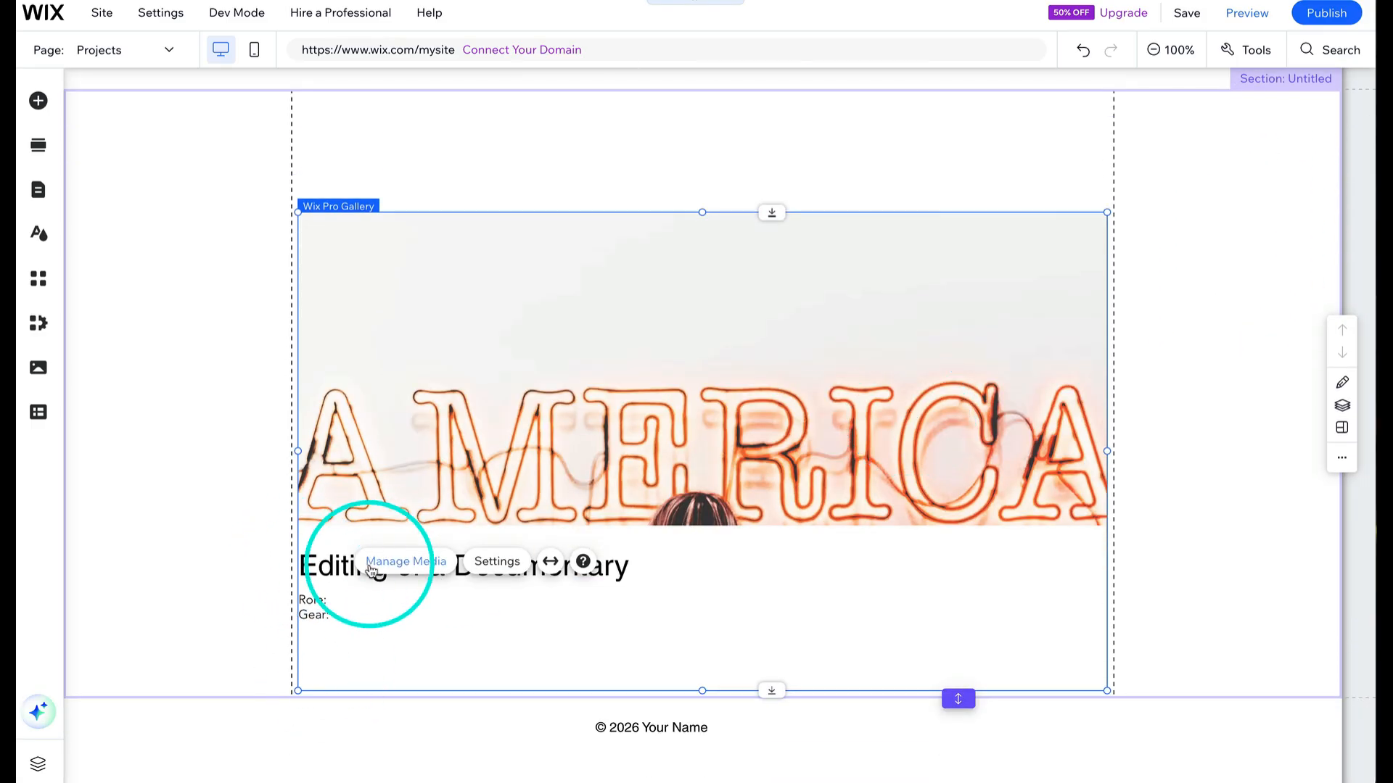
scroll(728, 277, up, 1)
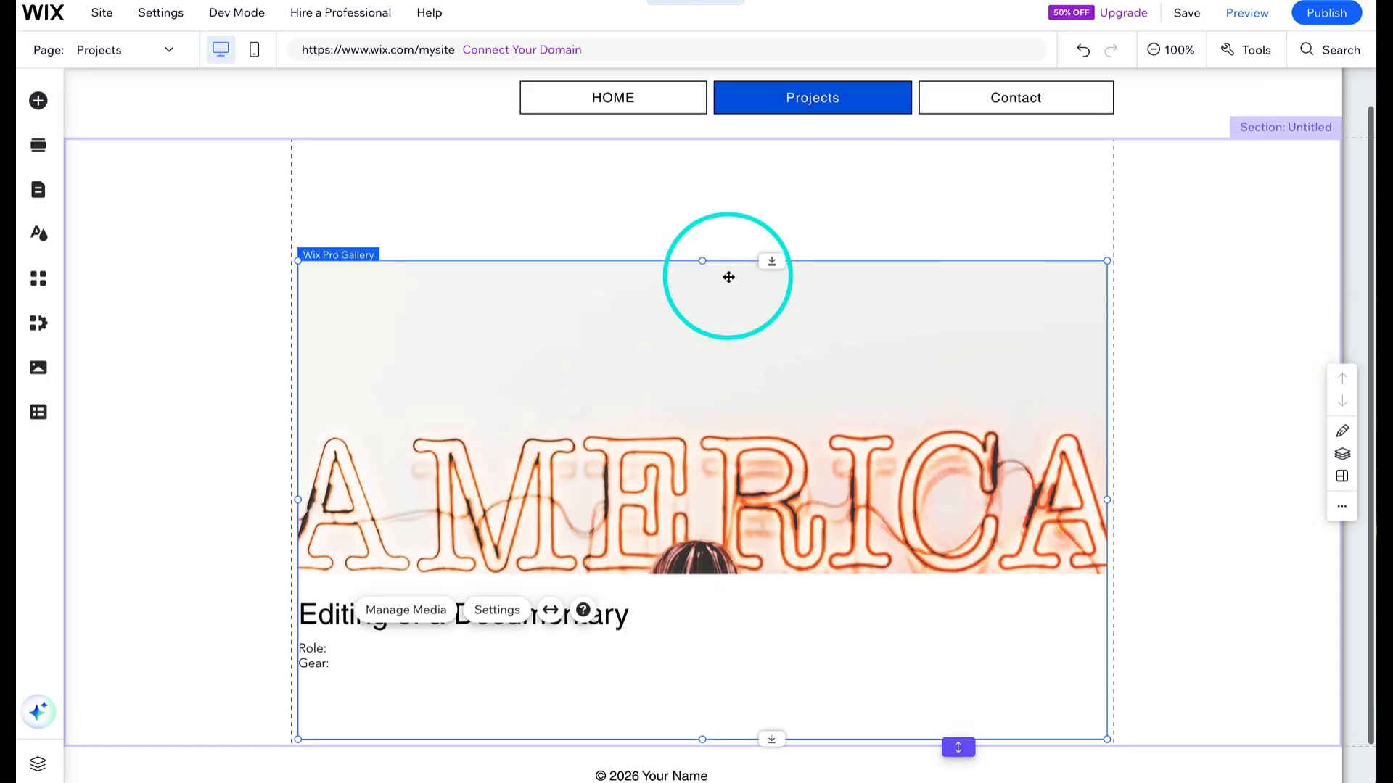
mouse_move(728, 277)
mouse_down()
mouse_move(728, 186)
mouse_move(724, 268)
mouse_up()
click(261, 177)
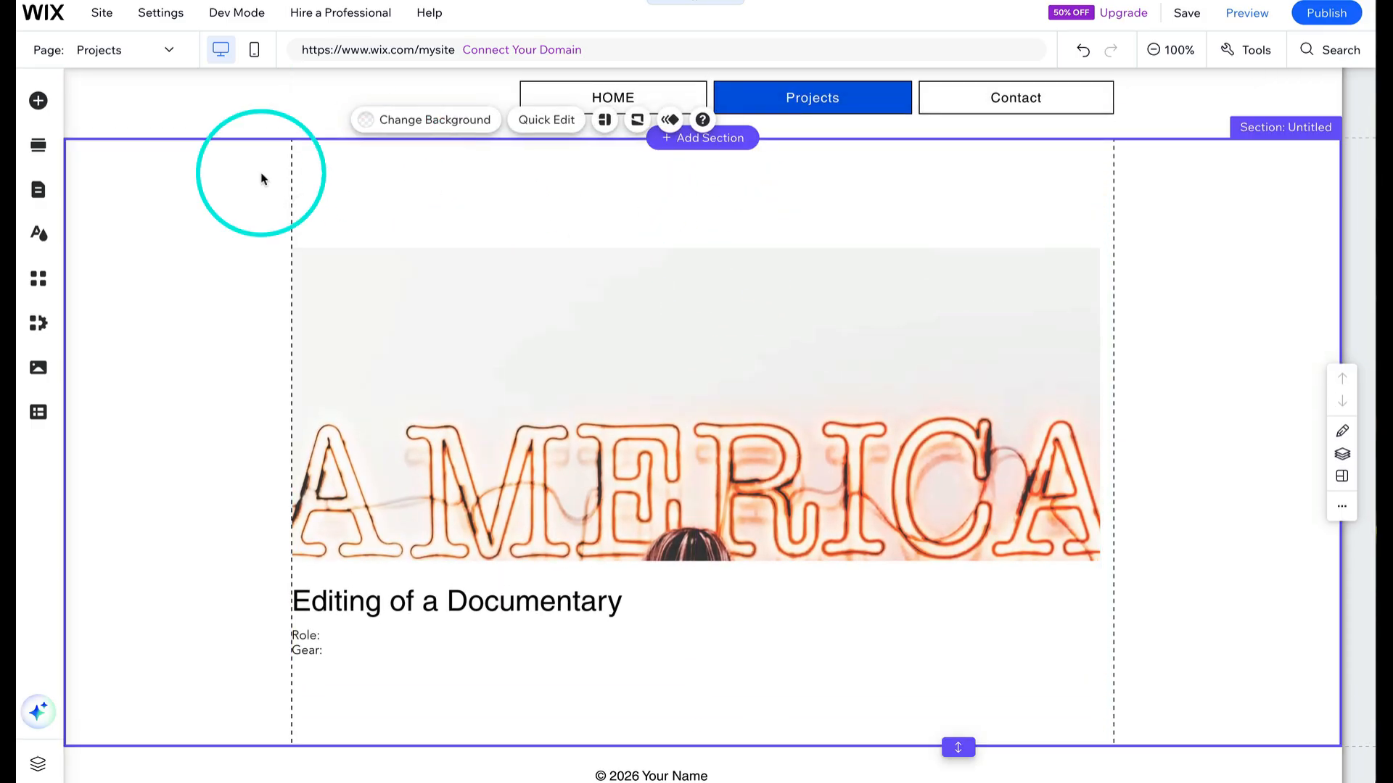
- Add a Heading 1 text above the gallery and change its text to Videos
click(38, 103)
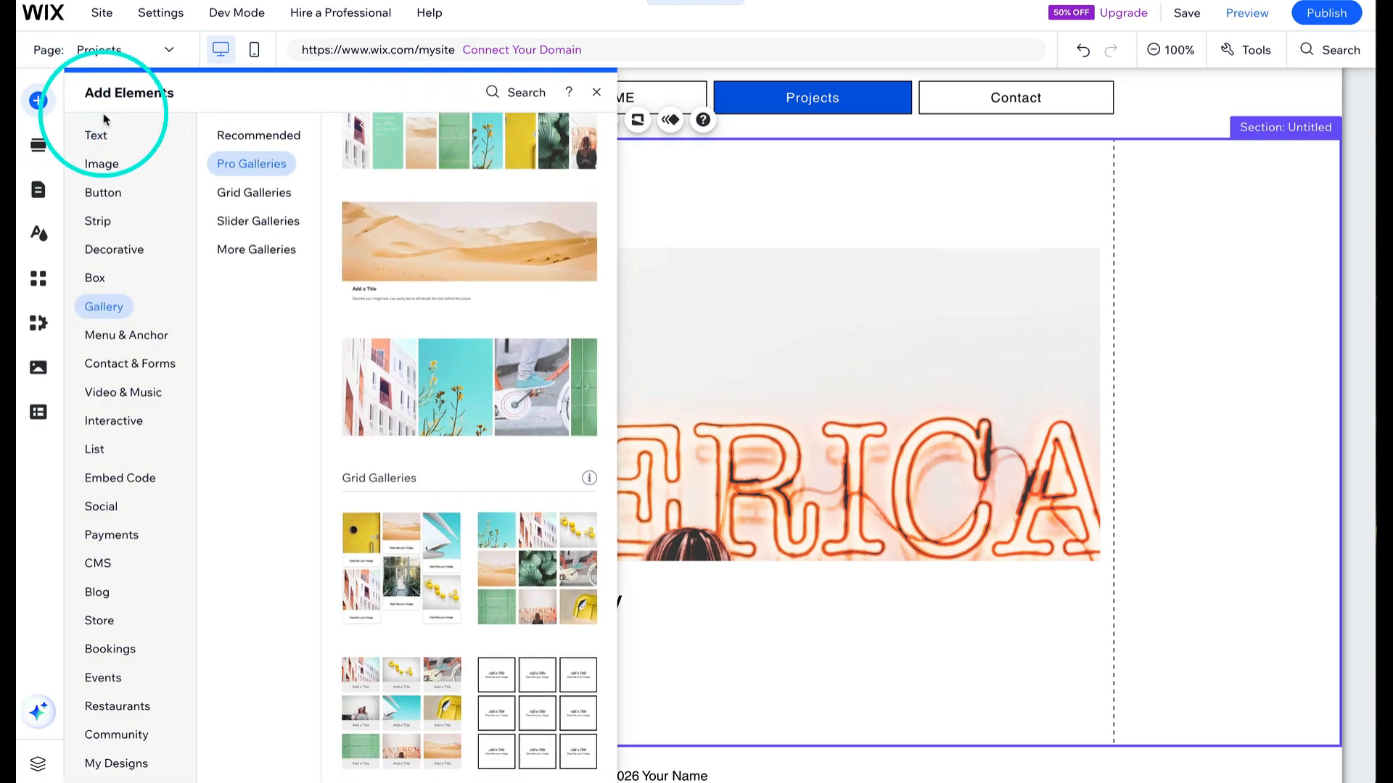
click(105, 135)
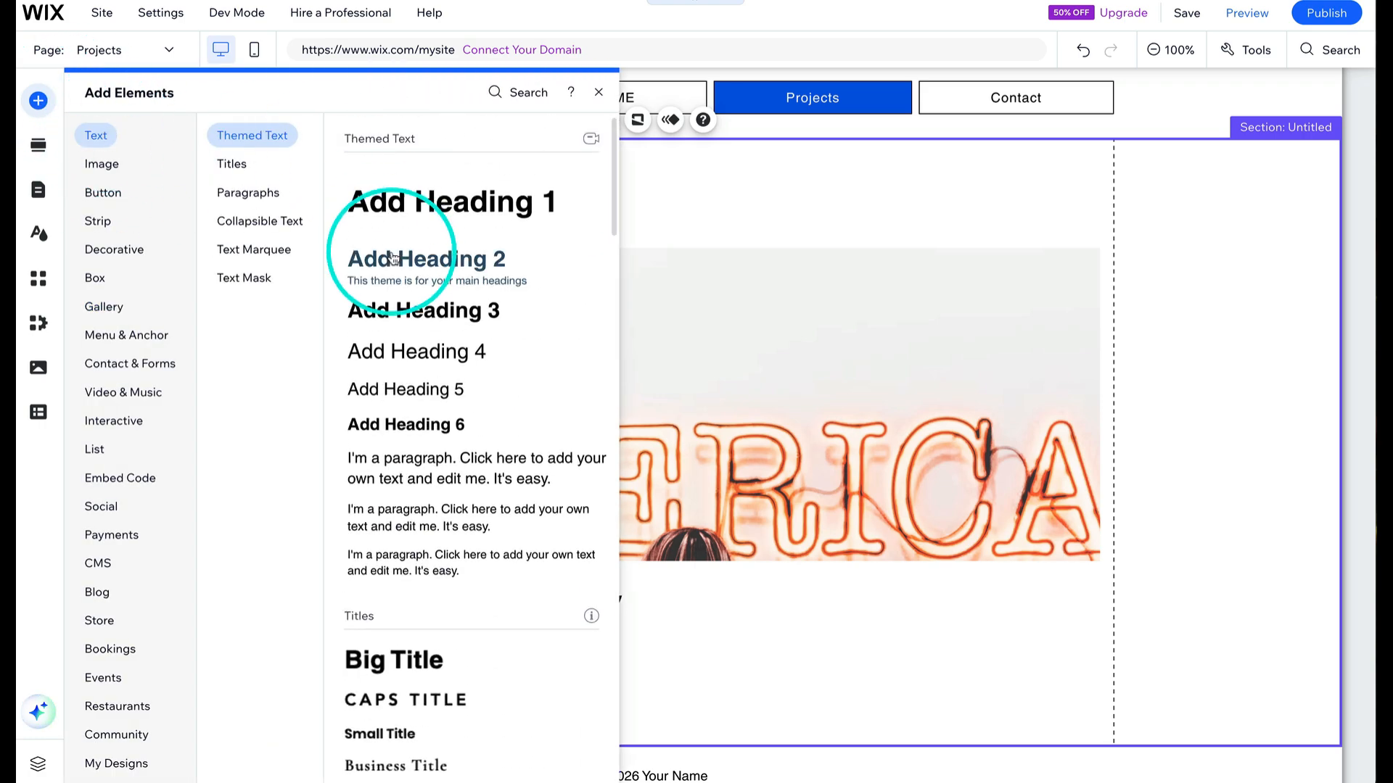
mouse_move(444, 197)
mouse_down()
mouse_move(644, 198)
mouse_move(670, 215)
mouse_move(442, 215)
mouse_up()
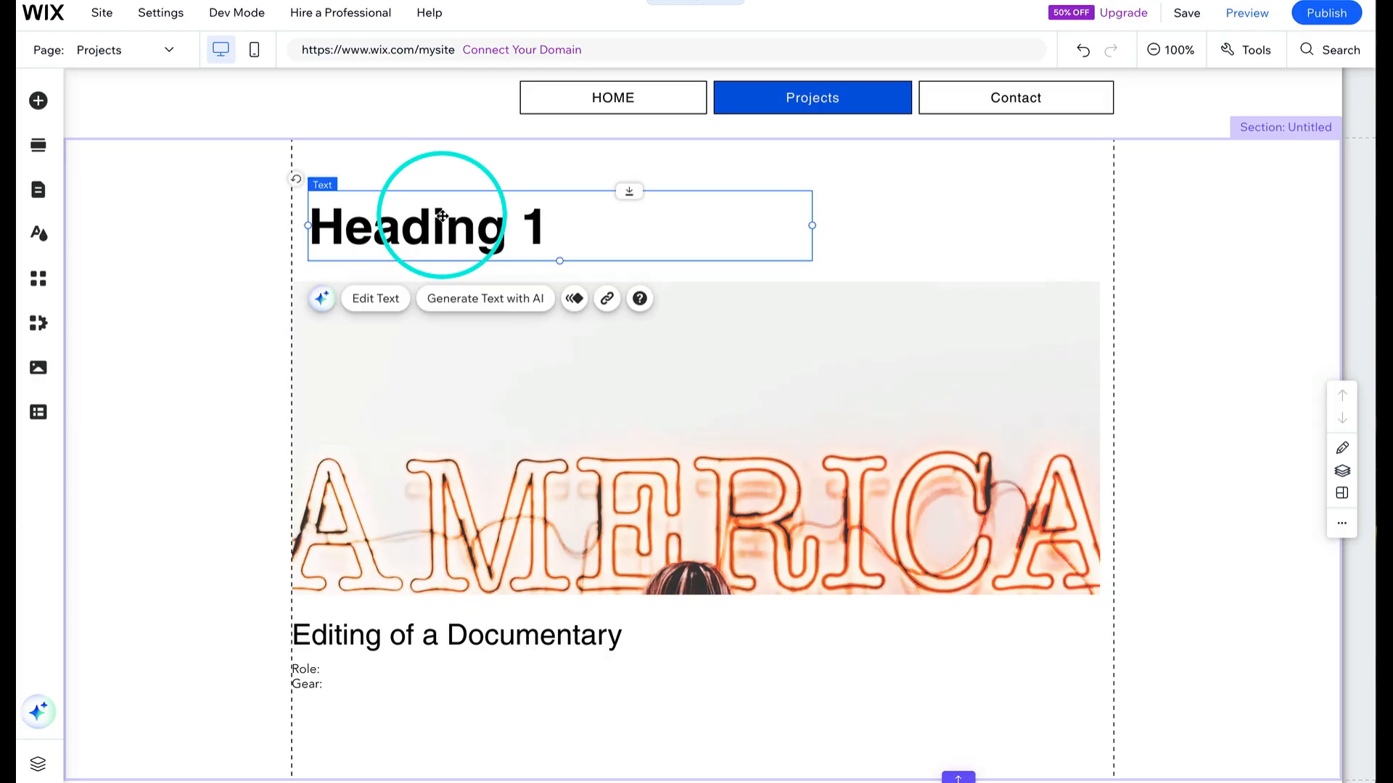
double_click(442, 215)
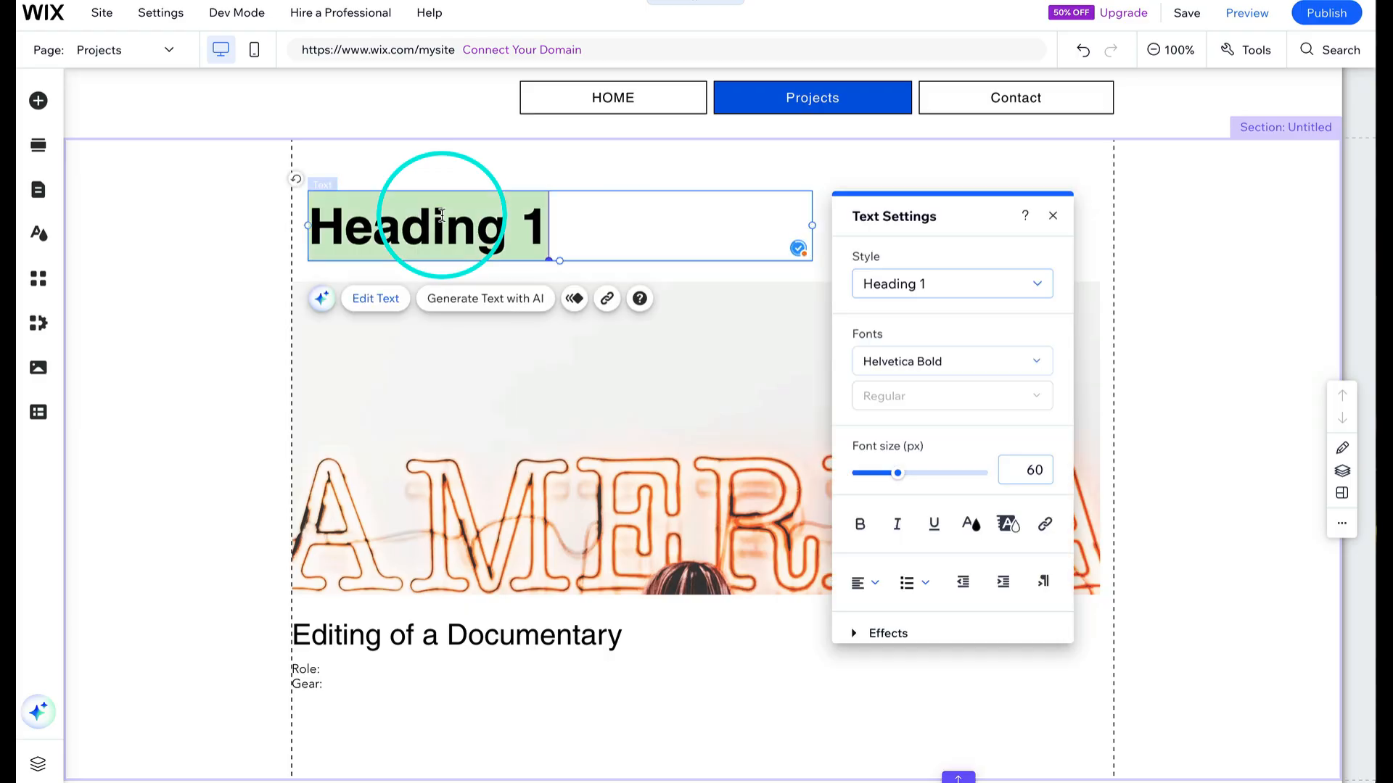
text(Video )
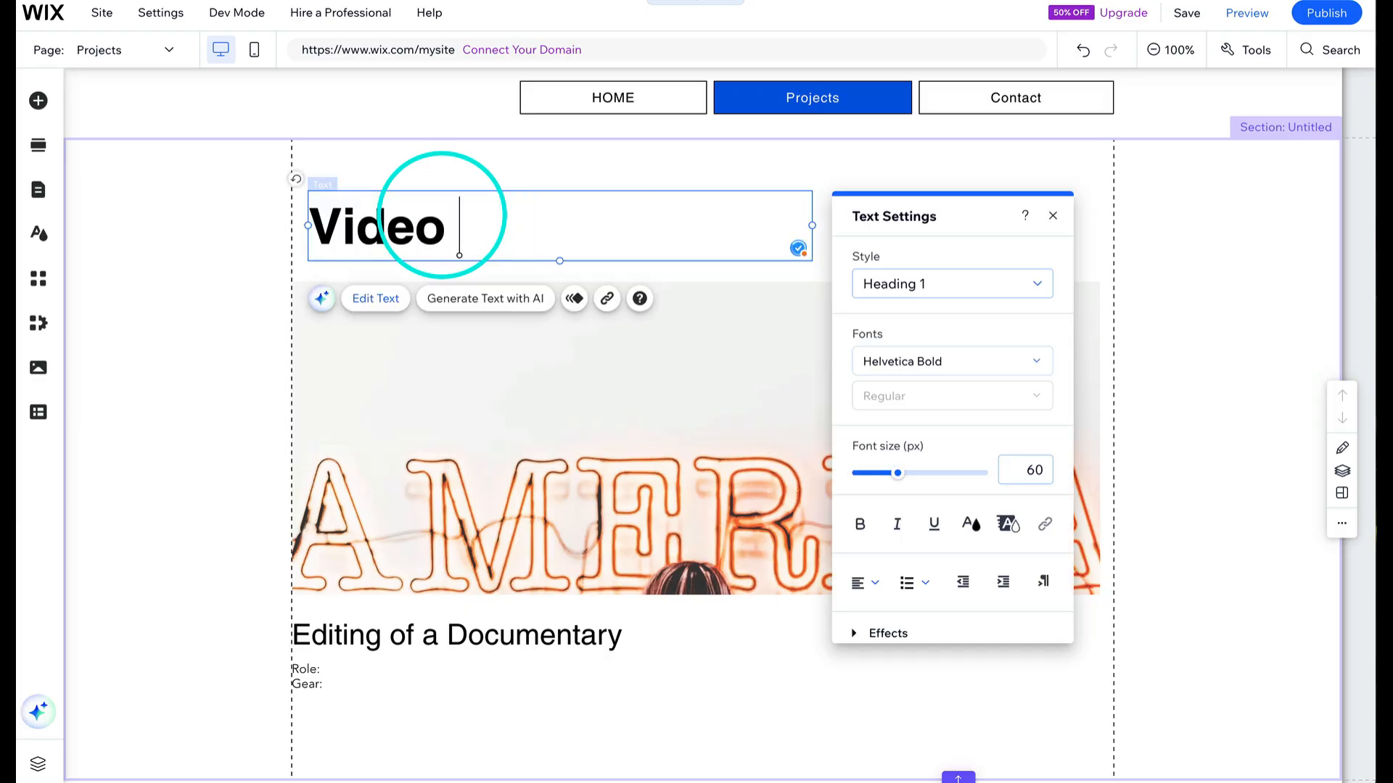
text(Editing)
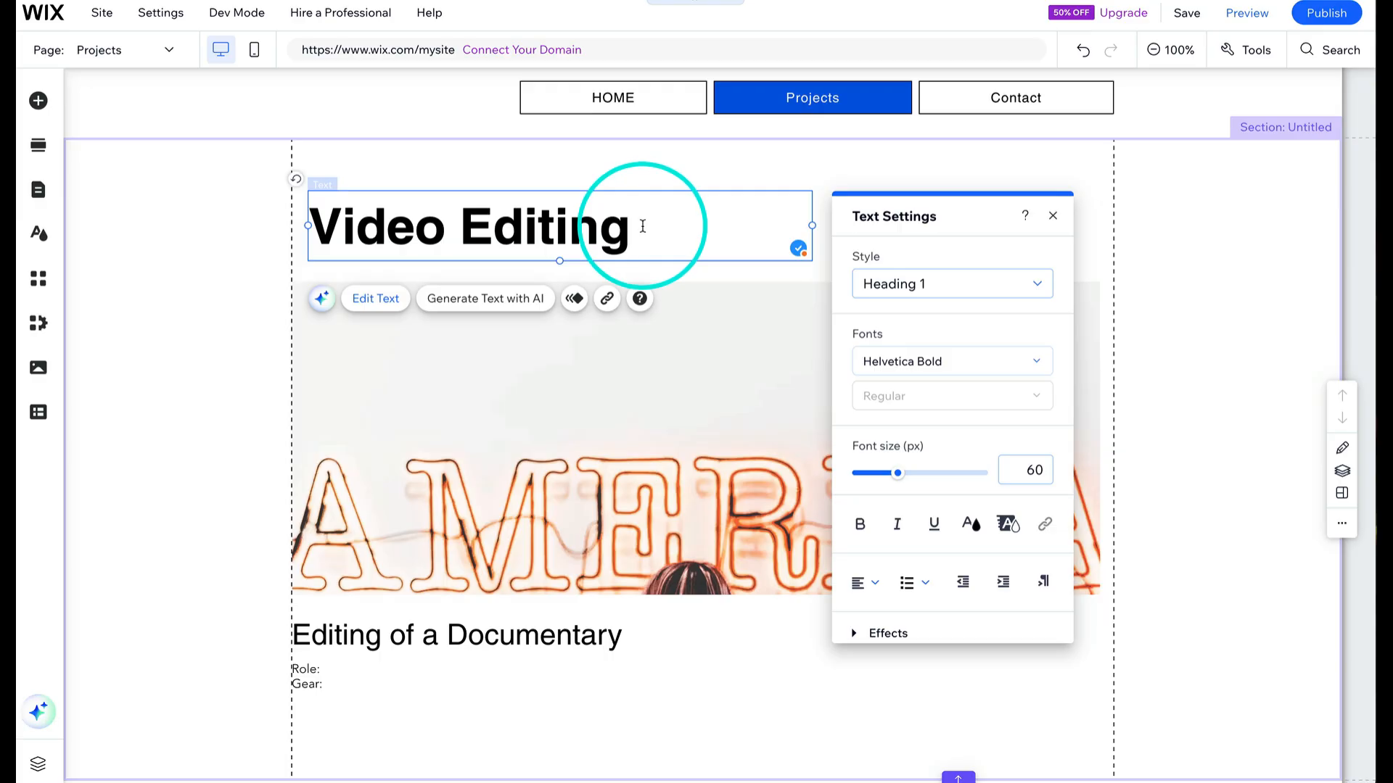
drag(643, 226, 448, 222)
text(s)
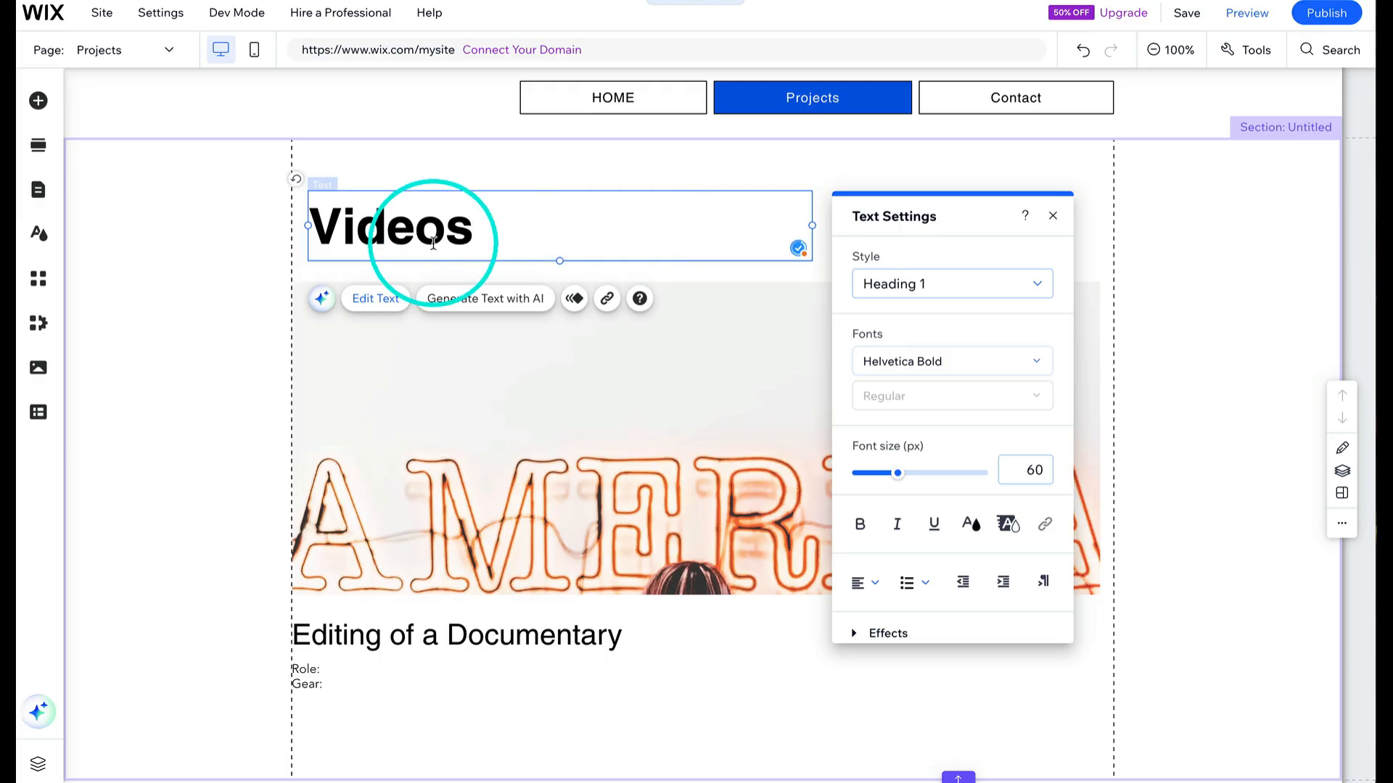
- Add a new blank page to the site and name it About
click(515, 177)
scroll(588, 323, up, 1)
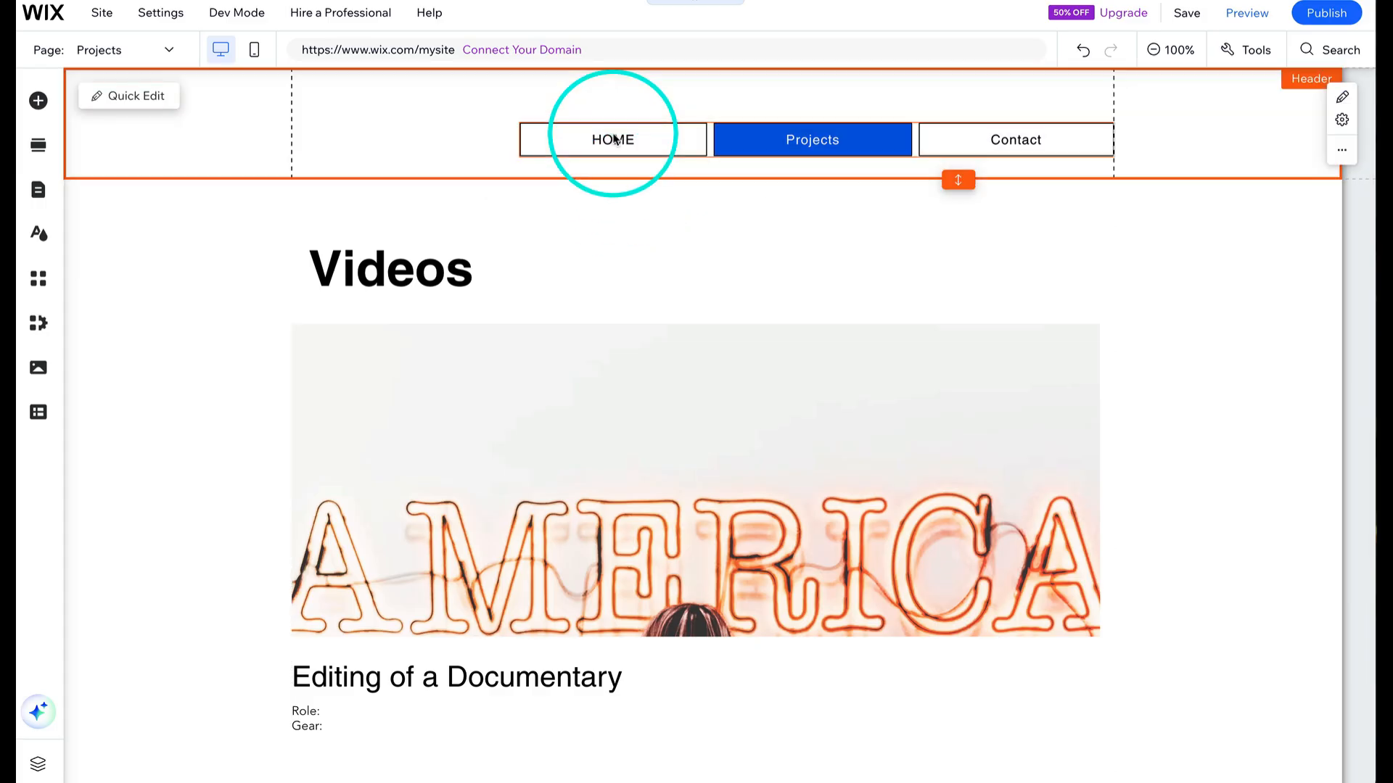
click(38, 190)
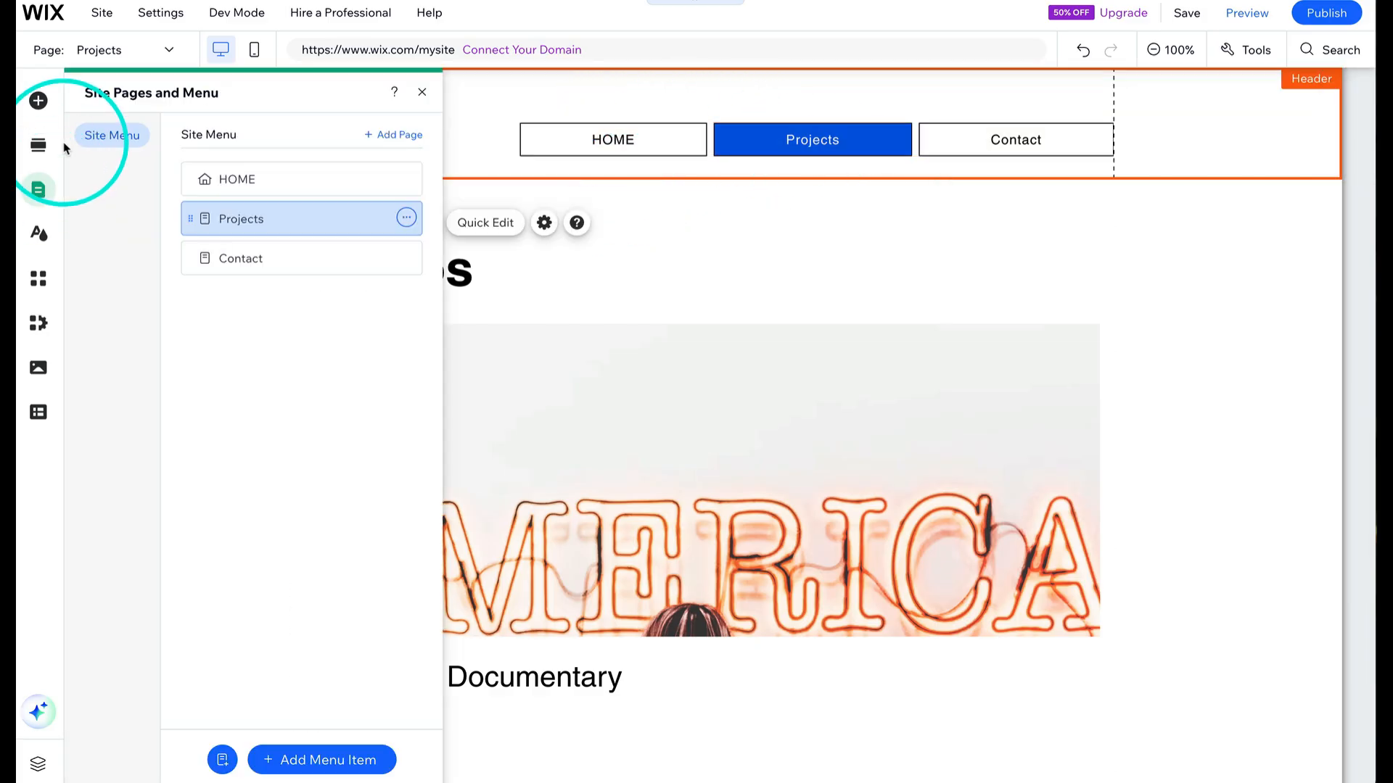
click(404, 136)
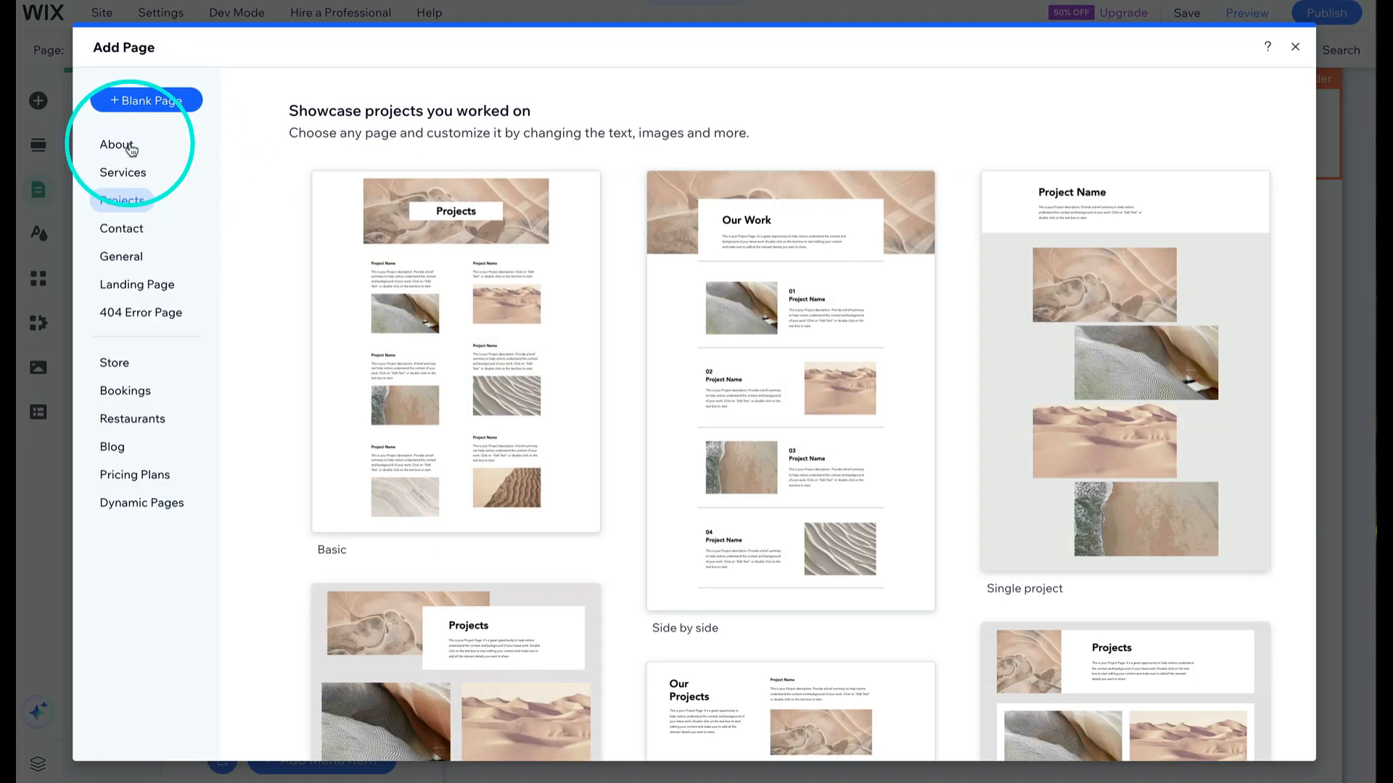
click(127, 145)
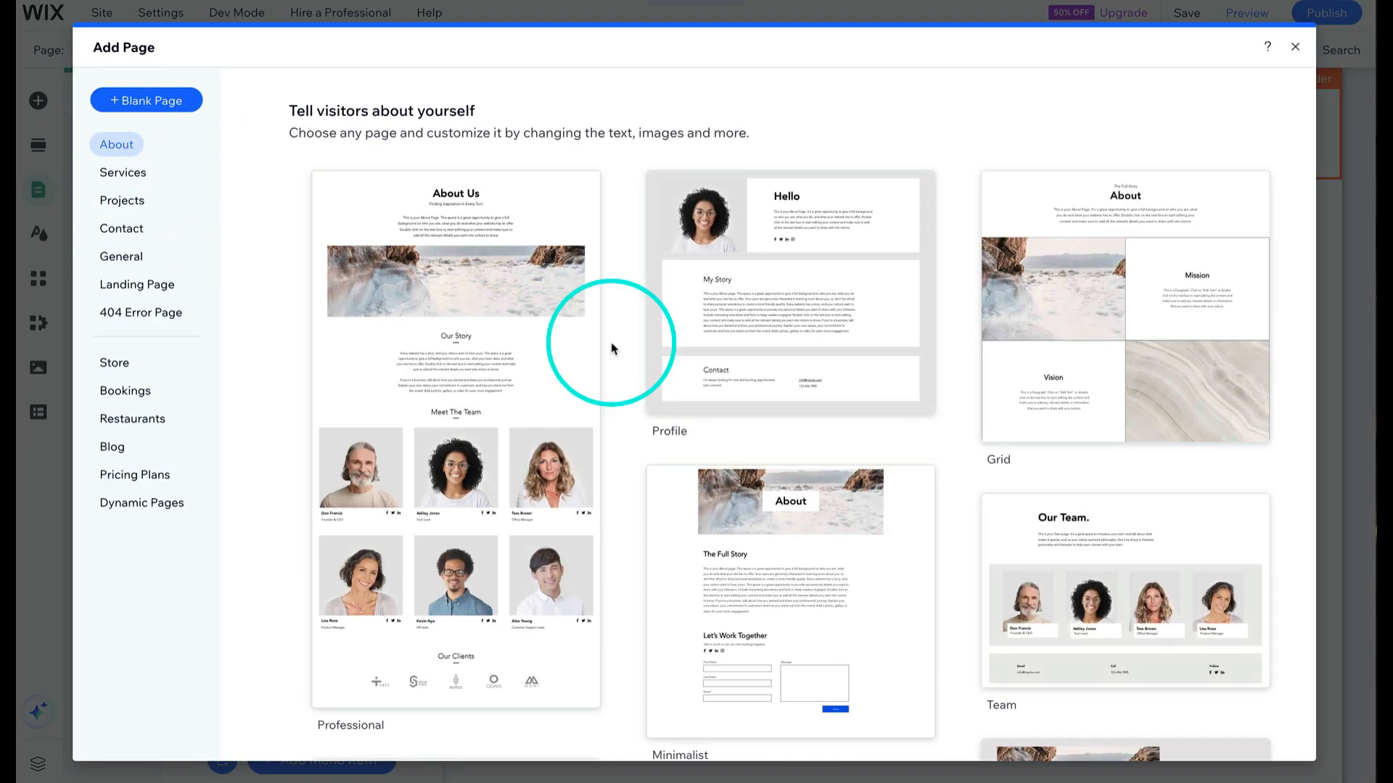
scroll(799, 404, down, 2)
scroll(799, 404, down, 6)
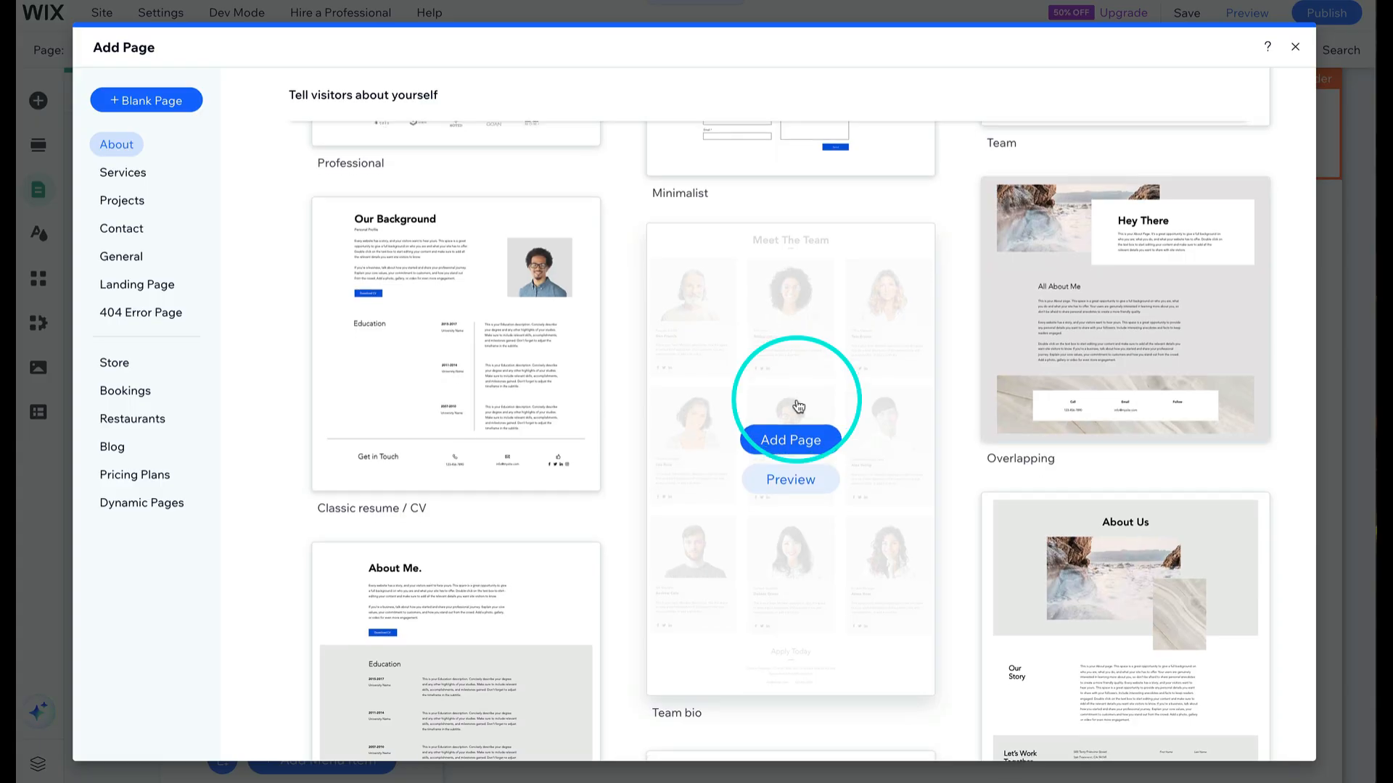
scroll(799, 404, up, 8)
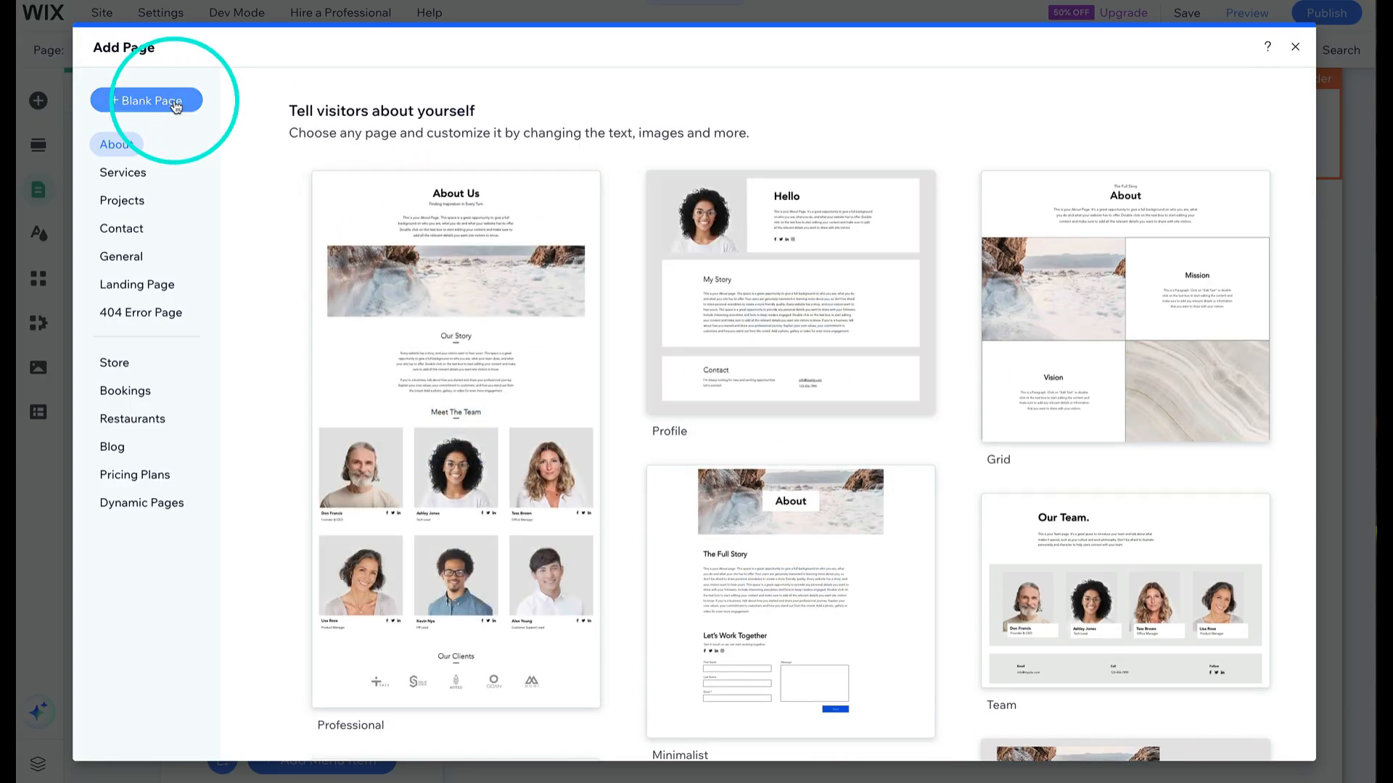
click(175, 106)
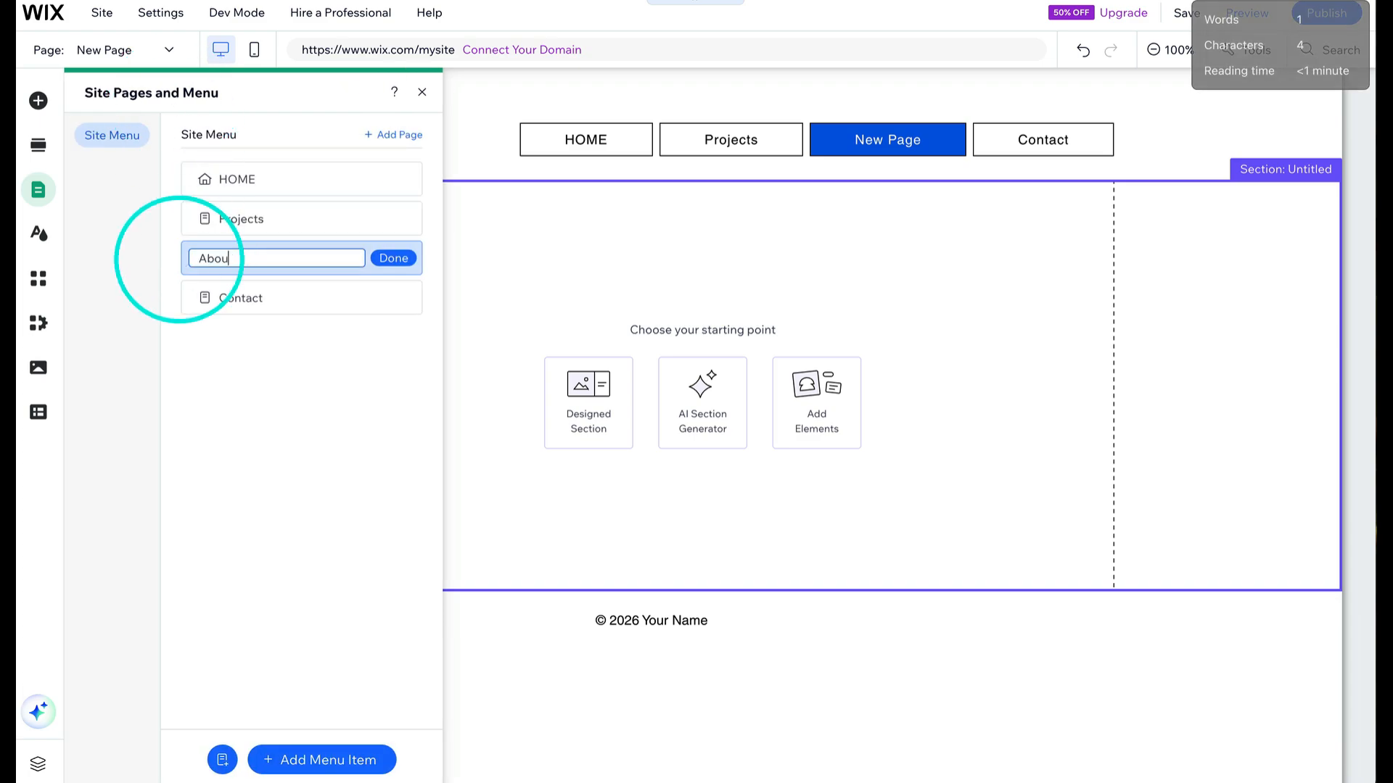
key(Return)
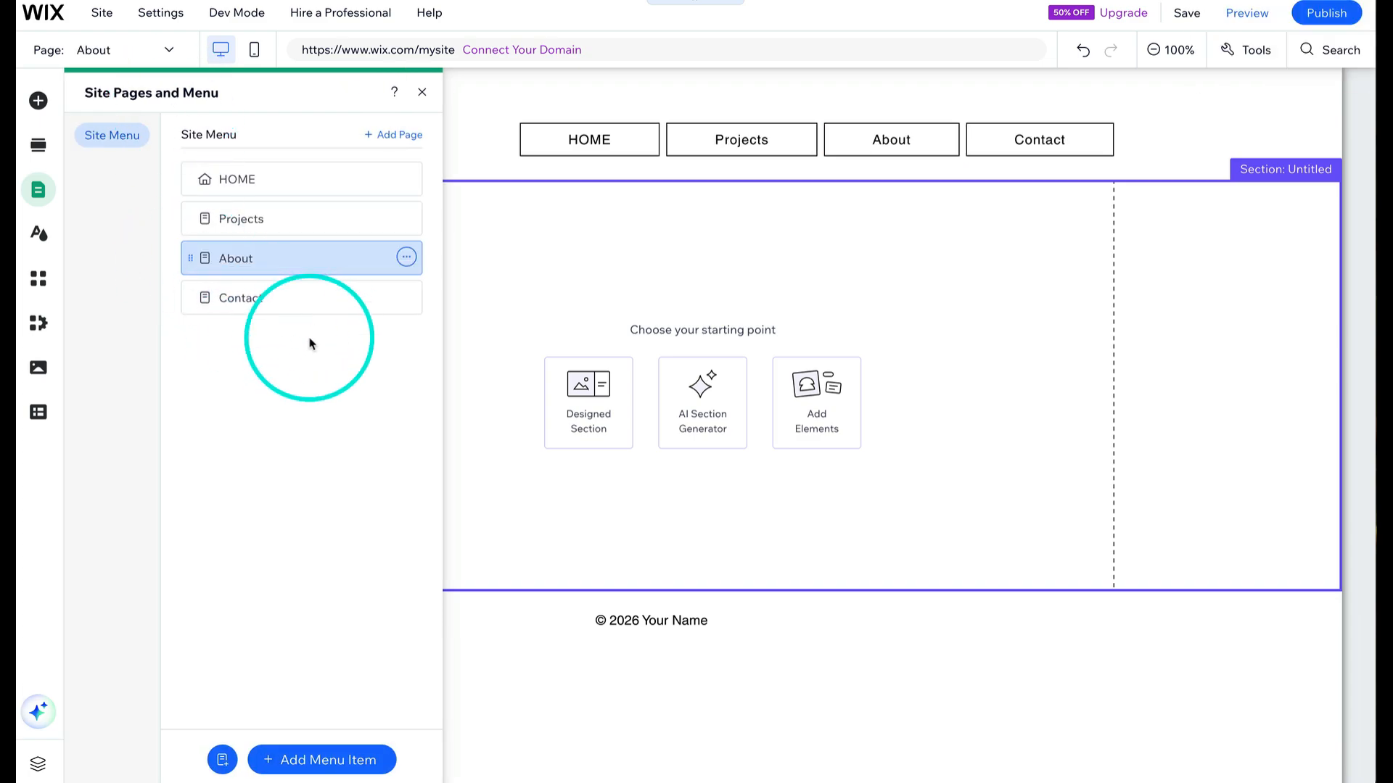
- Delete the HOME page from the site
click(241, 178)
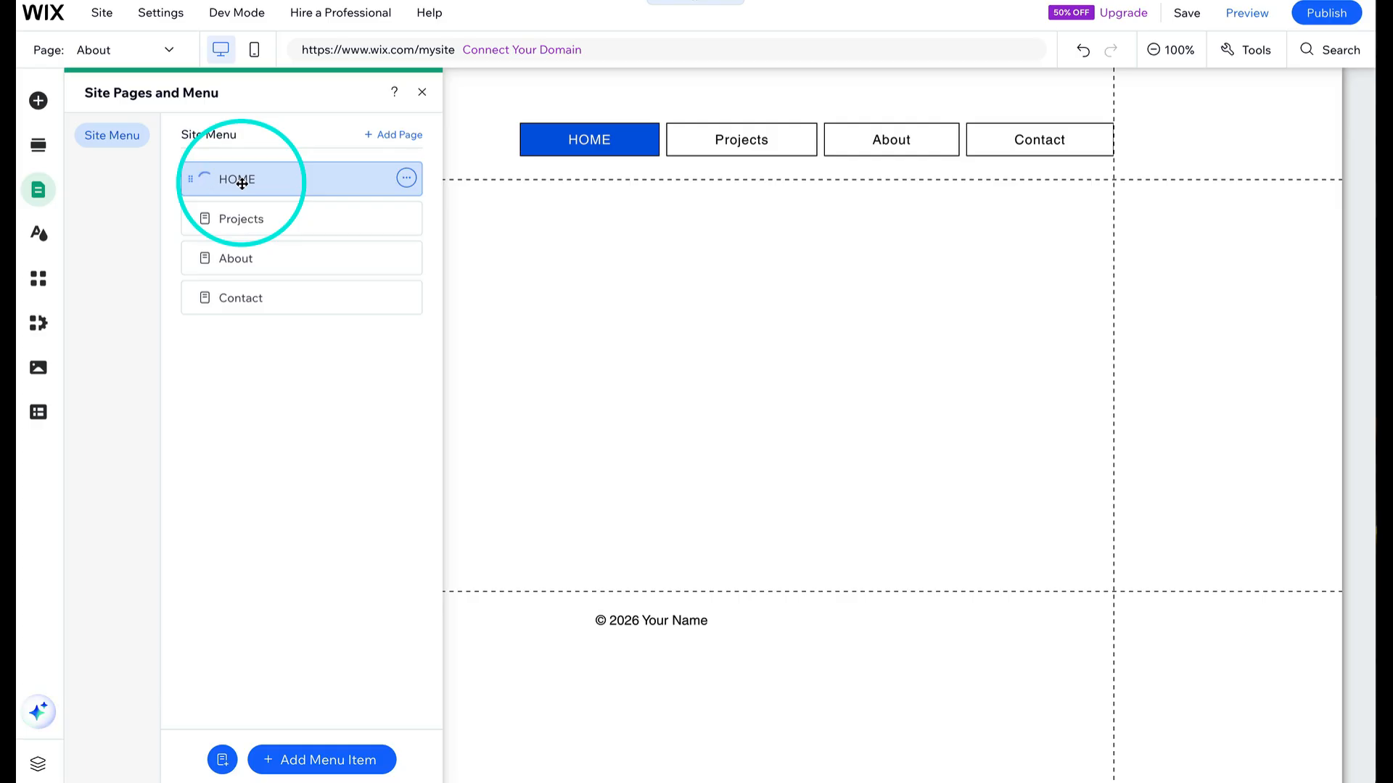
click(407, 178)
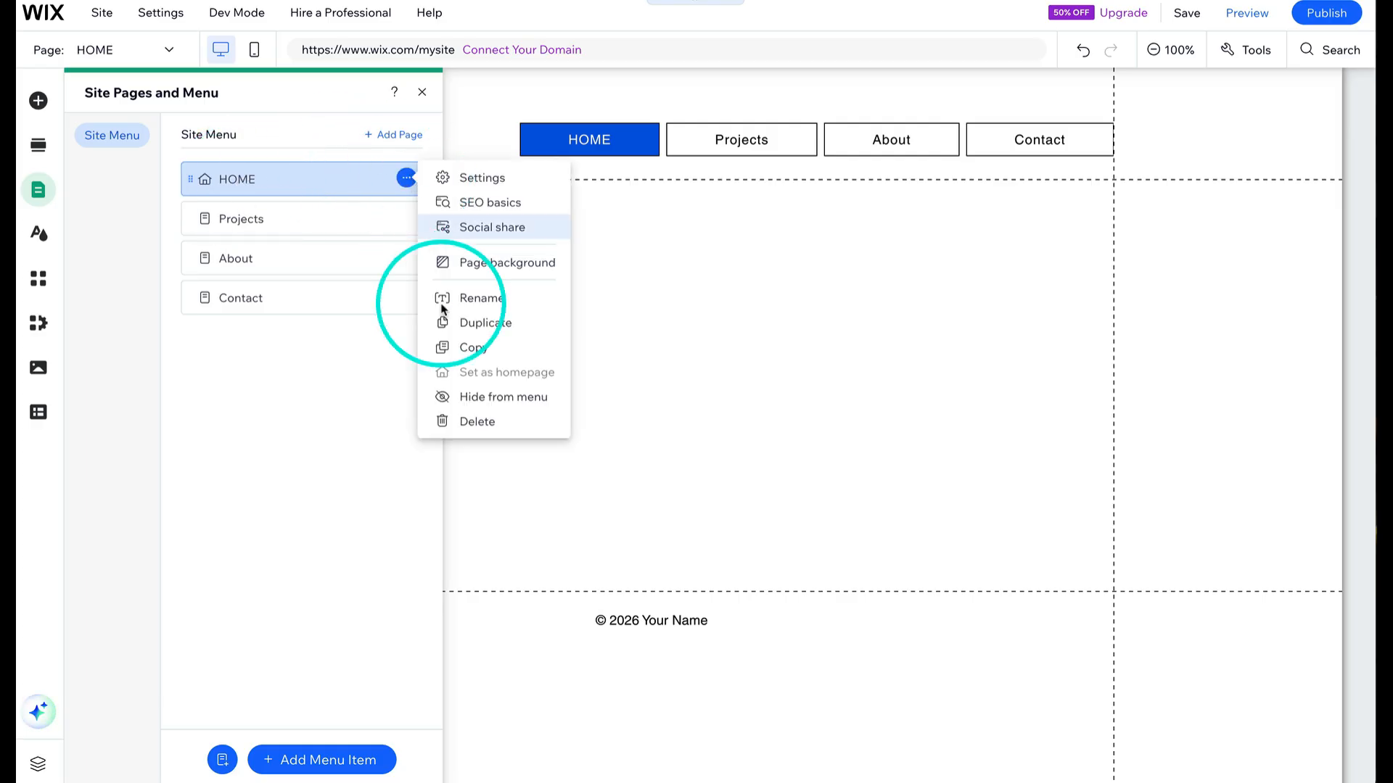
click(479, 424)
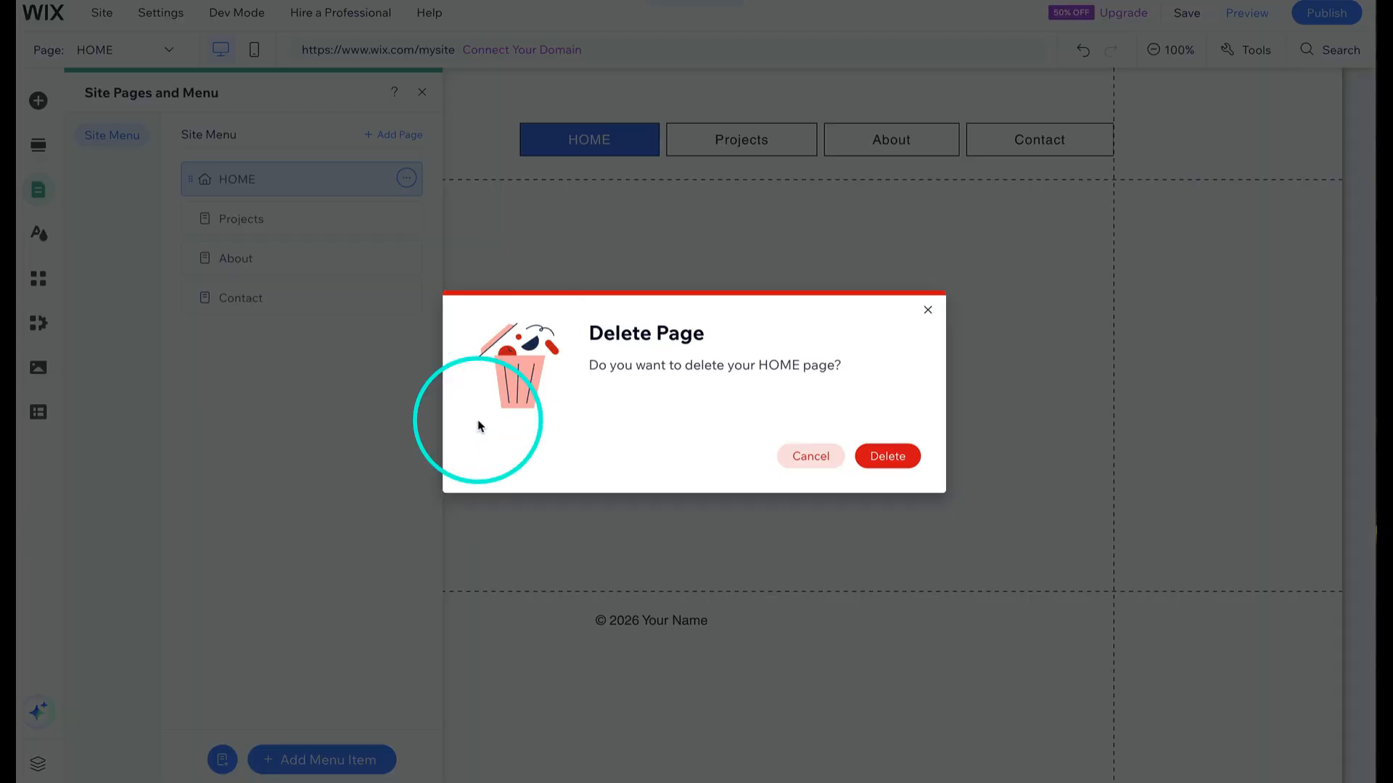
click(898, 460)
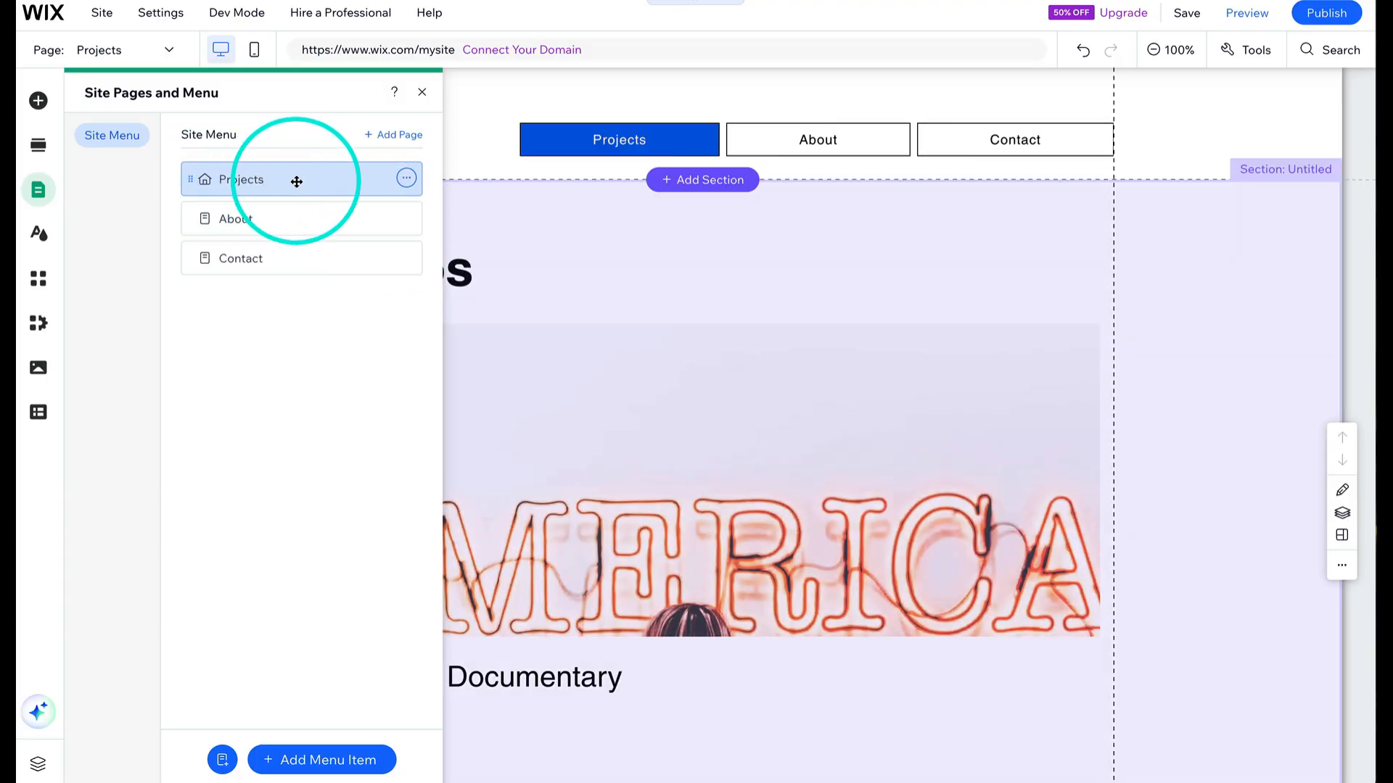
- Open the About page and add the About section template with the portrait photo from the section library
click(406, 219)
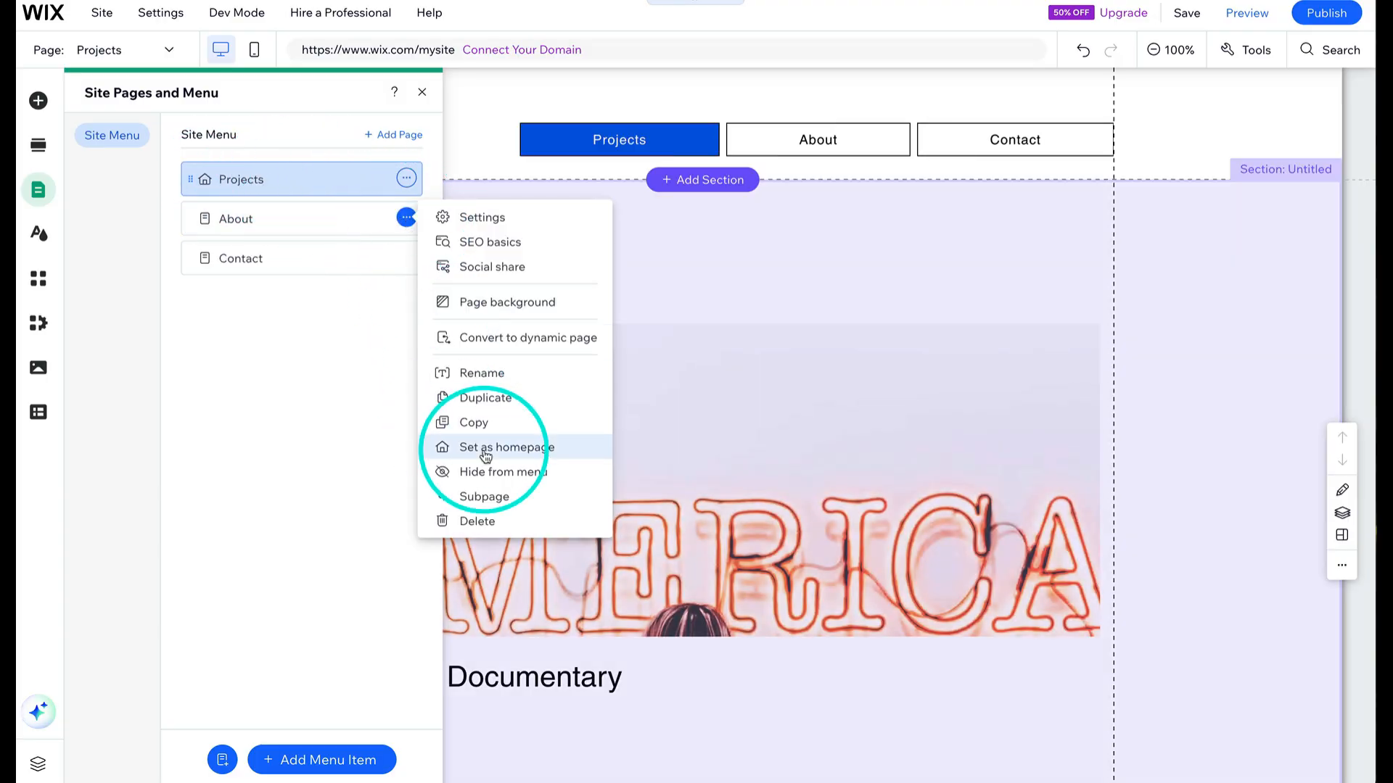
click(244, 174)
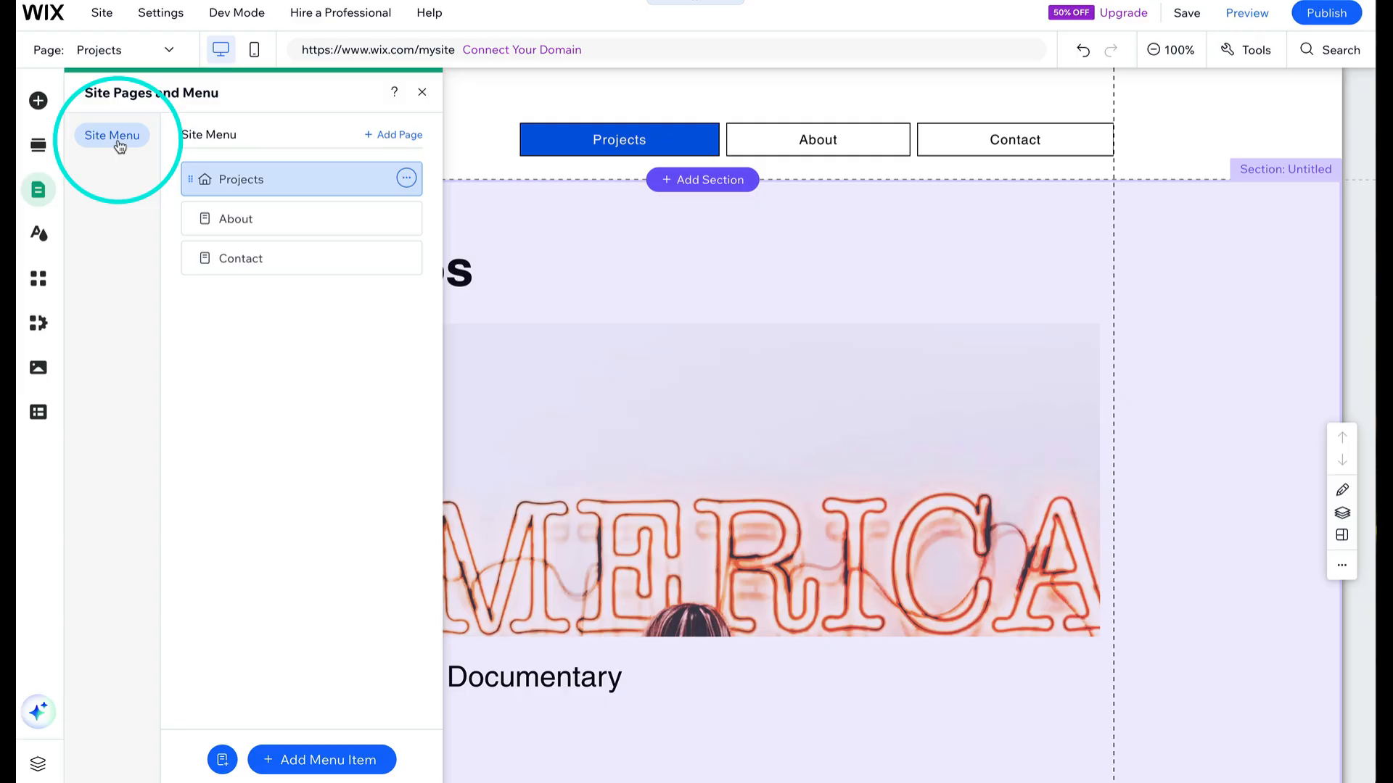
click(226, 210)
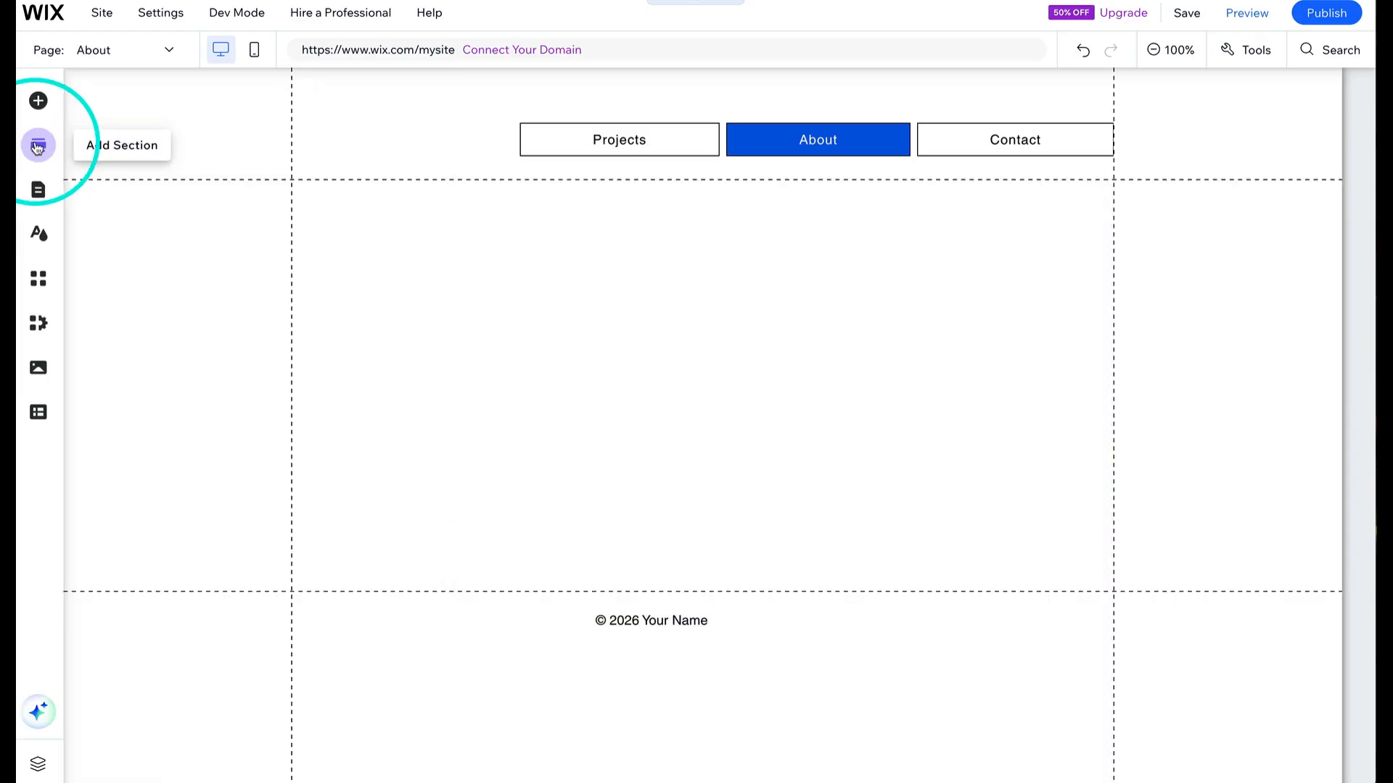
click(37, 146)
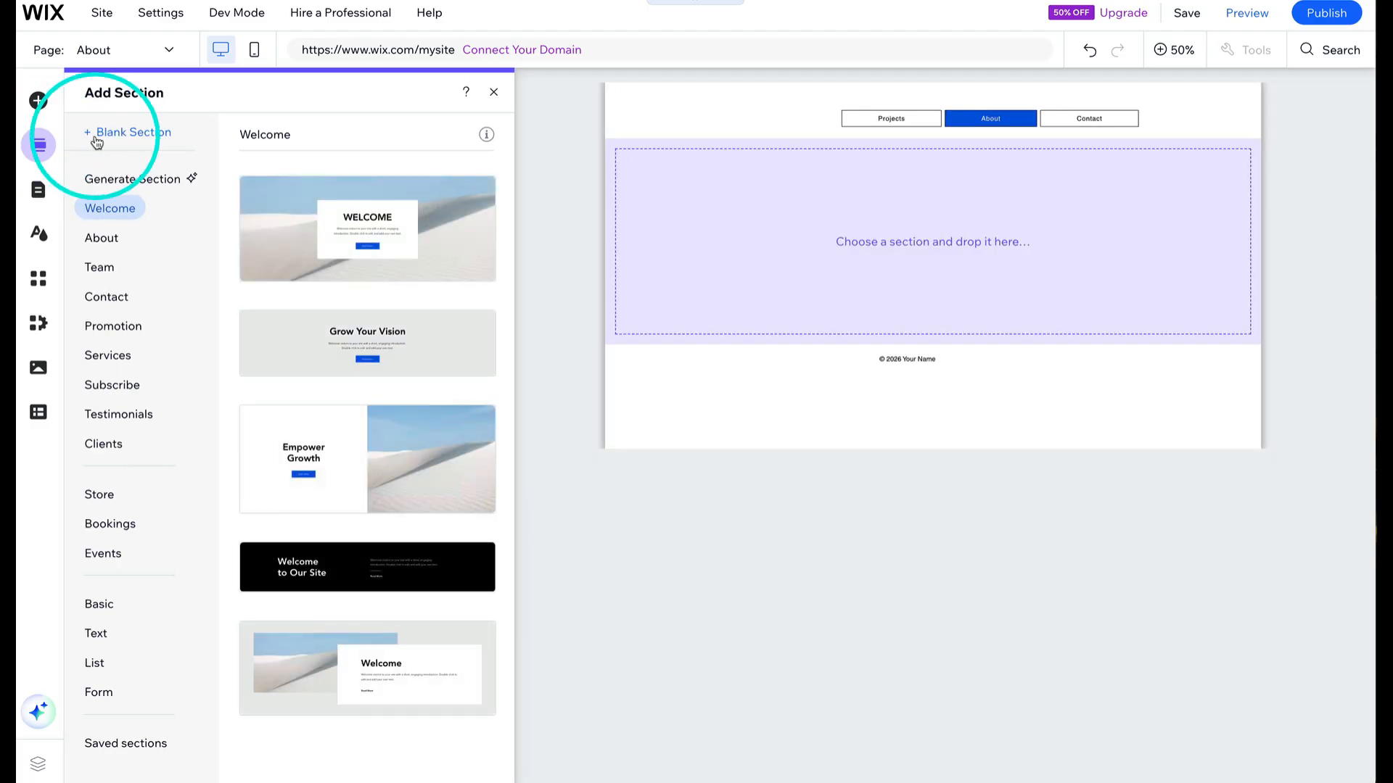
click(116, 238)
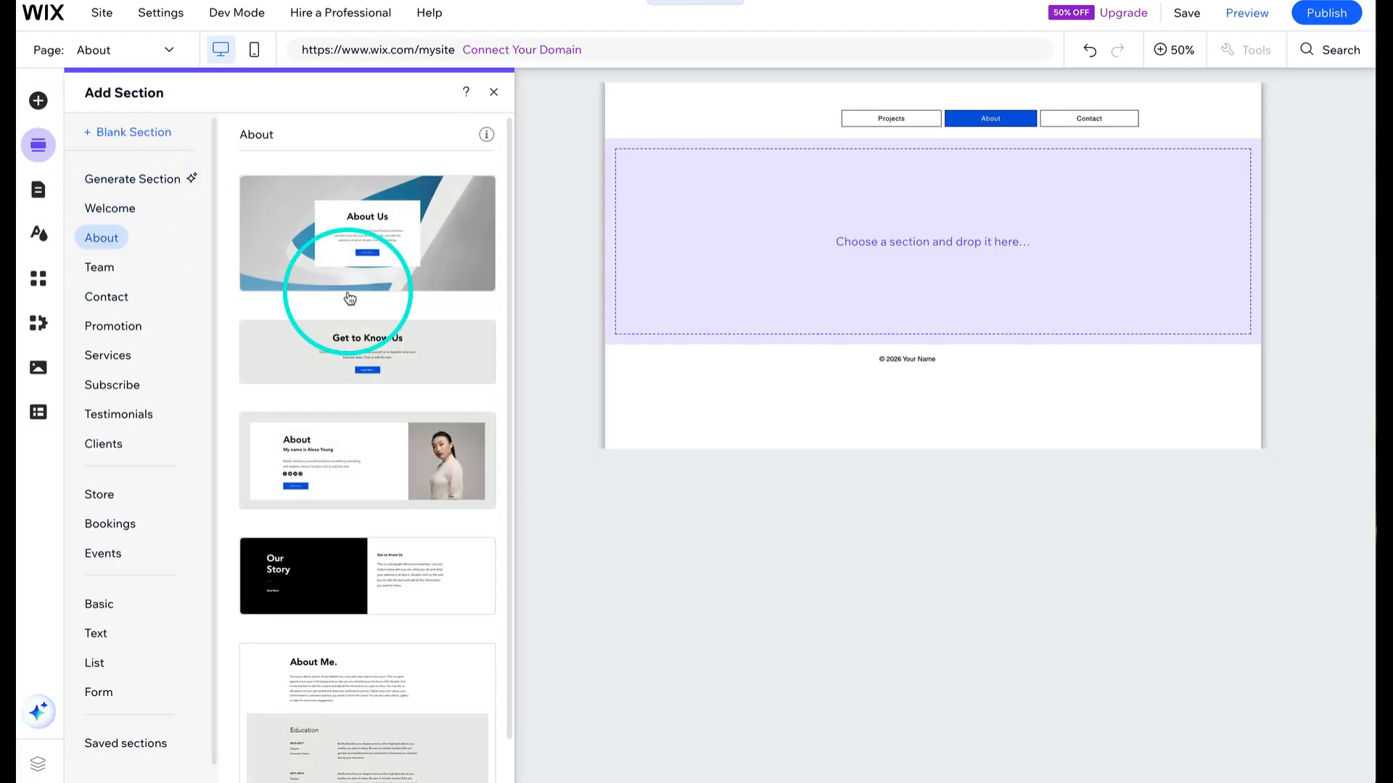
scroll(362, 355, down, 1)
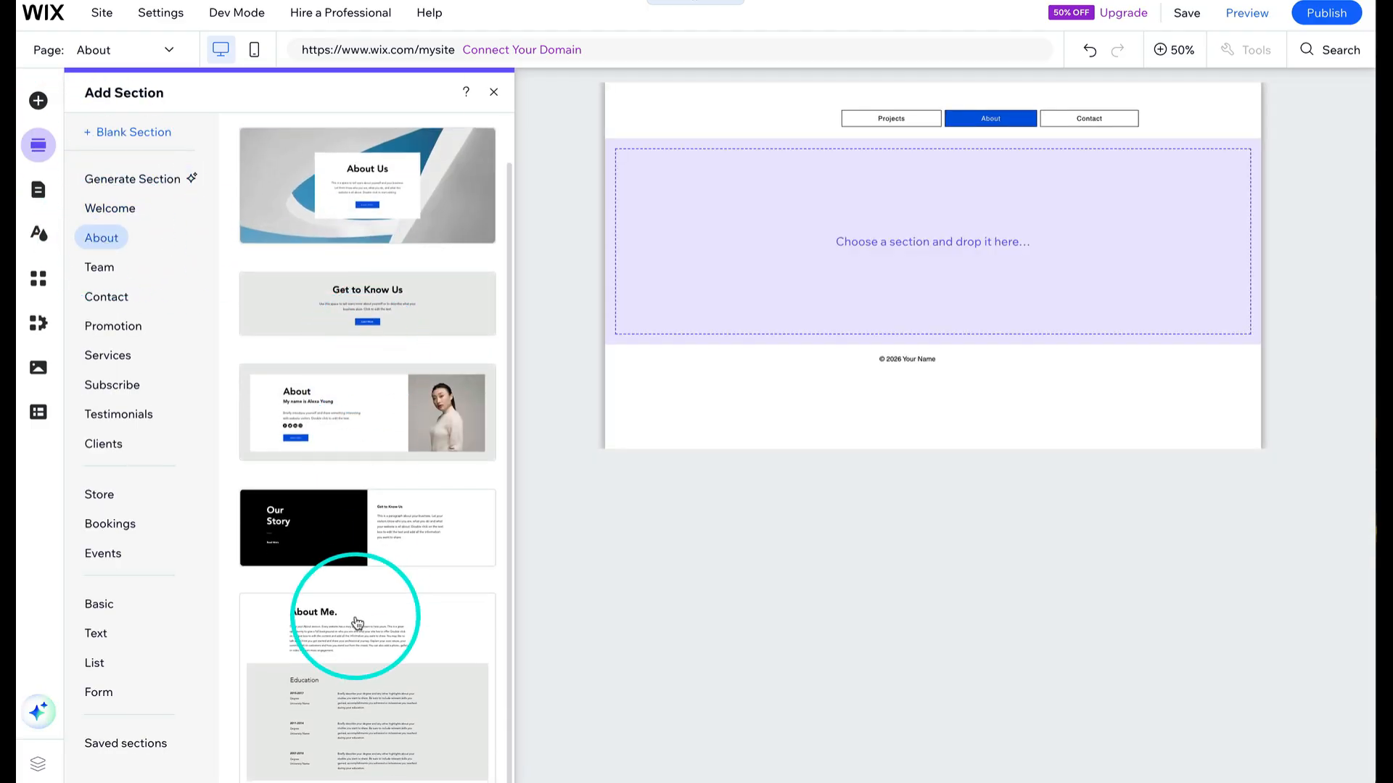
scroll(356, 621, up, 1)
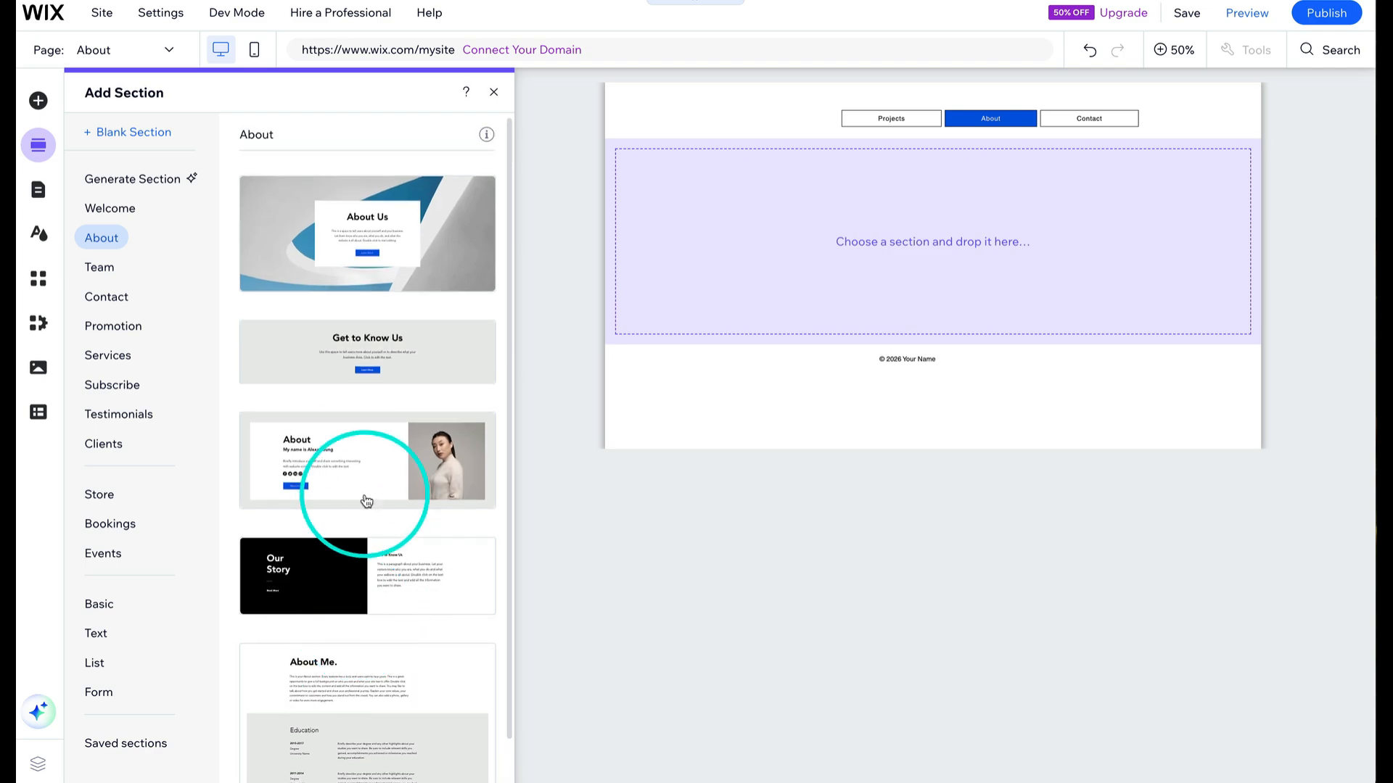
drag(363, 481, 943, 243)
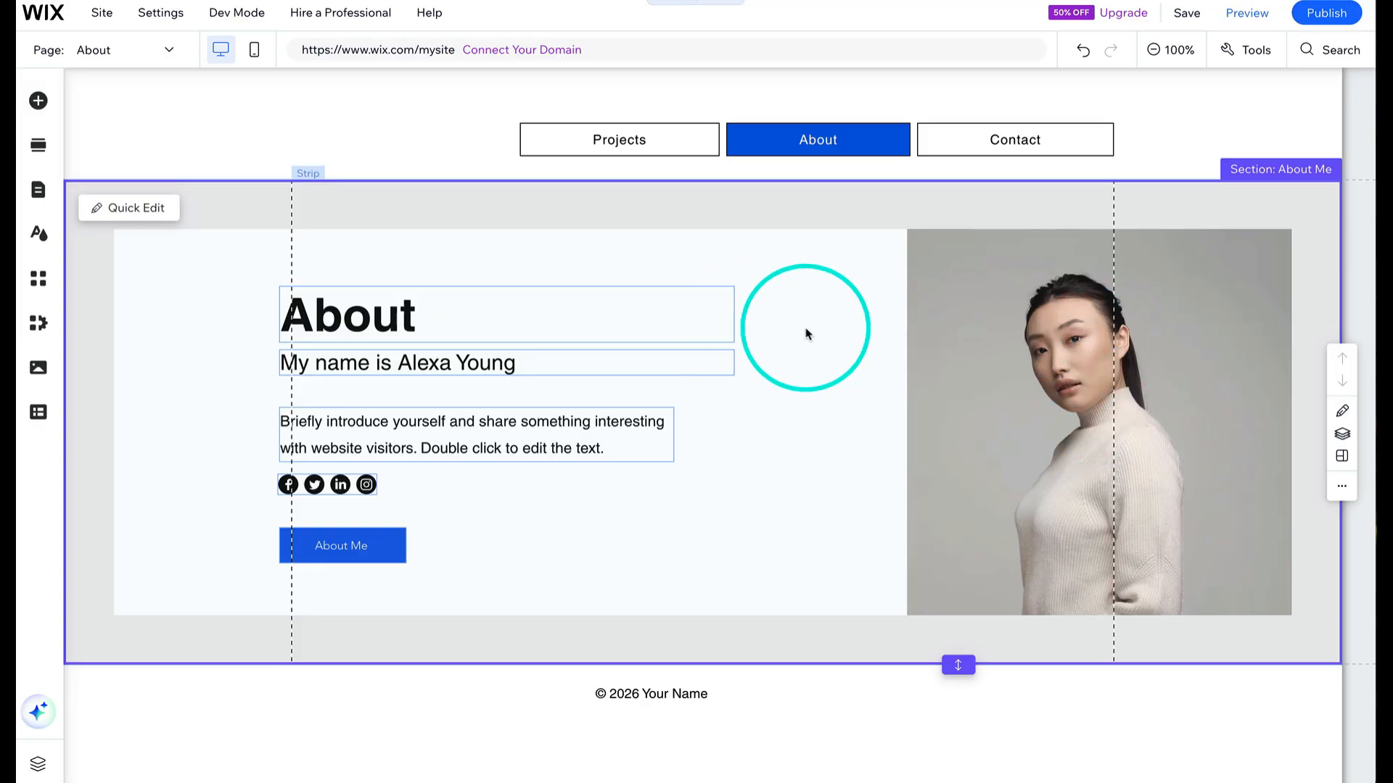
- Link the About Me button to the Contact page, opening in a new window
click(360, 545)
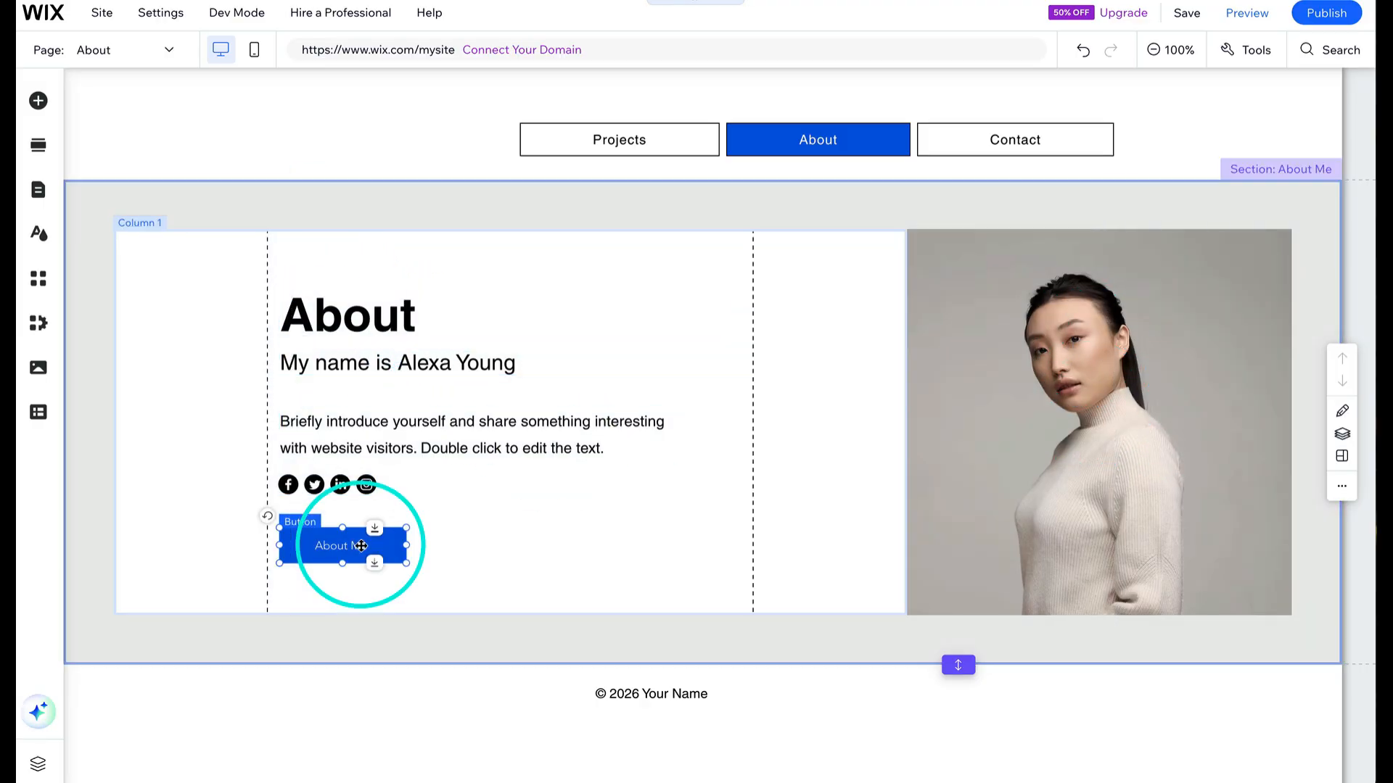
click(465, 489)
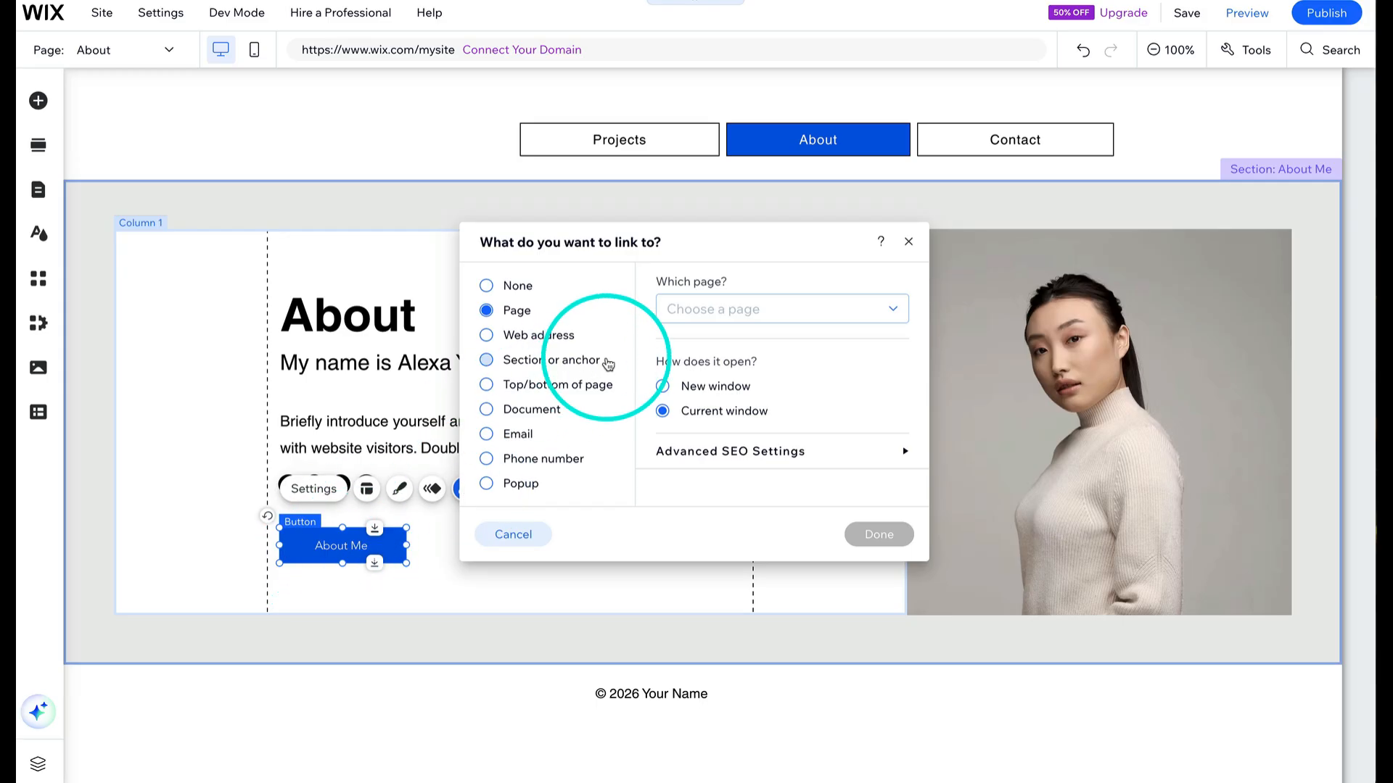
click(724, 310)
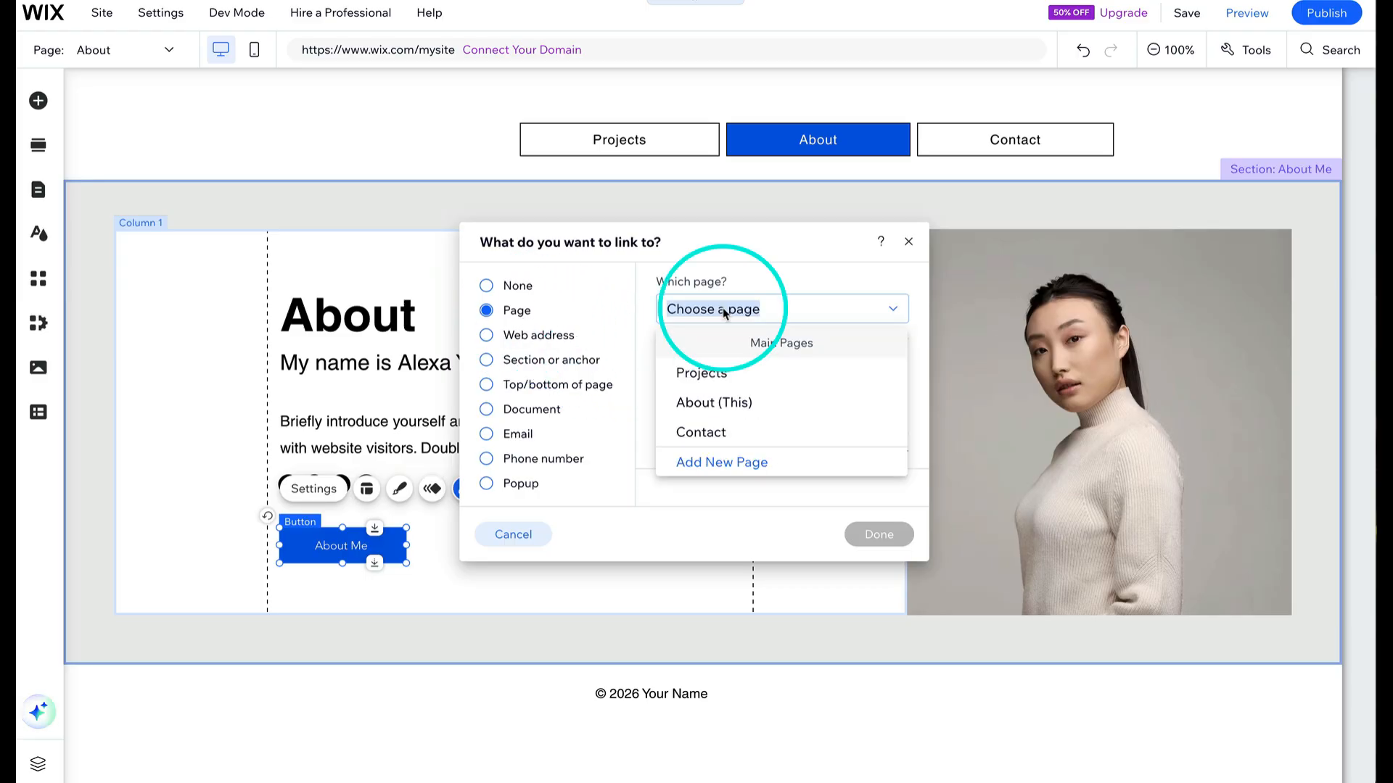
key(Down)
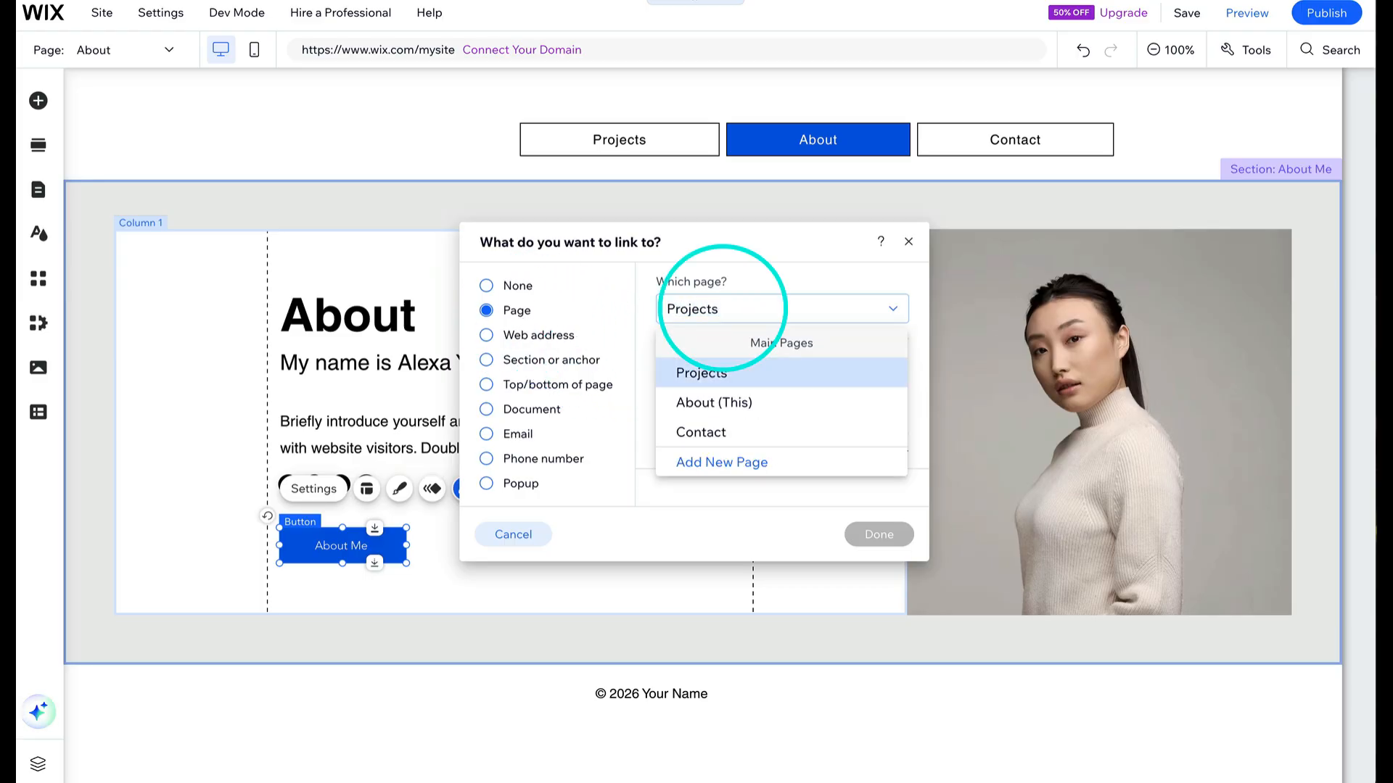
click(783, 445)
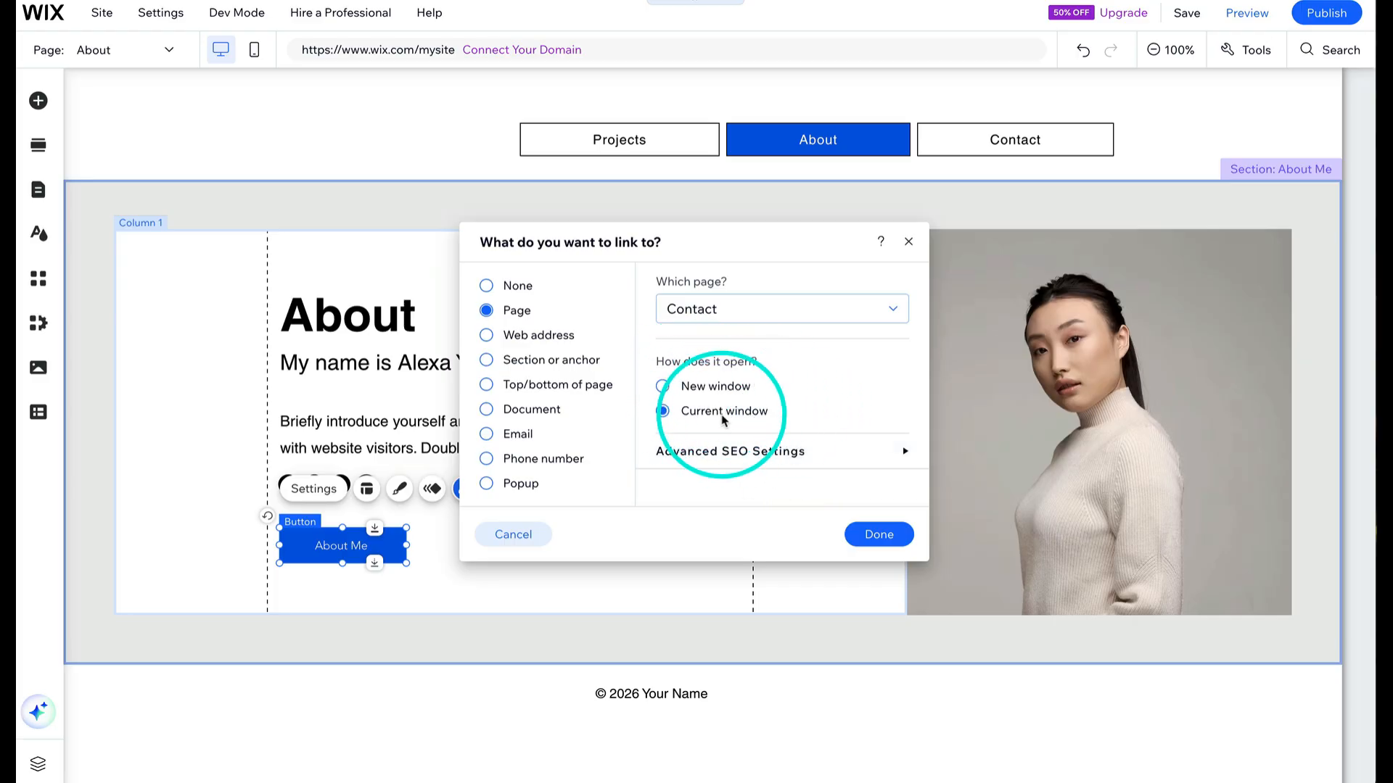
click(671, 386)
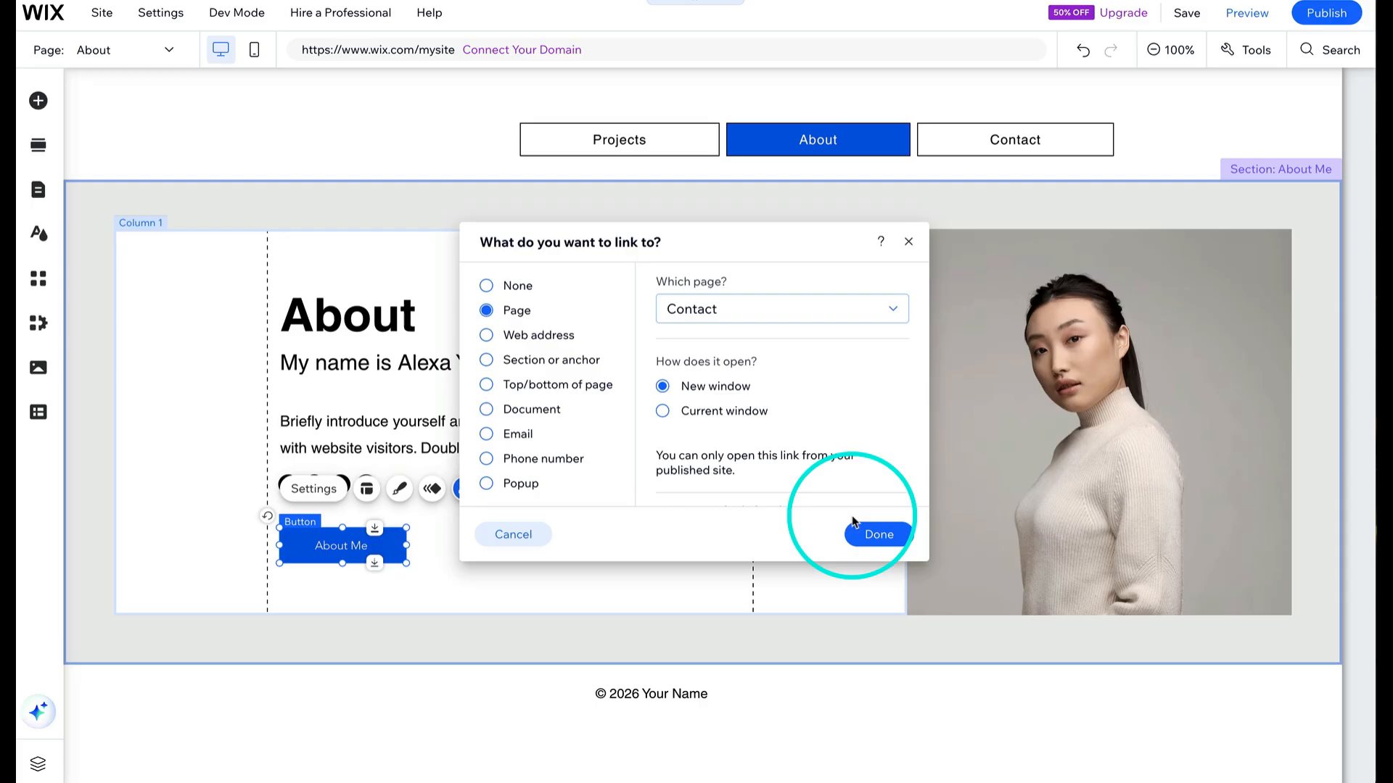
click(879, 537)
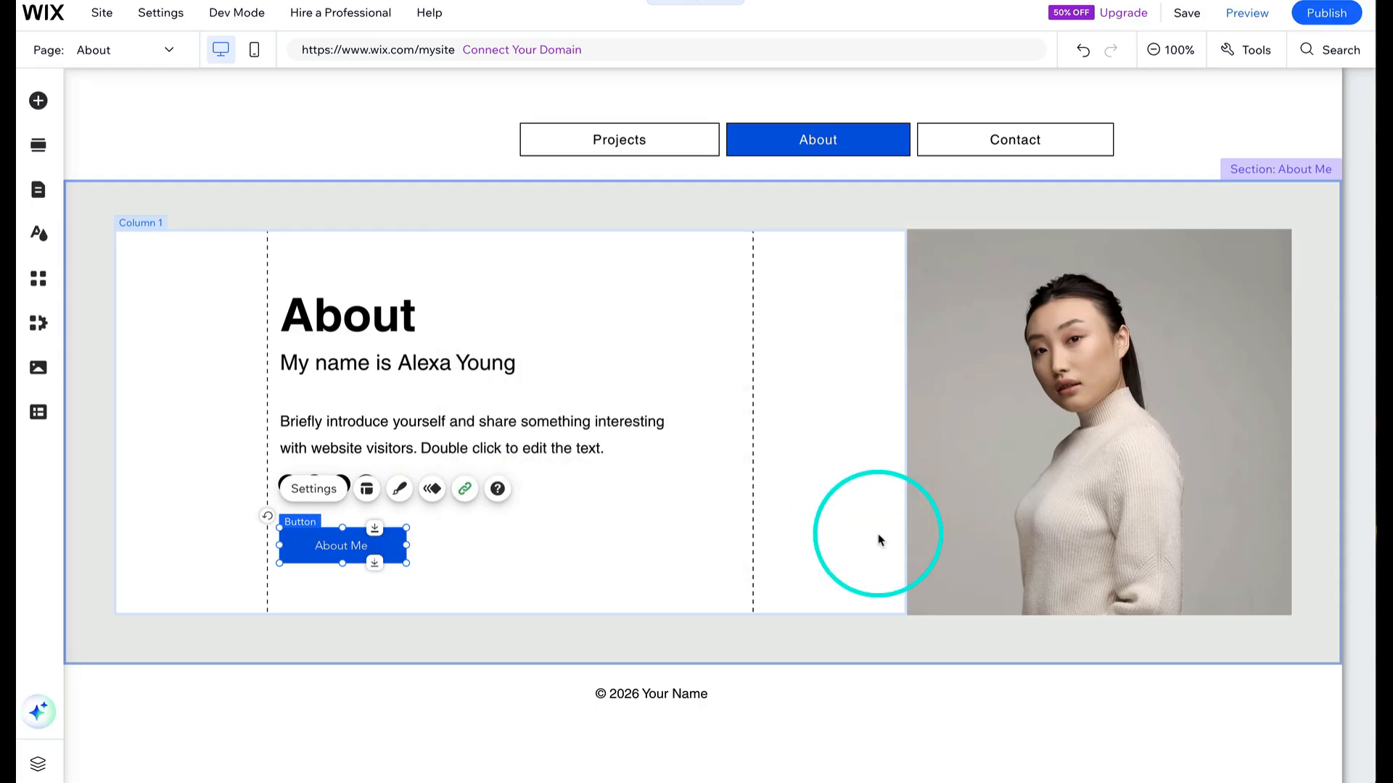
- Change the button's text to Projects in its settings
click(465, 605)
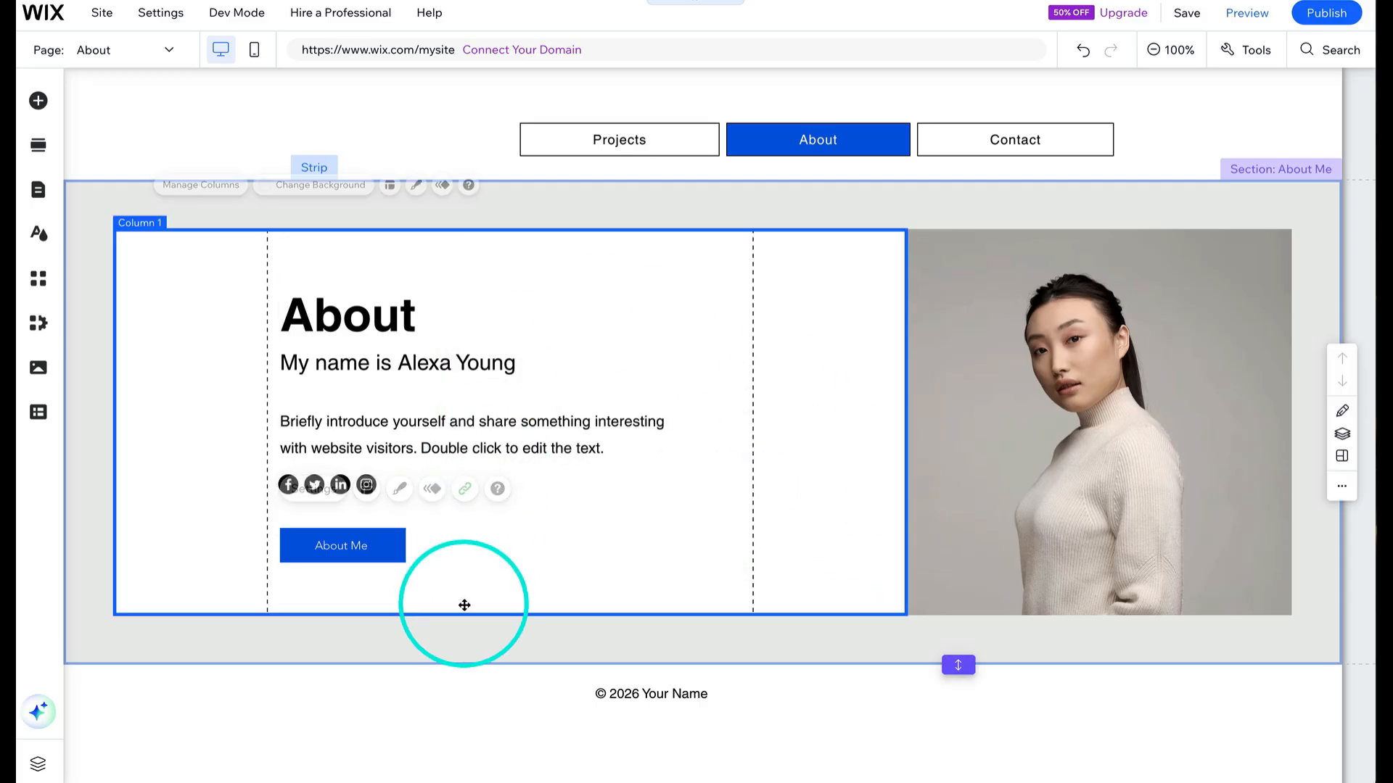
click(348, 551)
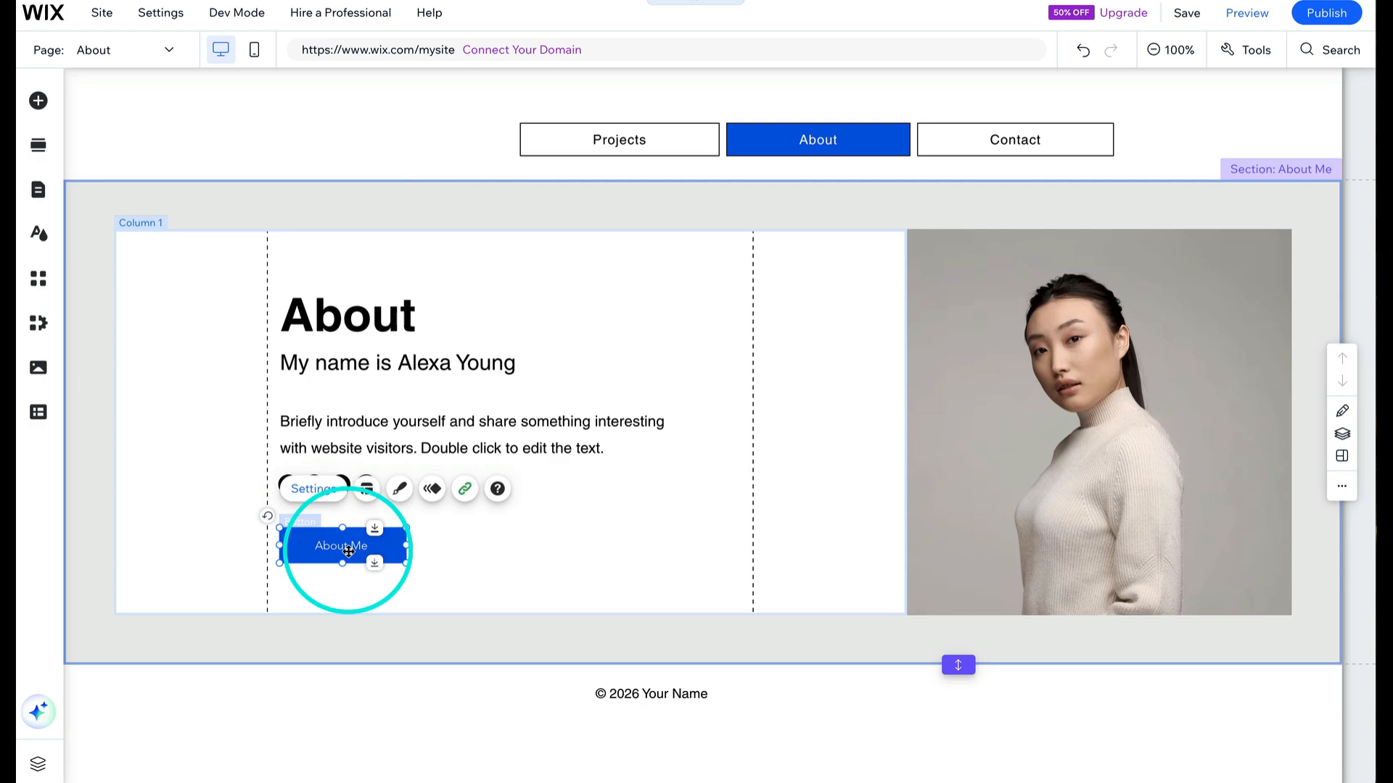
double_click(348, 551)
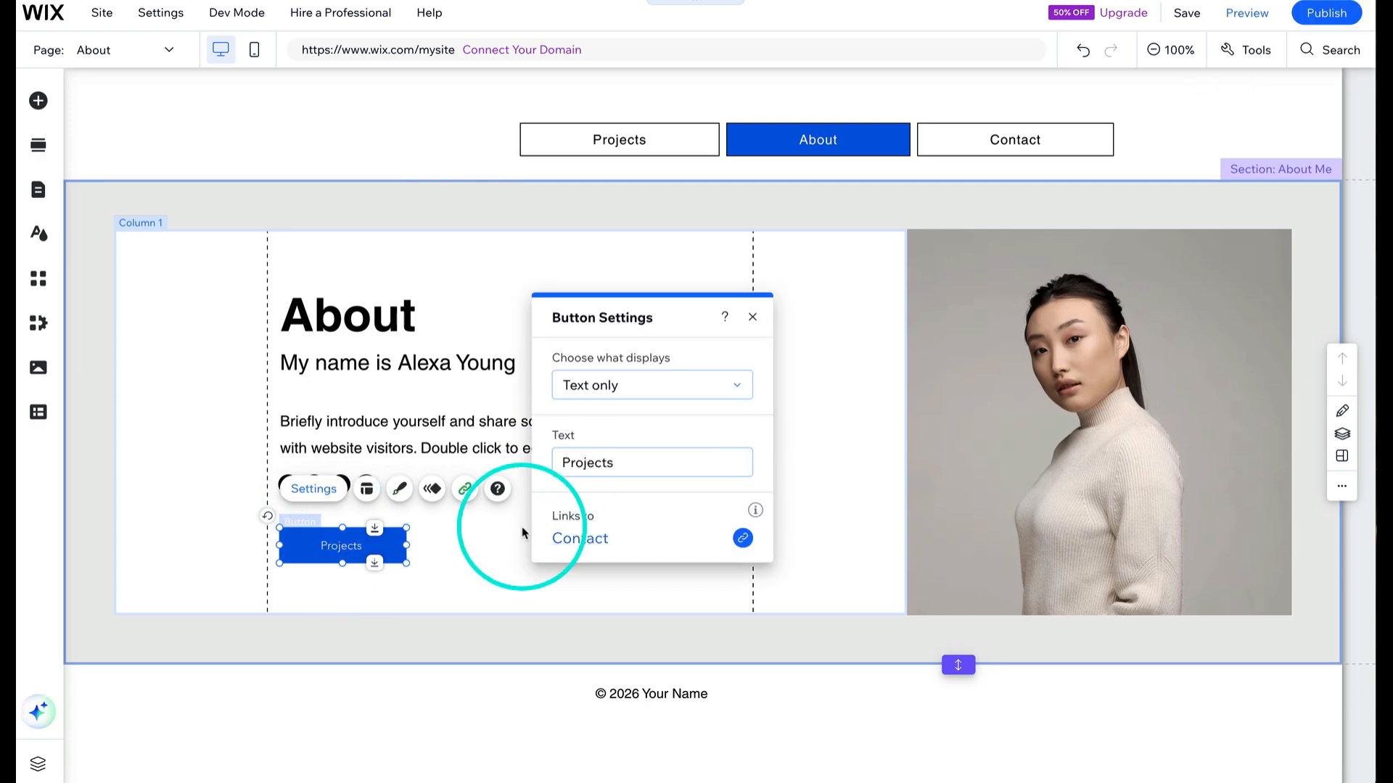
click(423, 592)
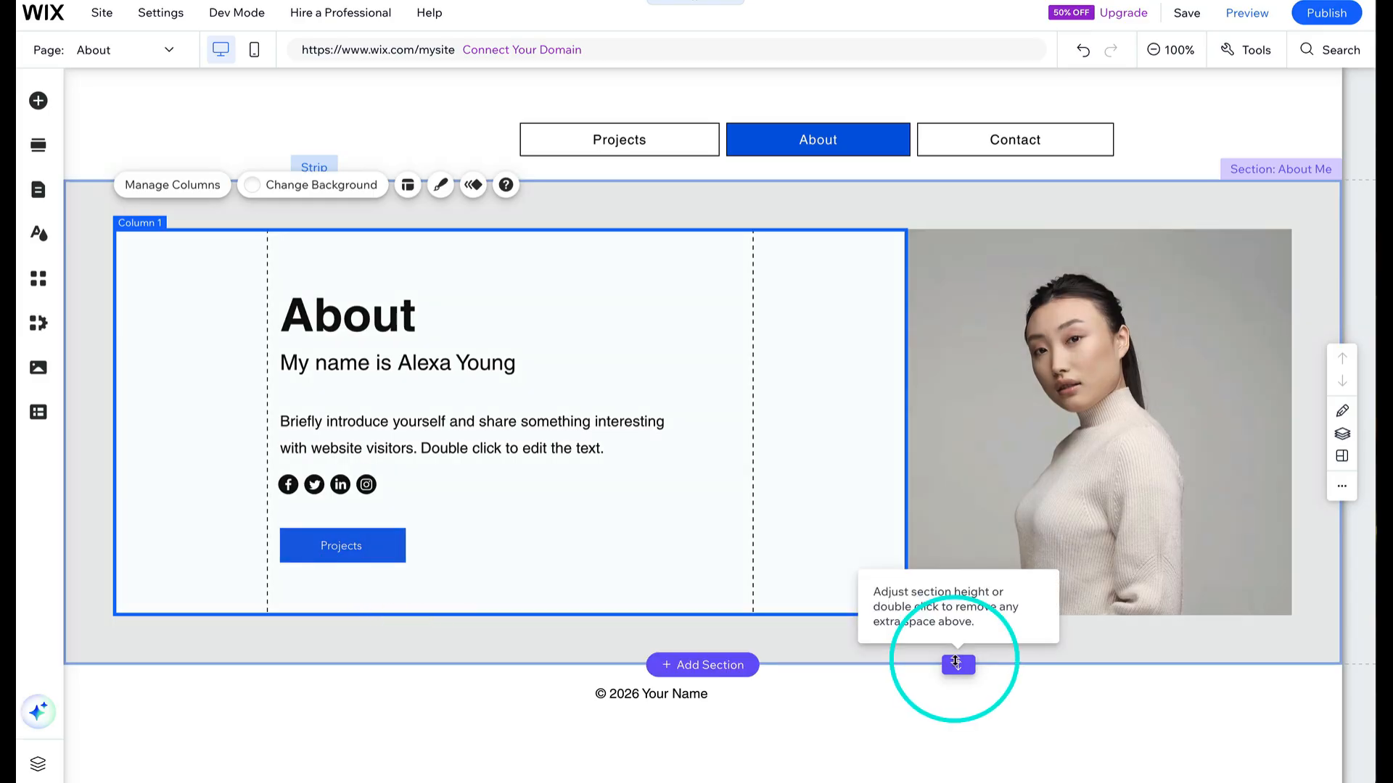
- Increase the About section's height downward
drag(957, 665, 972, 780)
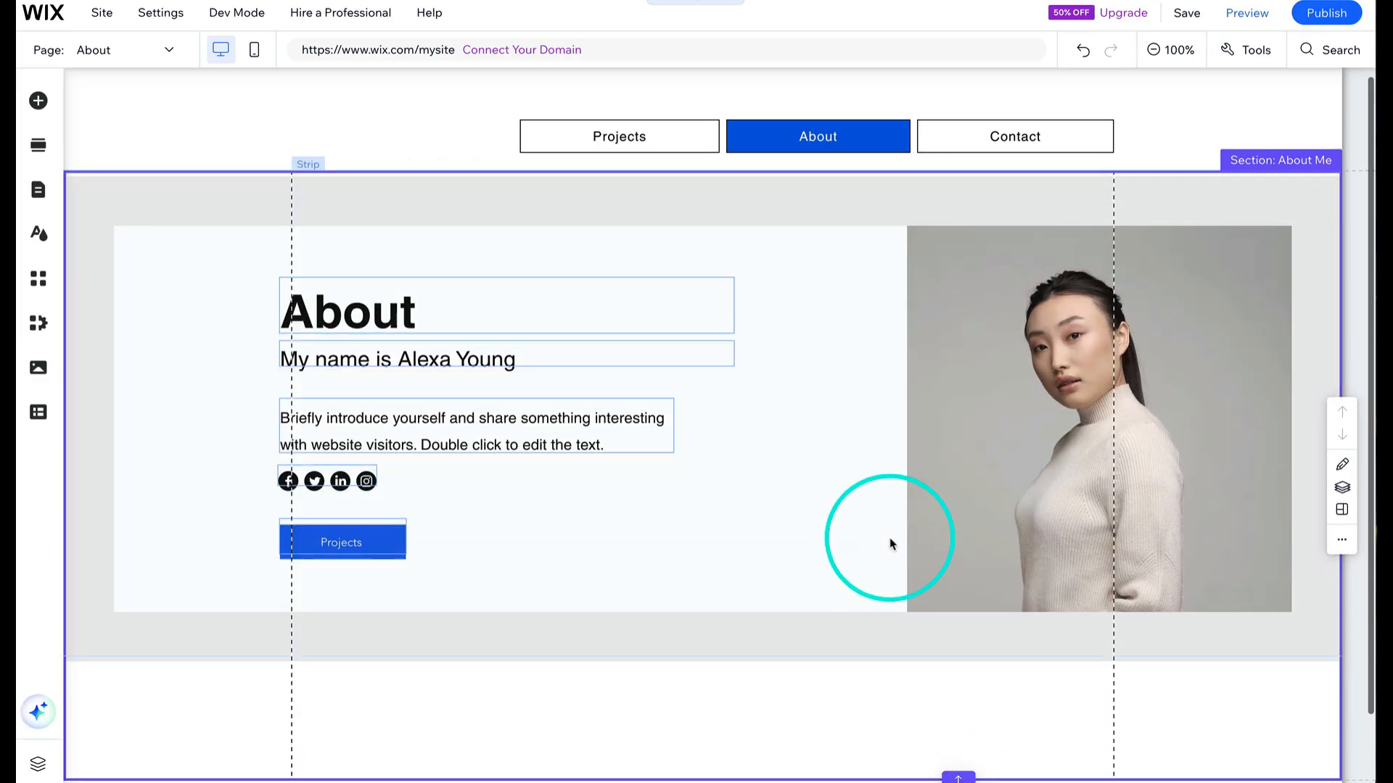
scroll(871, 526, down, 2)
- Extend the strip's text column downward and move the Projects button to the bottom of that column
click(805, 466)
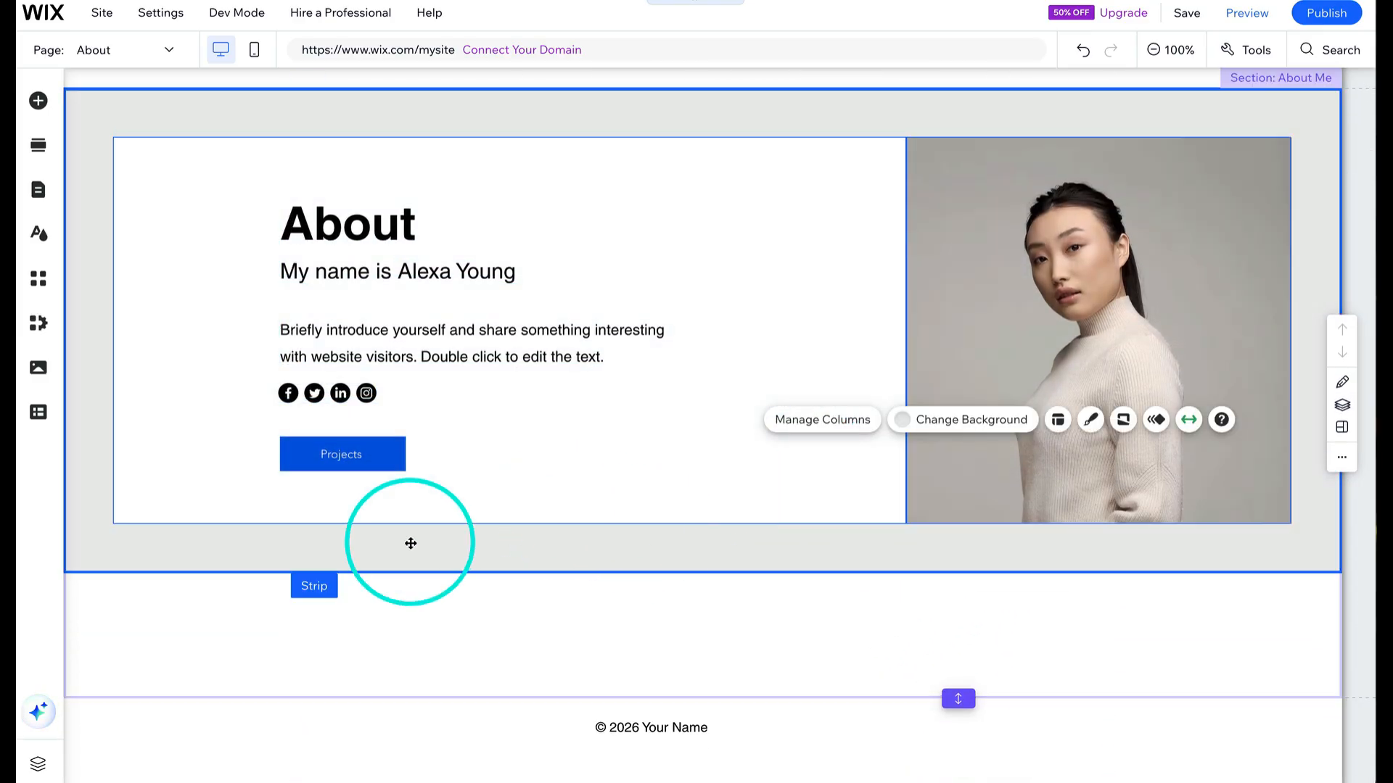
drag(333, 574, 333, 718)
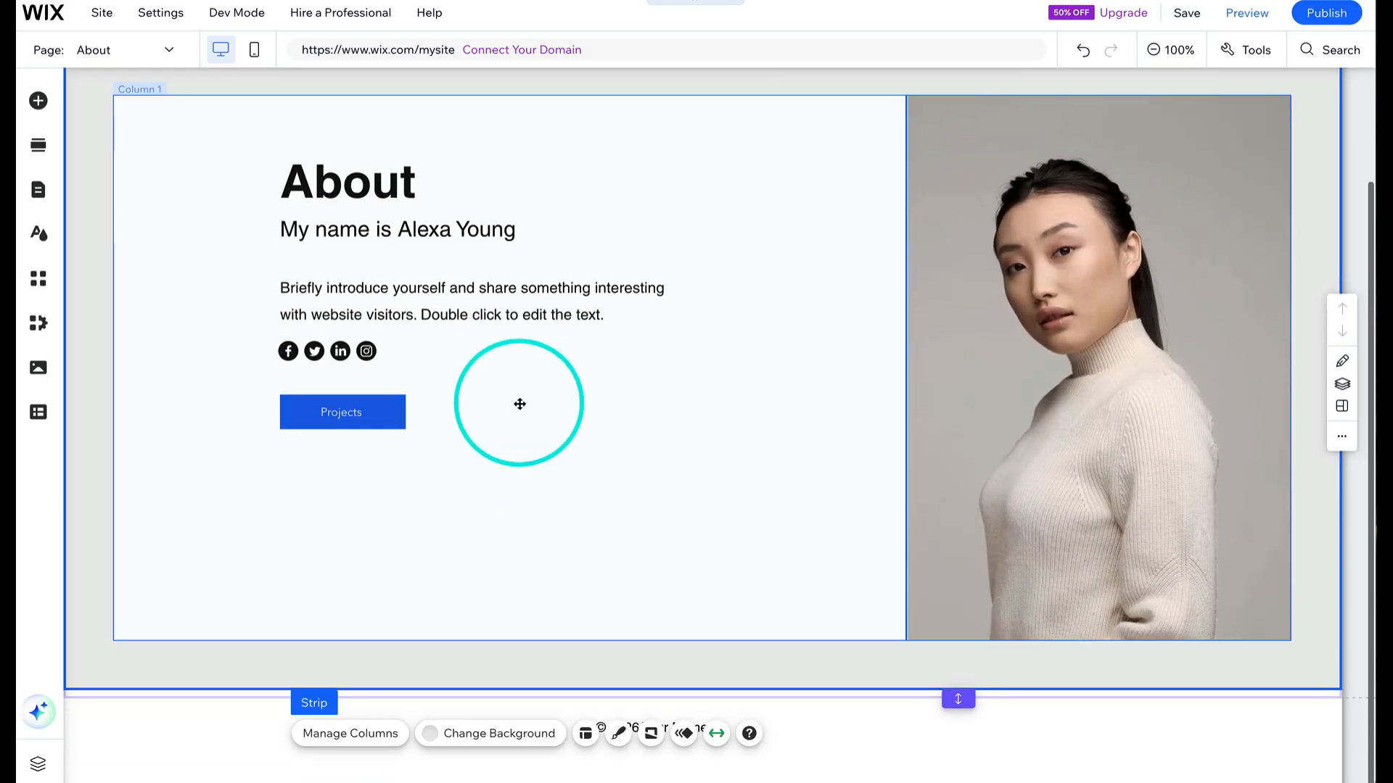
drag(359, 411, 368, 602)
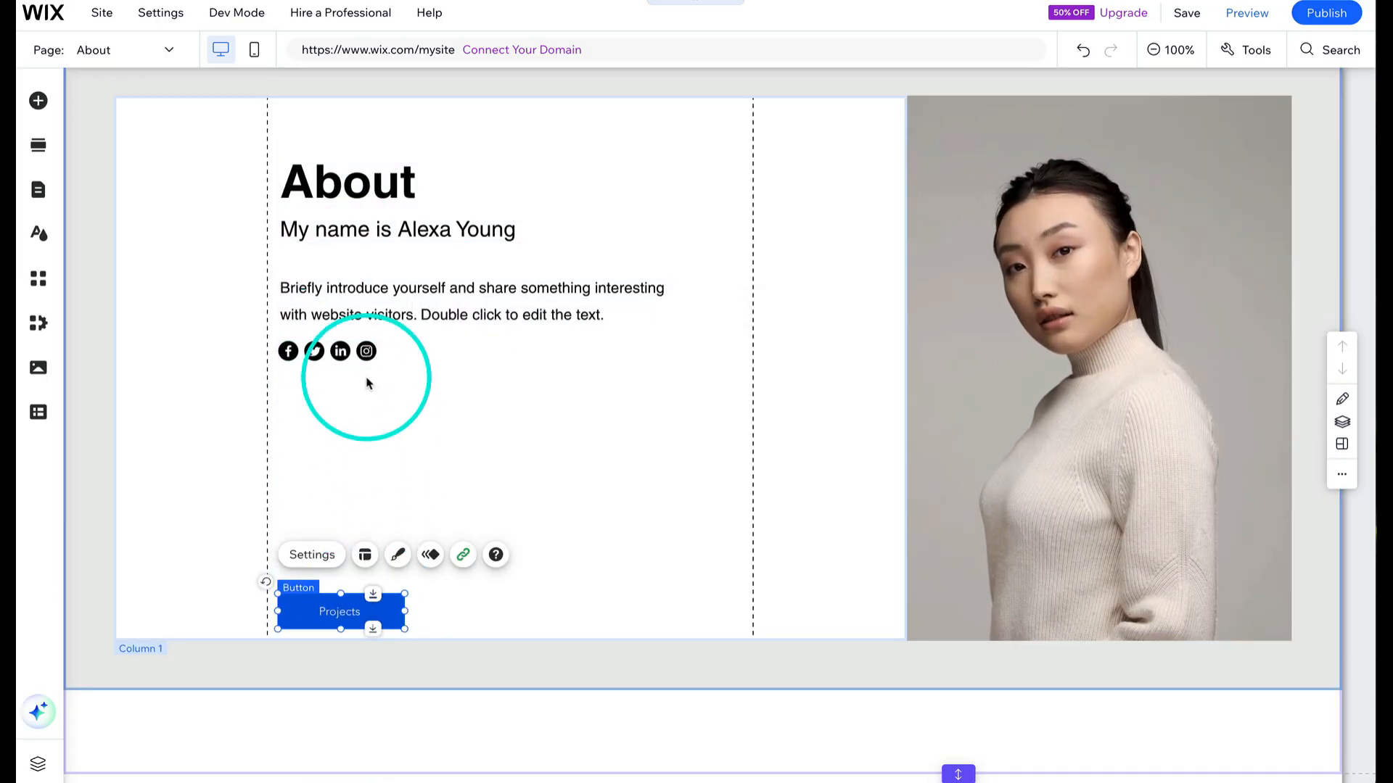
- Move the social media icons out of the About column and place them in the footer below the copyright text
drag(367, 351, 368, 580)
scroll(541, 473, down, 1)
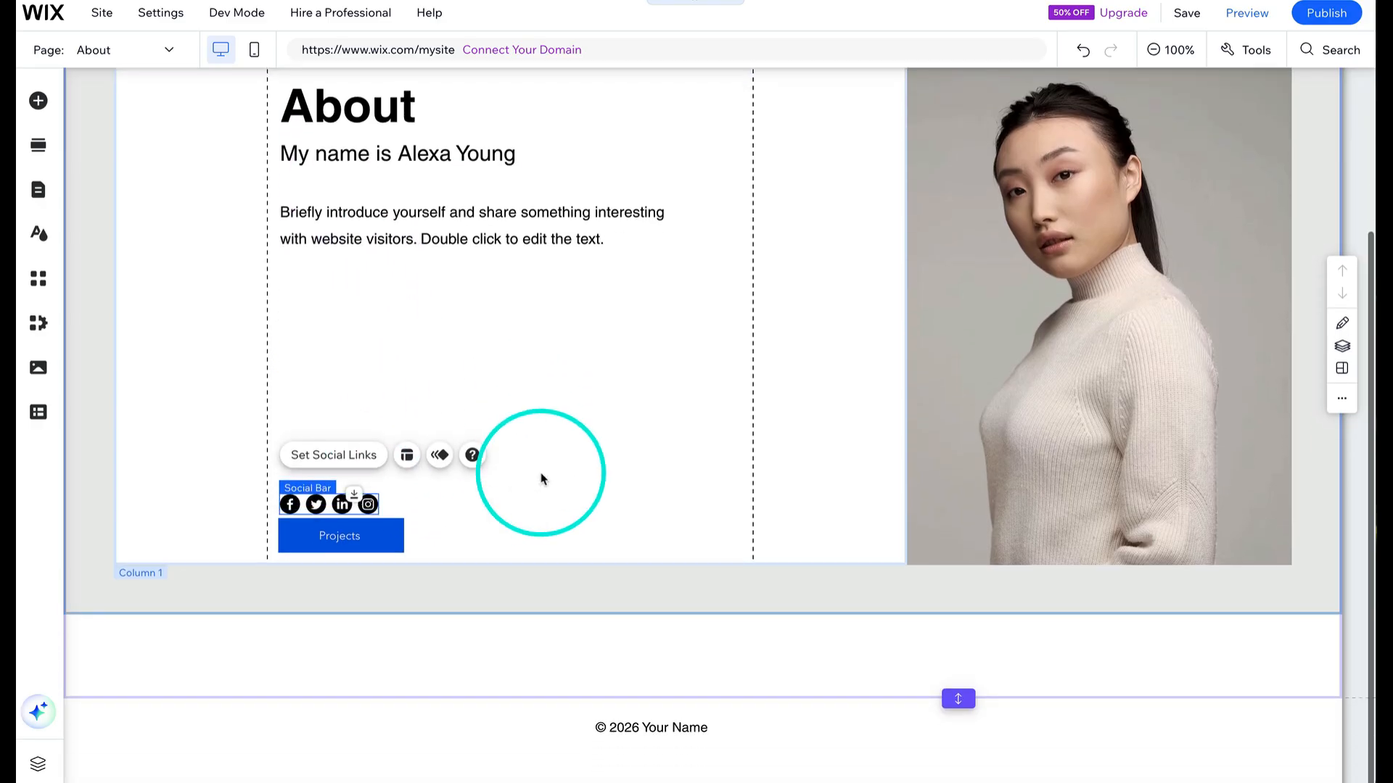
drag(367, 502, 499, 508)
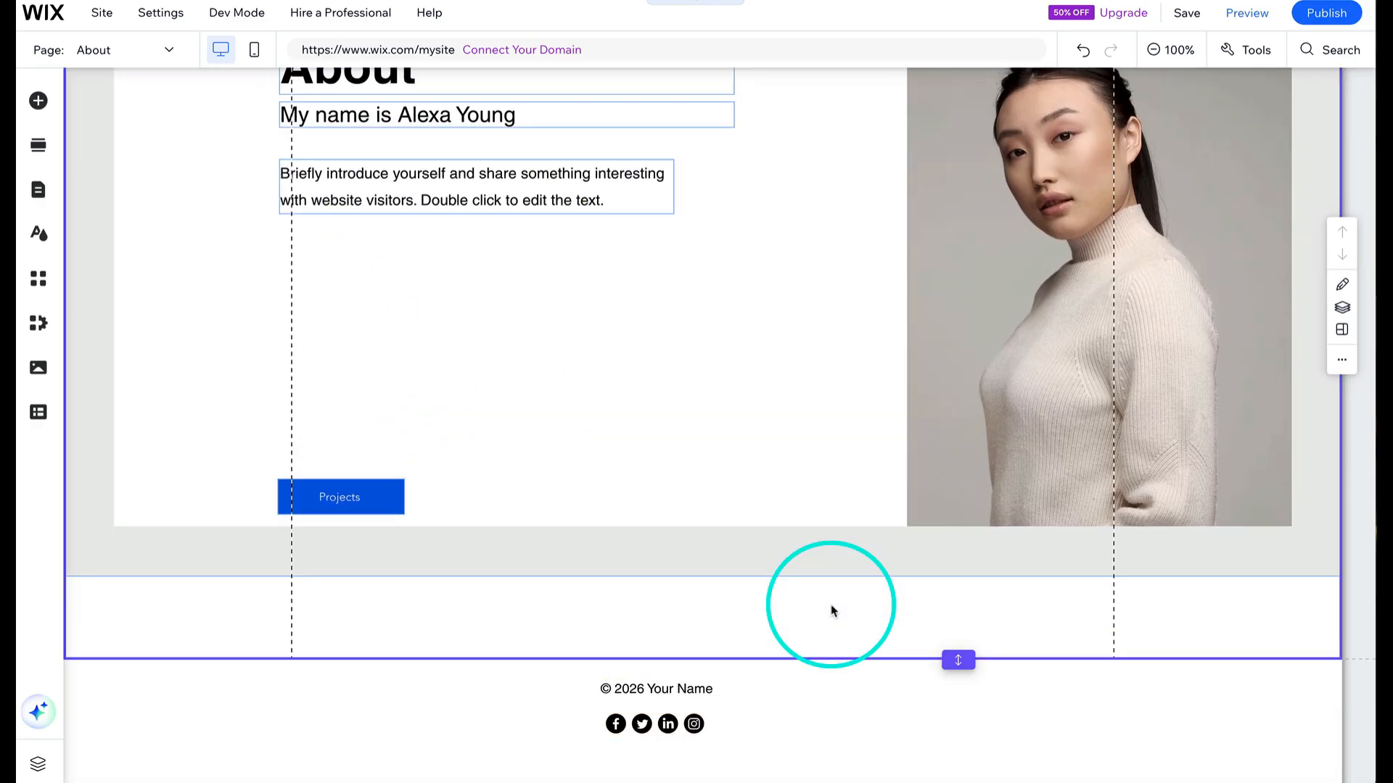
scroll(601, 466, up, 3)
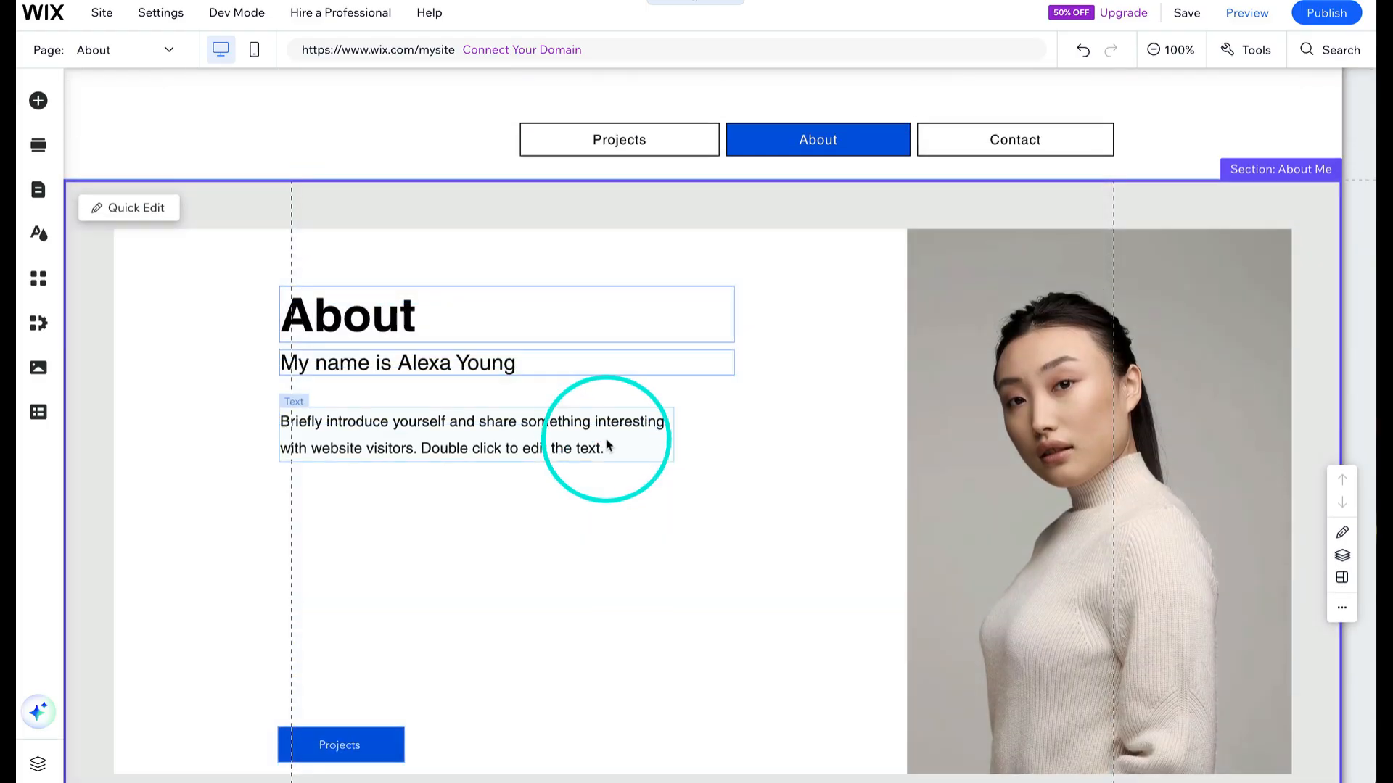
- Narrow the header menu from its left edge so it sits toward the right of the header
click(607, 441)
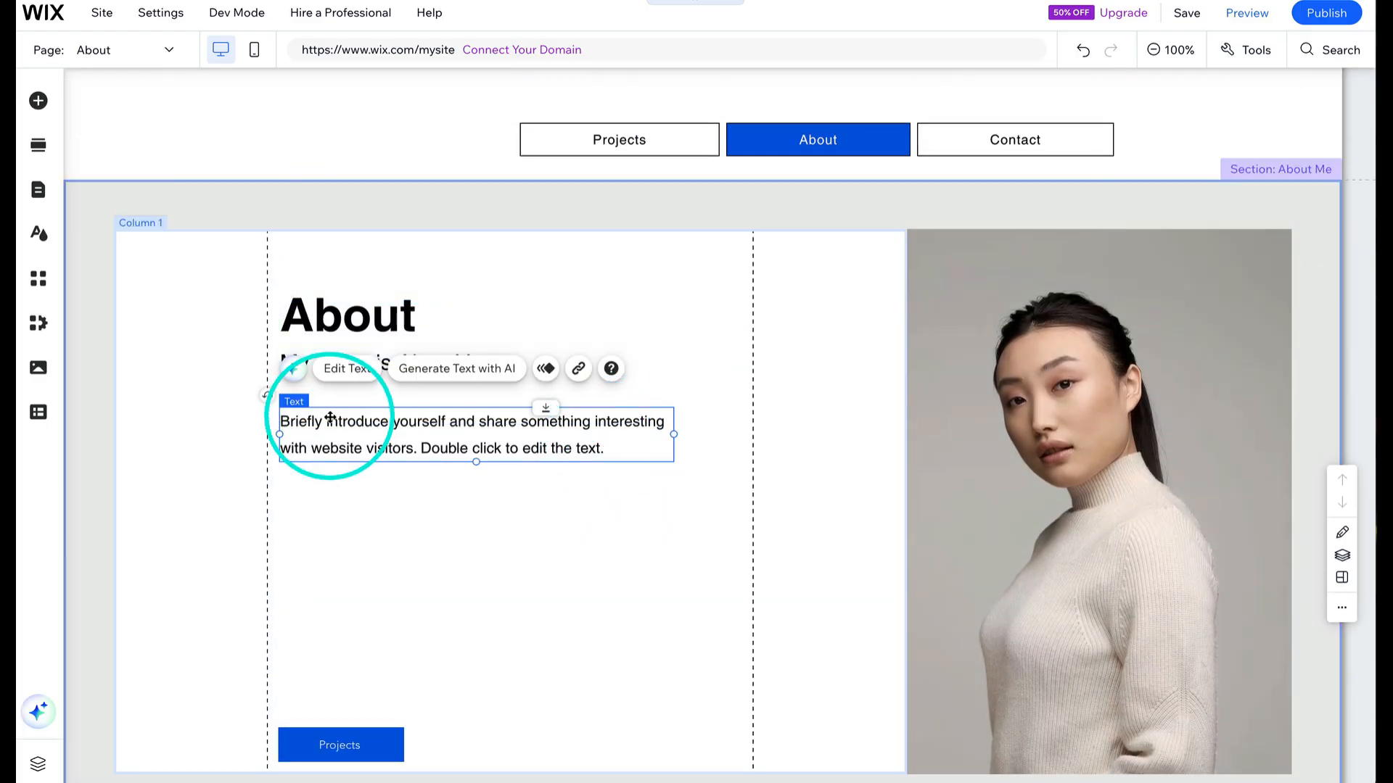
click(675, 271)
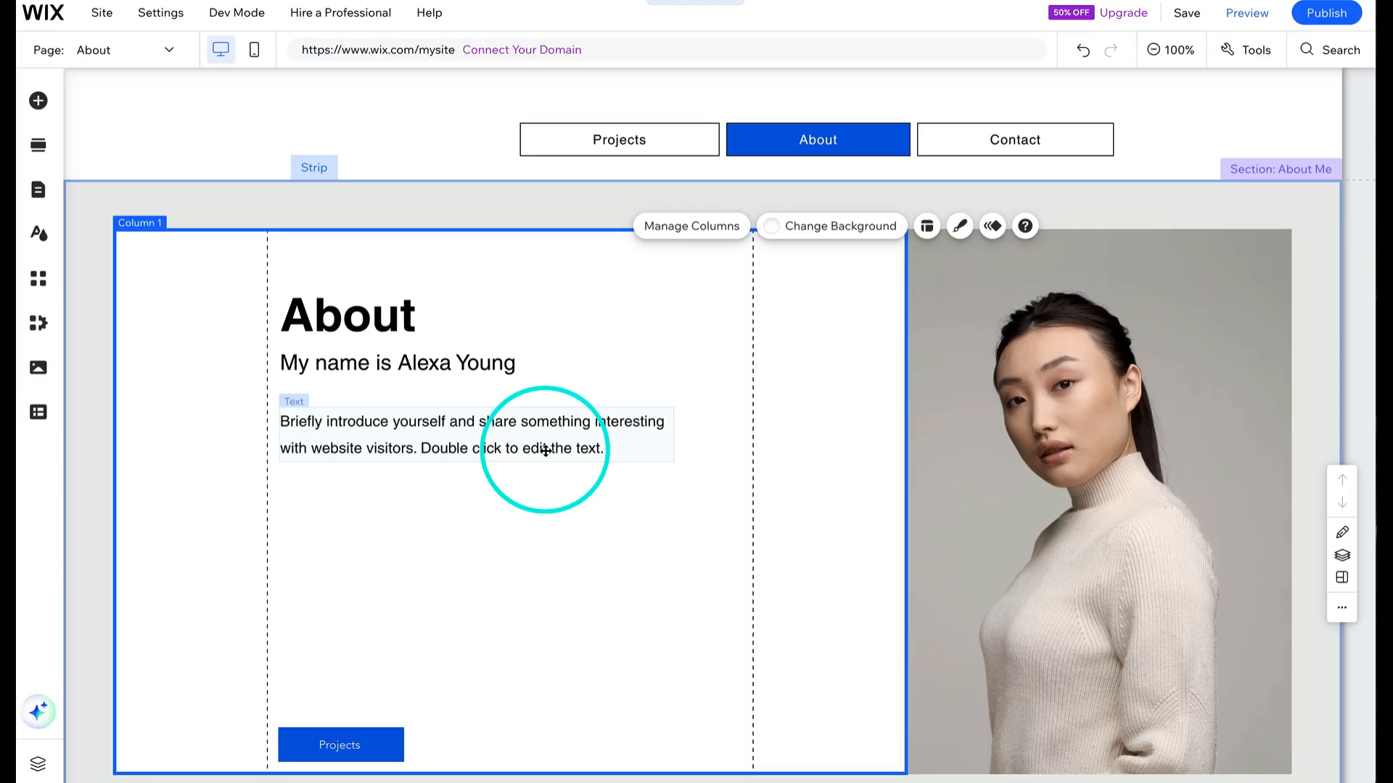
drag(519, 139, 765, 137)
click(356, 314)
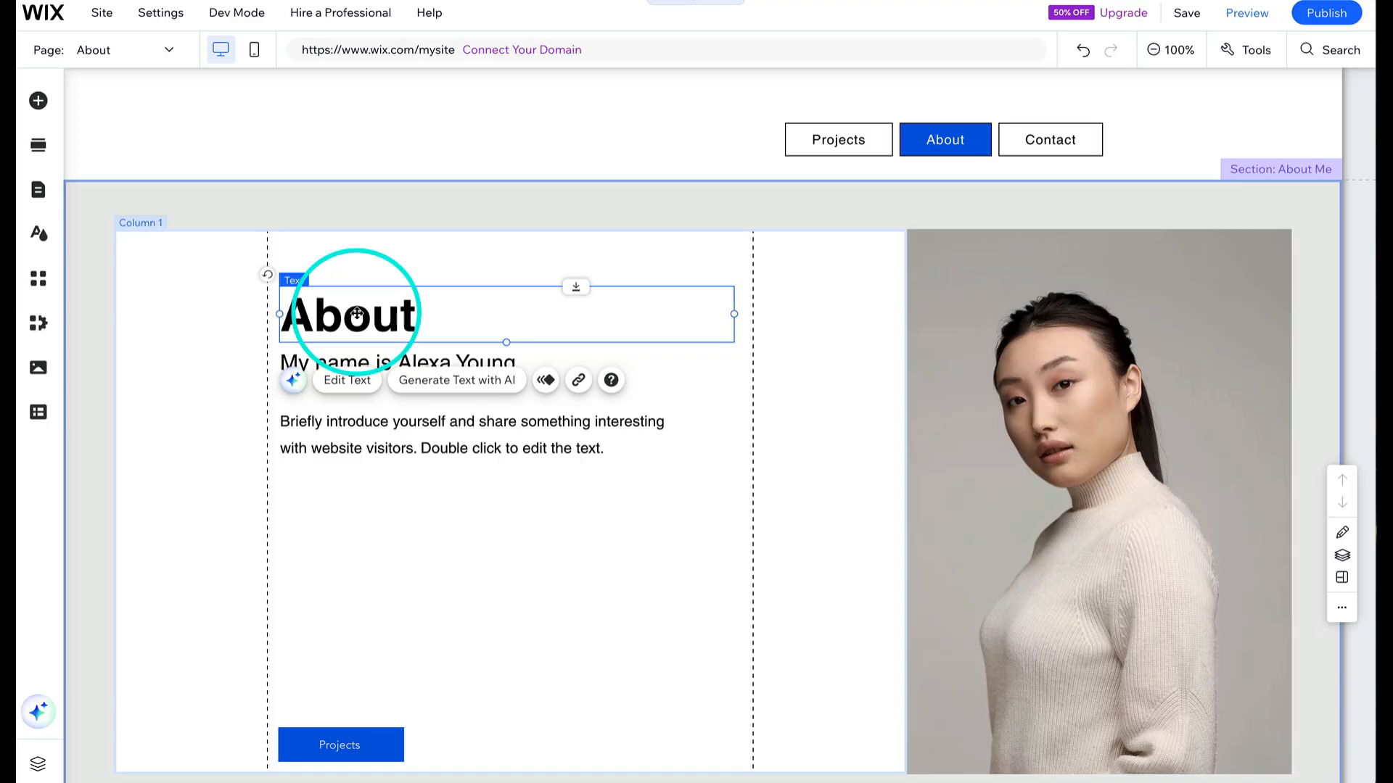
click(356, 118)
key(ctrl+v)
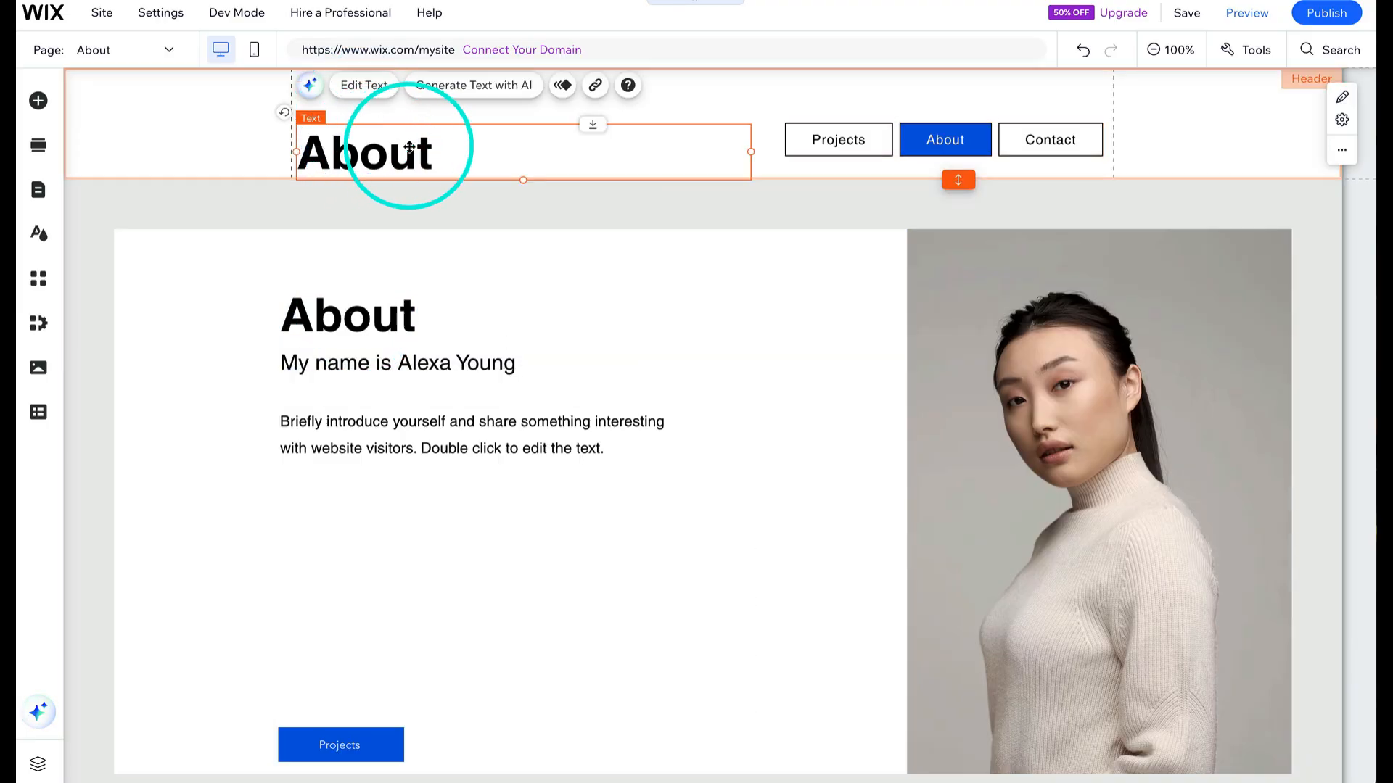
key(Delete)
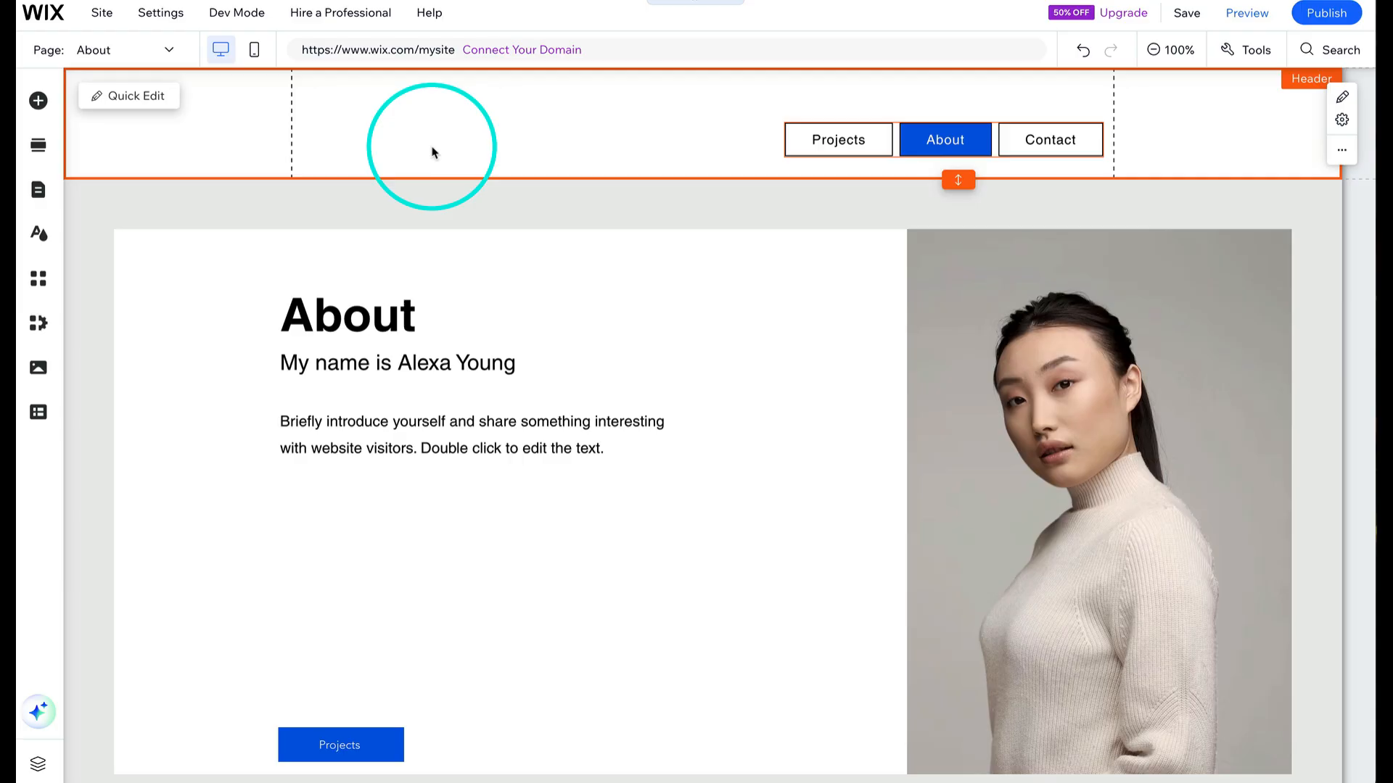
- Add a Heading 1 text to the header and change its text to Name | Skill
click(39, 101)
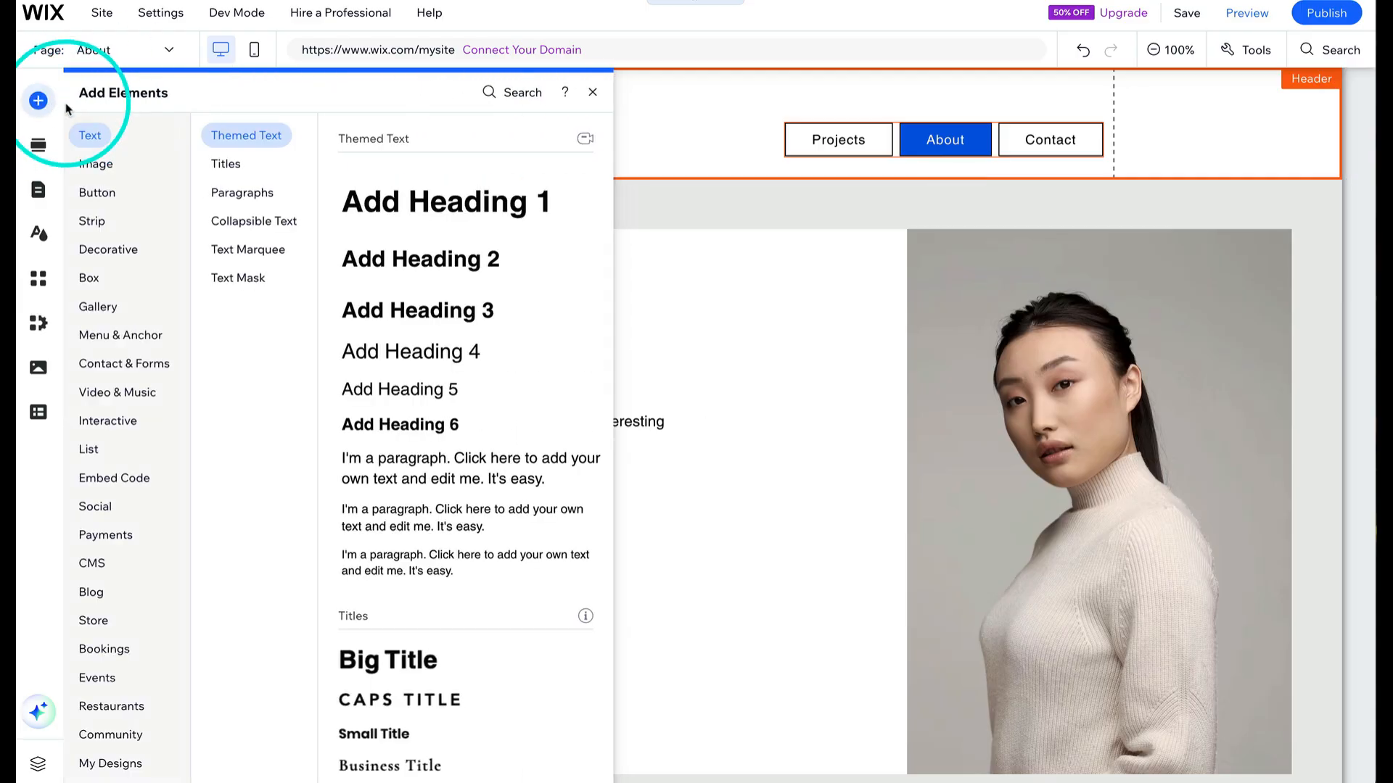
drag(393, 202, 399, 140)
double_click(398, 139)
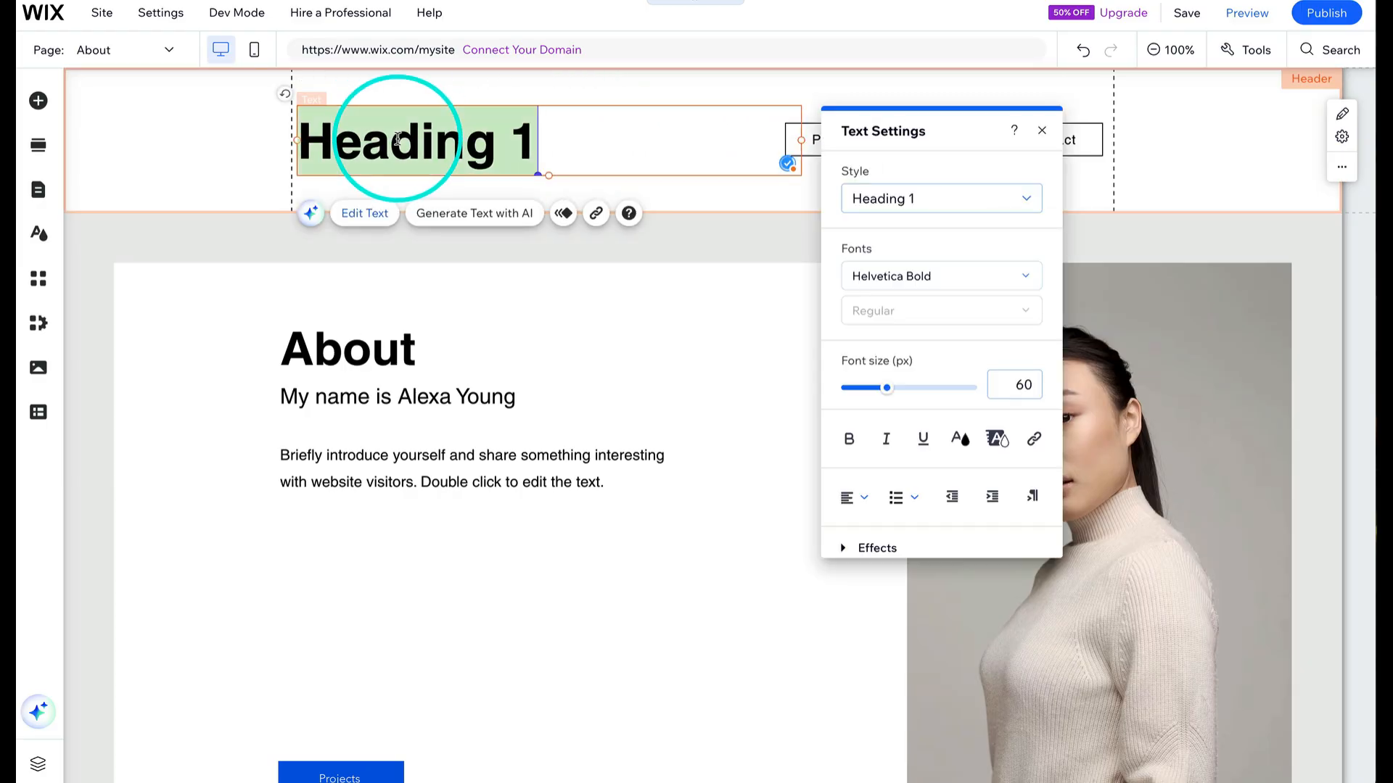
text(Name |)
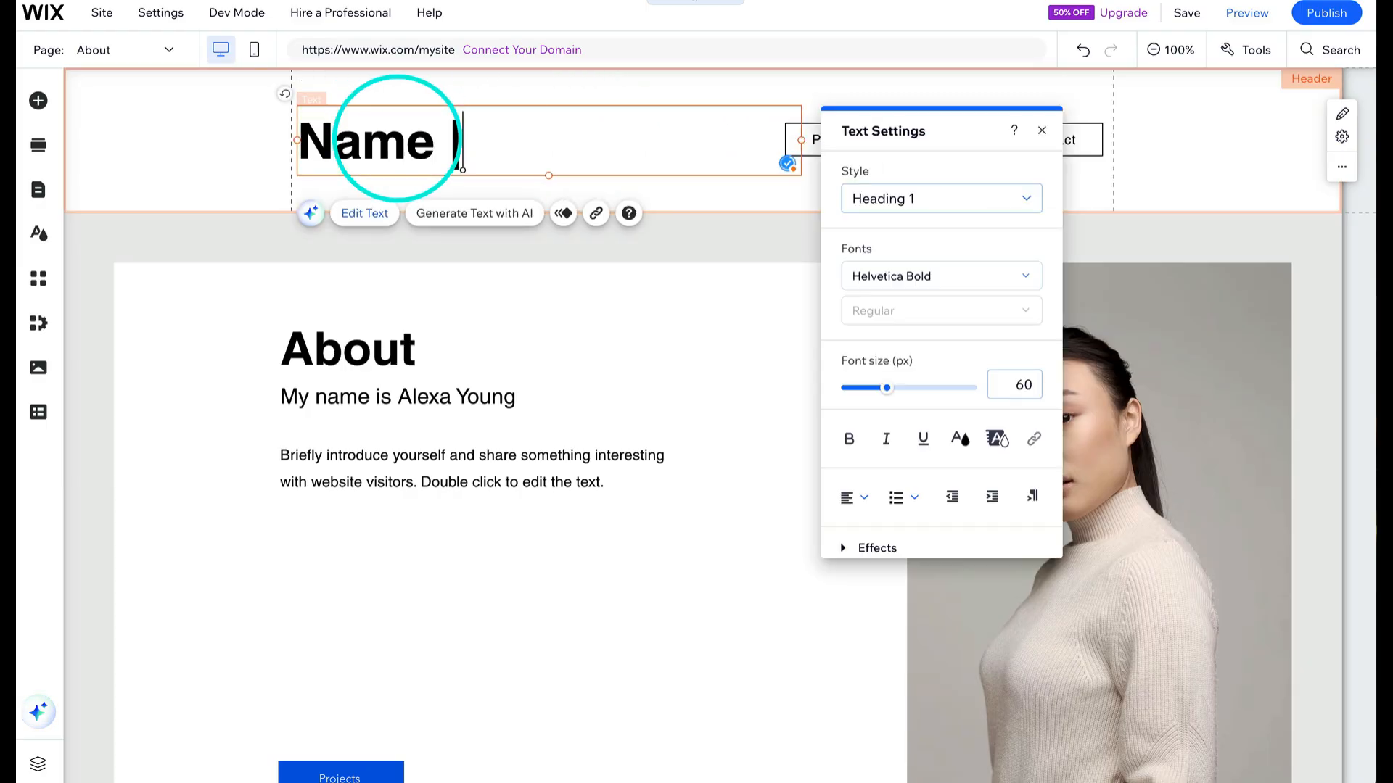
text( Sk)
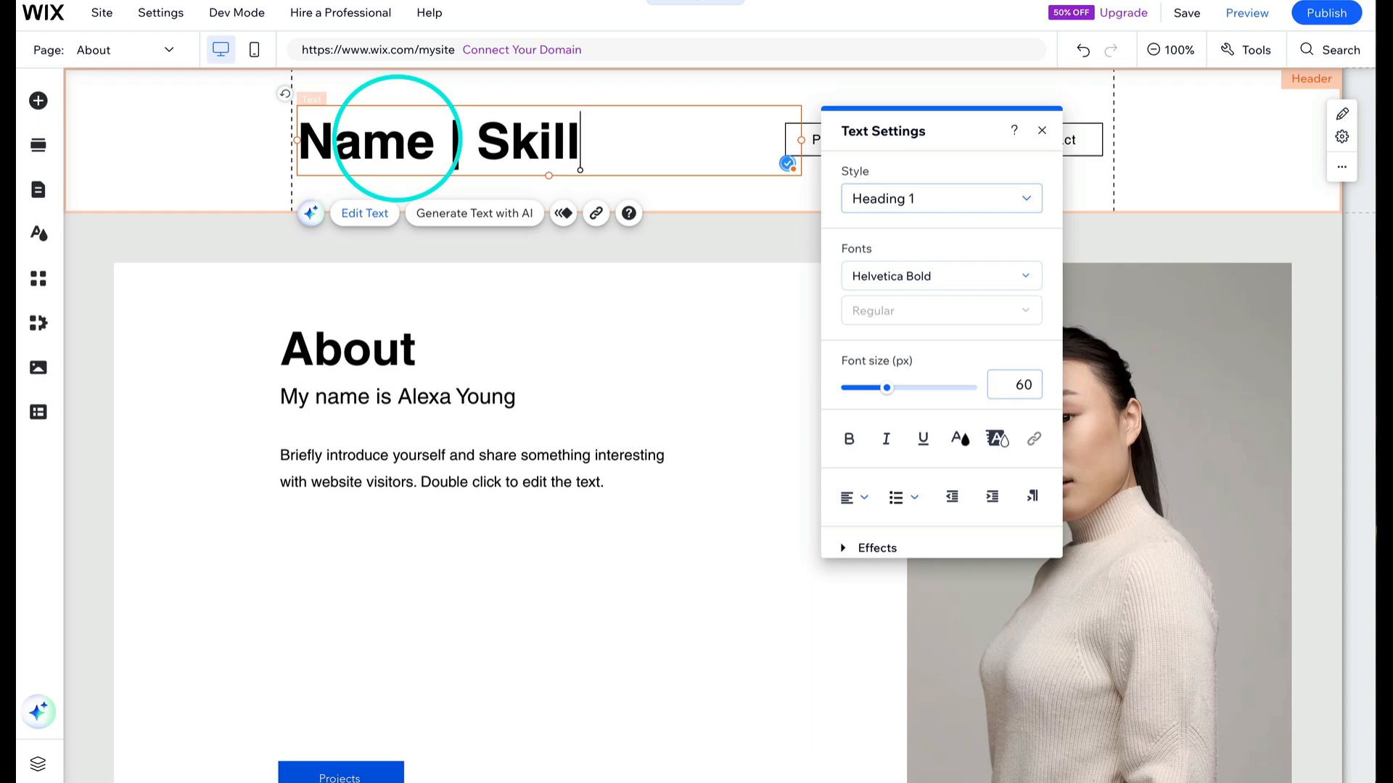
text(ill)
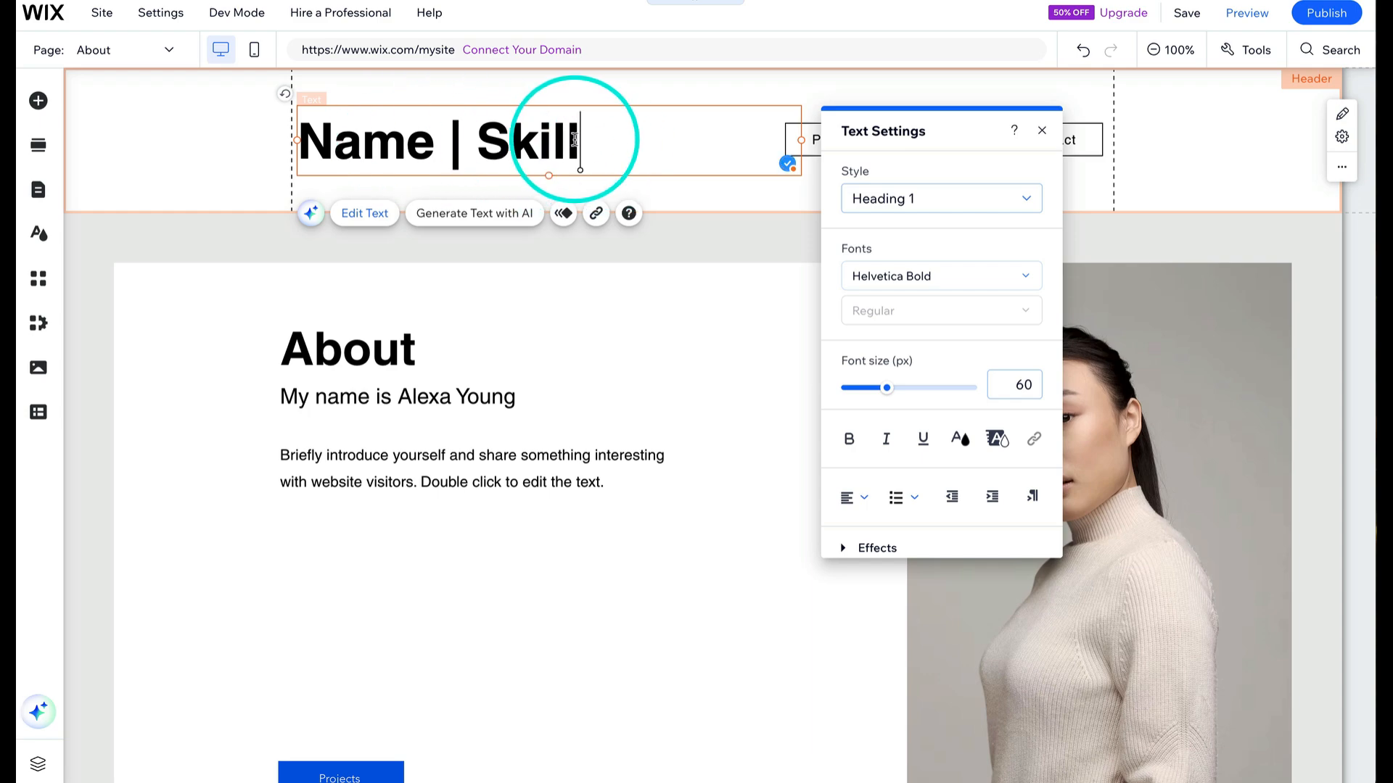
- Set the header heading's font size to 40 px and save the Heading 1 style to the theme
drag(574, 139, 296, 143)
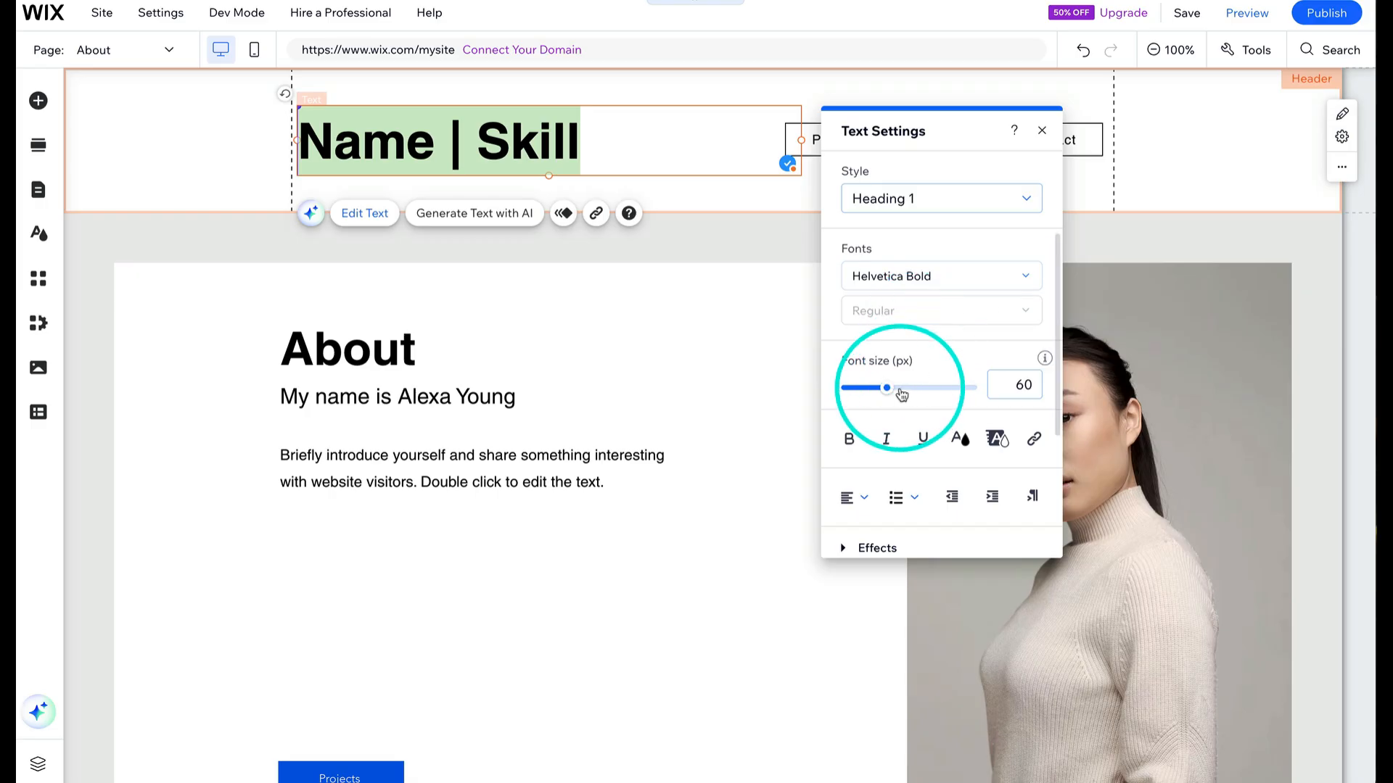
drag(901, 394, 870, 390)
click(1012, 177)
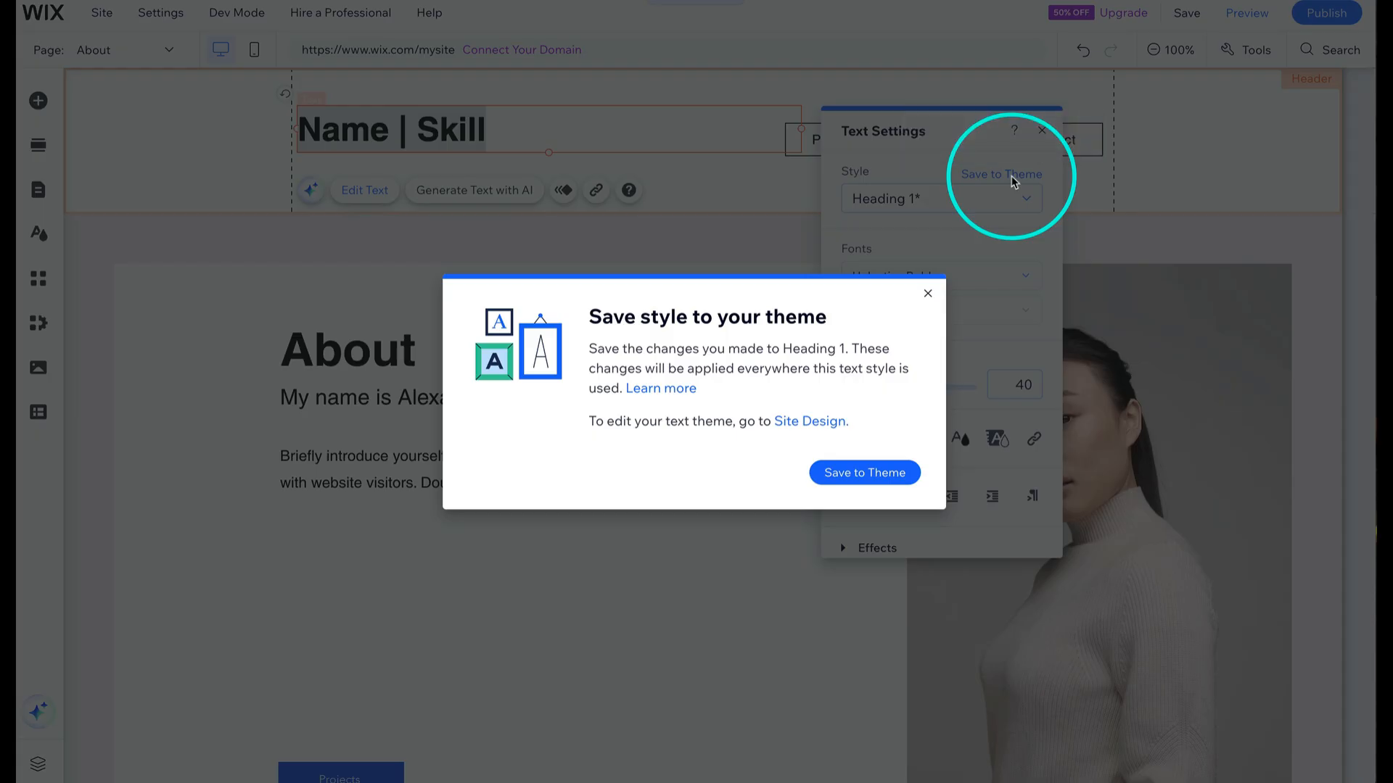
click(874, 472)
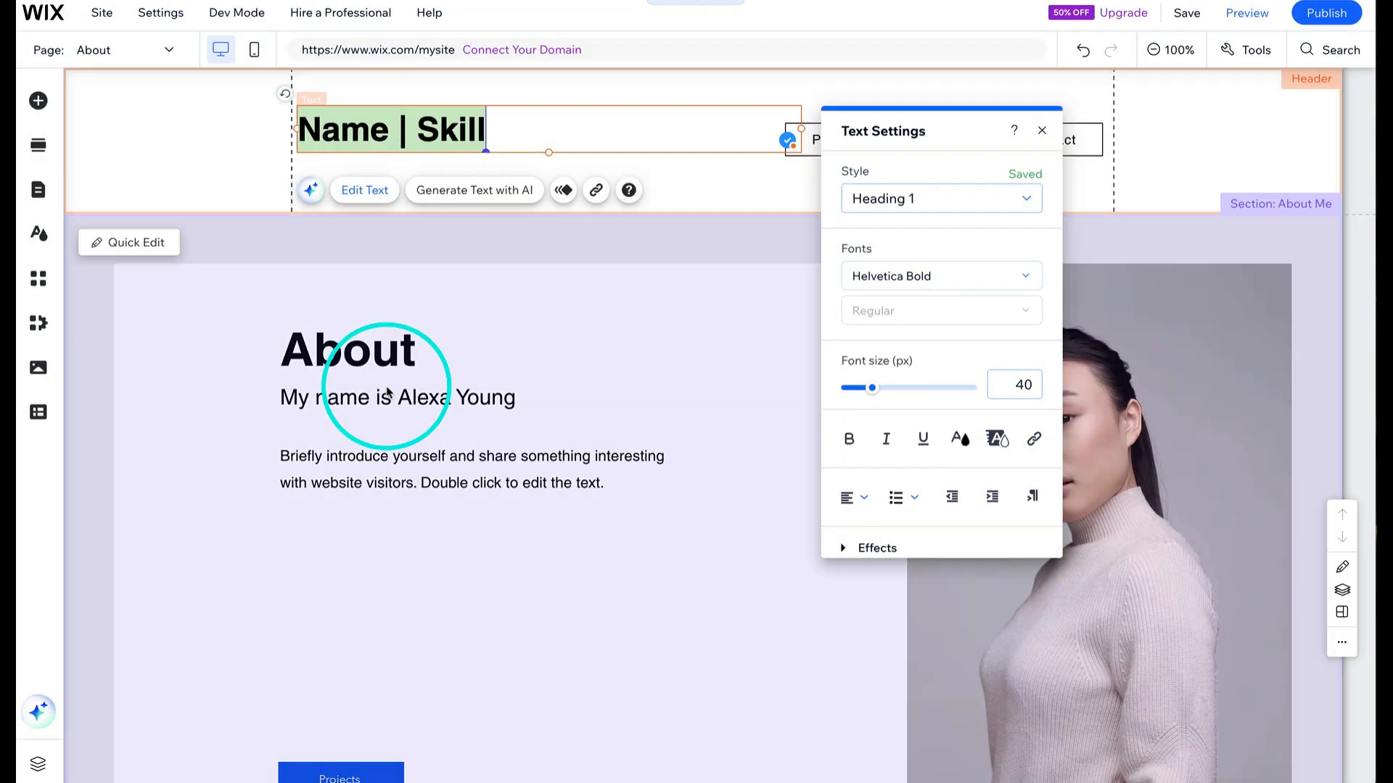
- Inspect the About heading's text style options in its text settings
click(384, 366)
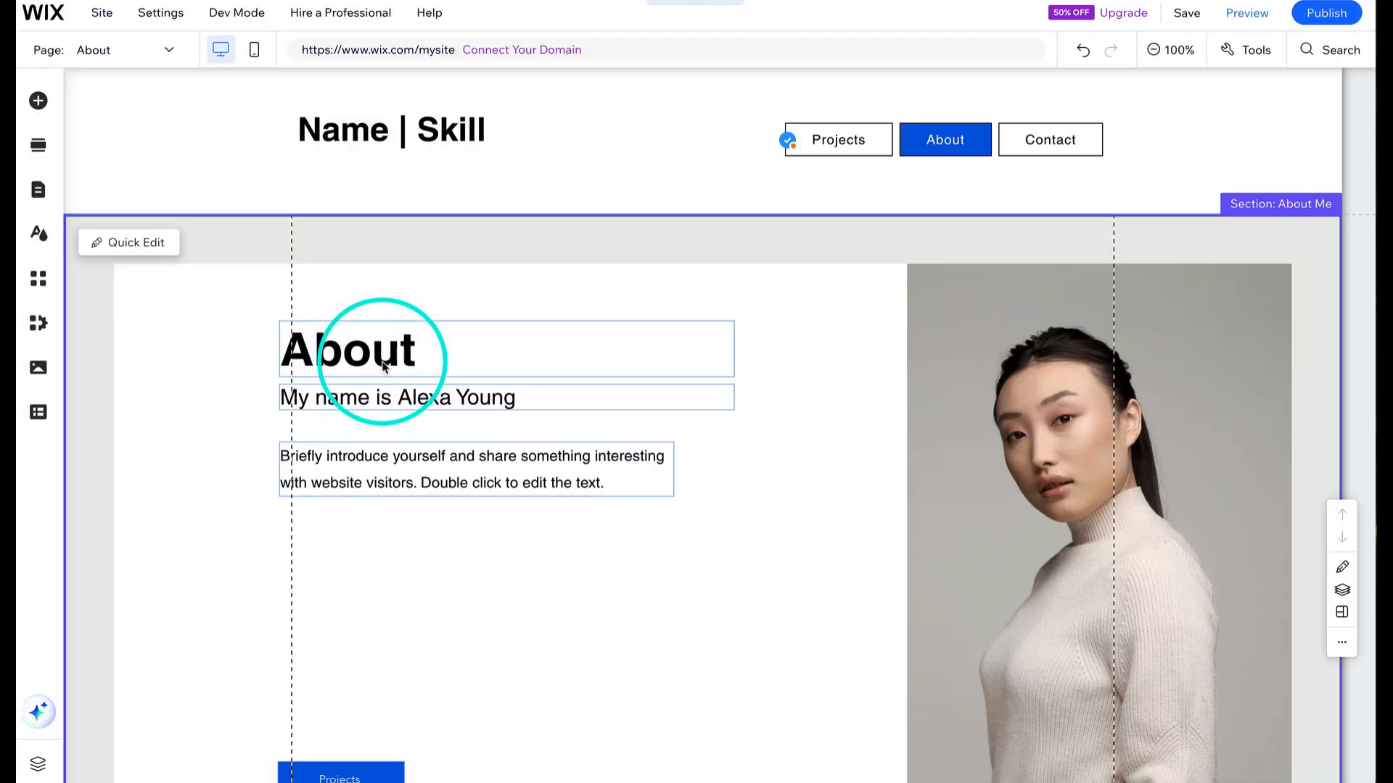
click(384, 366)
double_click(384, 366)
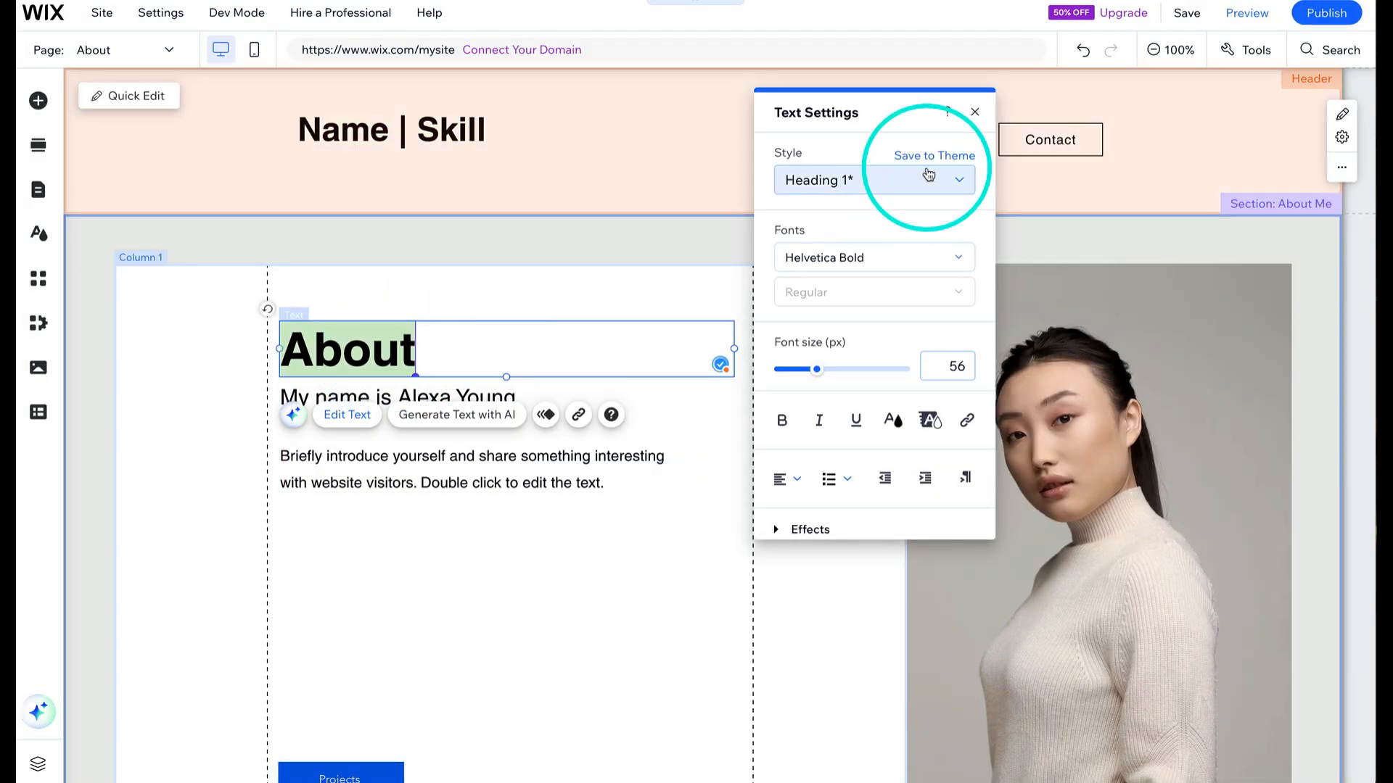
click(841, 180)
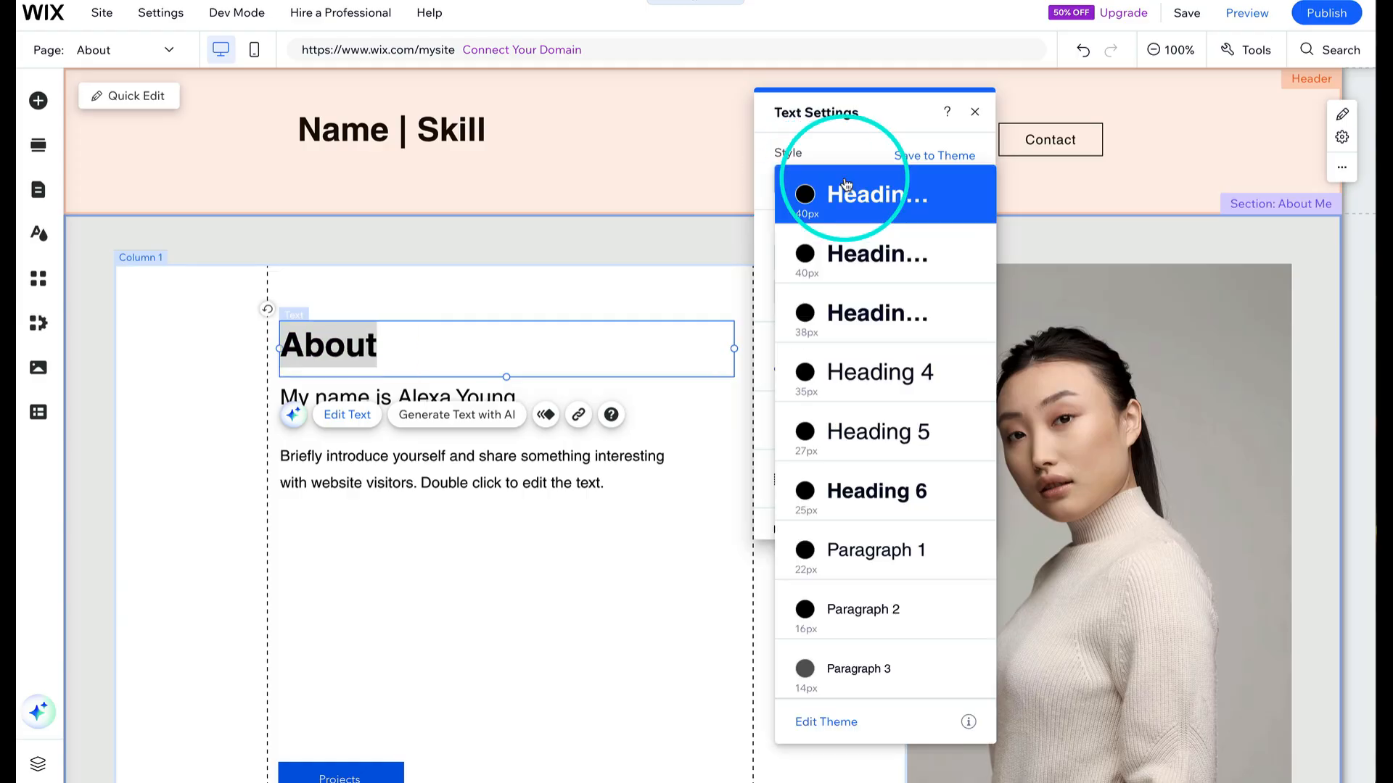
click(480, 129)
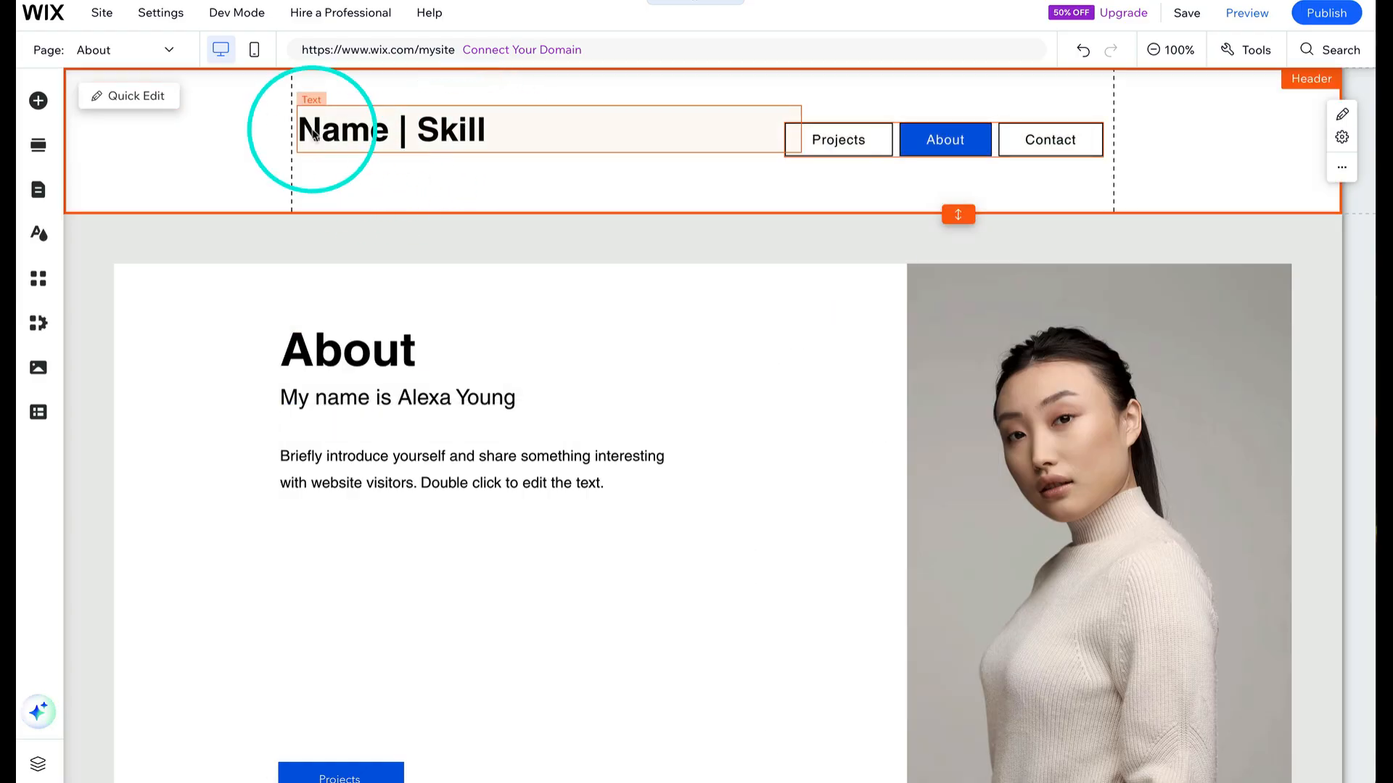
- Split the header title onto two lines, with Name above Cinematographer, and close the text settings
click(434, 128)
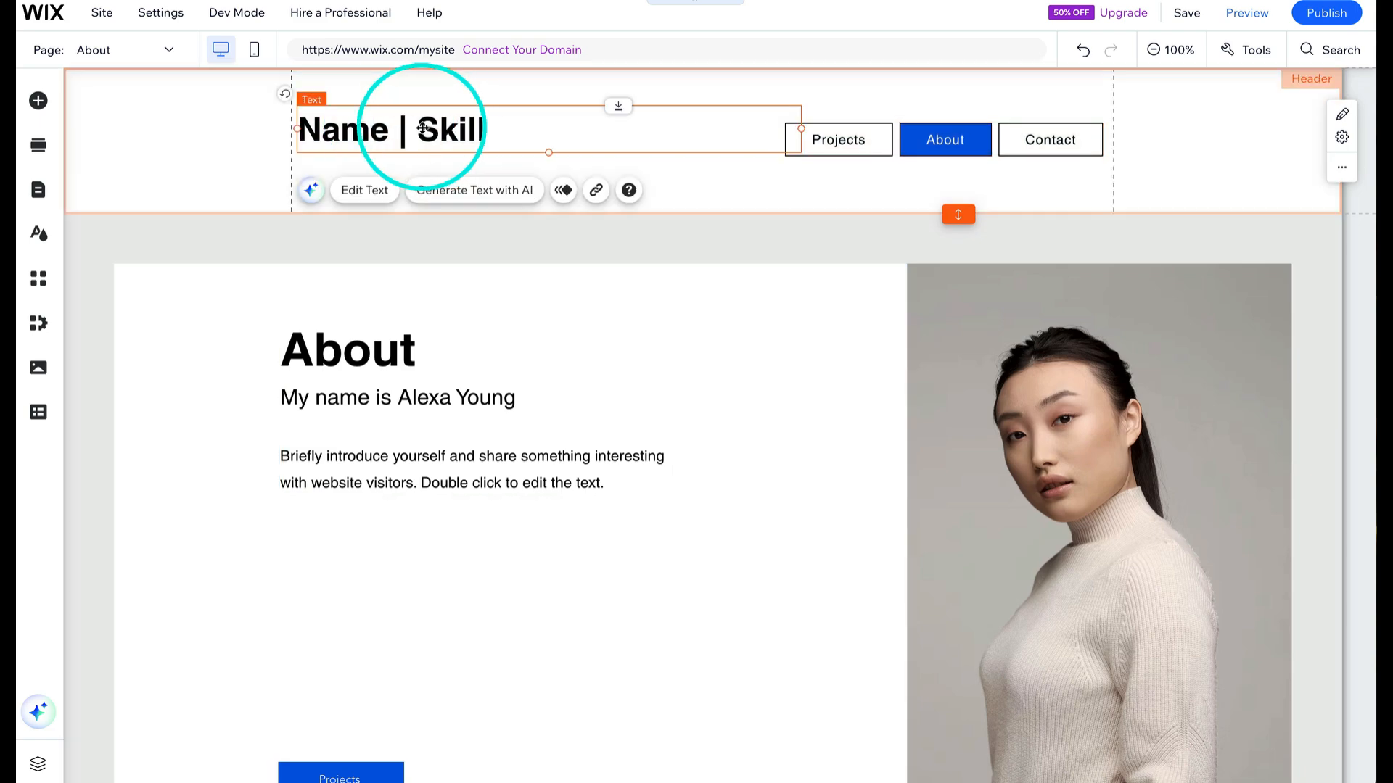
double_click(423, 128)
click(420, 128)
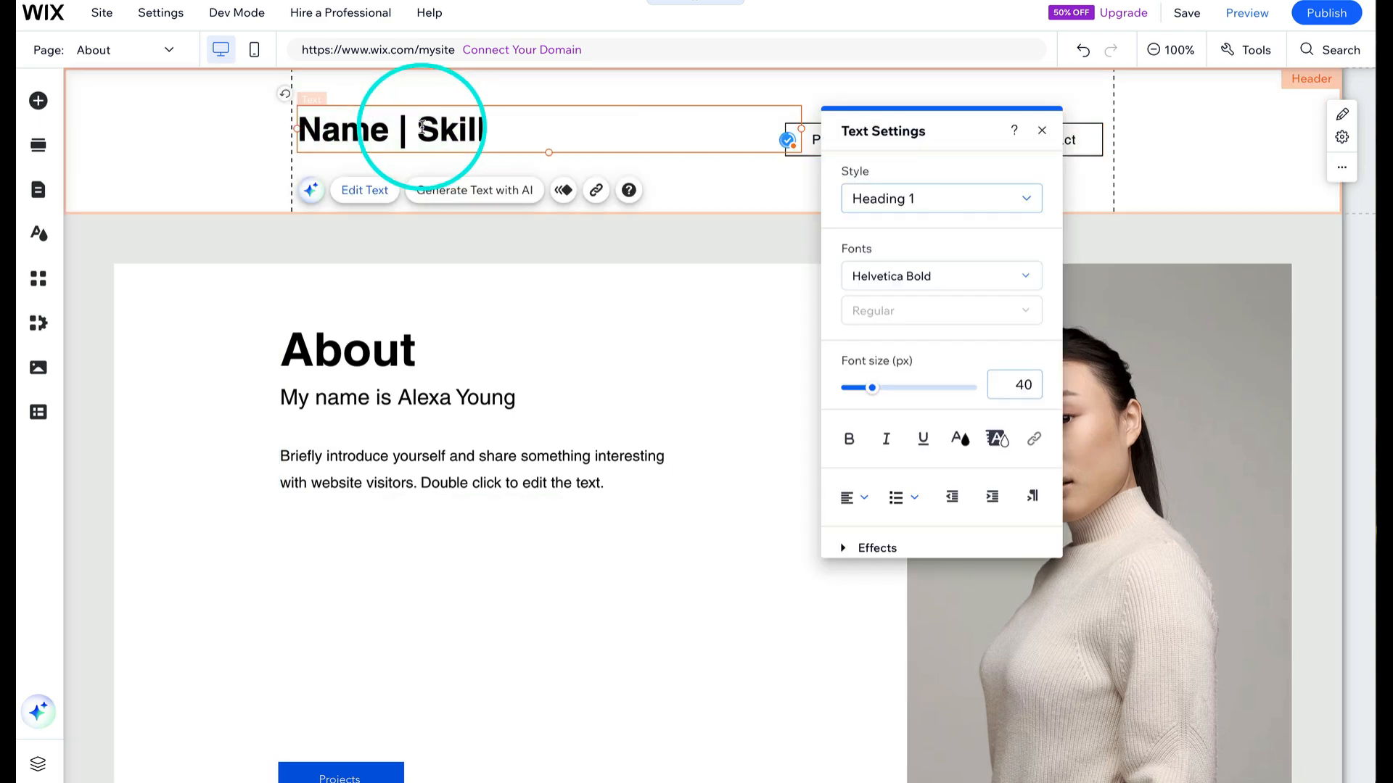
key(Return)
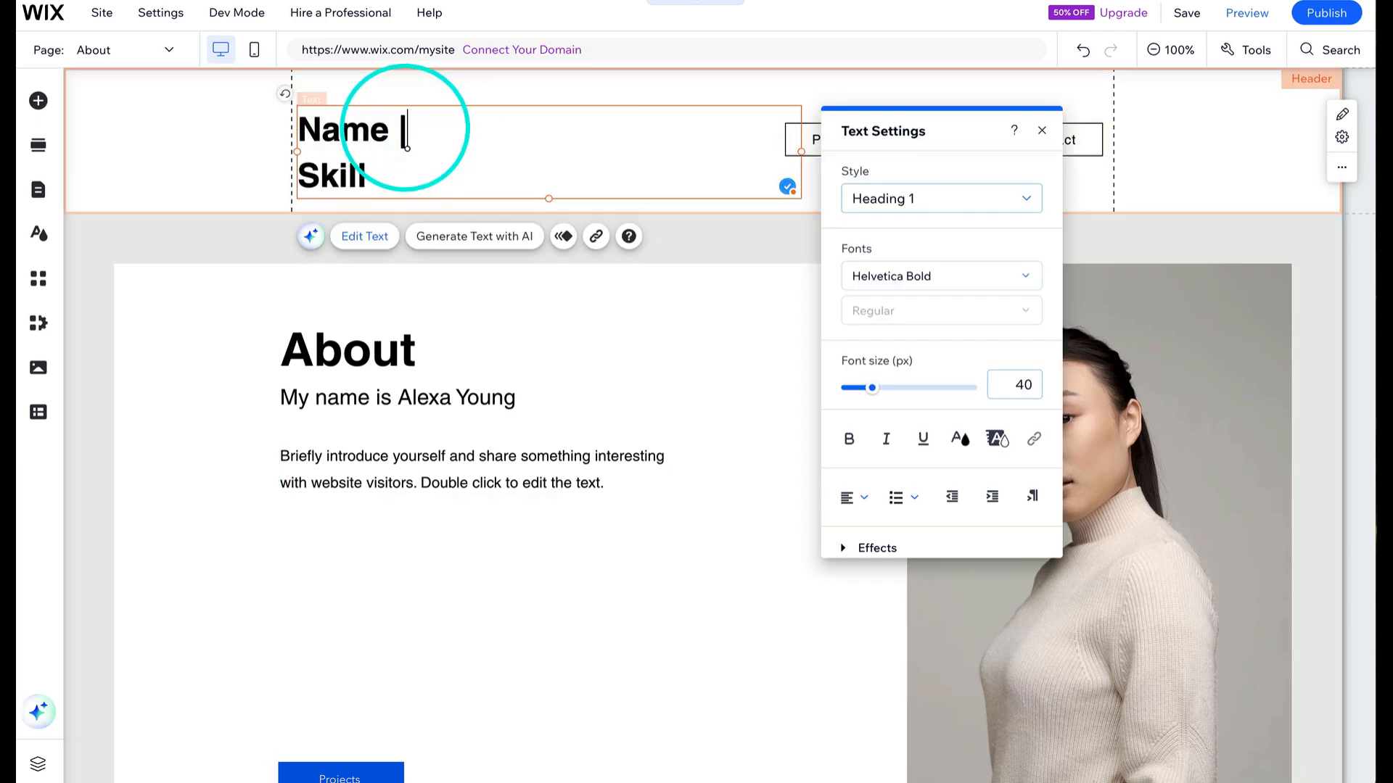
double_click(302, 172)
text(Cinematographer)
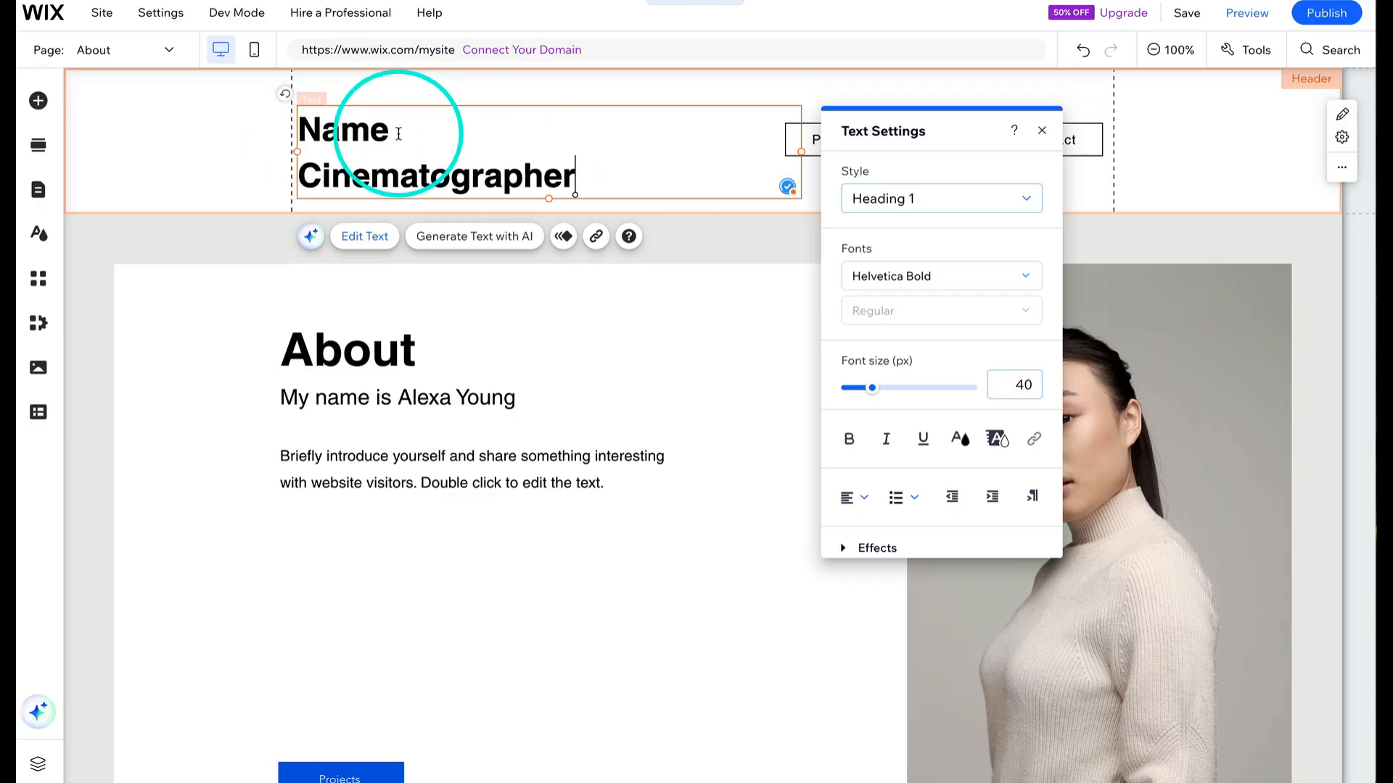
click(1042, 132)
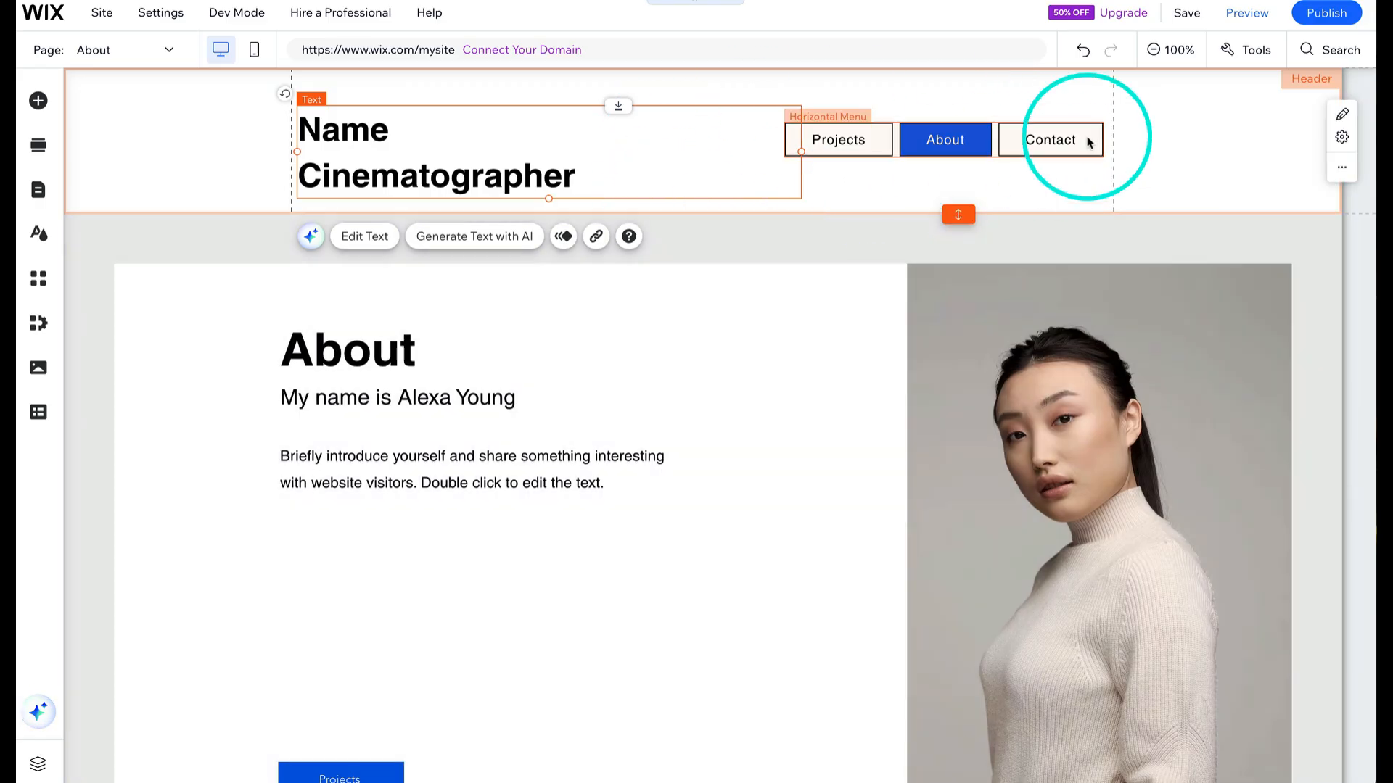
click(1176, 122)
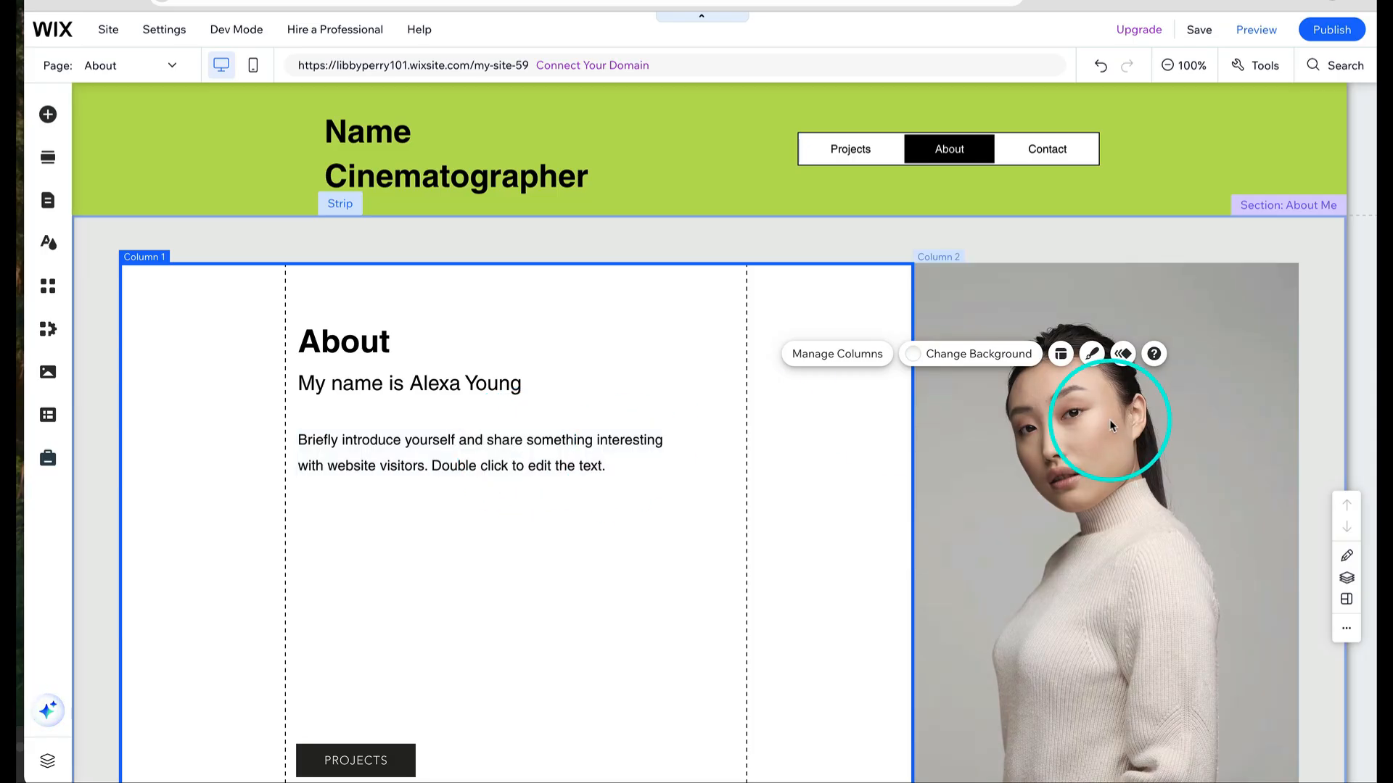
key(ctrl+z)
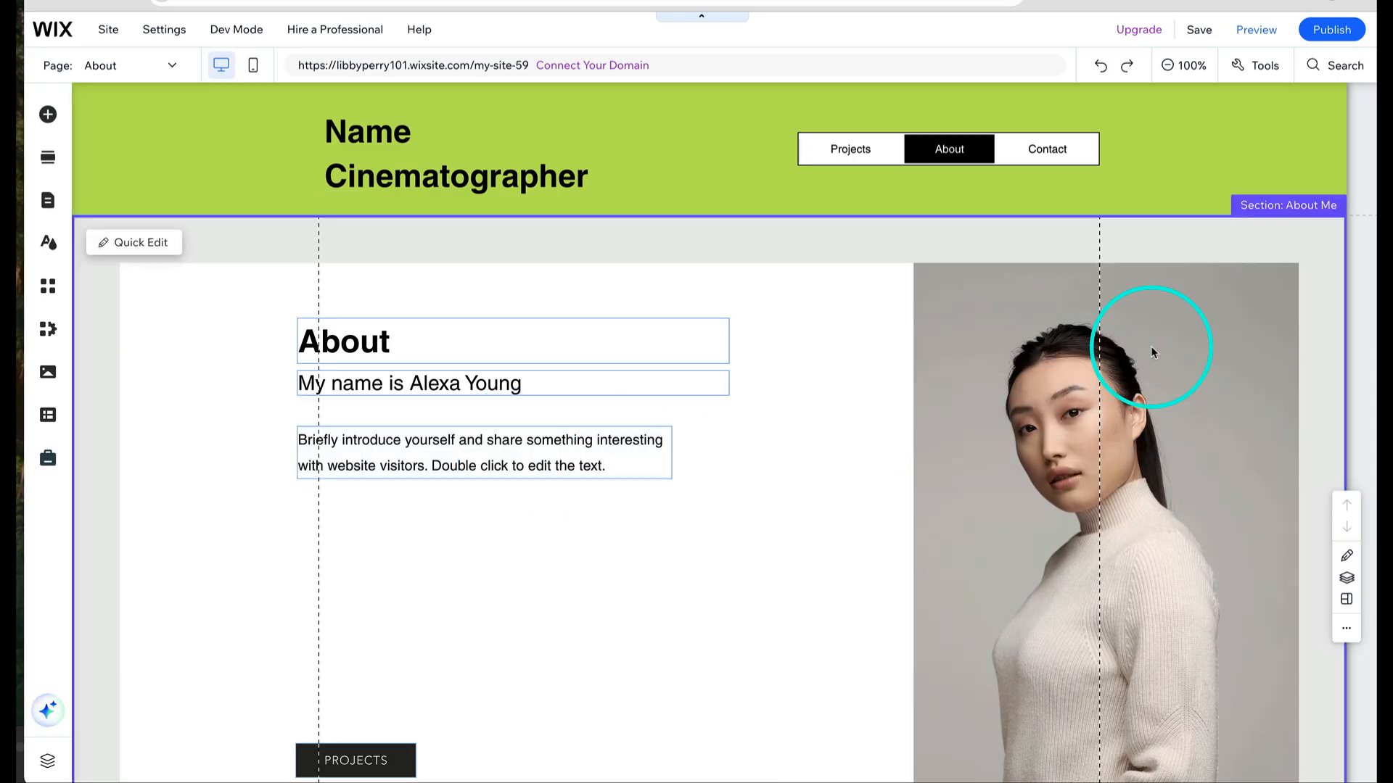
click(1151, 346)
- Add an image by uploading a profile photo from the computer, searching the folder for jpeg files
click(48, 114)
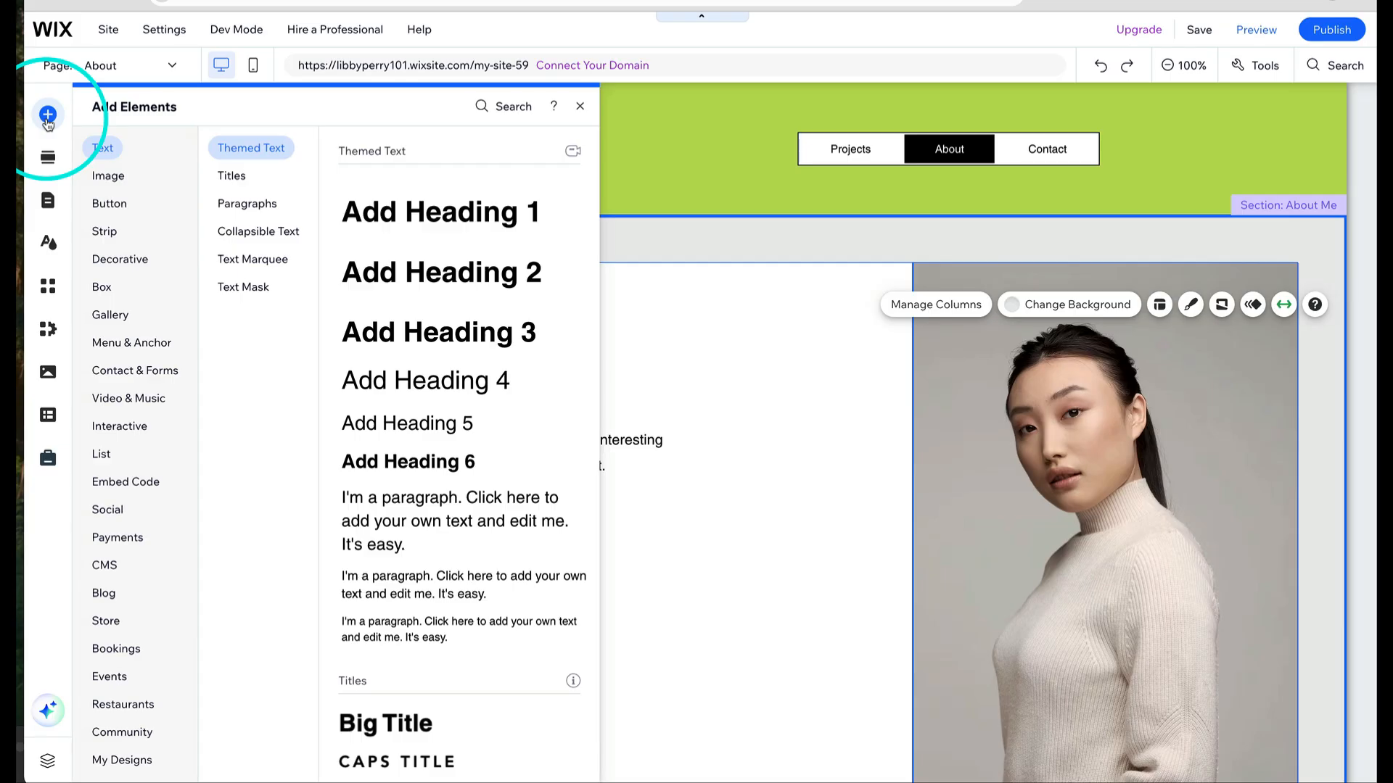
click(116, 175)
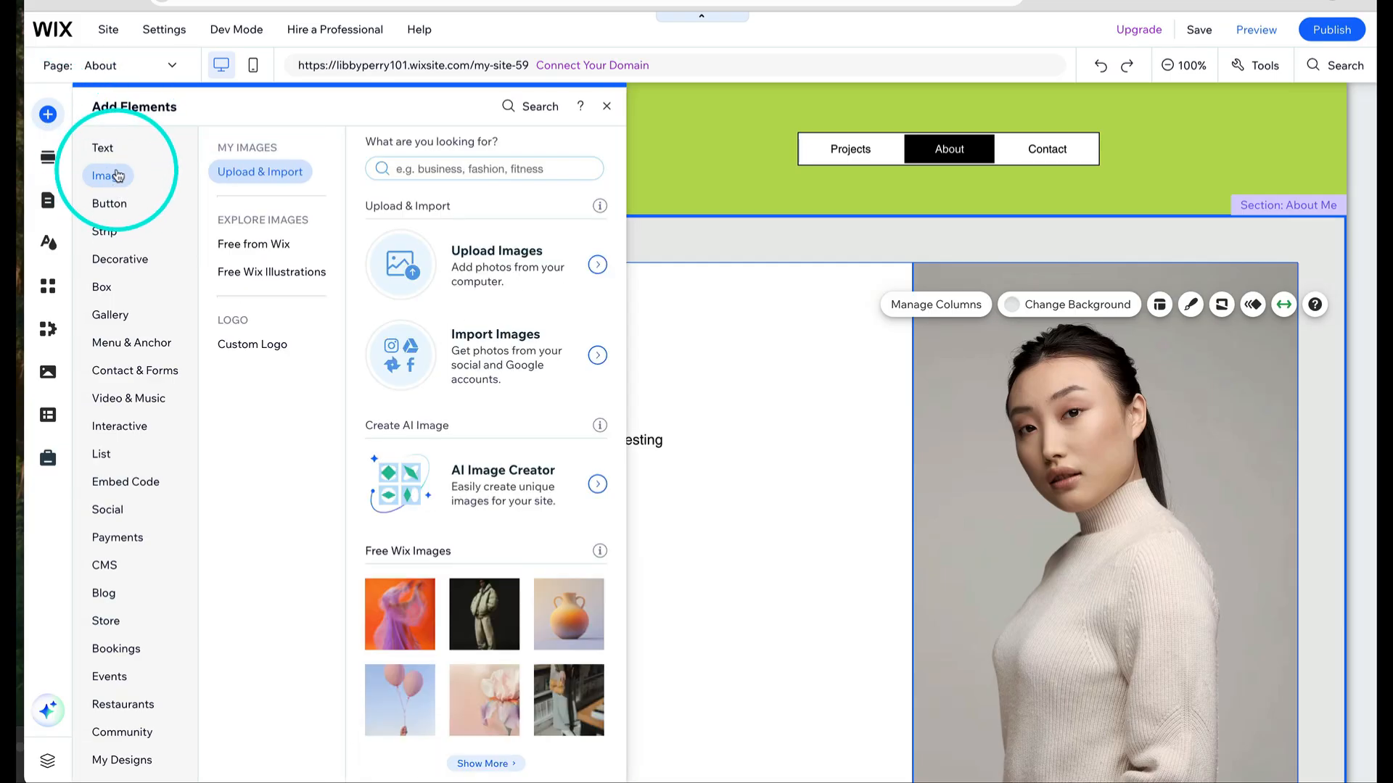
click(490, 261)
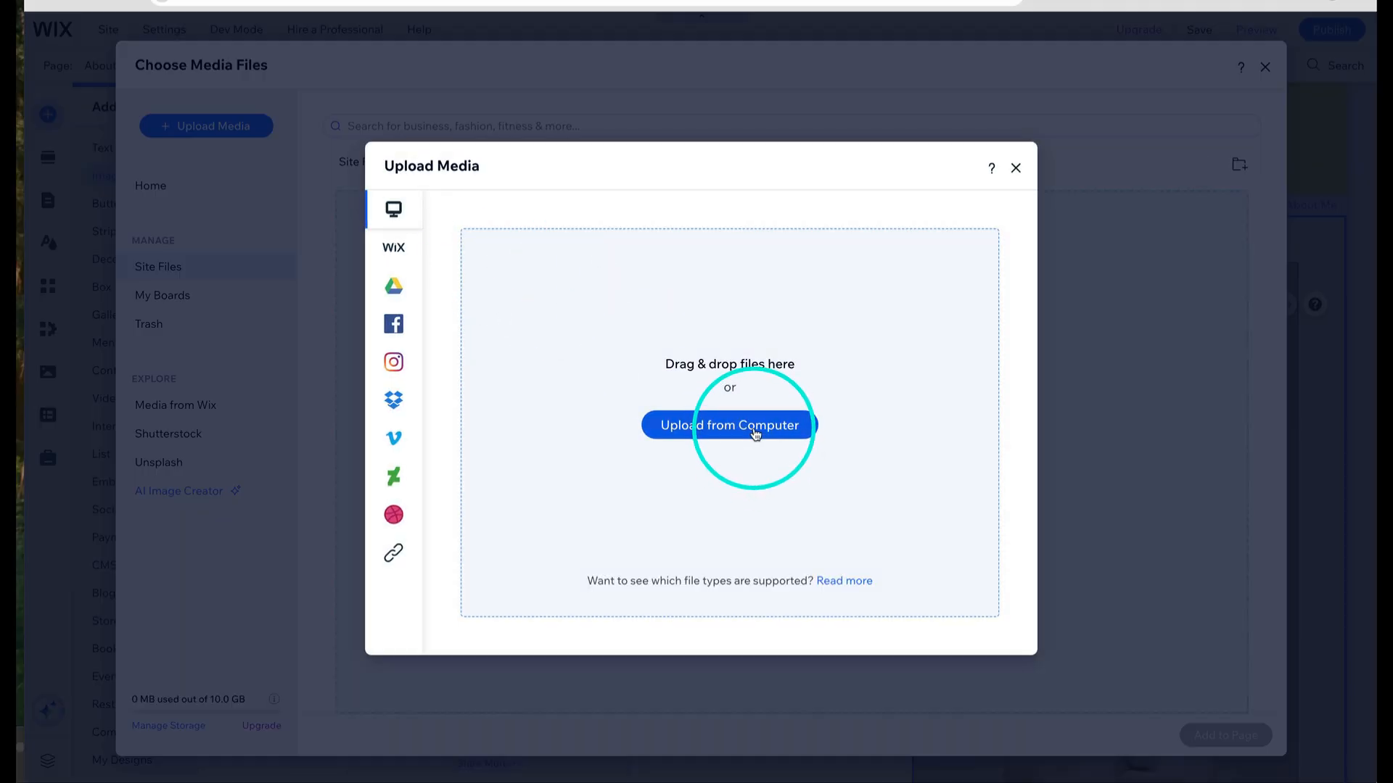
click(754, 429)
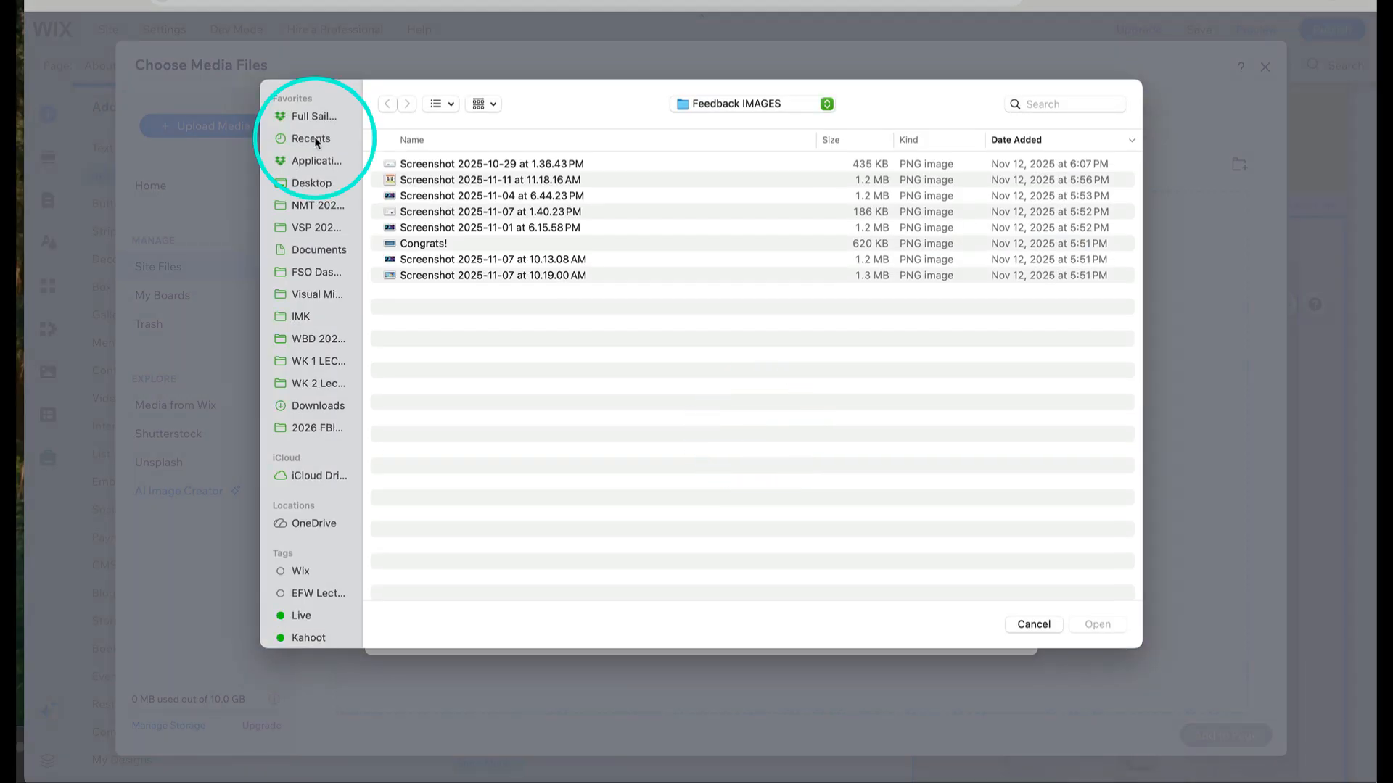
click(1066, 102)
text(epeg)
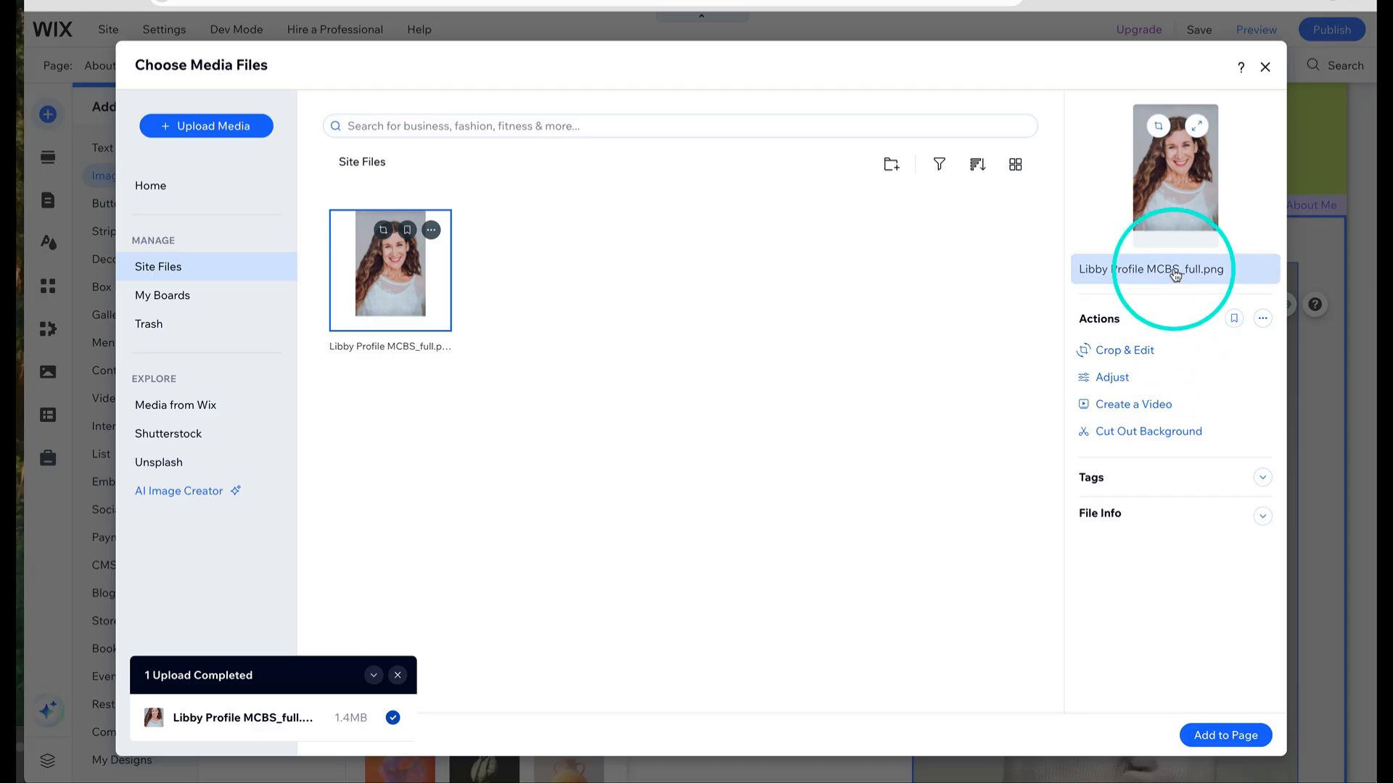
- Rename the uploaded image file with the person's full name and add it to the page
click(1174, 271)
click(1230, 270)
key(BackSpace)
key(BackSpace)
key(BackSpace)
key(BackSpace)
key(BackSpace)
key(BackSpace)
key(BackSpace)
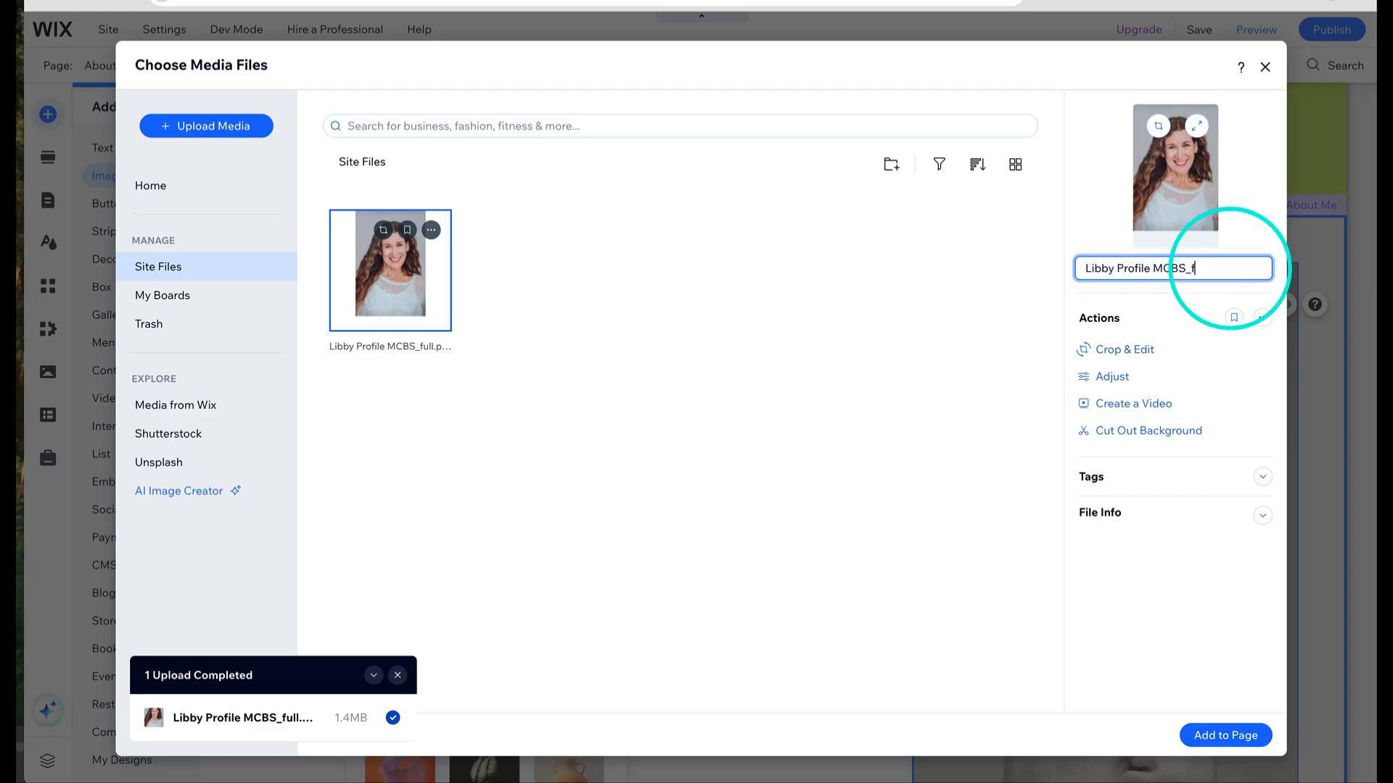
key(BackSpace)
key(BackSpace)
key(BackSpace)
key(BackSpace)
key(BackSpace)
key(BackSpace)
key(BackSpace)
key(BackSpace)
key(BackSpace)
key(BackSpace)
key(BackSpace)
key(BackSpace)
text(Perry)
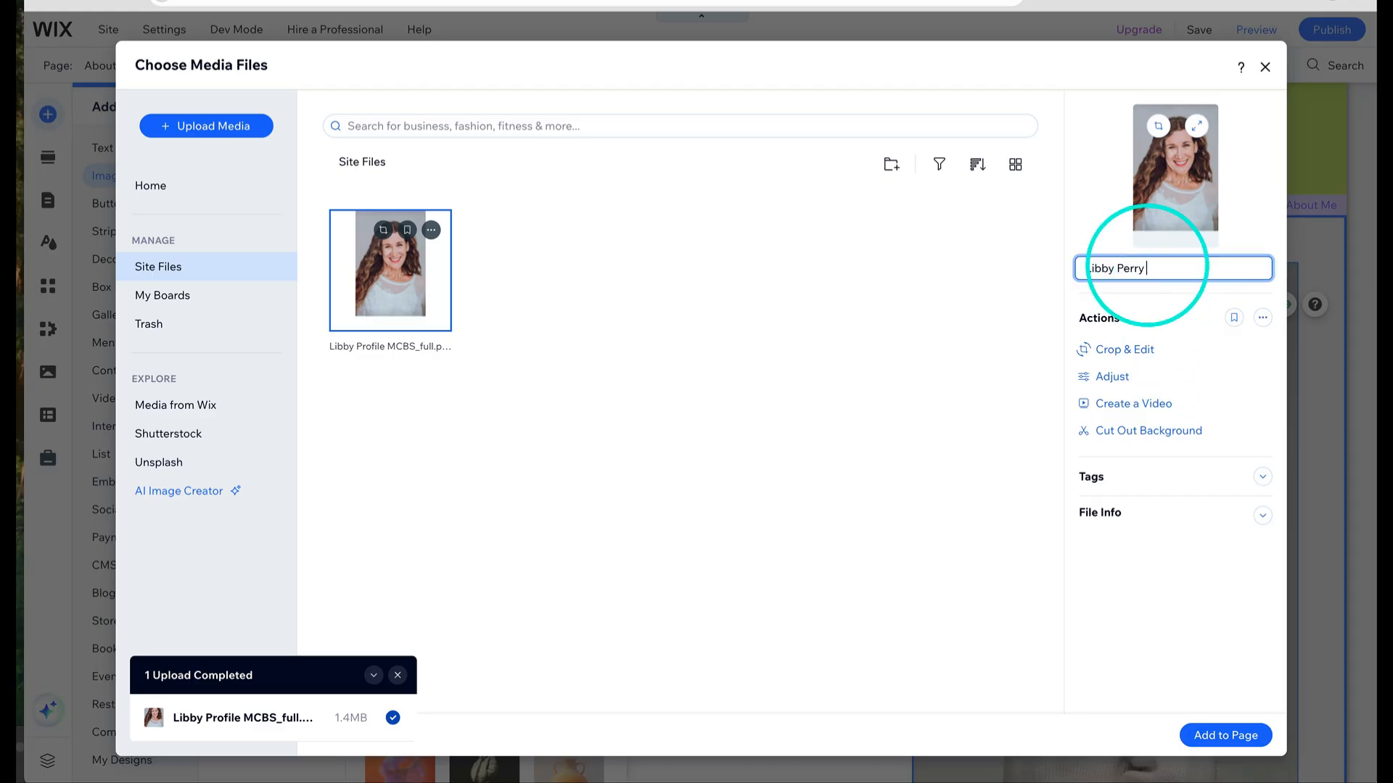
key(Return)
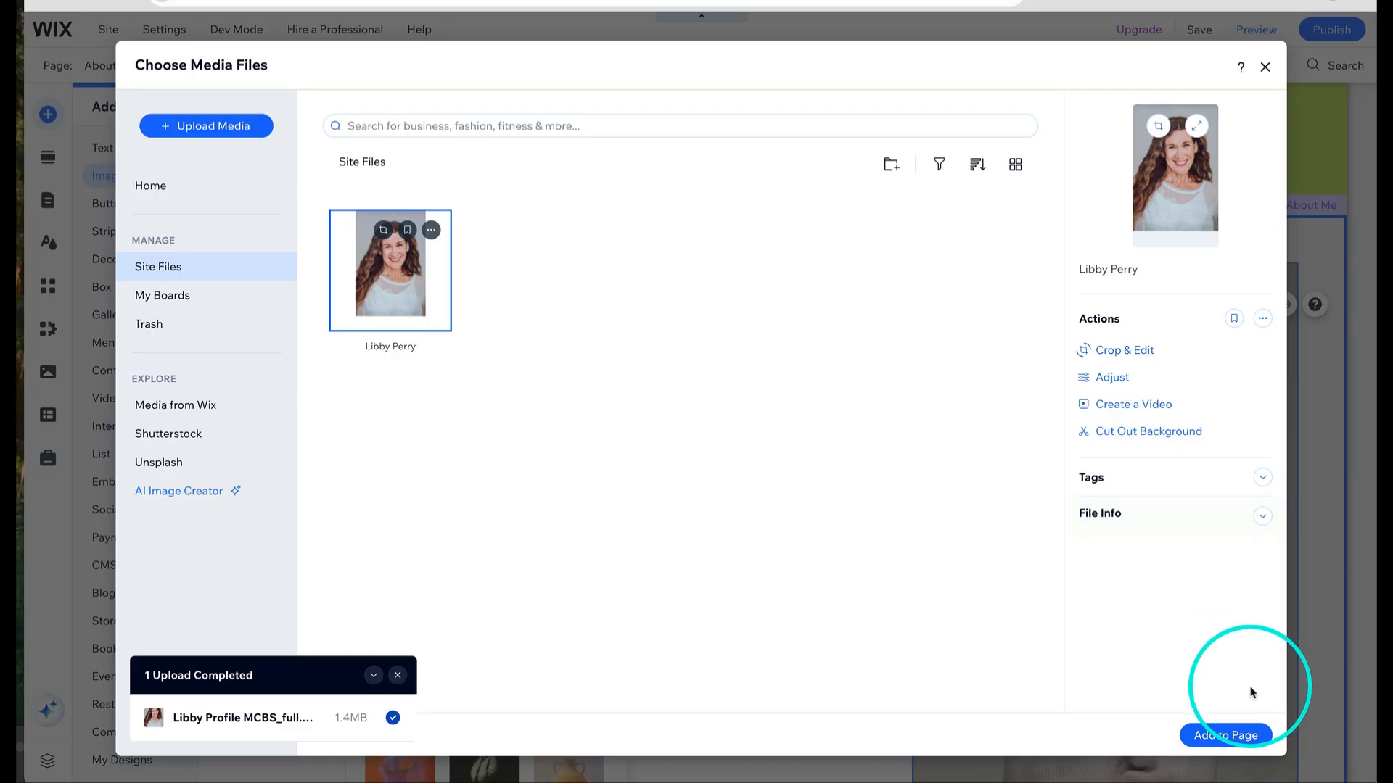
click(1231, 734)
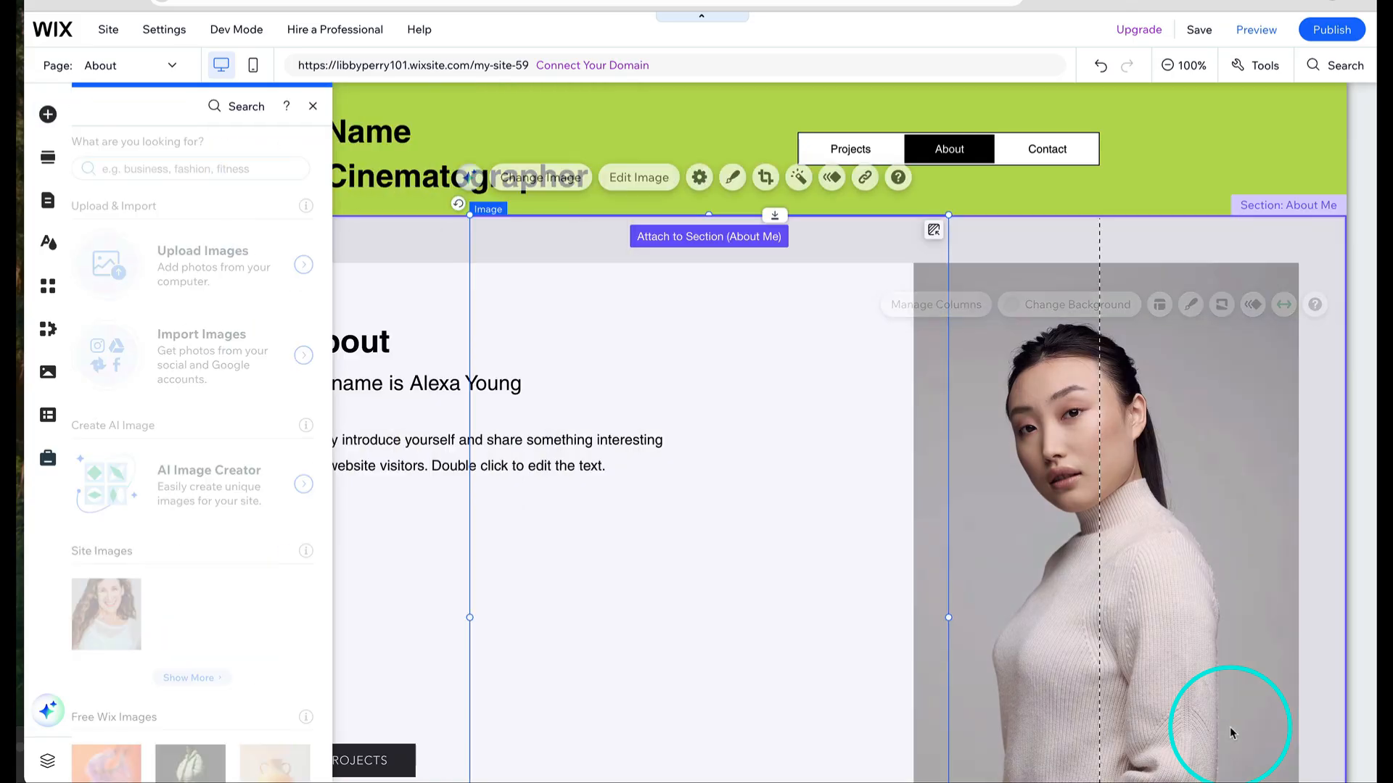
click(1183, 361)
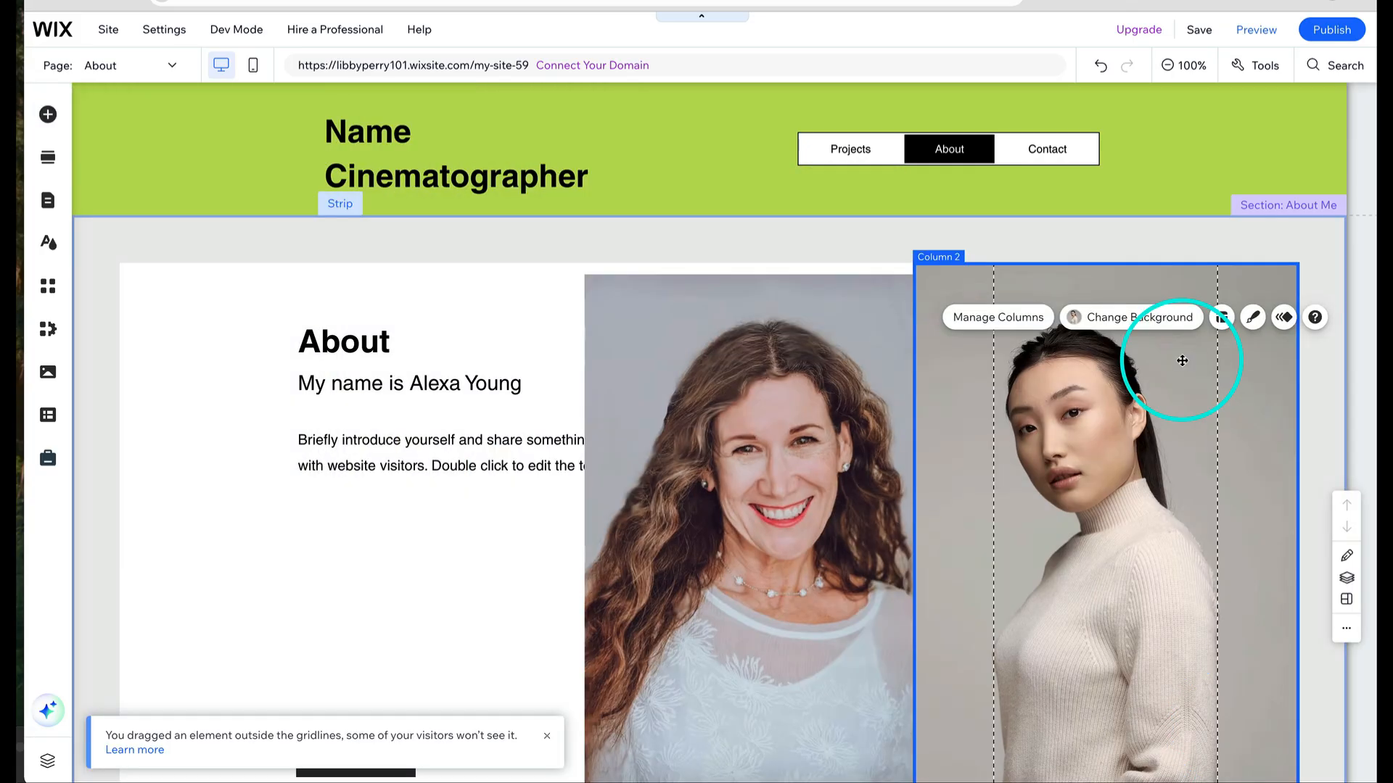
click(1140, 317)
click(171, 211)
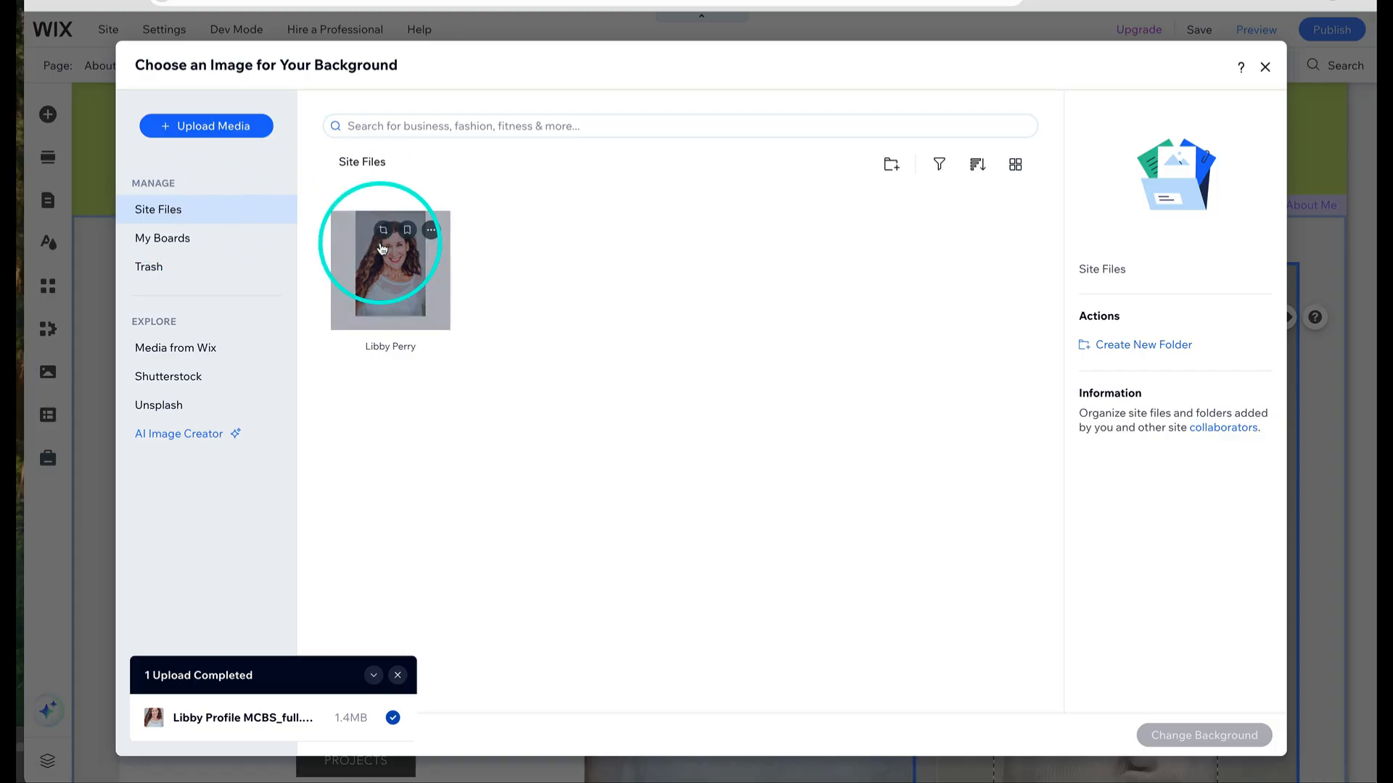
click(386, 273)
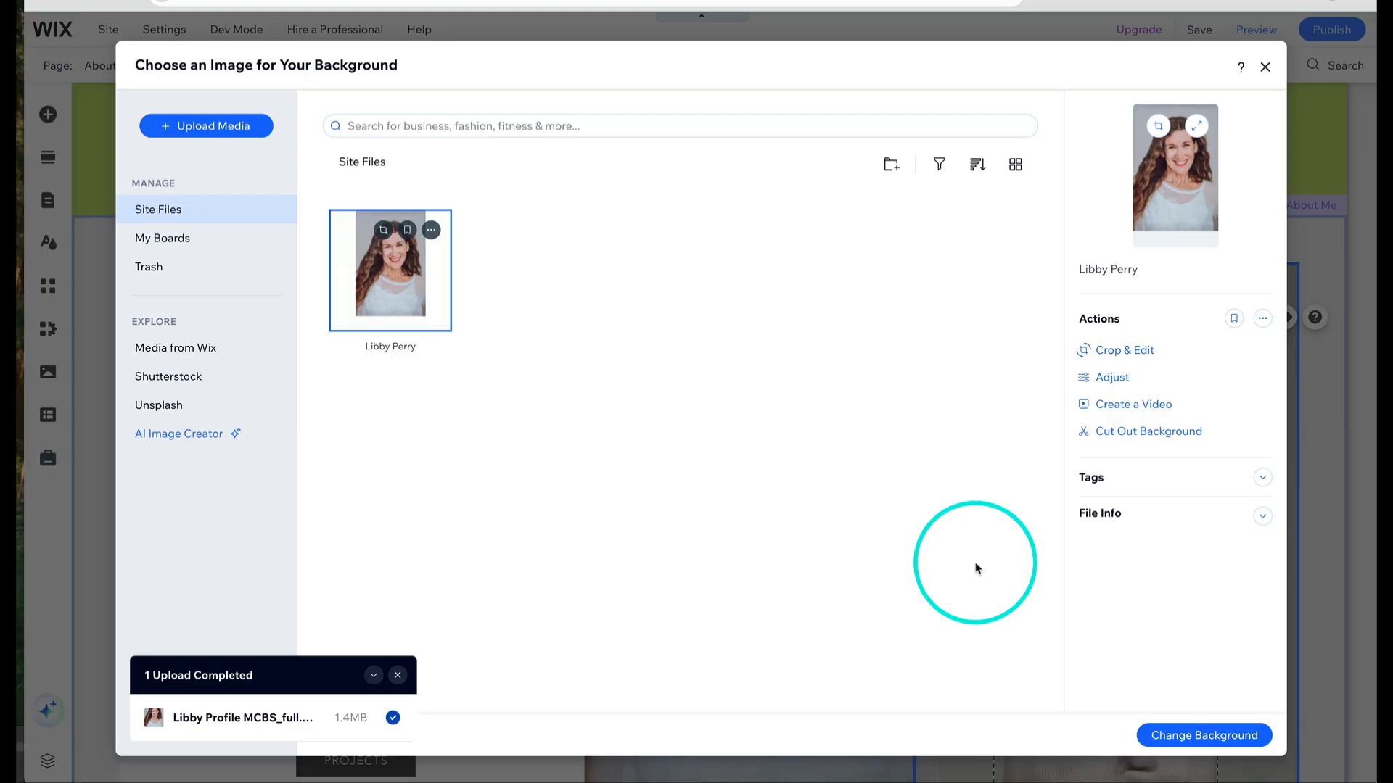
click(1171, 736)
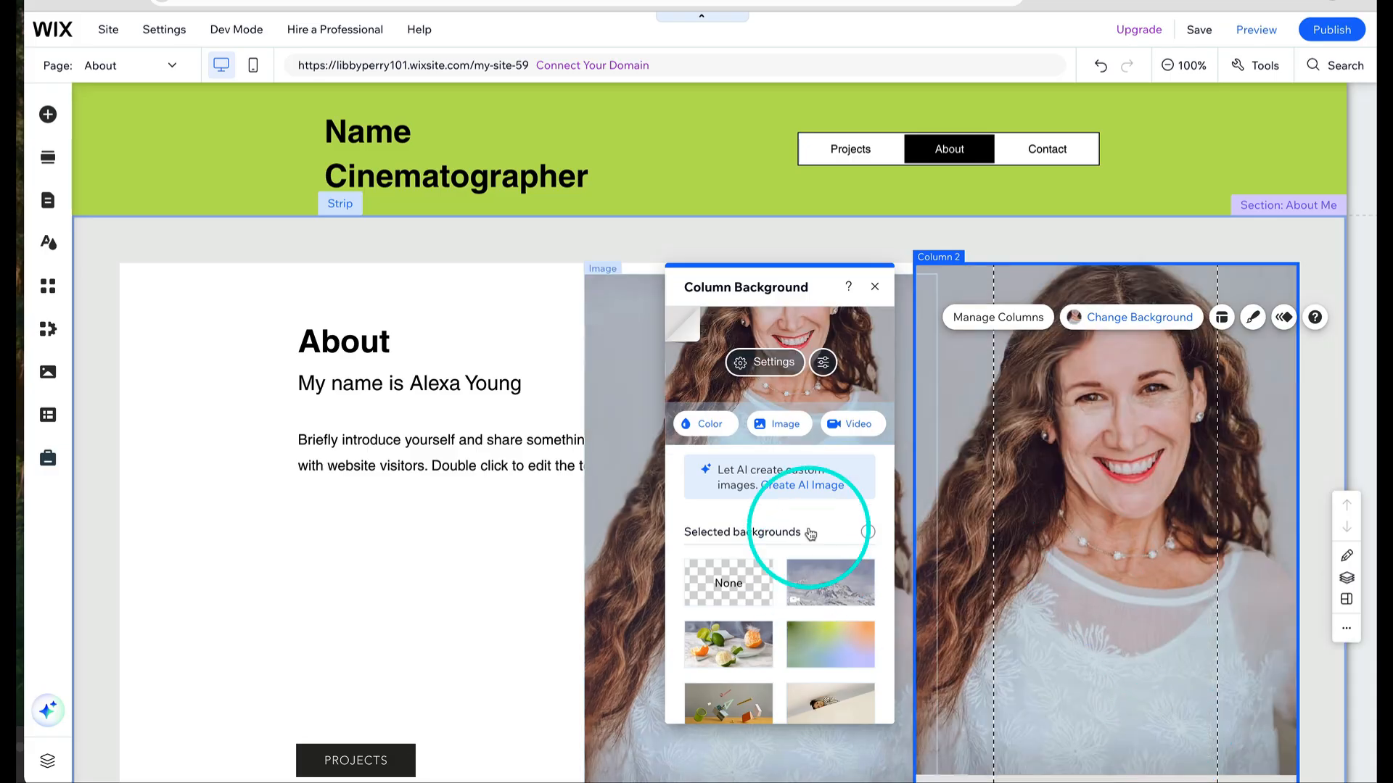
click(874, 287)
- Delete the separately added profile image from the About section
click(798, 343)
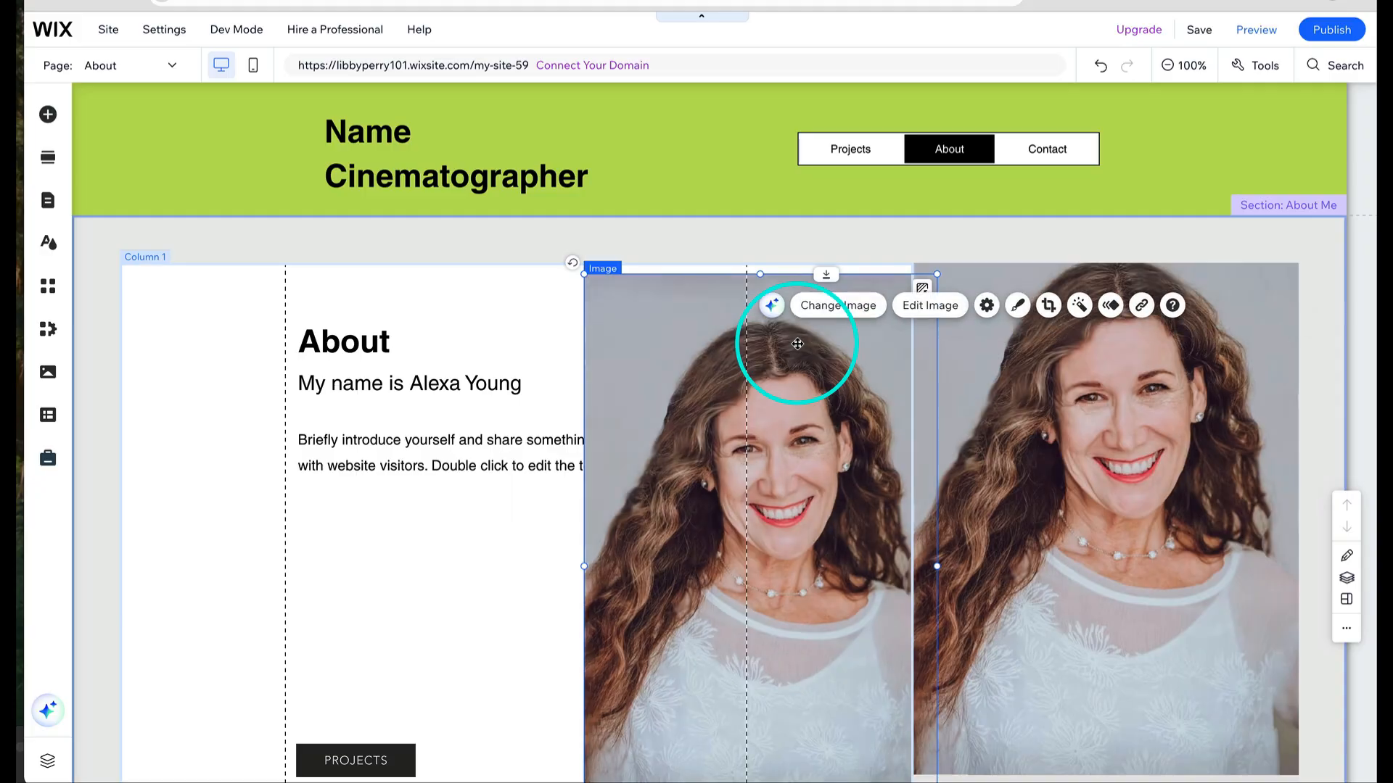
key(Delete)
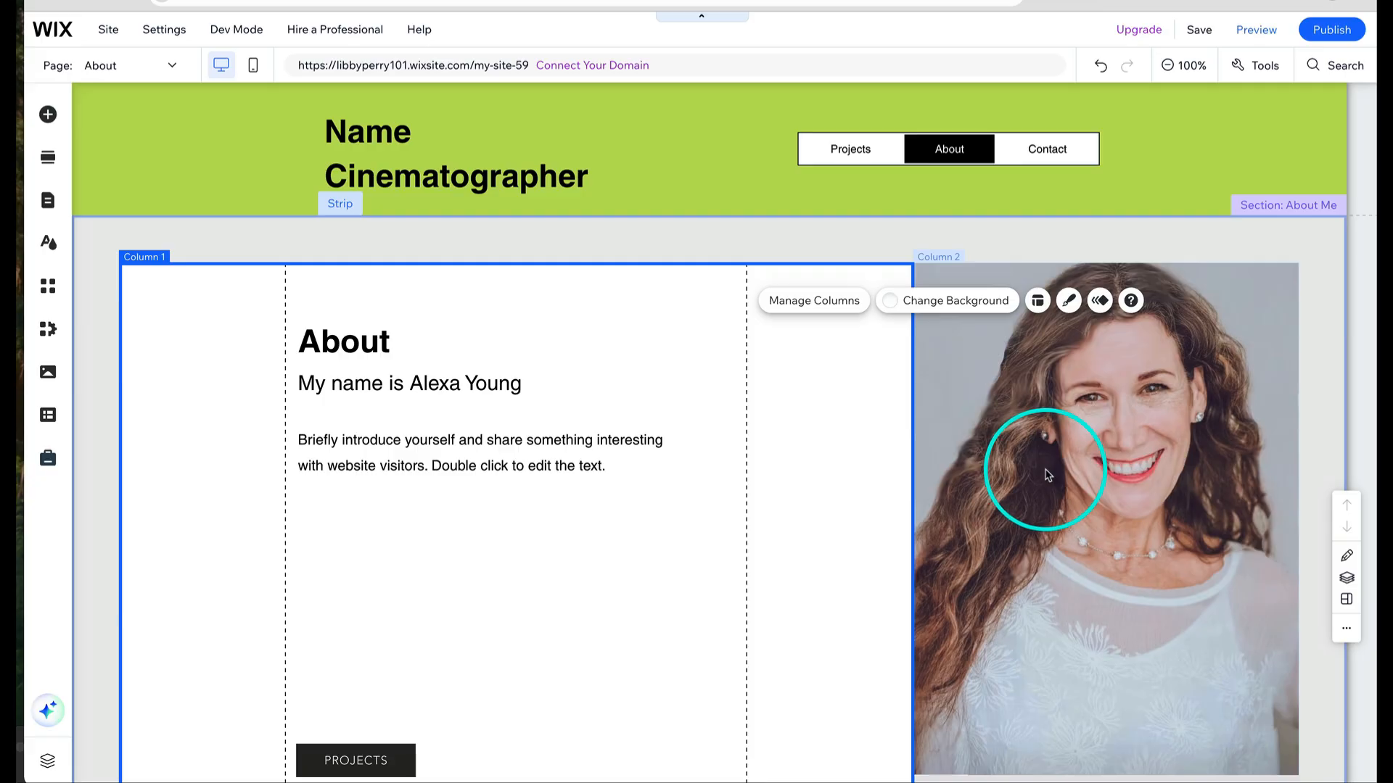
- Add a new blank page to the site menu and name it ABOUT
click(48, 203)
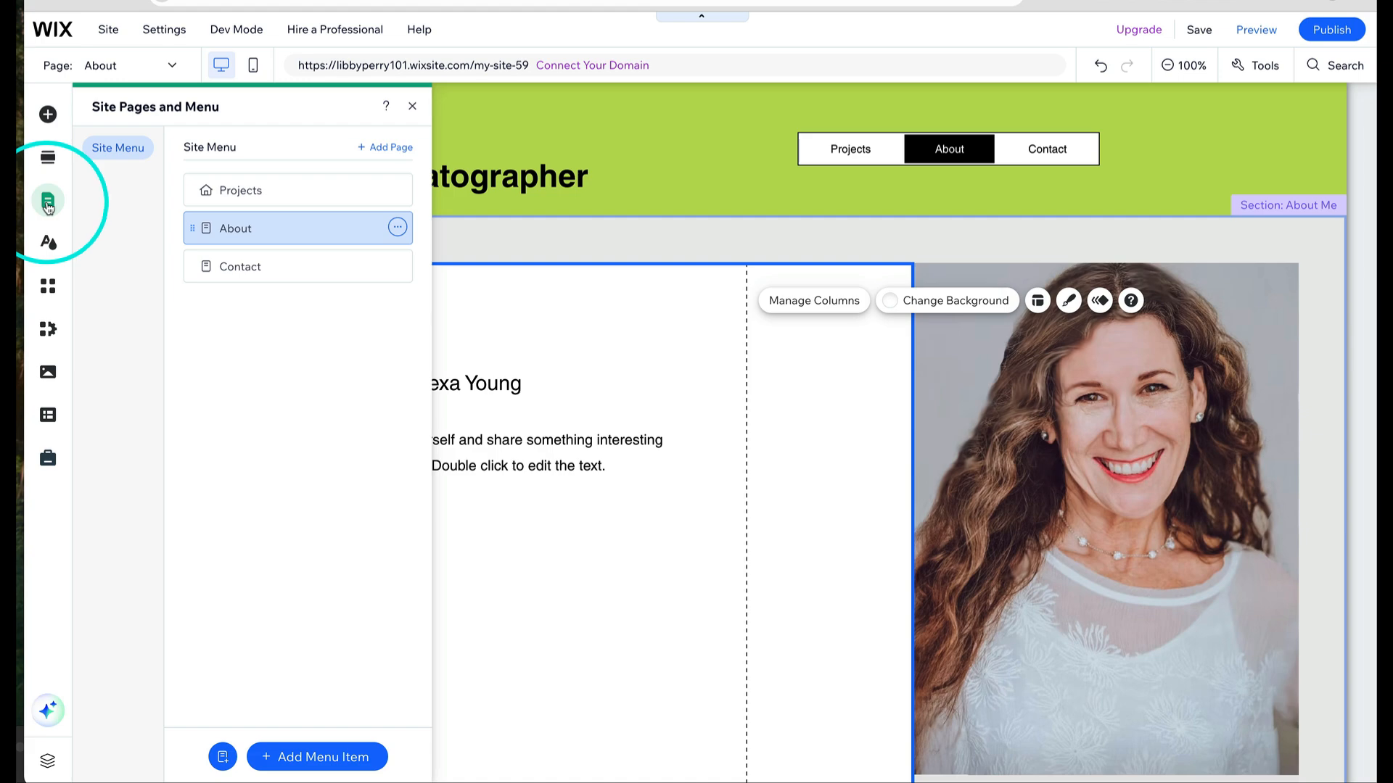
click(379, 148)
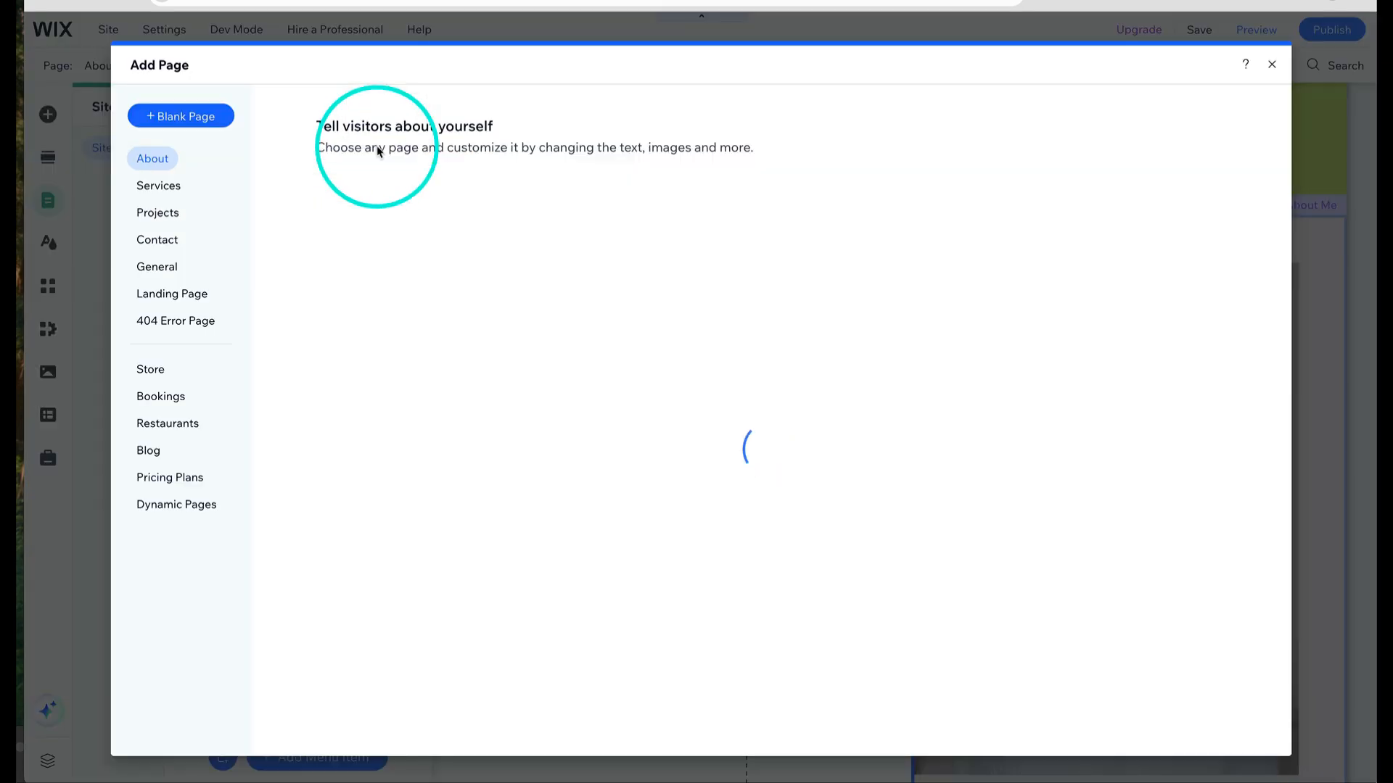
click(200, 116)
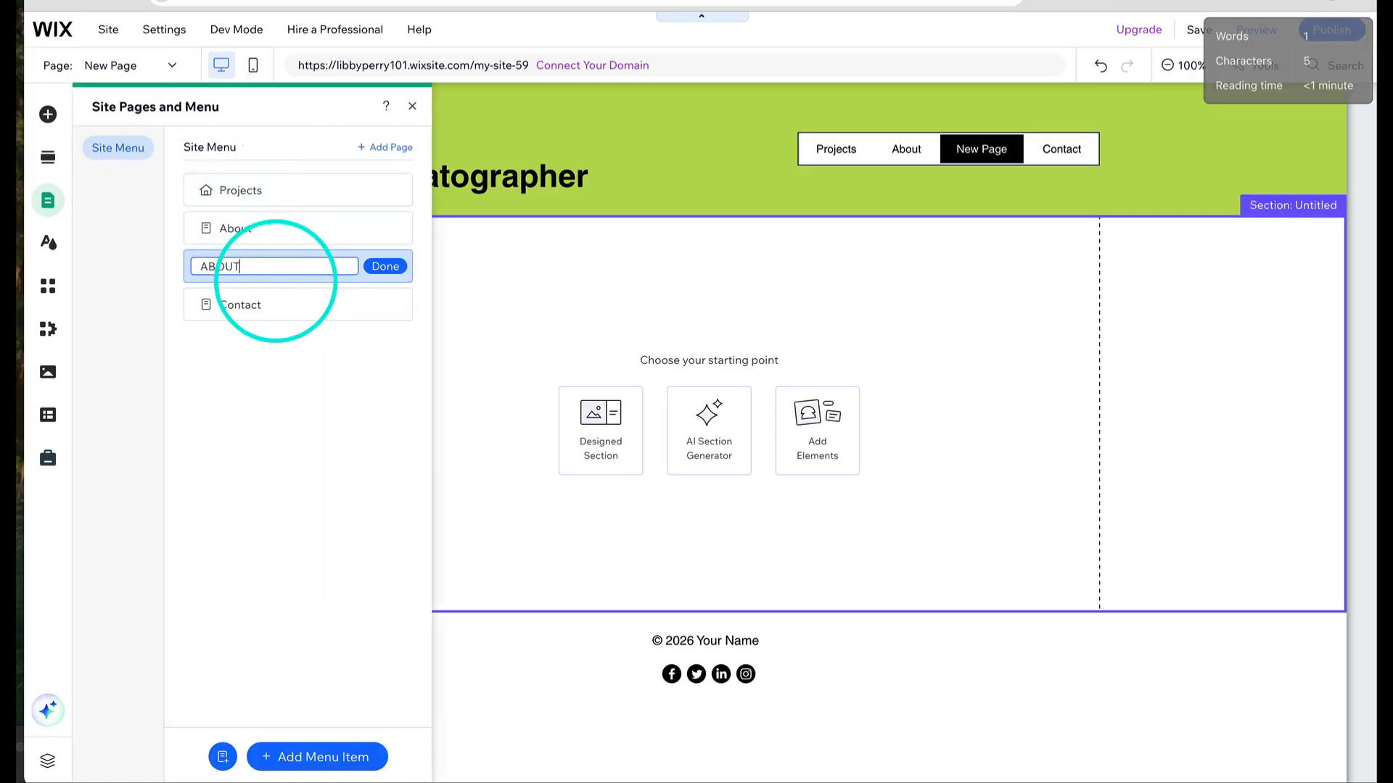
click(390, 266)
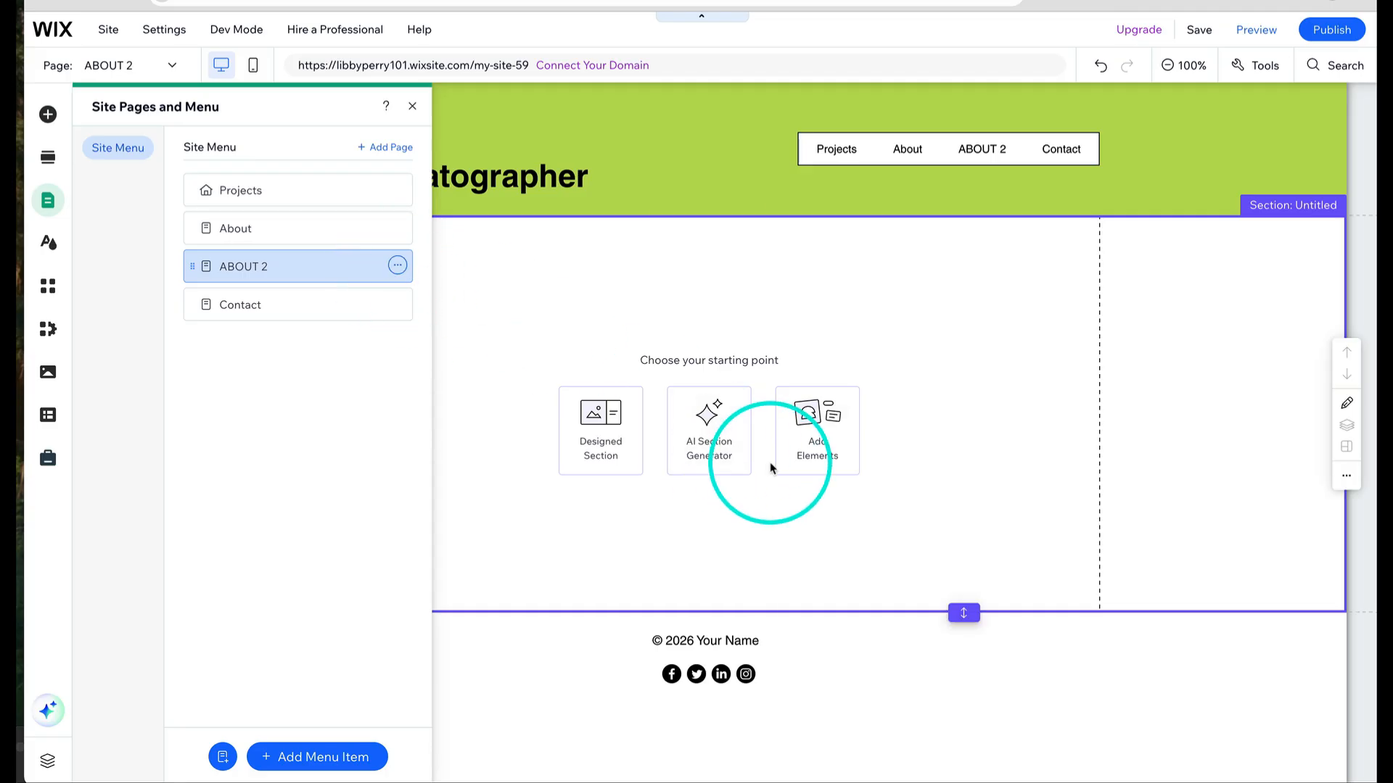
- Upload the profile photo from the computer and add it to the new page's empty section
click(815, 457)
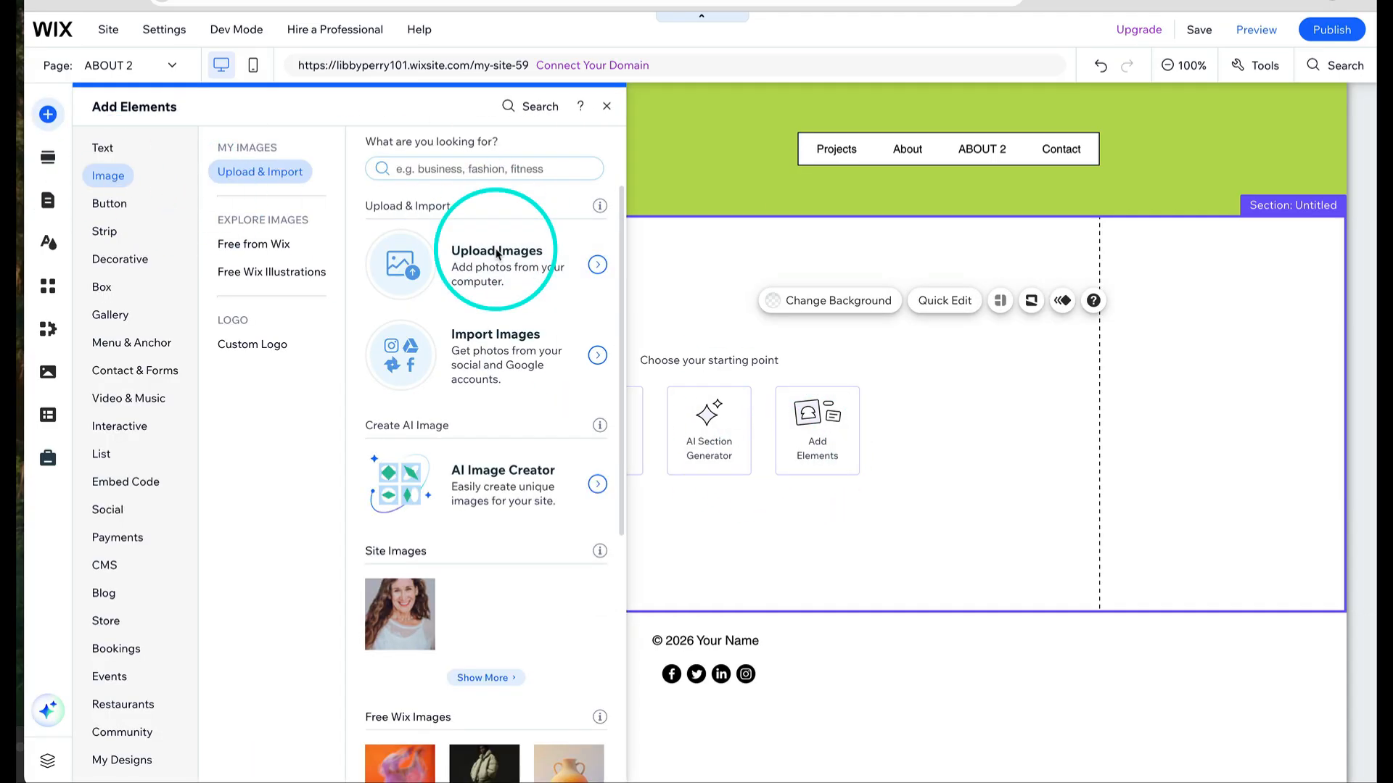
click(472, 251)
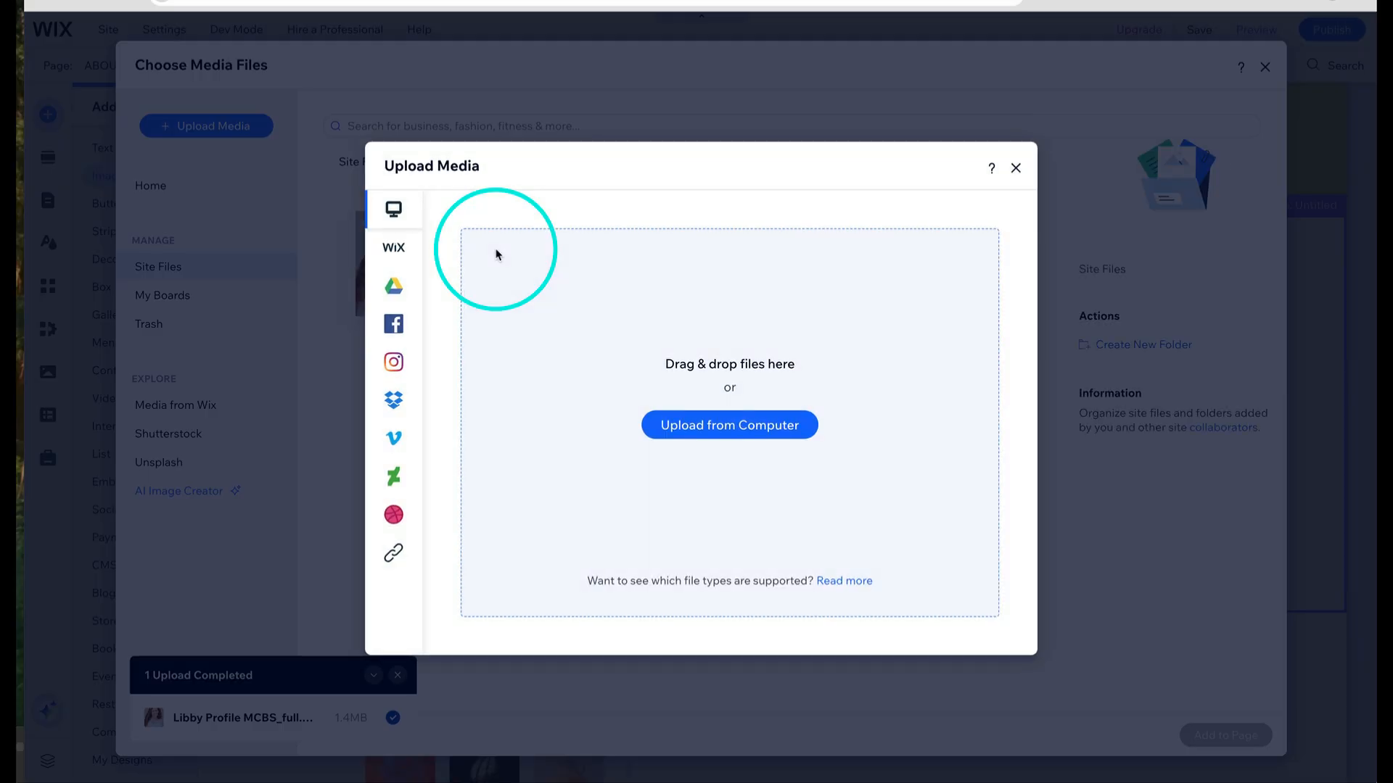
click(710, 428)
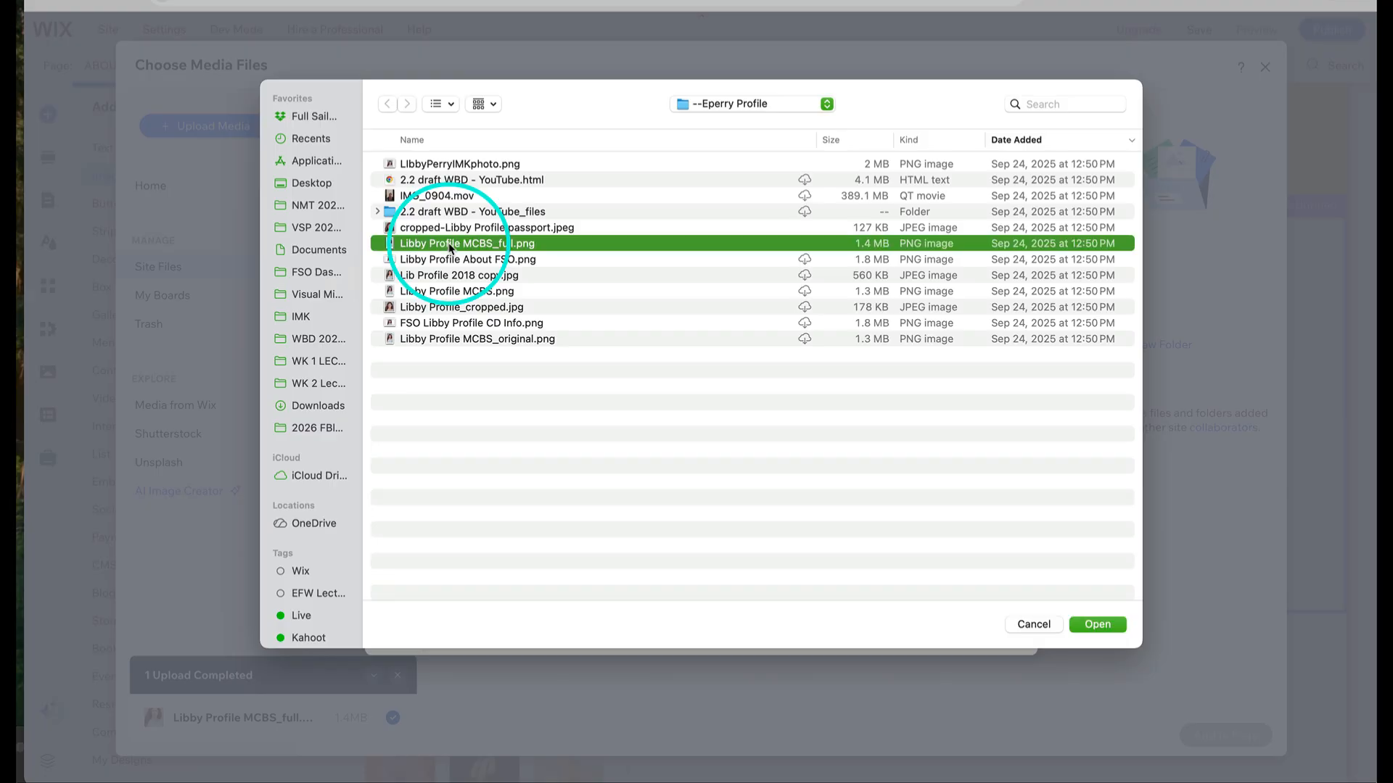
double_click(450, 244)
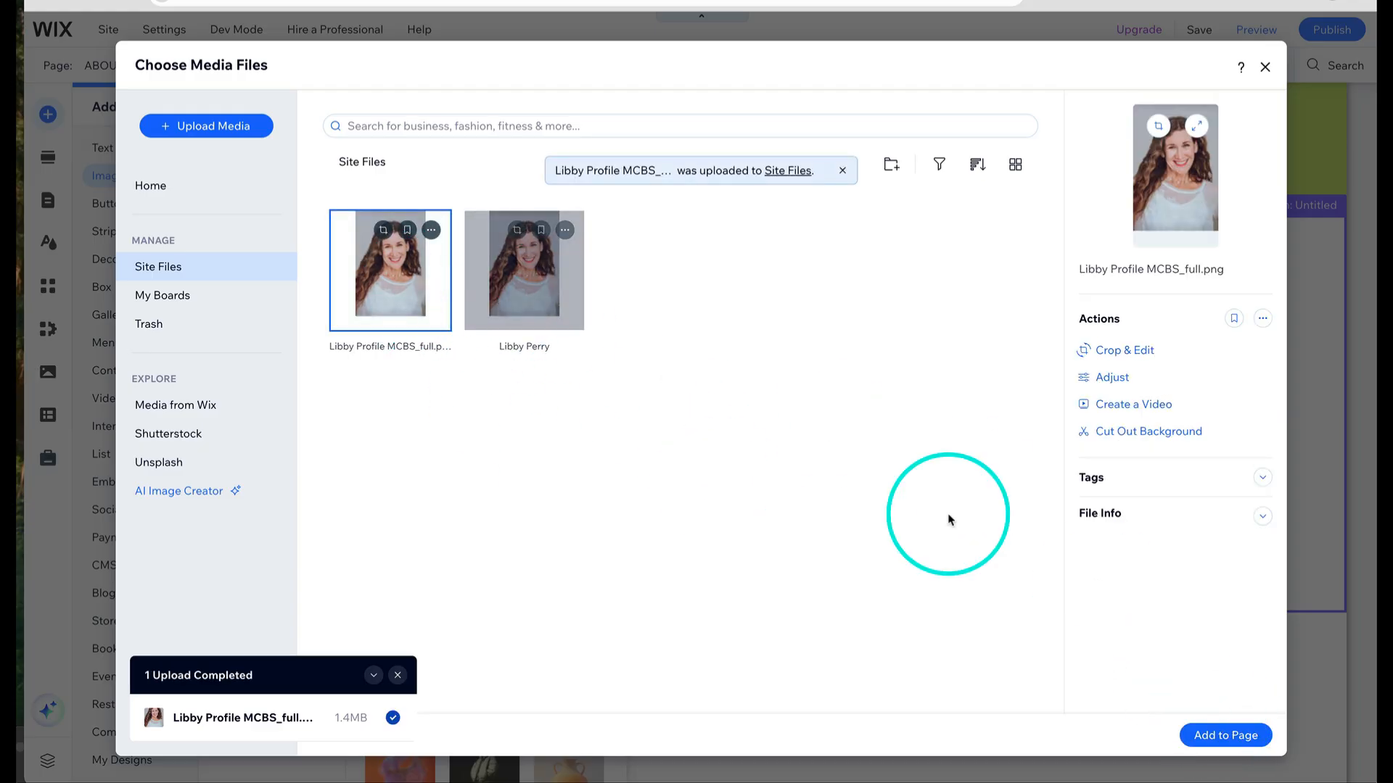
click(1225, 736)
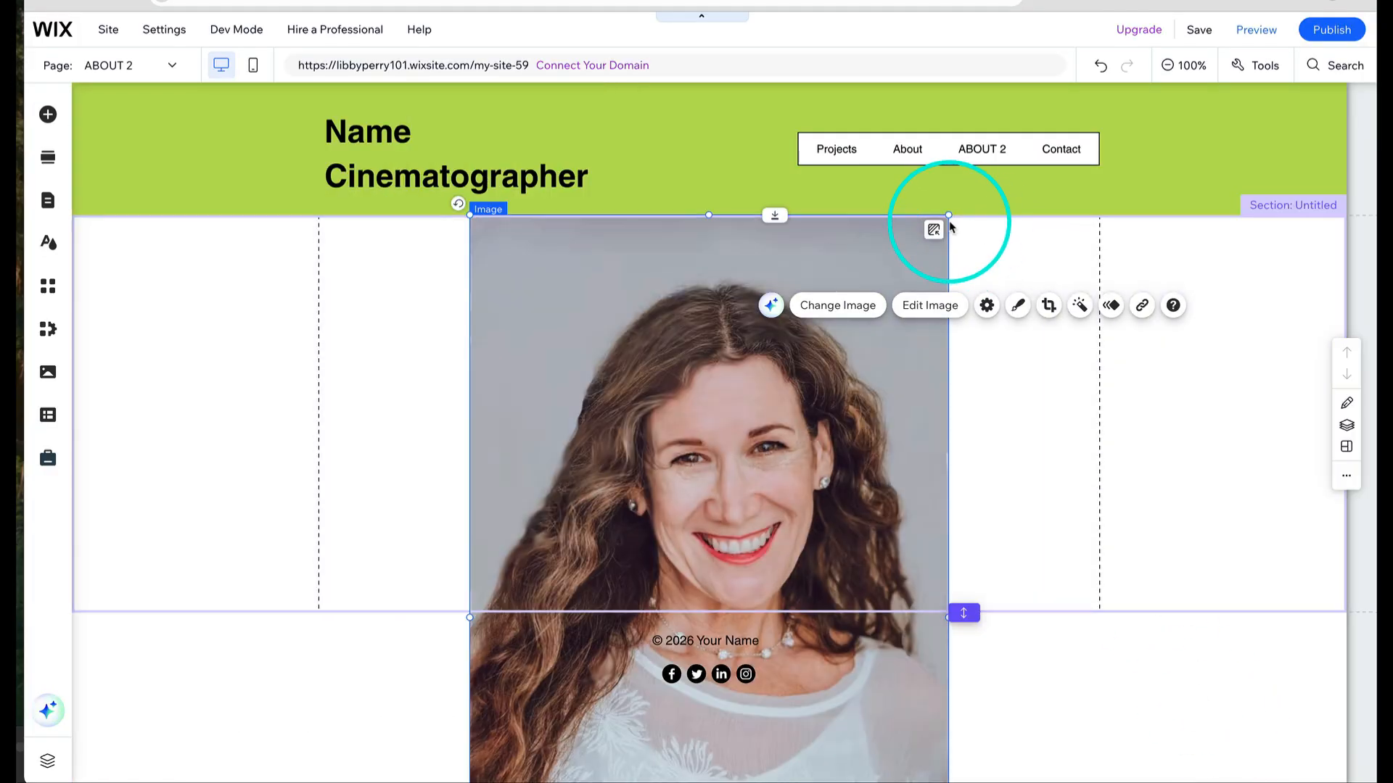
- Shrink the profile image and position it on the right side of the section
drag(949, 216, 996, 421)
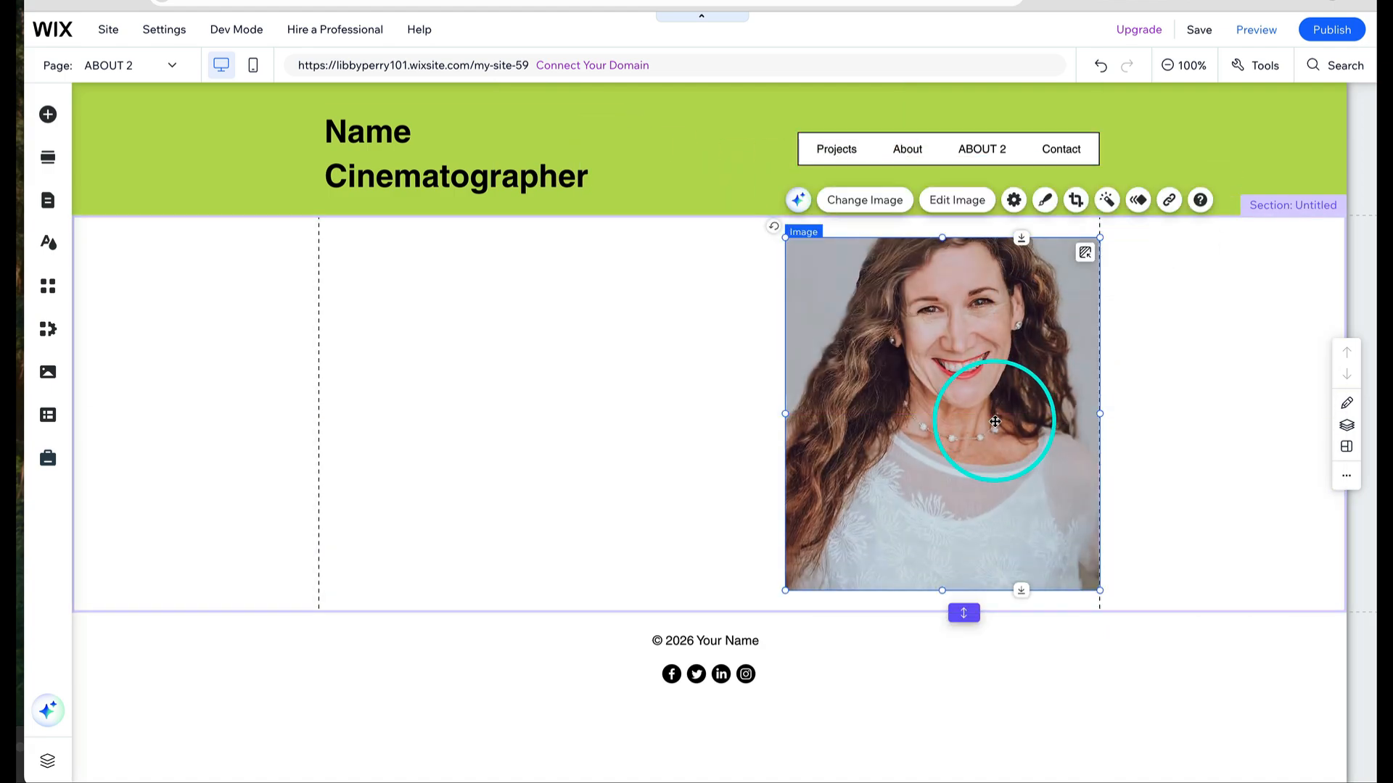
click(869, 201)
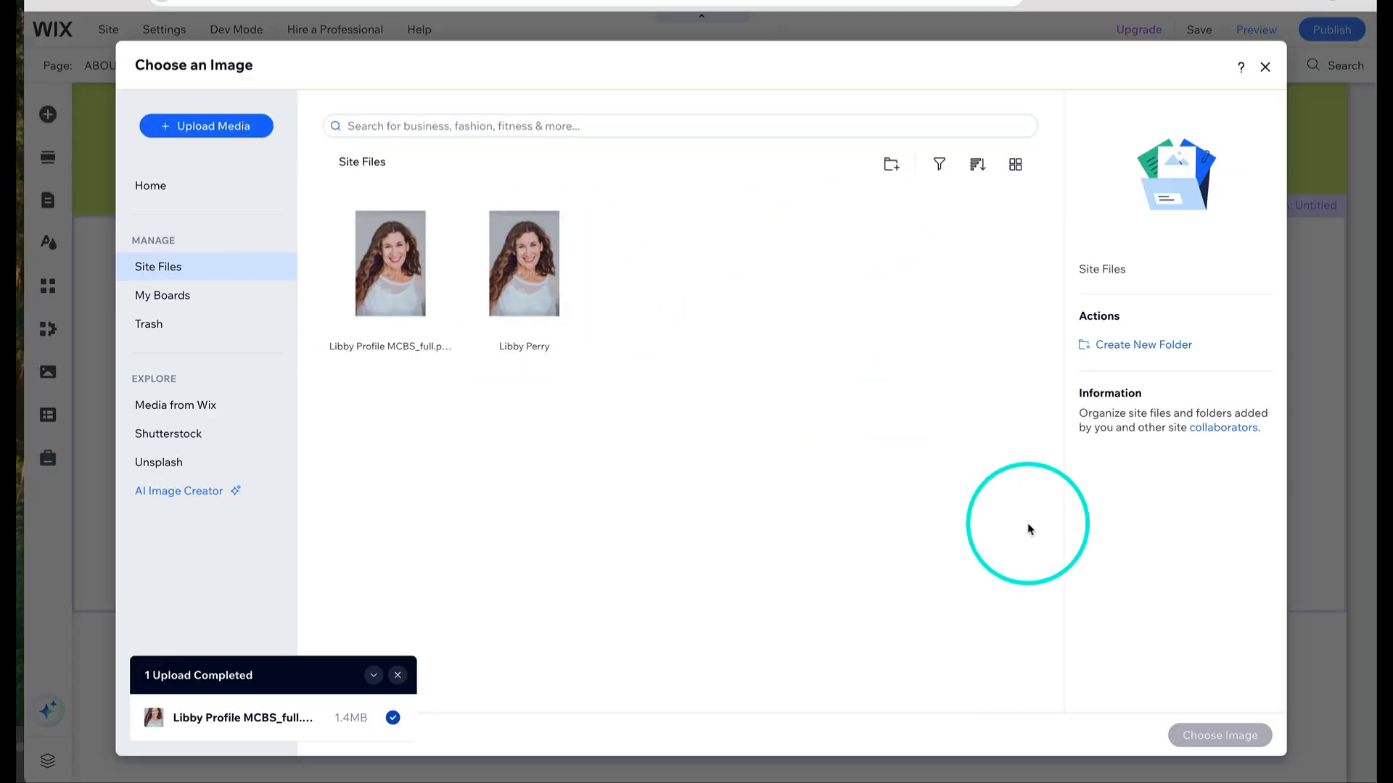
click(1263, 69)
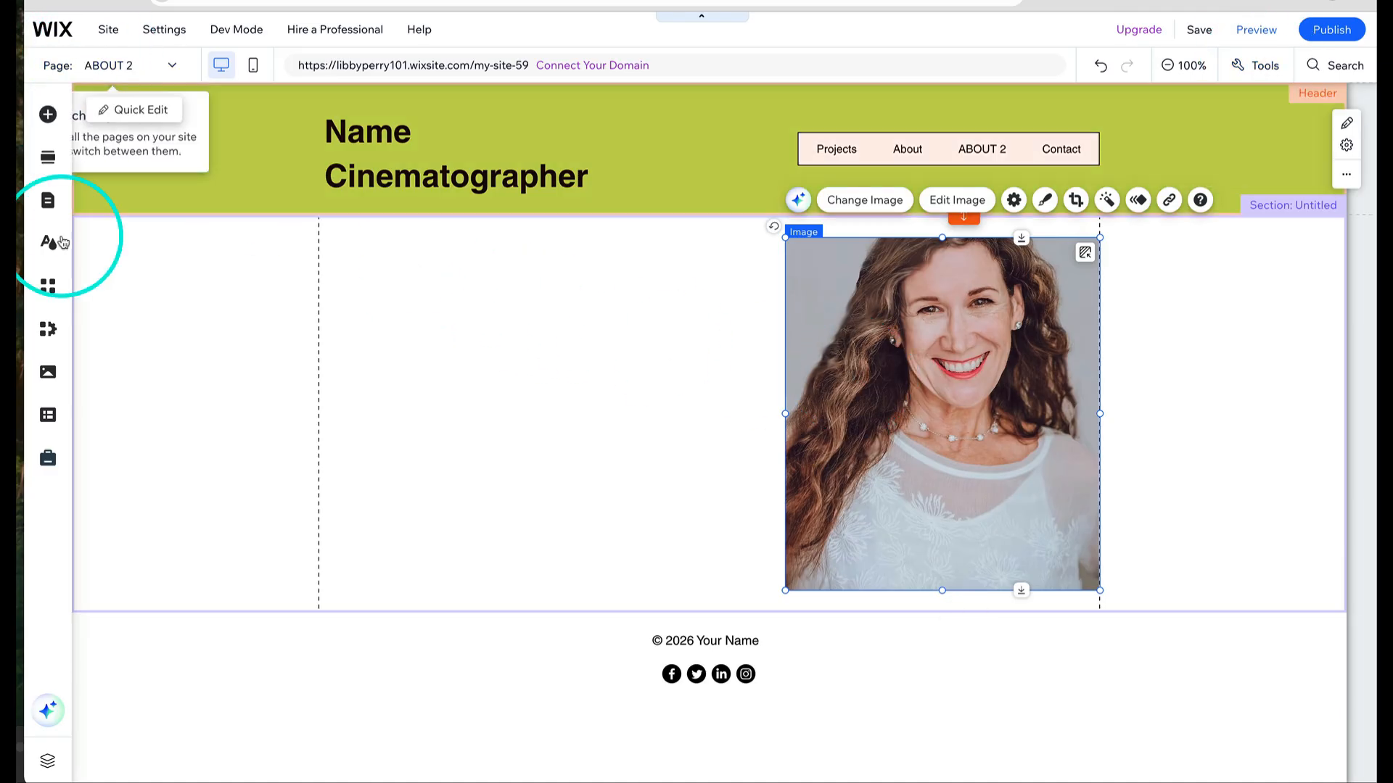
- Add a themed paragraph text element to the left of the photo
click(48, 115)
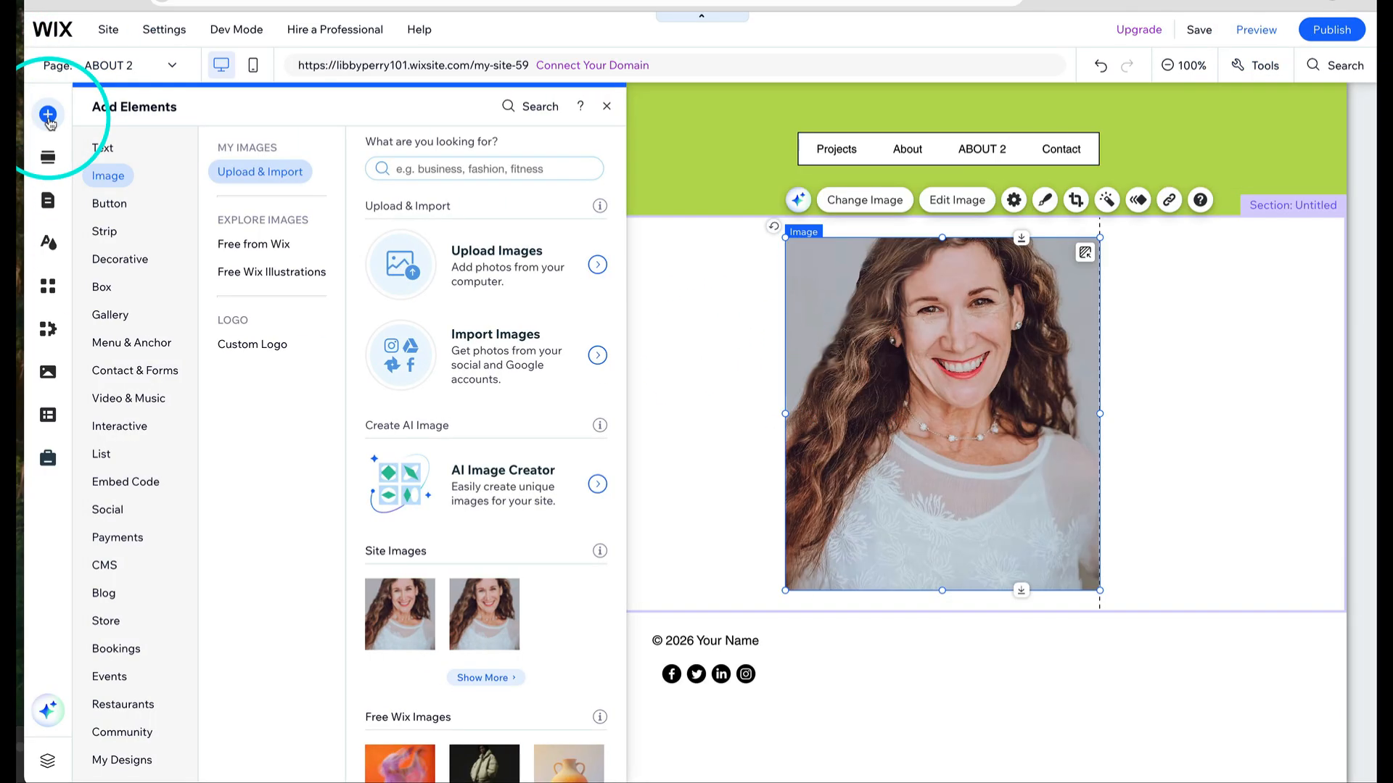
click(100, 149)
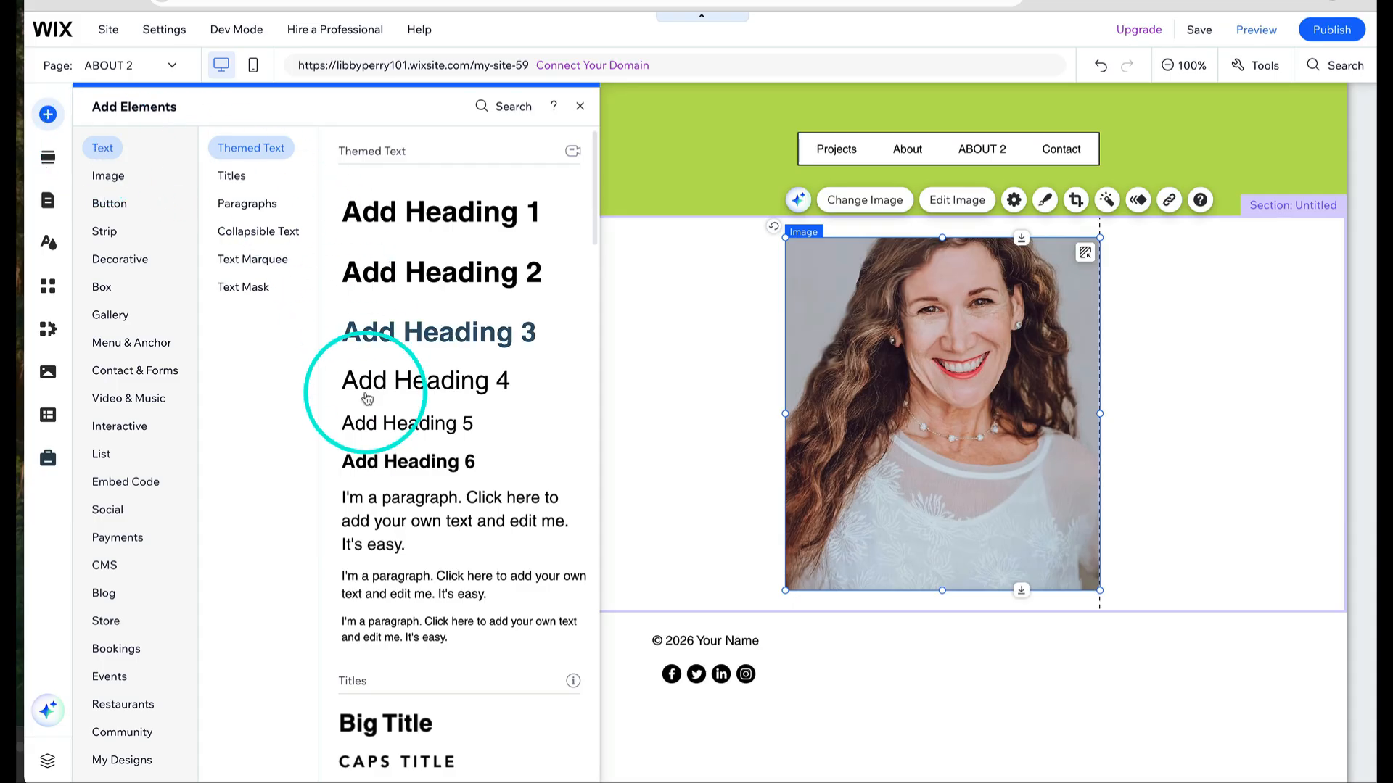
drag(399, 573, 381, 320)
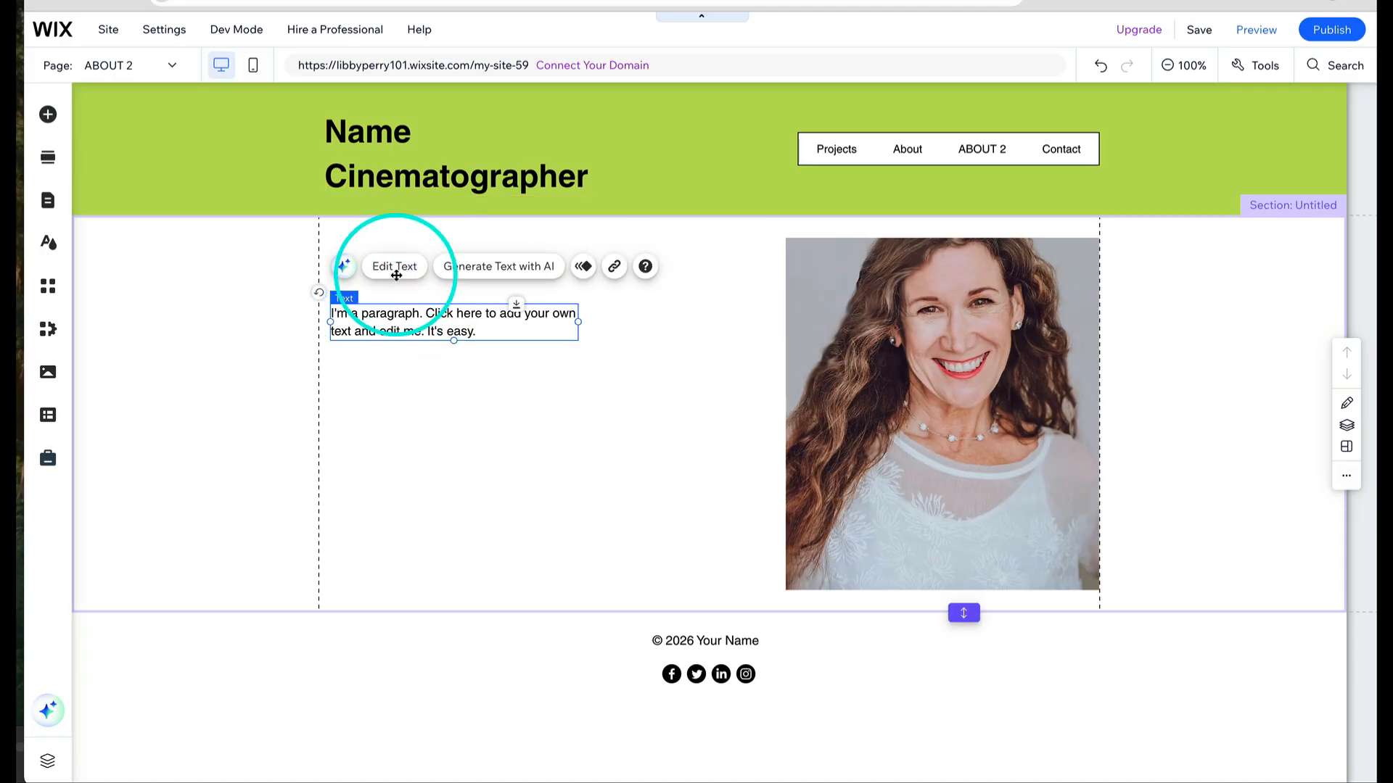
- Replace the paragraph text with "Hello I'm Libby." and widen the text box
double_click(395, 329)
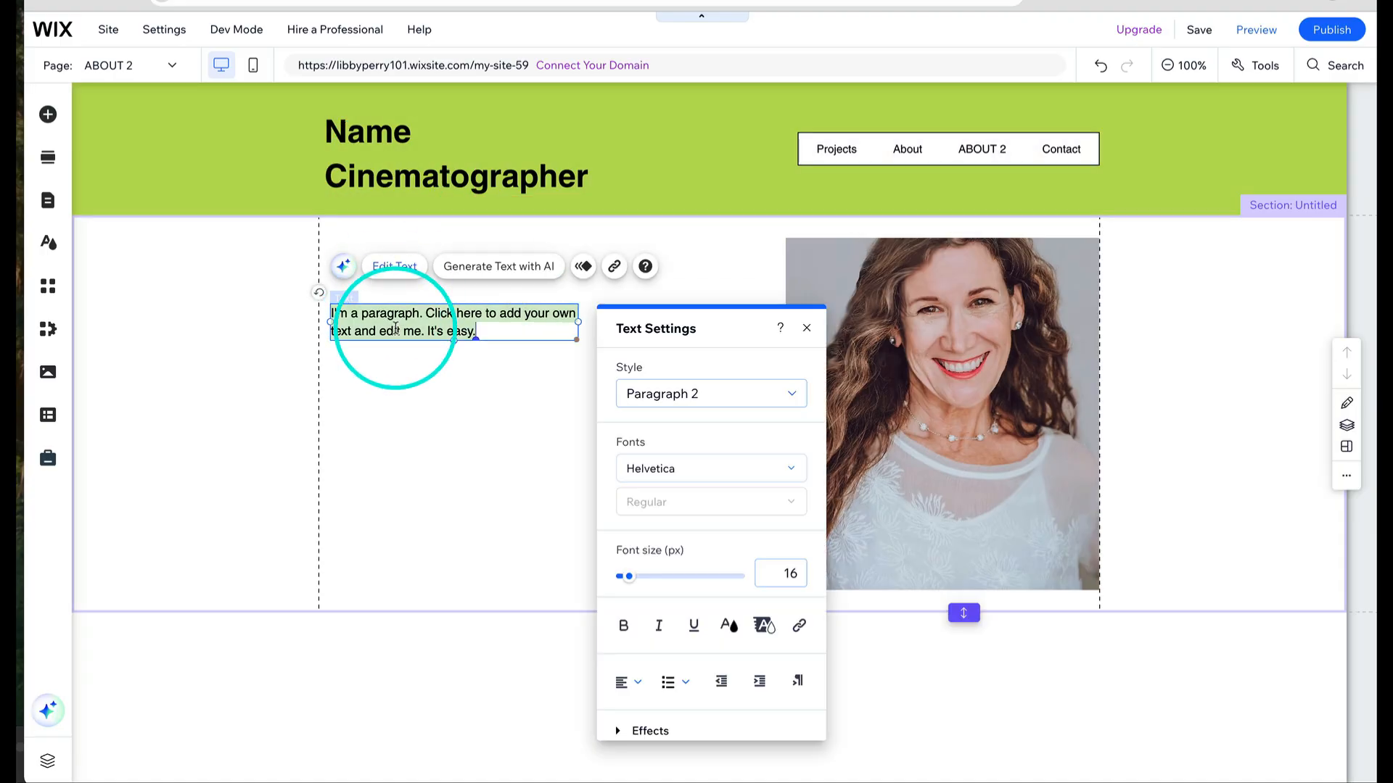
text(he)
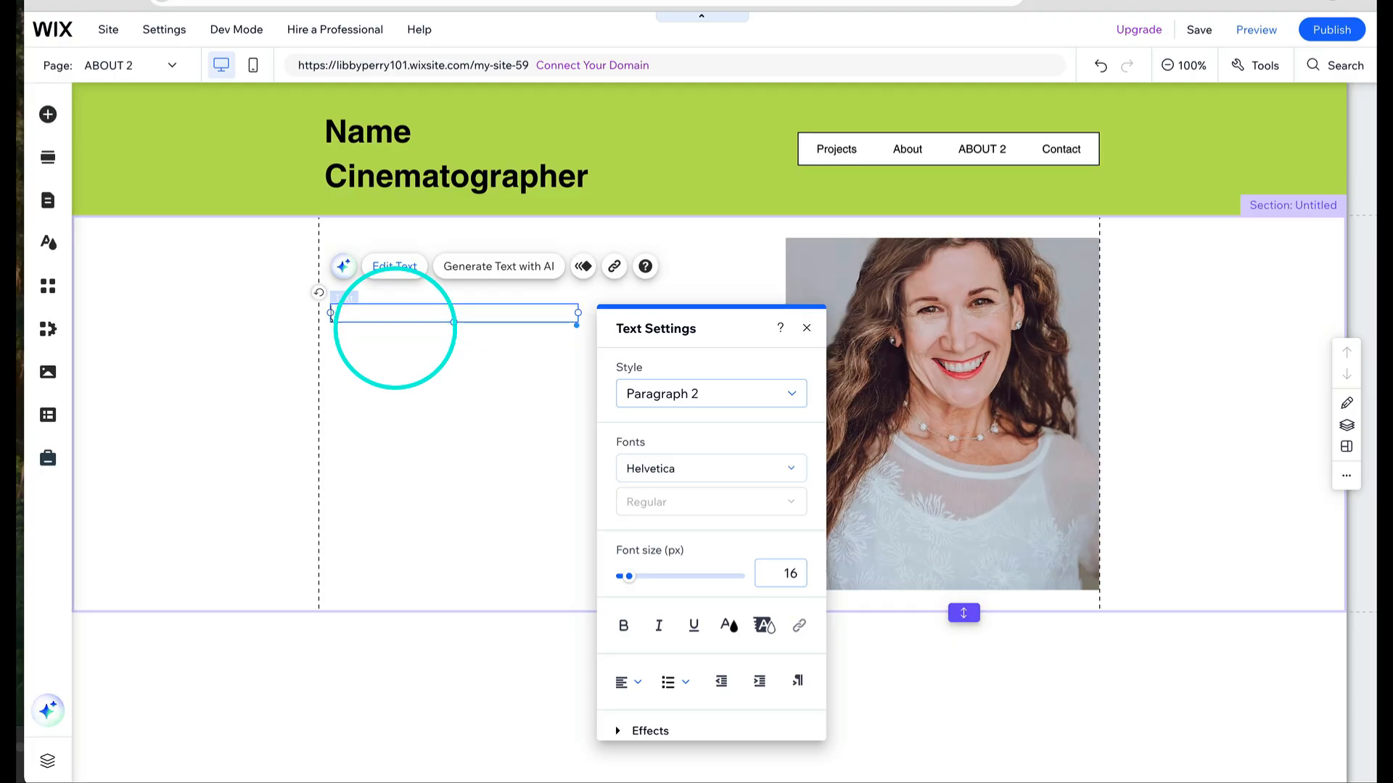
text(llo I'm Libby.)
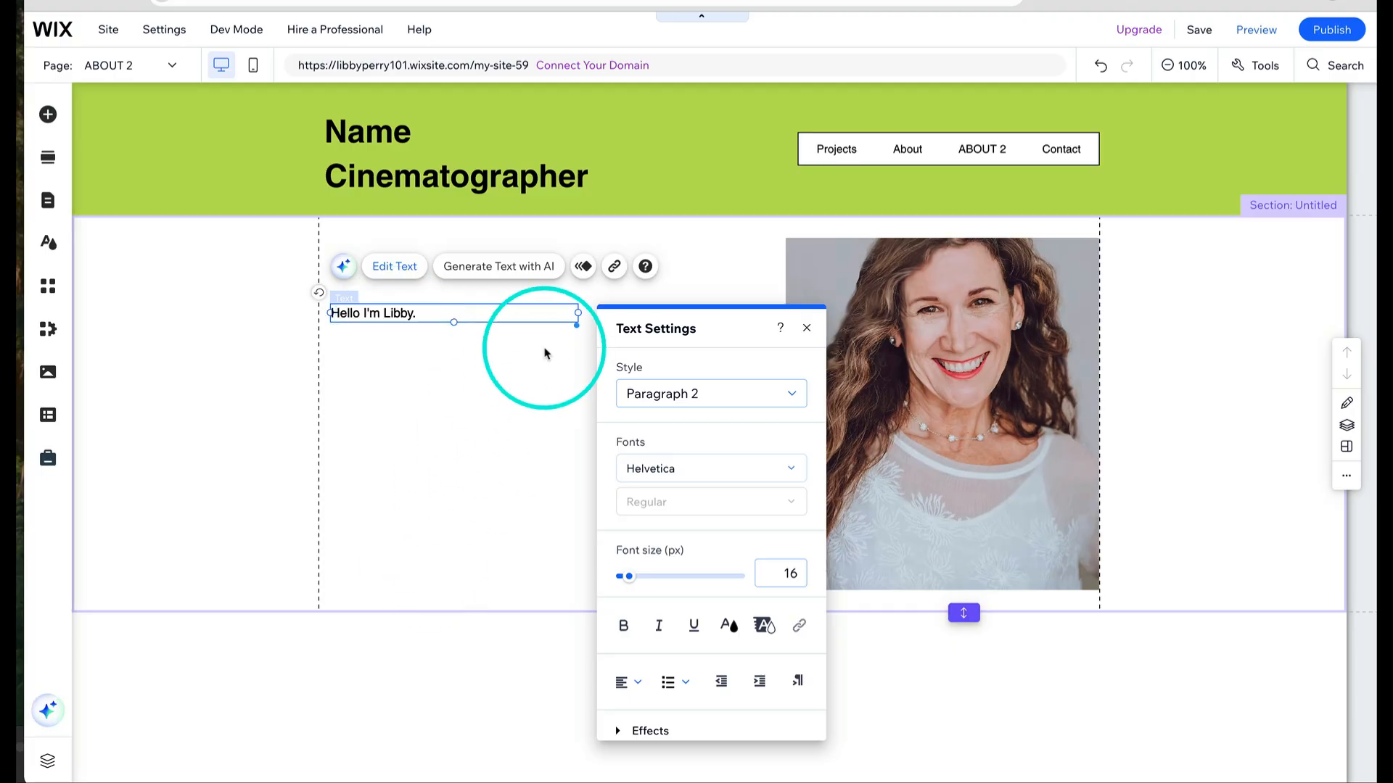
click(1163, 357)
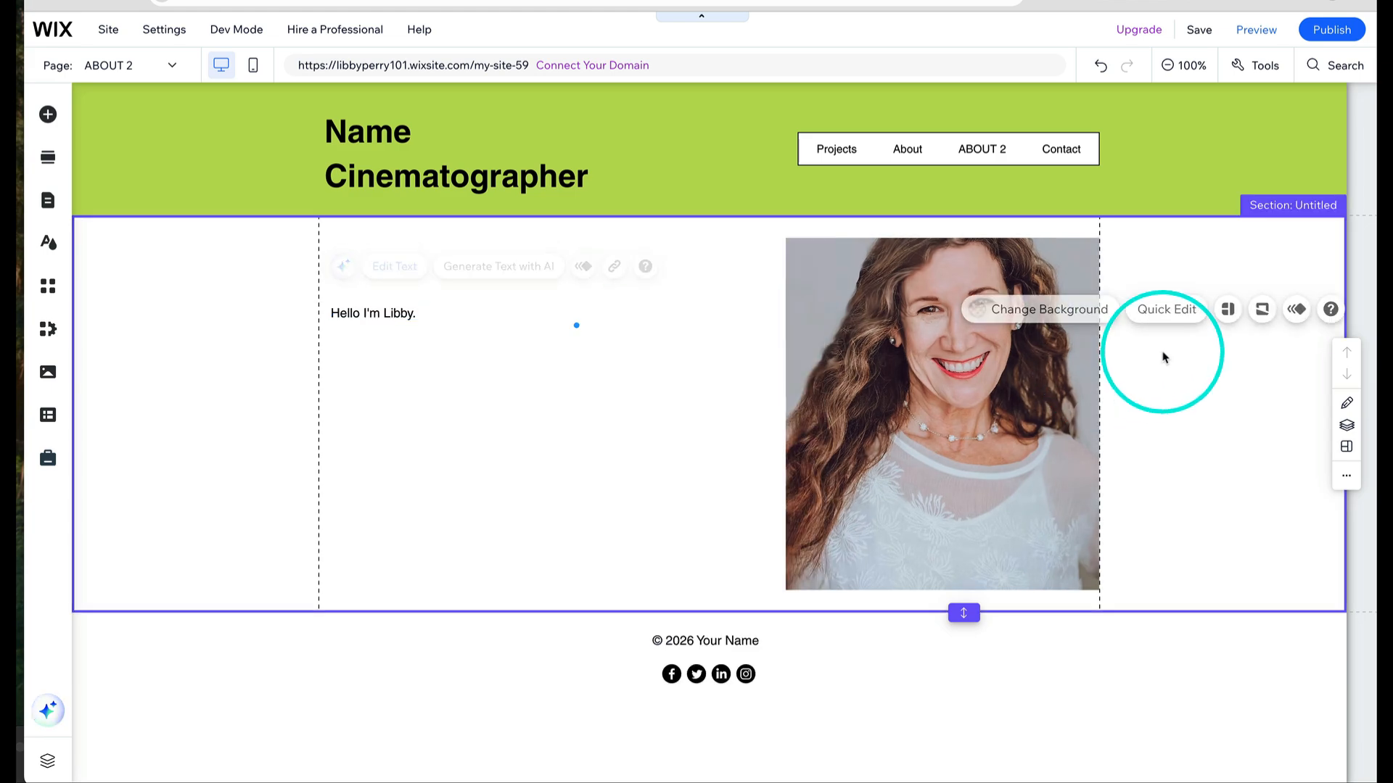
click(567, 314)
drag(575, 312, 735, 312)
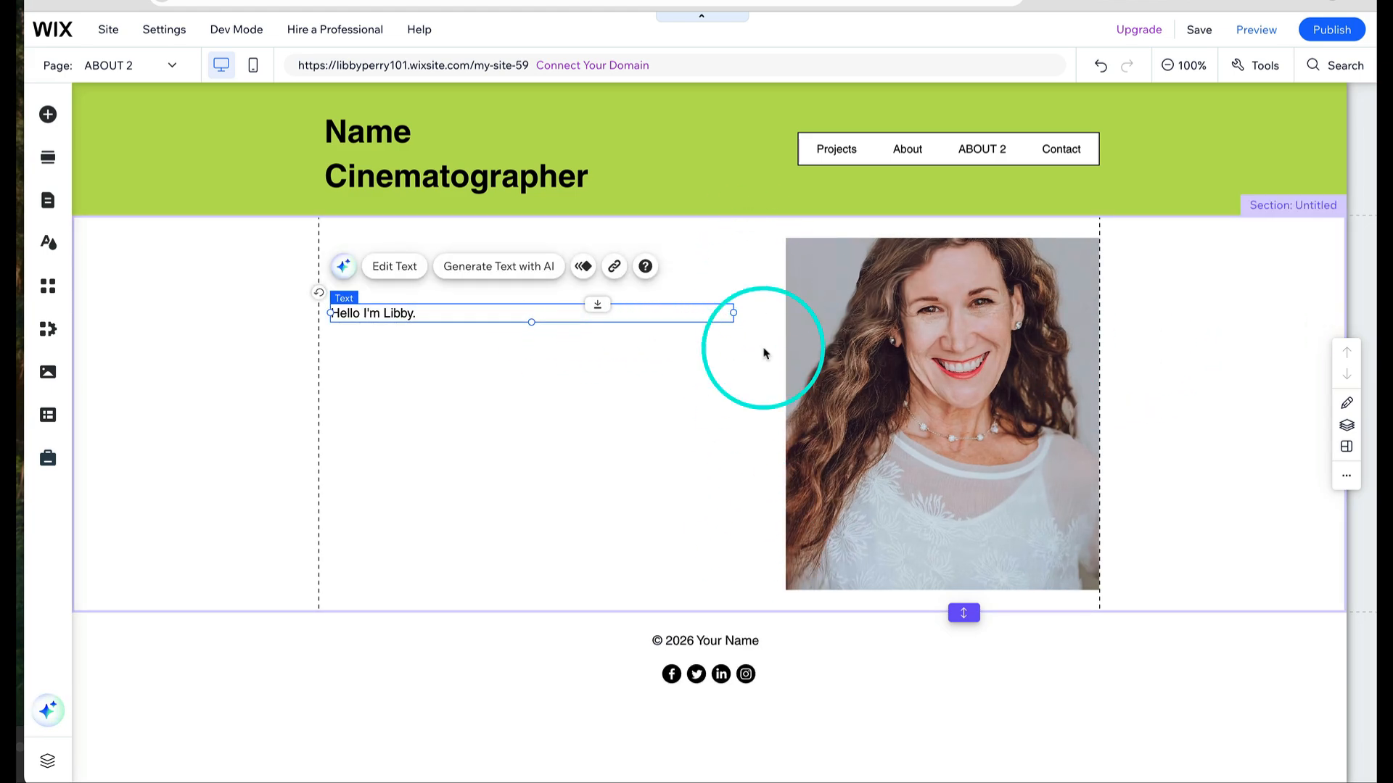
- Extend the photo's top edge slightly and adjust the image zoom inside its crop frame
click(961, 388)
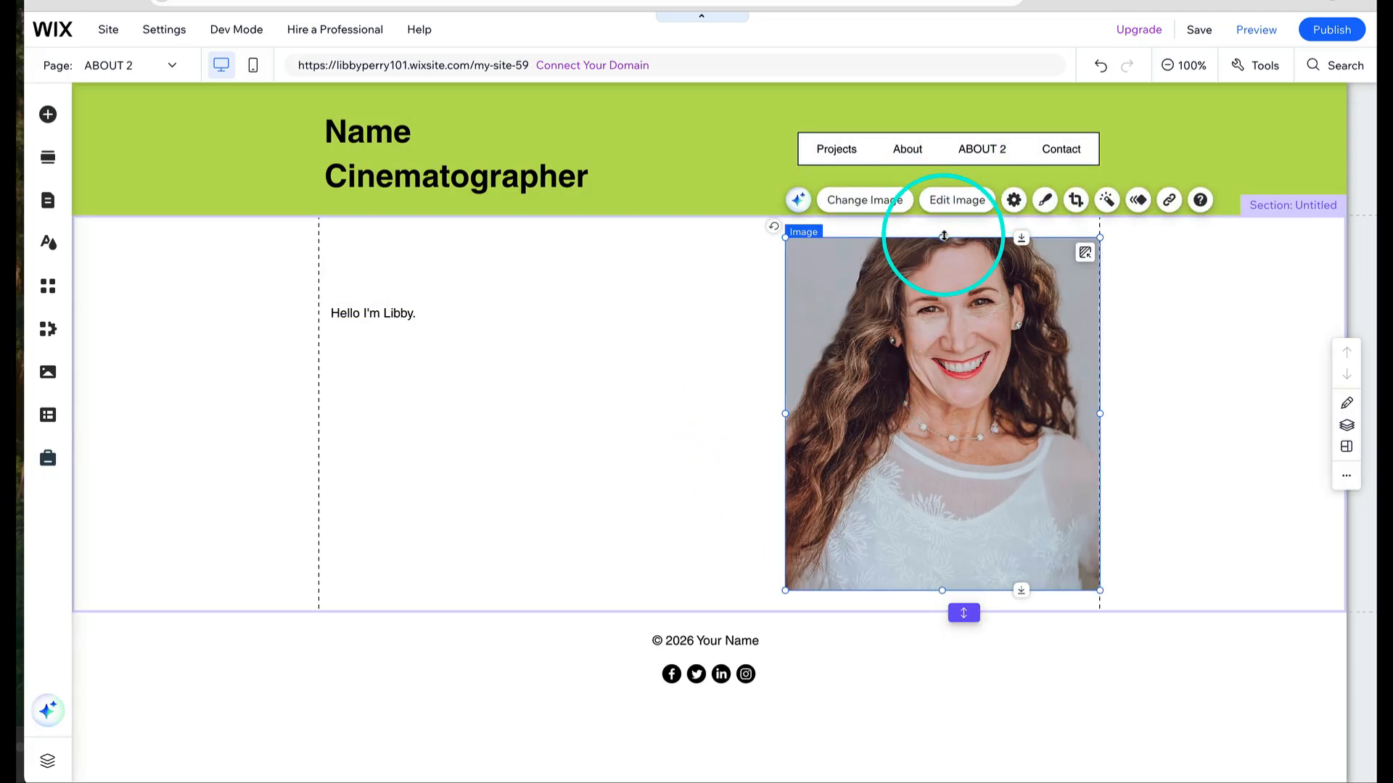
drag(942, 237, 942, 225)
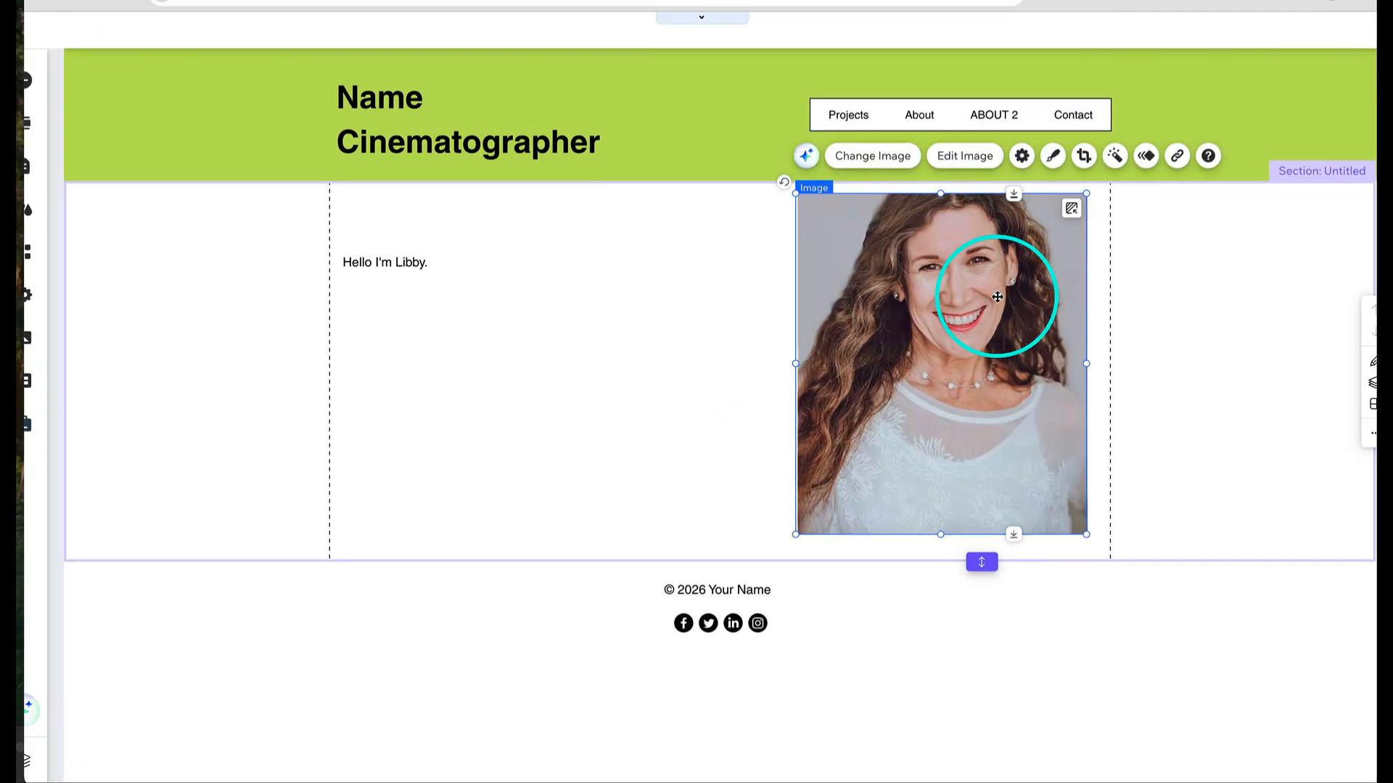
double_click(997, 297)
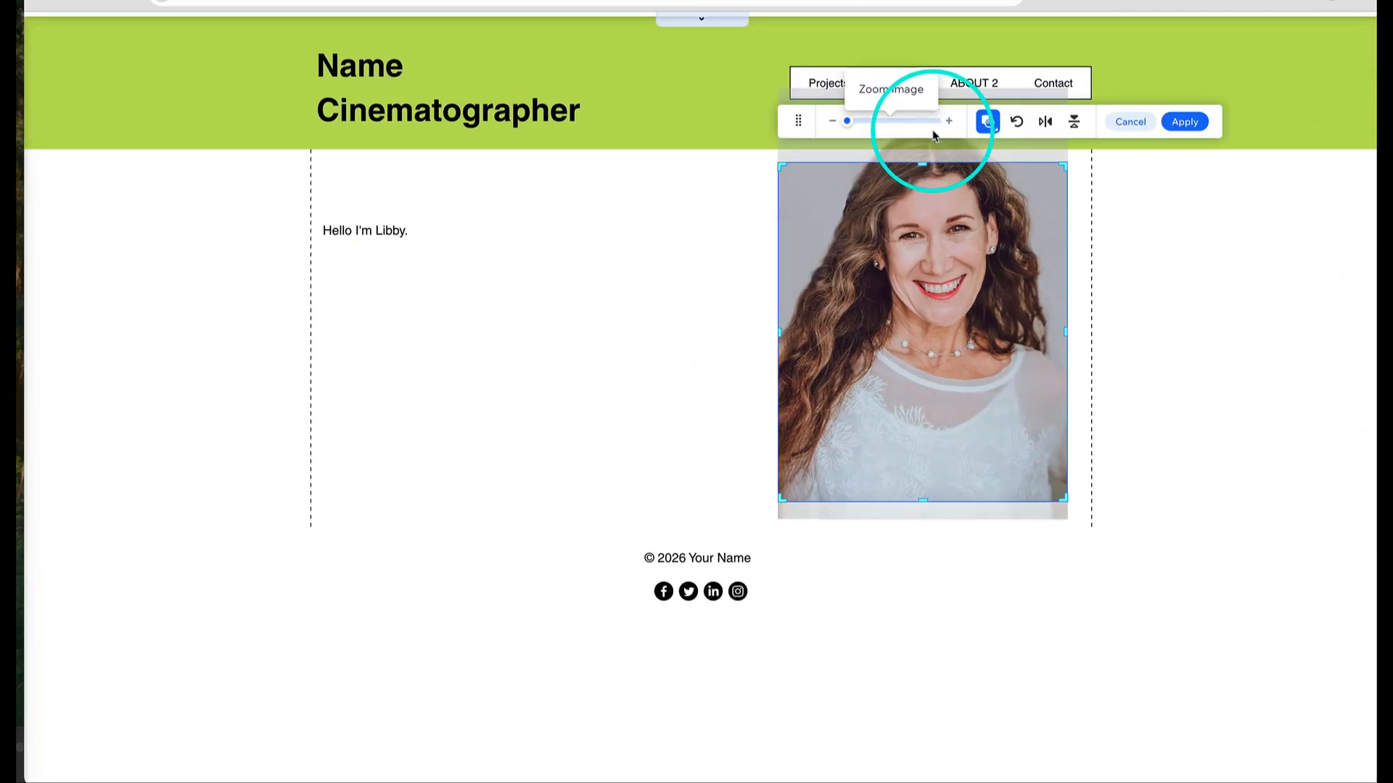
drag(848, 122, 737, 131)
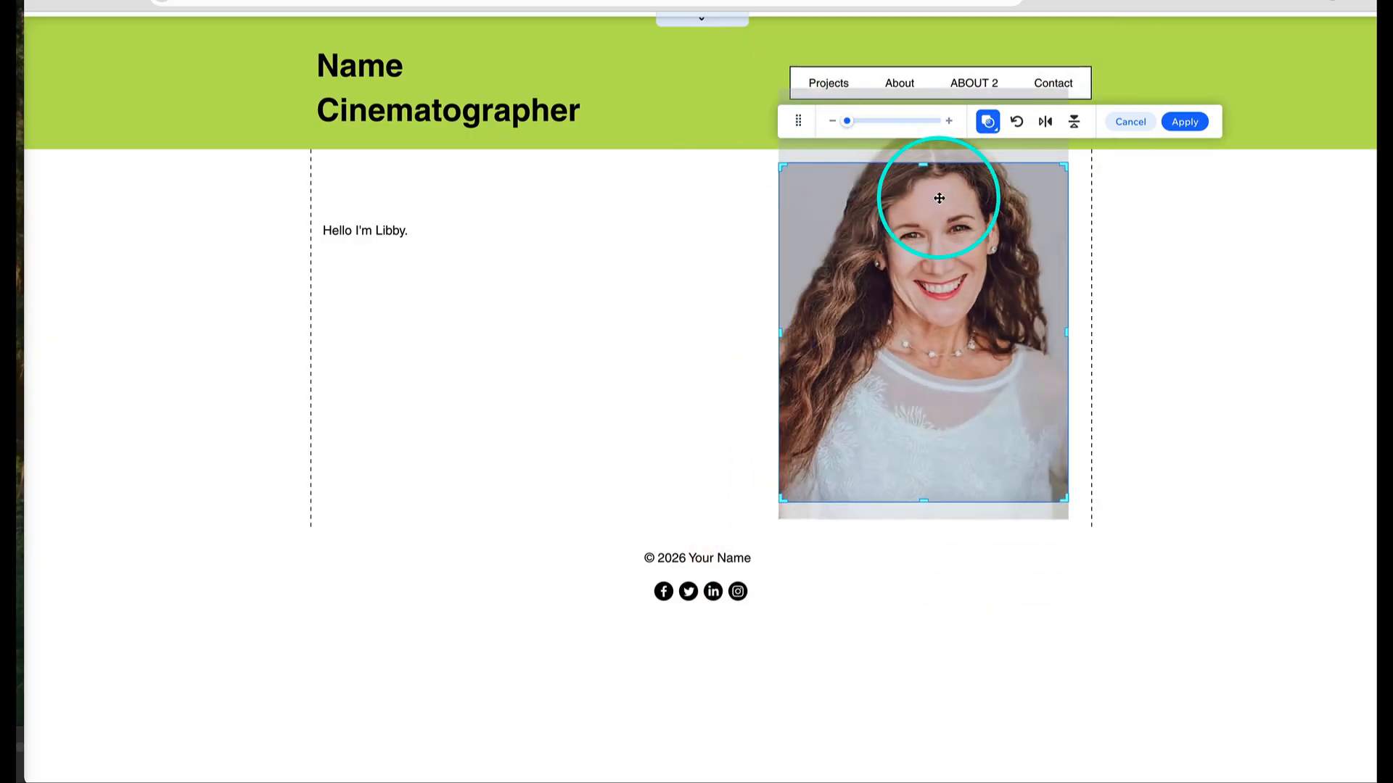
click(1109, 292)
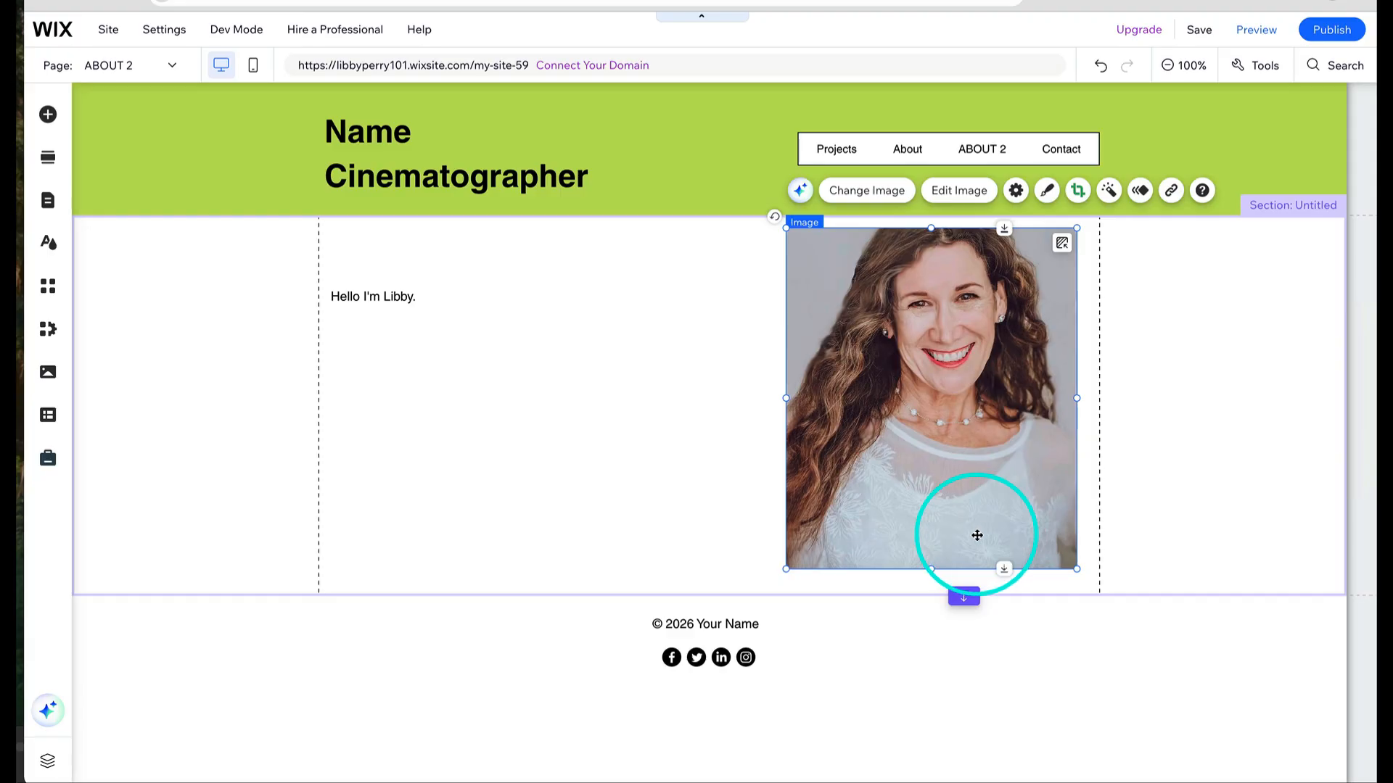
- Reposition the photo within its crop frame to show more of the top of the head
double_click(969, 329)
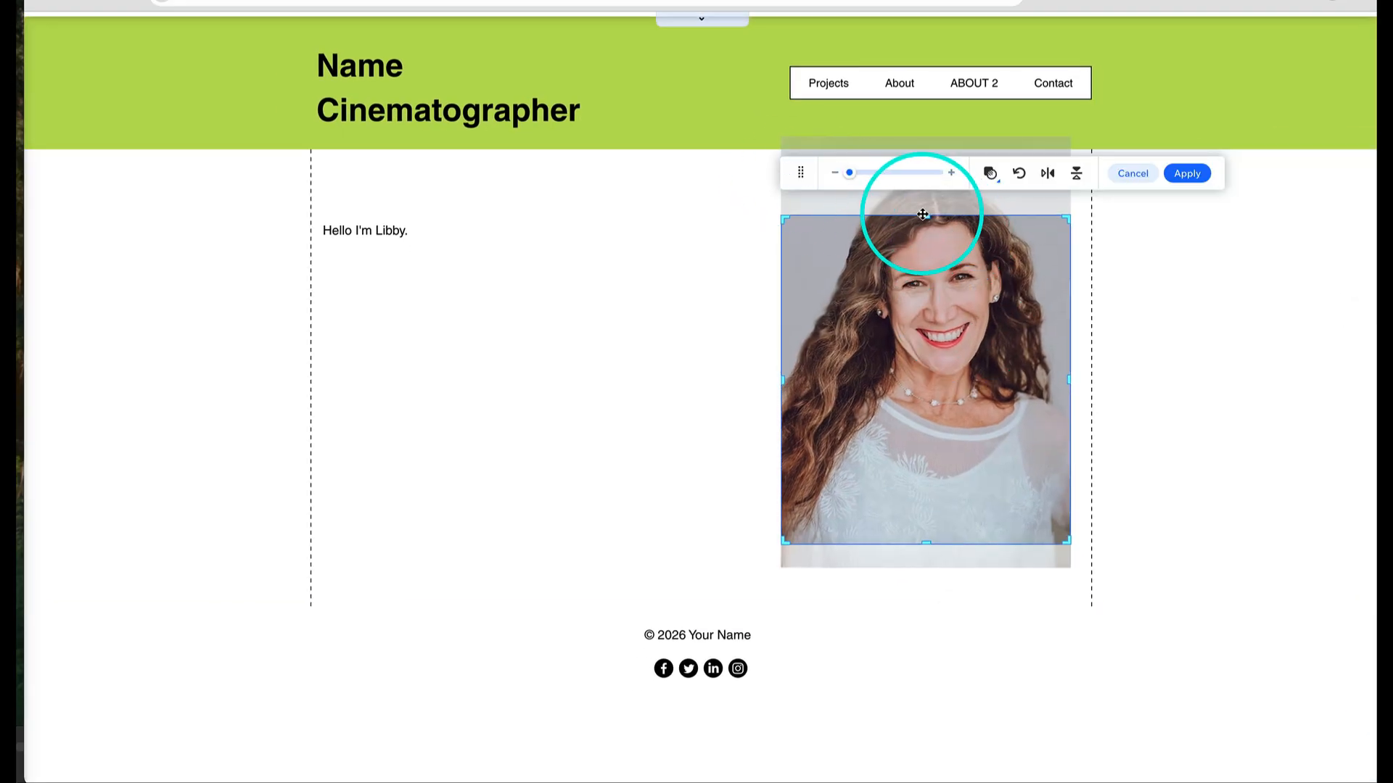
scroll(917, 220, up, 5)
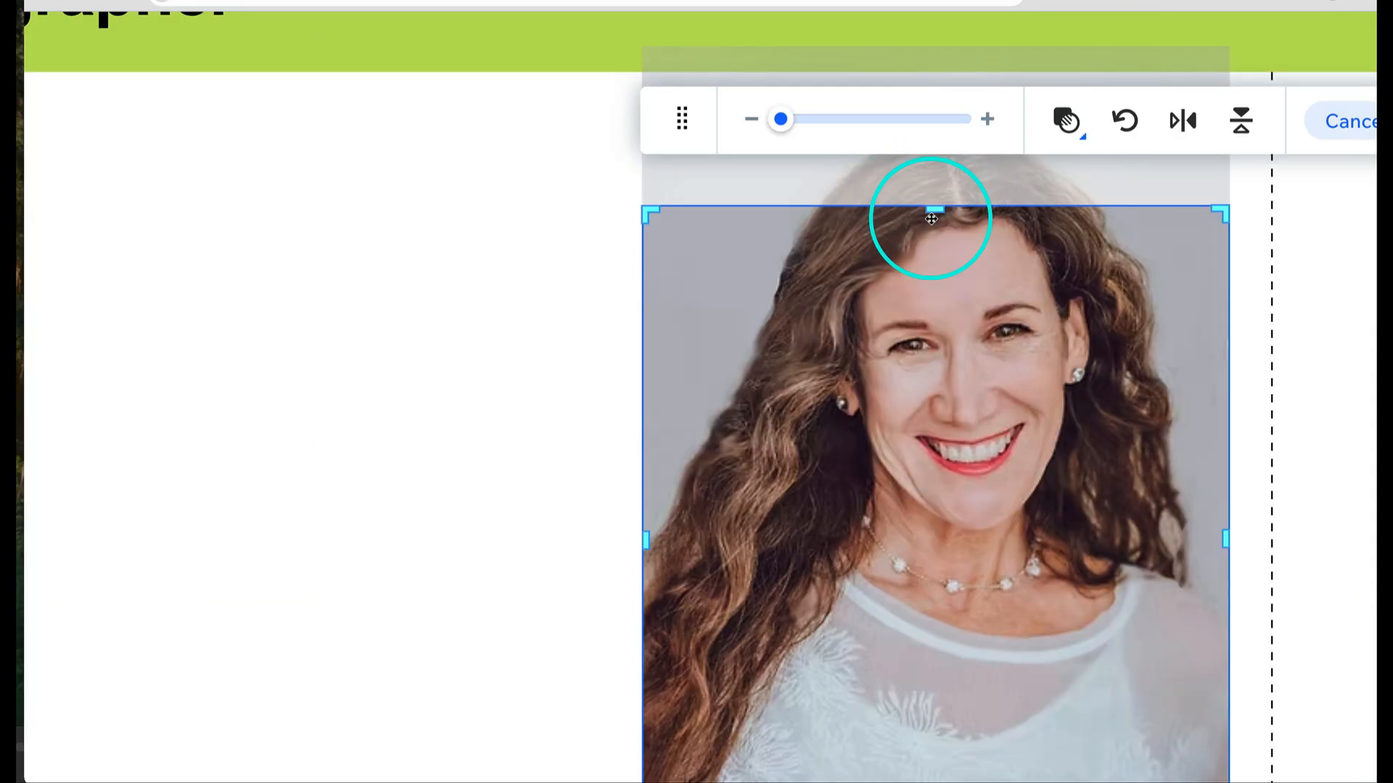
scroll(930, 218, down, 5)
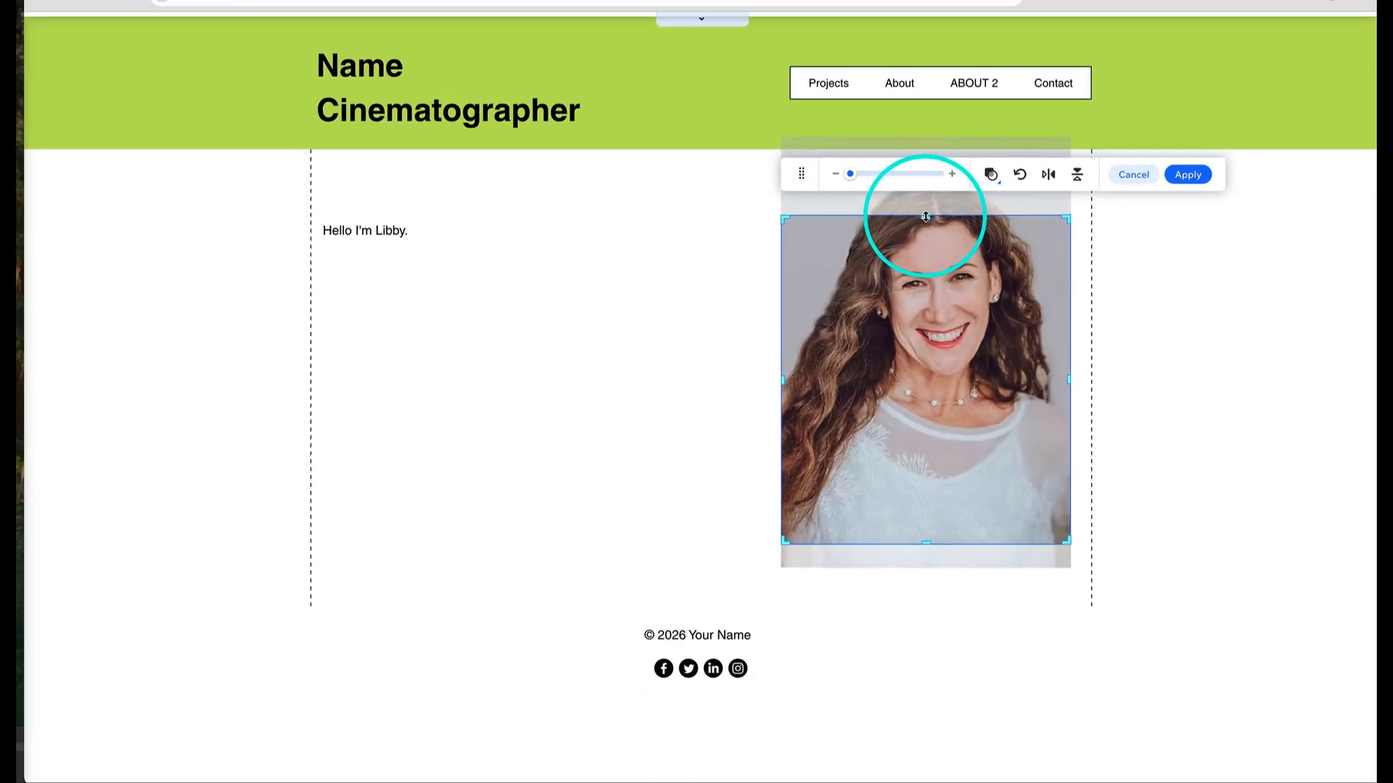
drag(925, 215, 920, 180)
click(718, 397)
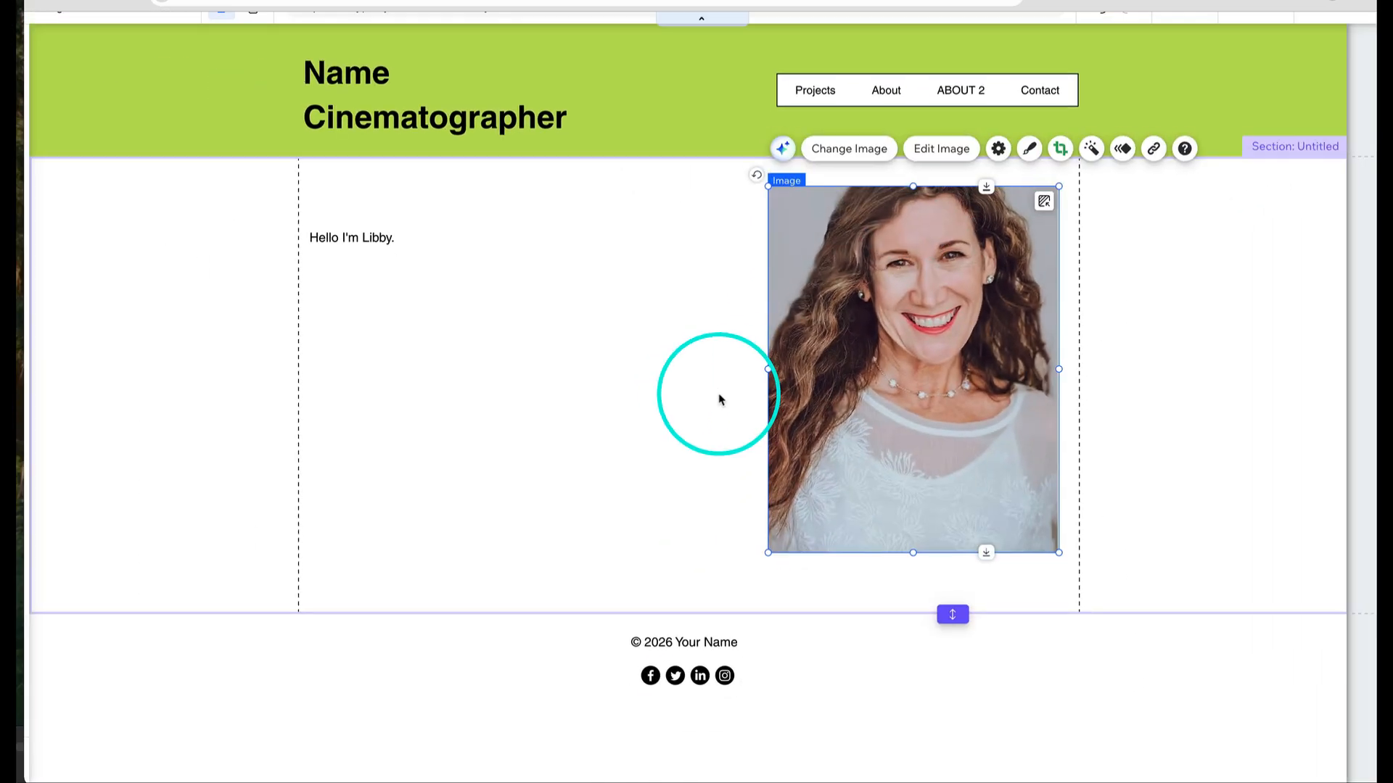
click(893, 249)
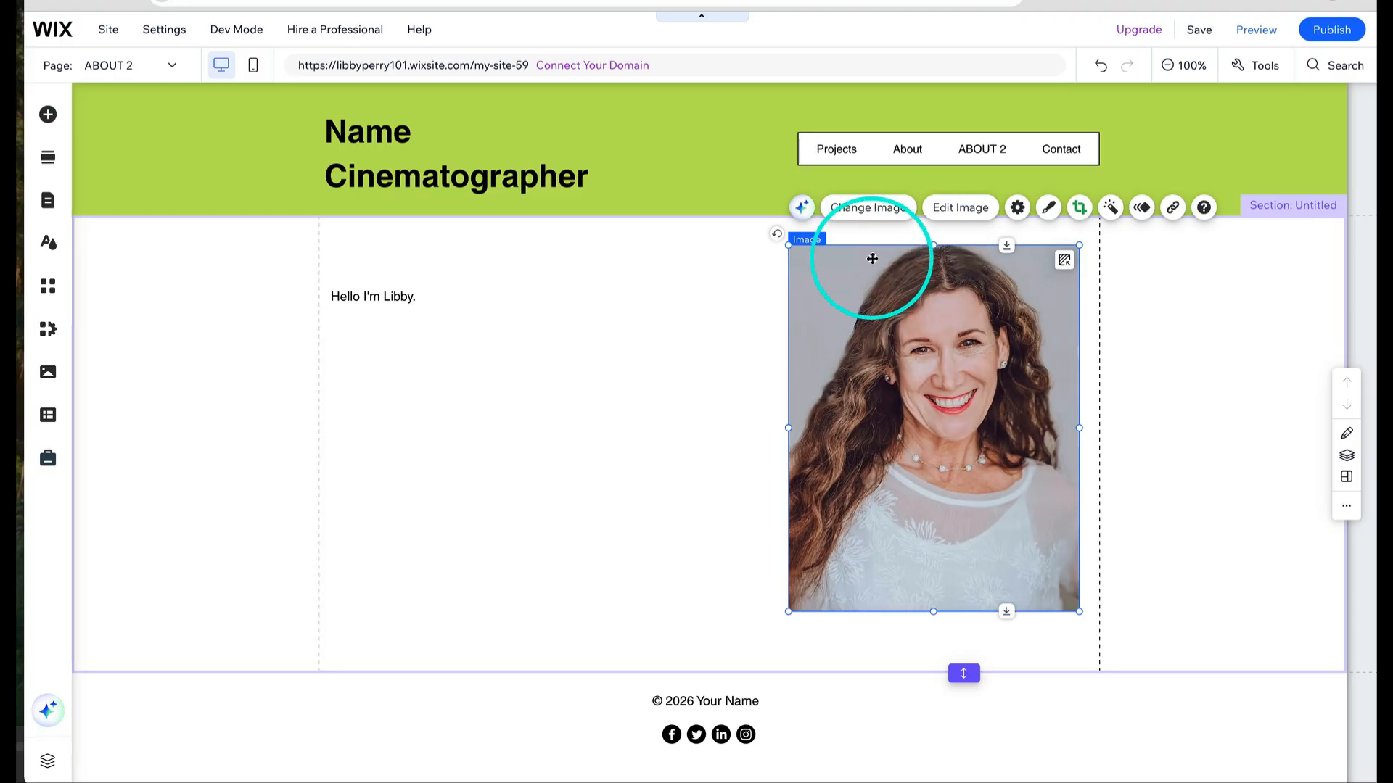
click(1158, 539)
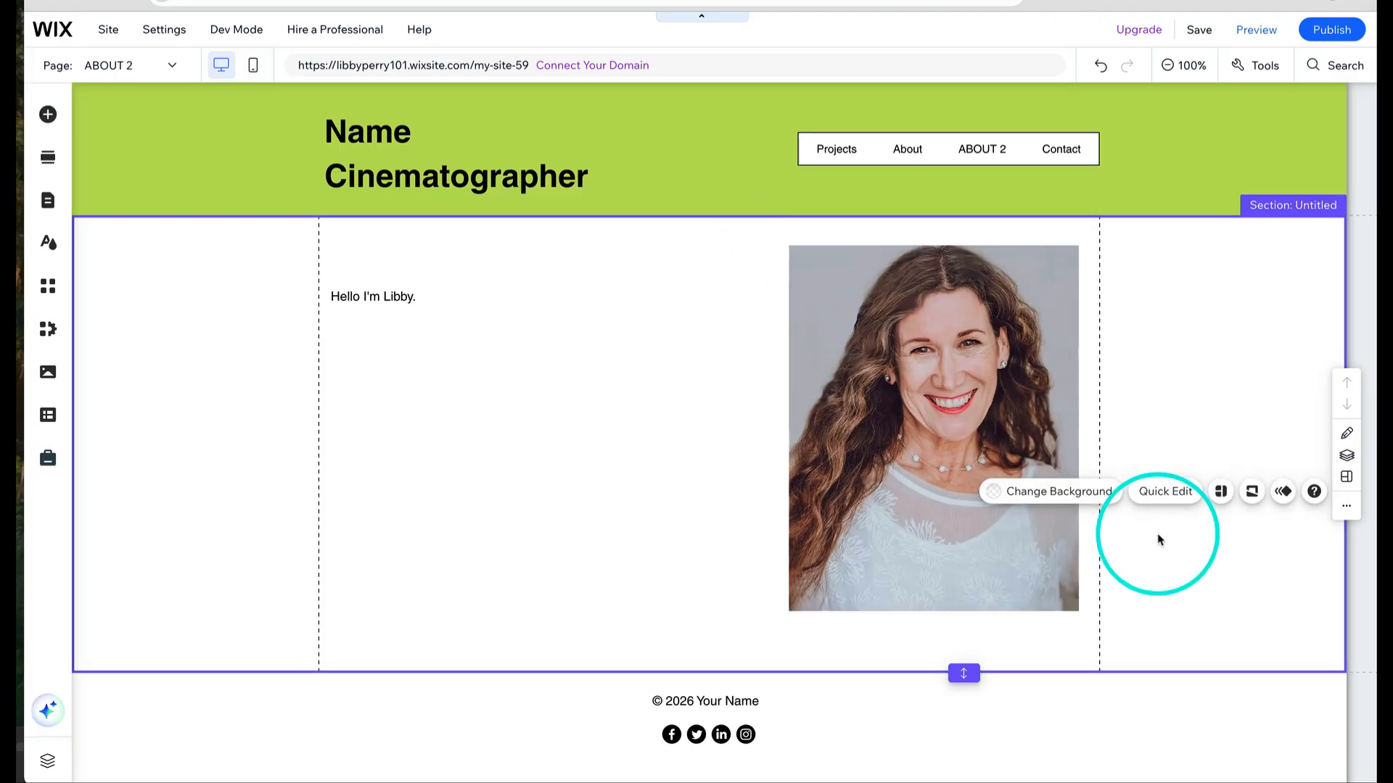
- Switch the editor to mobile view
click(538, 497)
click(102, 565)
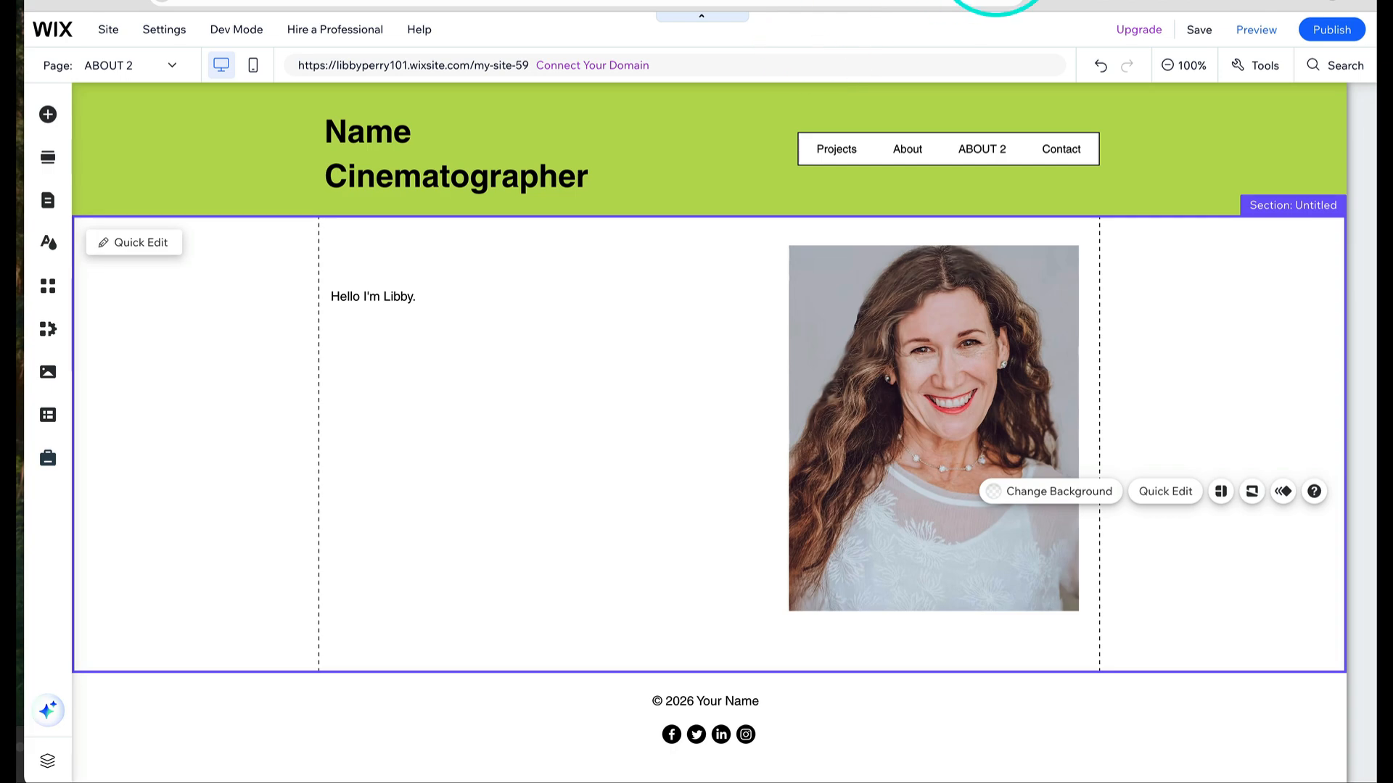
click(254, 50)
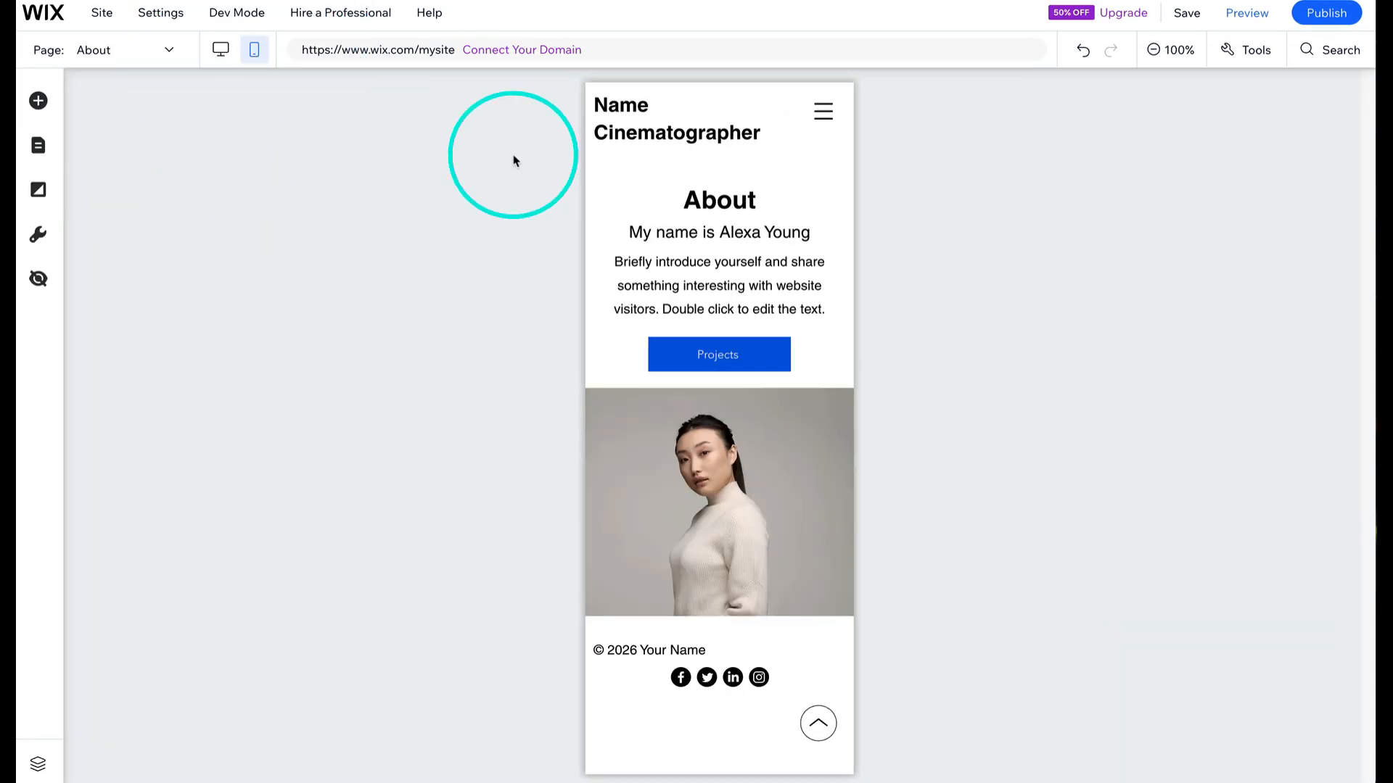
- Center the footer's copyright text in the mobile layout
click(716, 650)
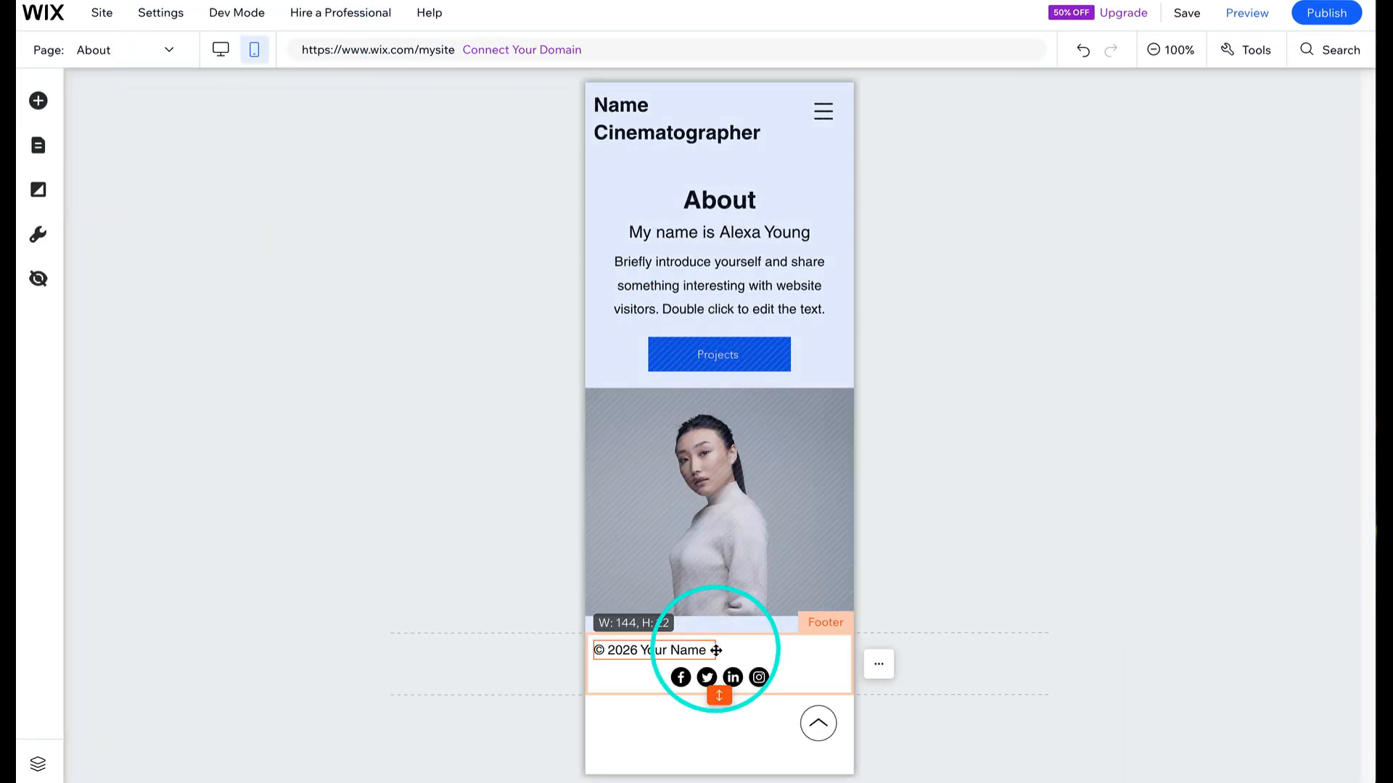
drag(692, 664, 749, 652)
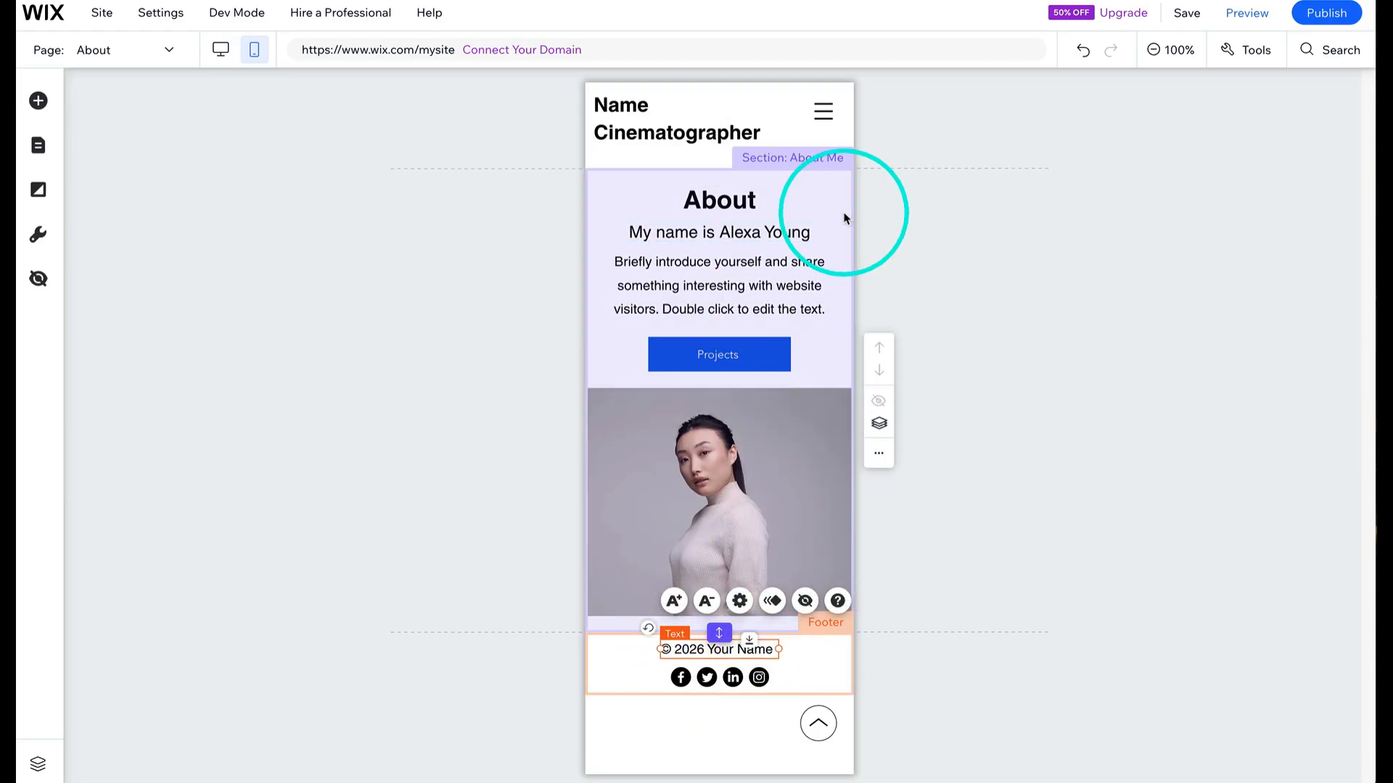
- Switch to the Projects page in the mobile editor
click(824, 114)
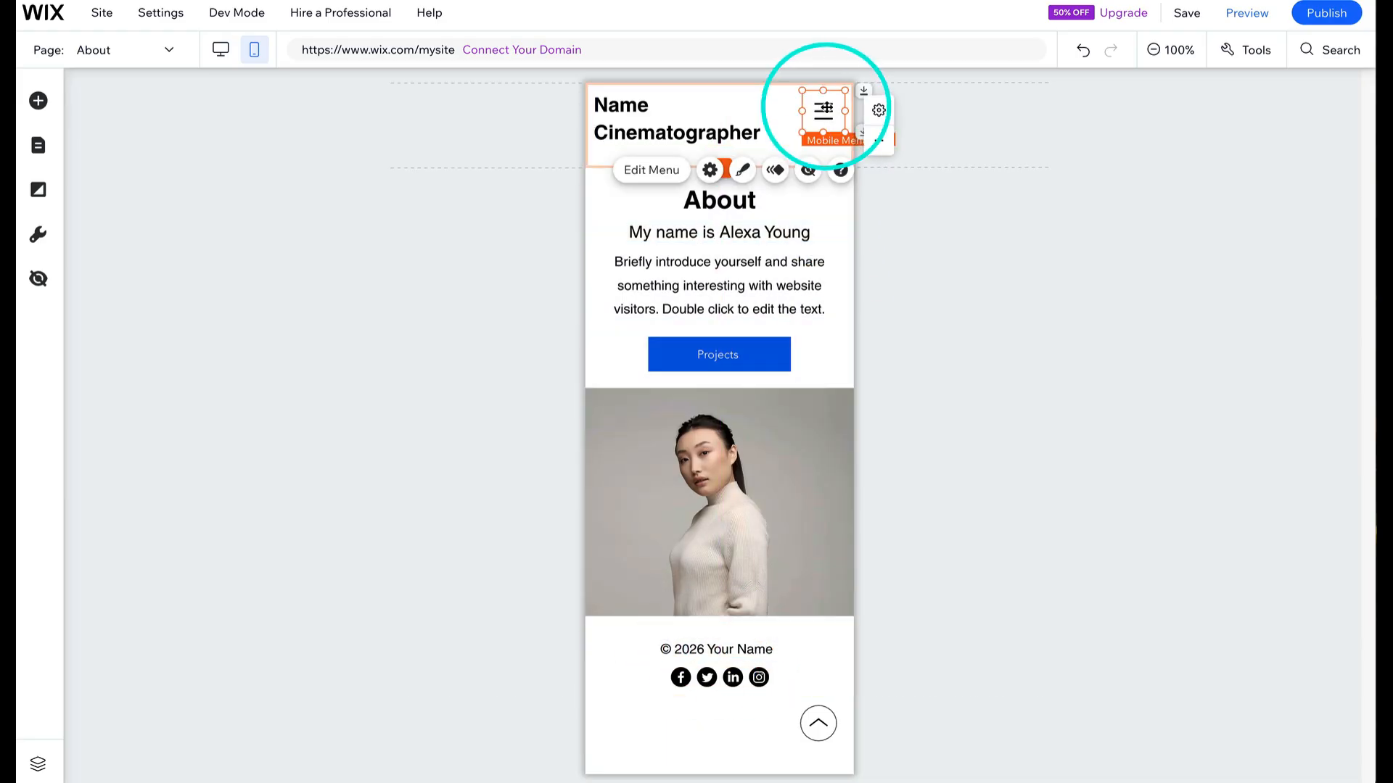
click(920, 210)
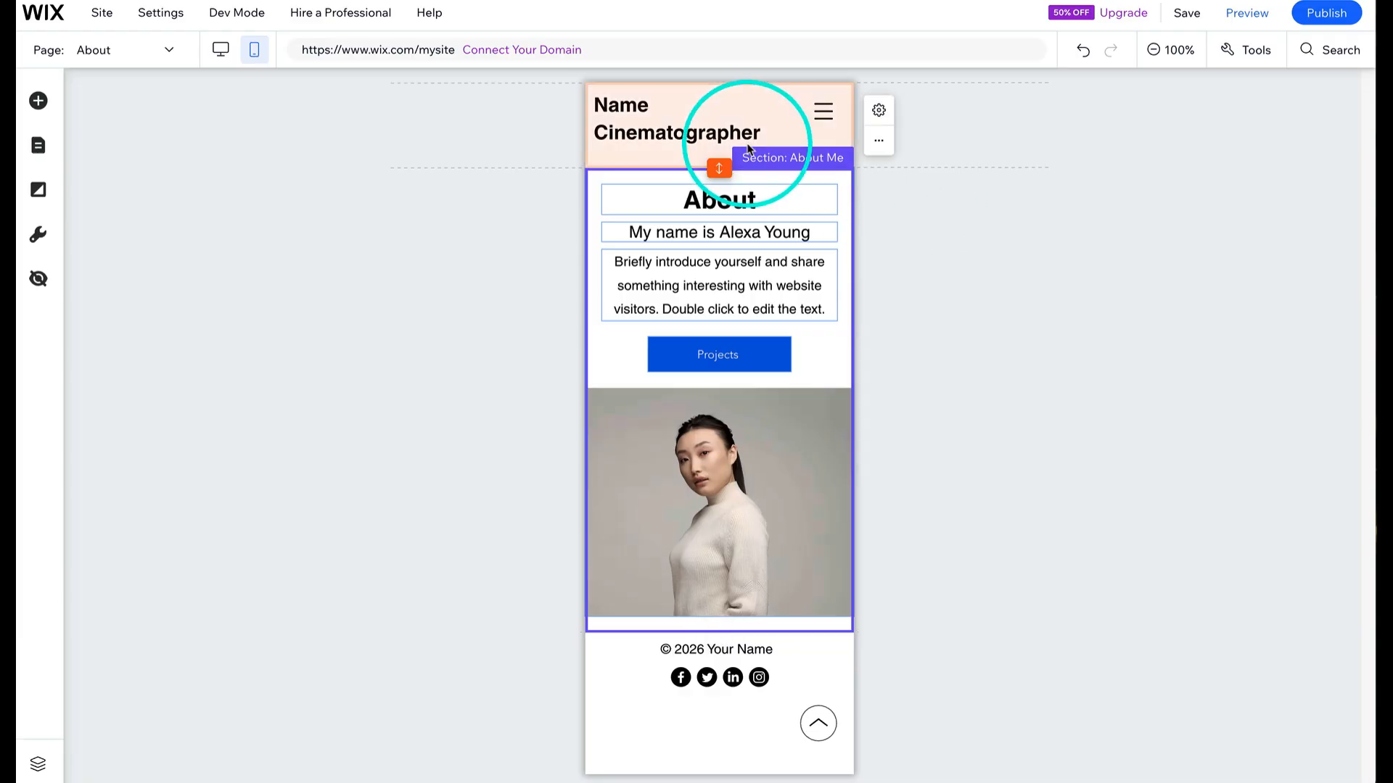
click(819, 731)
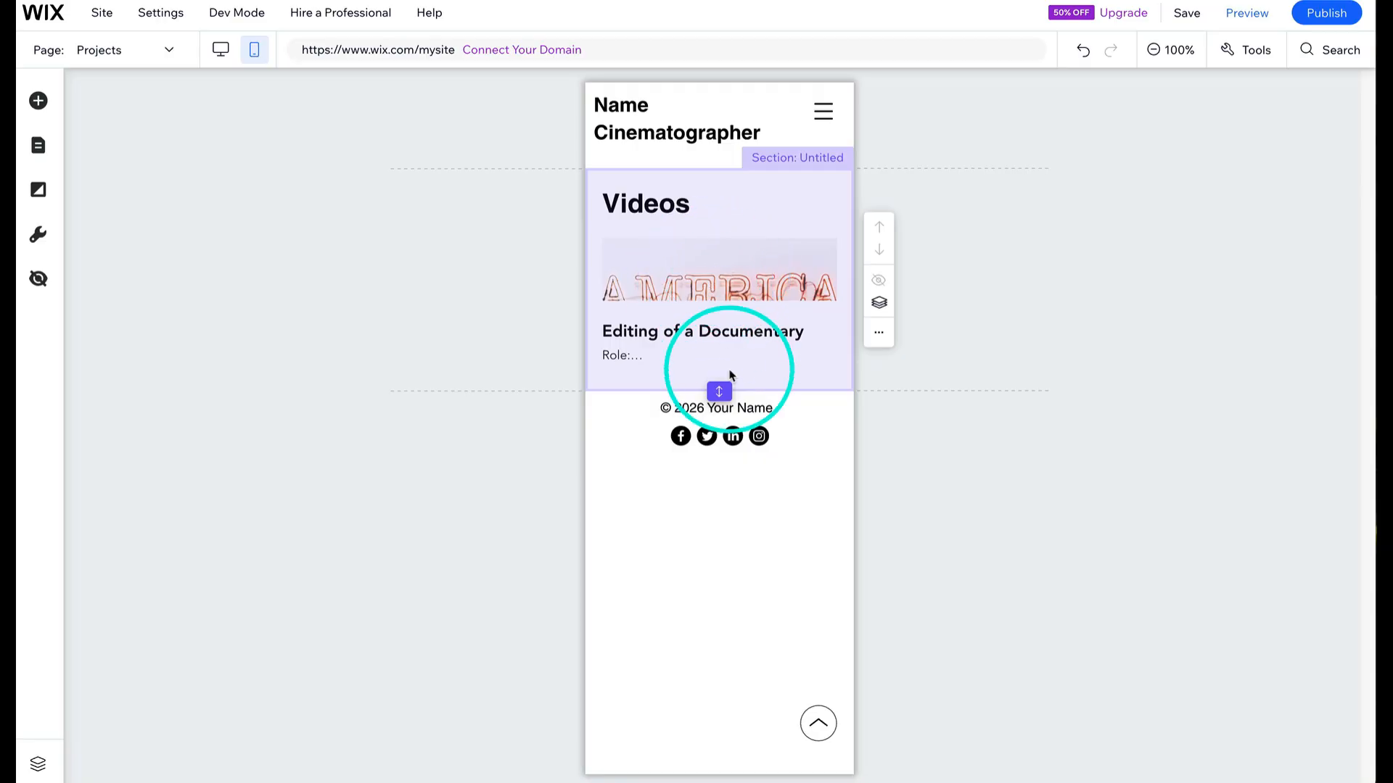
- Increase the height of the Videos section on the mobile Projects page
click(721, 417)
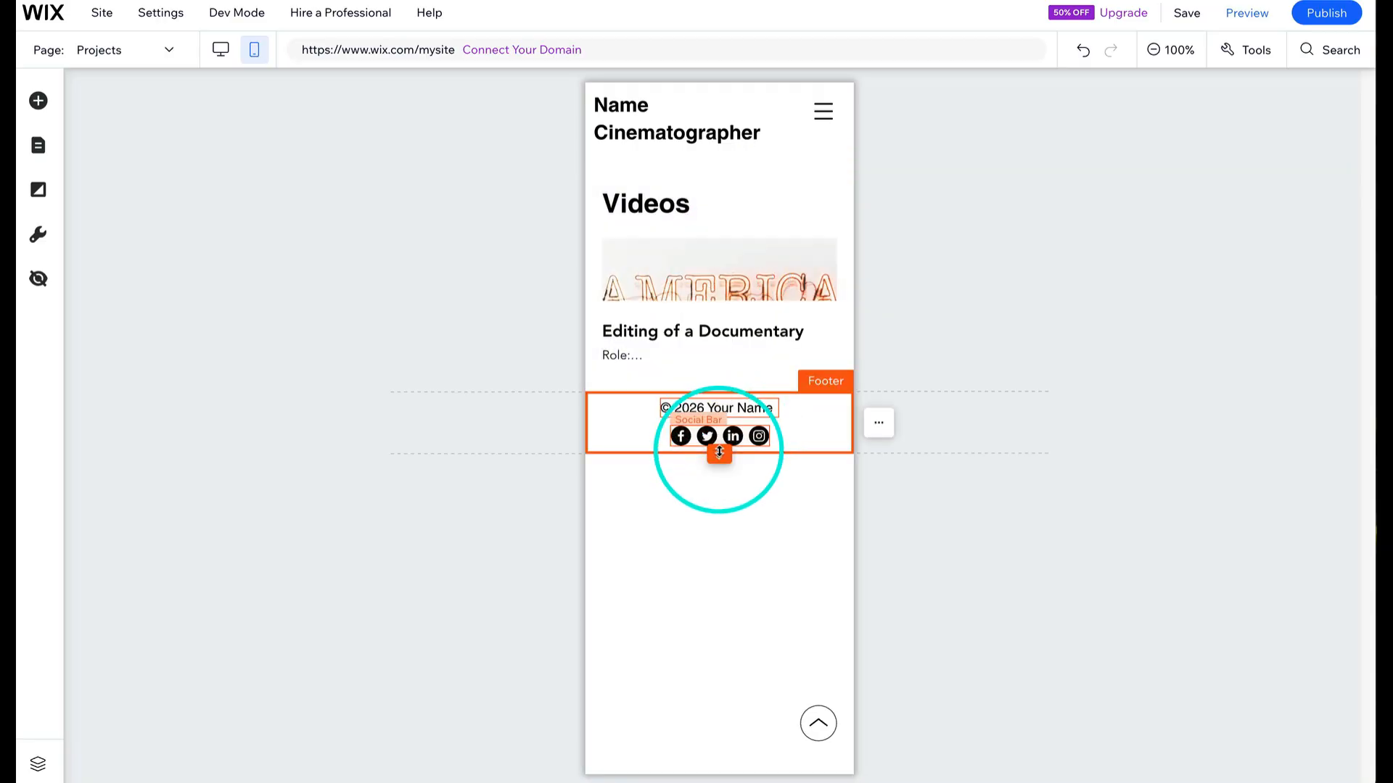
click(717, 389)
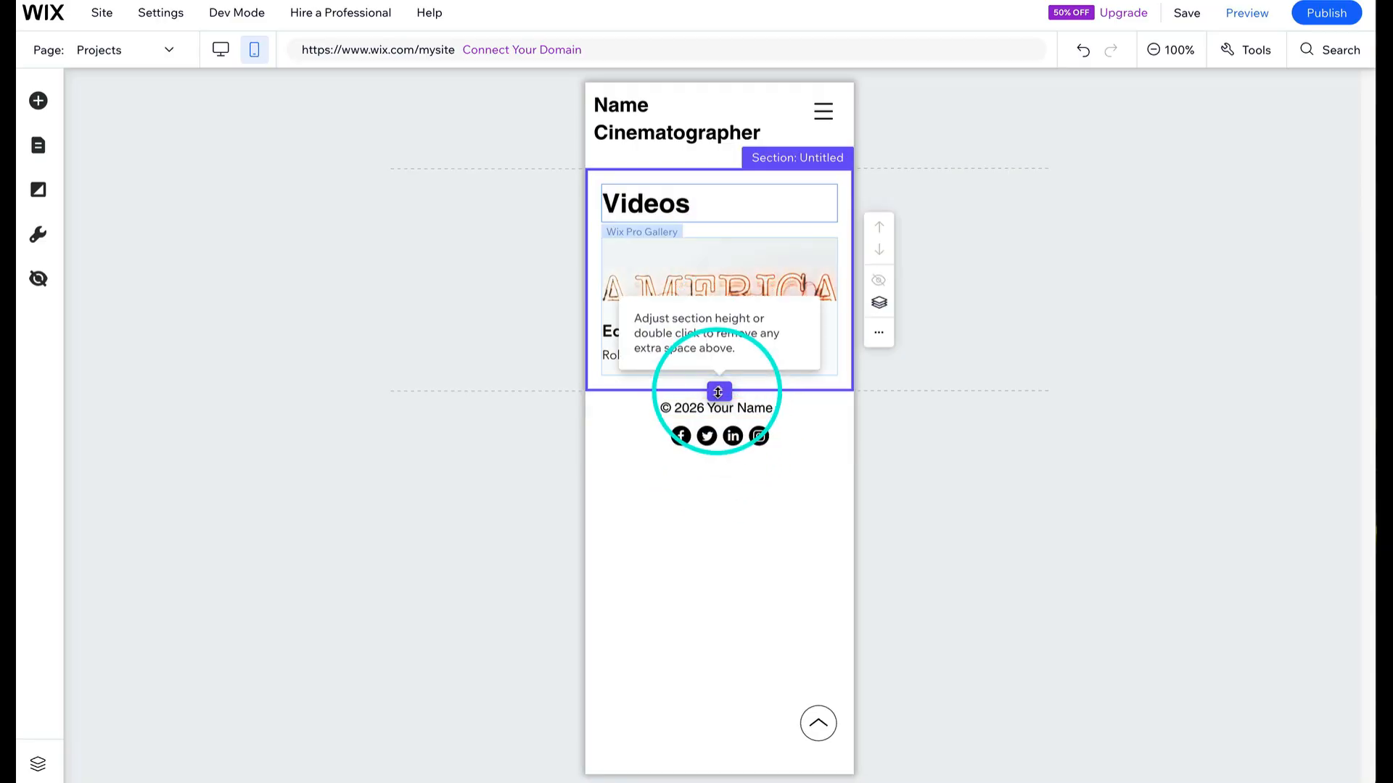
drag(718, 389, 719, 562)
- Enlarge the video gallery by extending its bottom edge and lowering its top edge, then shorten the footer
click(763, 461)
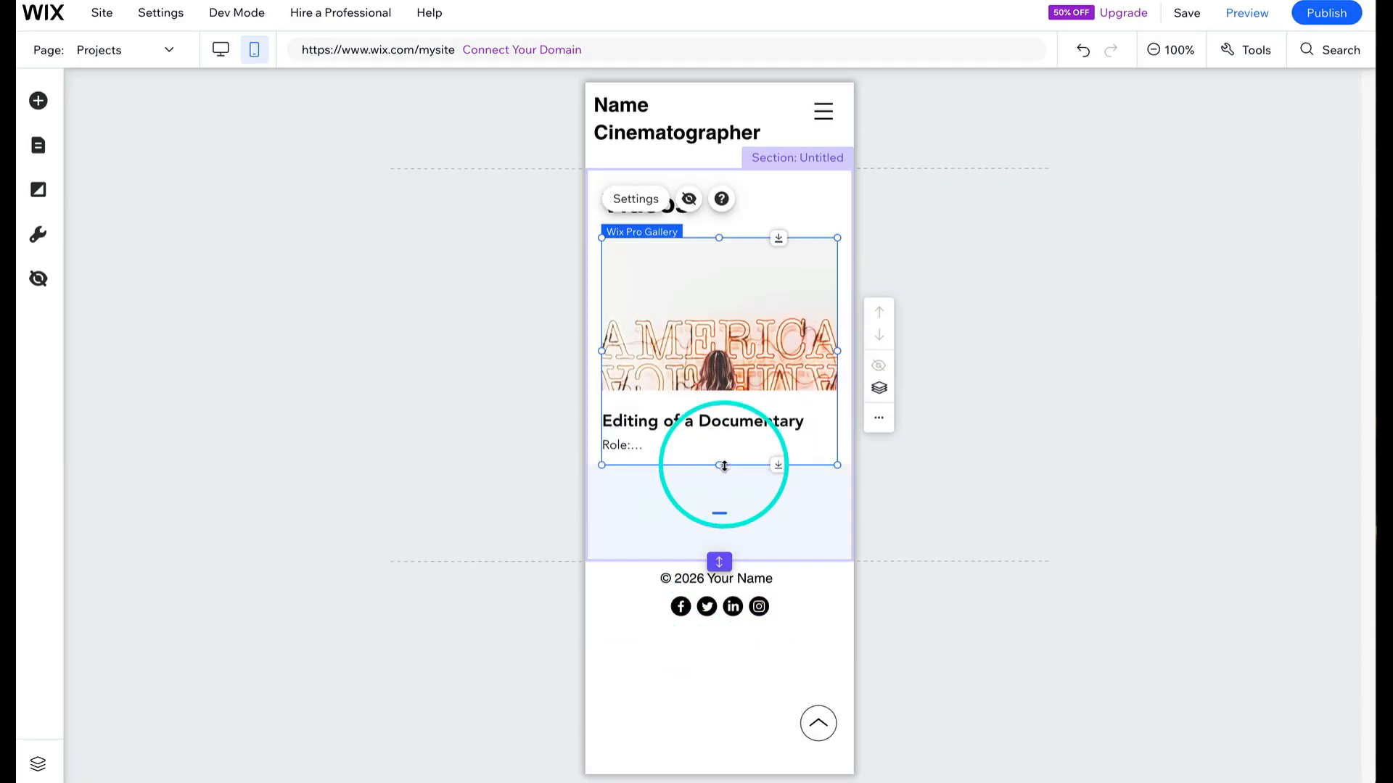
drag(722, 466, 730, 533)
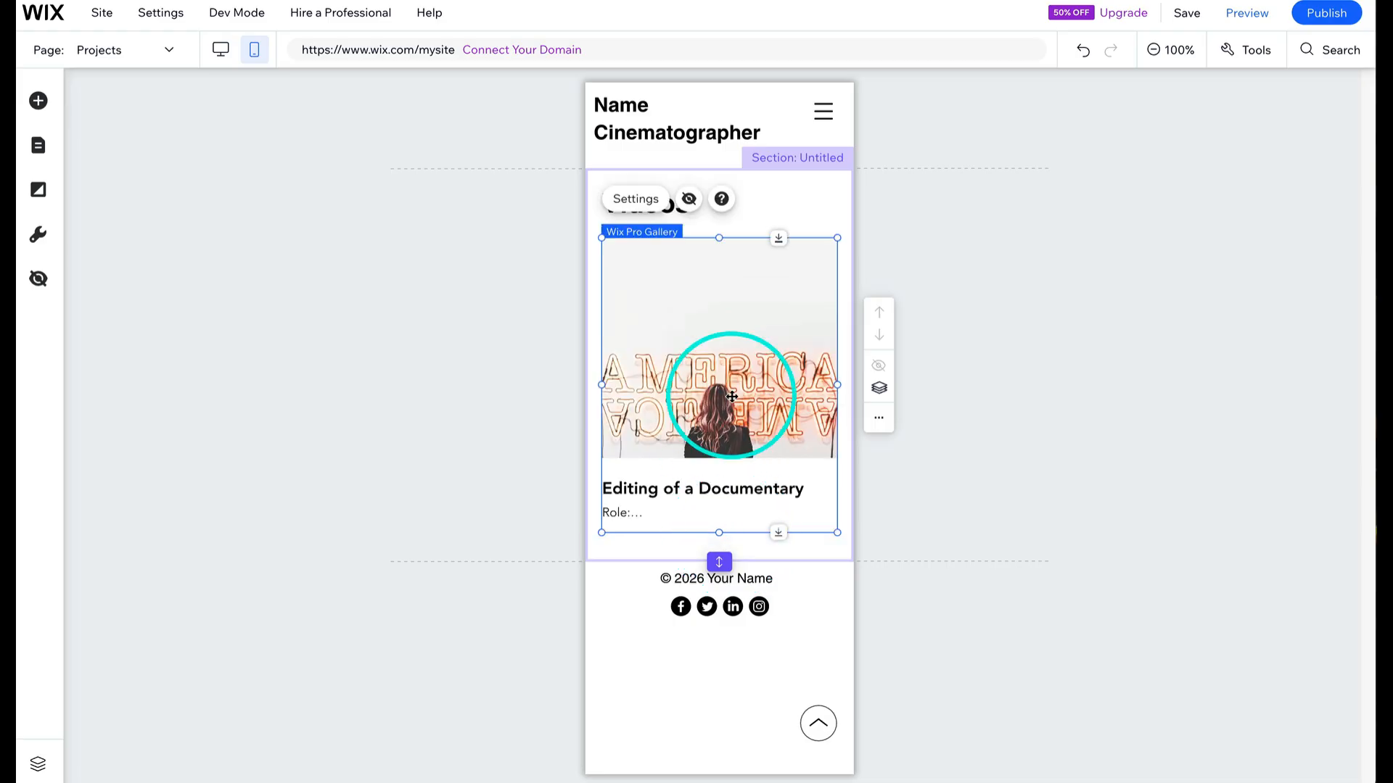
drag(720, 238, 718, 251)
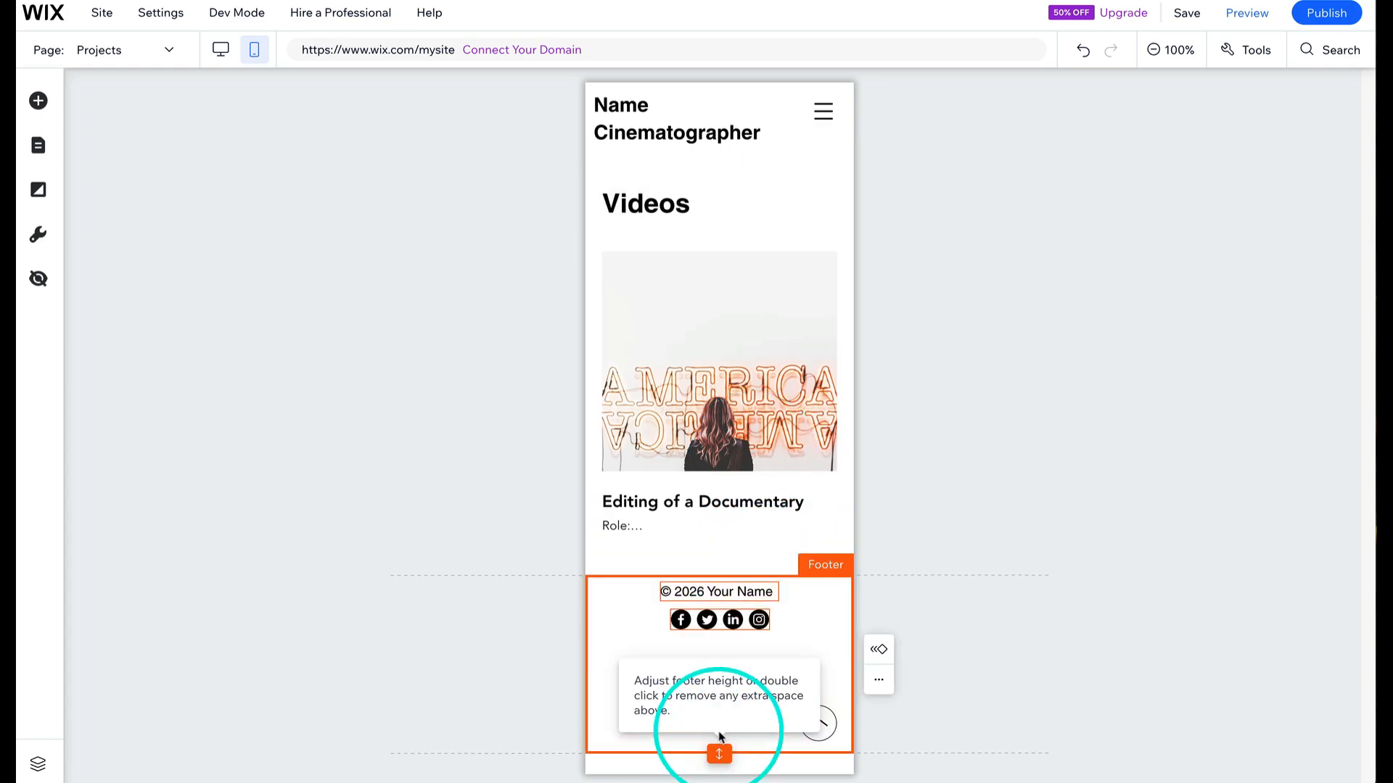
drag(718, 748, 718, 660)
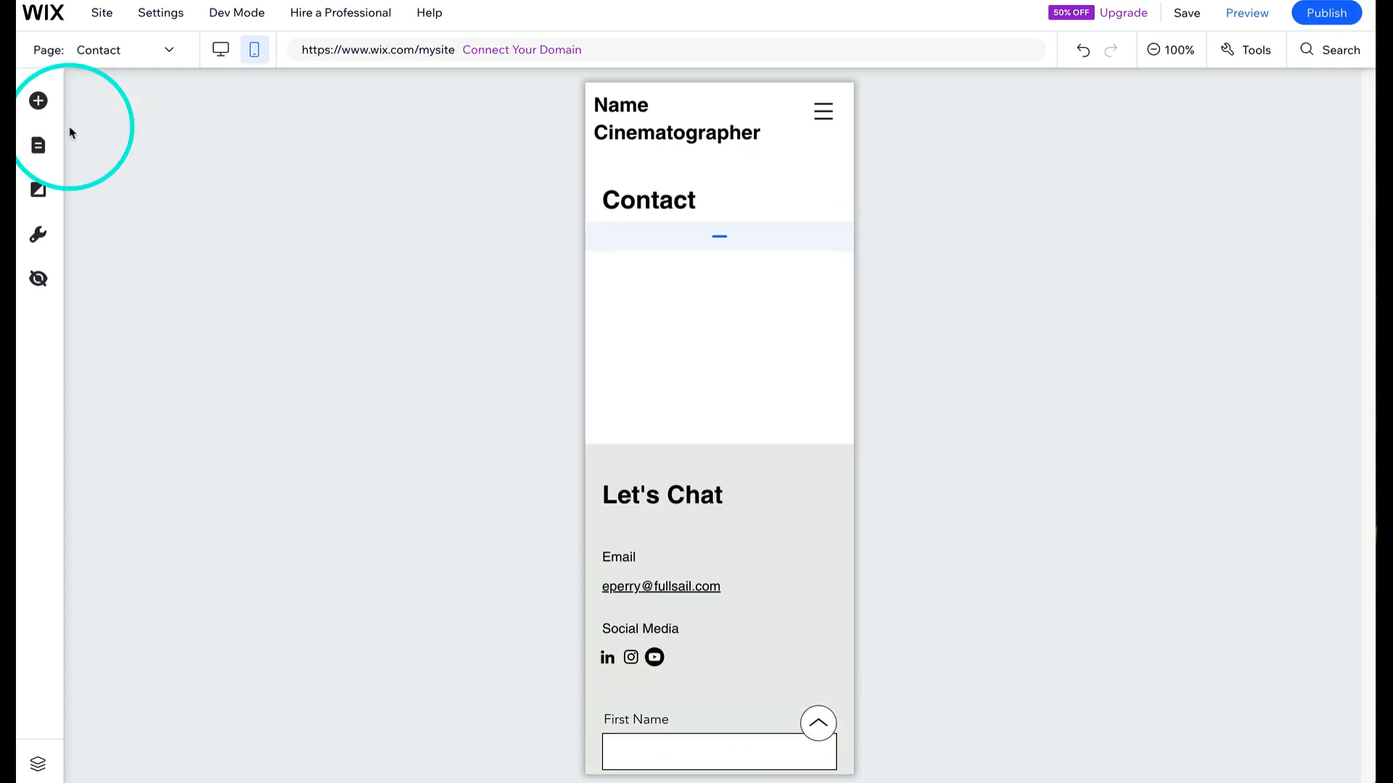
- Shrink the contact form section slightly to remove the extra space above the footer
scroll(732, 288, down, 7)
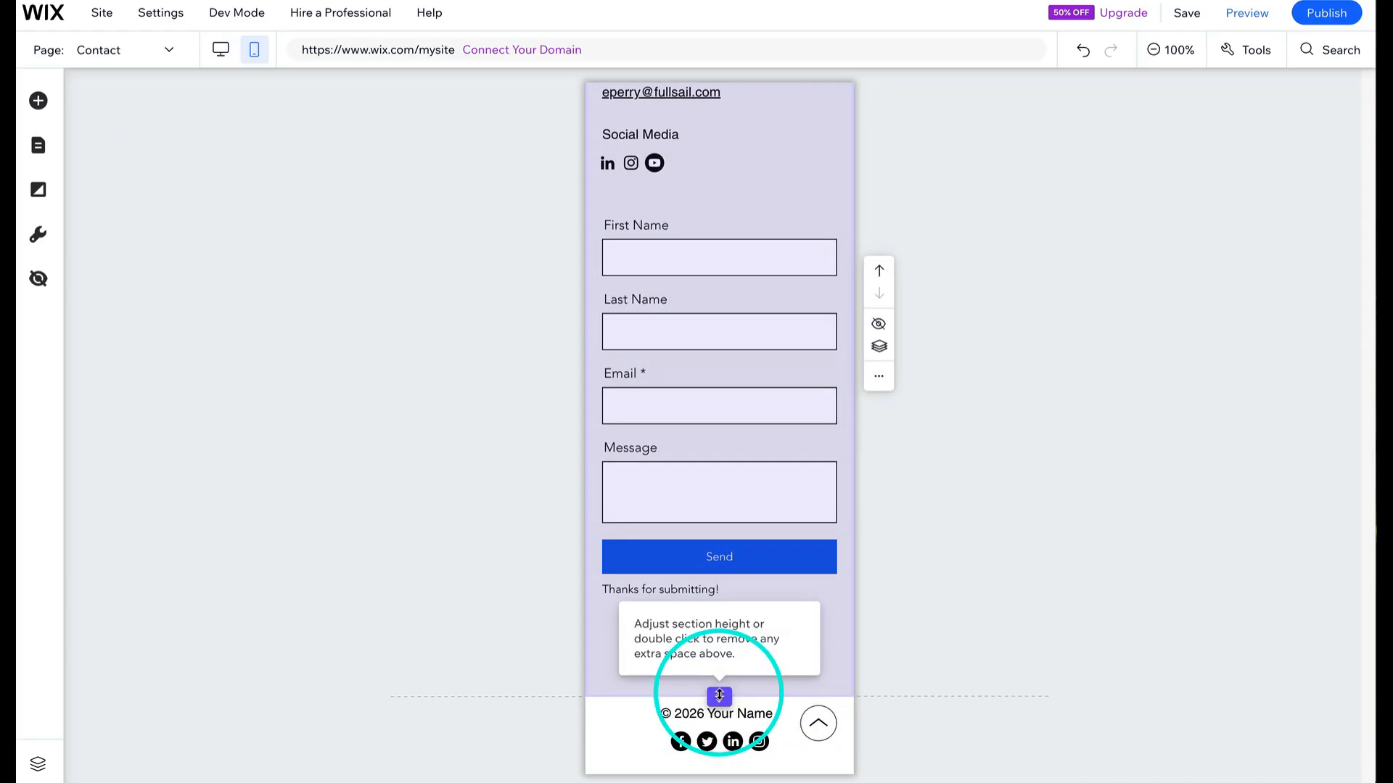
mouse_move(718, 695)
mouse_down()
mouse_move(716, 654)
mouse_move(717, 670)
mouse_up()
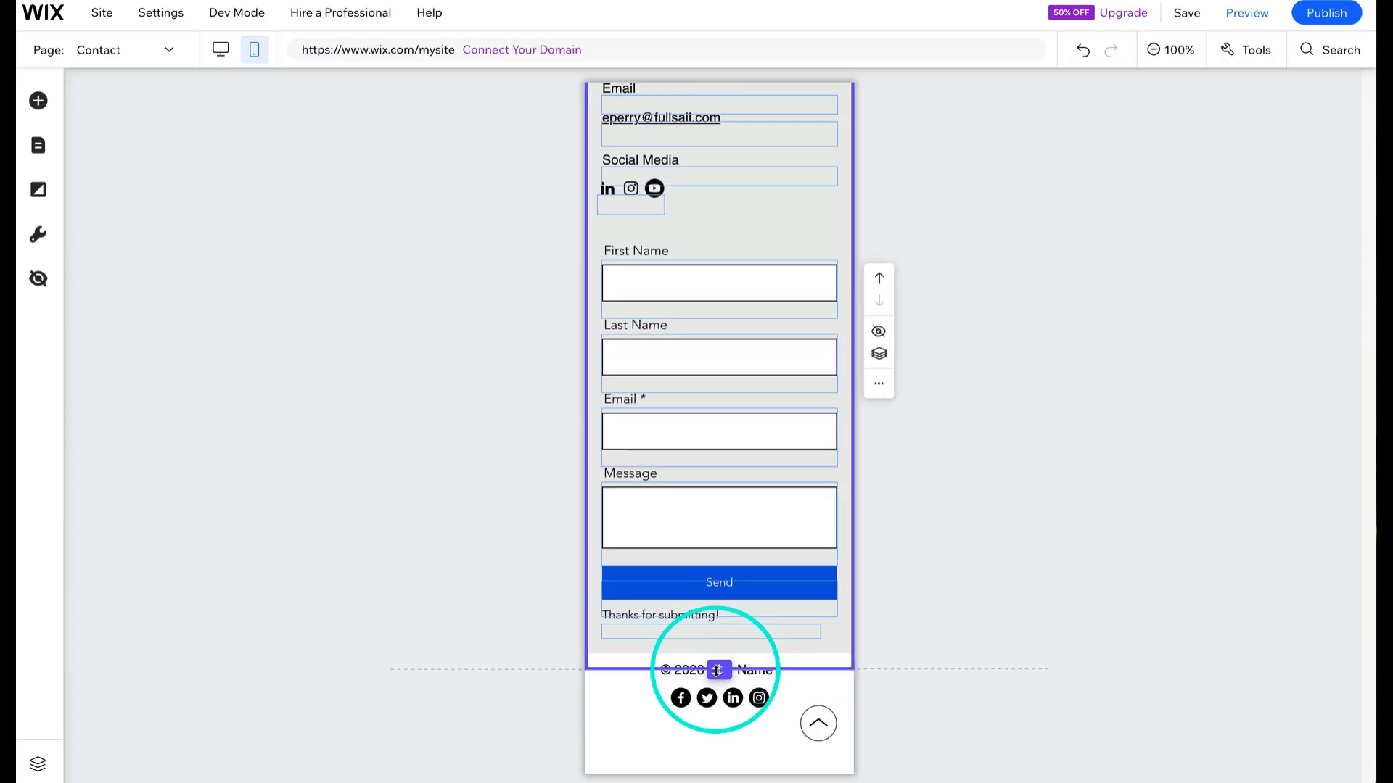
- Replace the footer's social bar with the LinkedIn, Instagram and YouTube social bar, centred under the copyright text
scroll(756, 438, up, 7)
scroll(756, 438, down, 7)
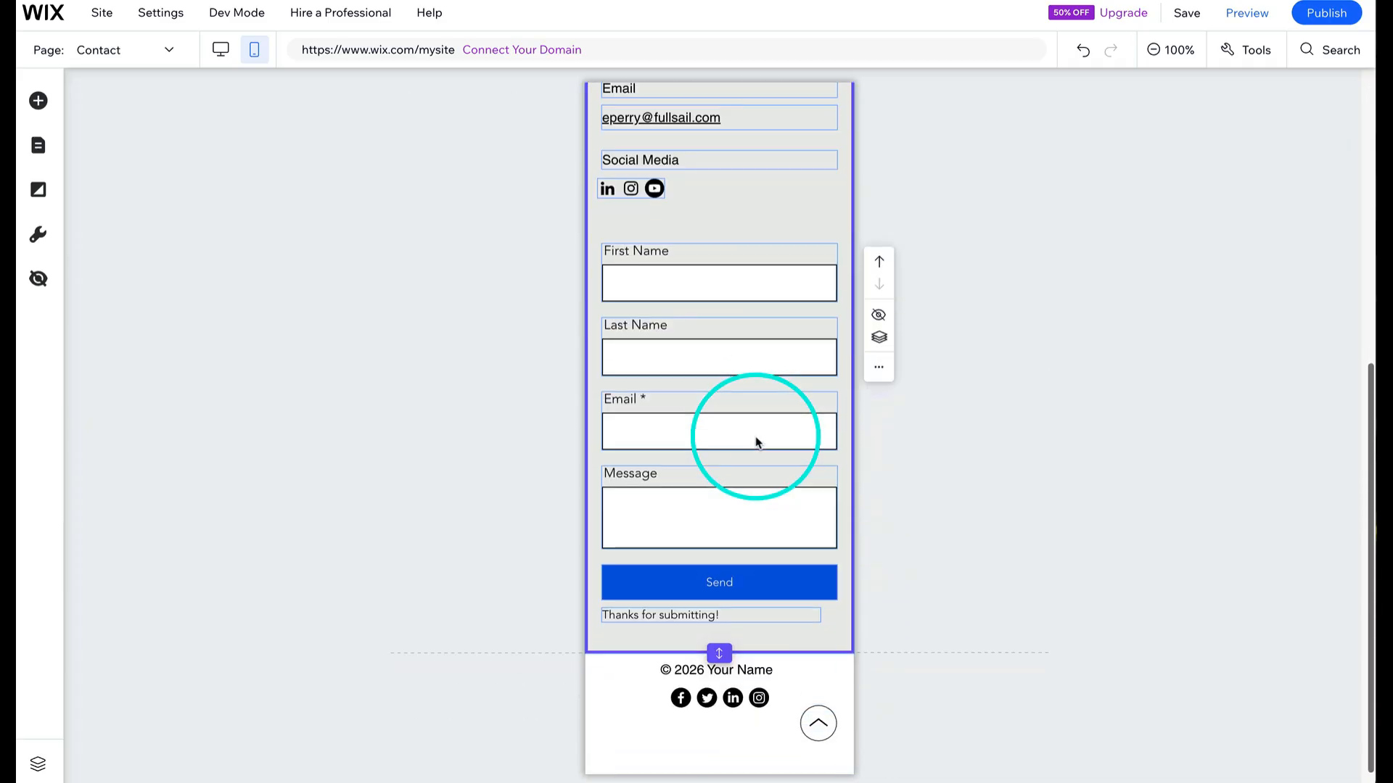
click(654, 188)
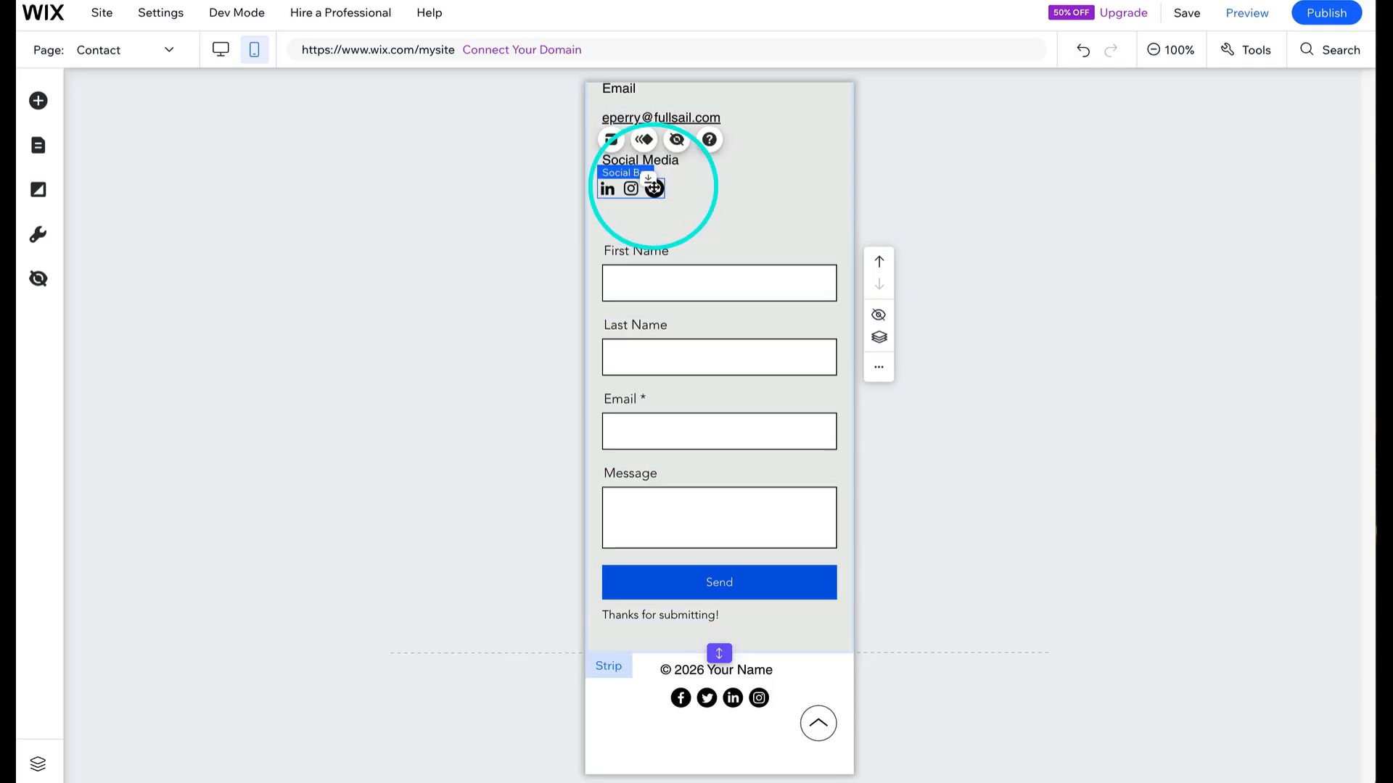
click(729, 694)
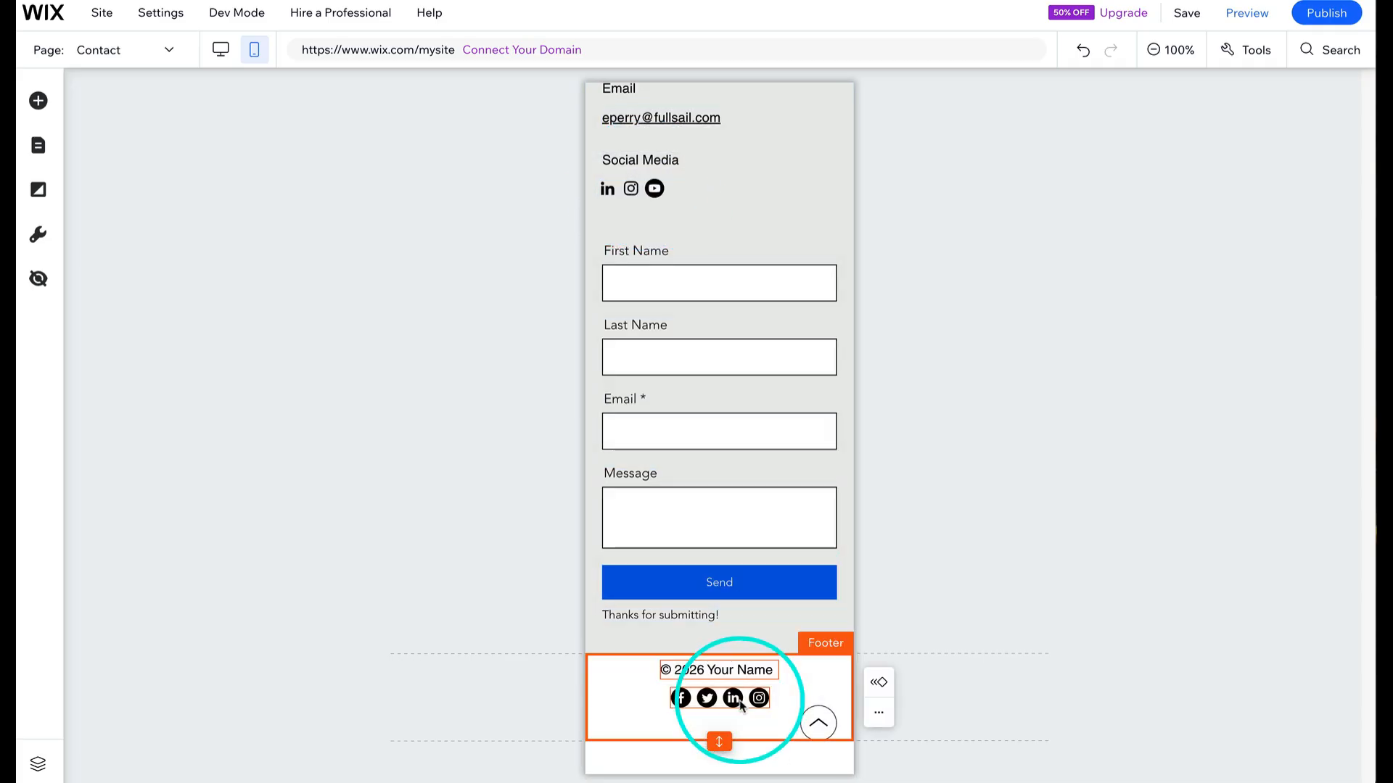
click(734, 698)
key(ctrl+x)
key(ctrl+v)
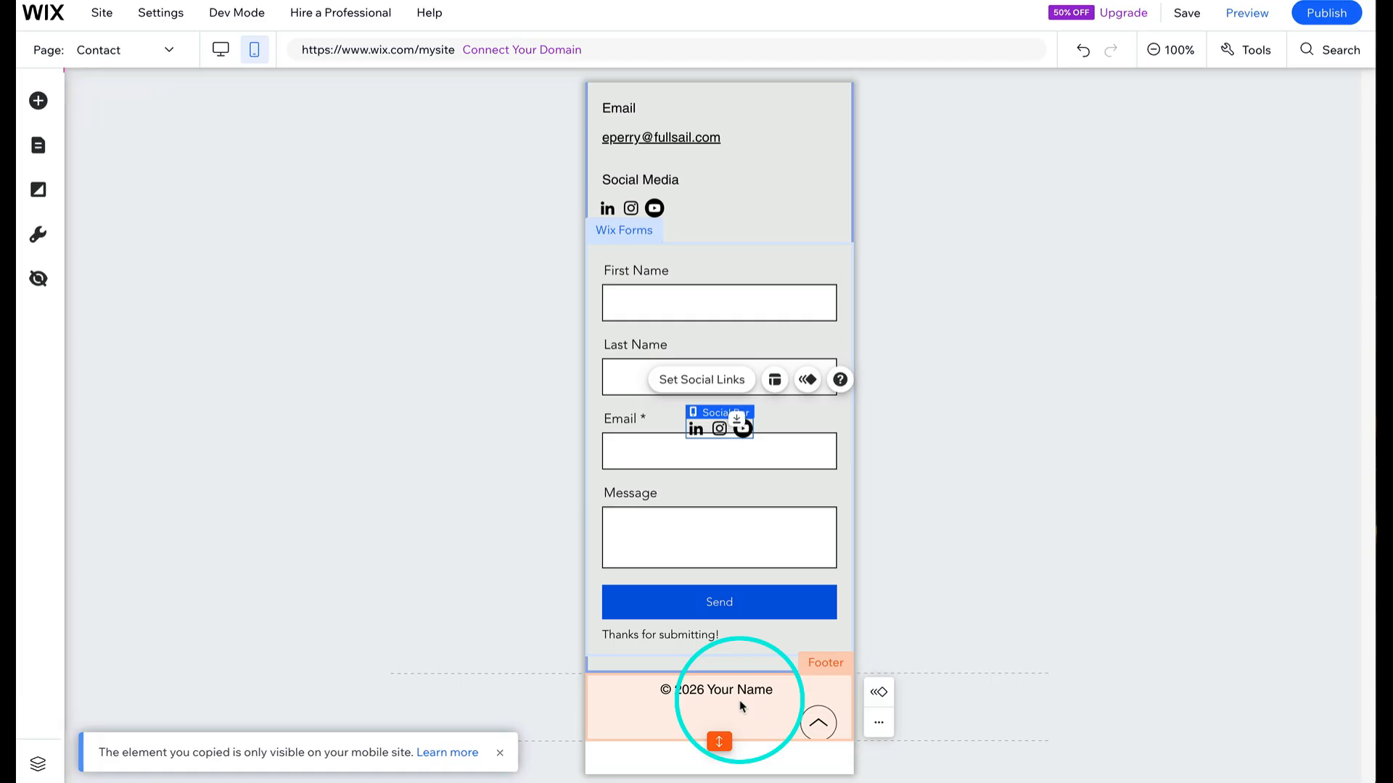
drag(737, 417, 712, 722)
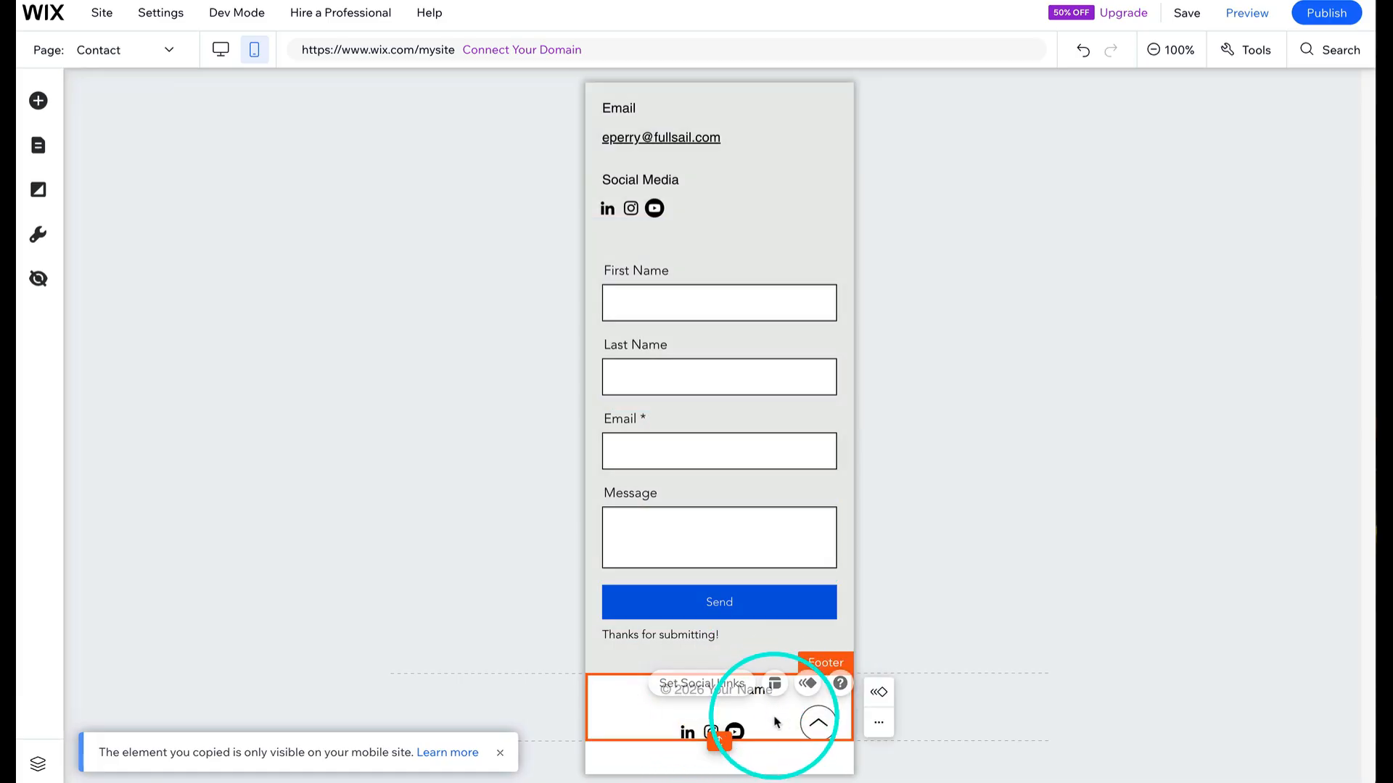
click(714, 728)
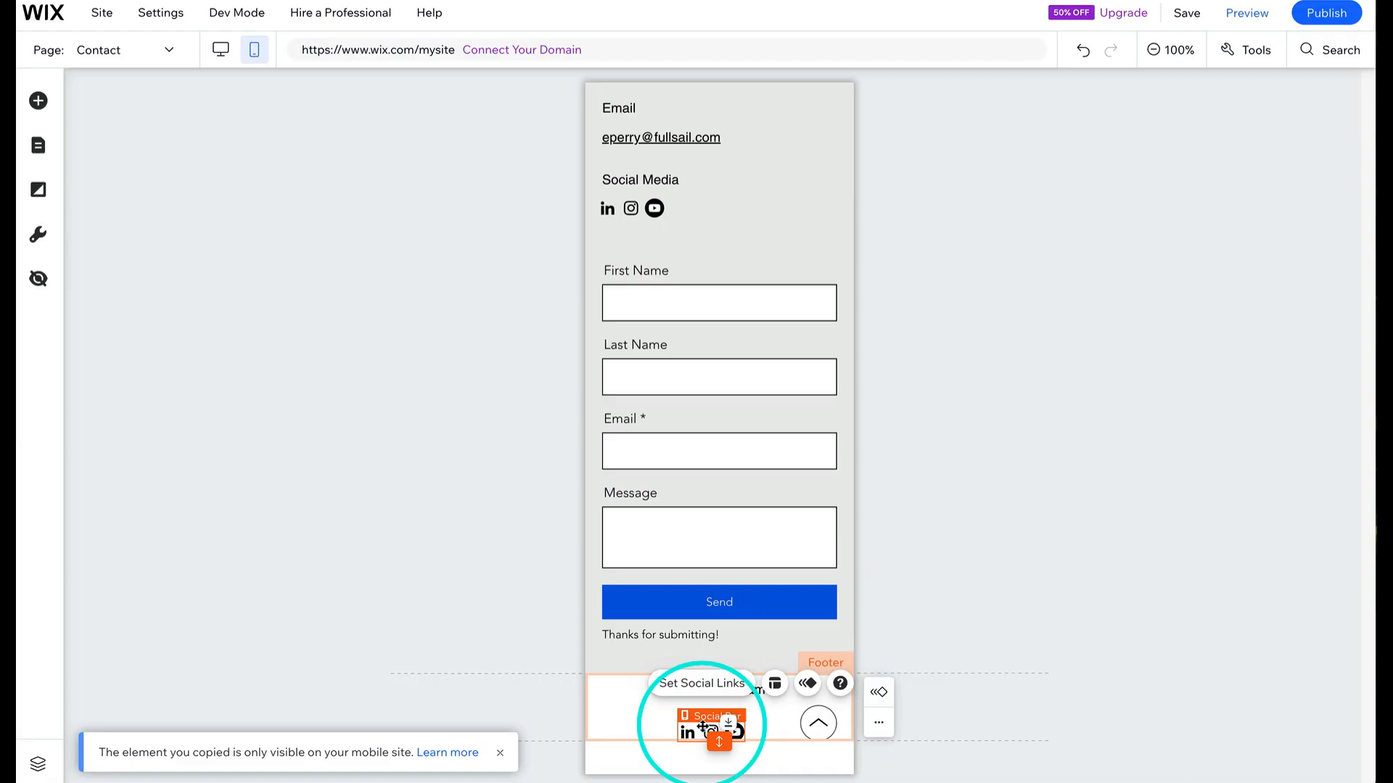
drag(702, 726, 706, 717)
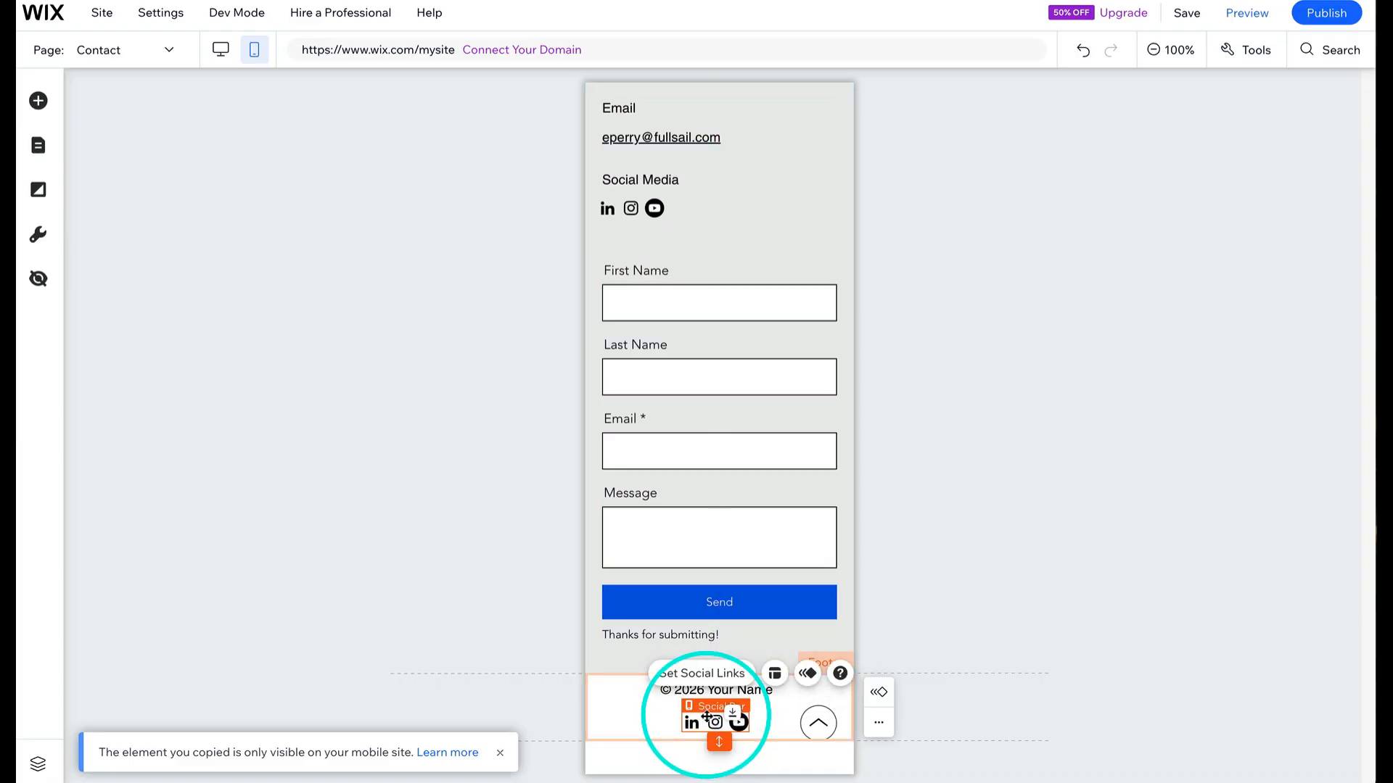
click(911, 529)
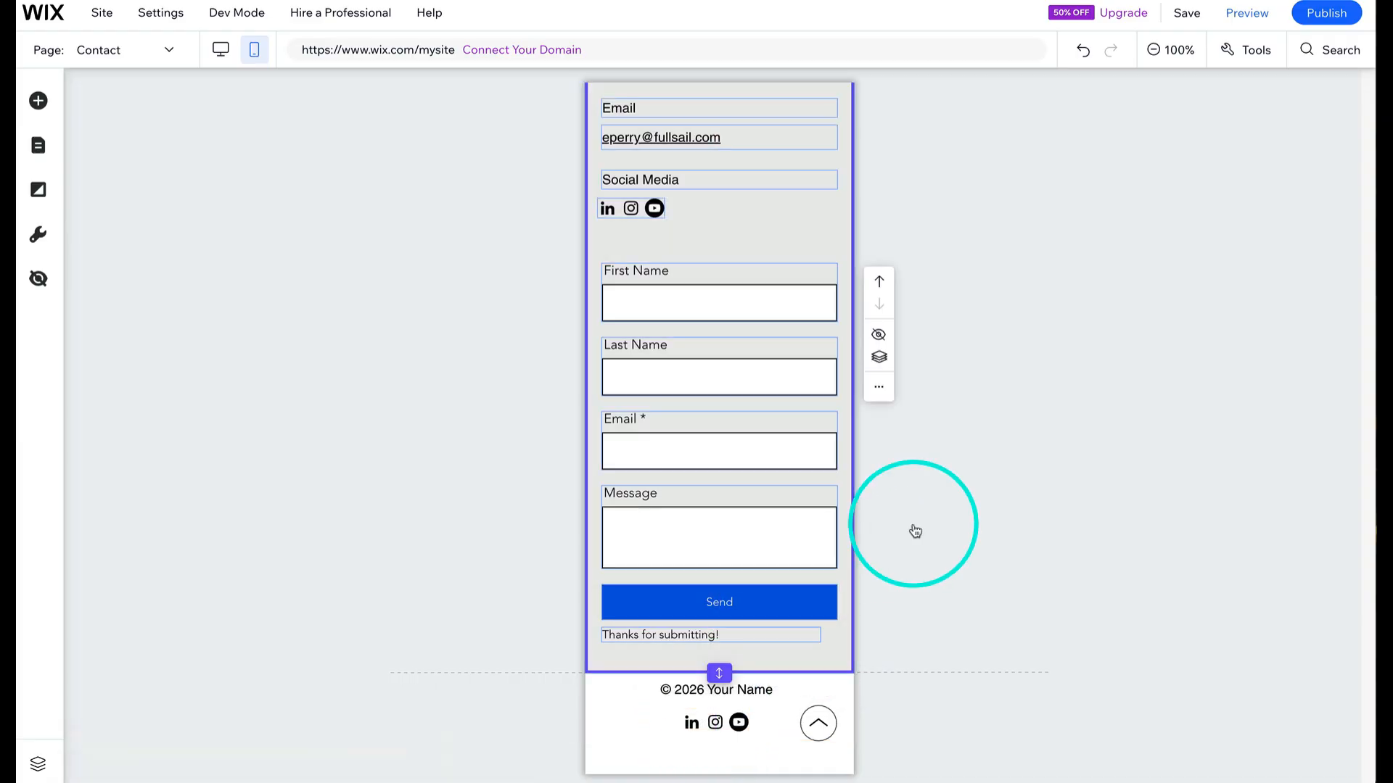
- Remove the social bar under Social Media in the contact section on mobile
click(638, 217)
key(Delete)
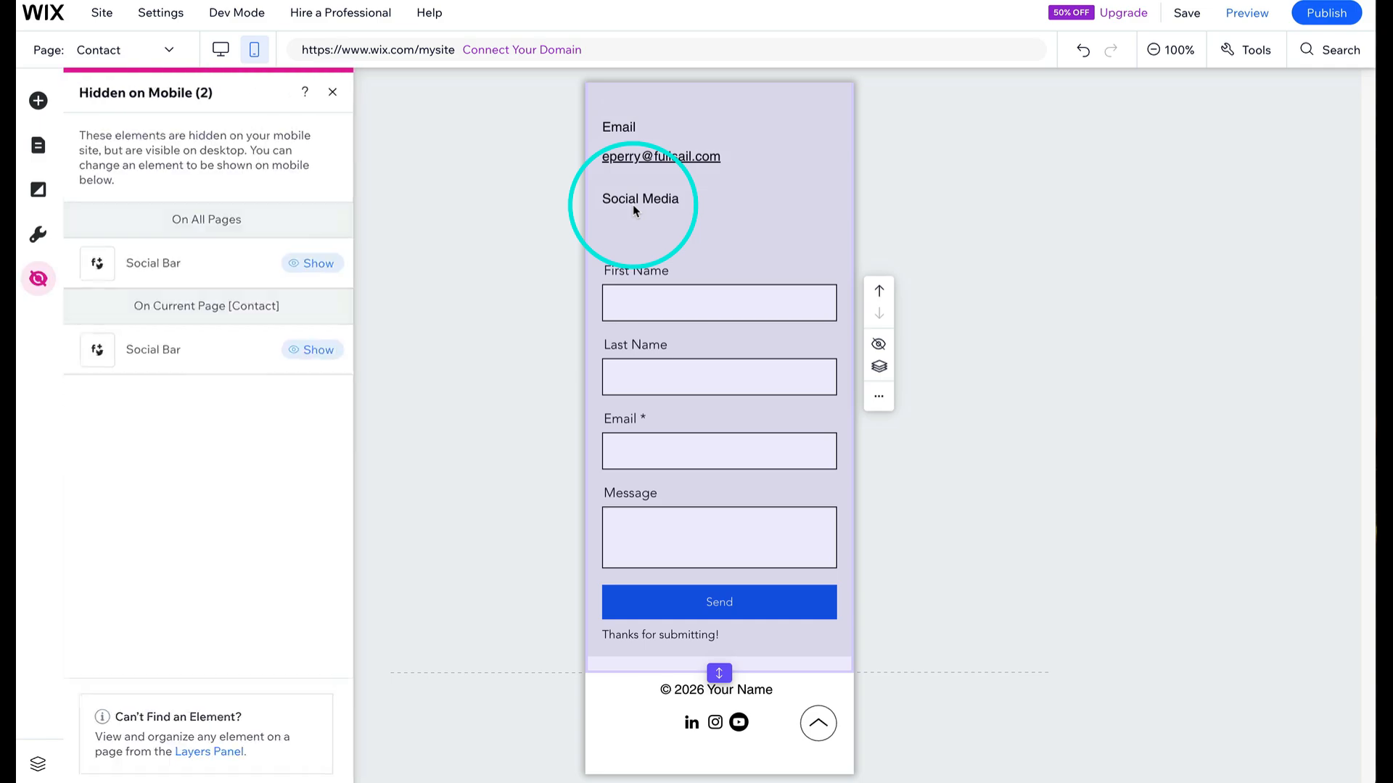
click(648, 233)
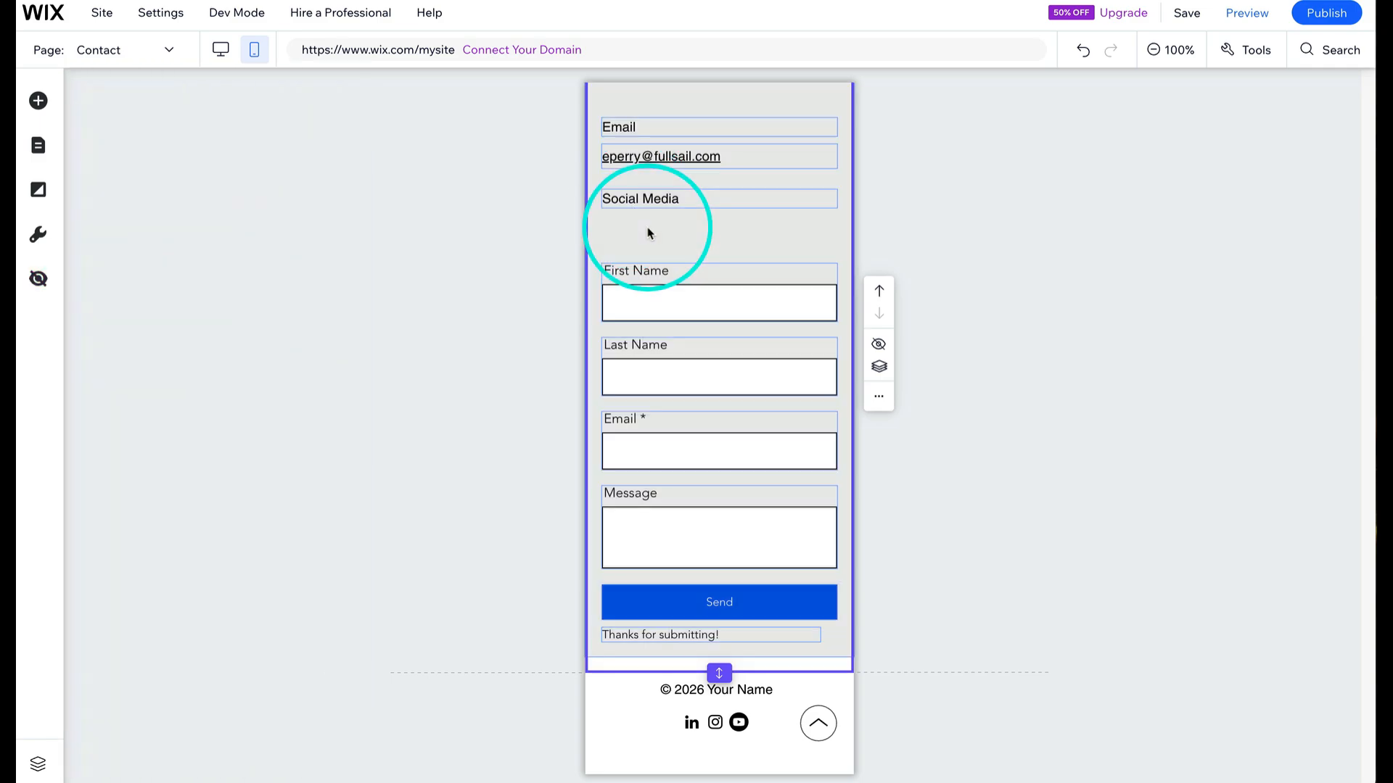
- Shrink the Contact title section to remove the empty space below the heading
scroll(648, 233, up, 6)
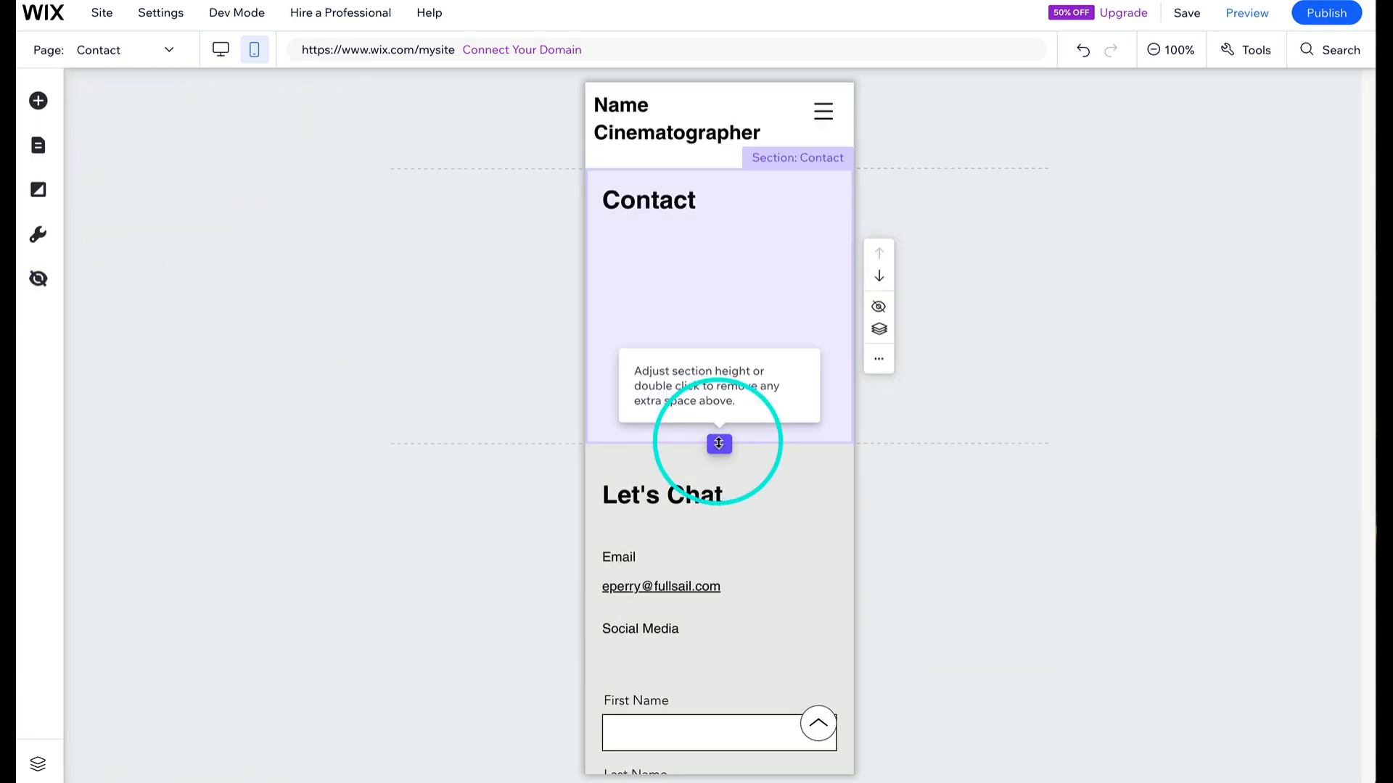
drag(719, 444, 715, 224)
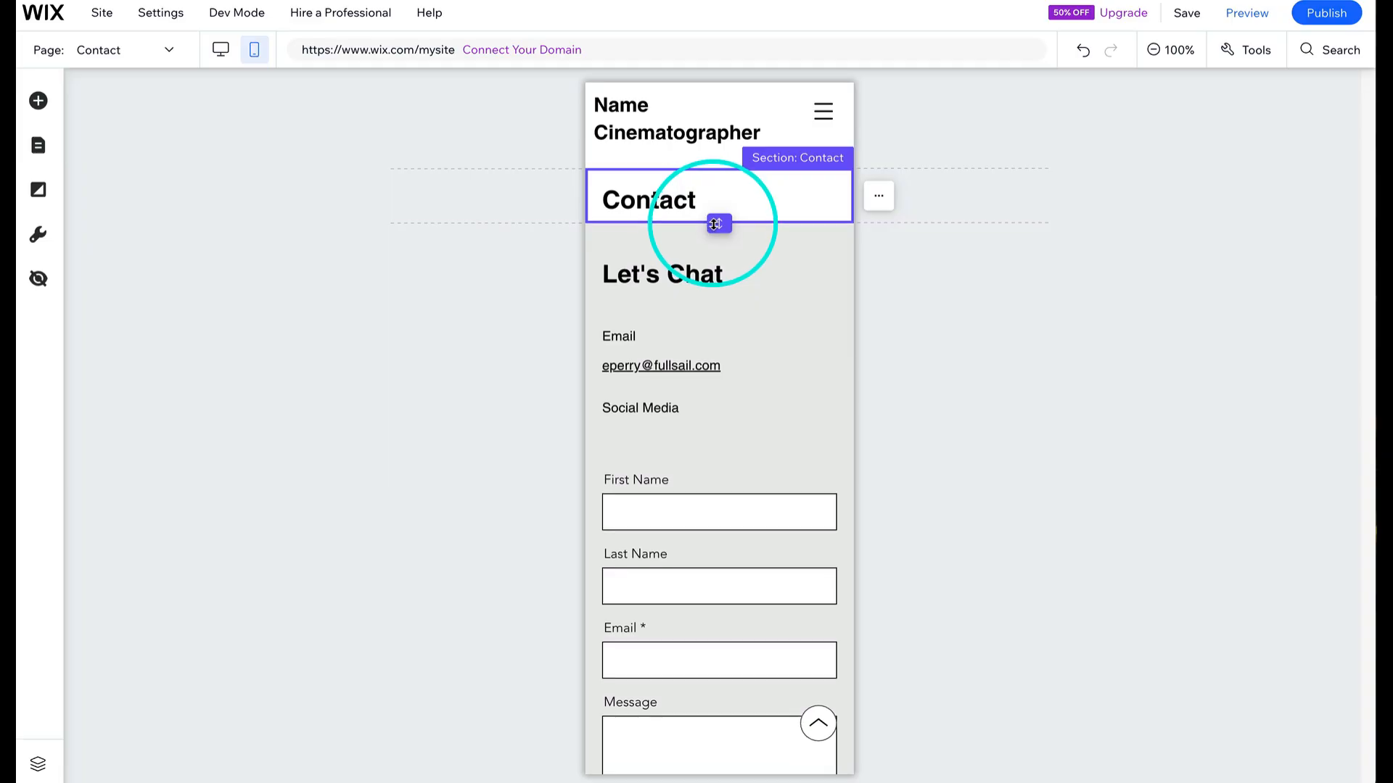
click(766, 304)
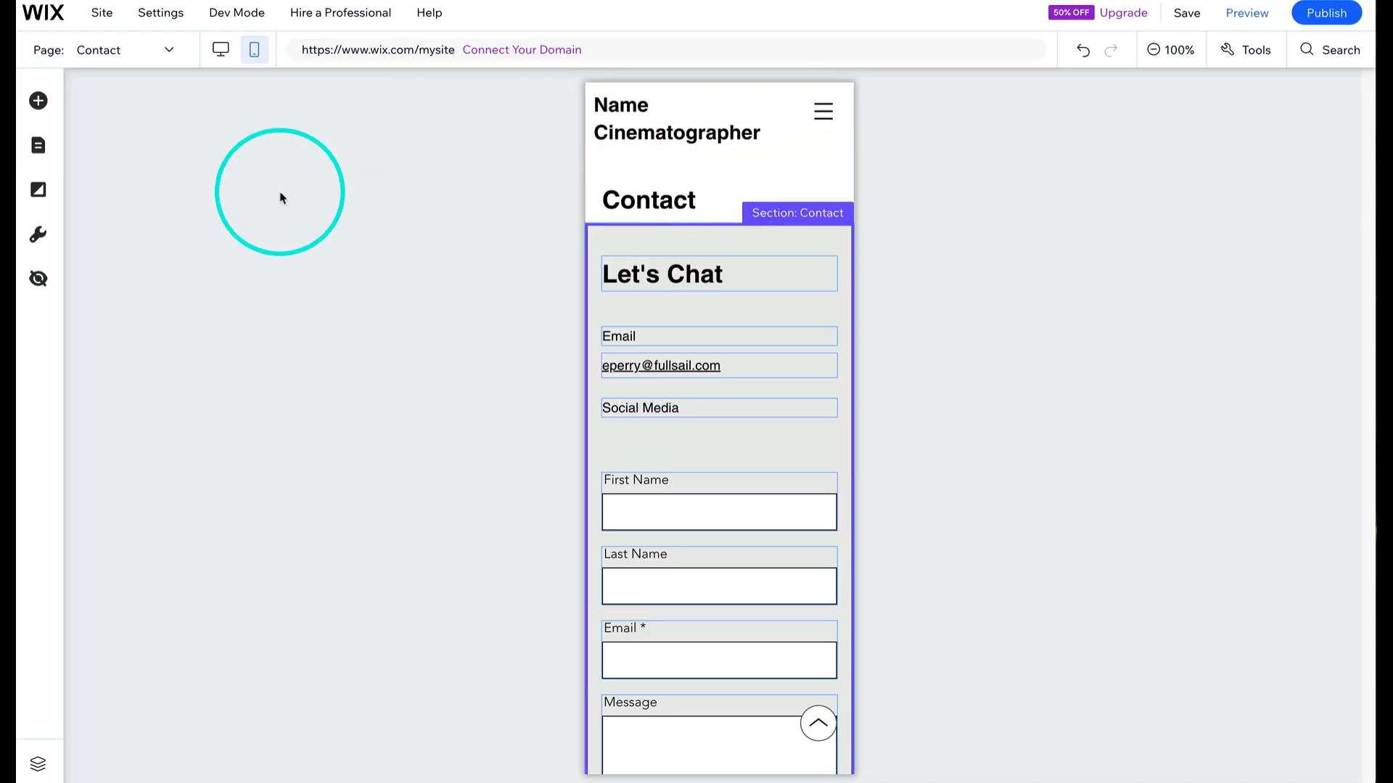
- Open the Projects page and switch back to desktop view
click(38, 147)
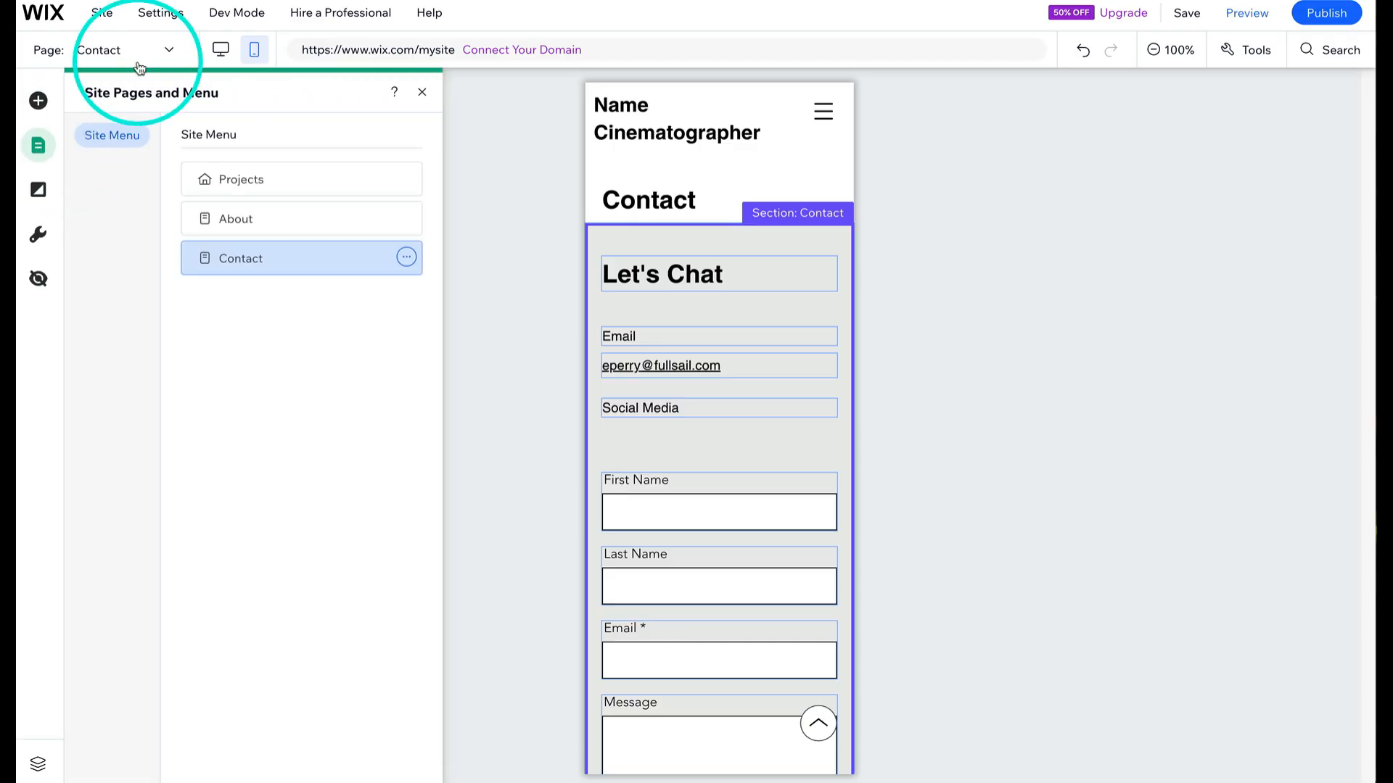
click(241, 182)
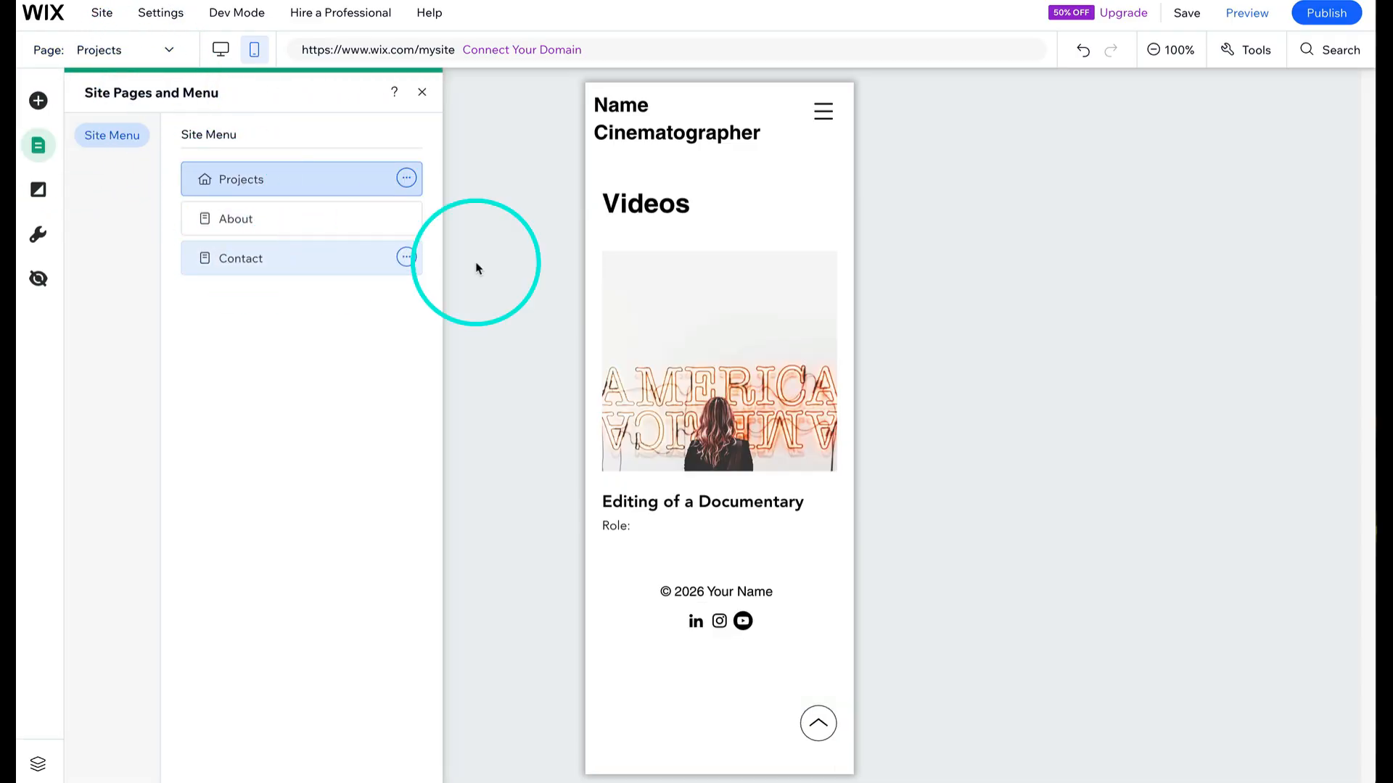
click(220, 49)
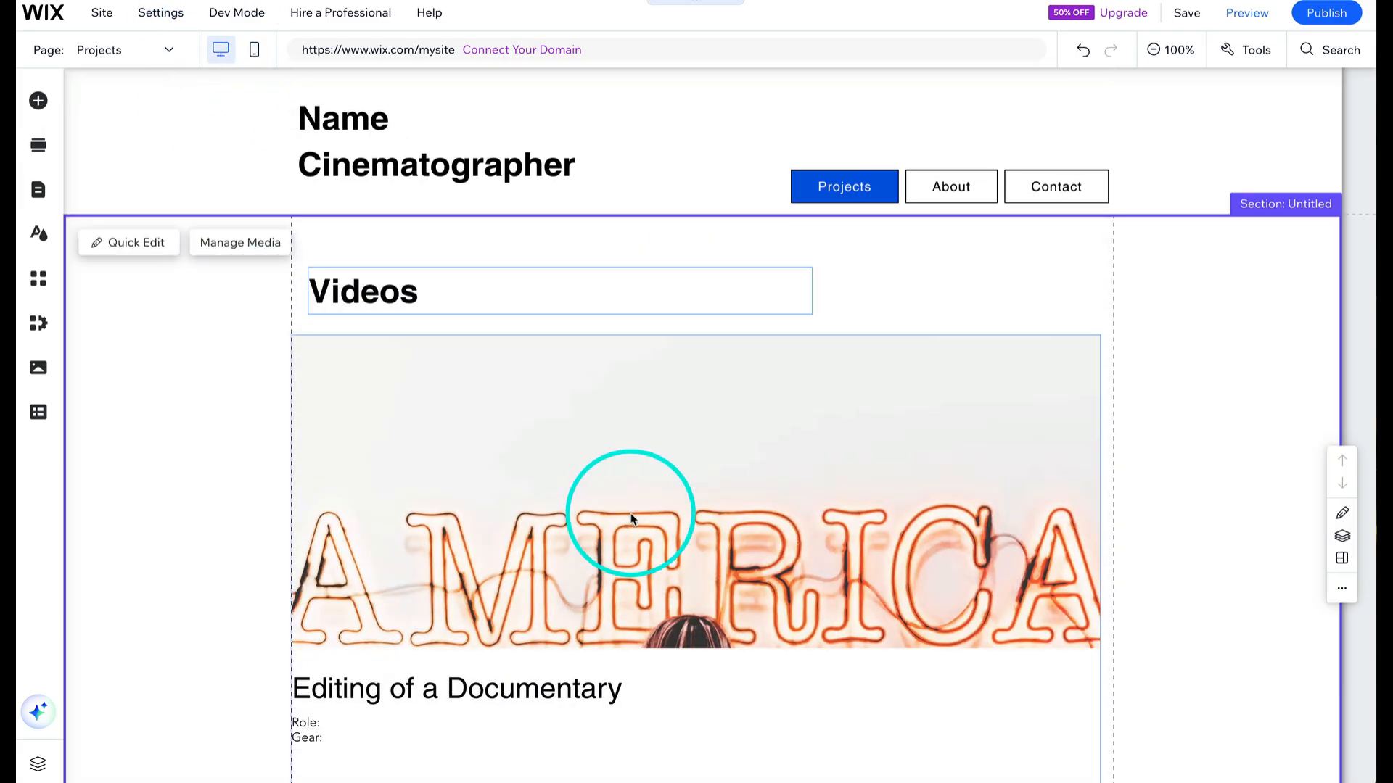
- Replace the gallery under the Videos heading with a YouTube single video player
click(631, 511)
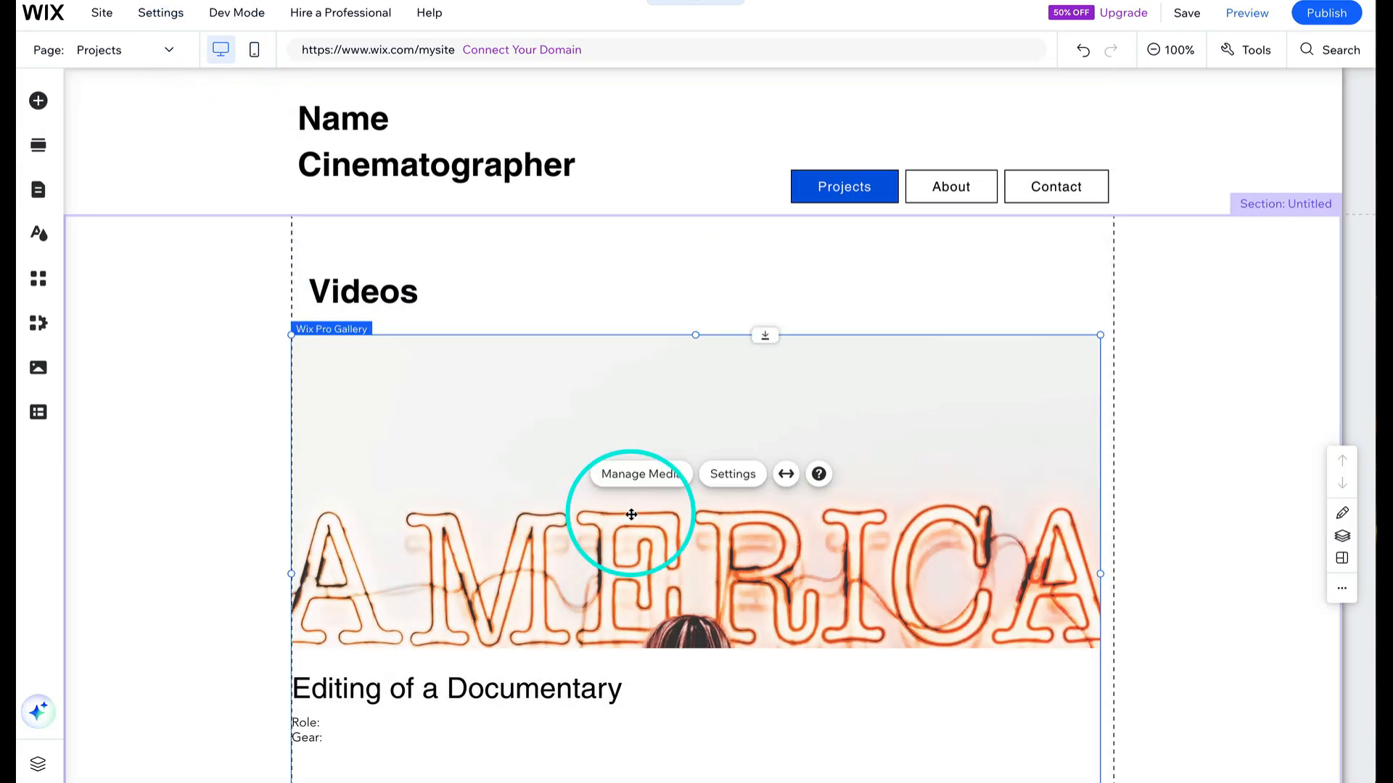
click(38, 101)
click(129, 310)
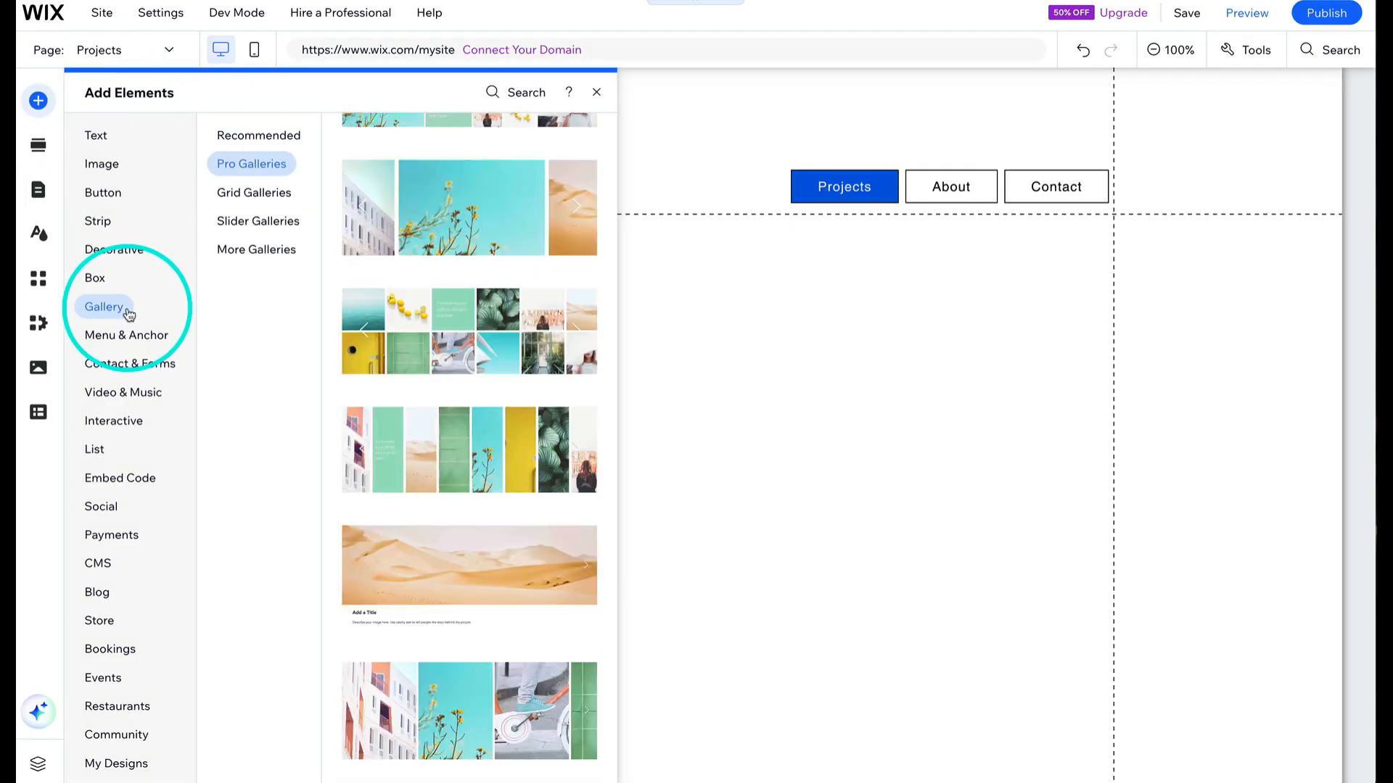
click(125, 363)
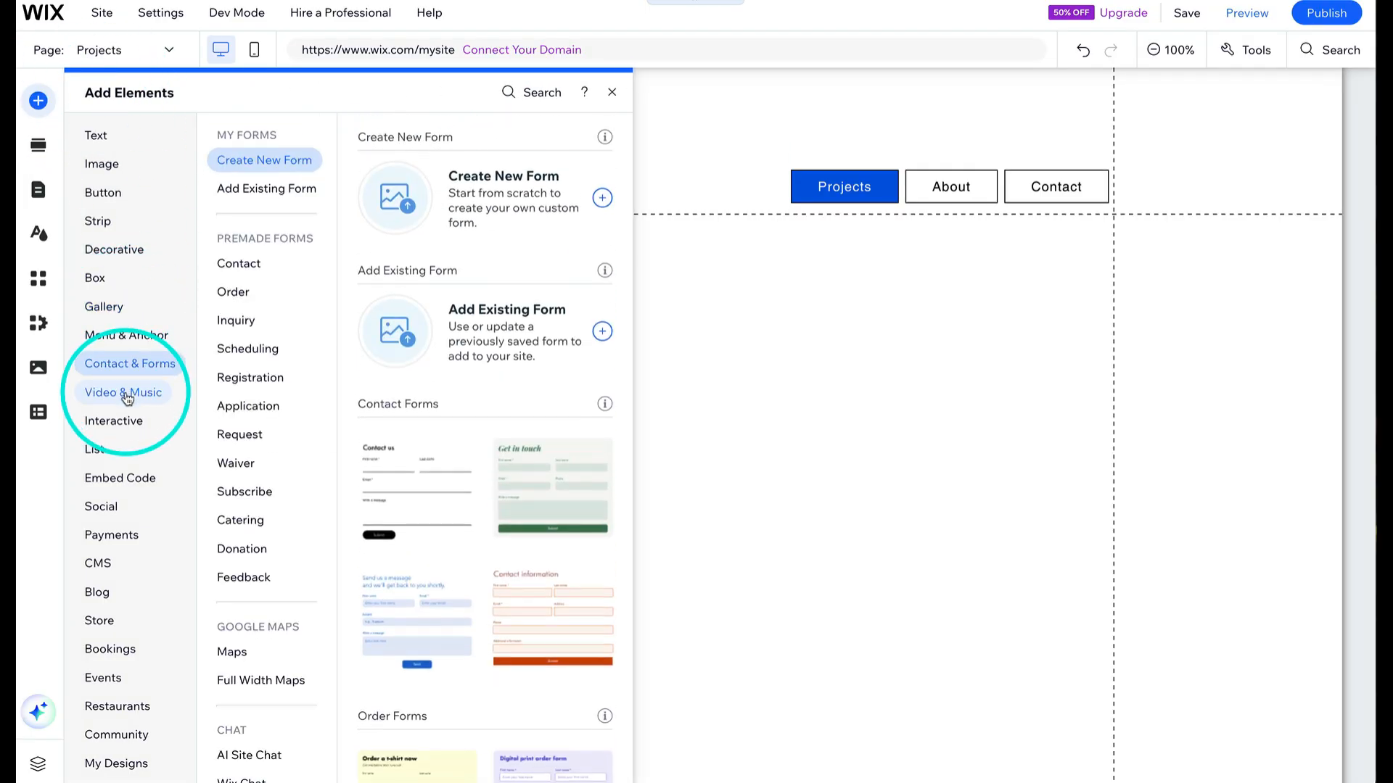
click(127, 396)
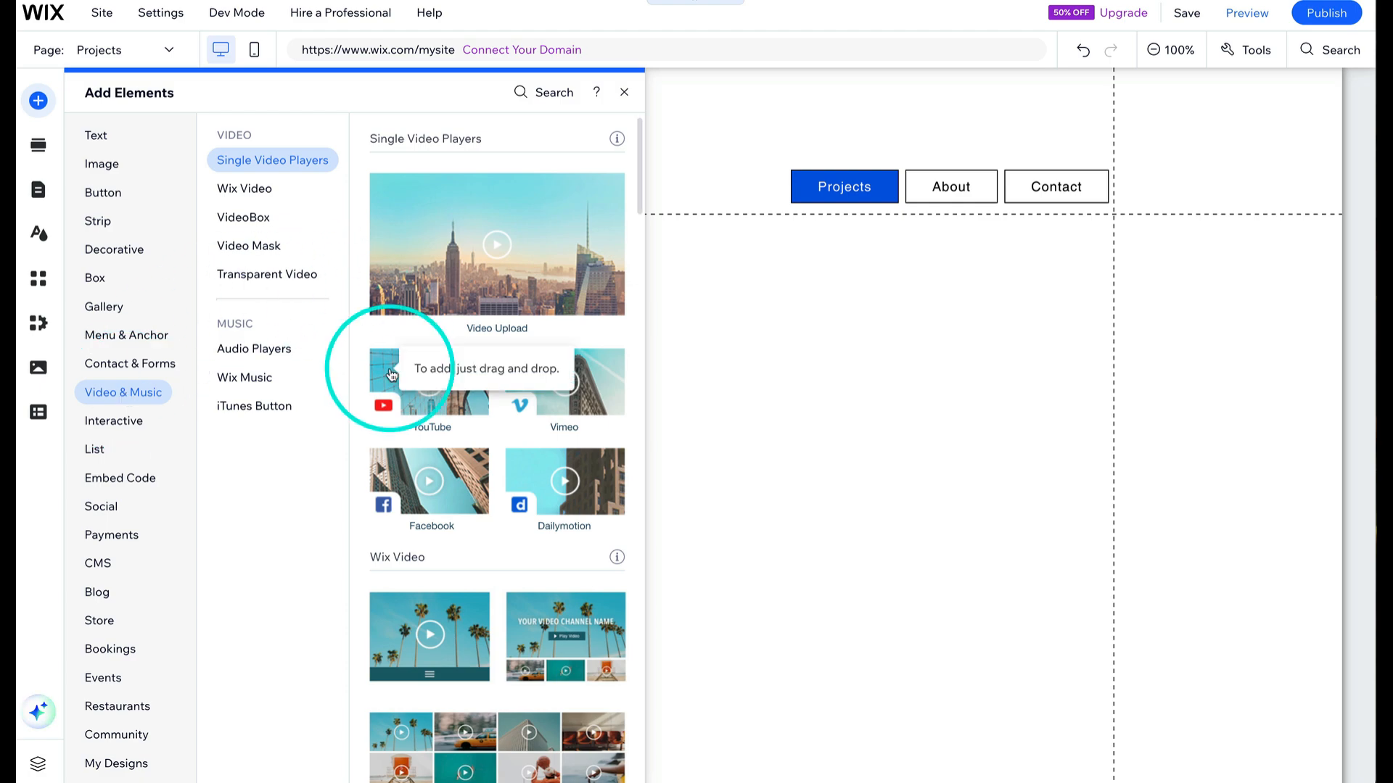
drag(391, 375, 383, 421)
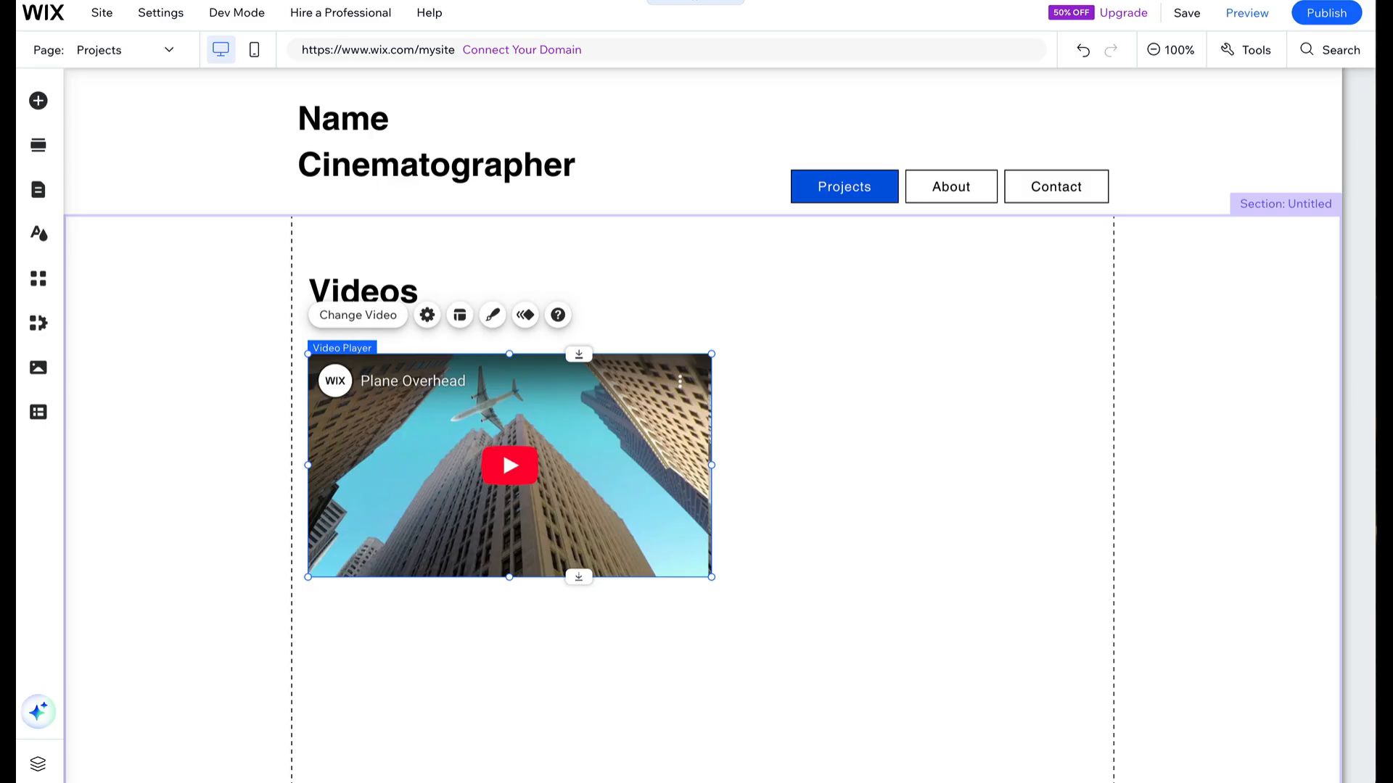
- Open the video player's settings and review its video address and playback options
click(826, 253)
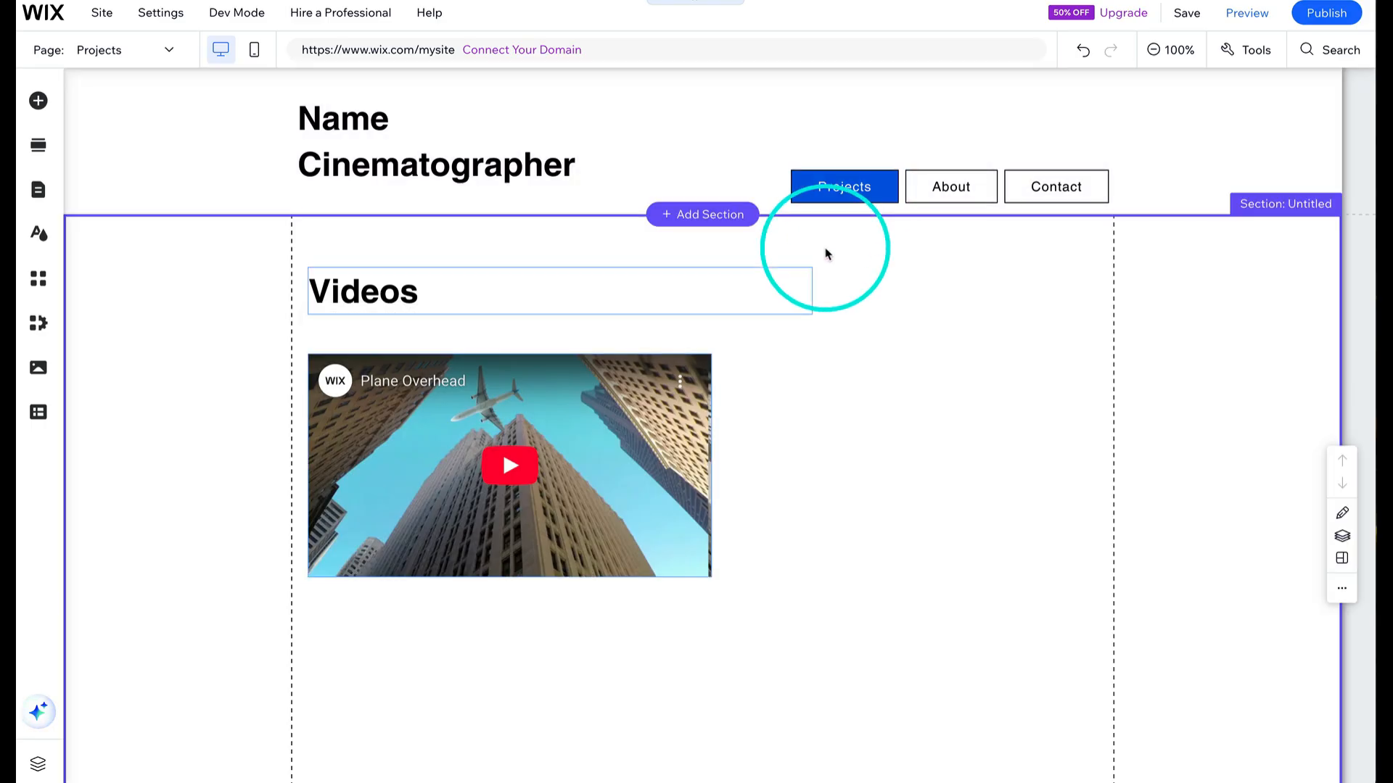
click(629, 466)
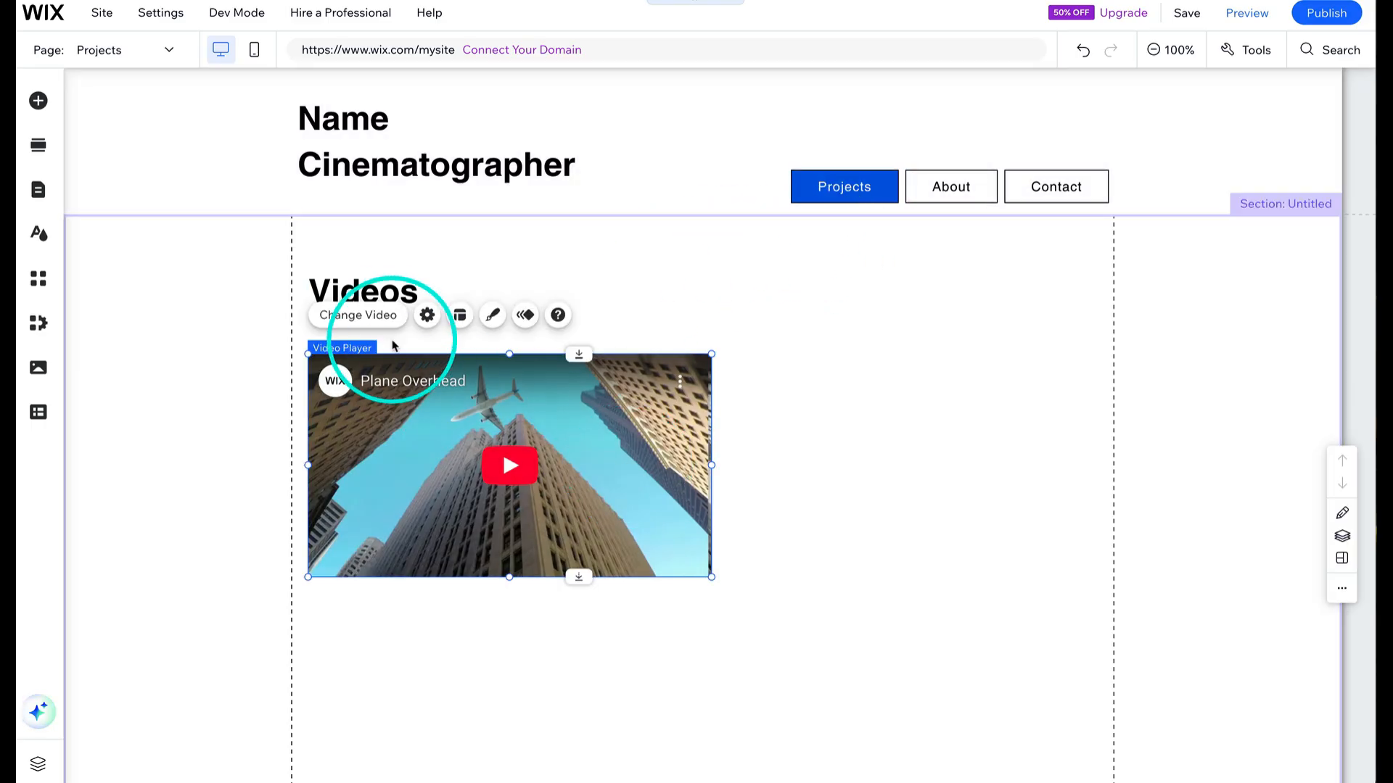
click(427, 315)
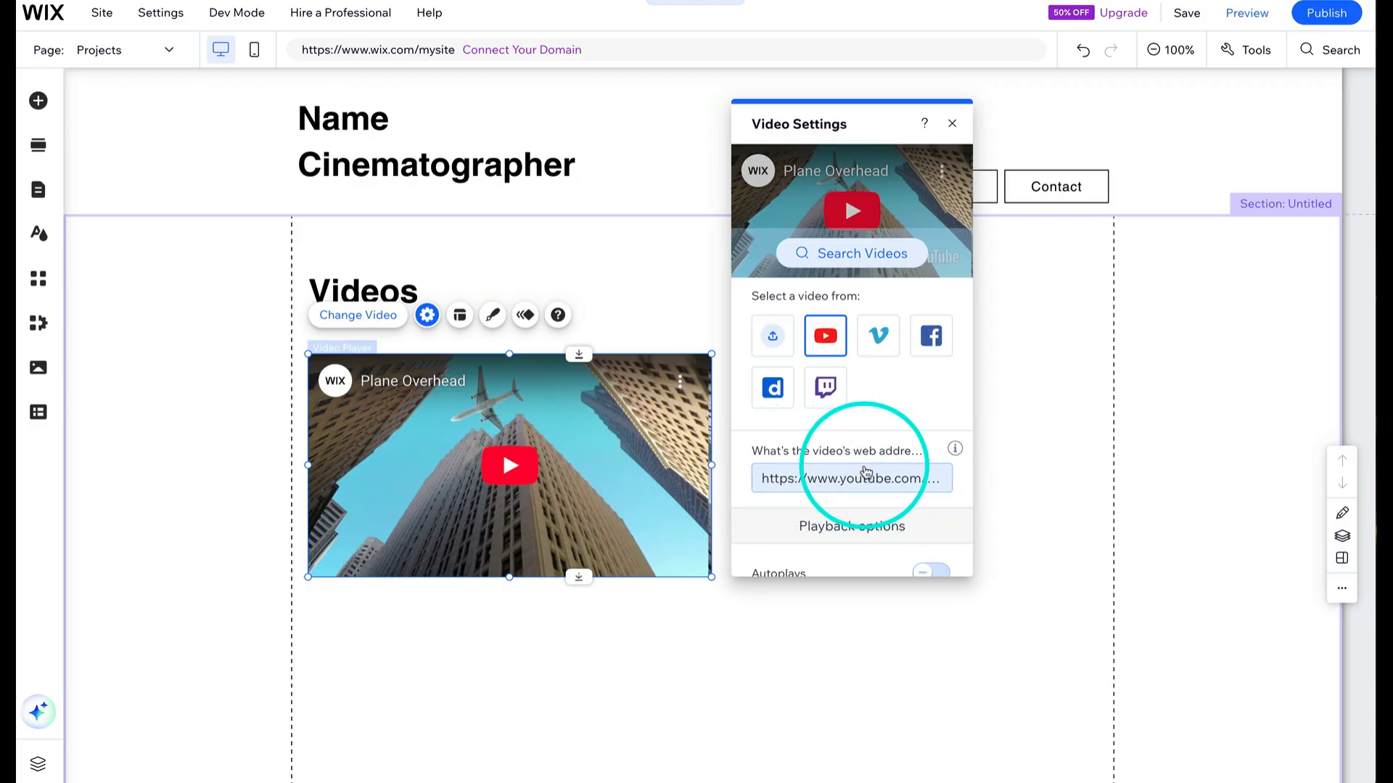
scroll(899, 475, down, 4)
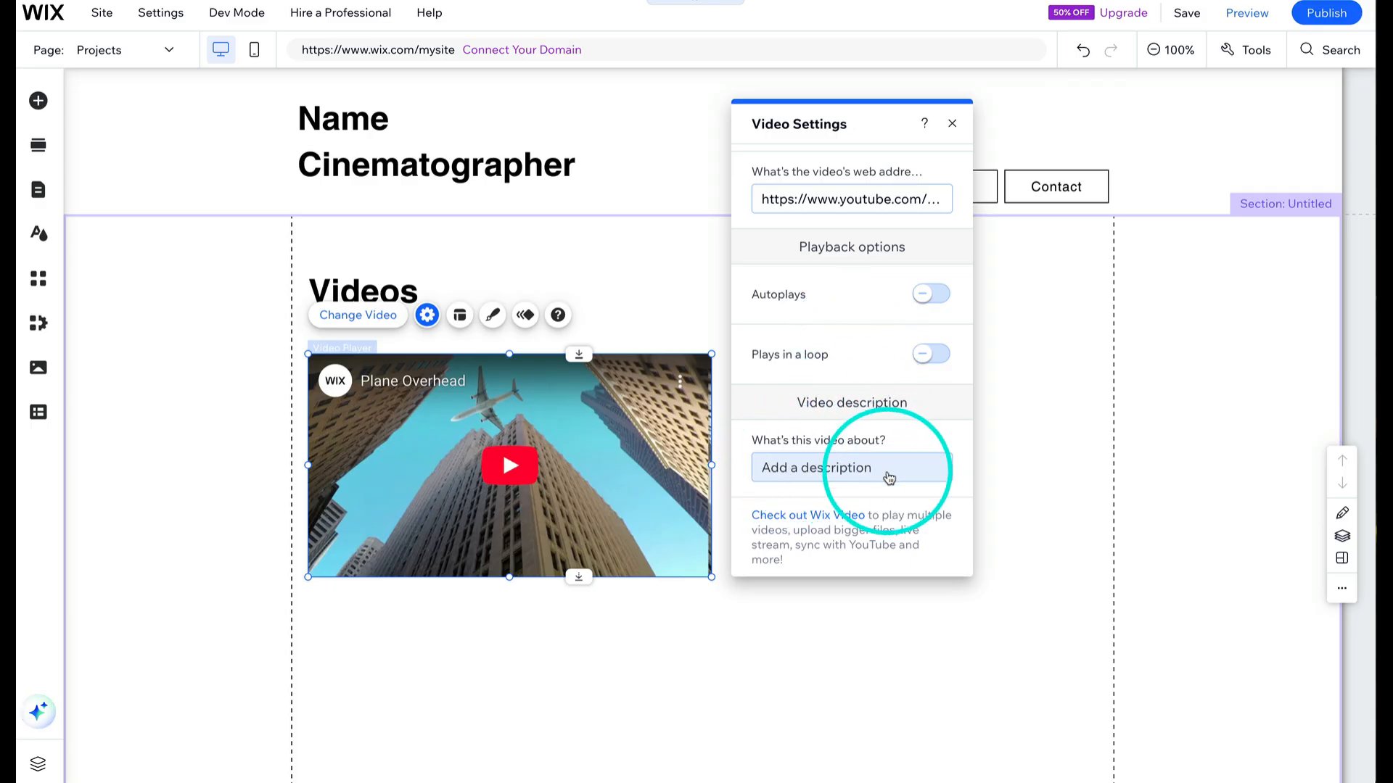
click(654, 647)
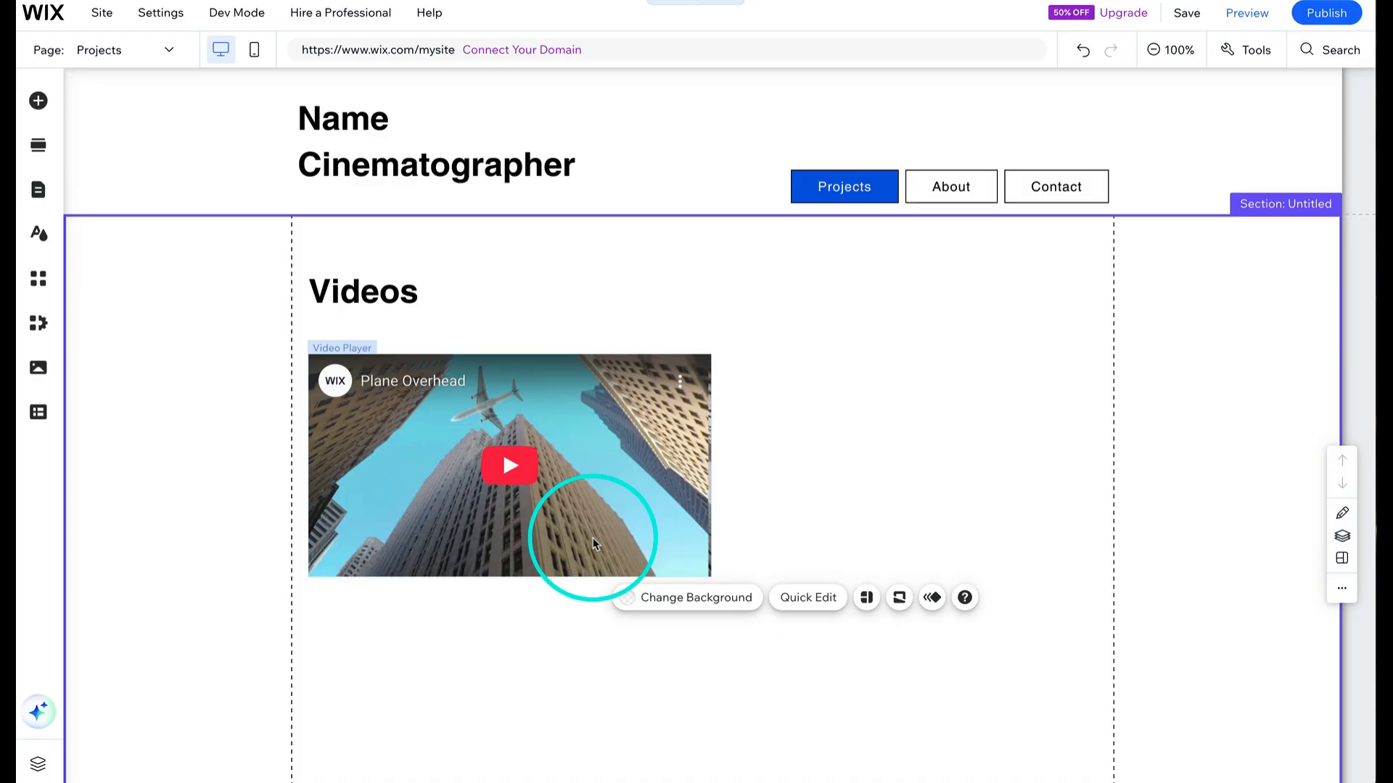
- Duplicate the video player and place the copy to the right, below the first one
click(641, 416)
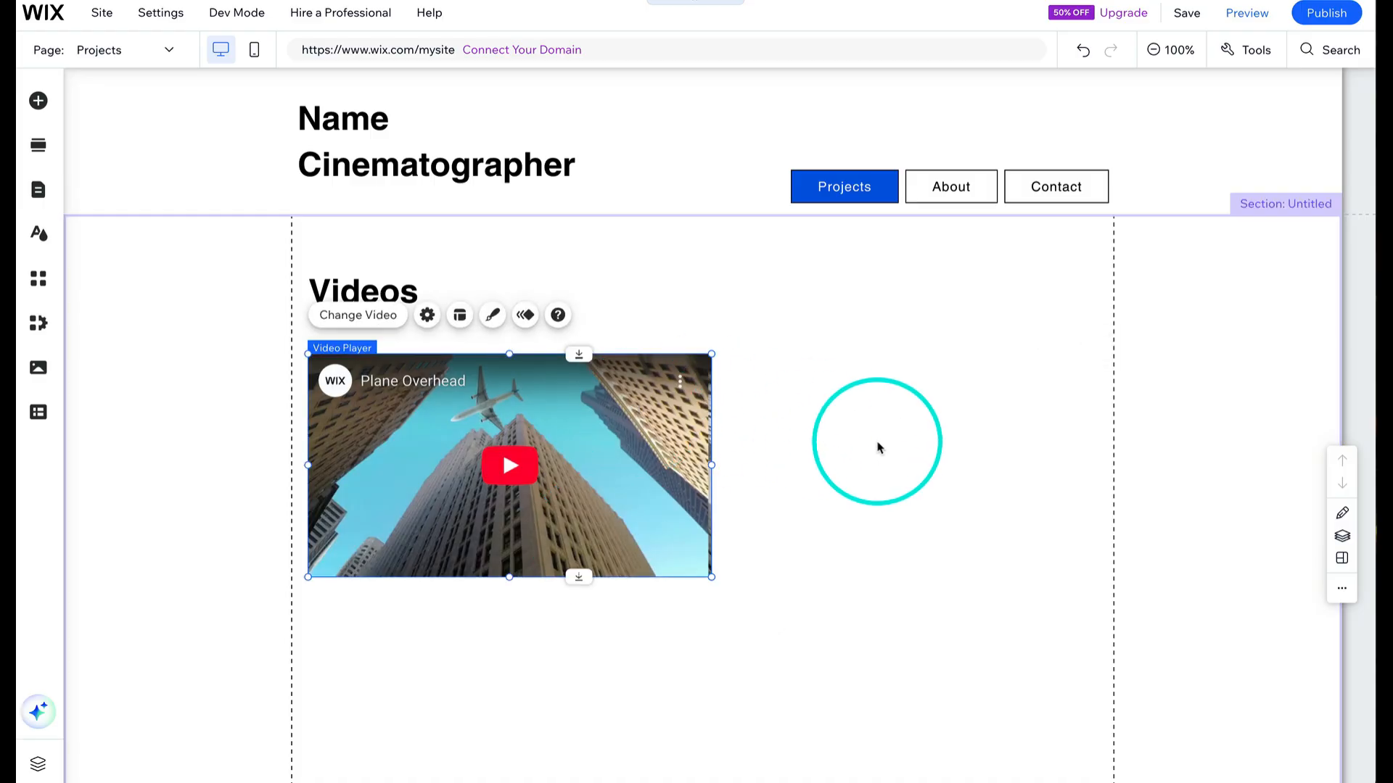
click(878, 447)
key(ctrl+v)
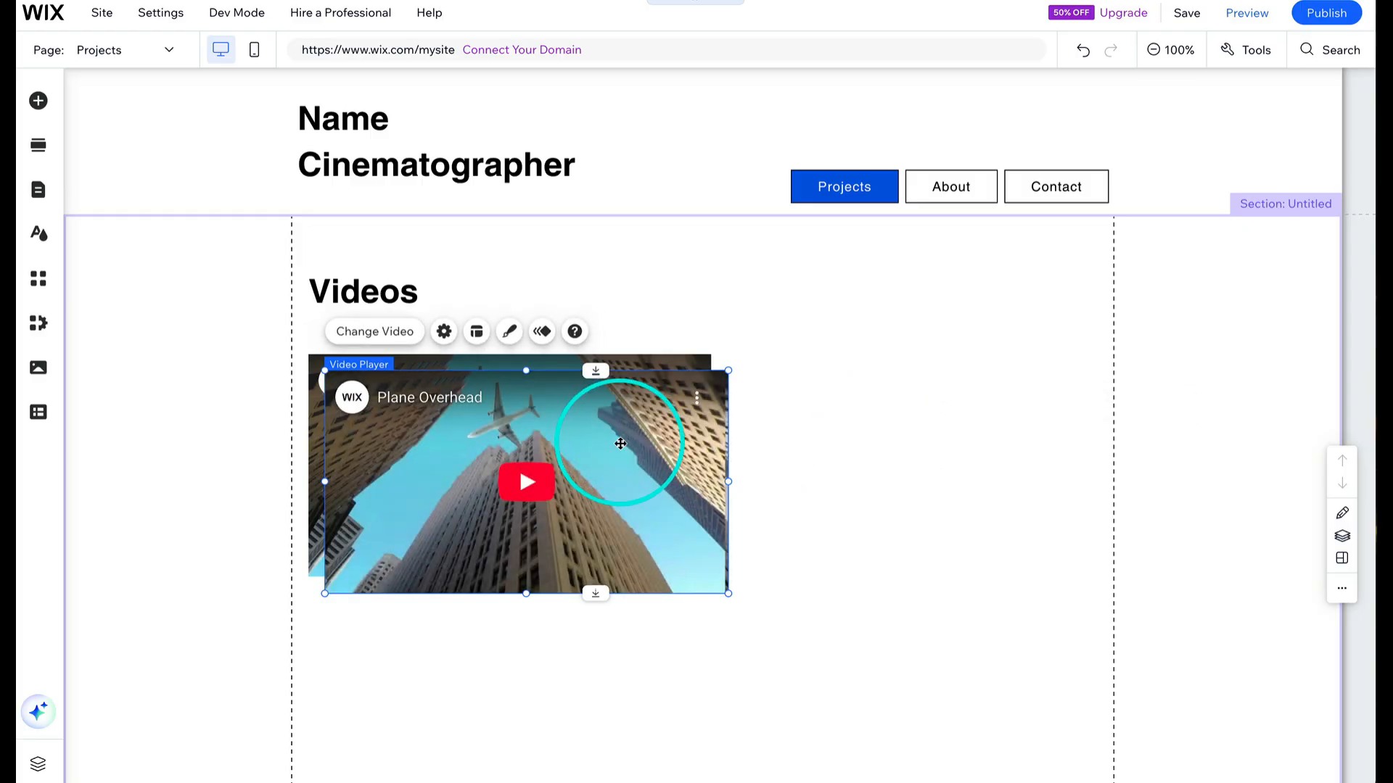
drag(620, 443, 984, 654)
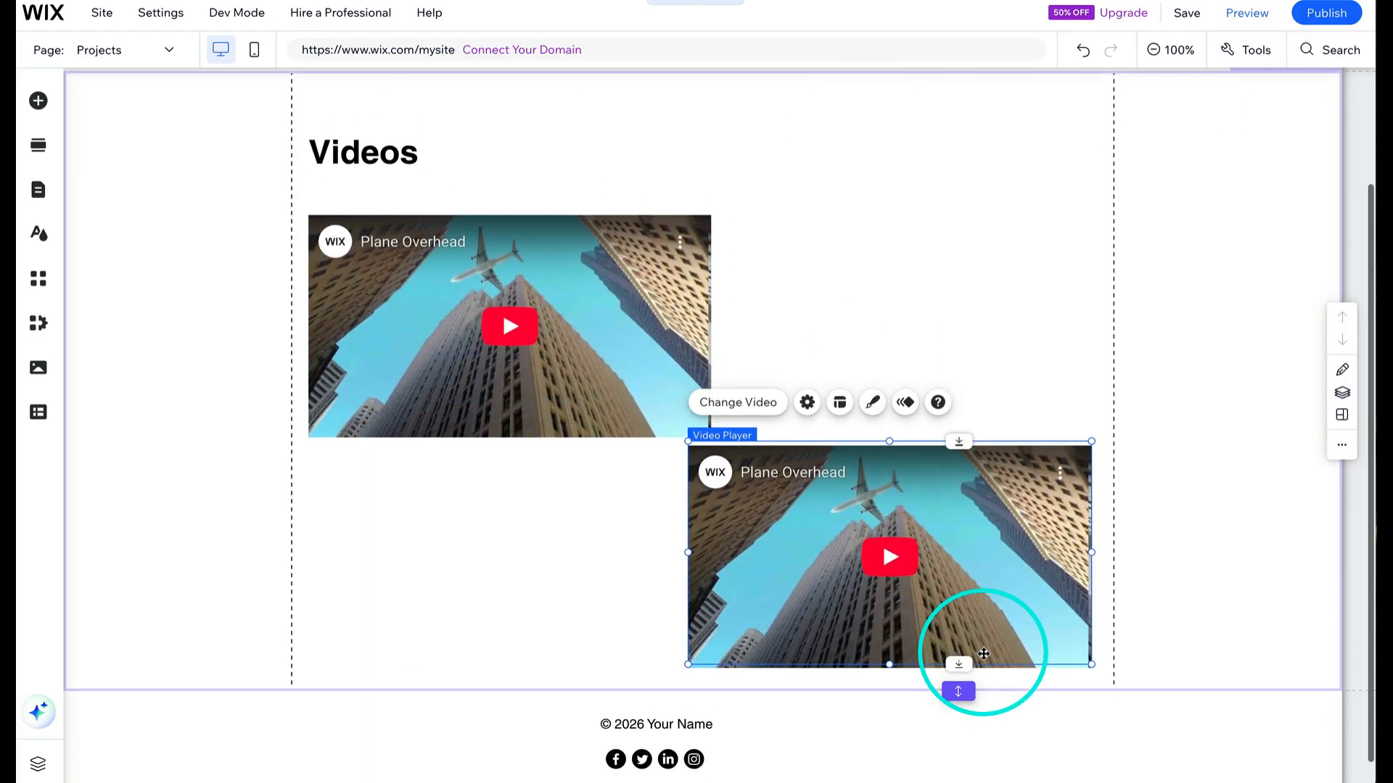
- Extend the Videos section downward to make room for more video players
scroll(984, 654, down, 1)
drag(992, 552, 994, 564)
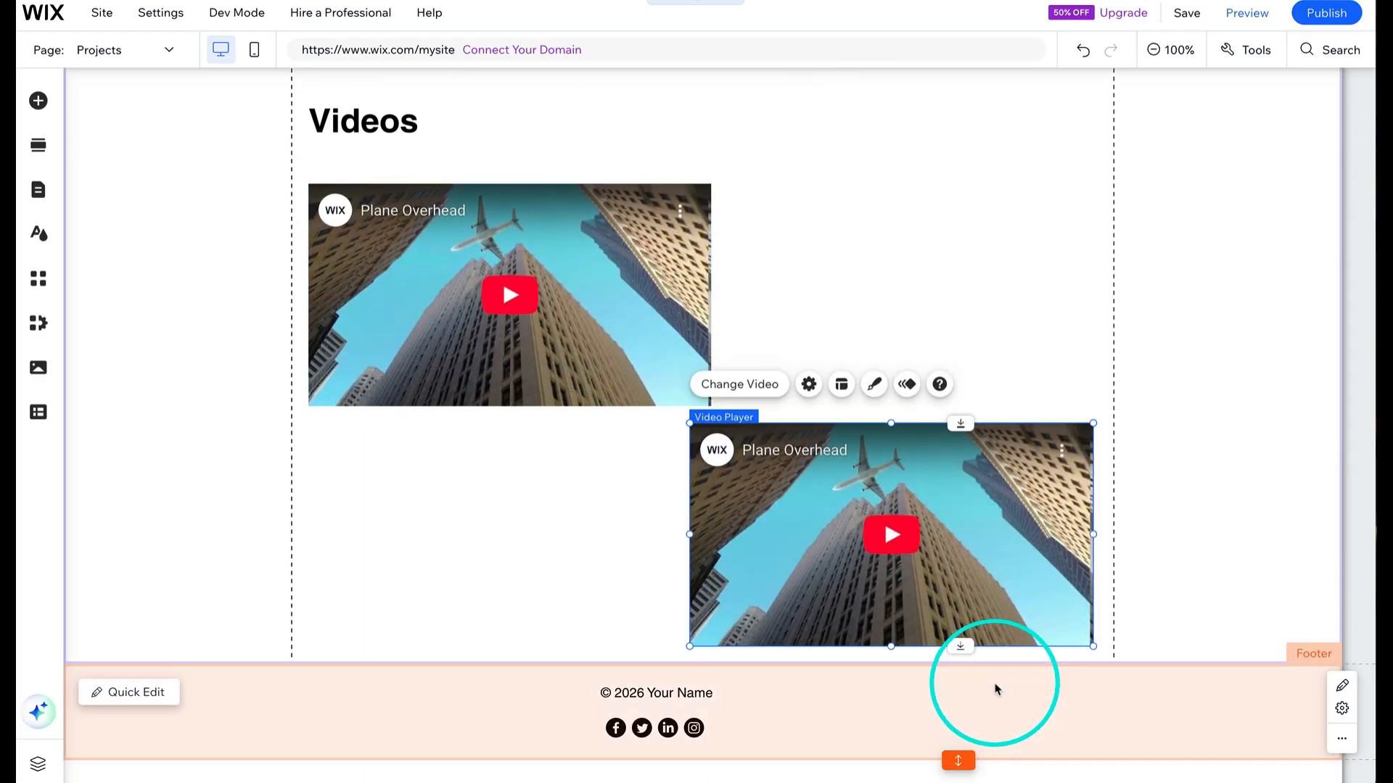
drag(958, 660, 961, 780)
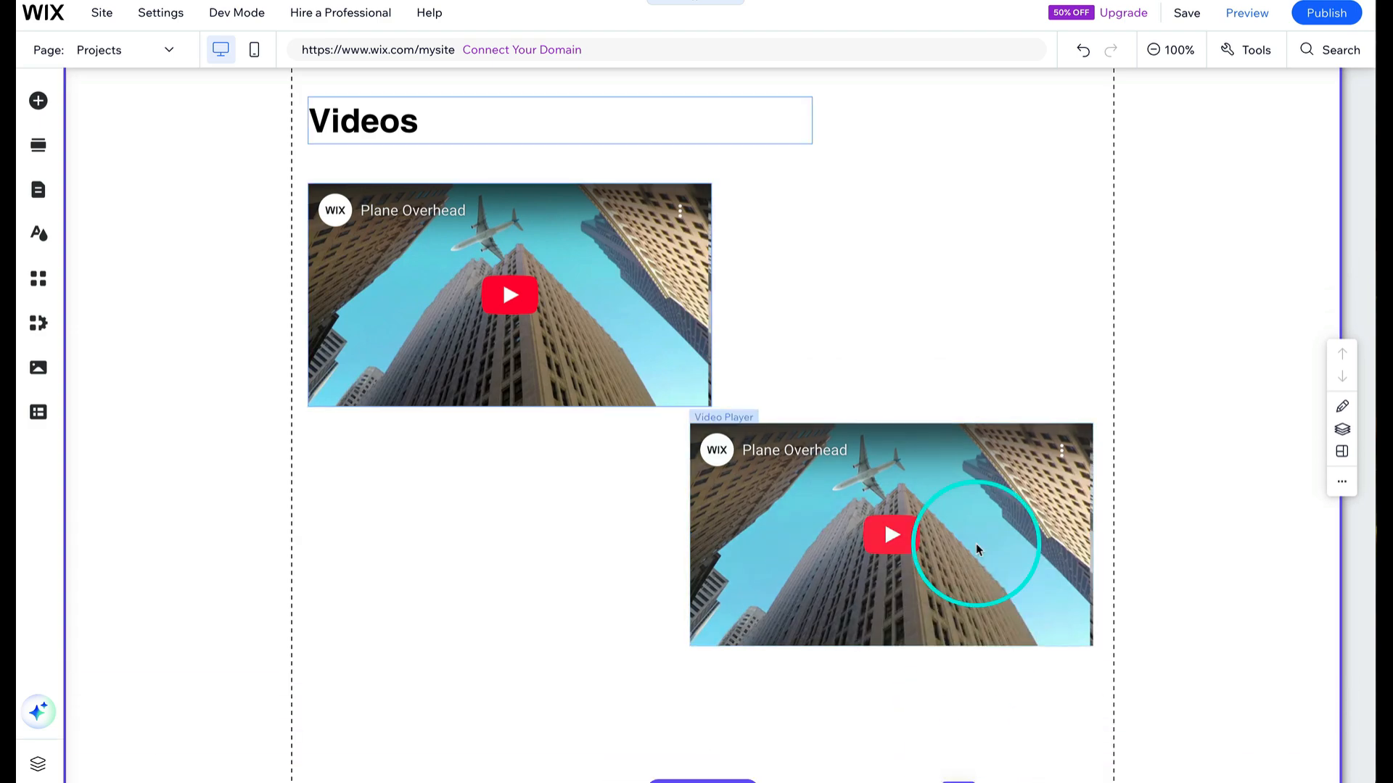
scroll(976, 550, down, 2)
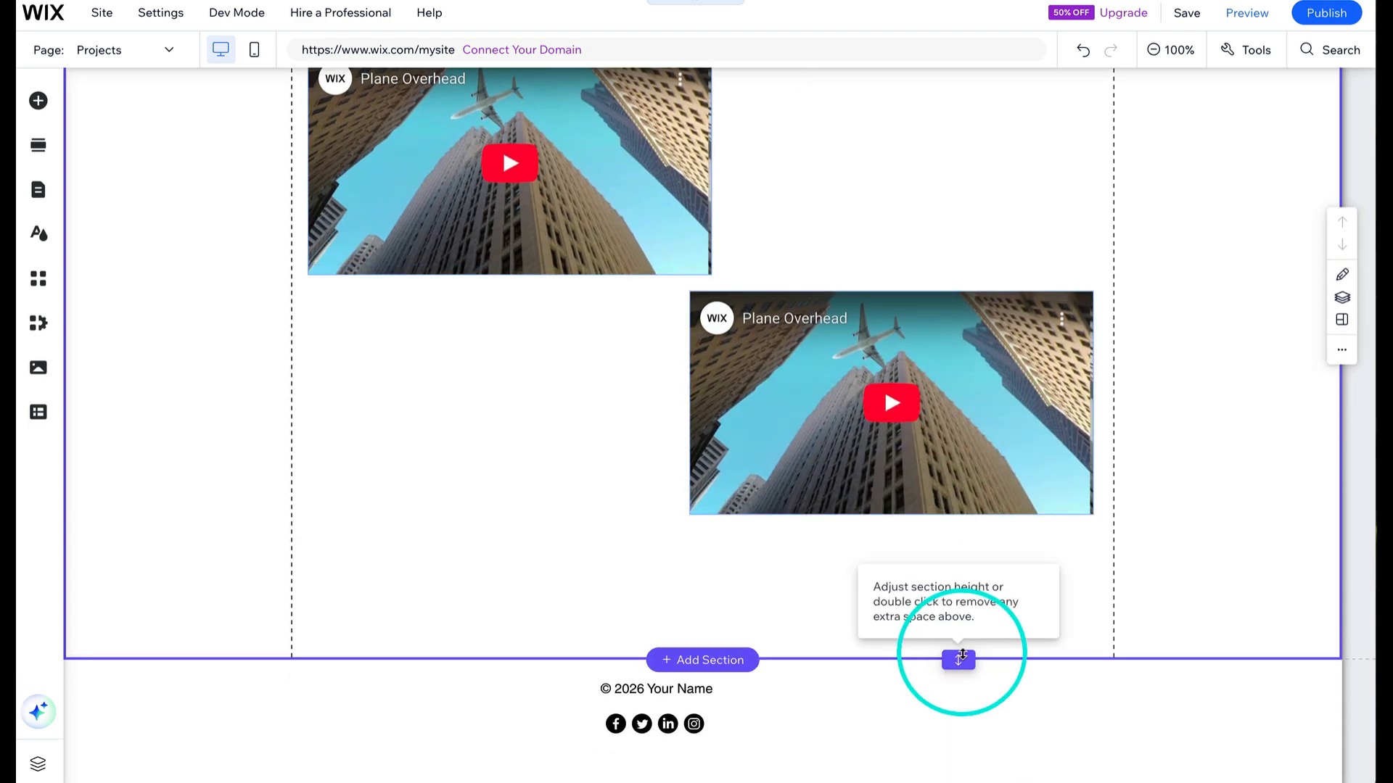
drag(961, 657, 959, 781)
scroll(1001, 695, down, 2)
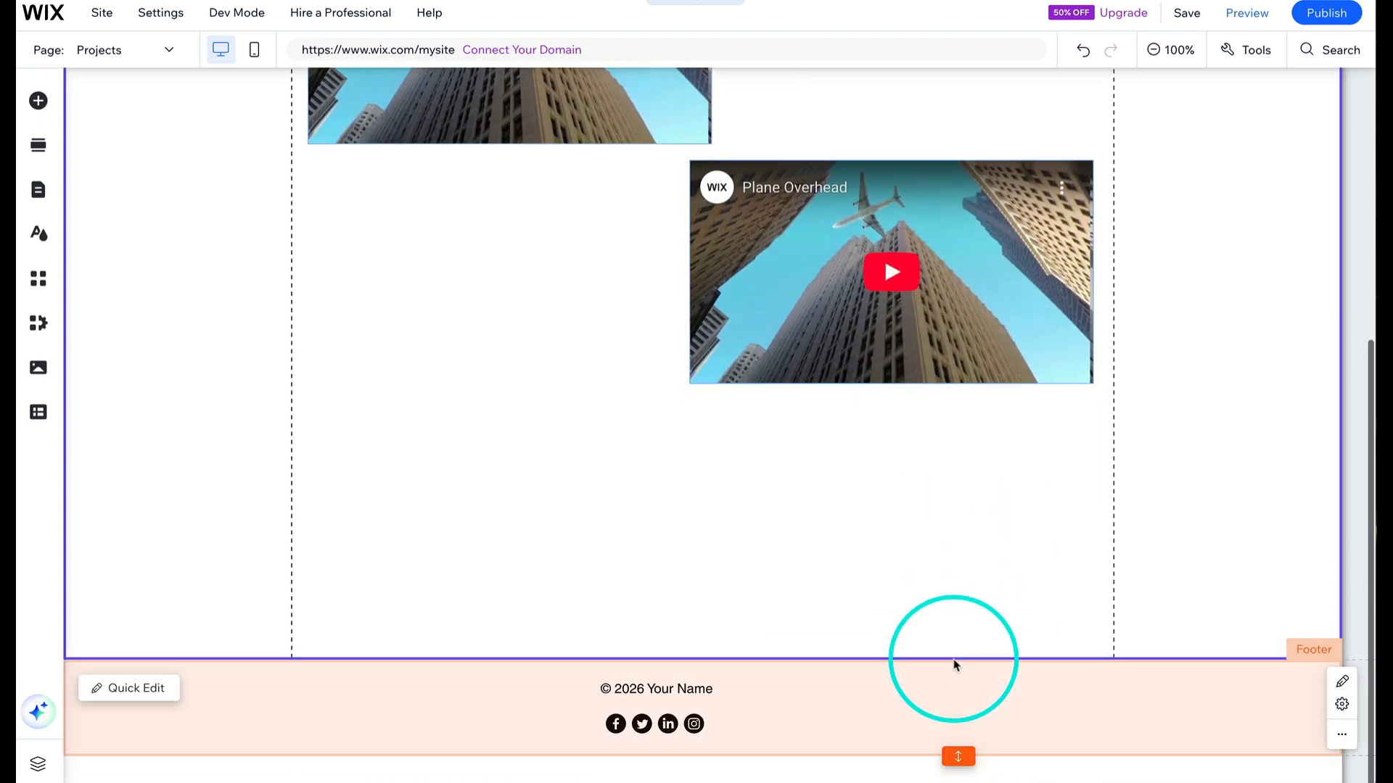
drag(954, 660, 970, 778)
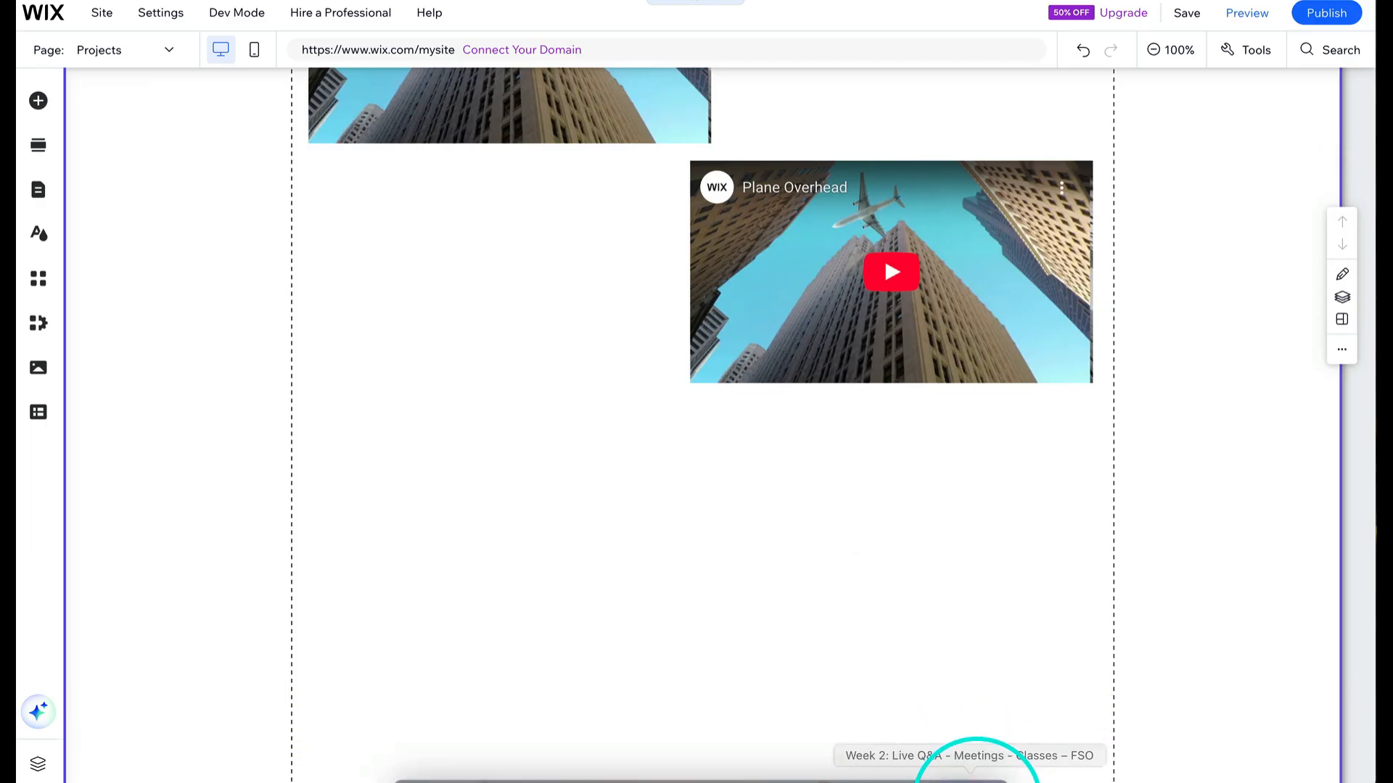
- Duplicate the second video player and place the copy on the left below it
click(903, 321)
drag(904, 322, 493, 549)
click(858, 535)
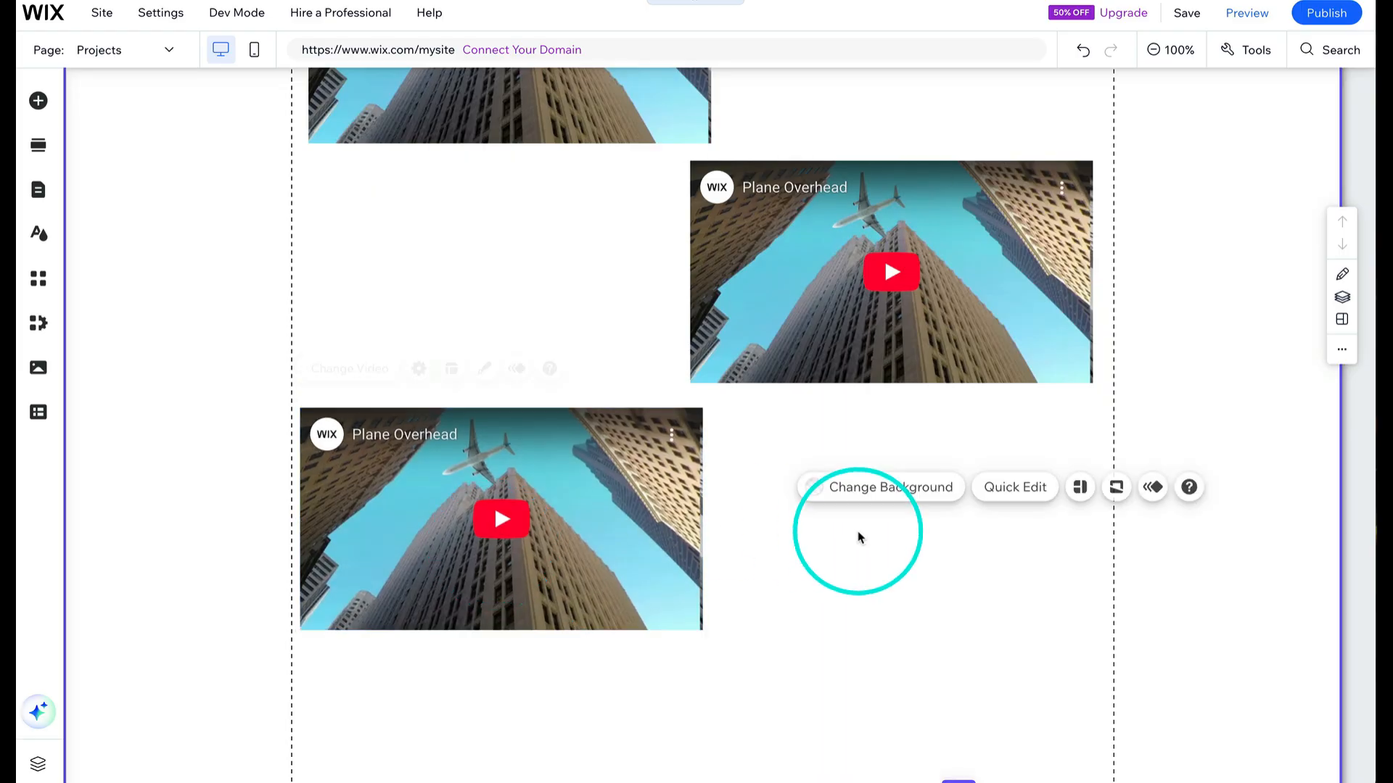
- Shrink the section's height to fit the videos and align the second video with the right margin
click(932, 729)
drag(964, 782, 954, 677)
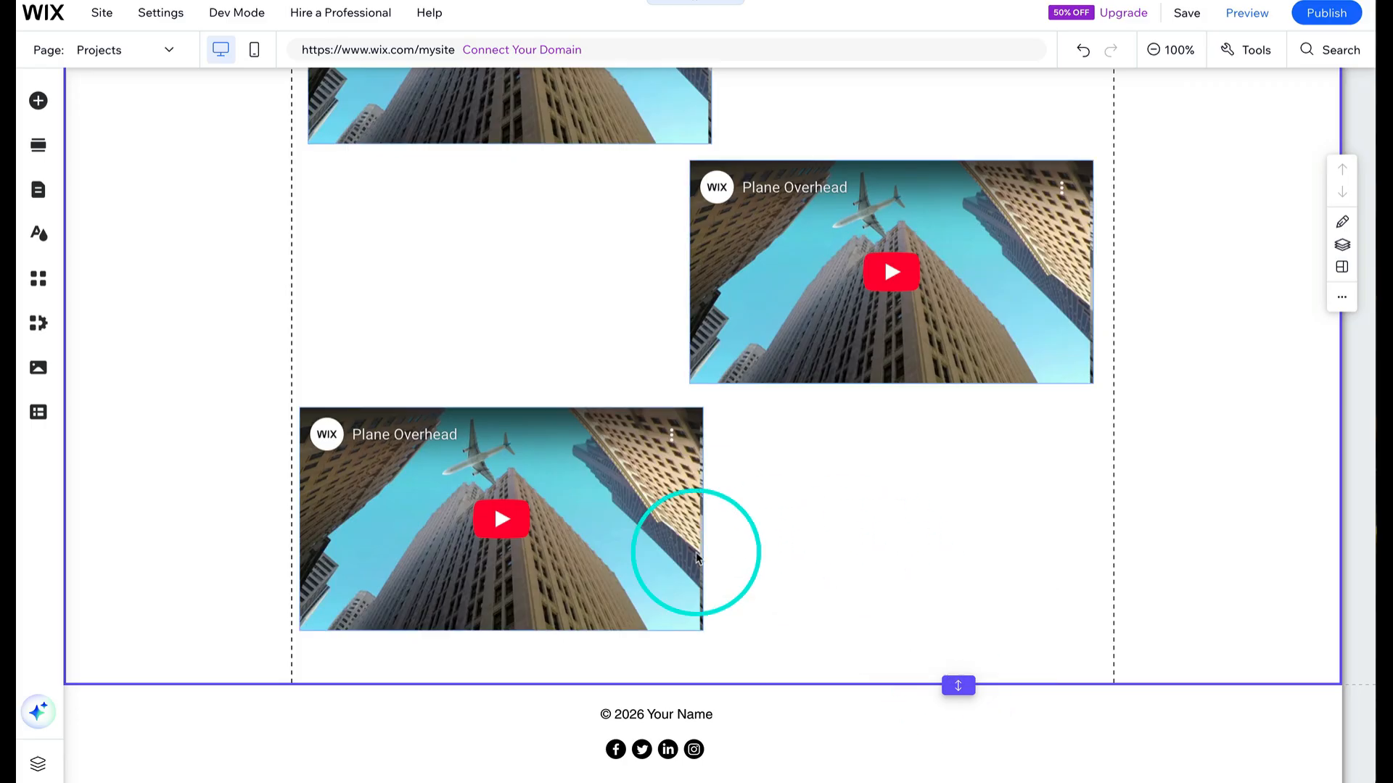
mouse_move(786, 338)
mouse_down()
mouse_move(786, 320)
mouse_move(806, 325)
mouse_up()
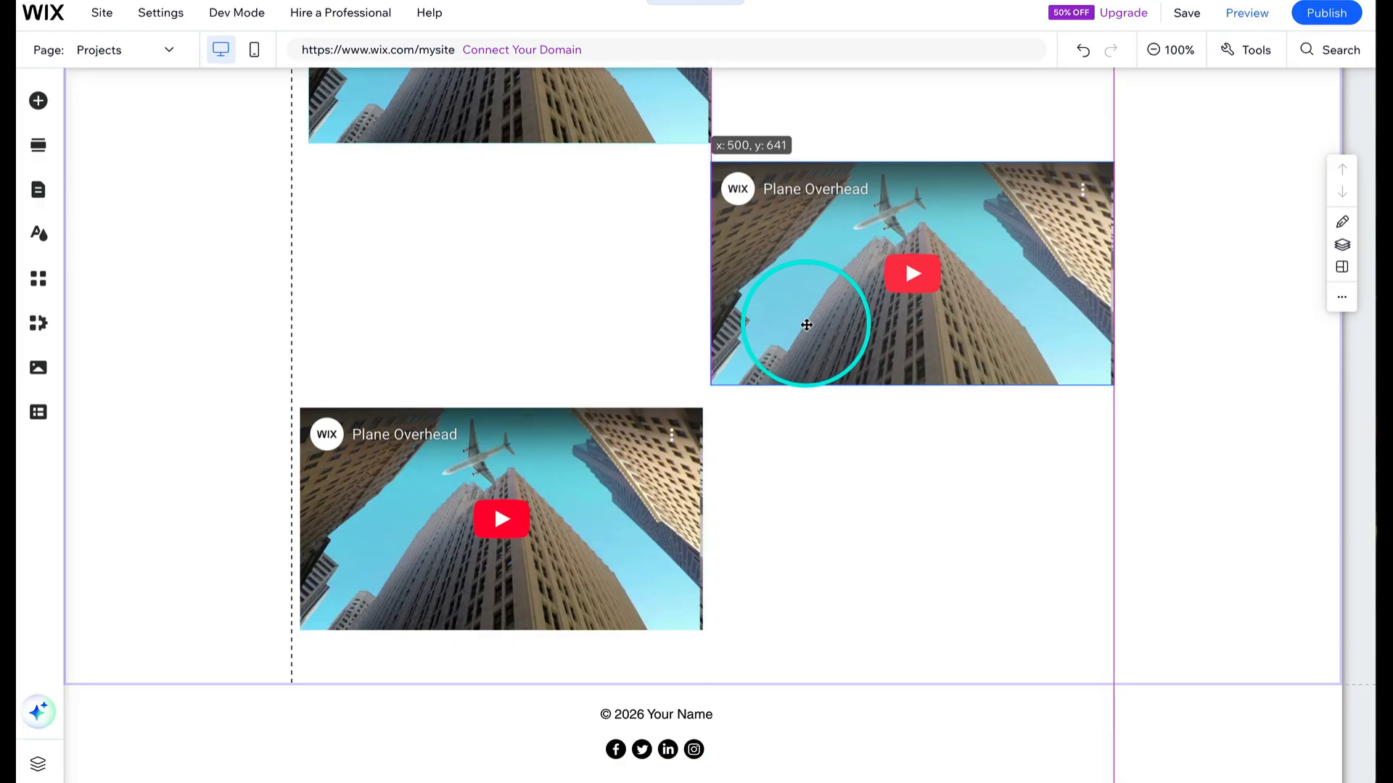
drag(807, 325, 807, 325)
- Add a paragraph text box to the right of the first video
click(38, 101)
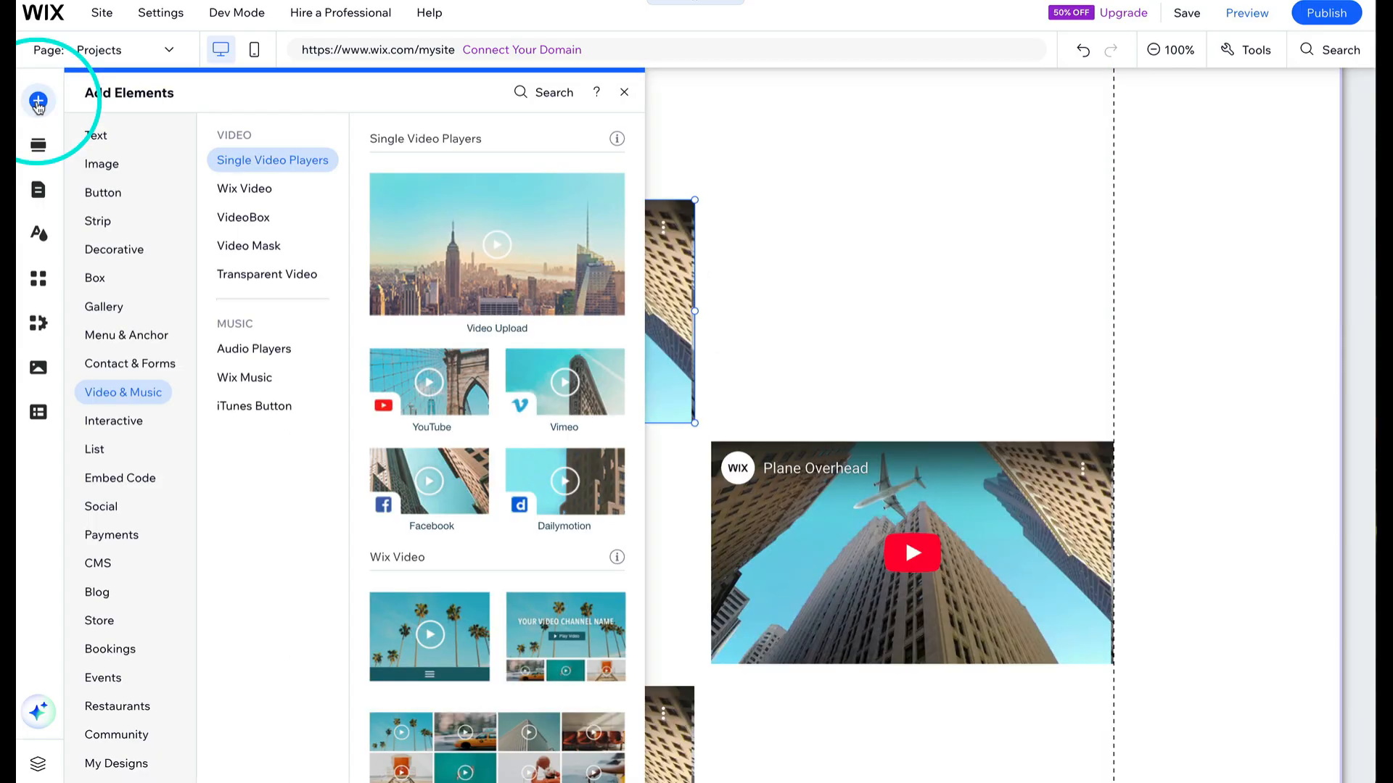
click(113, 138)
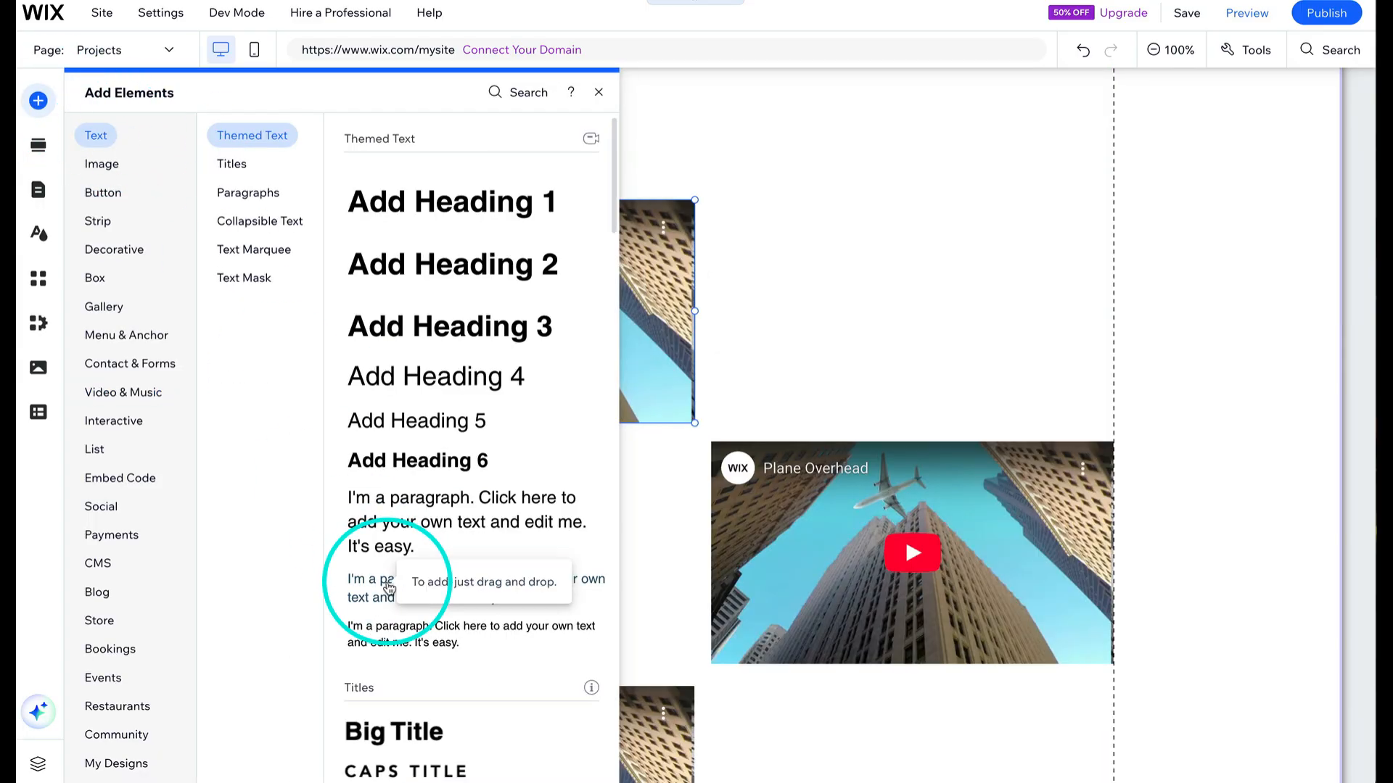
drag(389, 586, 790, 215)
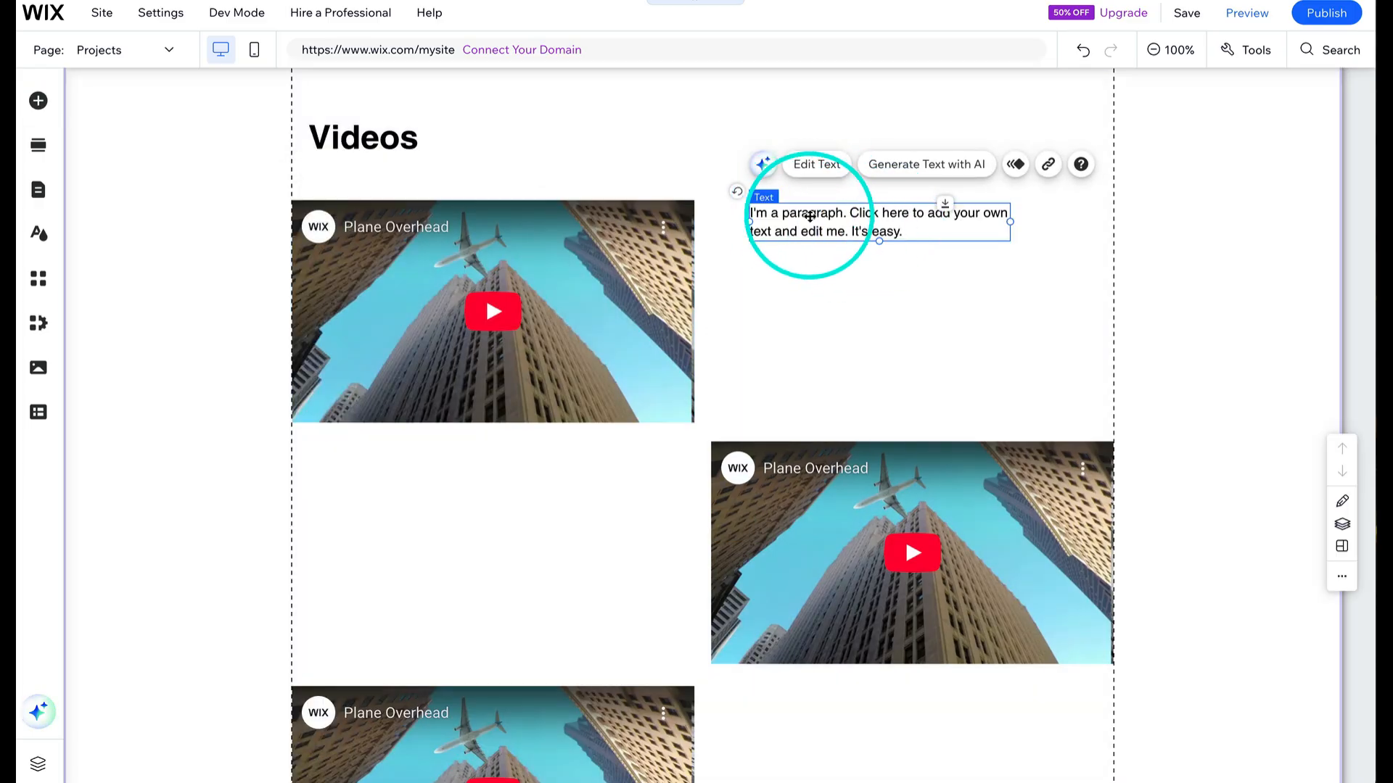
- Replace the paragraph's placeholder text with the project title, beginning "Proje"
double_click(813, 220)
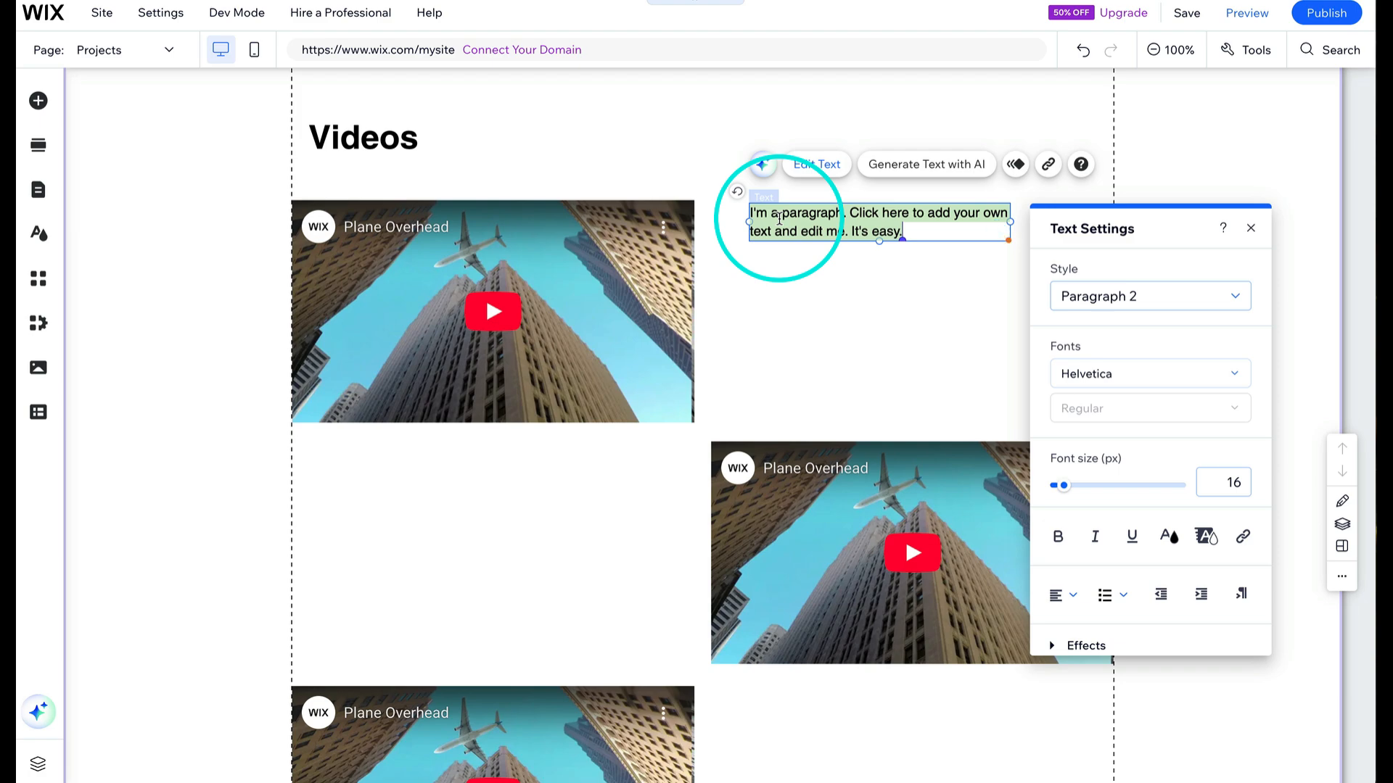
text(Titl)
key(BackSpace)
key(BackSpace)
key(BackSpace)
key(BackSpace)
text(Project name)
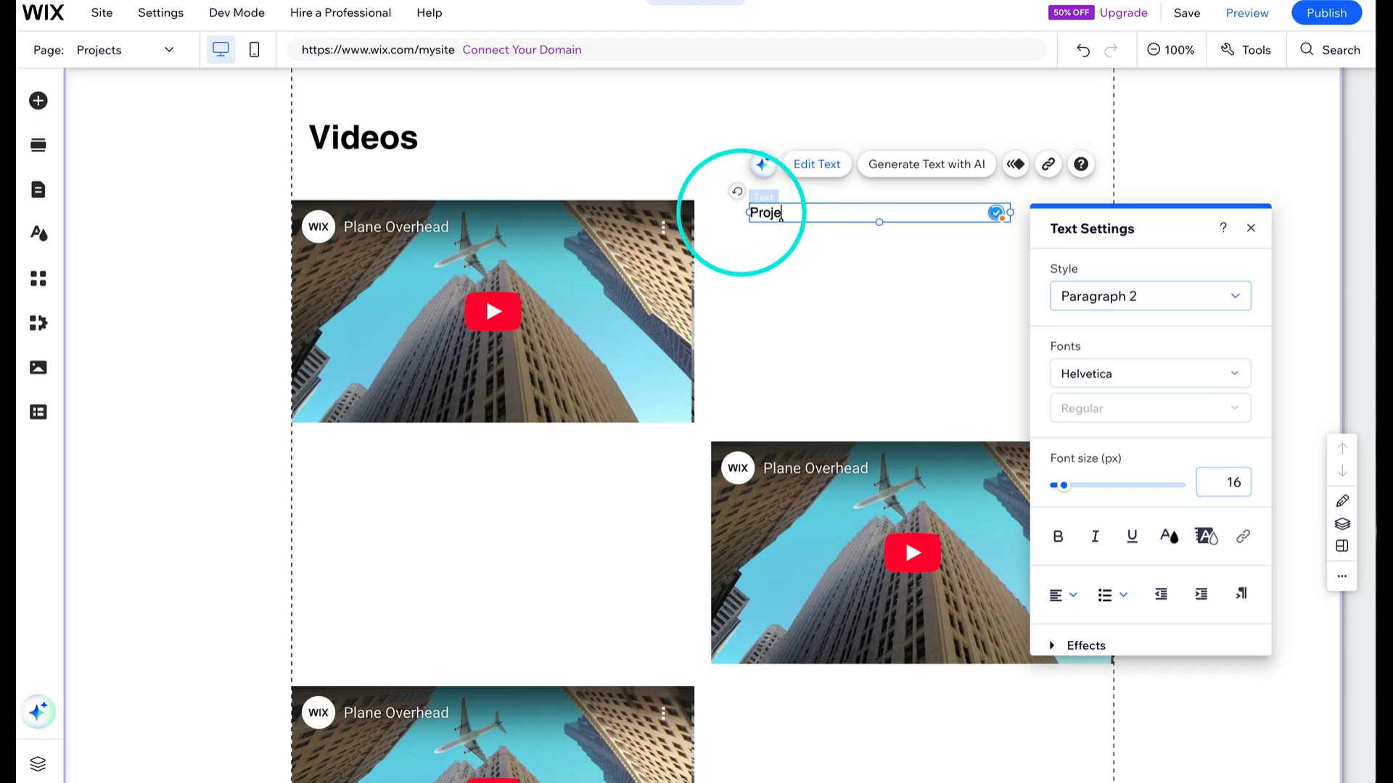
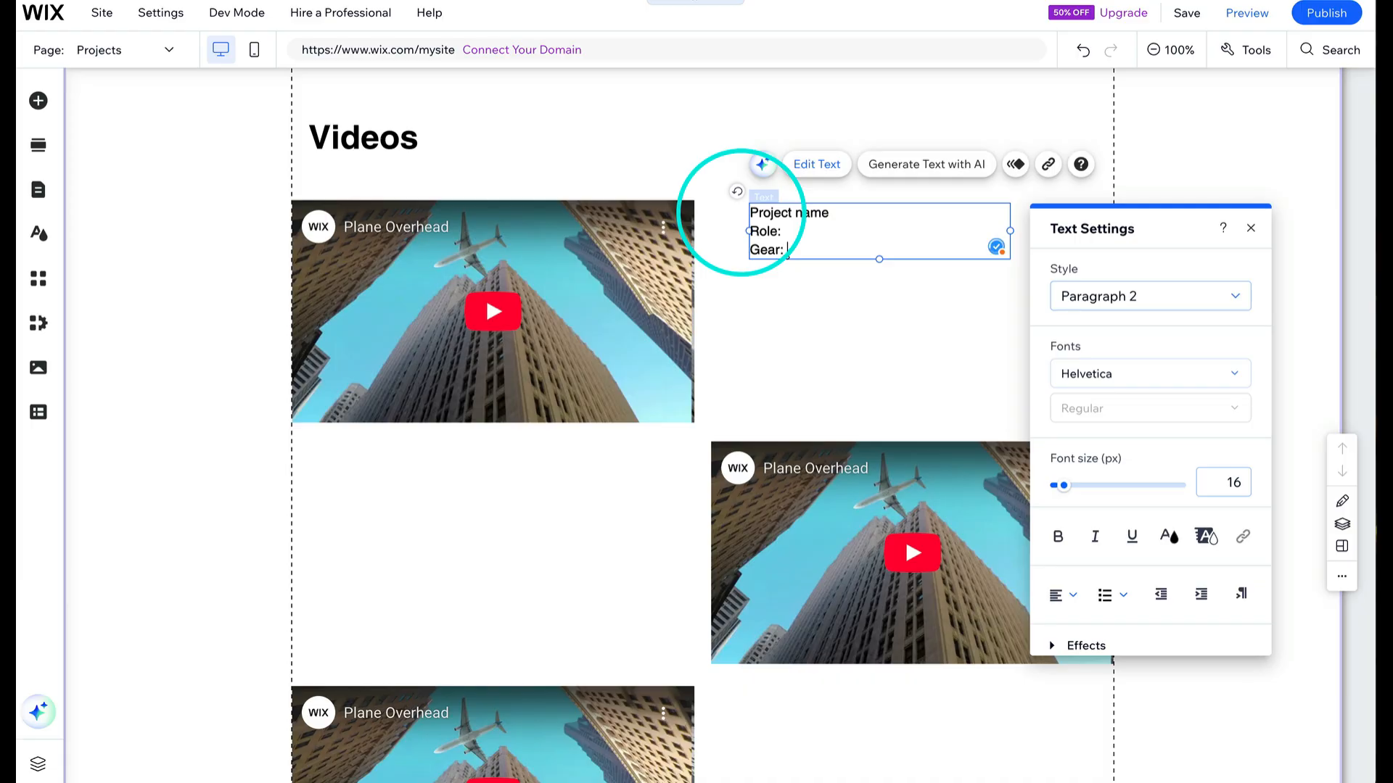
- Finish editing the Project name, Role and Gear text box and close the text settings
click(801, 247)
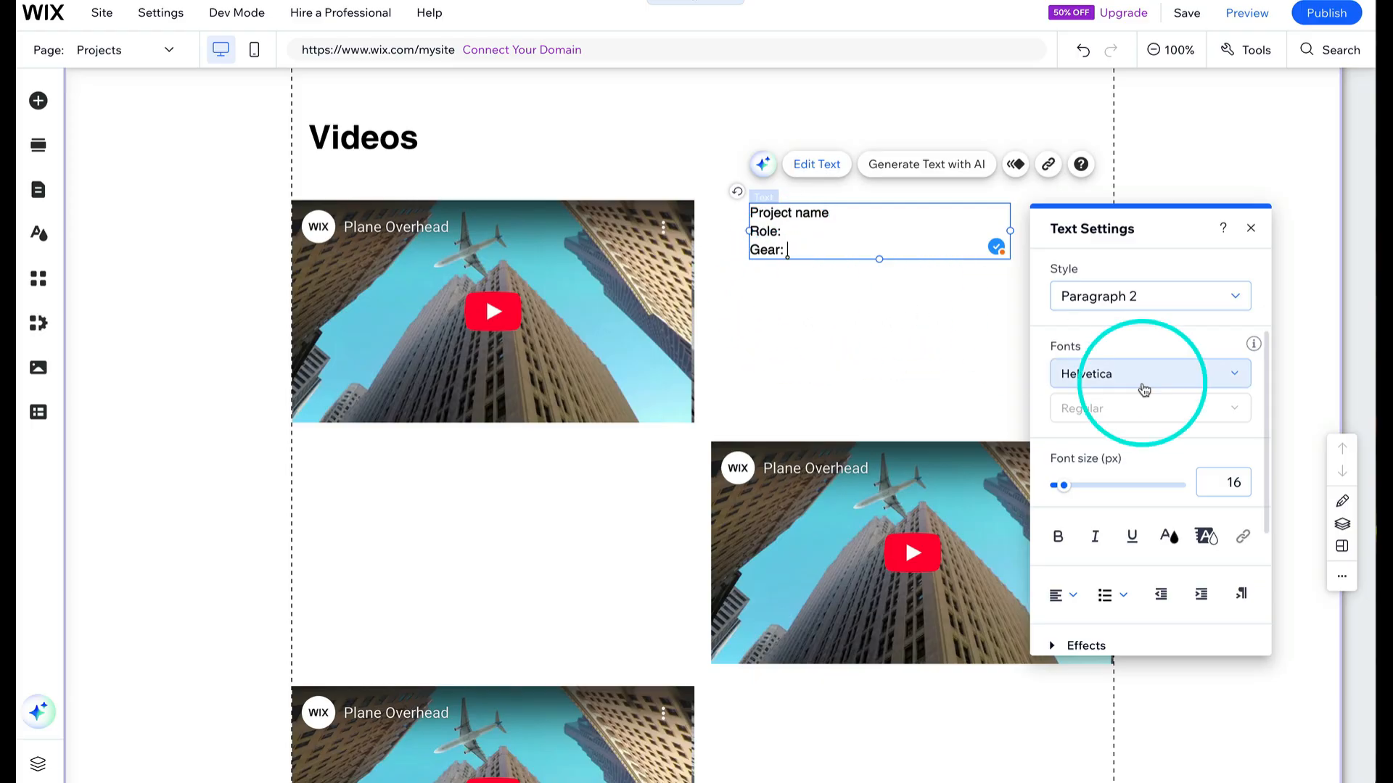
click(1251, 229)
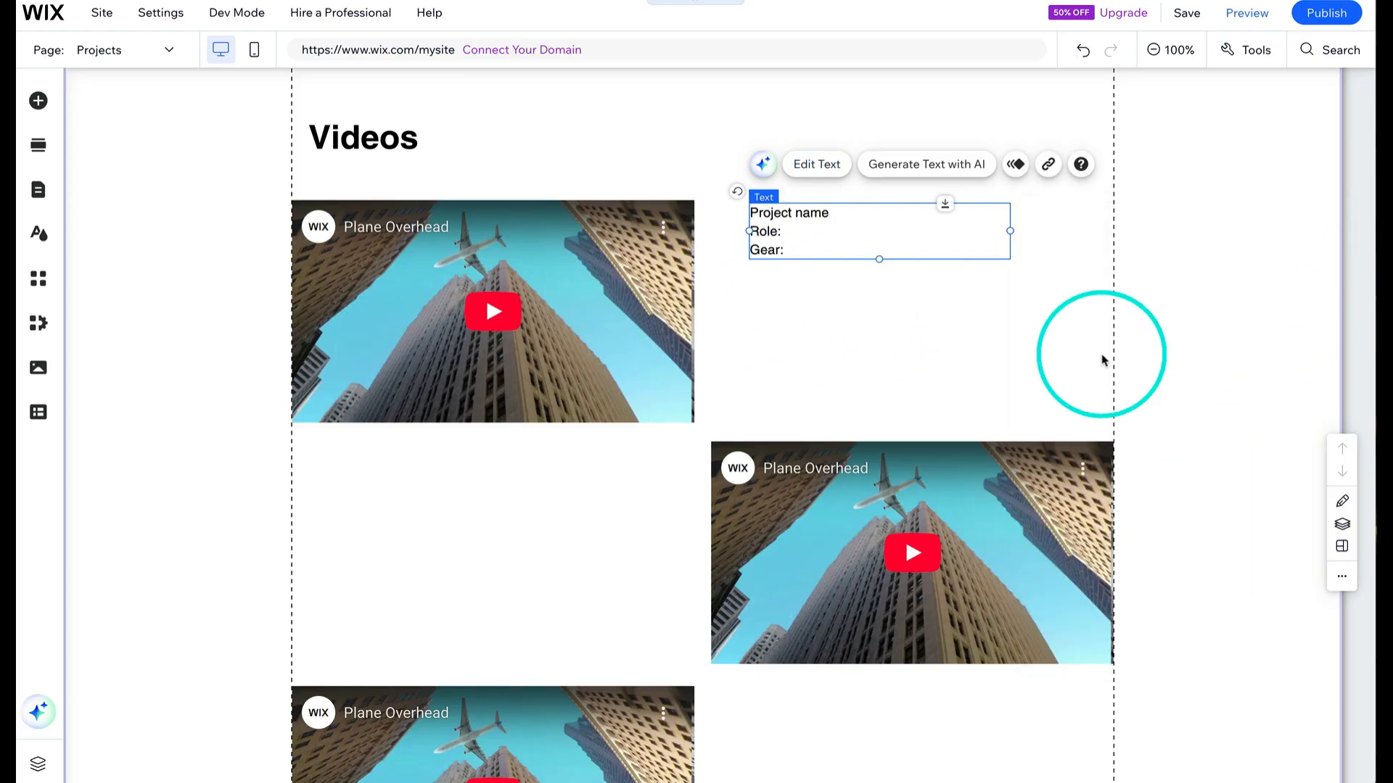
click(876, 301)
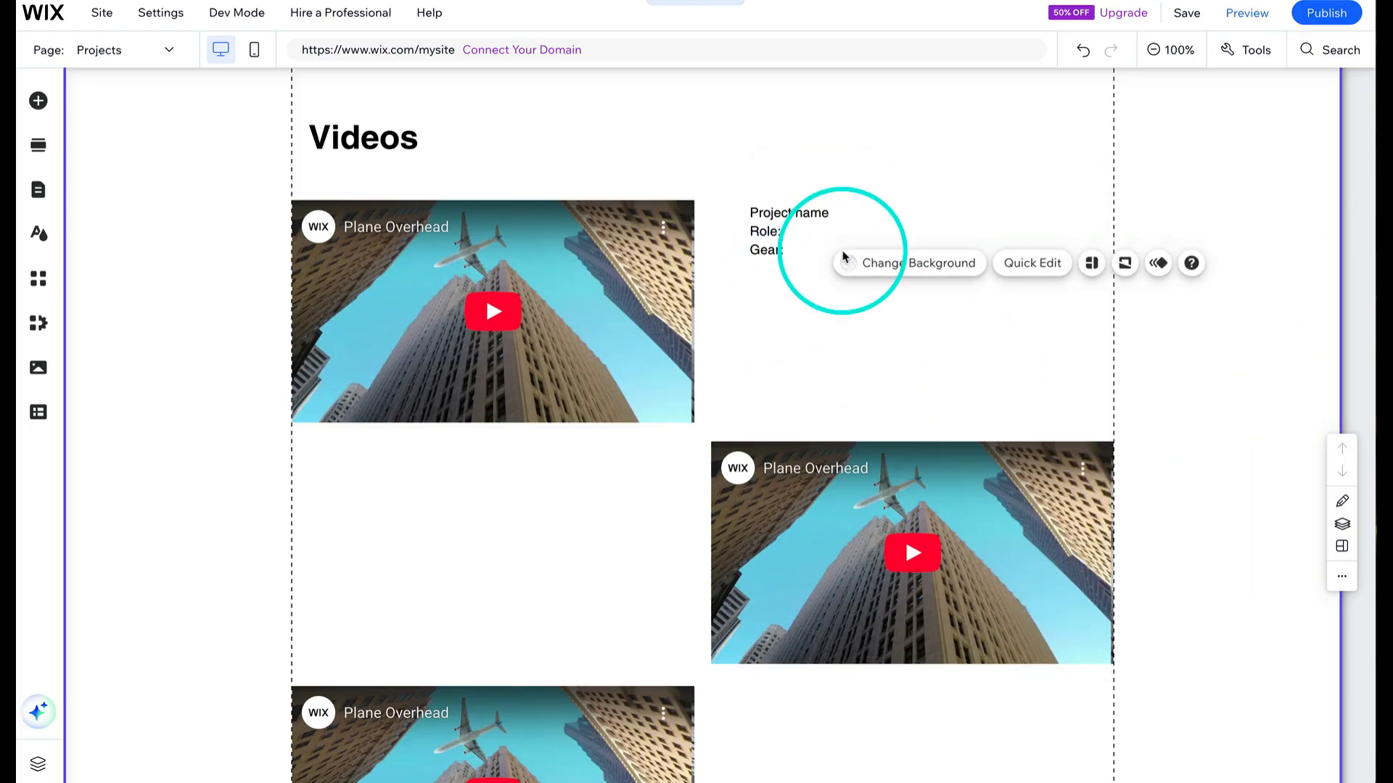
- Paste a copy of the project text box and place it on the left below the first video
click(809, 212)
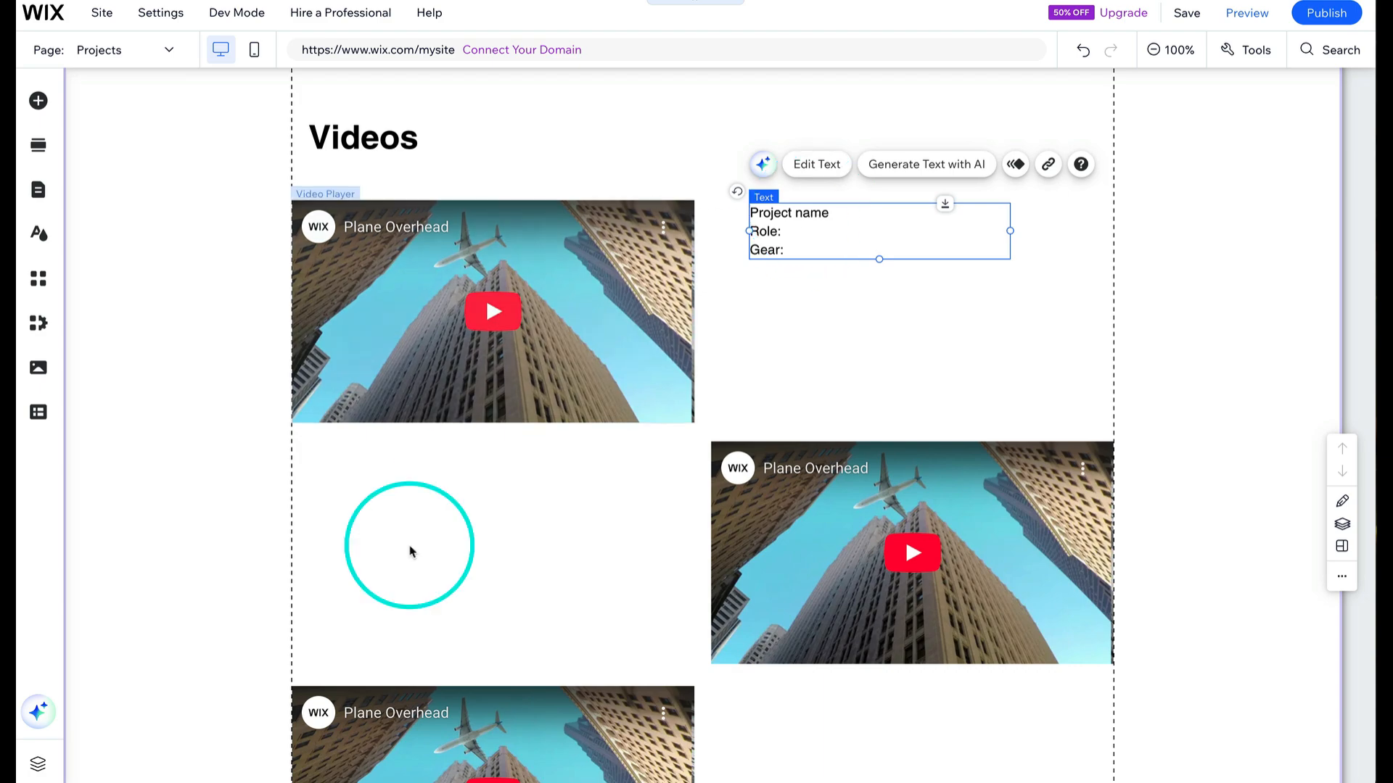
click(394, 535)
key(ctrl+v)
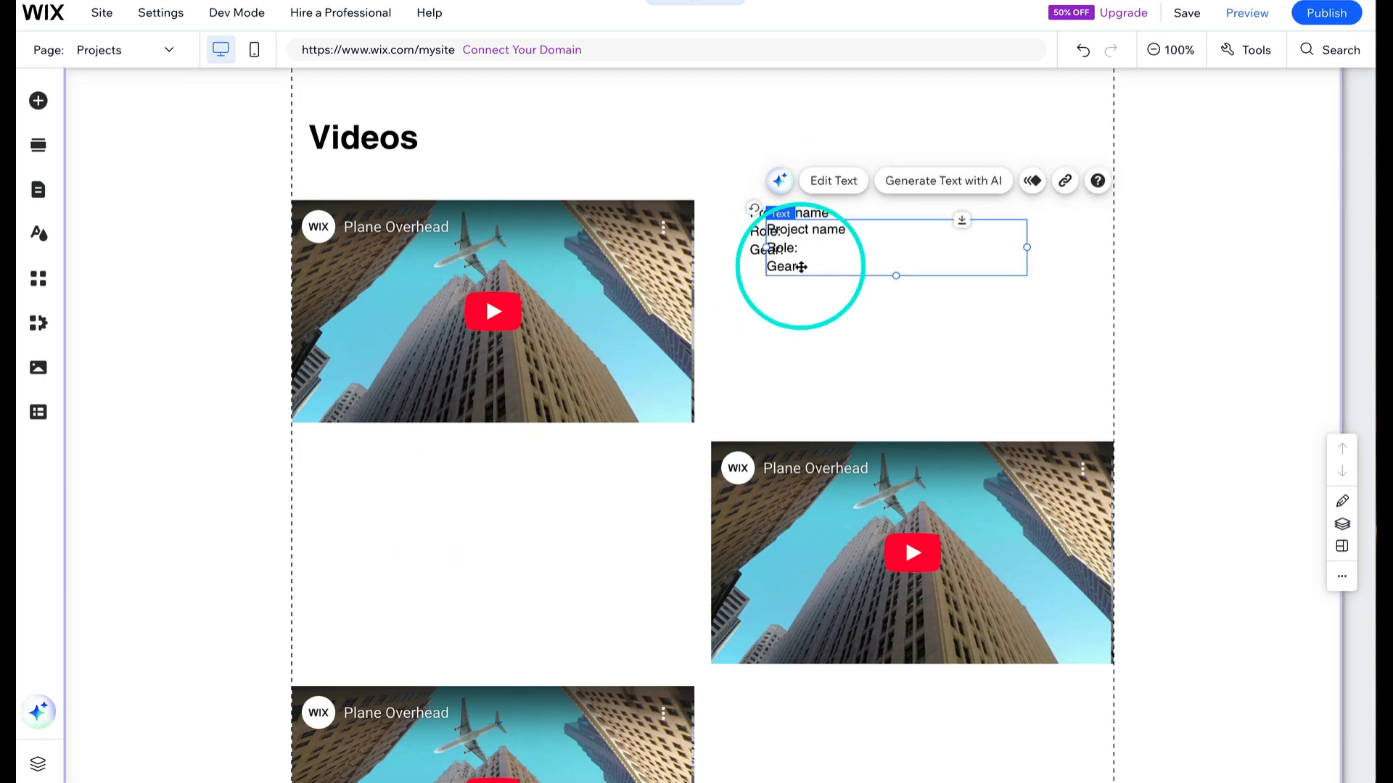
drag(798, 266, 340, 516)
- Paste another copy of the project text box and place it to the right of the third video
key(ctrl+v)
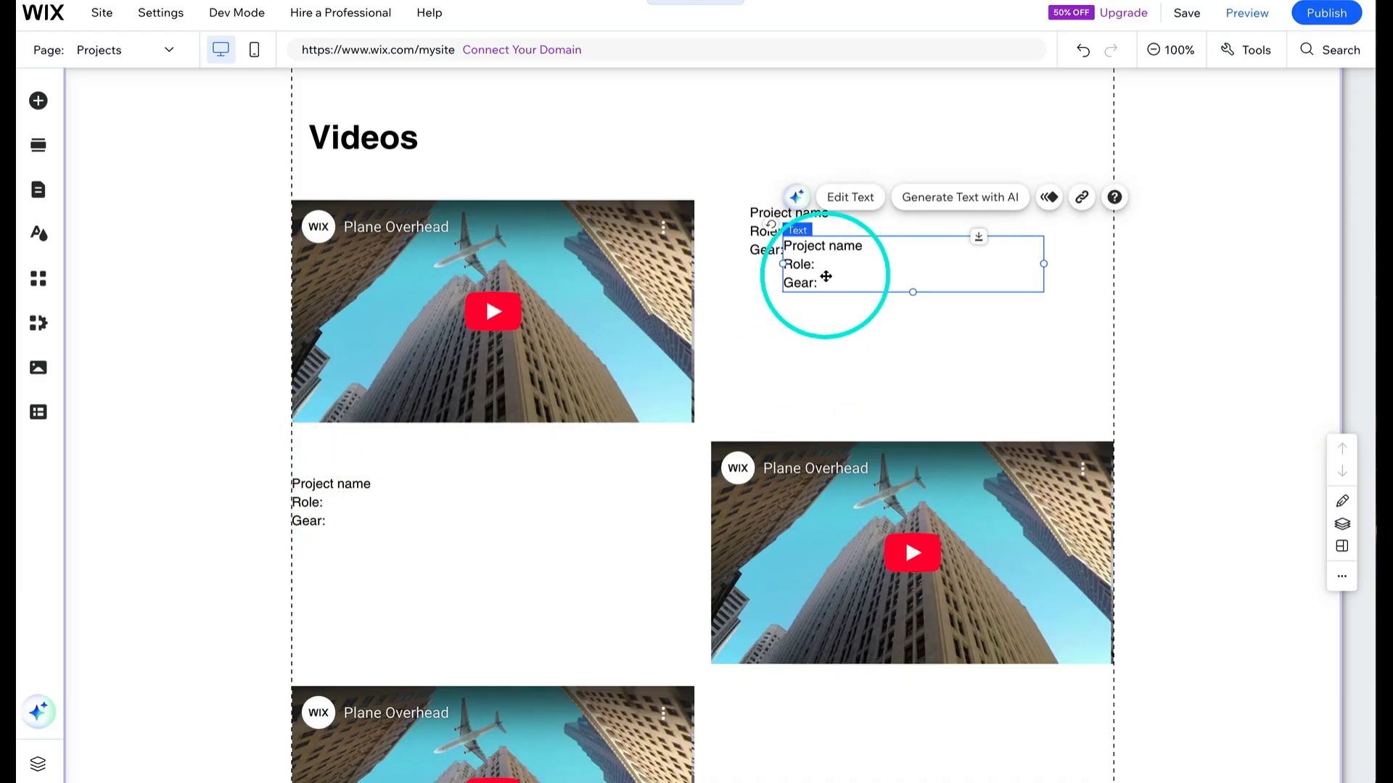
drag(824, 273, 761, 575)
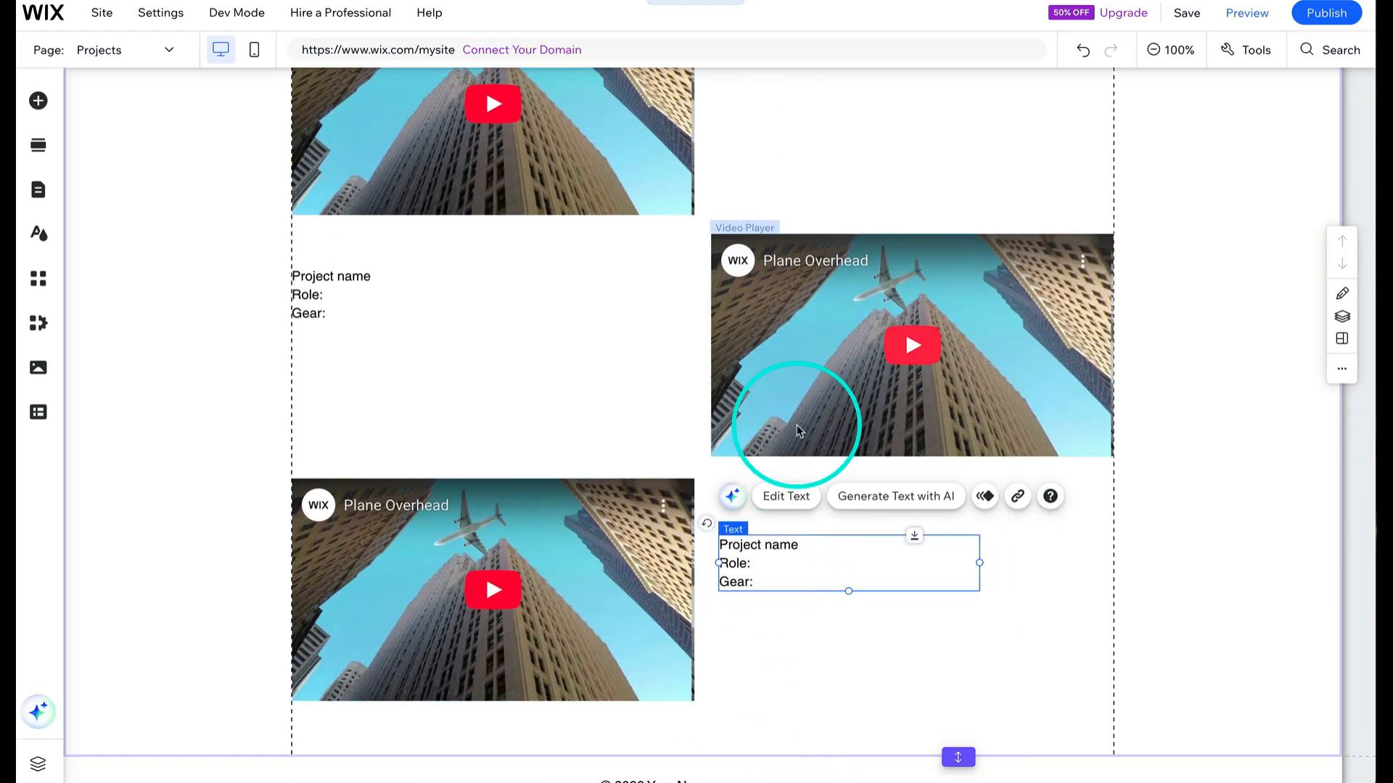
scroll(793, 418, up, 2)
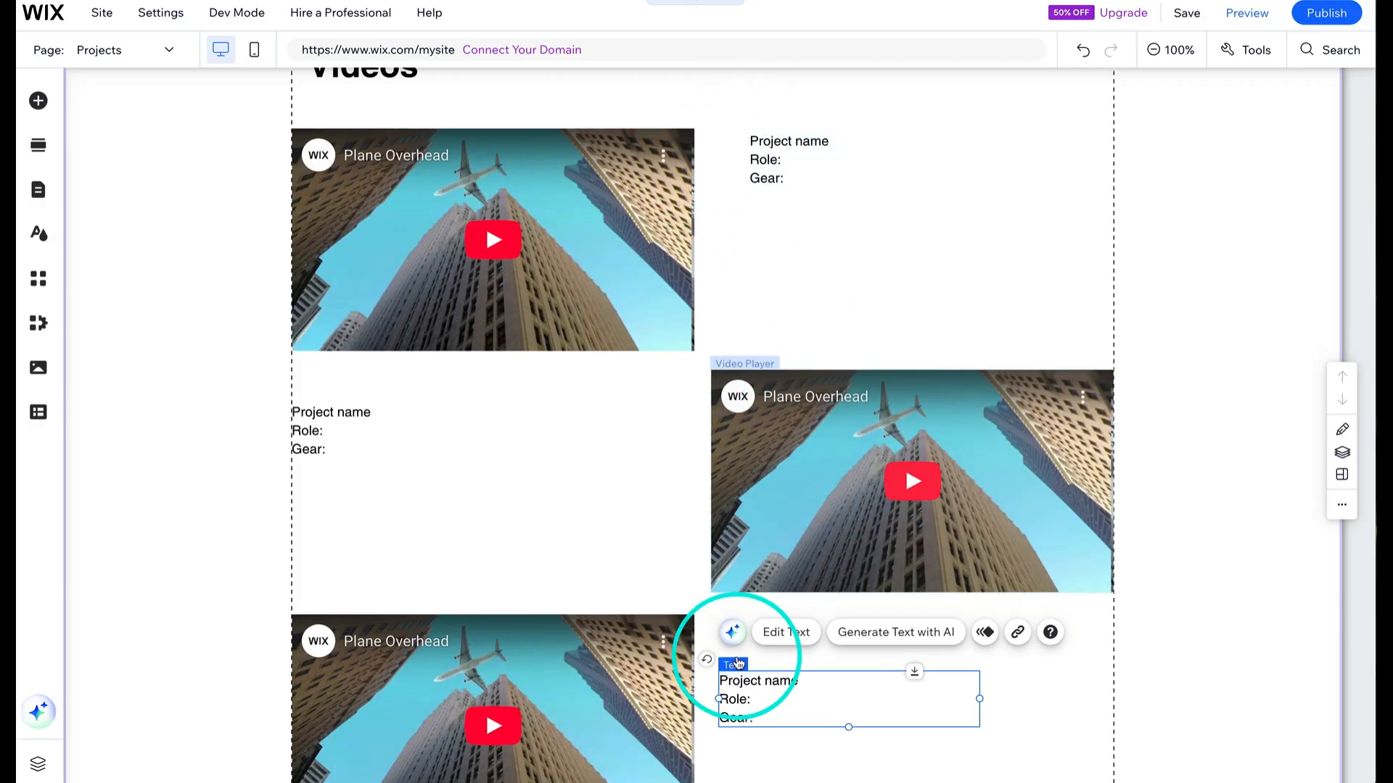
drag(761, 696, 771, 695)
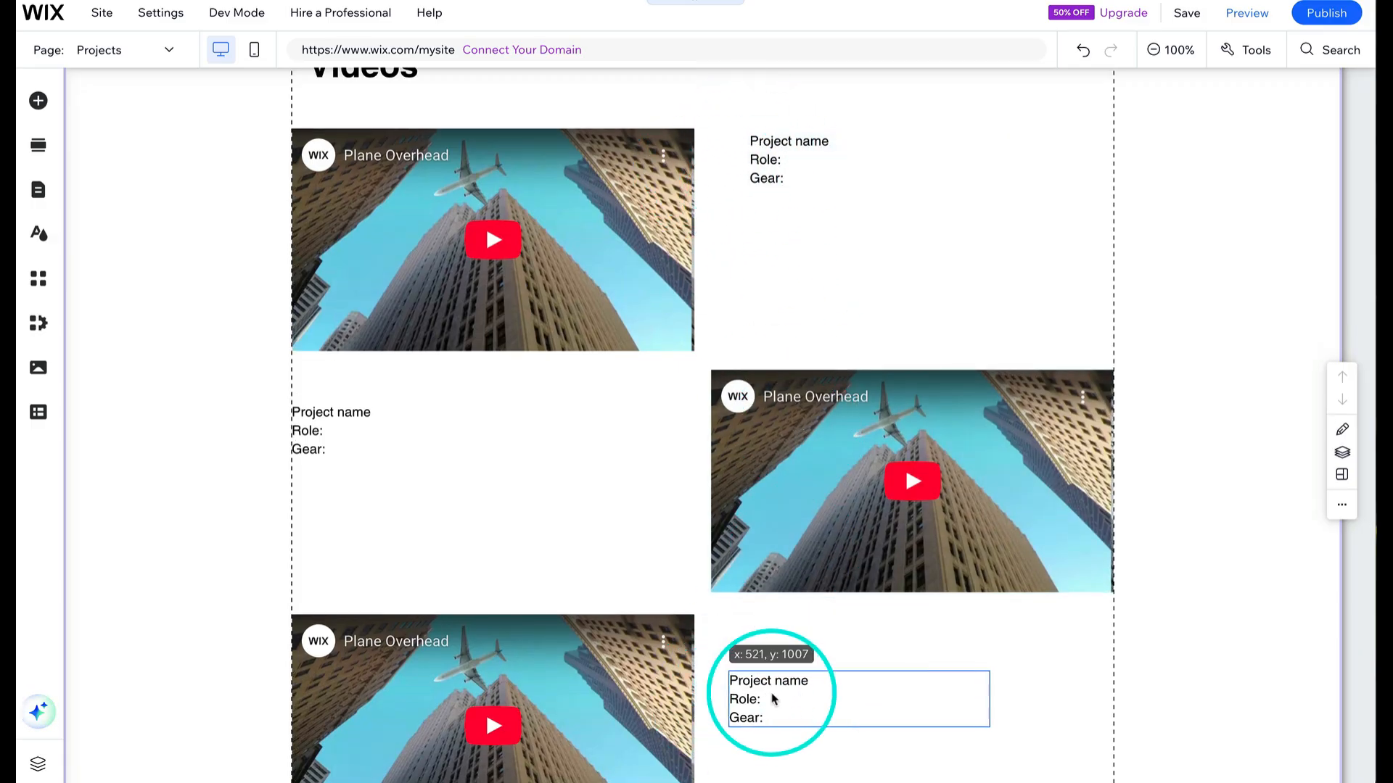
- Reposition the three project text boxes so each lines up vertically with its video player
drag(758, 133, 748, 135)
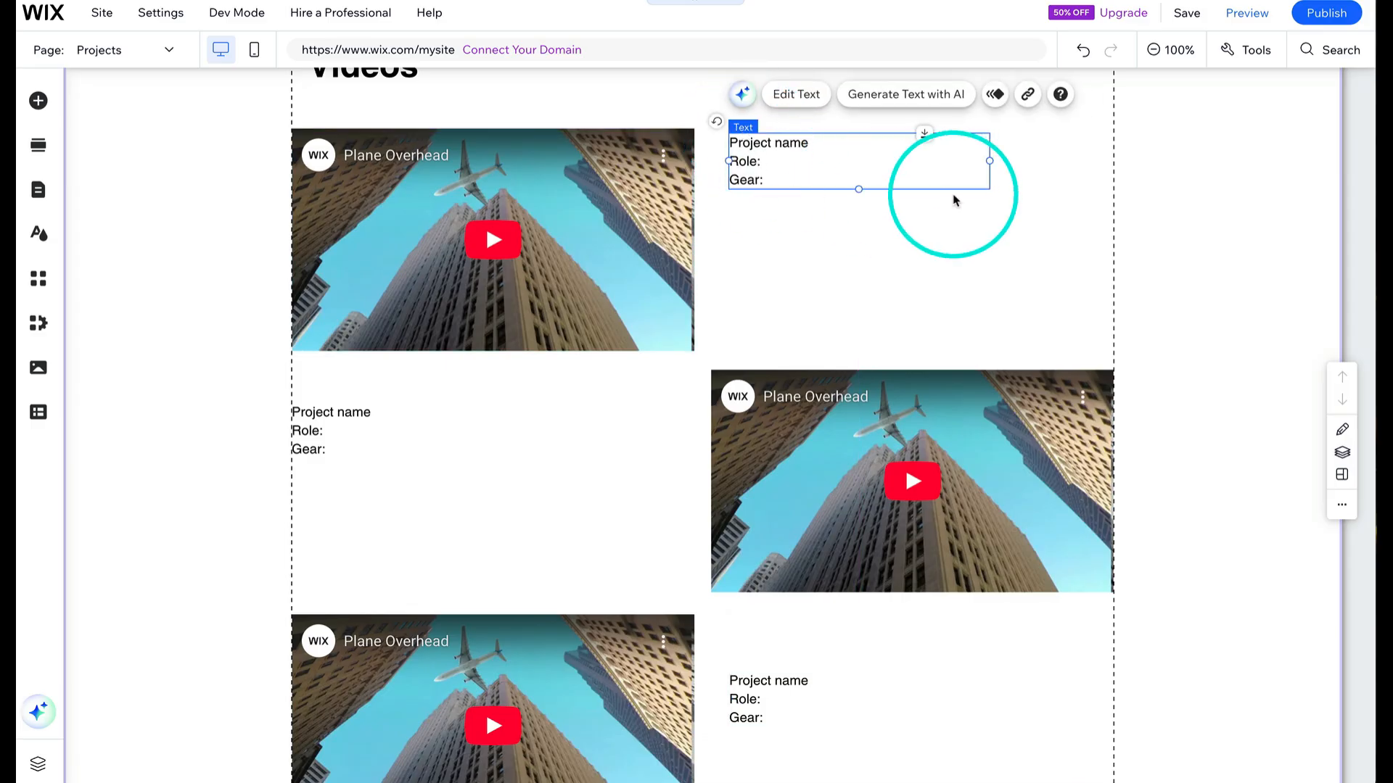
click(1059, 180)
drag(794, 177, 748, 158)
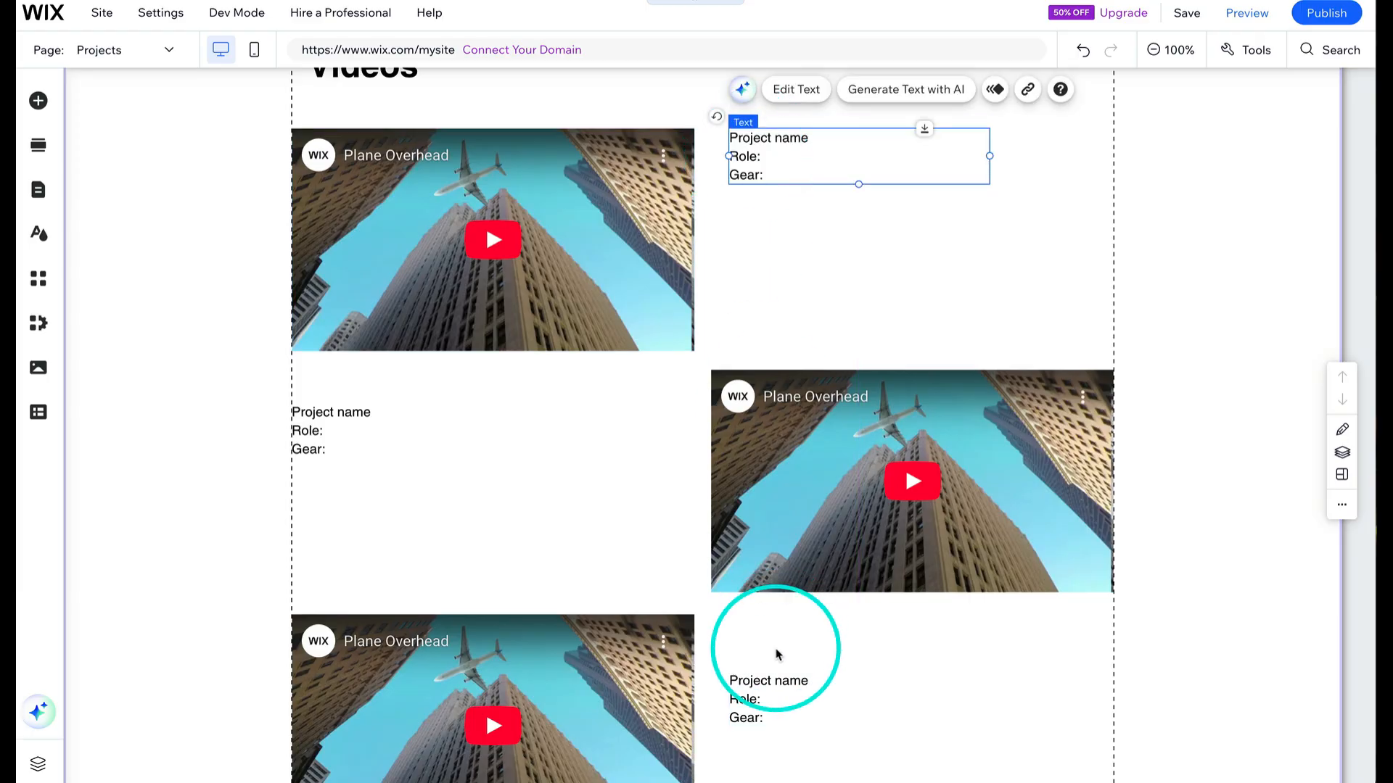
drag(765, 708, 764, 655)
click(979, 270)
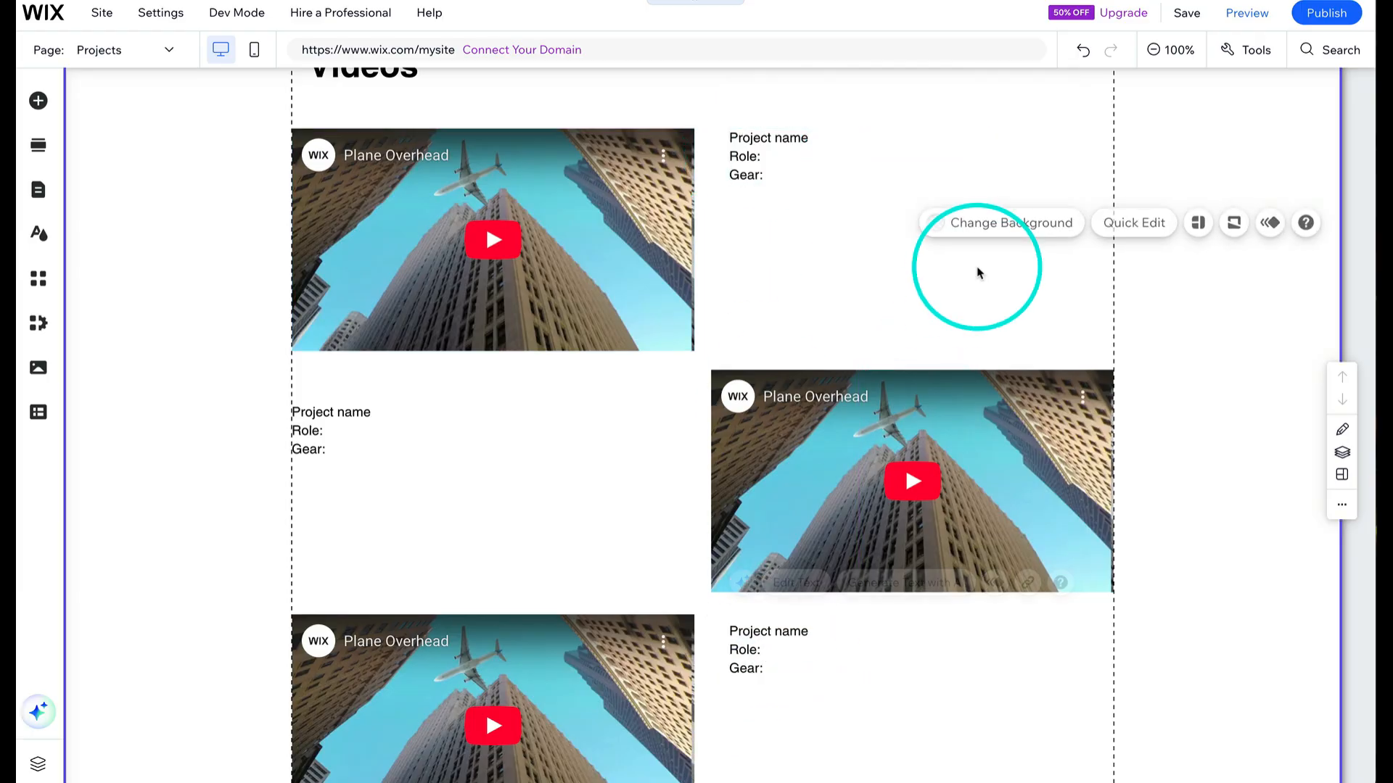
click(326, 418)
drag(327, 417, 320, 396)
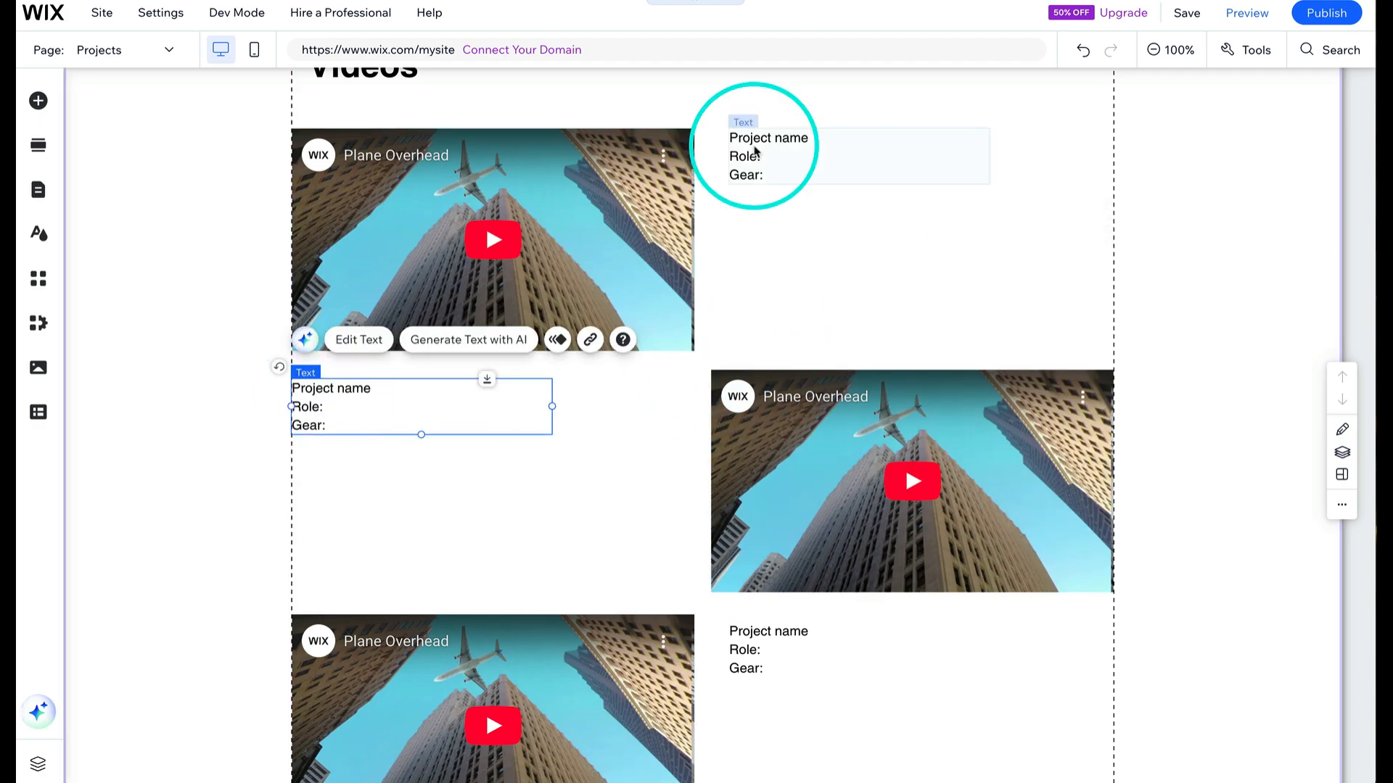
drag(747, 149, 749, 204)
drag(754, 638, 752, 697)
drag(315, 398, 314, 411)
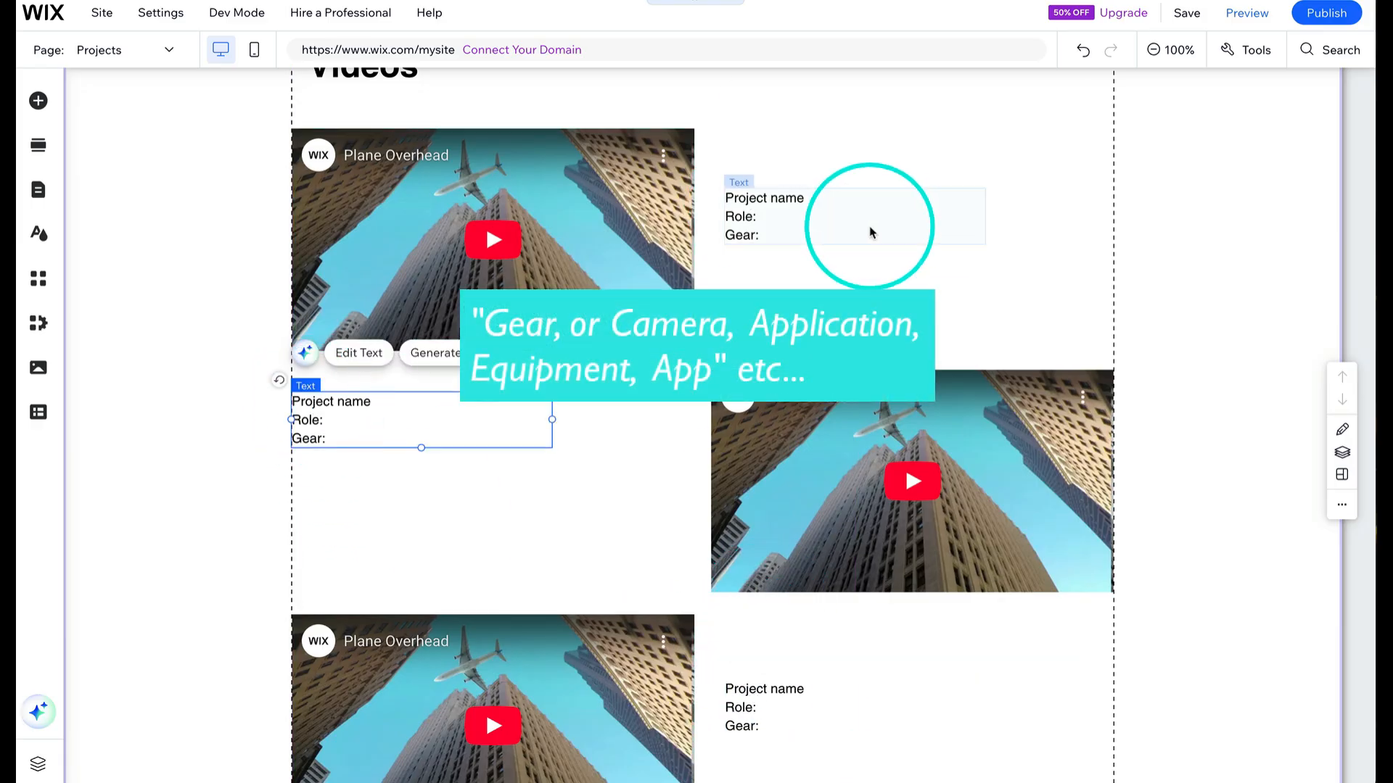
click(872, 225)
- Center the footer's copyright text and social bar icons horizontally on the page
scroll(1110, 470, up, 3)
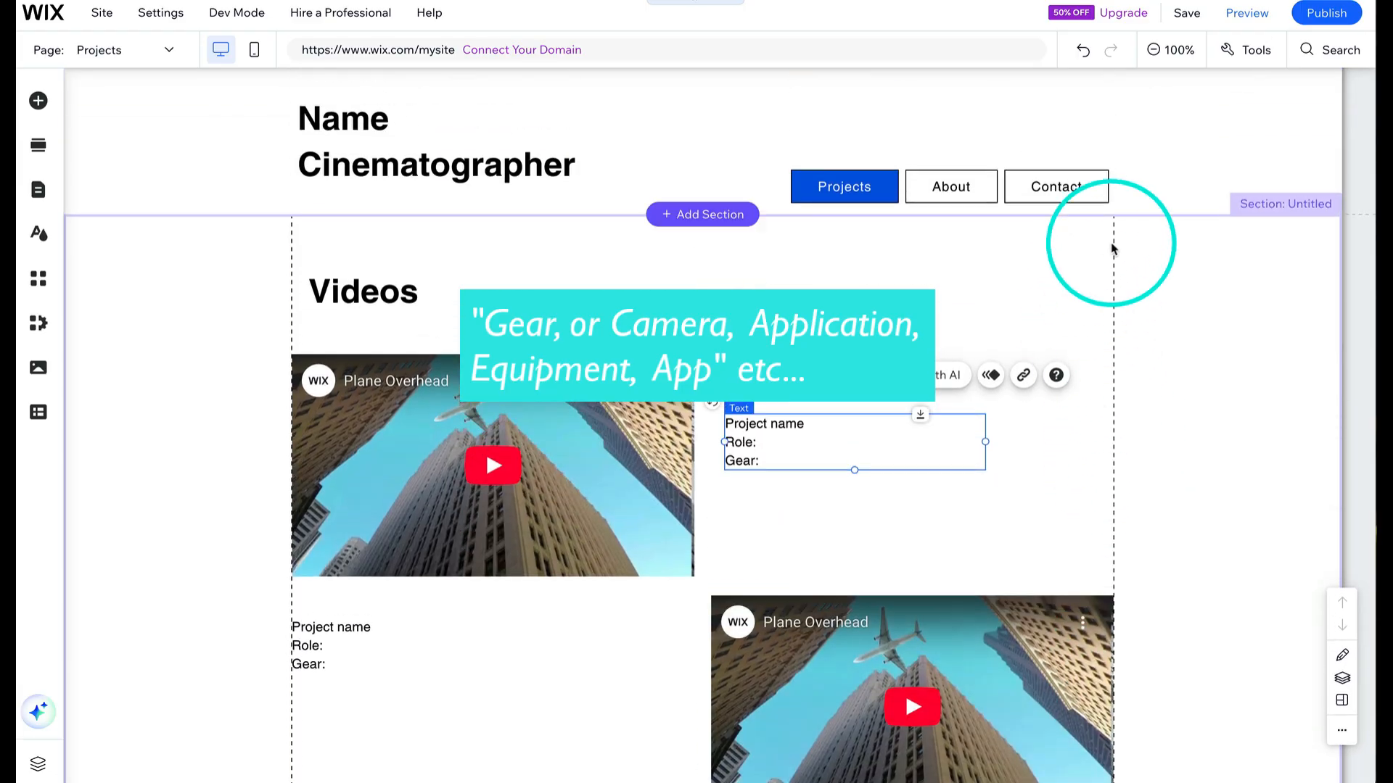
scroll(1141, 290, down, 6)
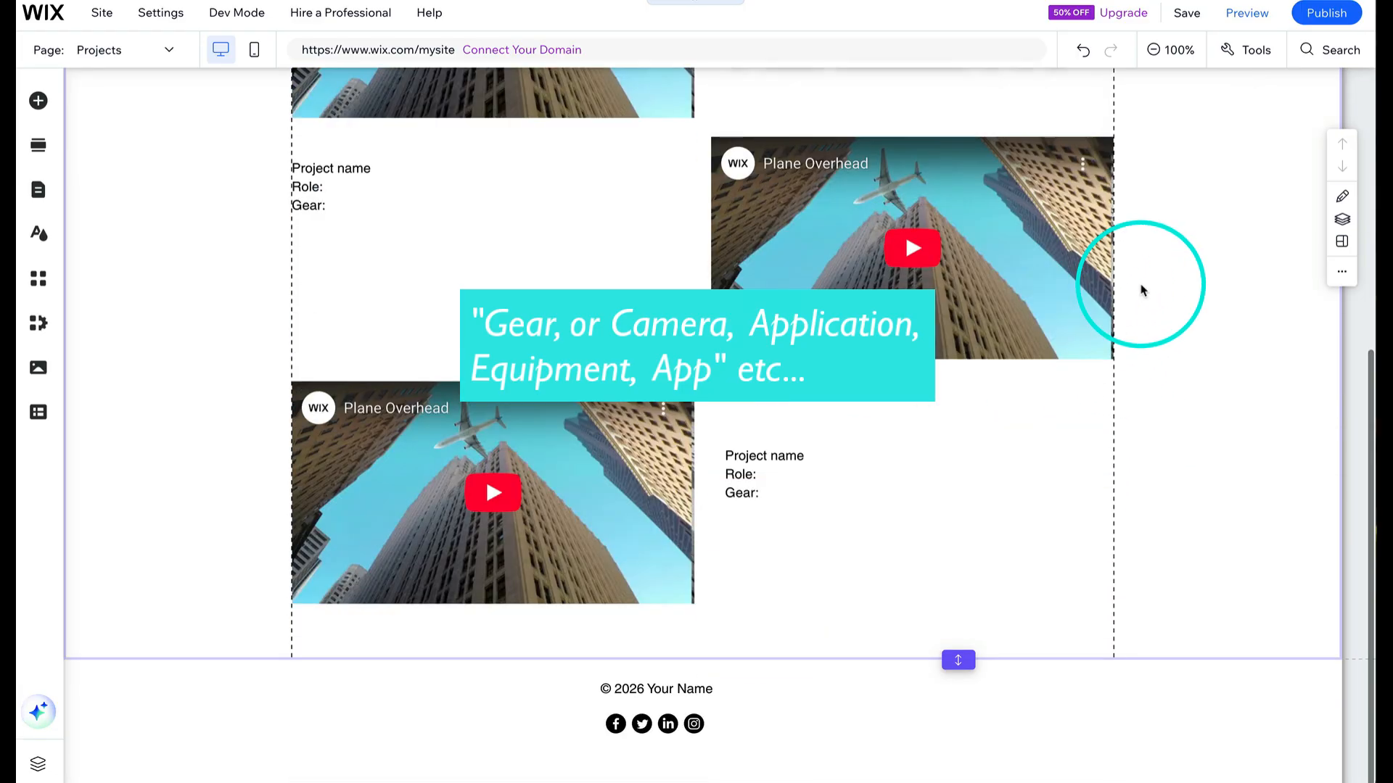
click(674, 693)
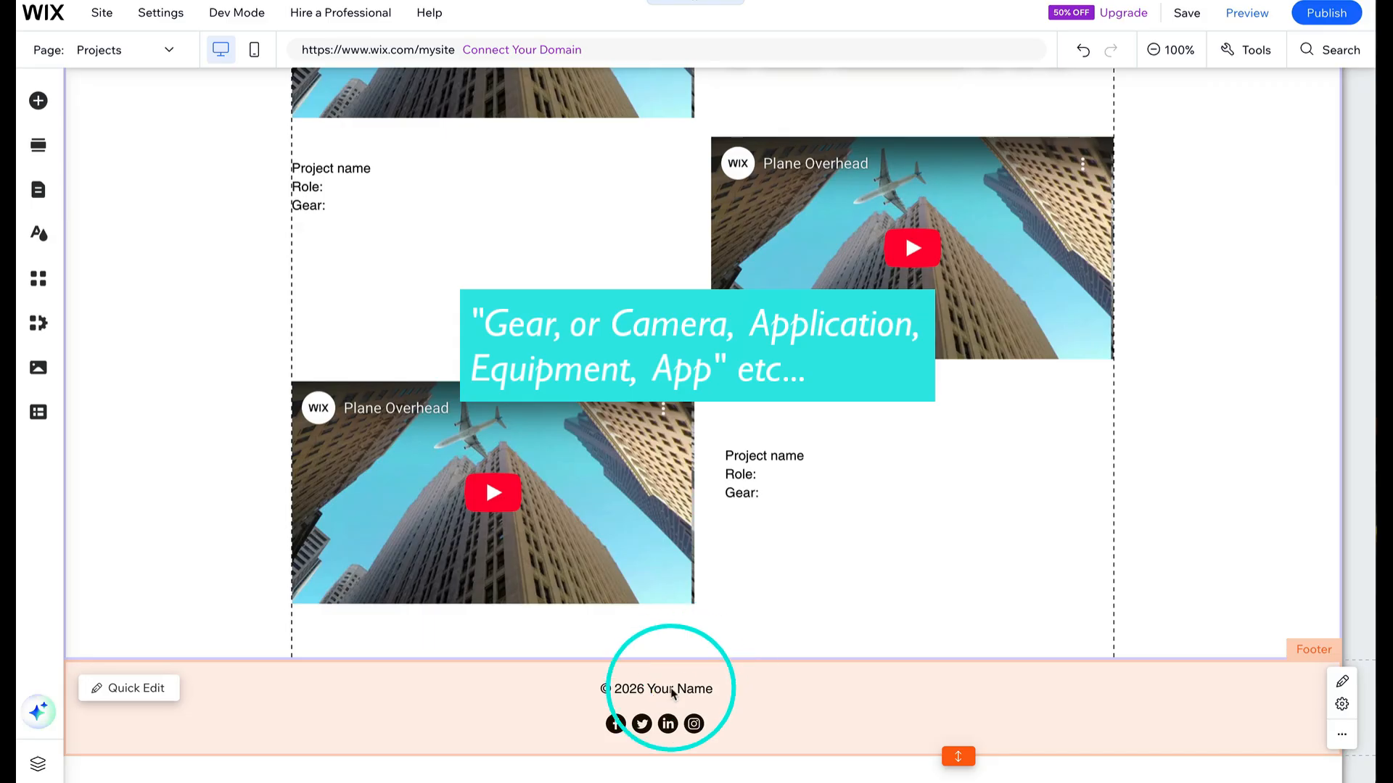
drag(700, 693, 741, 689)
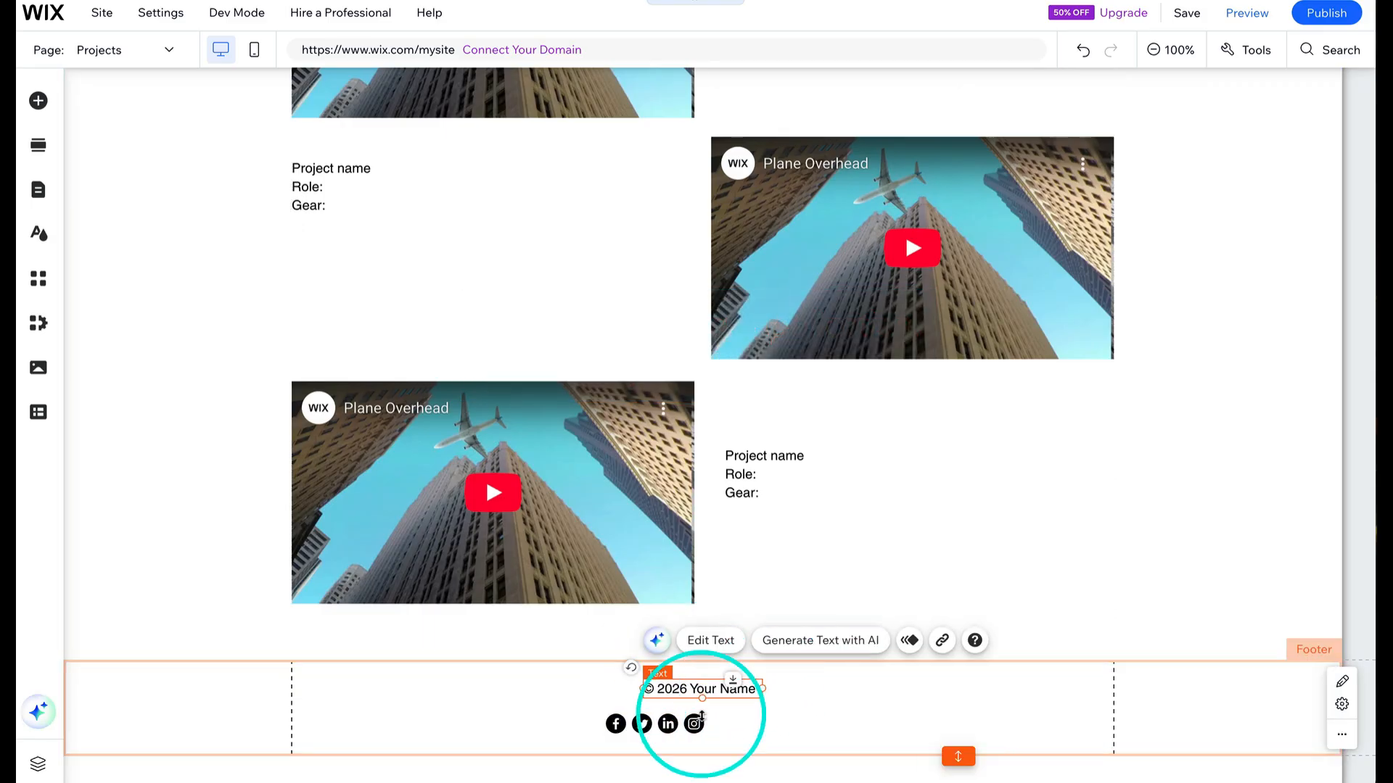
drag(663, 721, 705, 726)
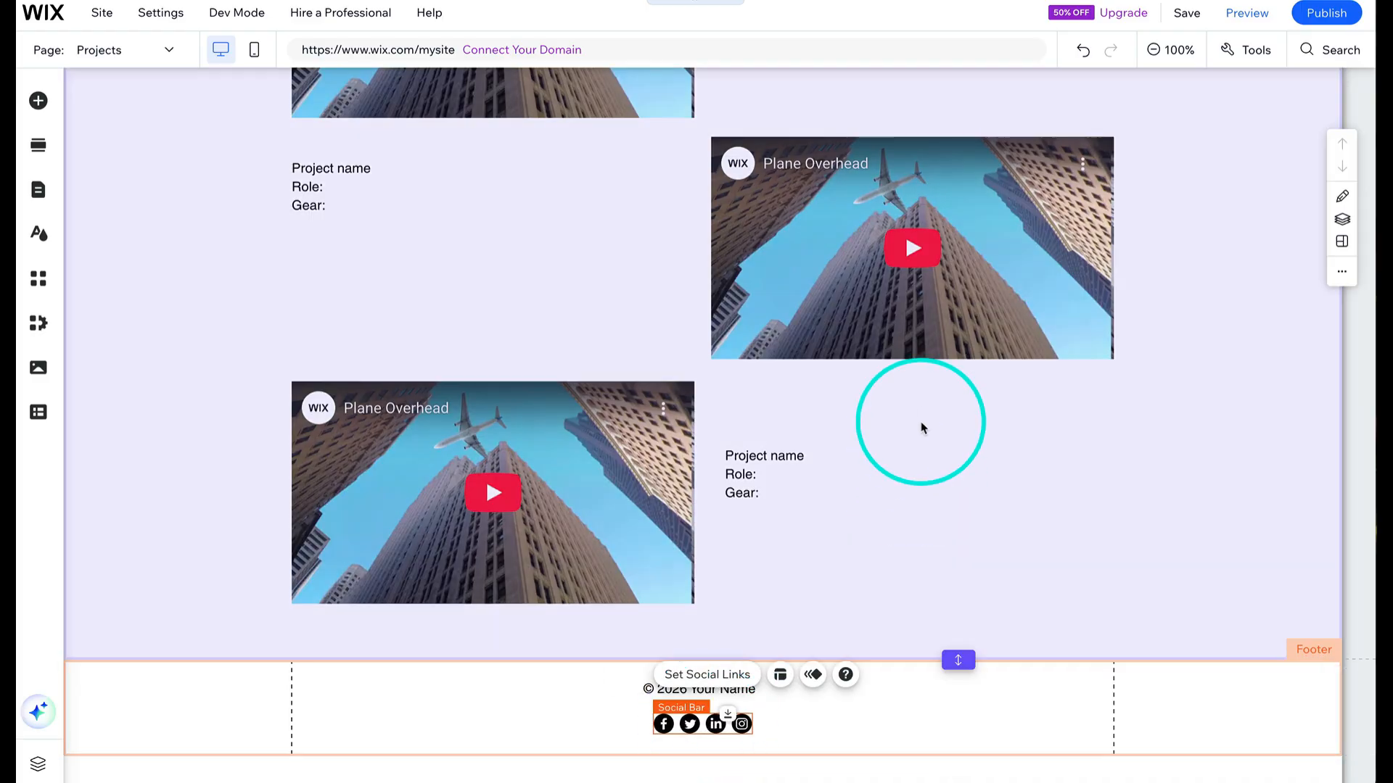
- Set the header's scroll behaviour so it freezes when visitors scroll
scroll(921, 423, up, 6)
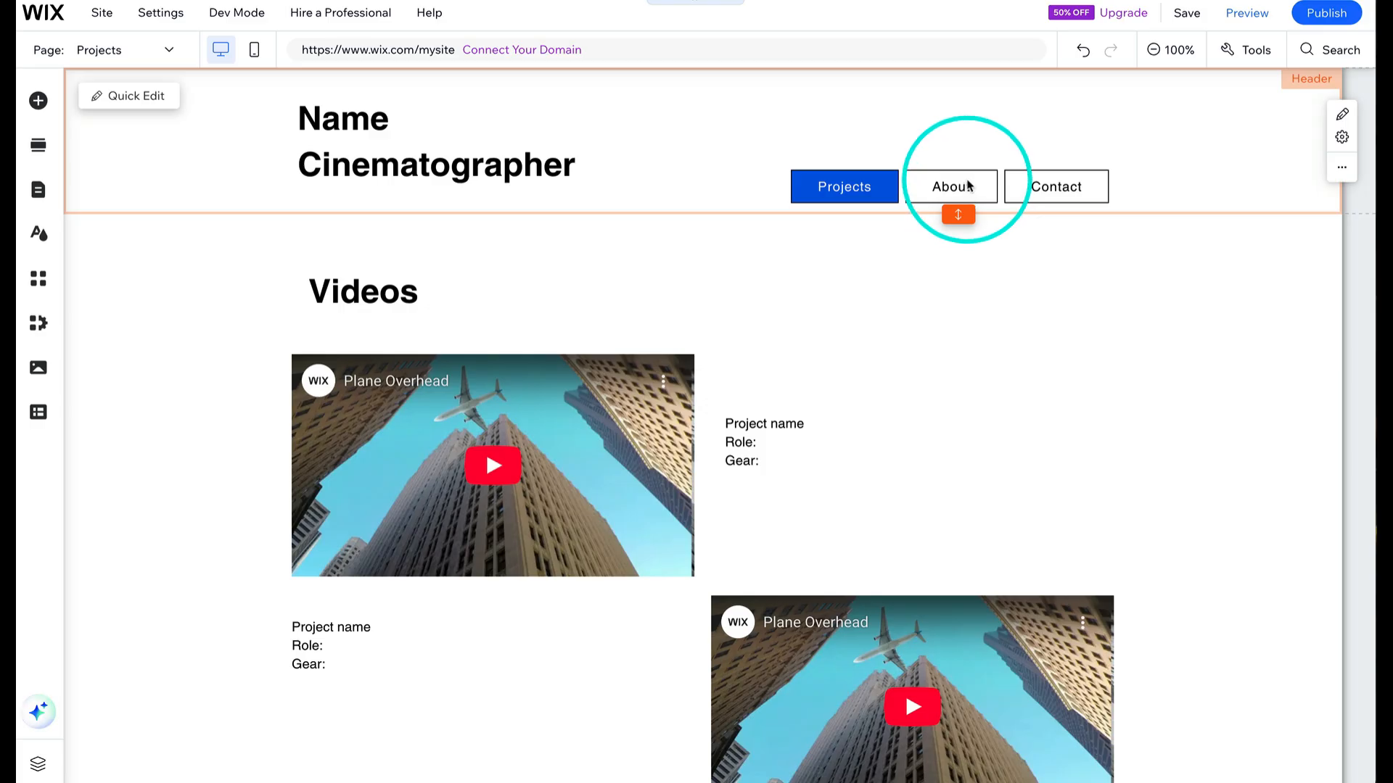
click(967, 175)
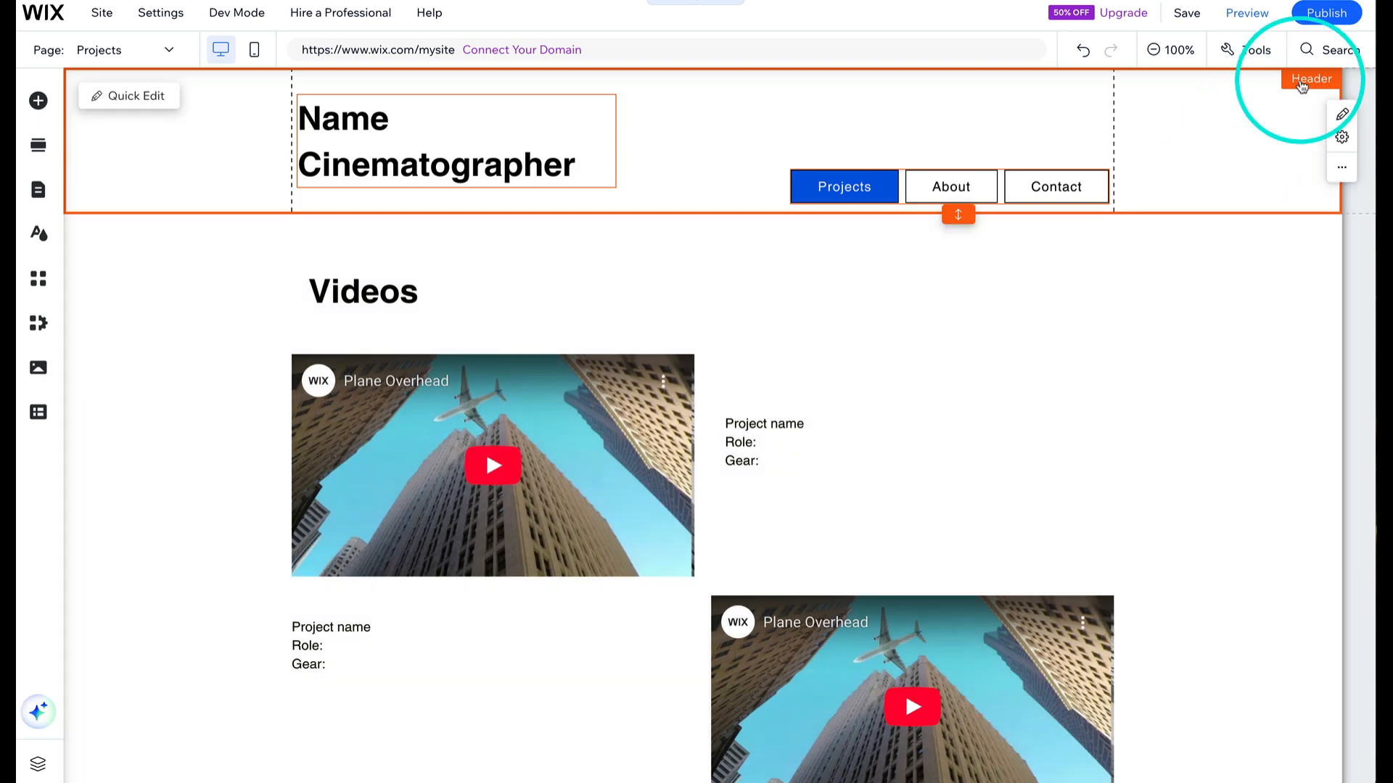
click(1342, 136)
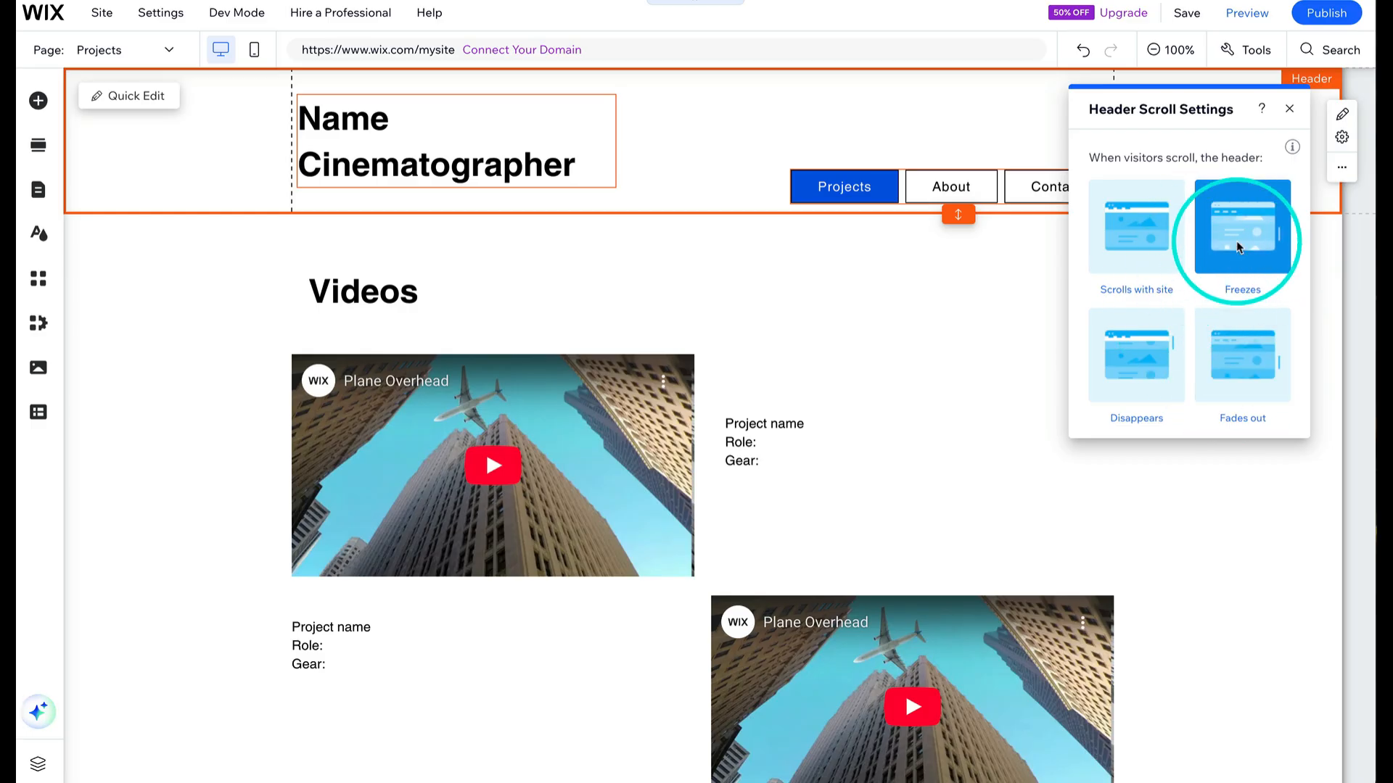
click(988, 308)
scroll(988, 307, down, 1)
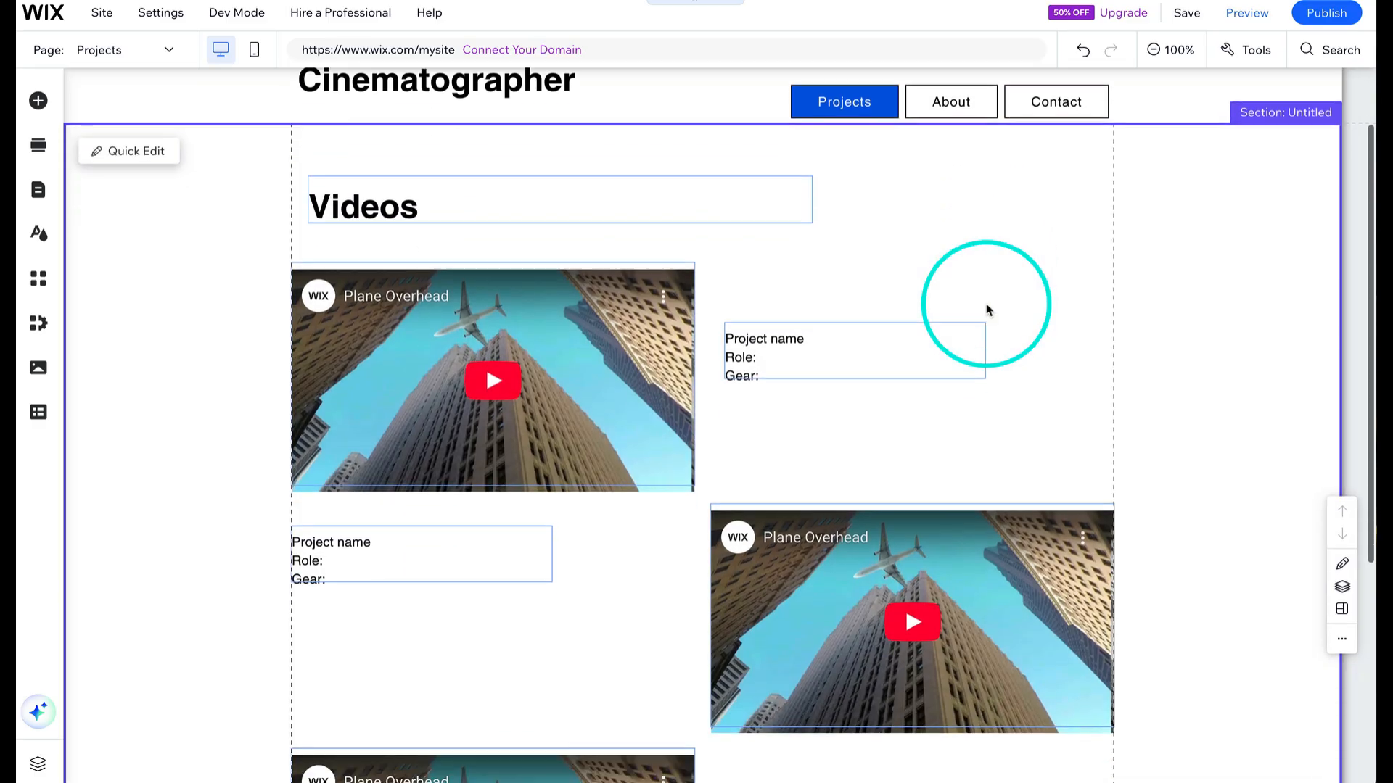
scroll(988, 307, up, 1)
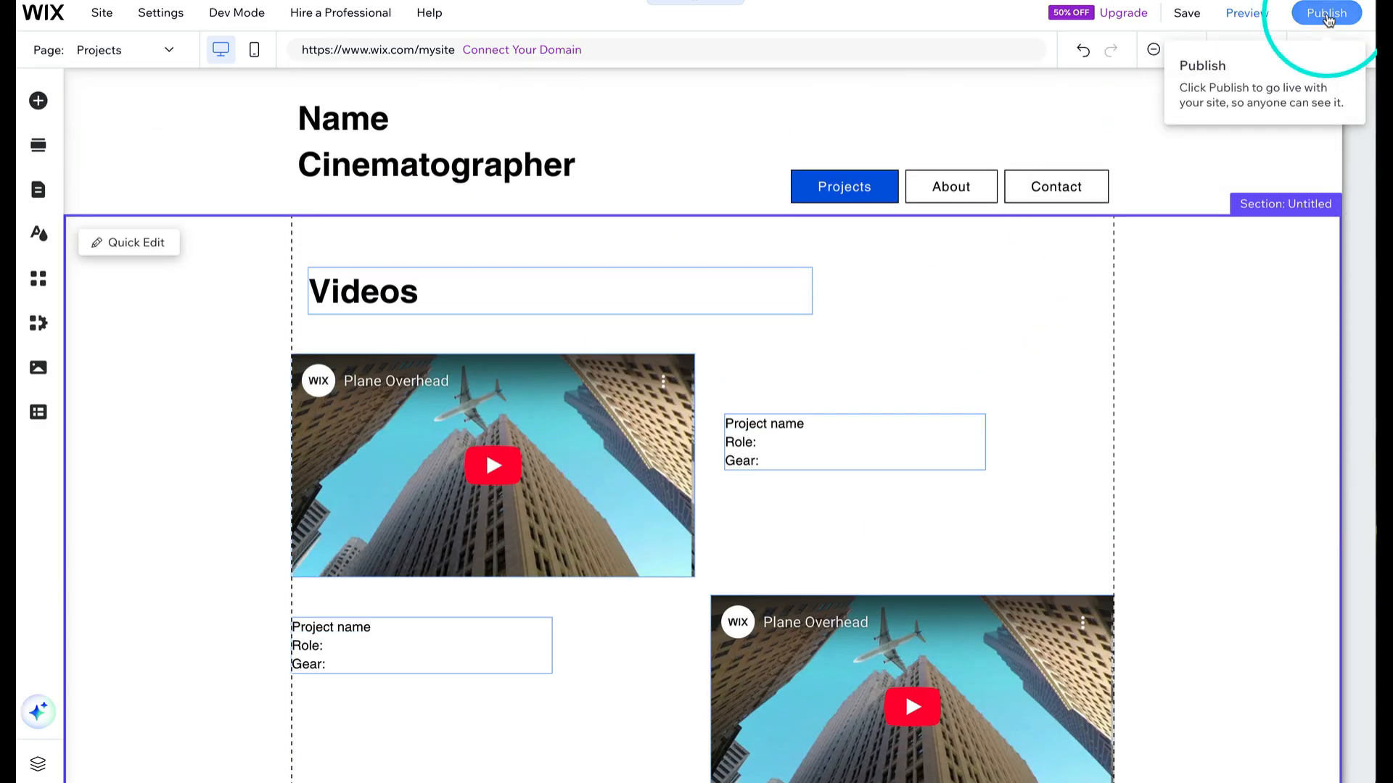
- Publish the site and close the publish confirmation dialog
click(1328, 14)
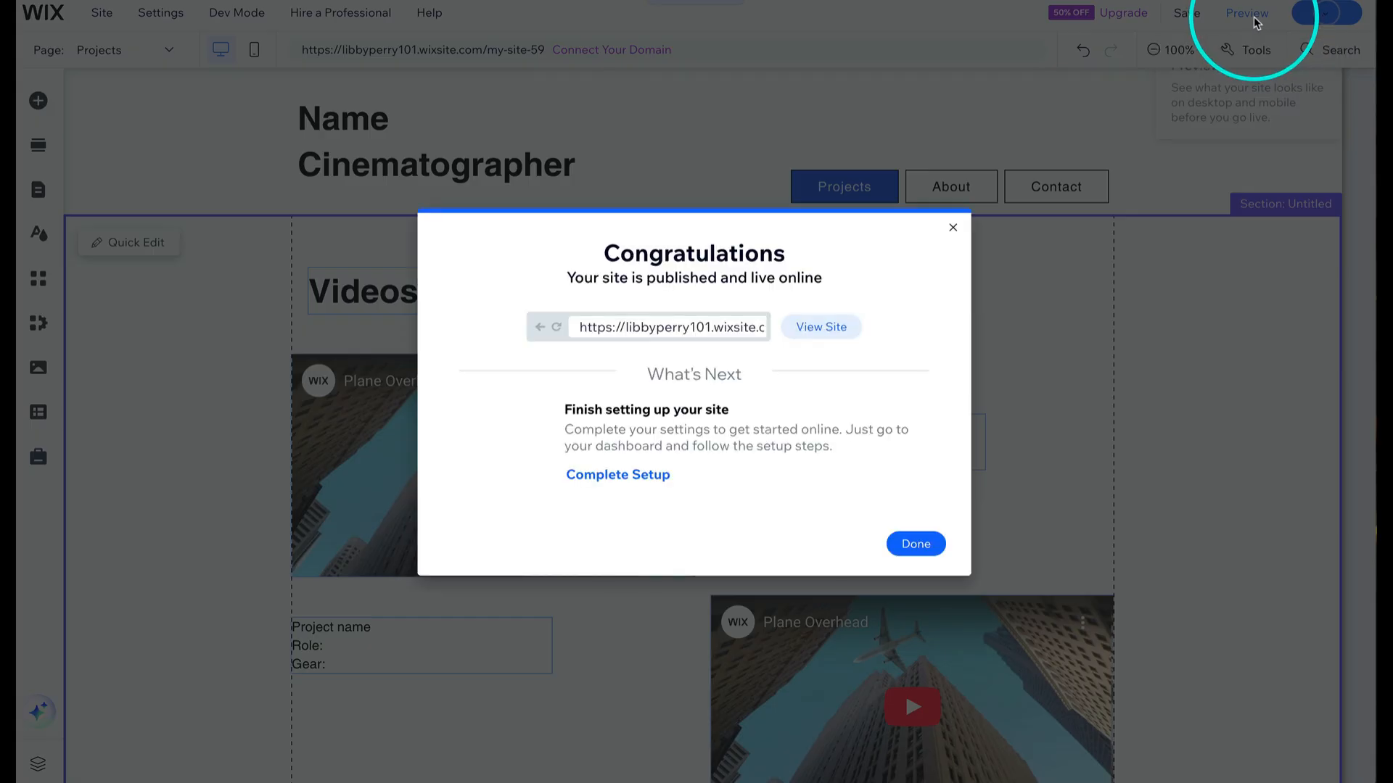
click(717, 330)
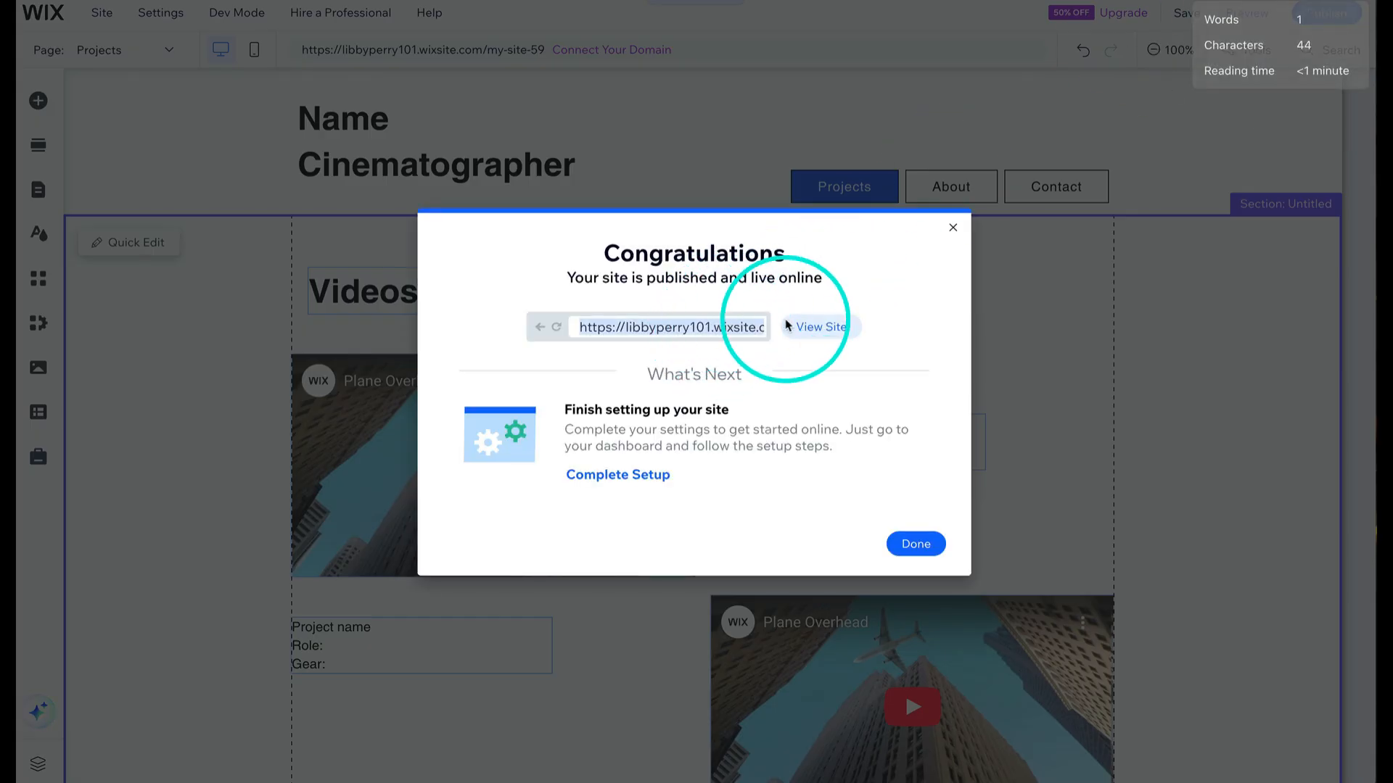
click(916, 544)
- Preview the Projects page, scroll through it to check the header, and return to the editor
click(1248, 15)
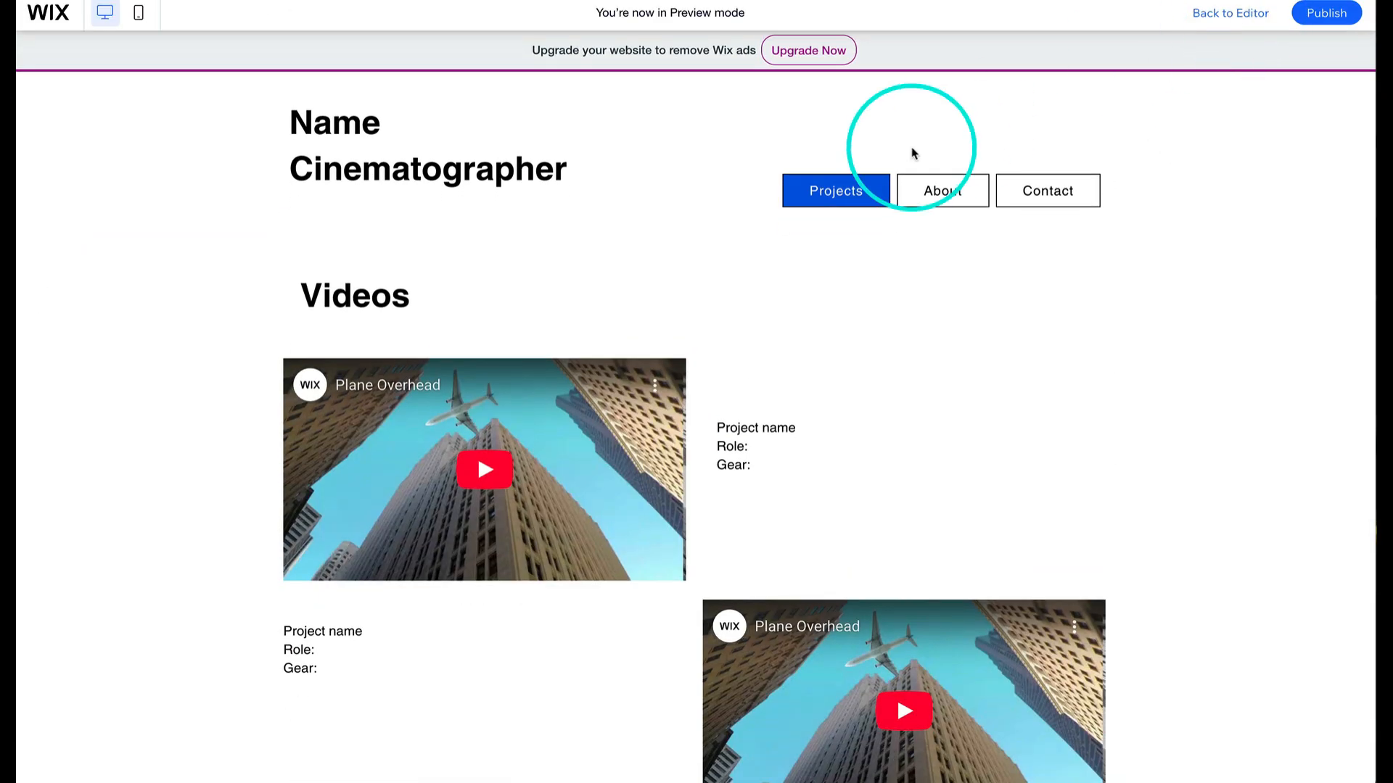
scroll(911, 149, down, 3)
scroll(913, 153, up, 3)
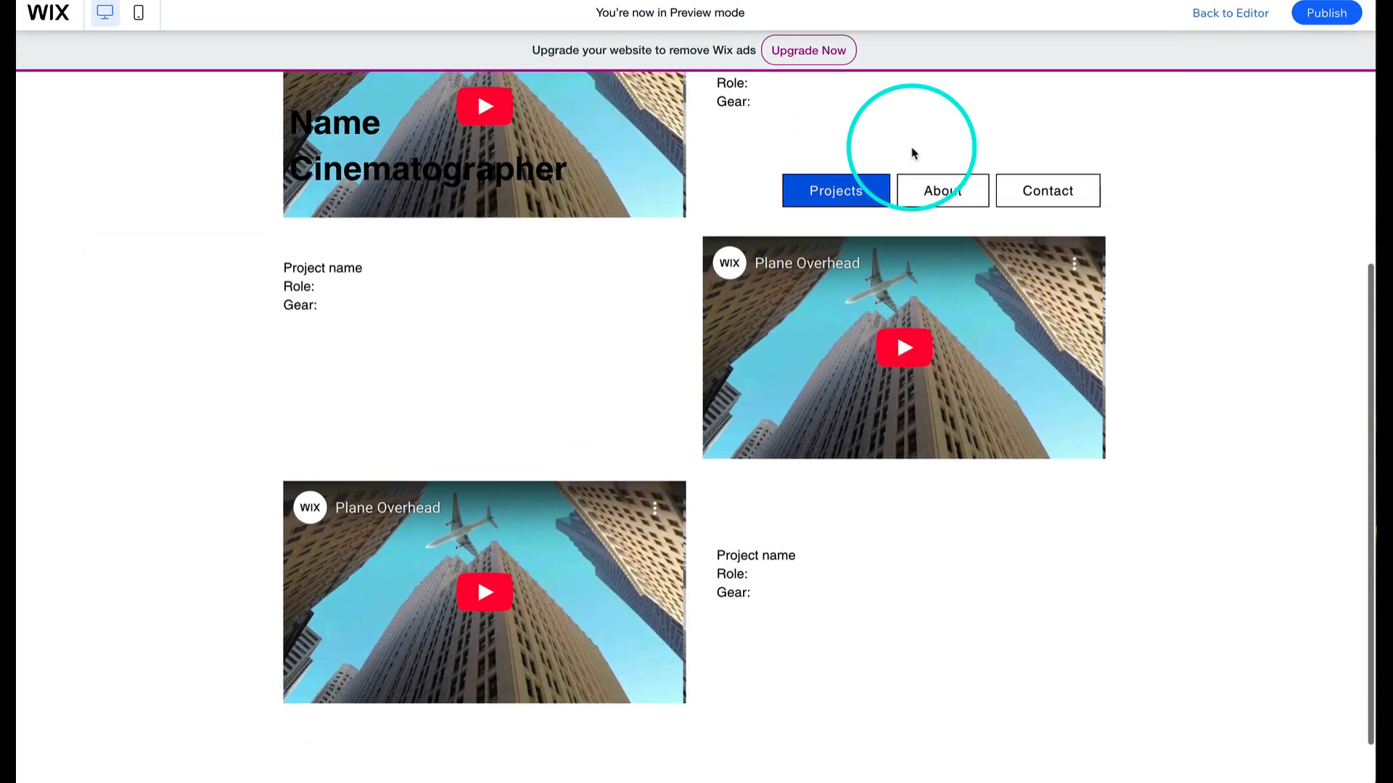
scroll(484, 150, down, 1)
scroll(484, 150, up, 1)
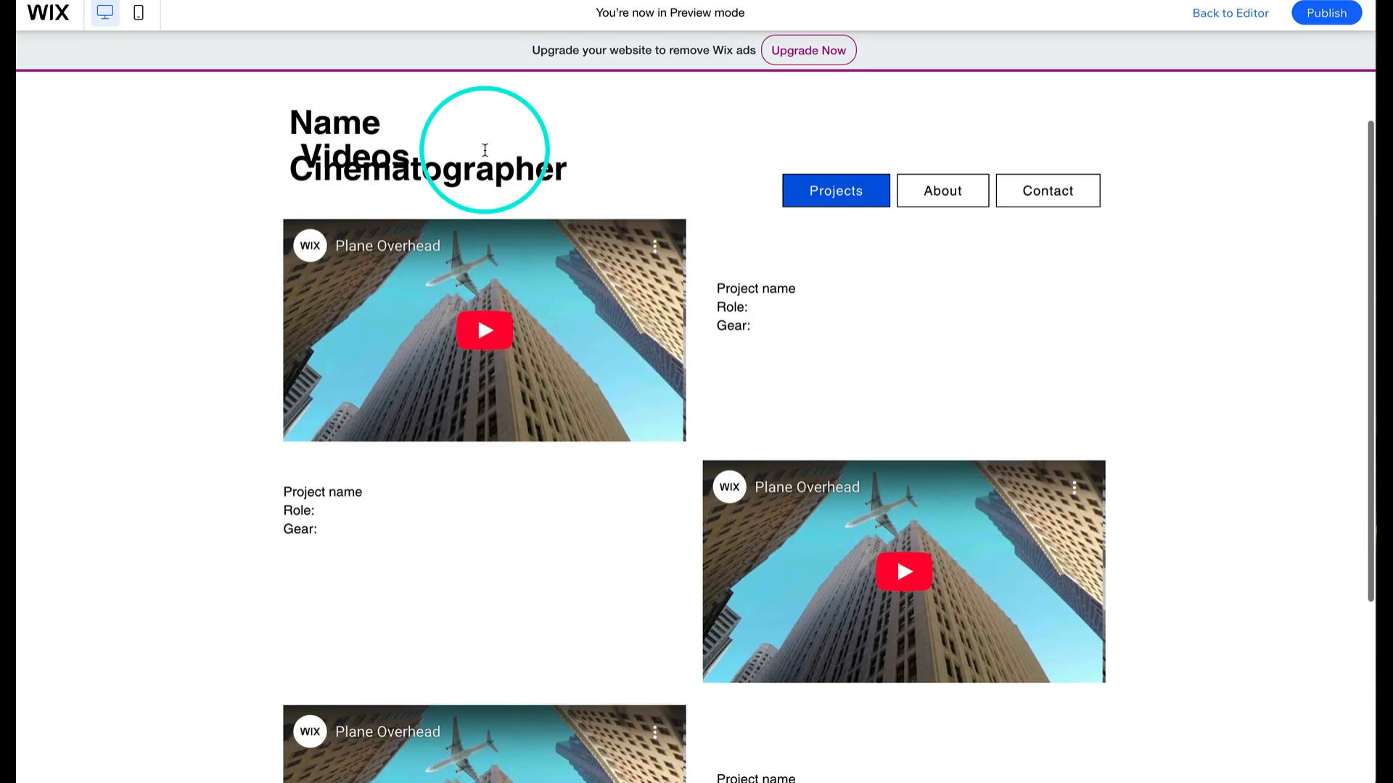
scroll(484, 151, down, 1)
scroll(484, 152, up, 2)
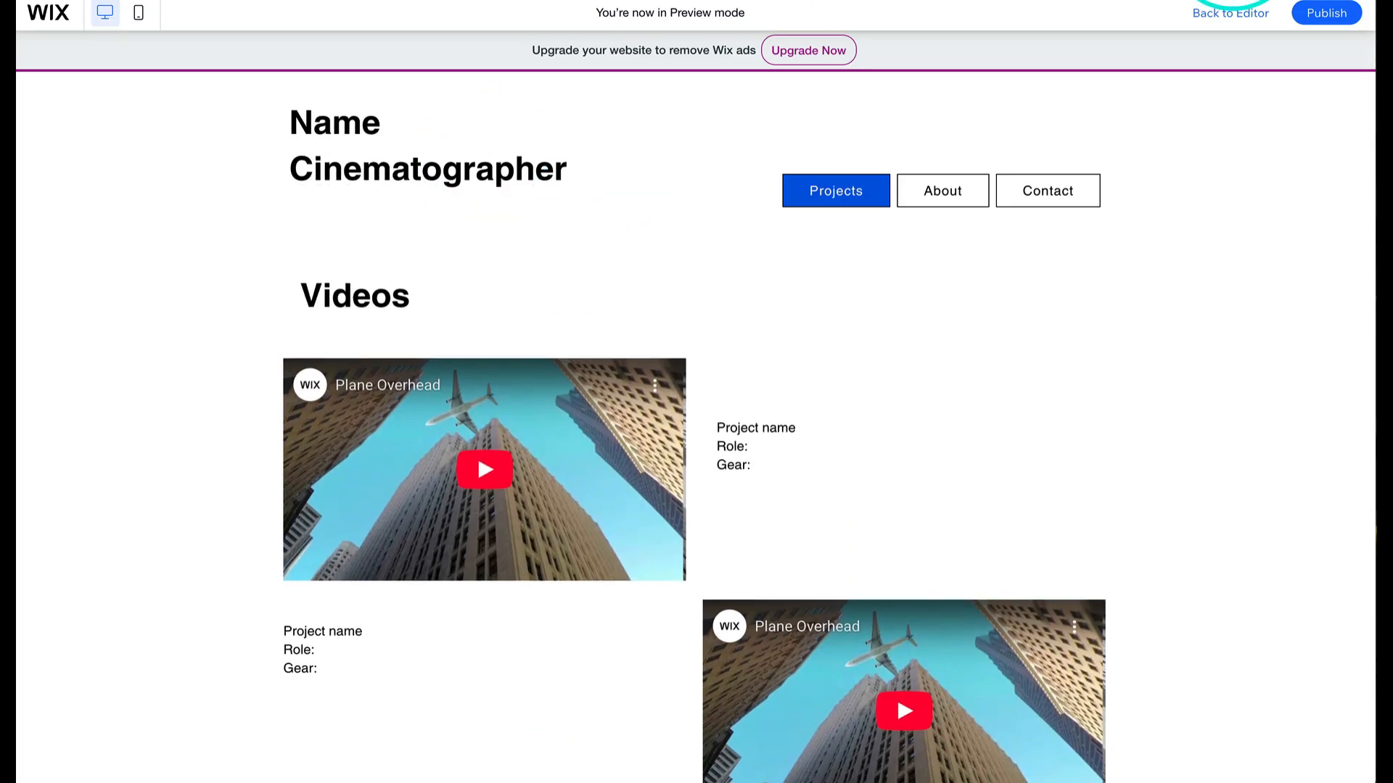
click(1238, 17)
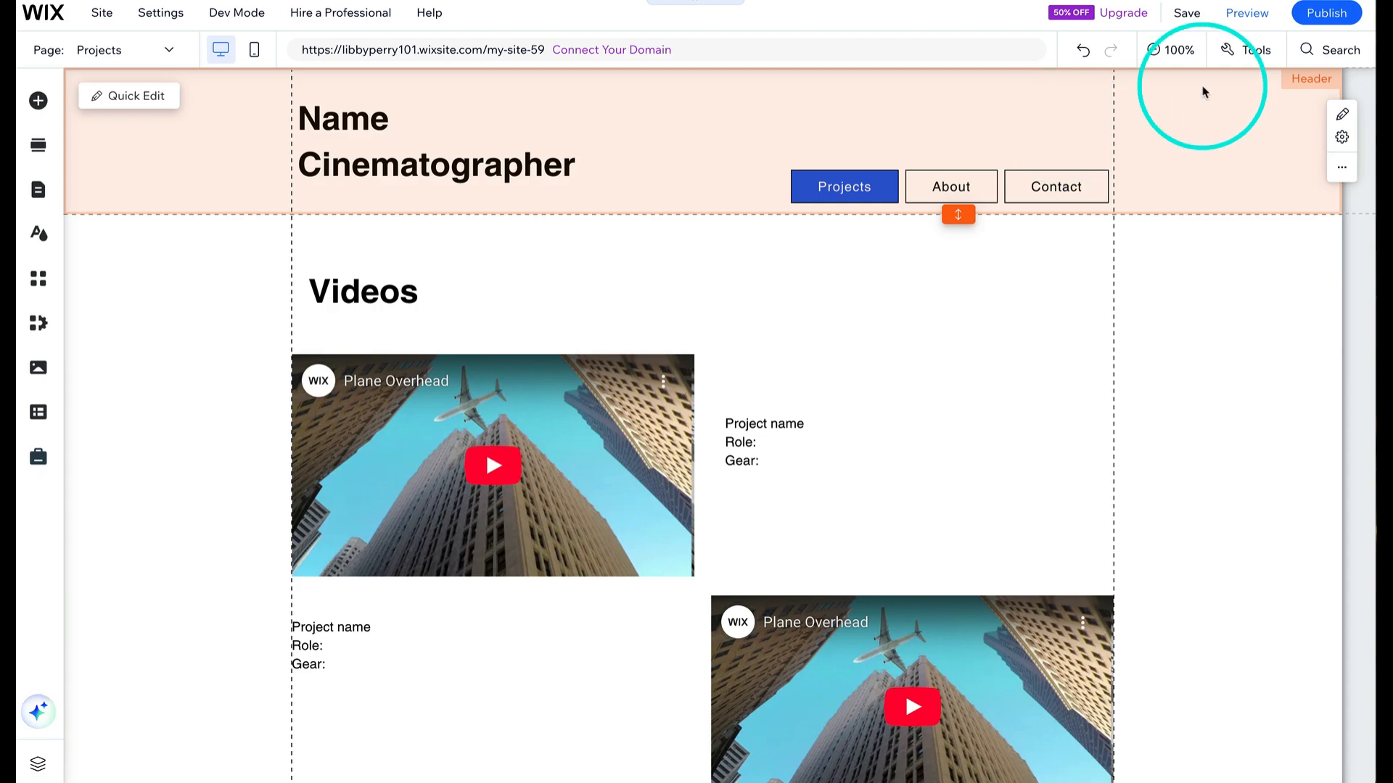
- Set the header's background fill opacity to 100% in the header design settings
right_click(734, 119)
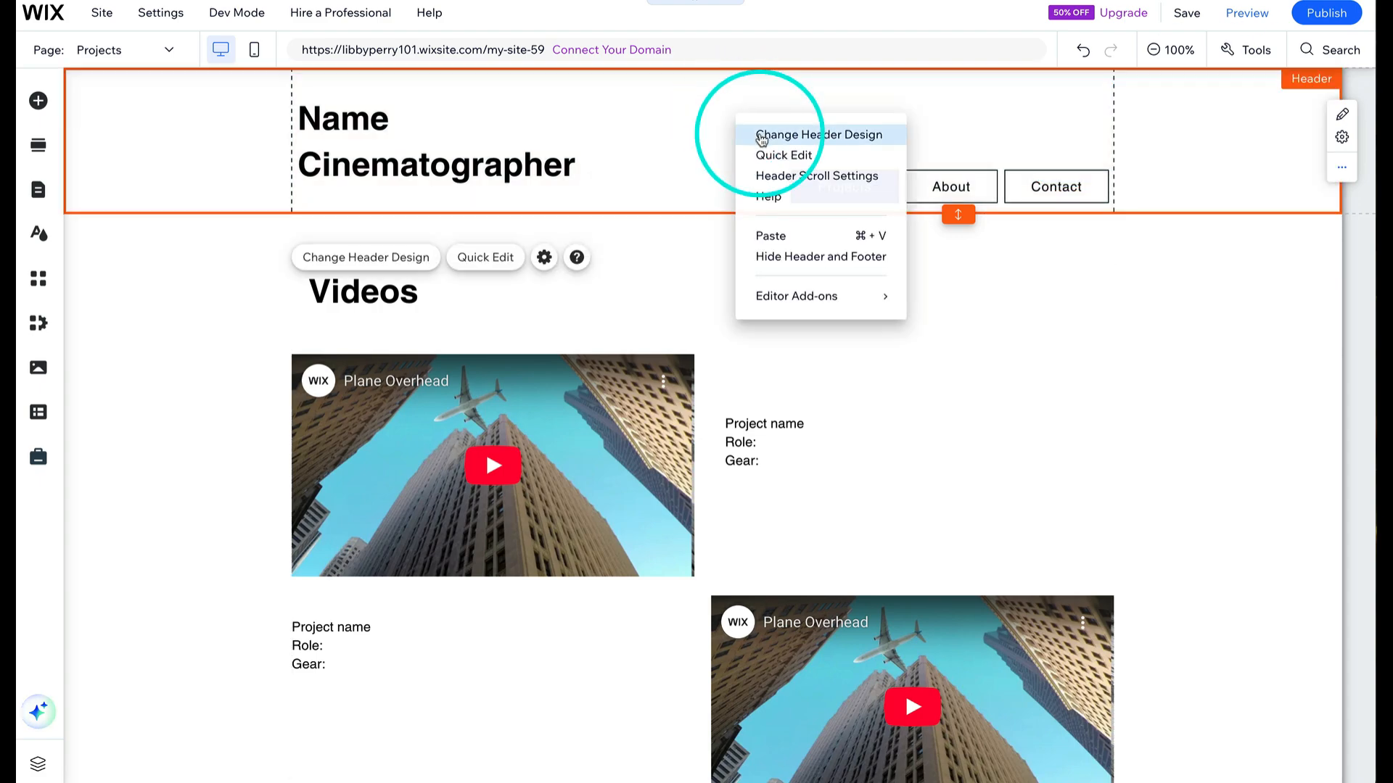
click(760, 136)
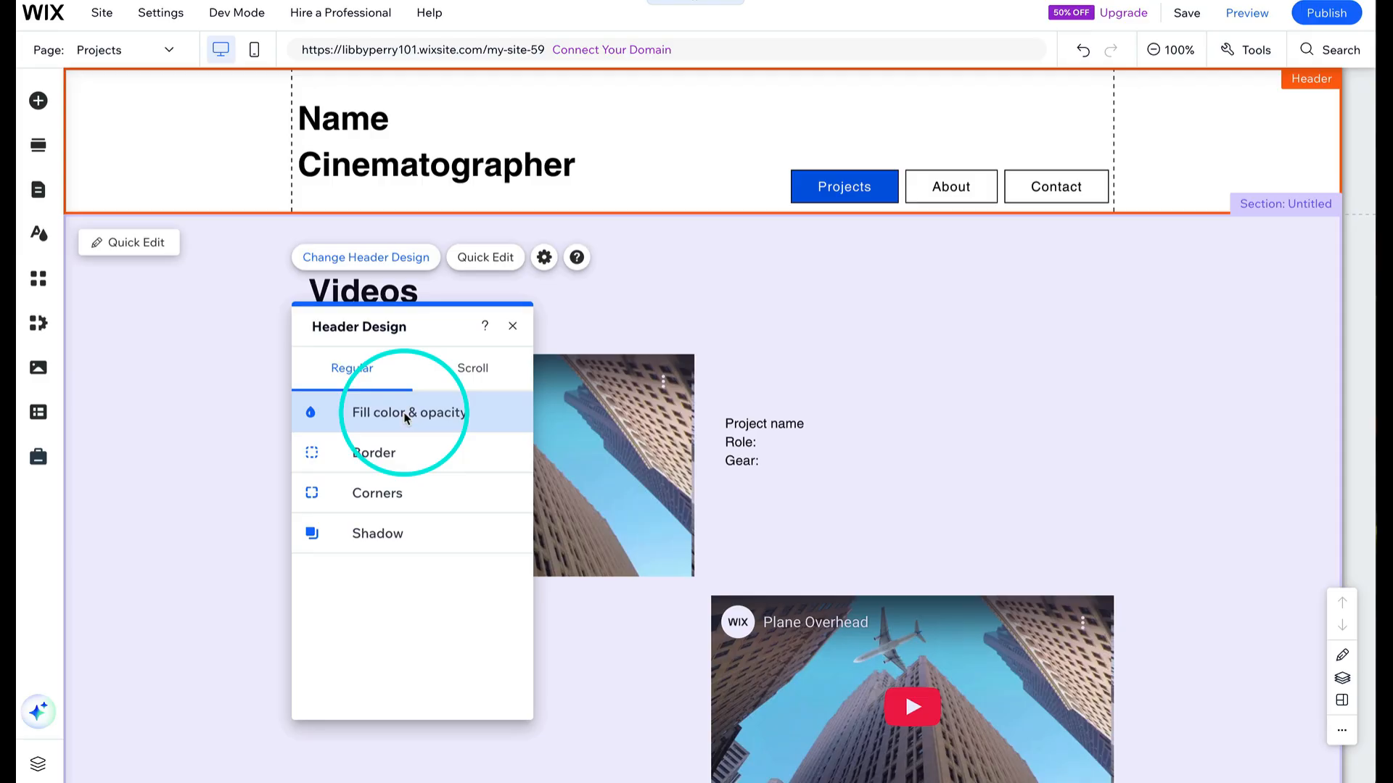
click(405, 417)
drag(361, 482, 430, 484)
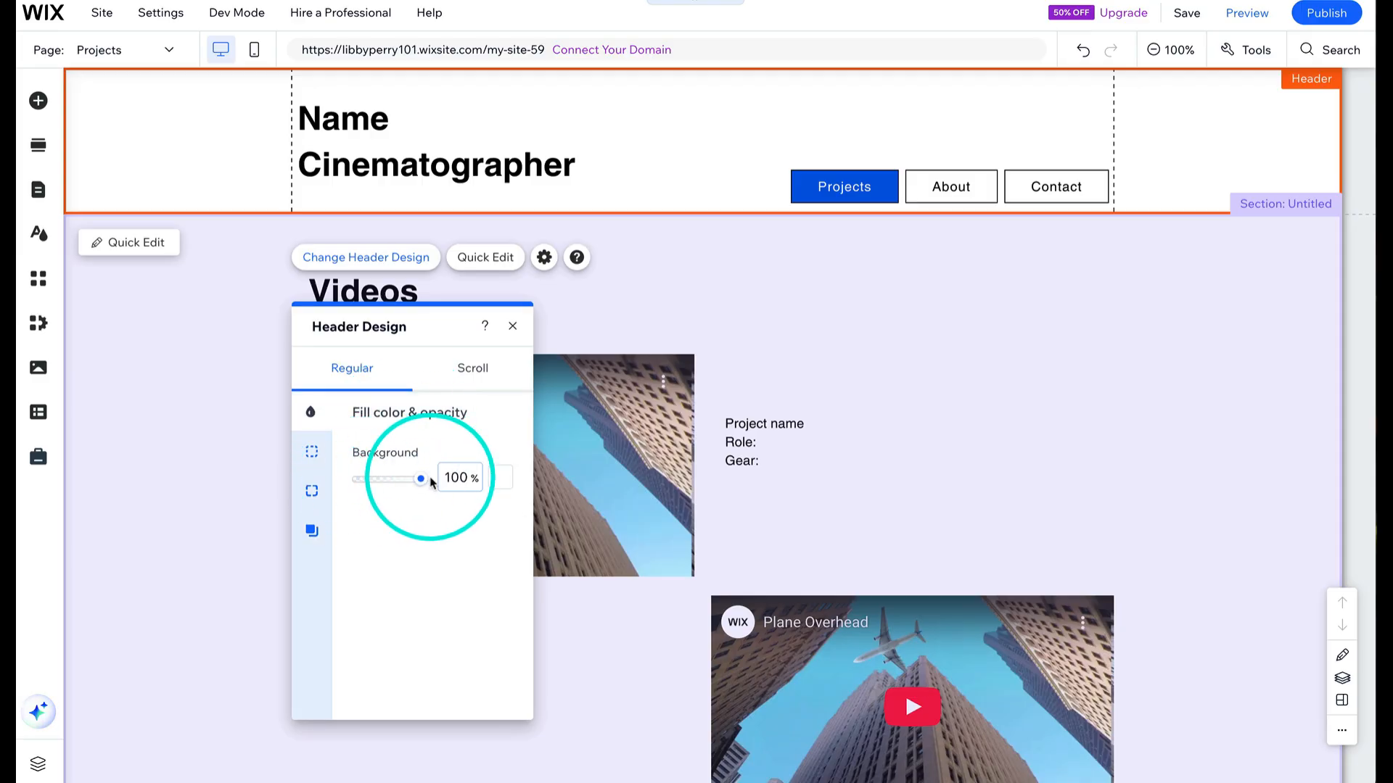
click(513, 327)
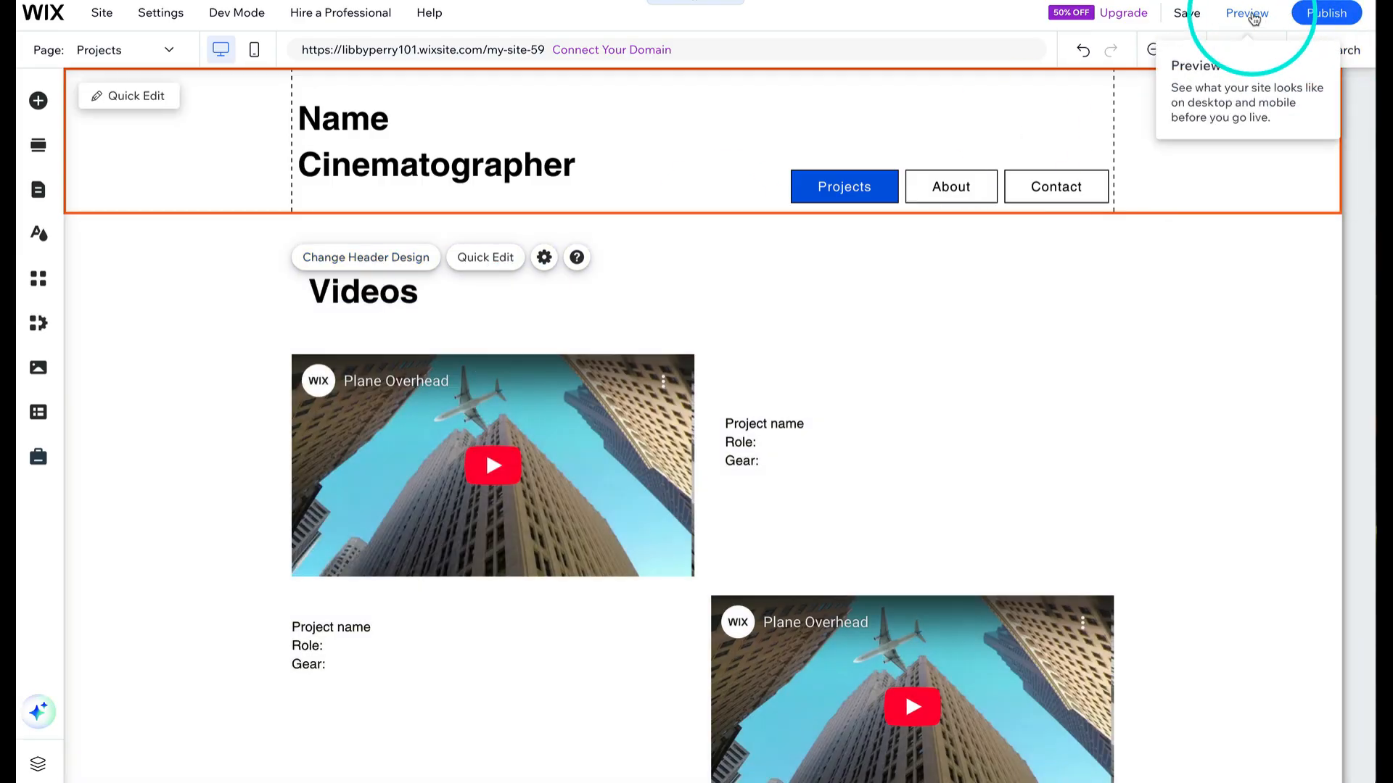
- Preview the Projects page again, scrolling up and down to check the header, then go back to the editor
click(1254, 18)
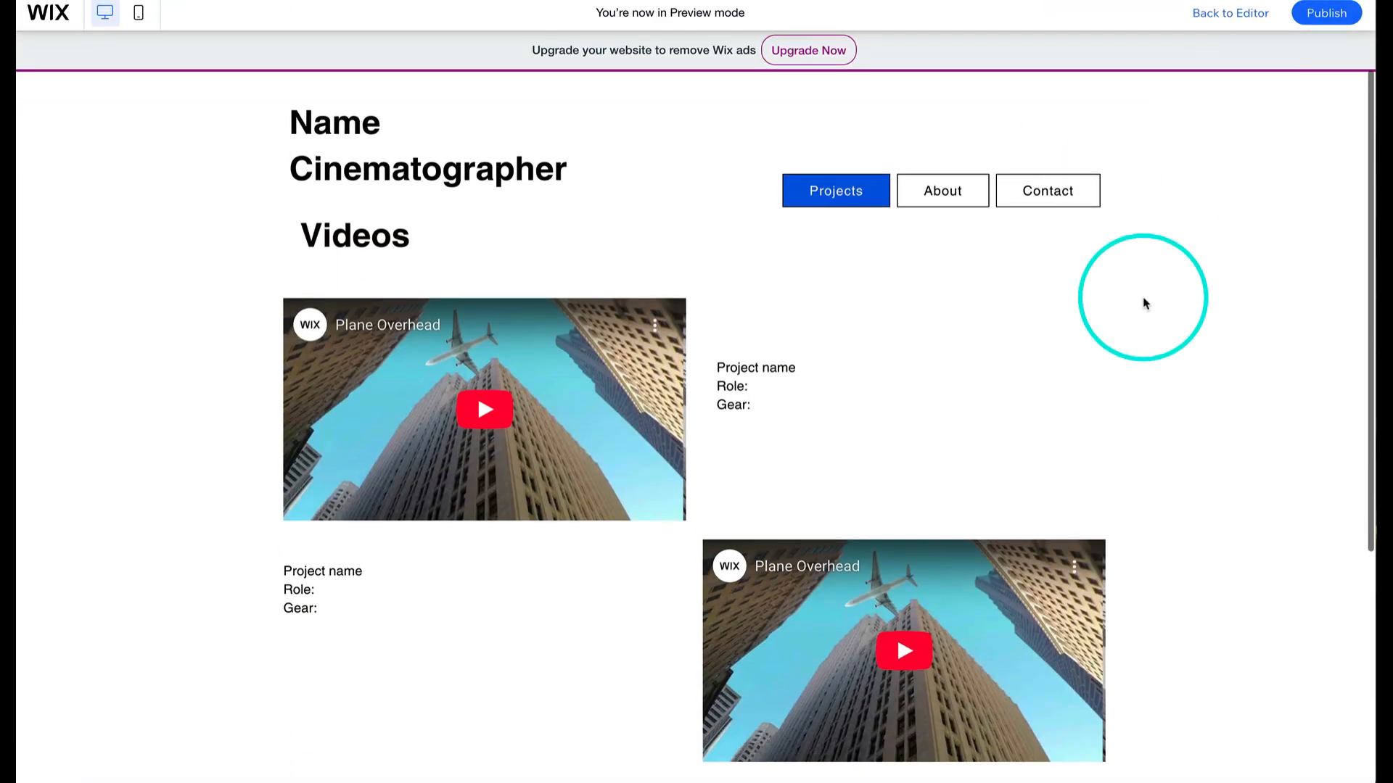
scroll(1144, 303, down, 5)
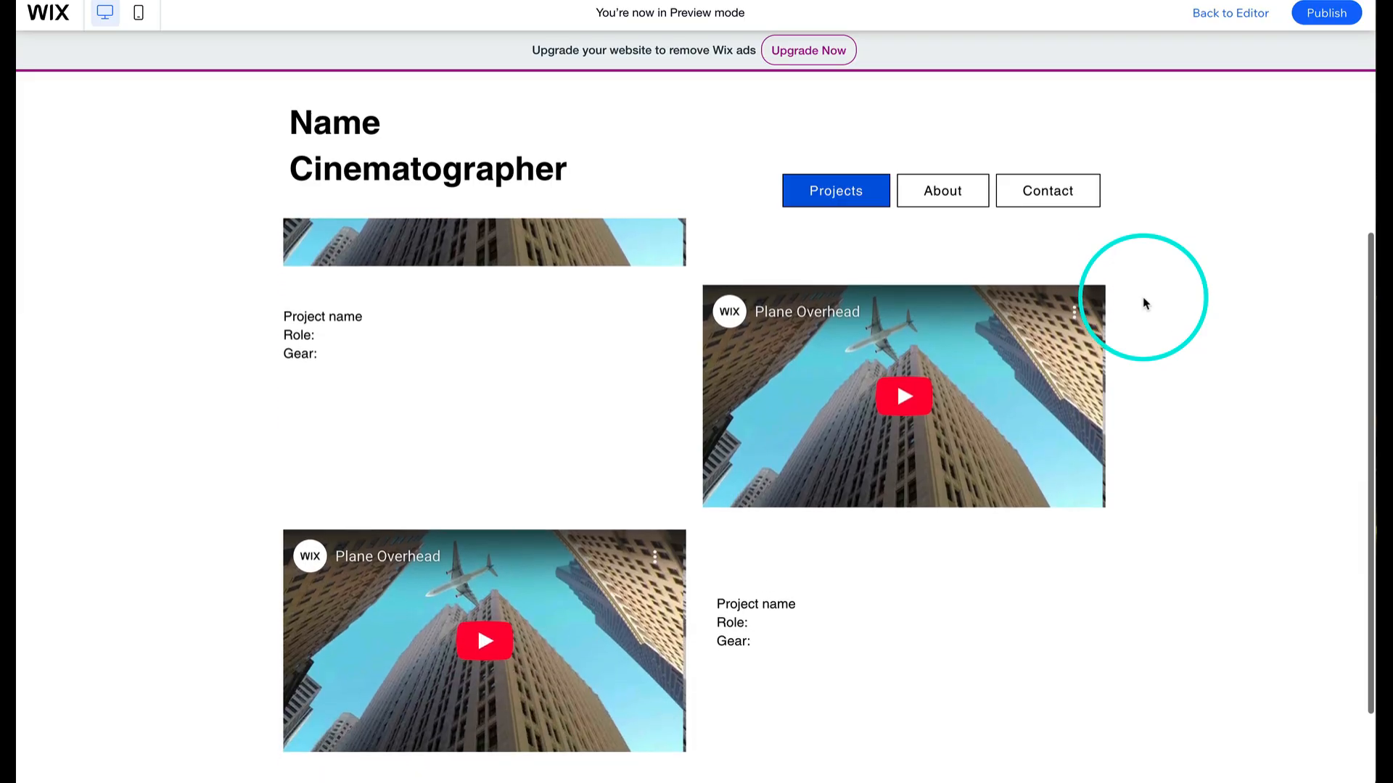
scroll(1144, 303, down, 2)
scroll(1144, 303, up, 7)
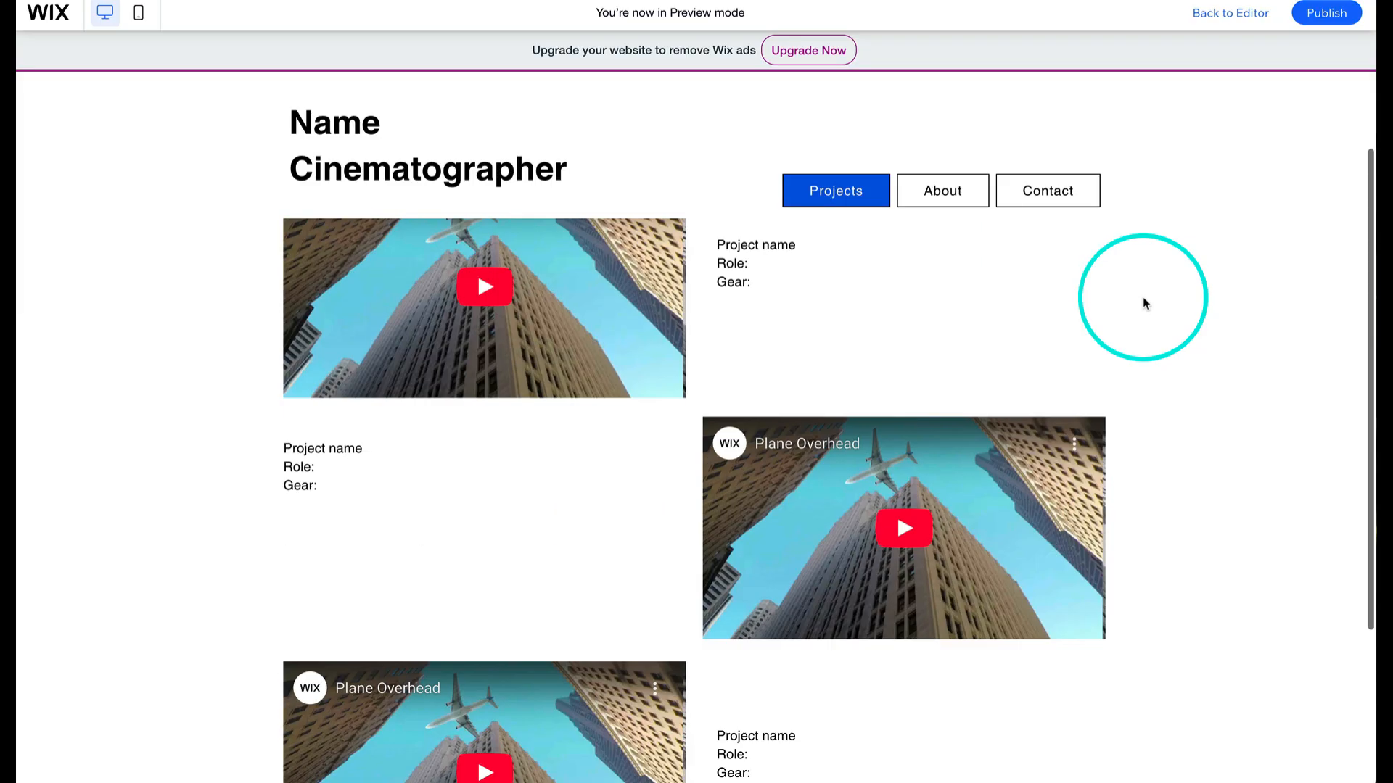
scroll(673, 153, down, 2)
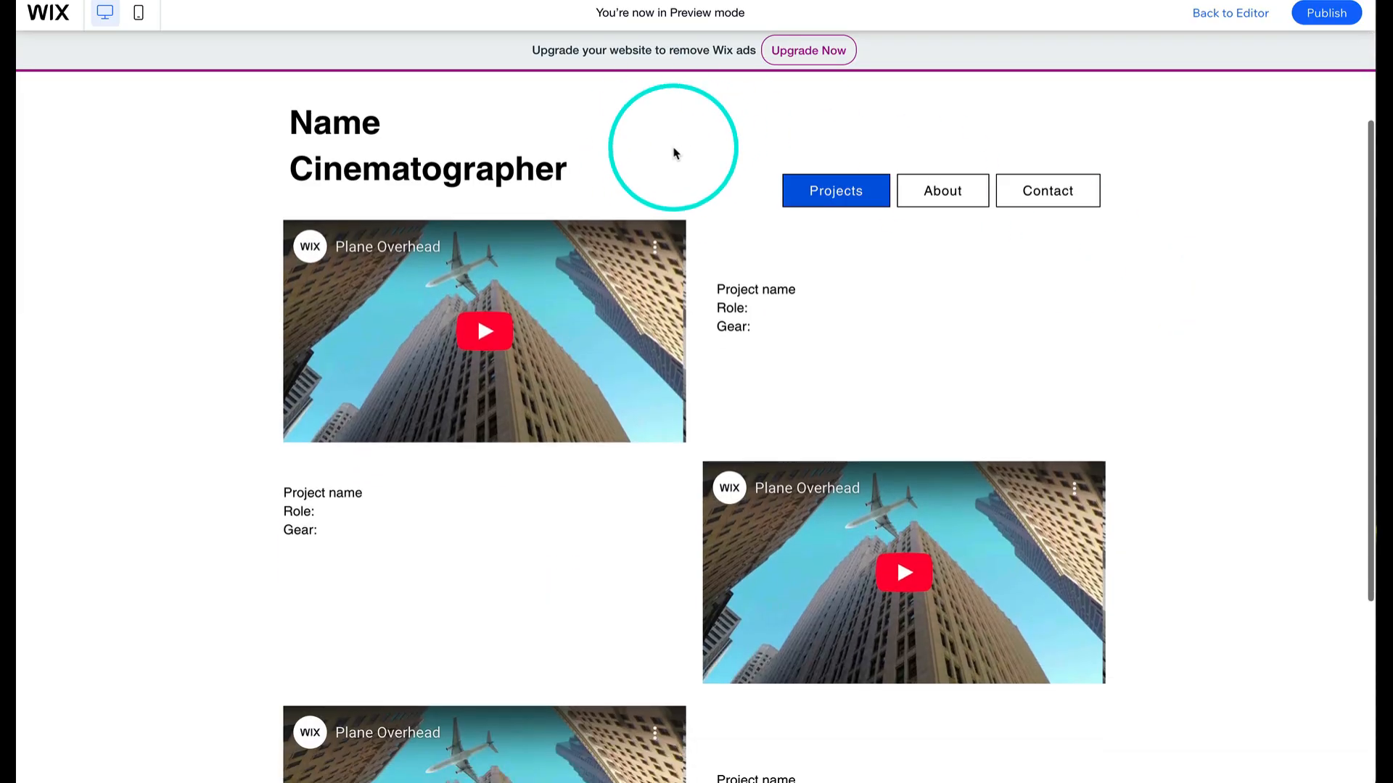
scroll(673, 153, up, 2)
scroll(673, 153, down, 2)
scroll(673, 153, up, 2)
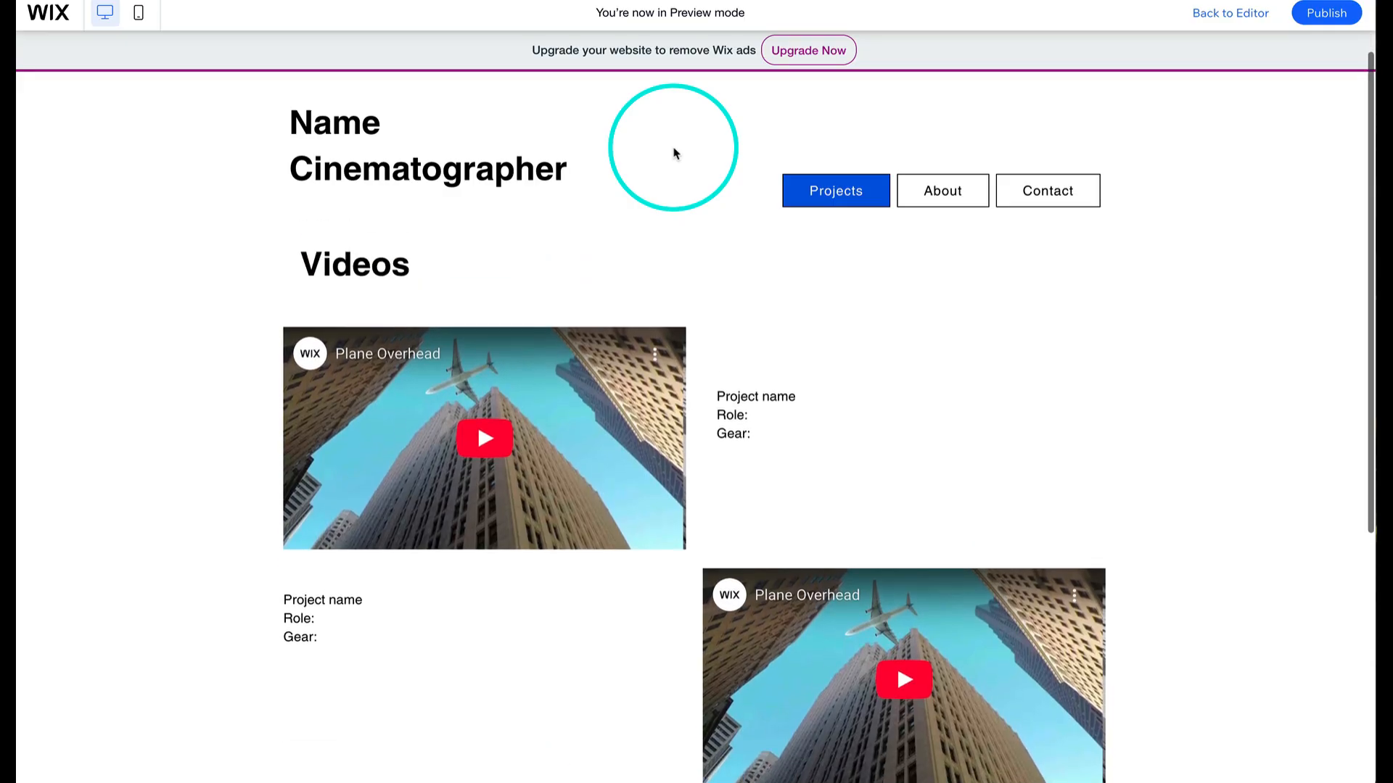
scroll(396, 200, down, 2)
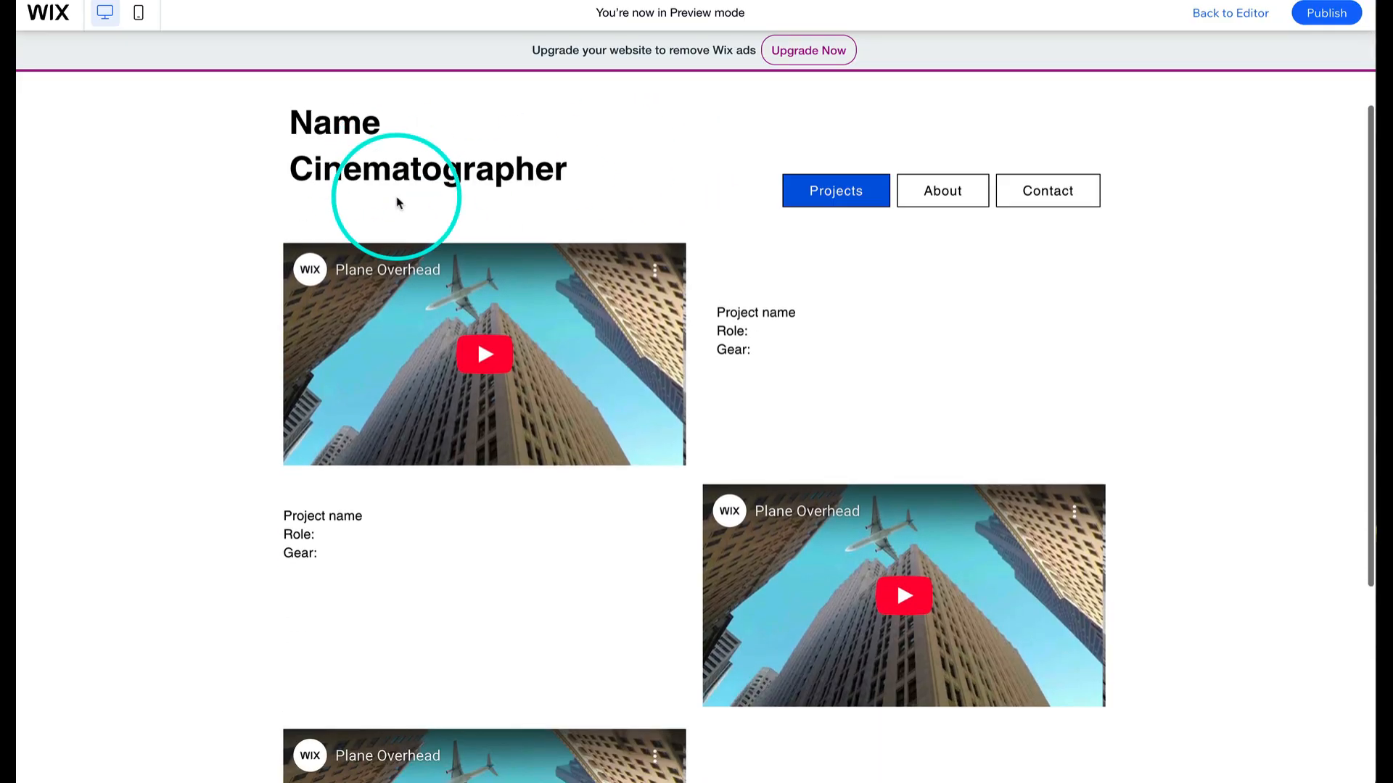
scroll(396, 200, up, 2)
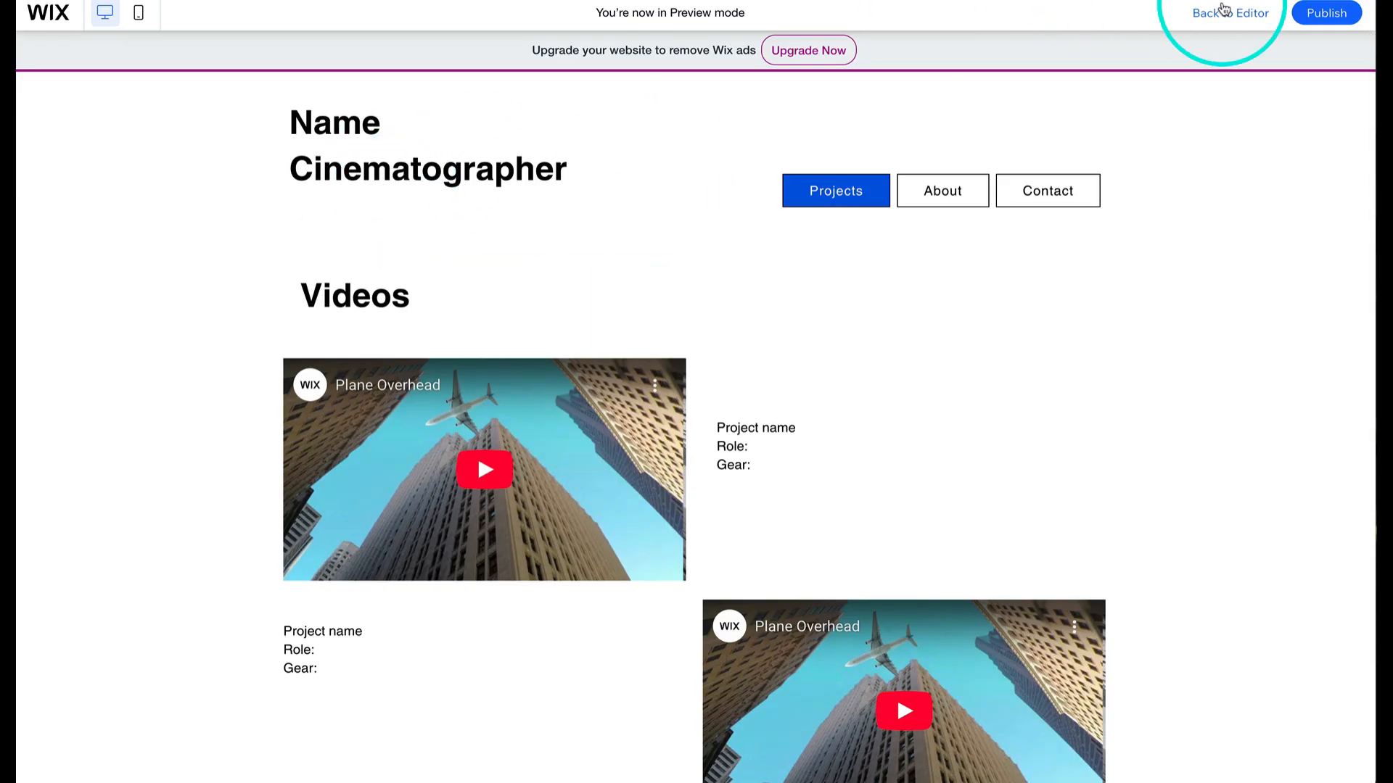
click(1240, 21)
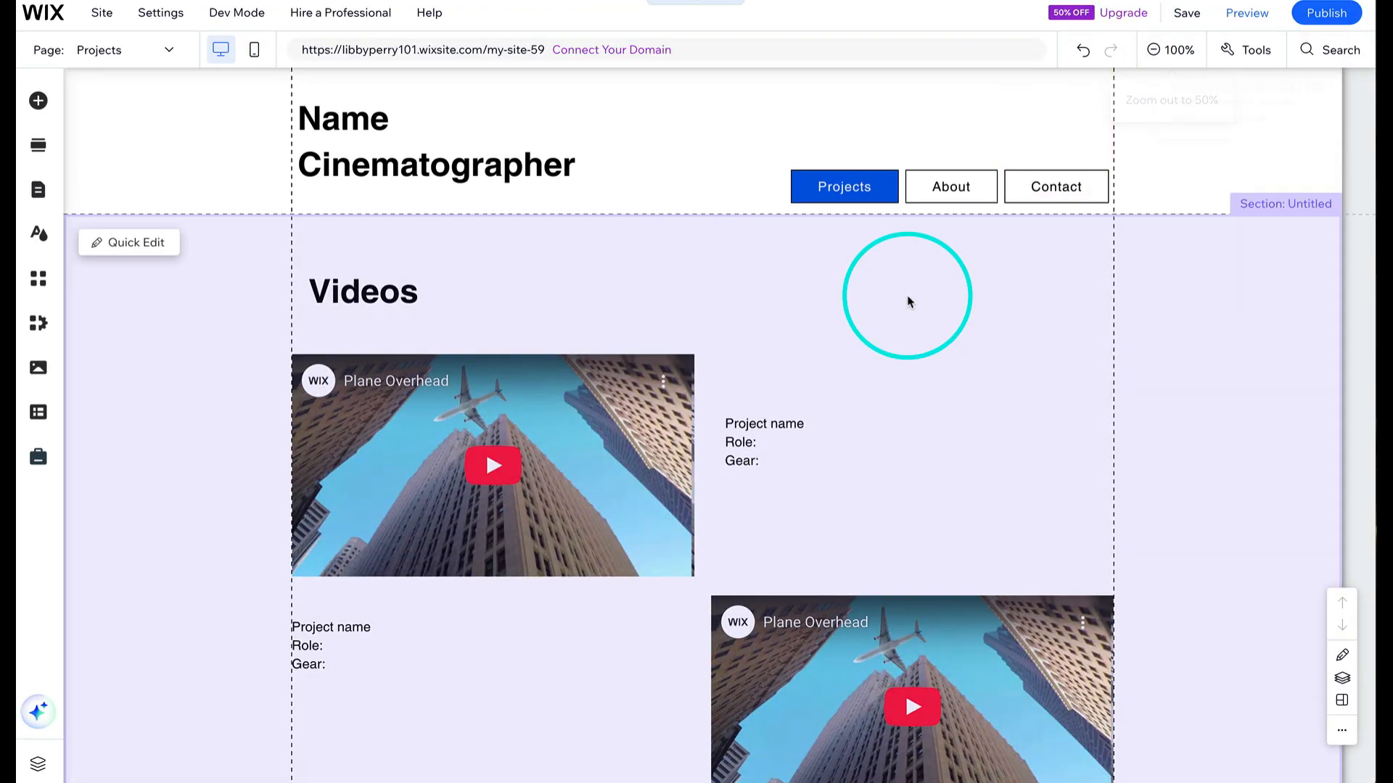
- Nudge the "Videos" title slightly up and left within its section
click(380, 312)
drag(382, 298, 369, 283)
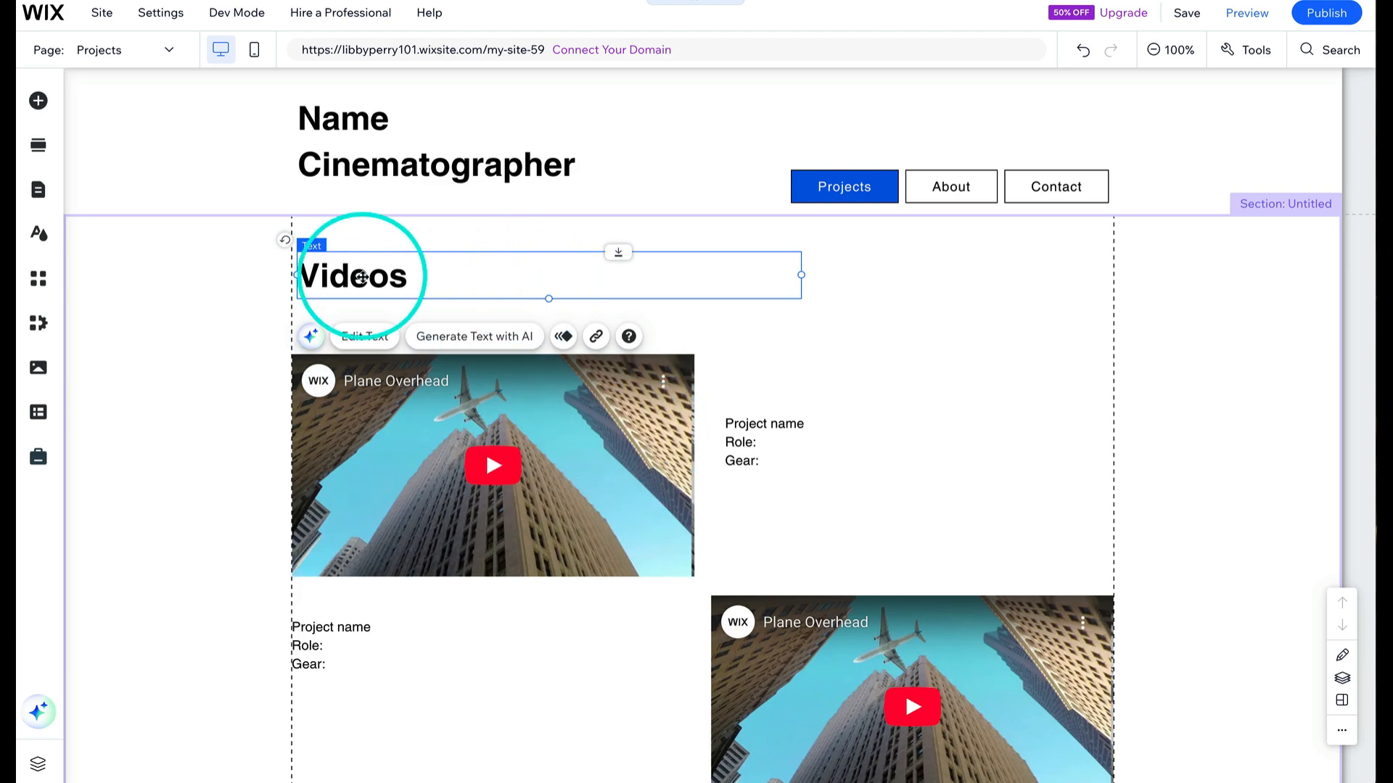
click(998, 320)
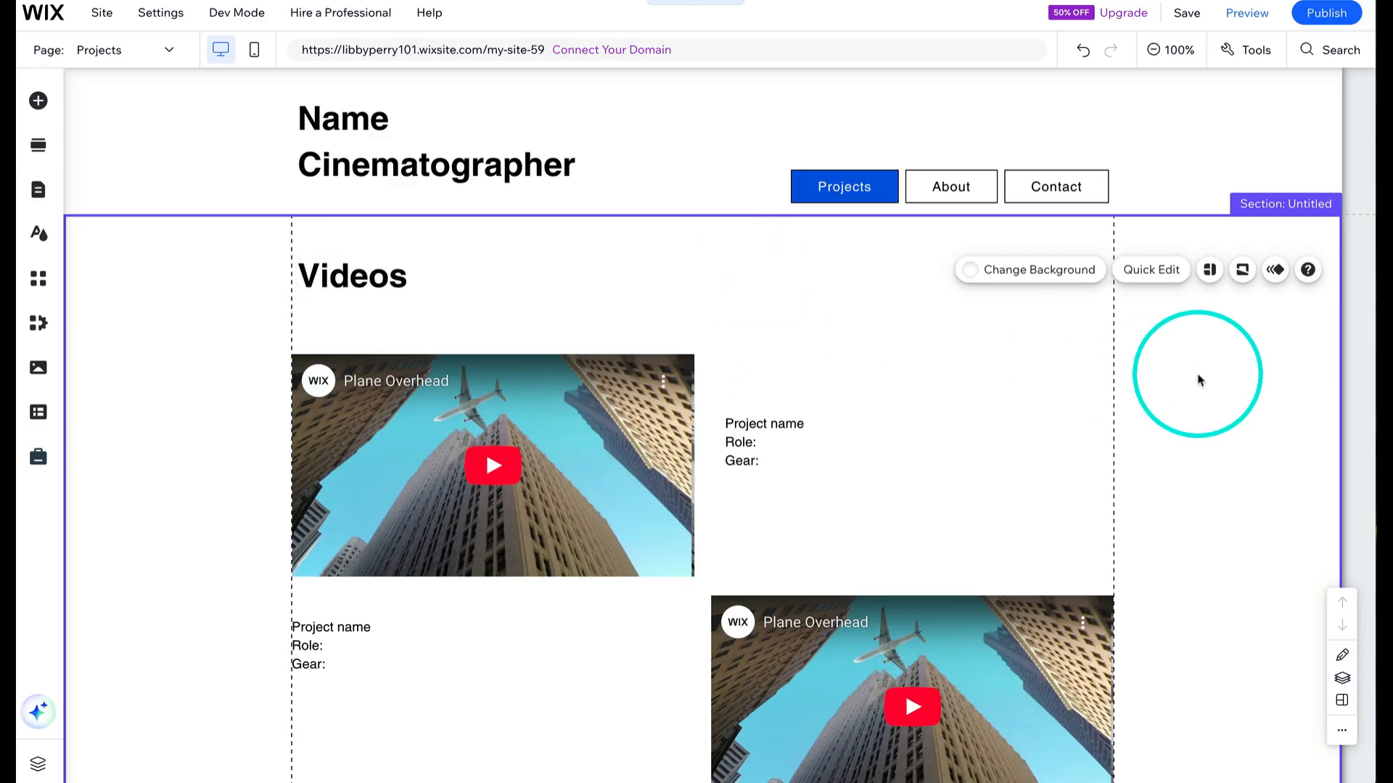
click(1198, 374)
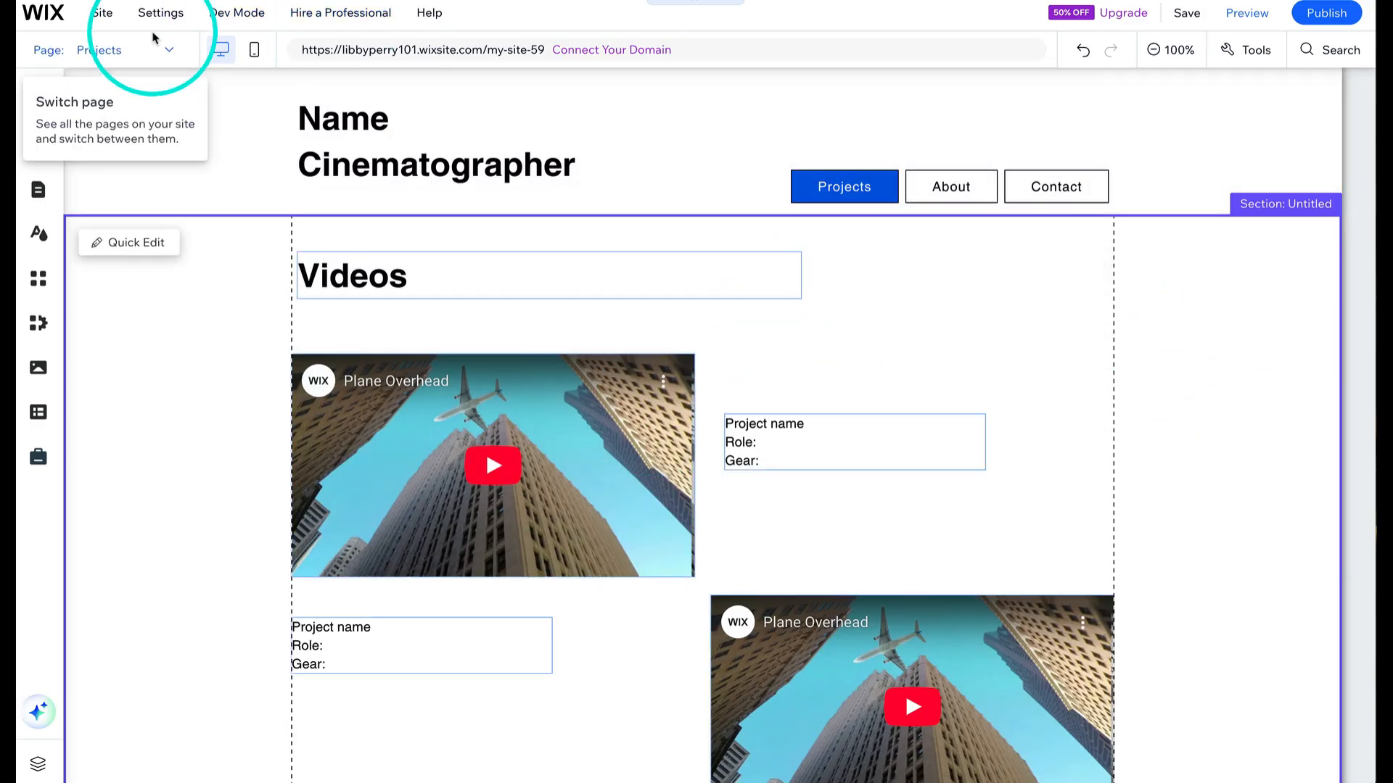
click(169, 54)
click(94, 17)
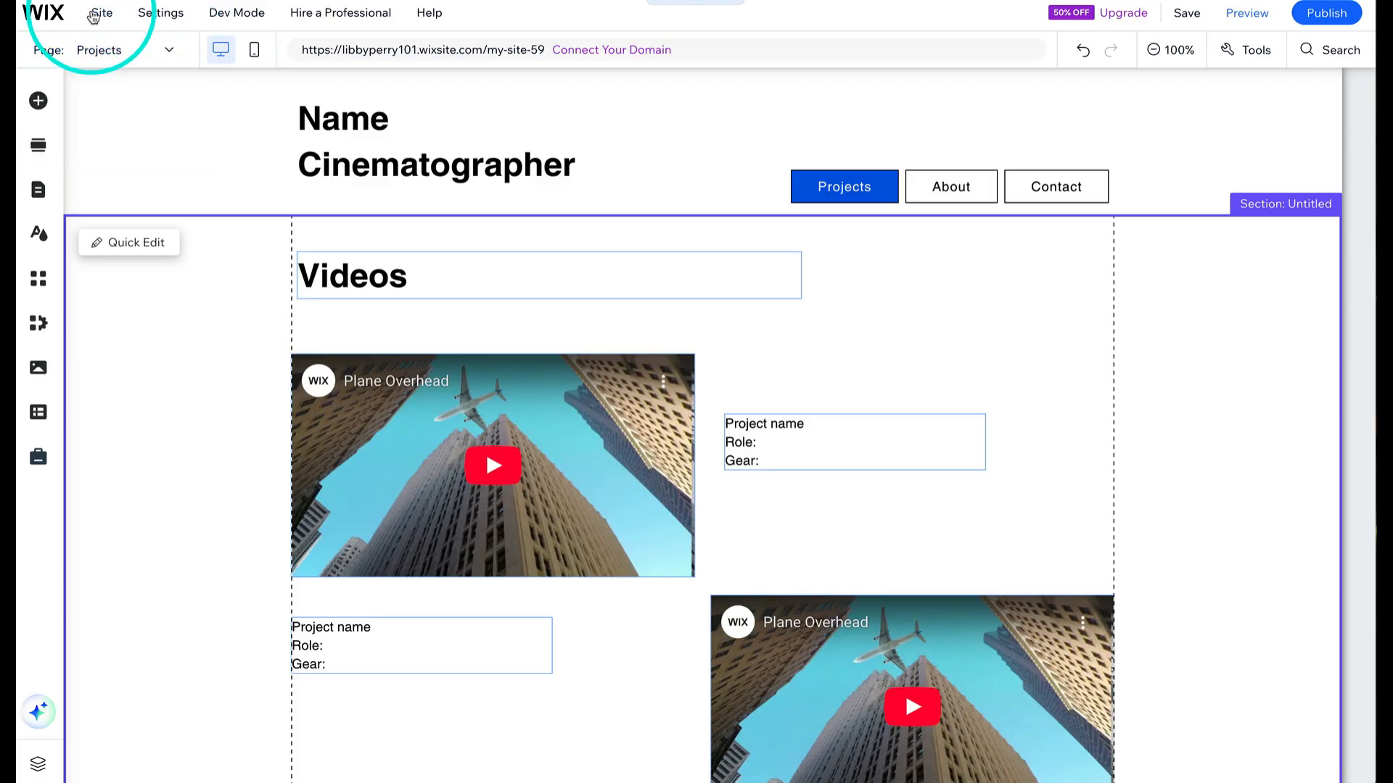
click(102, 18)
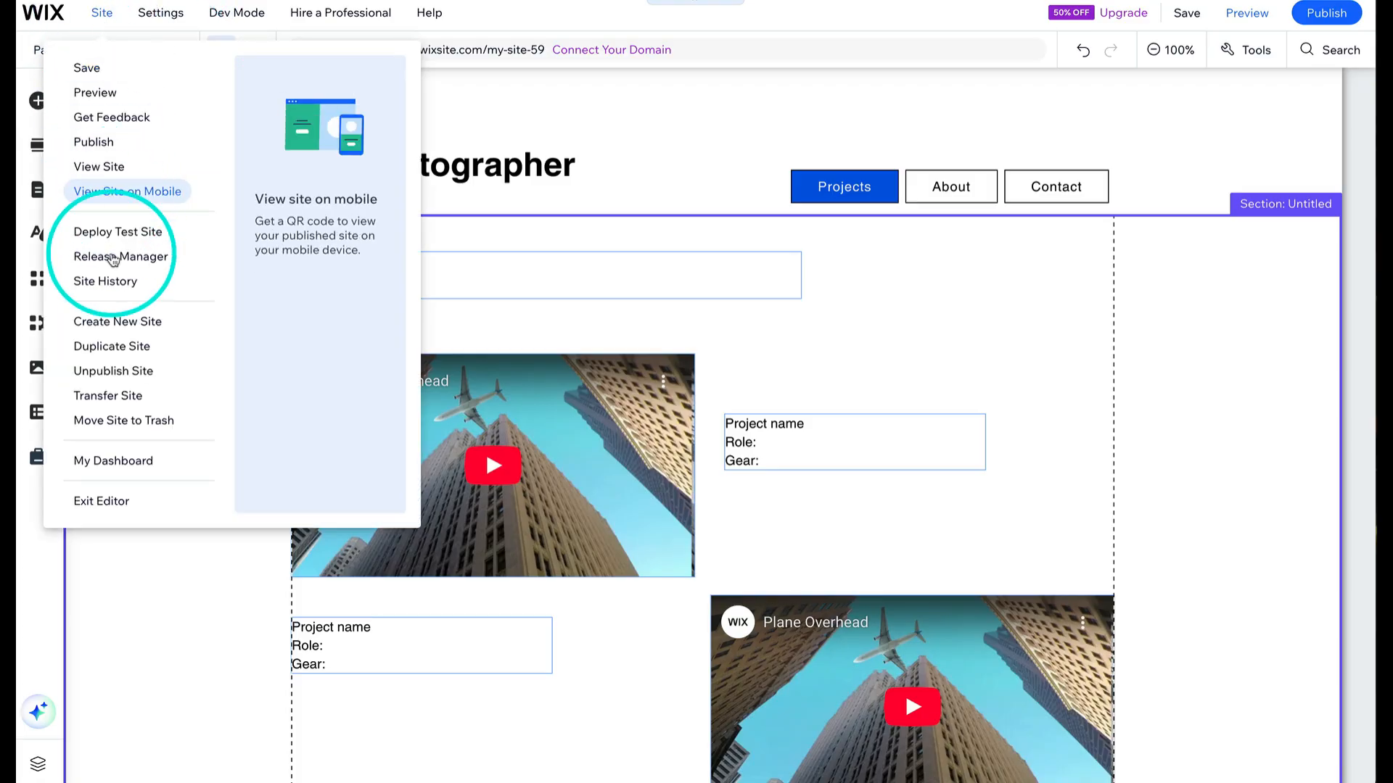
click(982, 298)
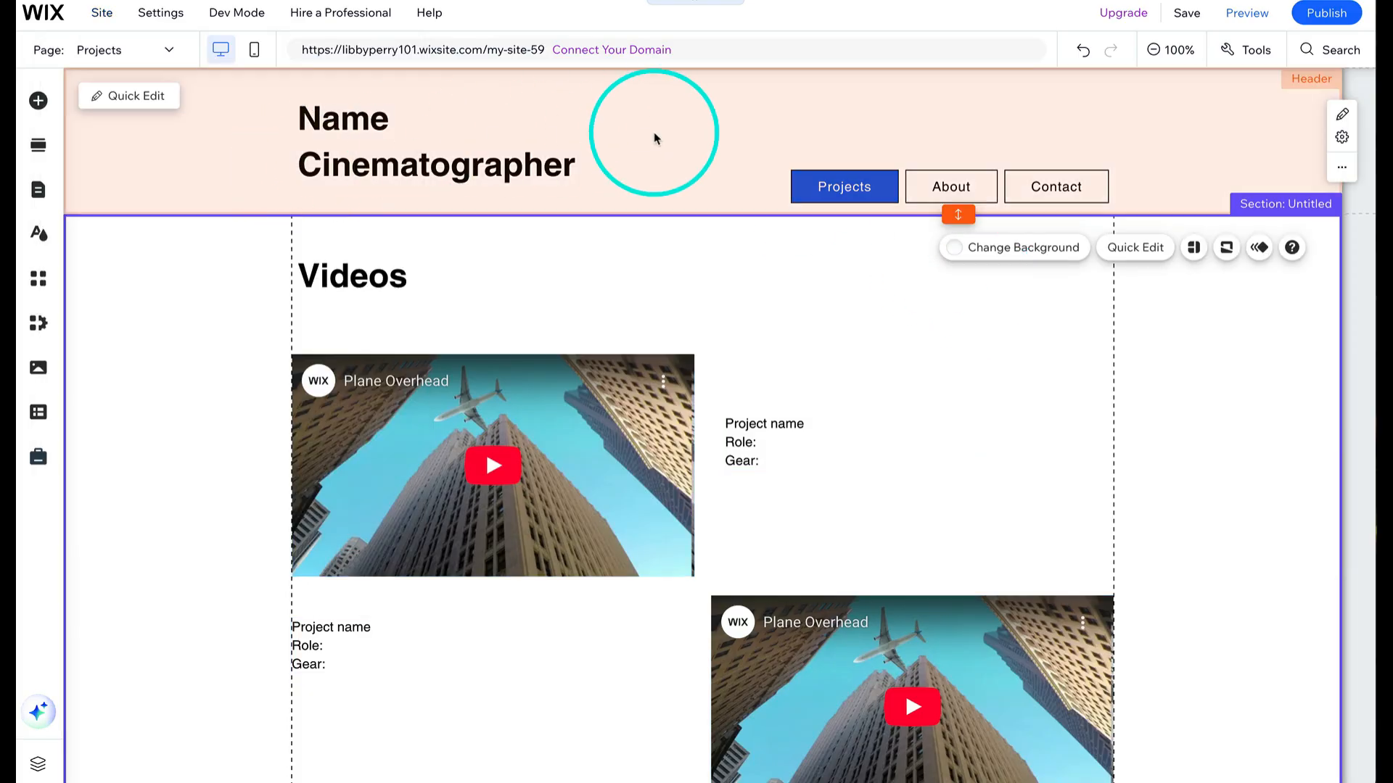
- Set the header's background colour to the green #BADA55 in the header design settings
click(697, 135)
click(366, 258)
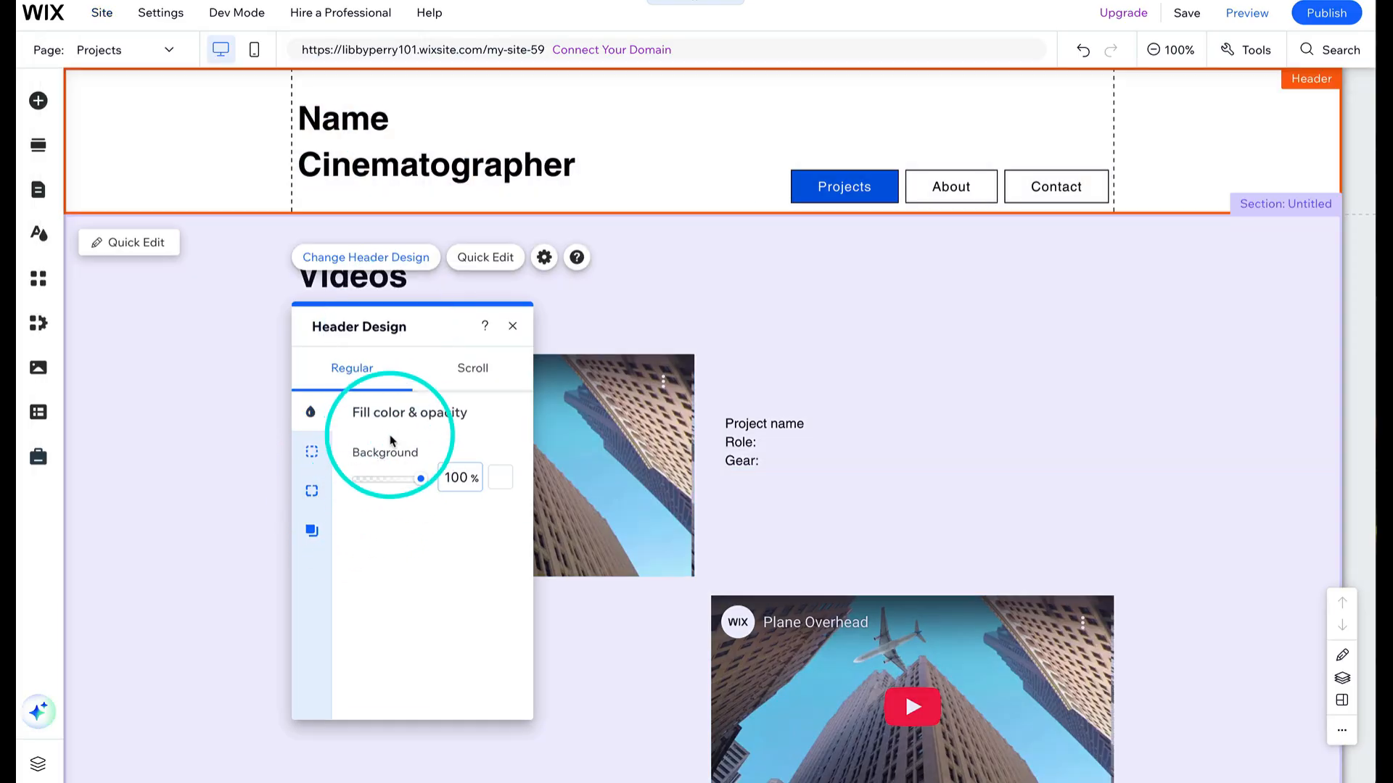
click(501, 478)
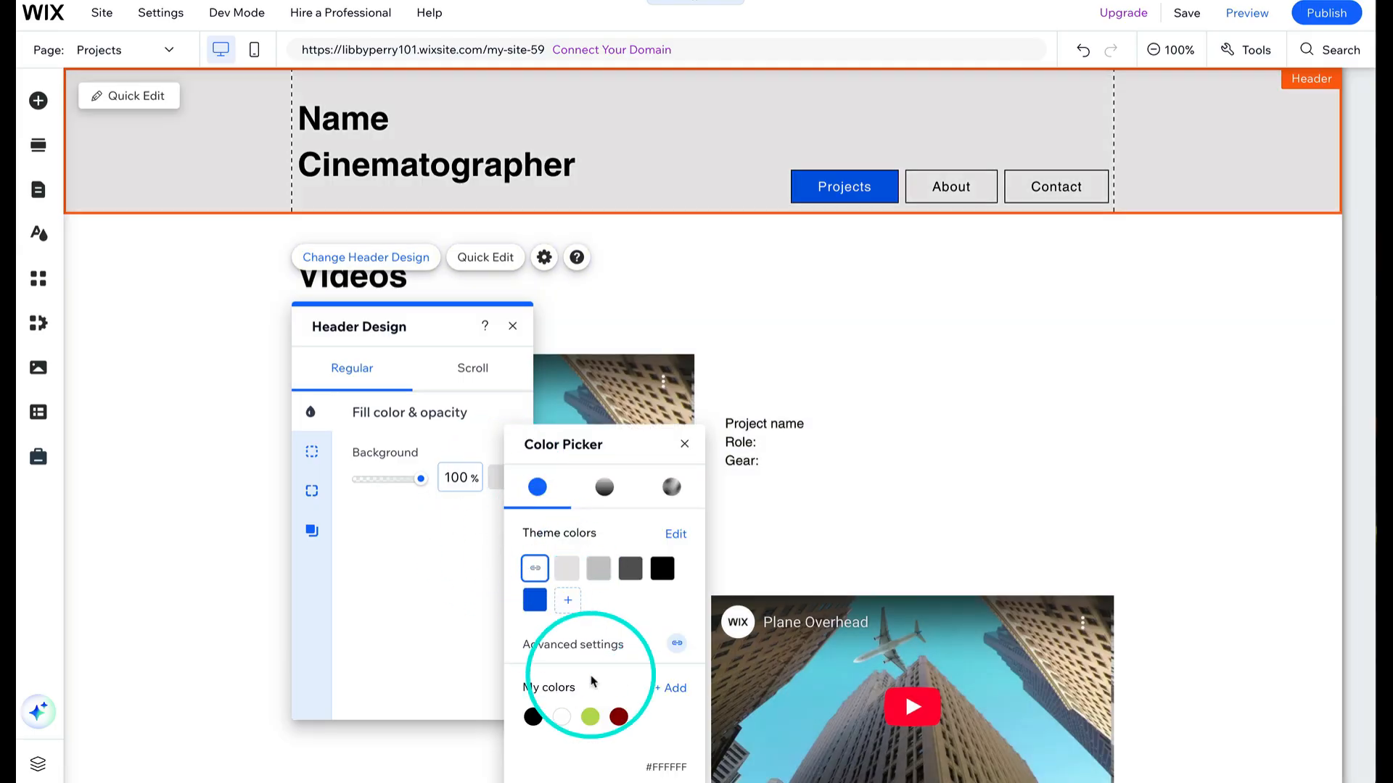
click(591, 718)
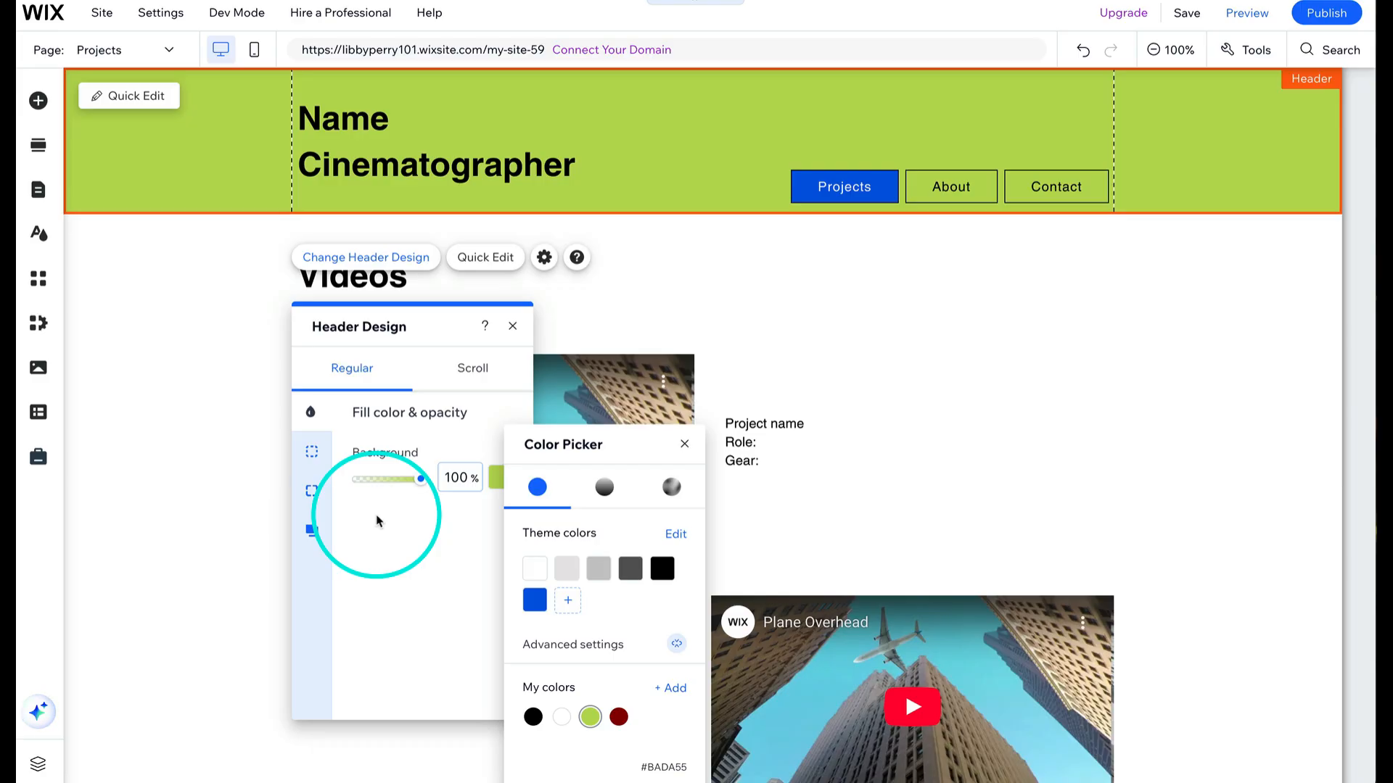
click(151, 355)
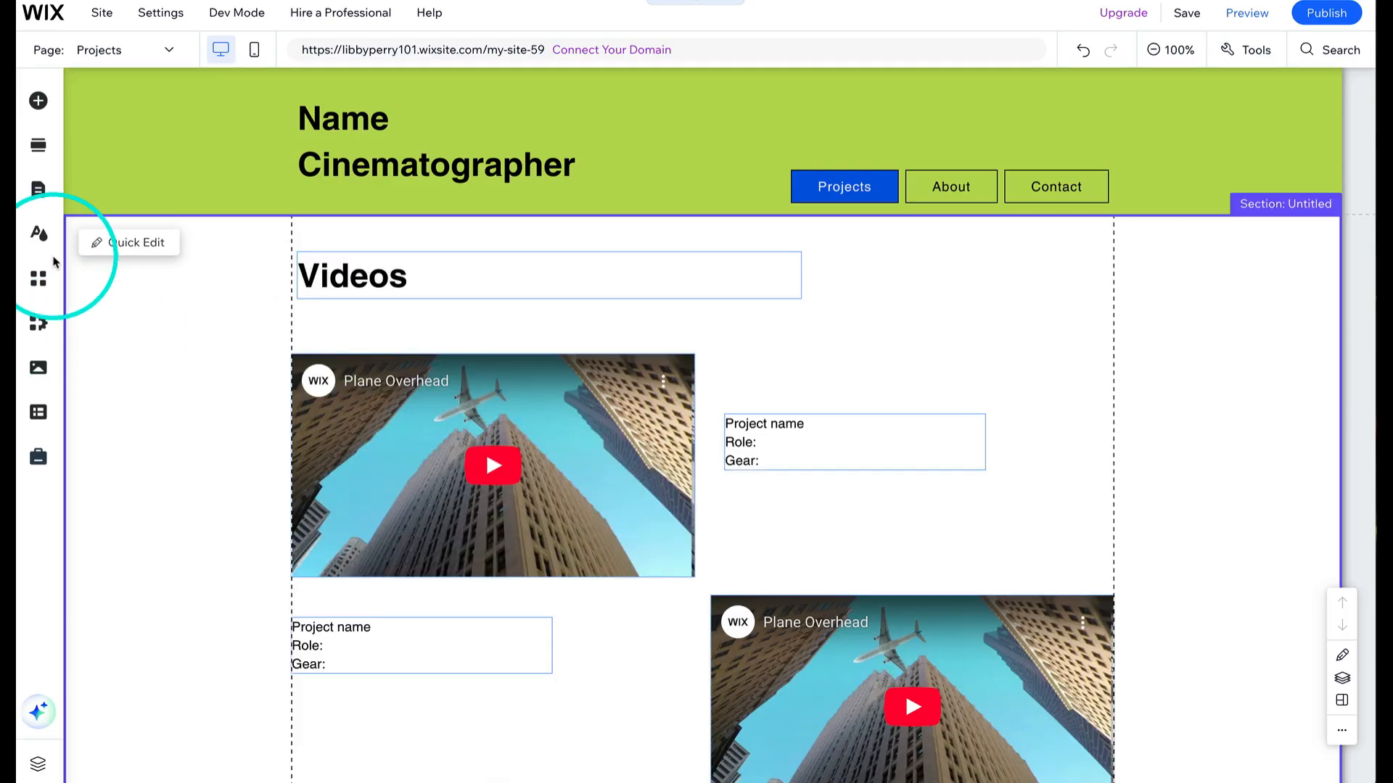
- Open the site design's page background options and switch the Projects page background to a solid colour
click(39, 235)
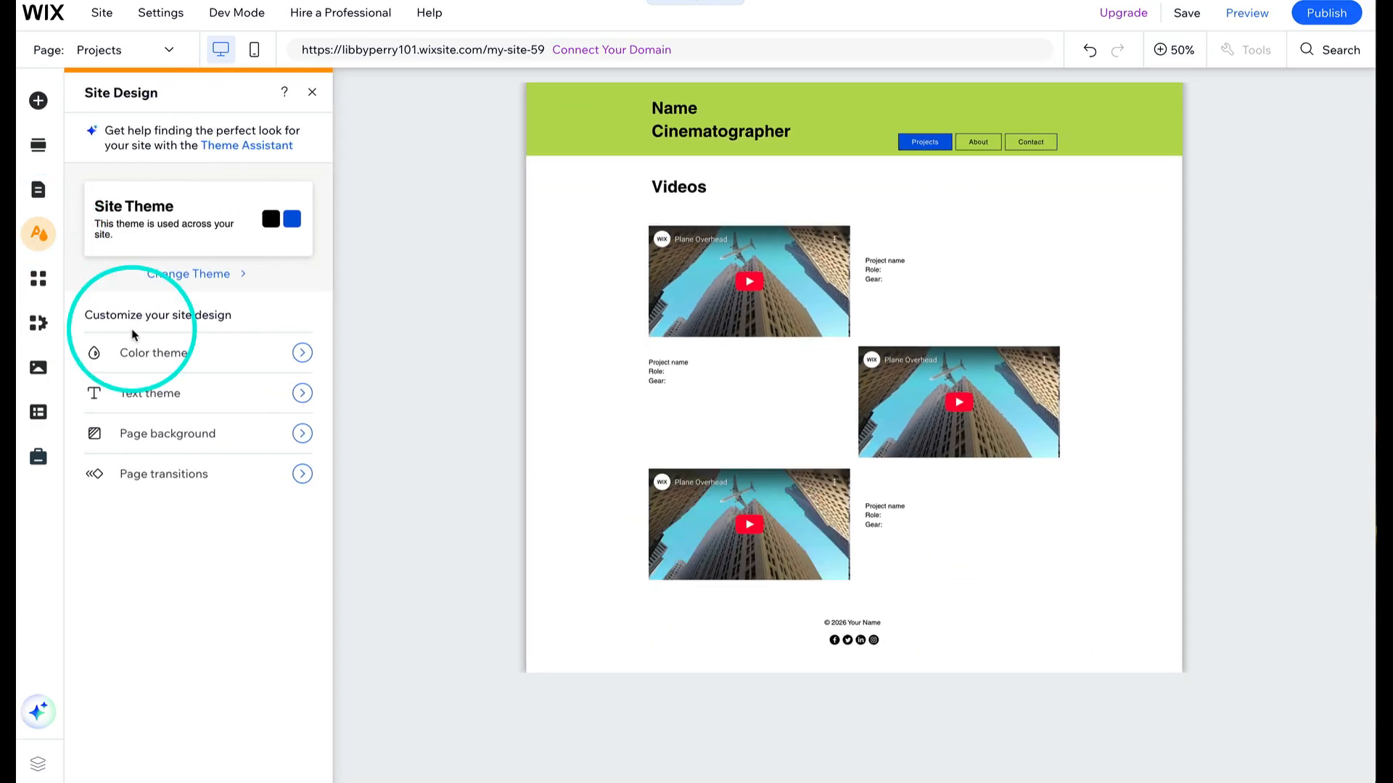
click(303, 433)
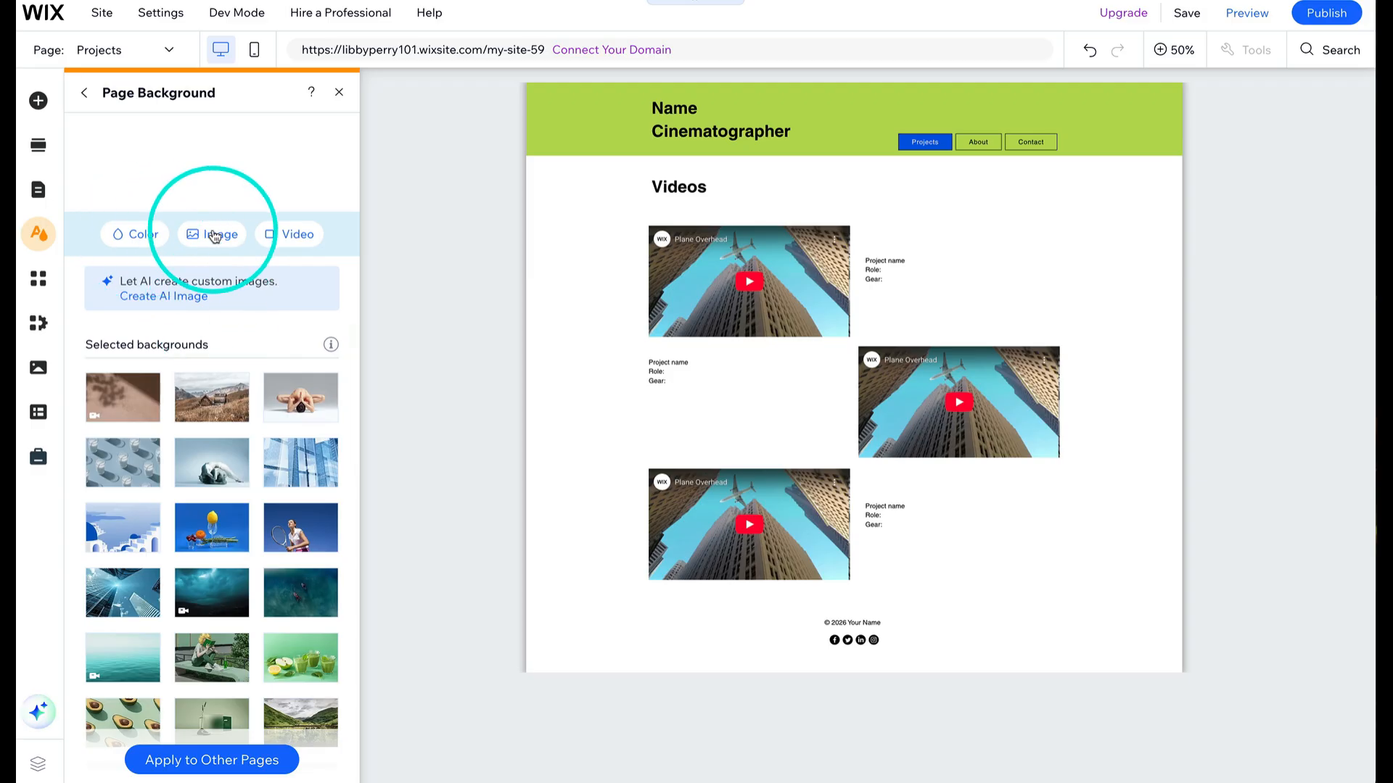
mouse_move(218, 425)
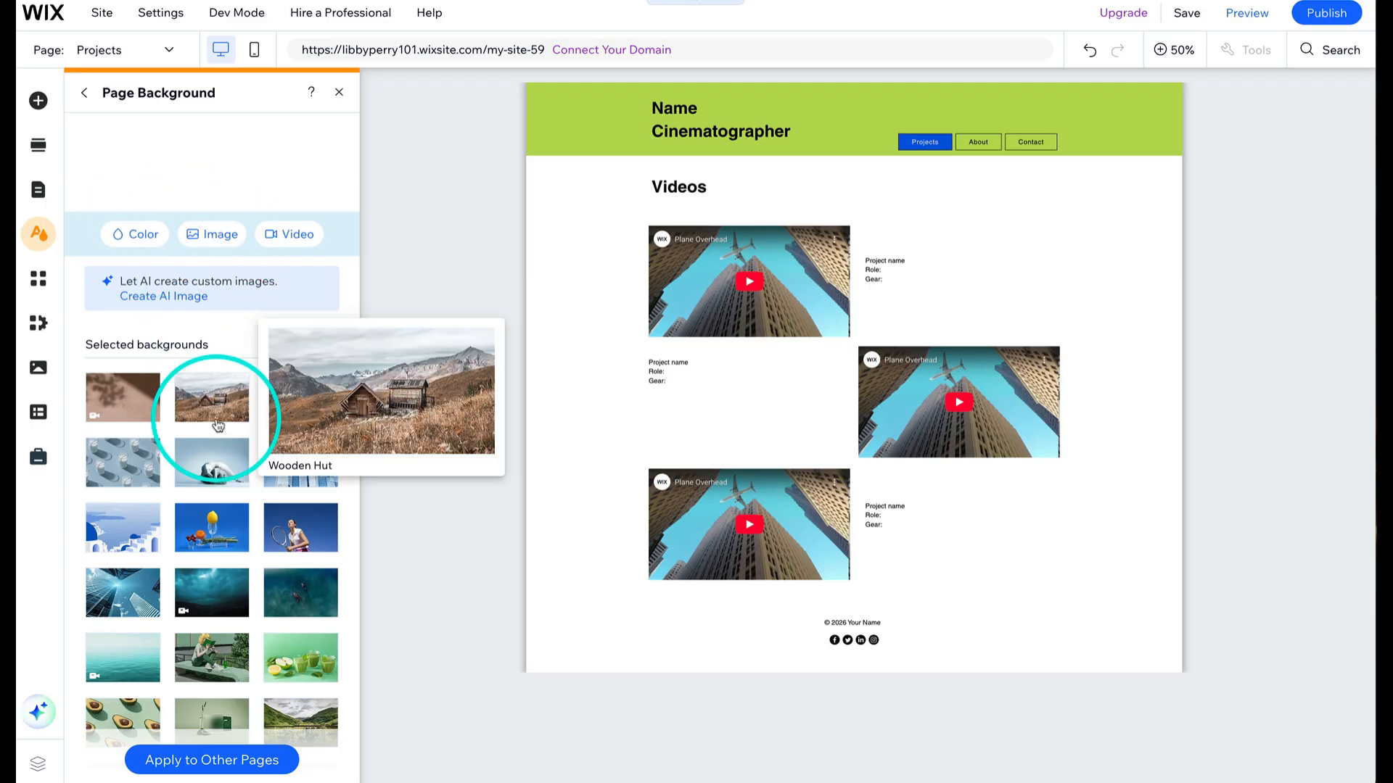
mouse_move(214, 475)
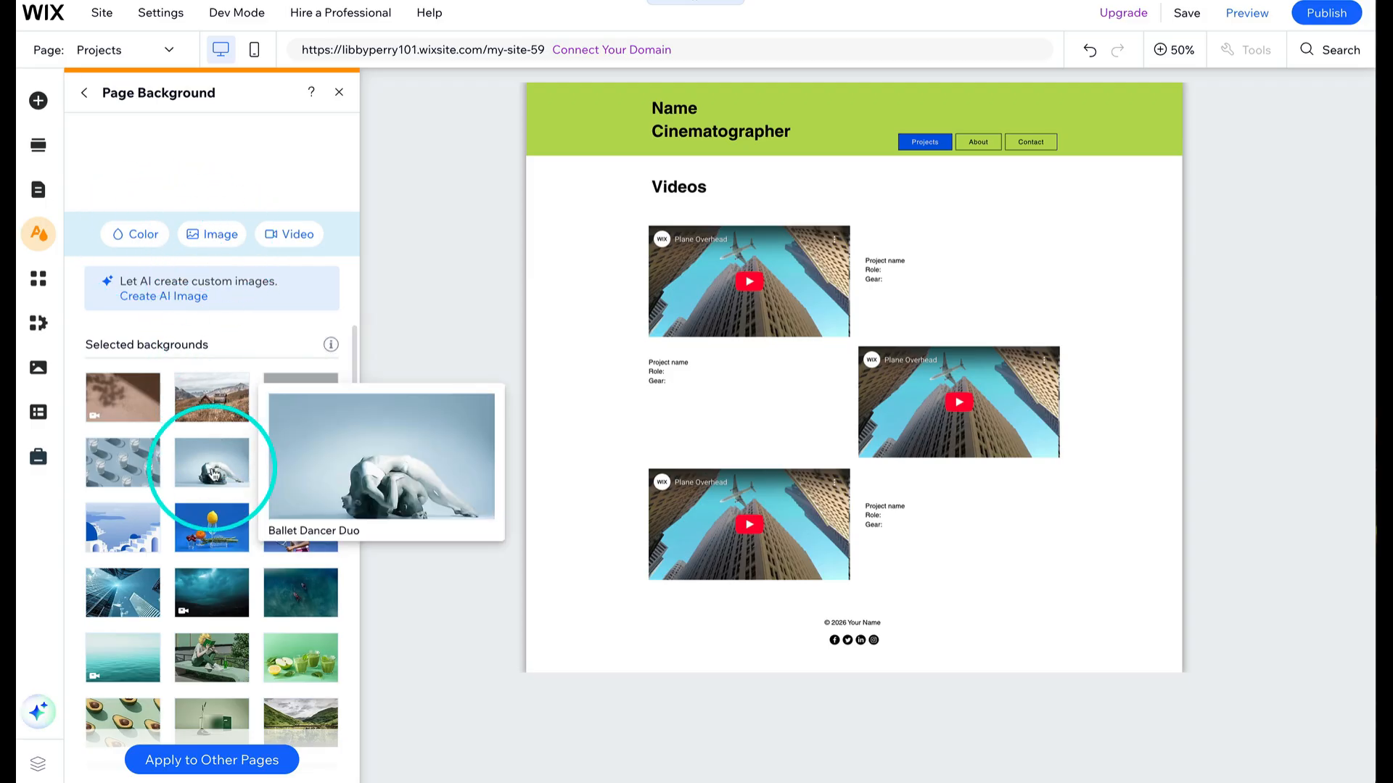
click(142, 242)
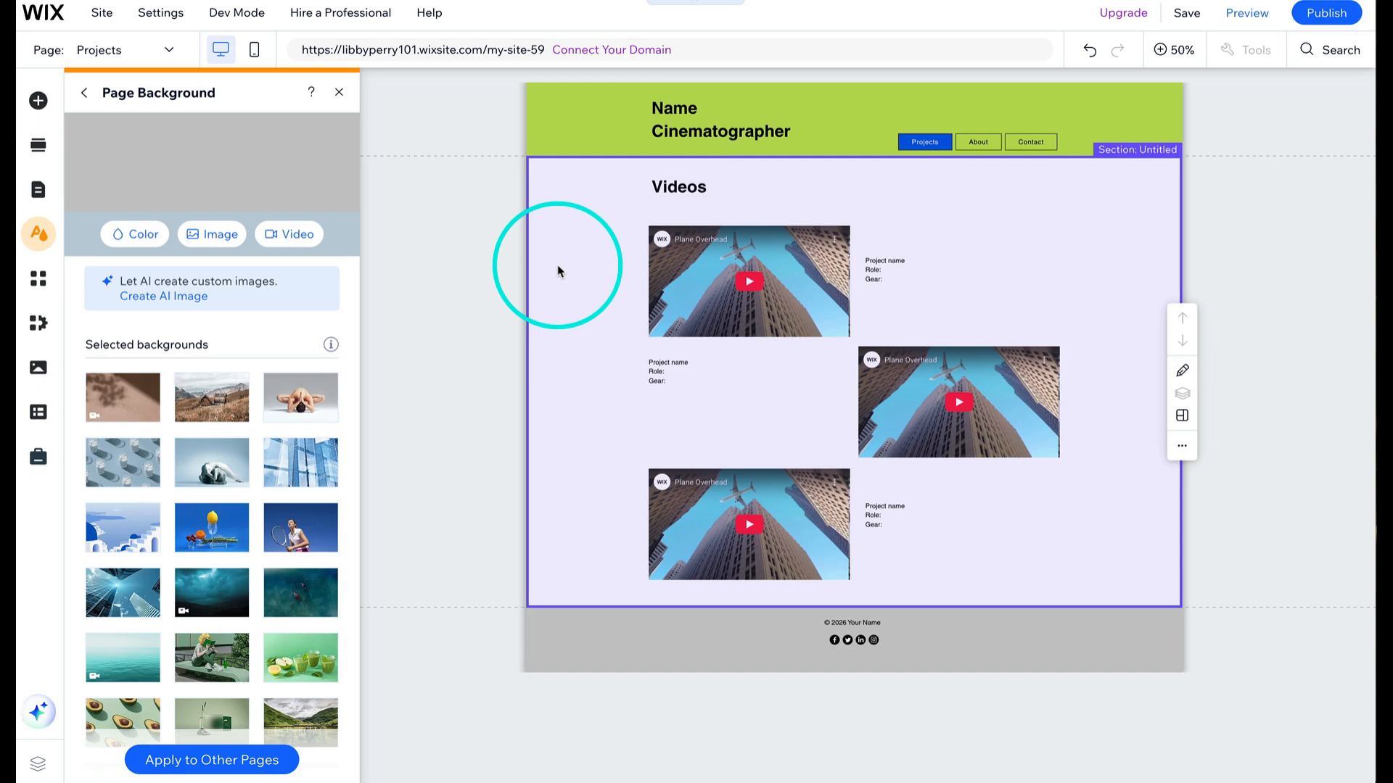
- Apply this page background to all pages, including About and Contact
click(189, 760)
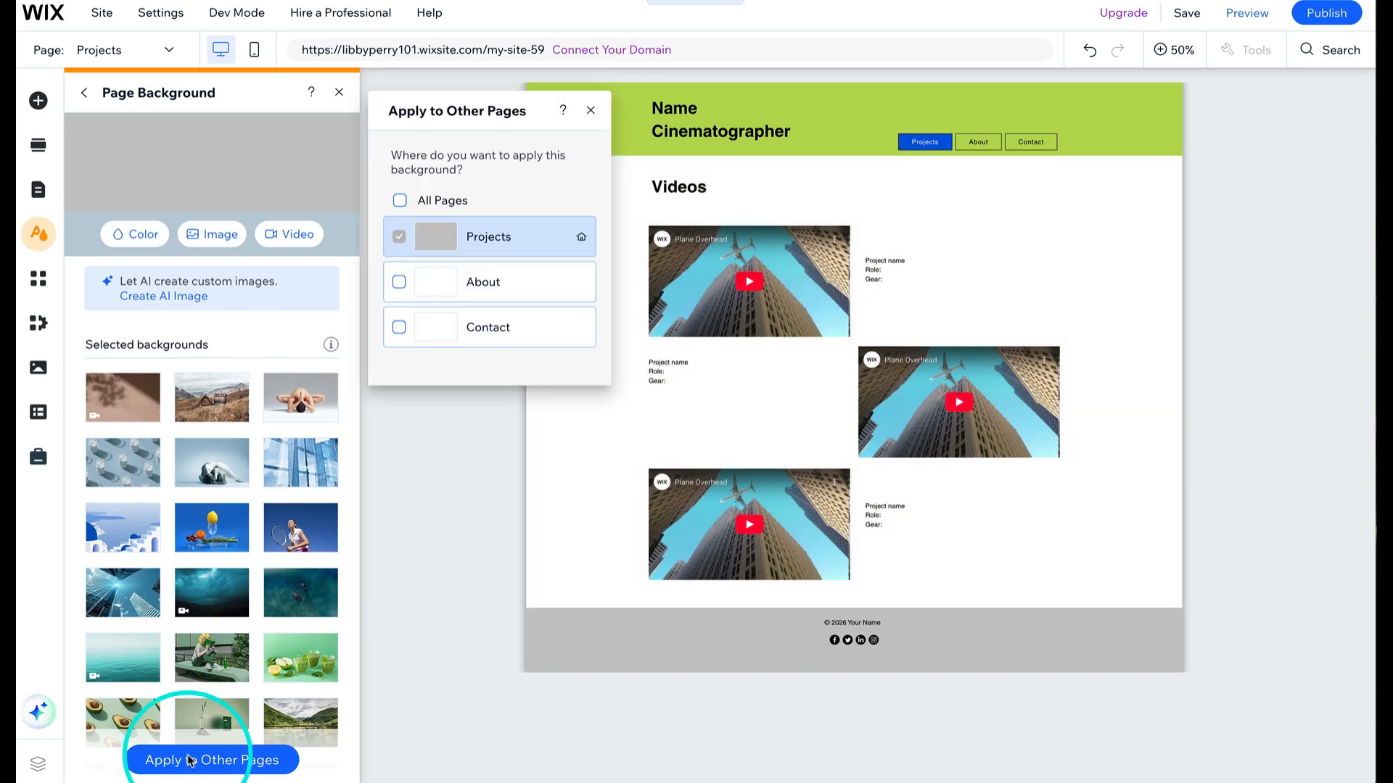
click(399, 283)
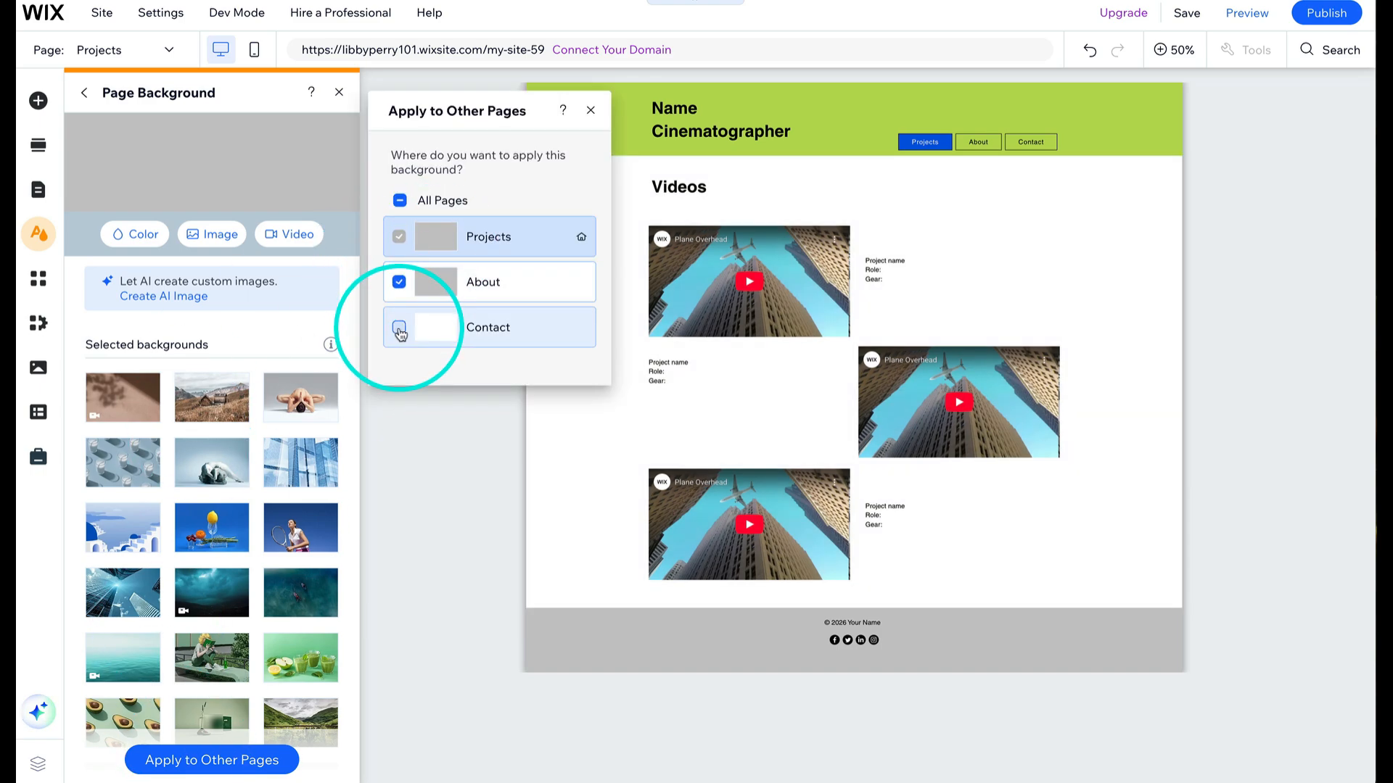
click(590, 110)
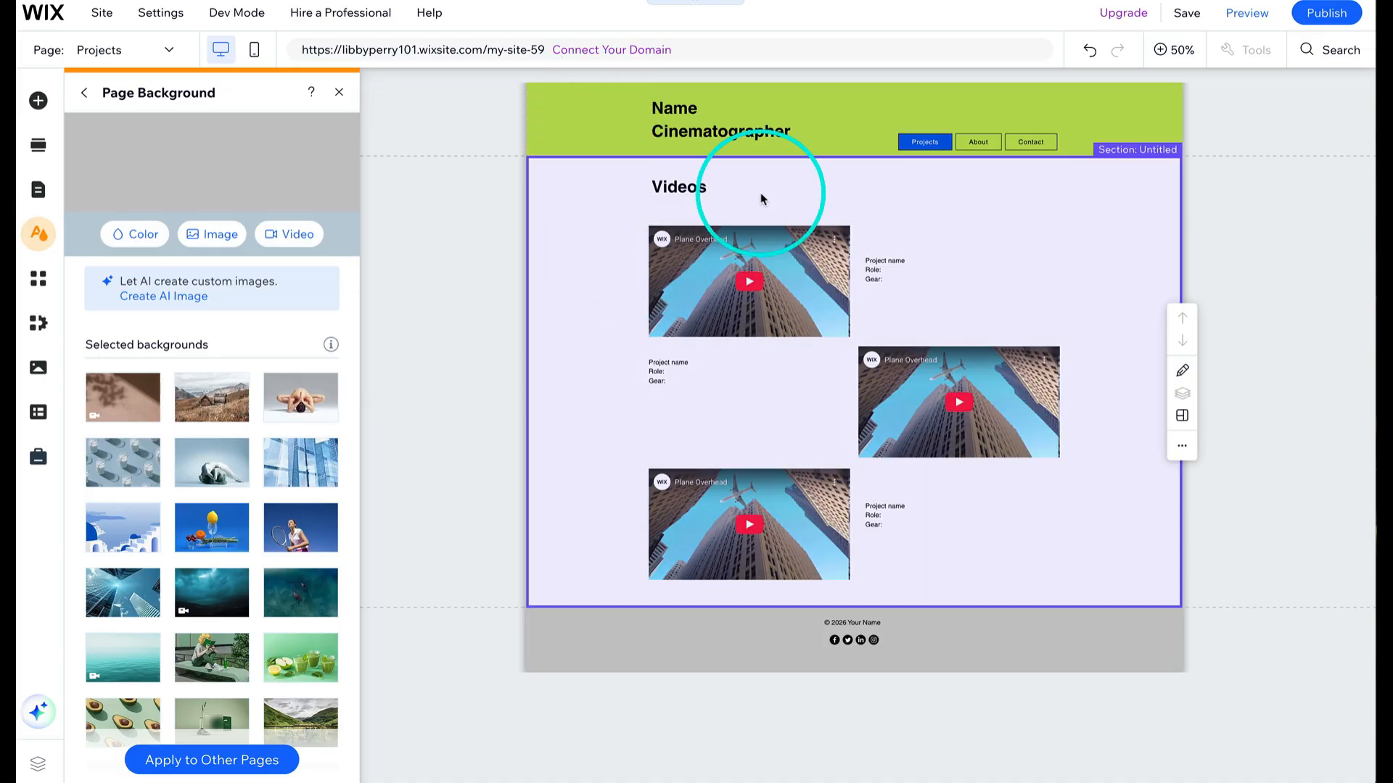
- Switch to the About page and scroll through it
click(169, 52)
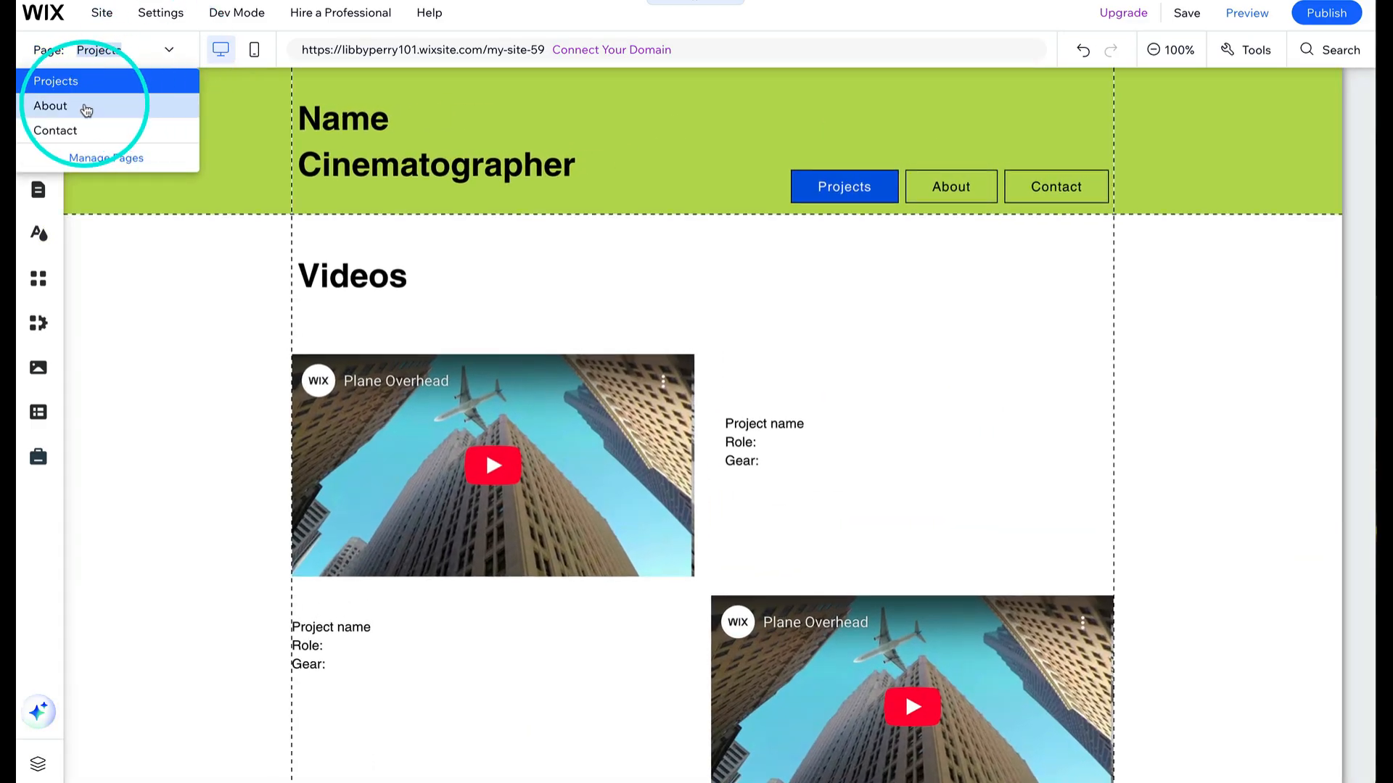
click(50, 106)
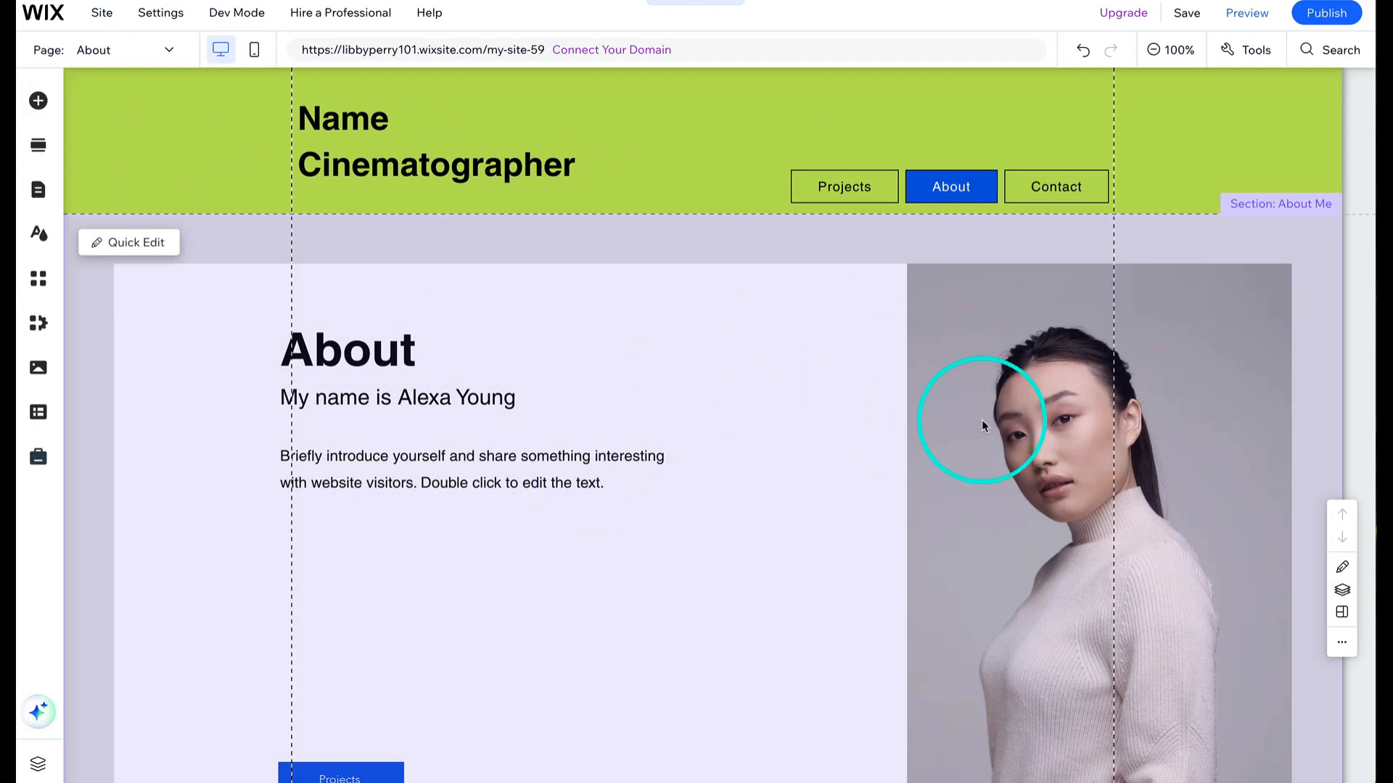
scroll(981, 420, down, 3)
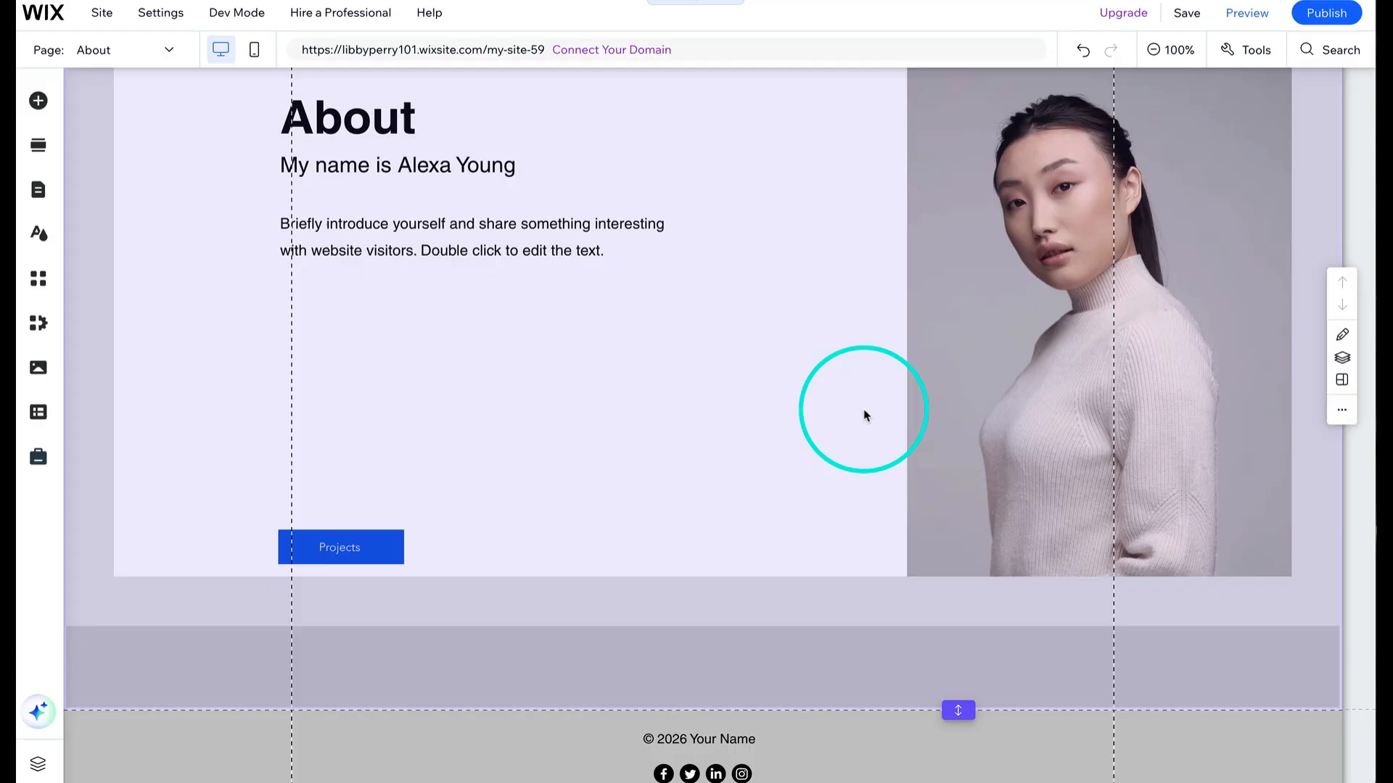
scroll(863, 414, up, 3)
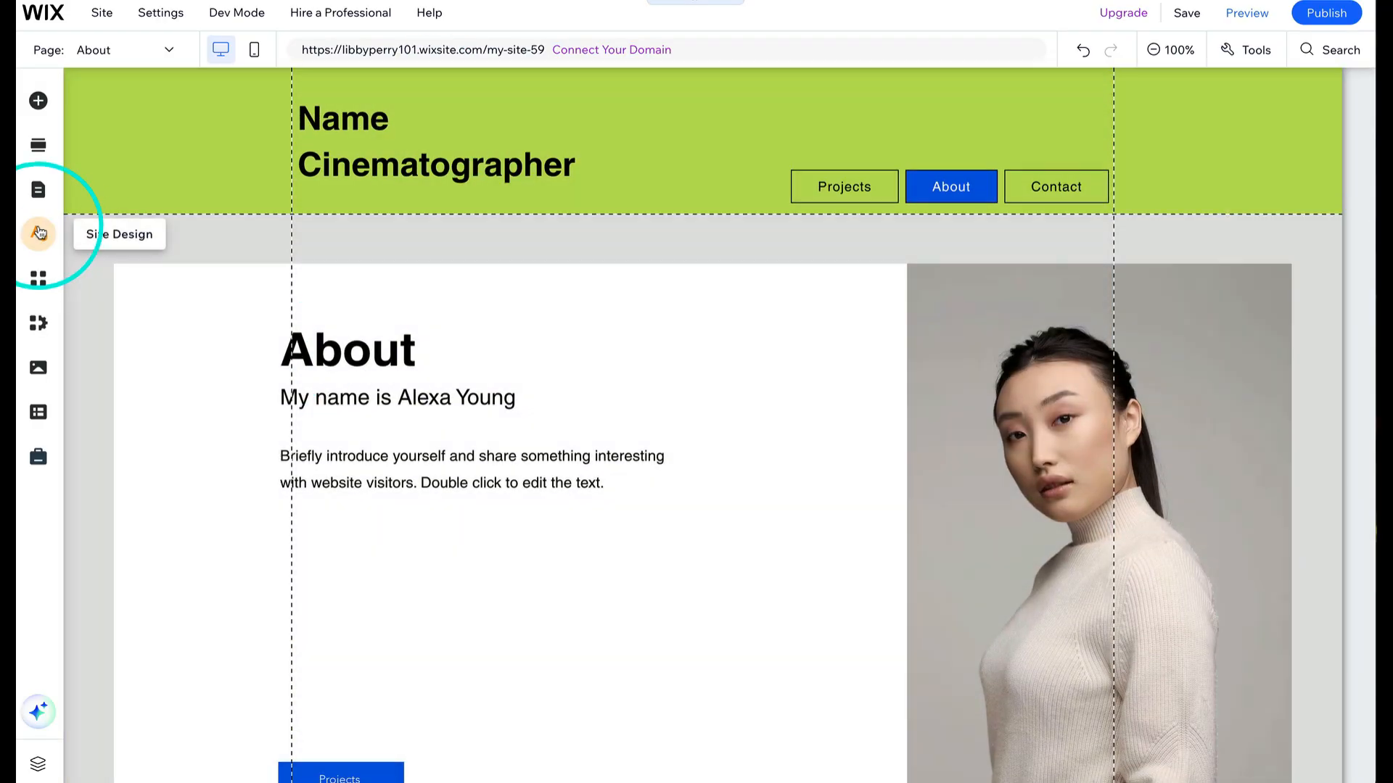
- Set the About page's background to the blue theme colour #0057E1
click(39, 232)
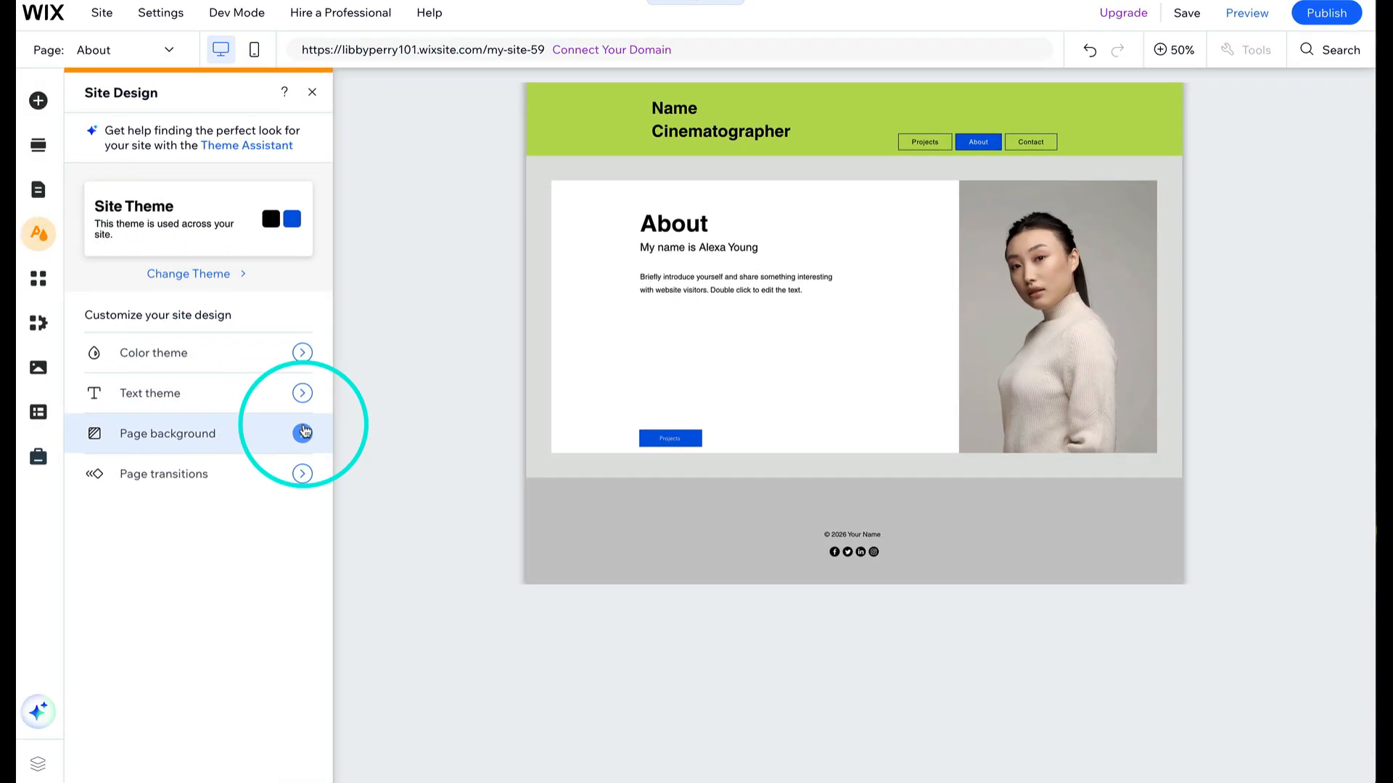
click(298, 432)
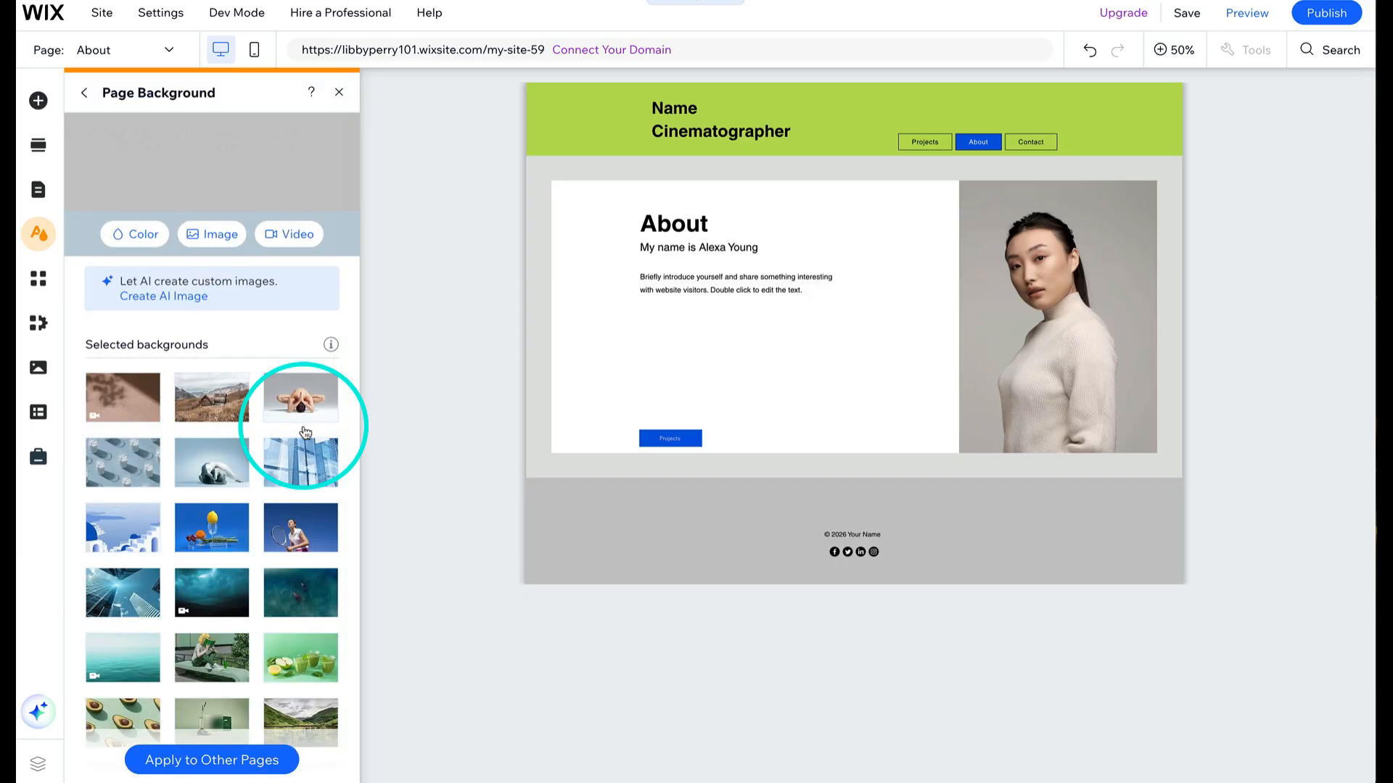
click(145, 234)
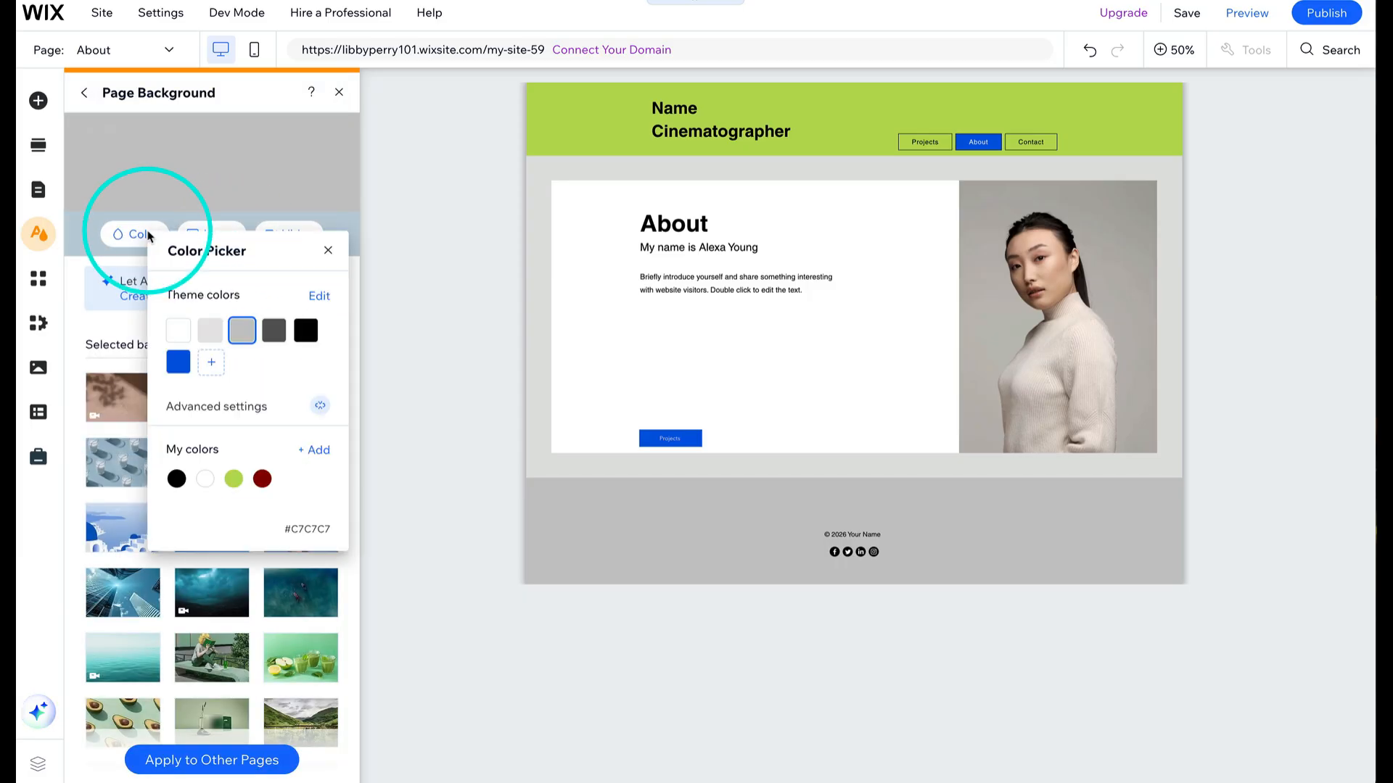
click(183, 366)
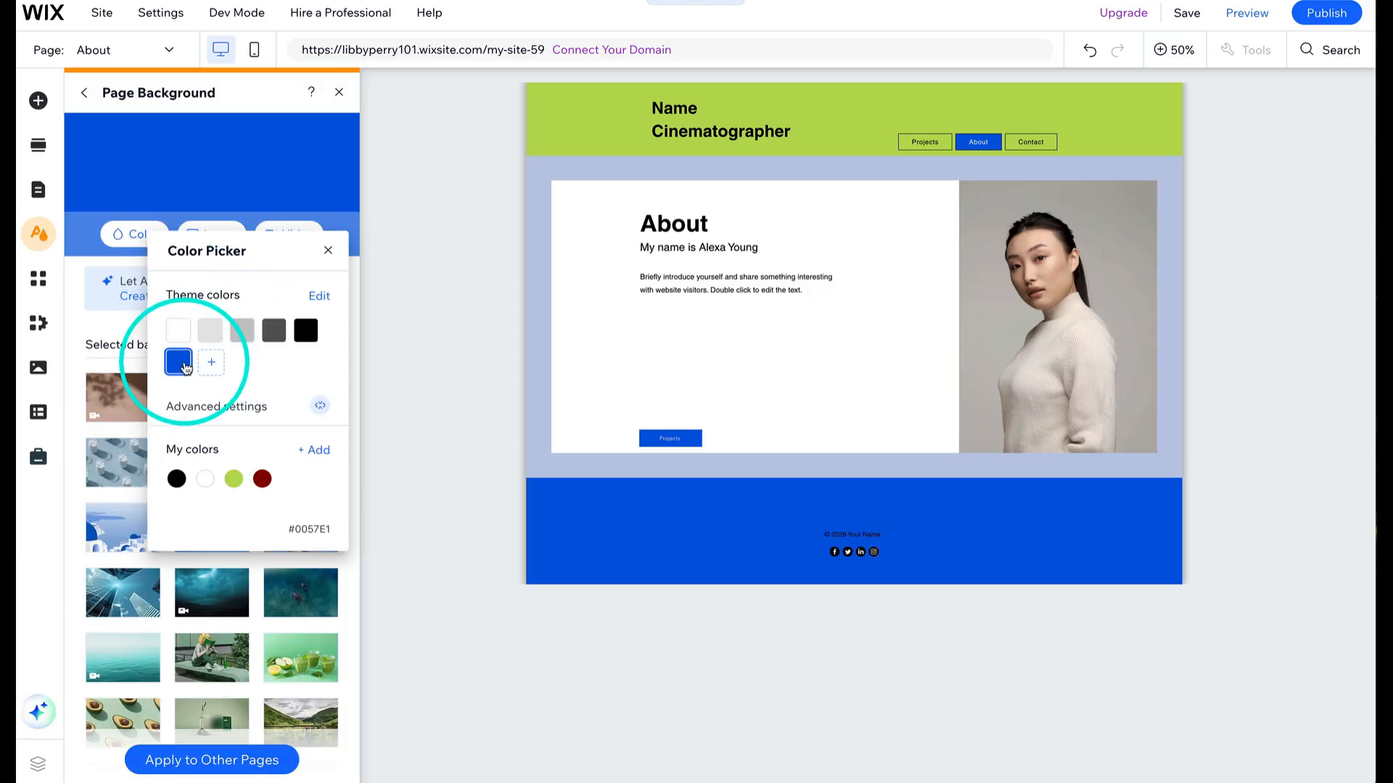
- Apply the blue page background to all pages with All Pages selected
click(279, 760)
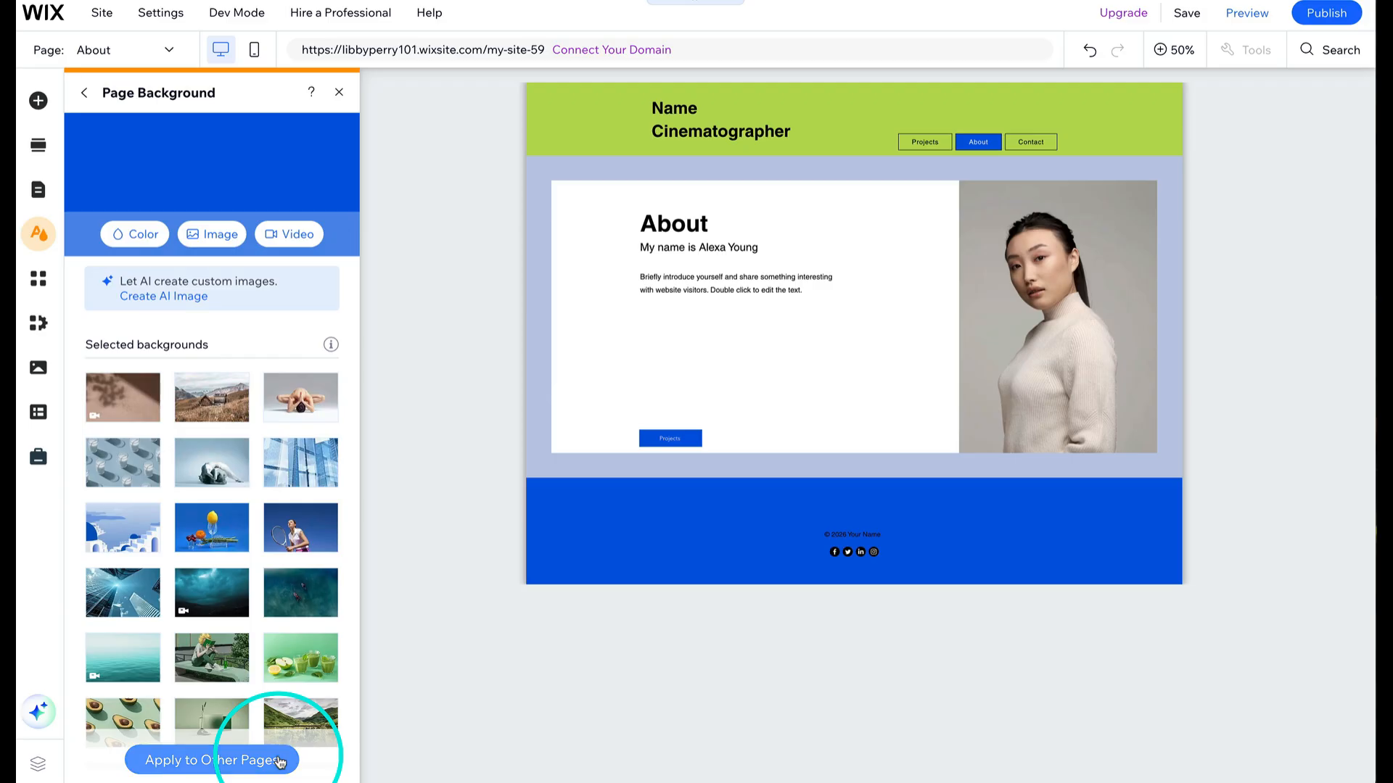
click(280, 761)
click(400, 201)
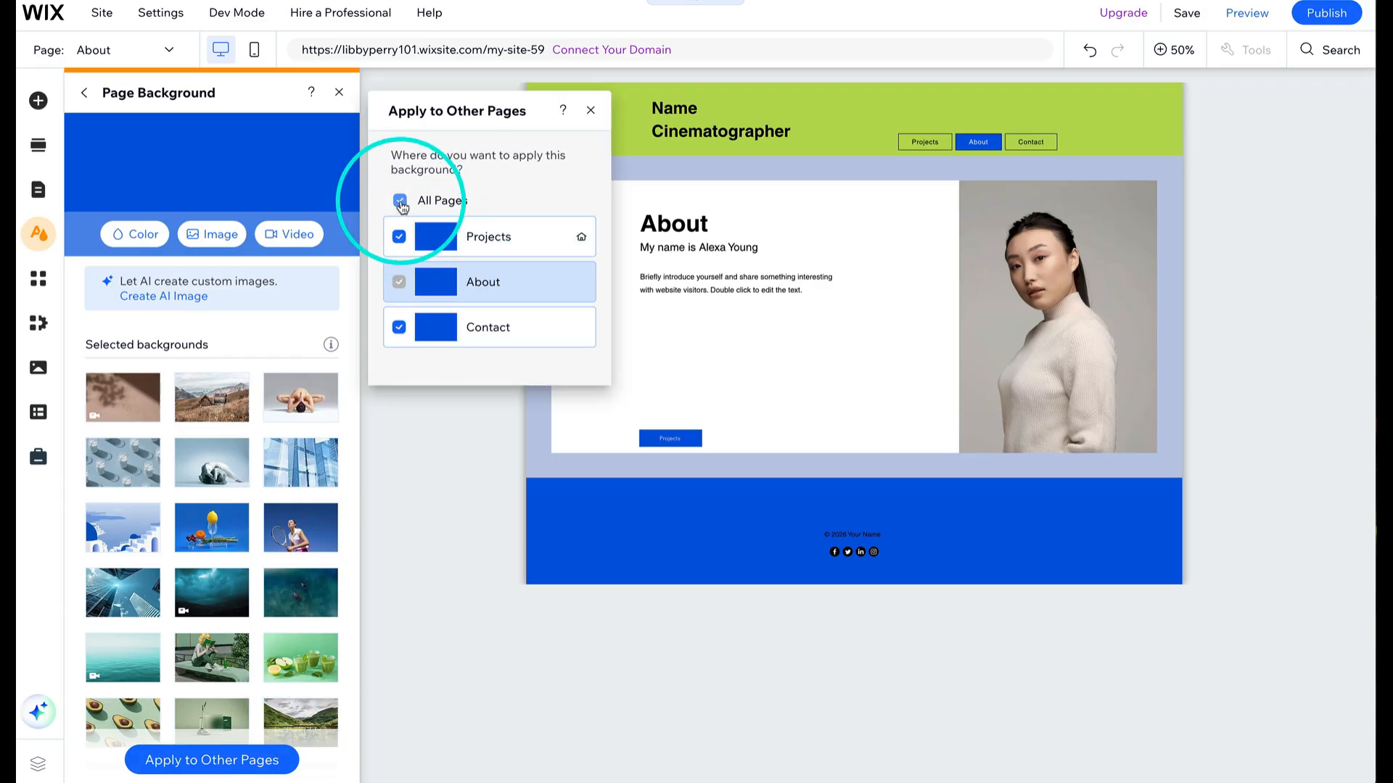
click(591, 111)
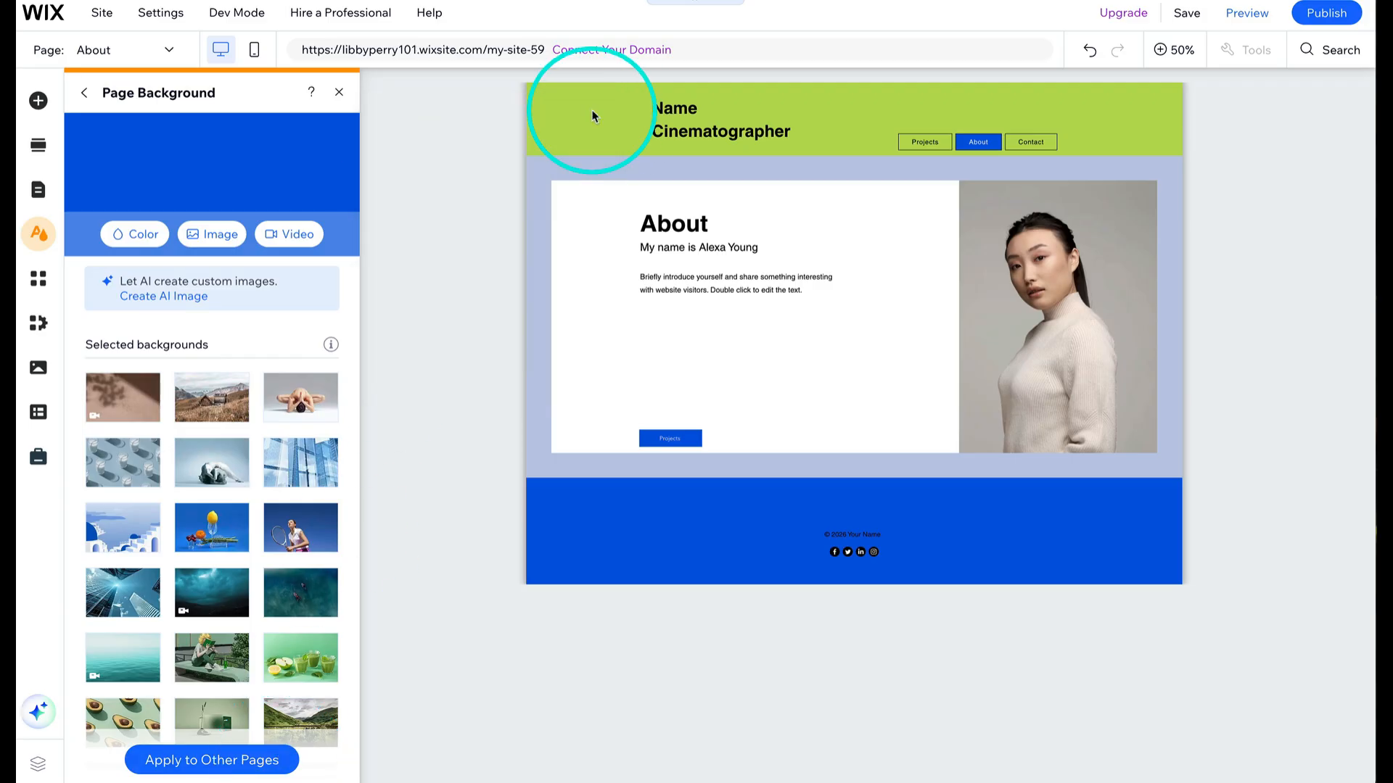
- On the Projects page, set the Videos section's background to a custom green colour #71CC95
click(145, 49)
click(76, 88)
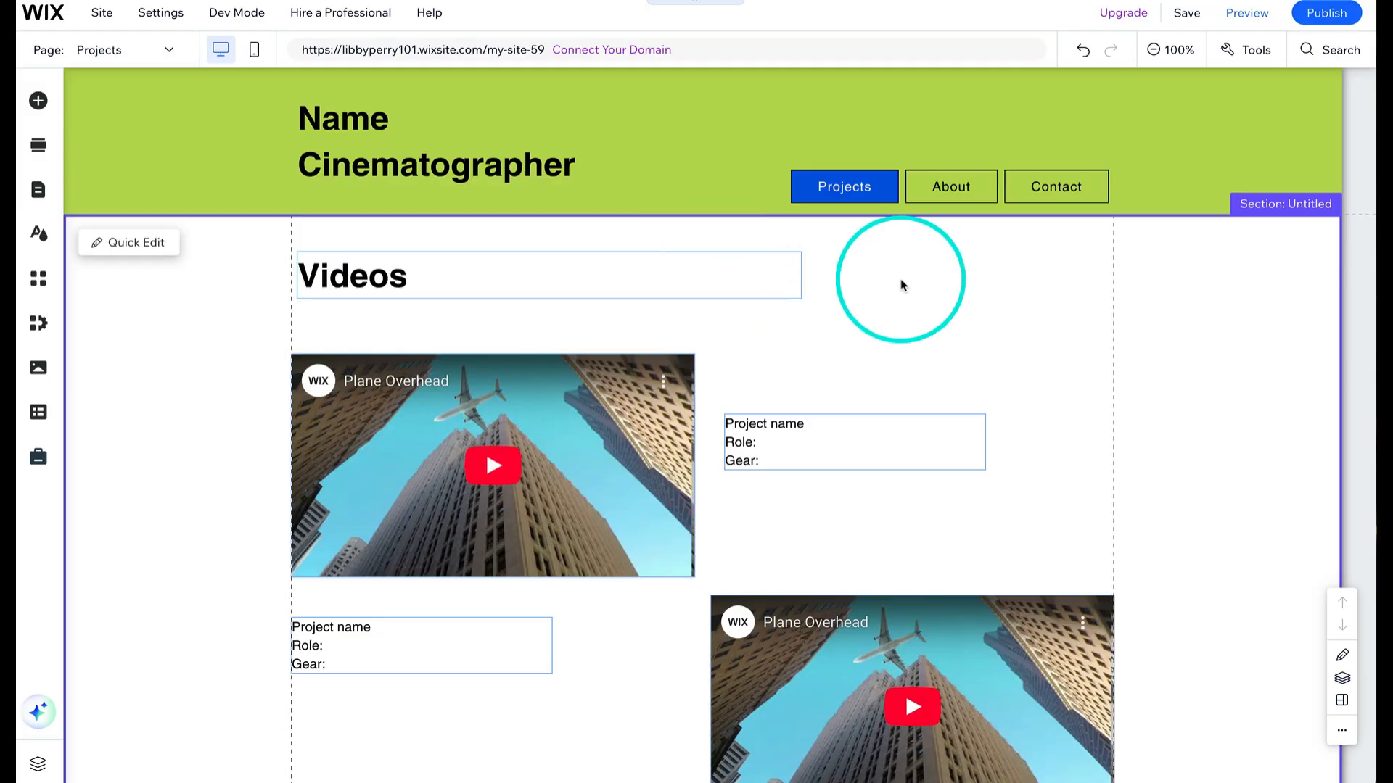
click(902, 285)
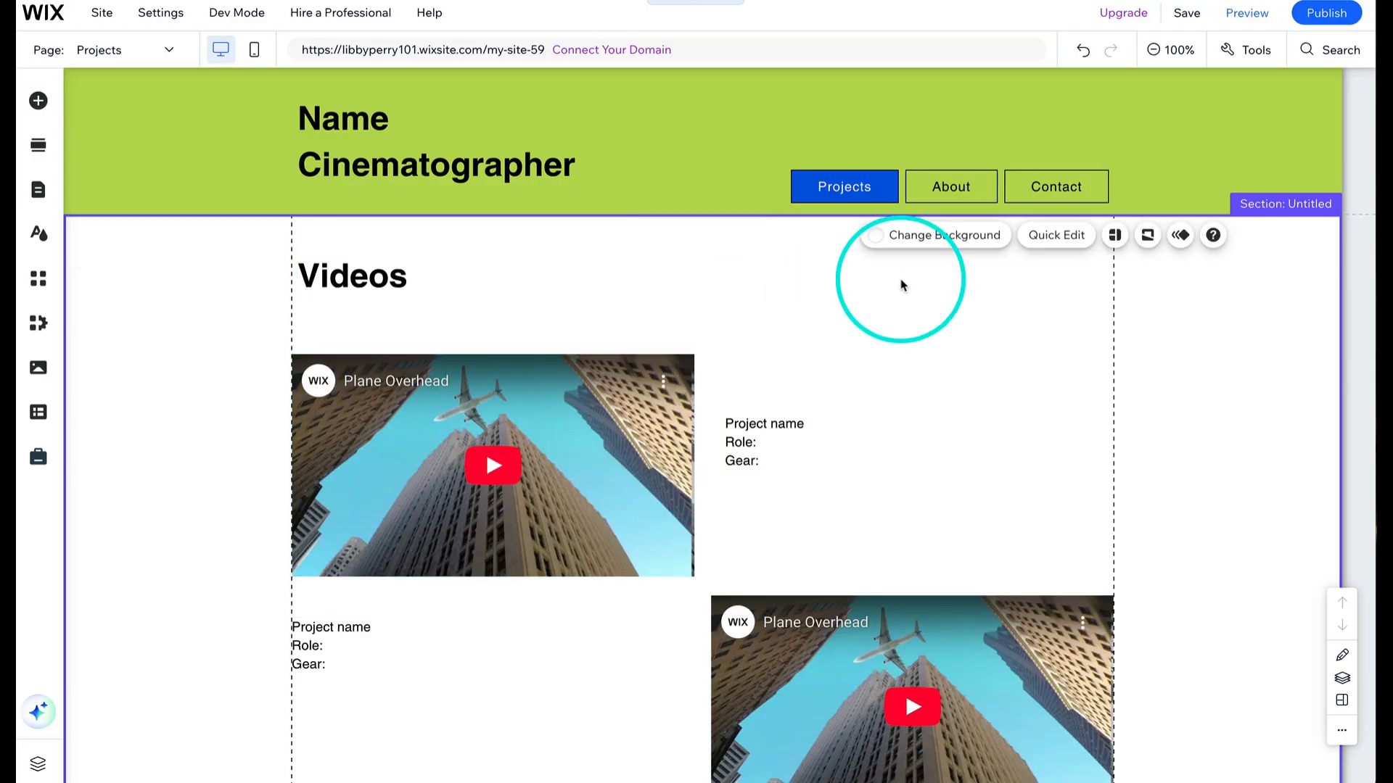
right_click(902, 286)
key(Escape)
click(1007, 219)
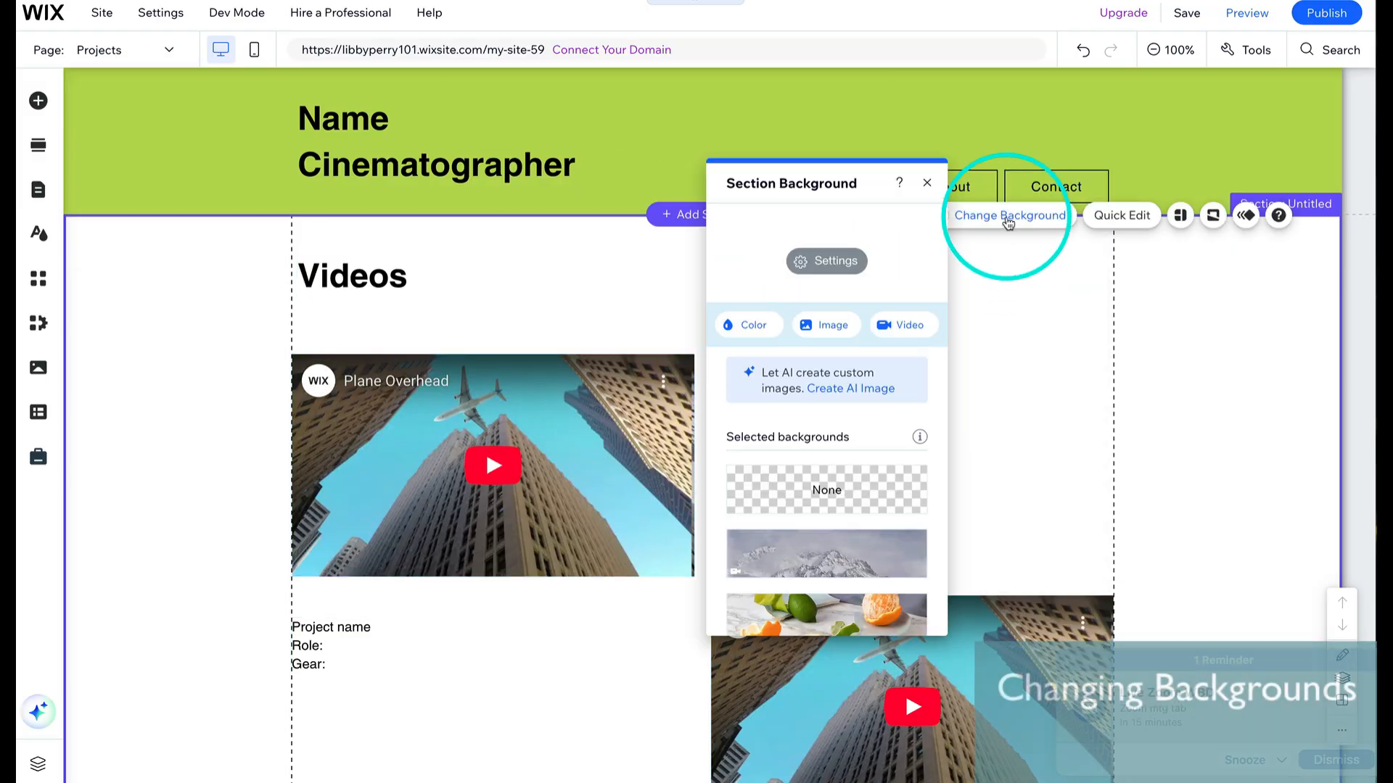
click(763, 332)
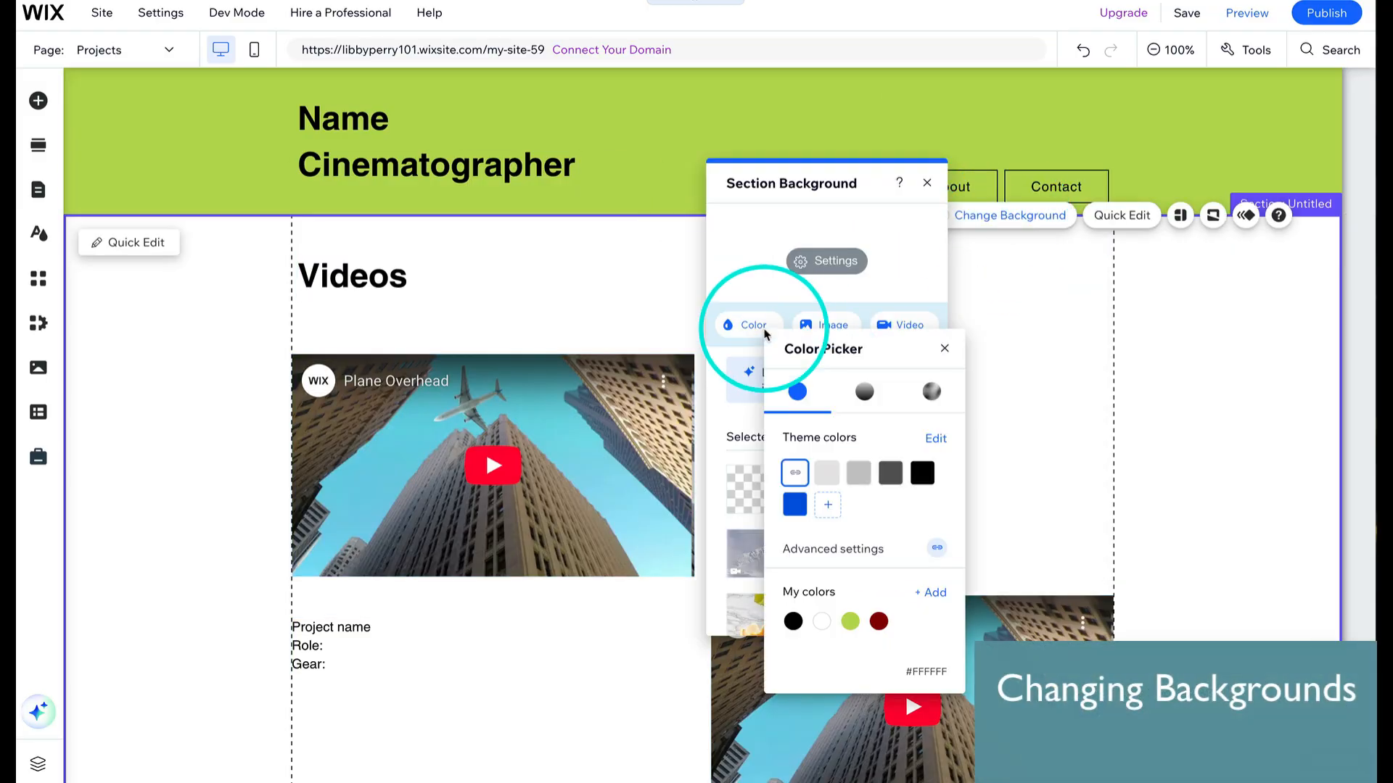
click(931, 592)
click(1044, 475)
click(1062, 414)
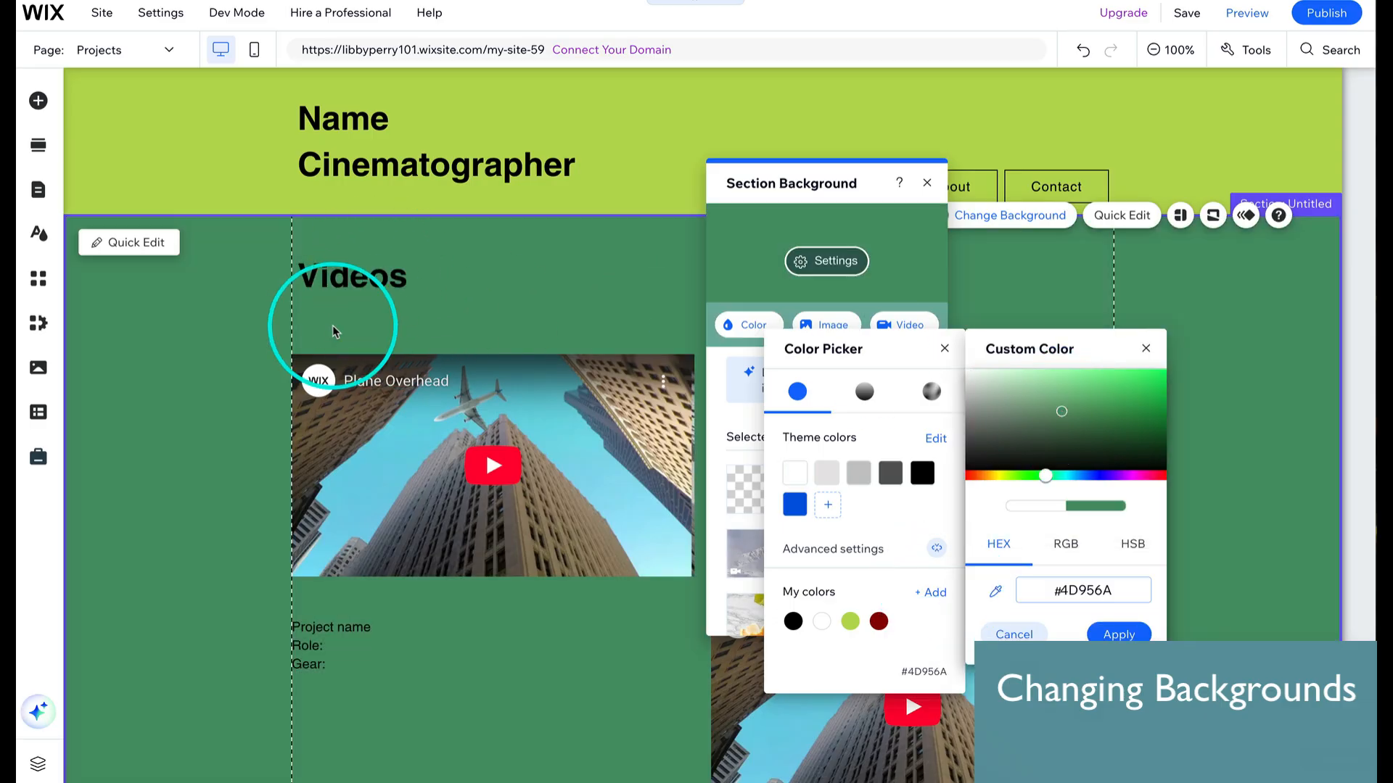
click(1055, 390)
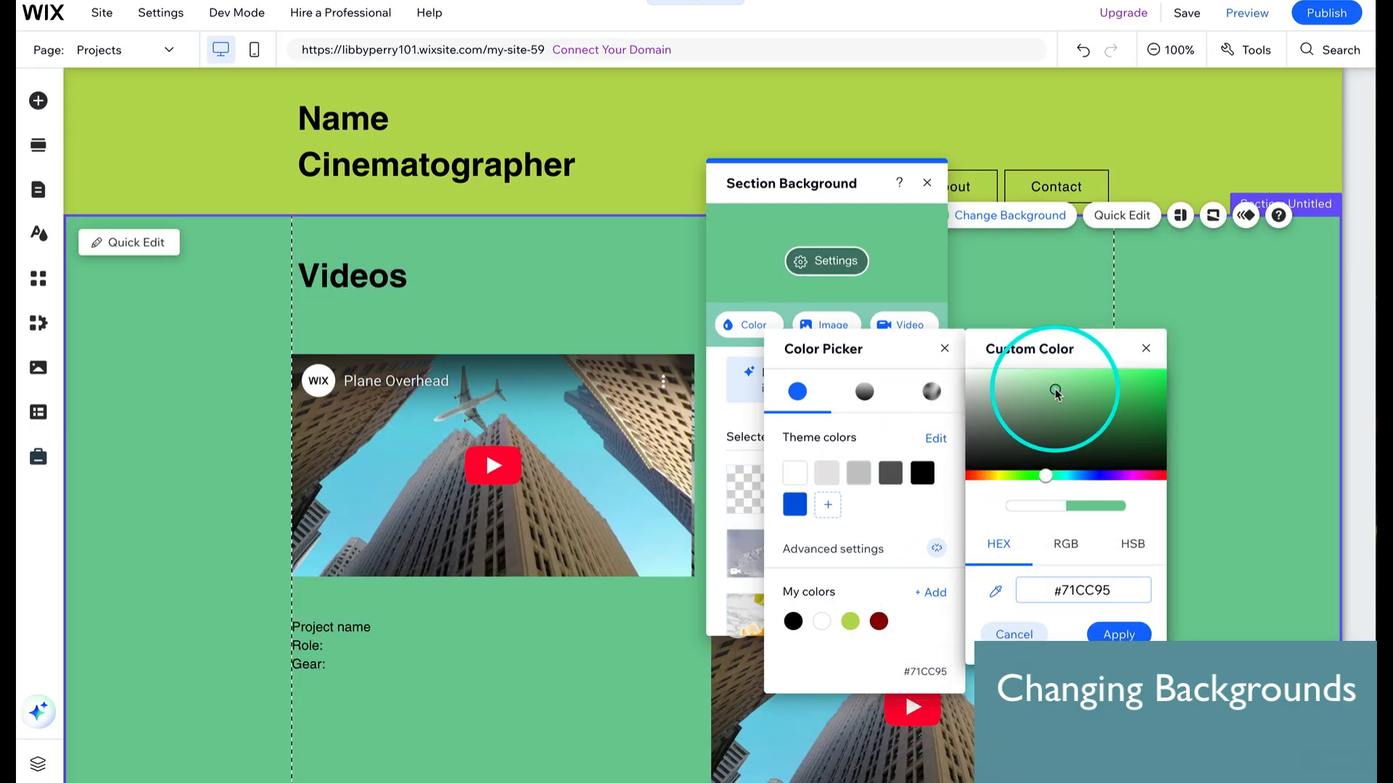
click(1146, 349)
click(945, 348)
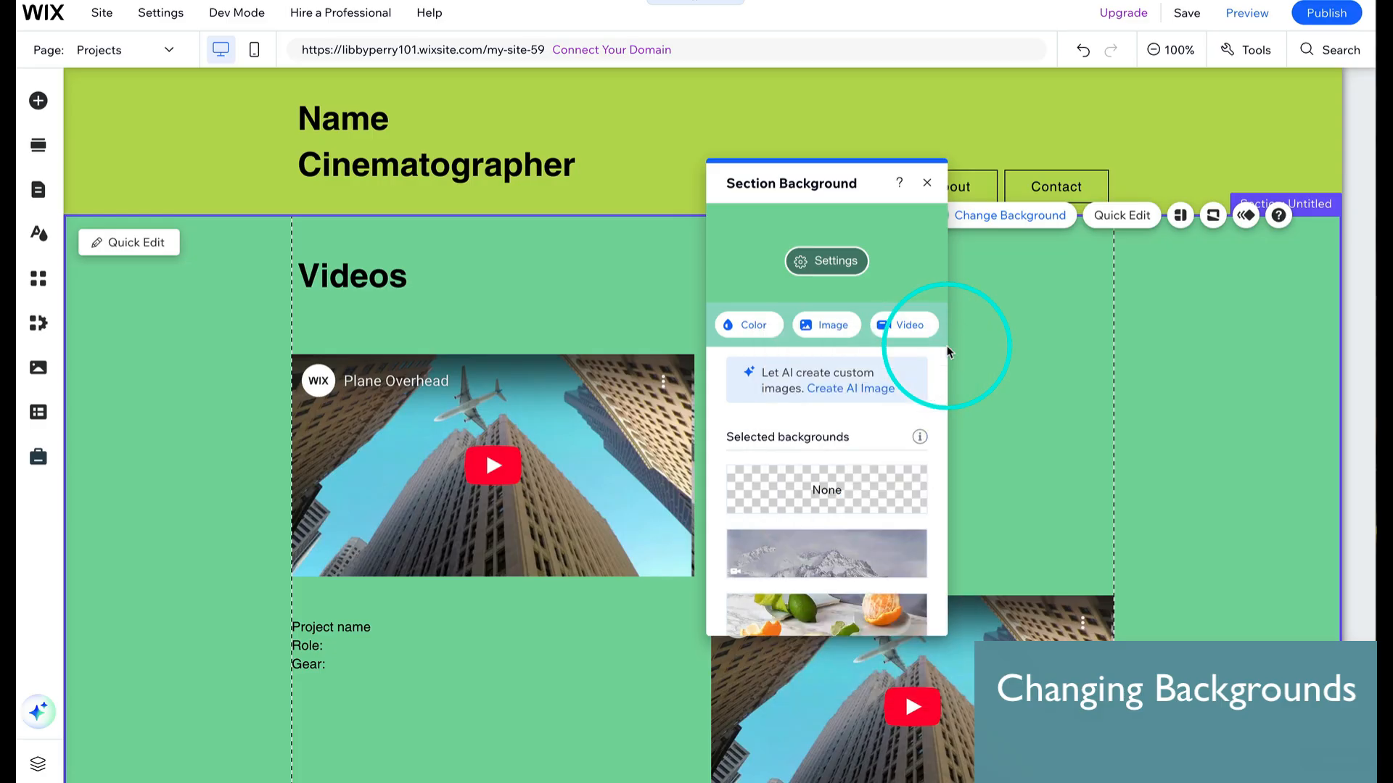
click(966, 344)
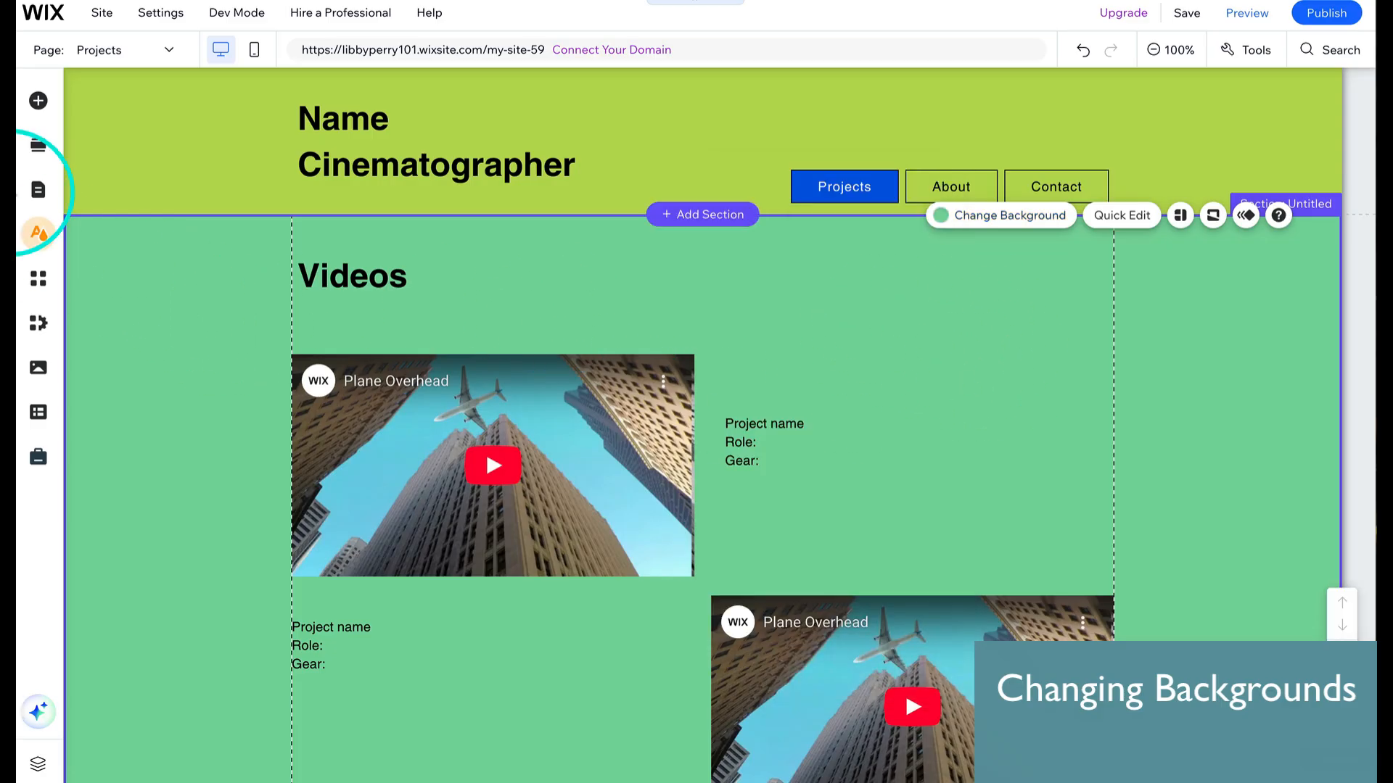
- Switch to the About page and set its page background to the white theme colour #FFFFFF
click(171, 58)
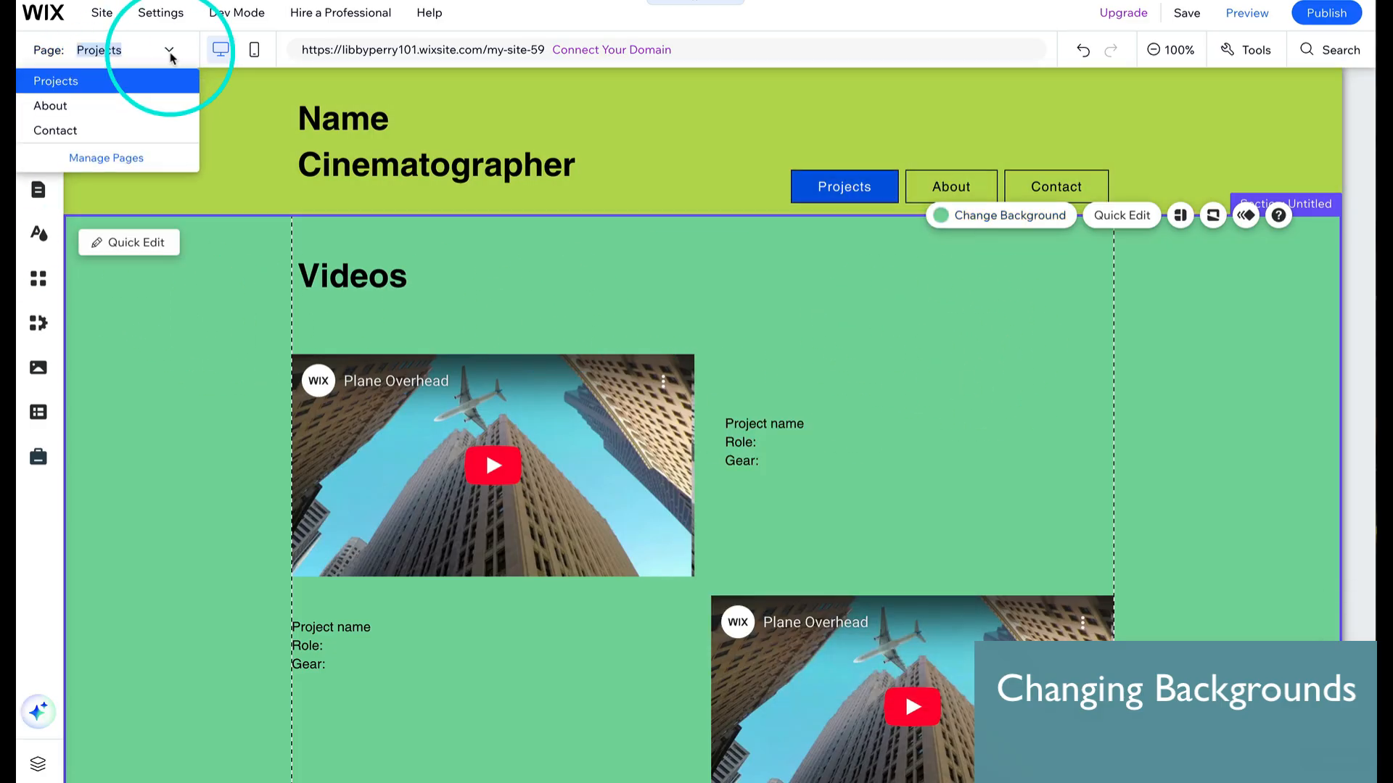
click(107, 103)
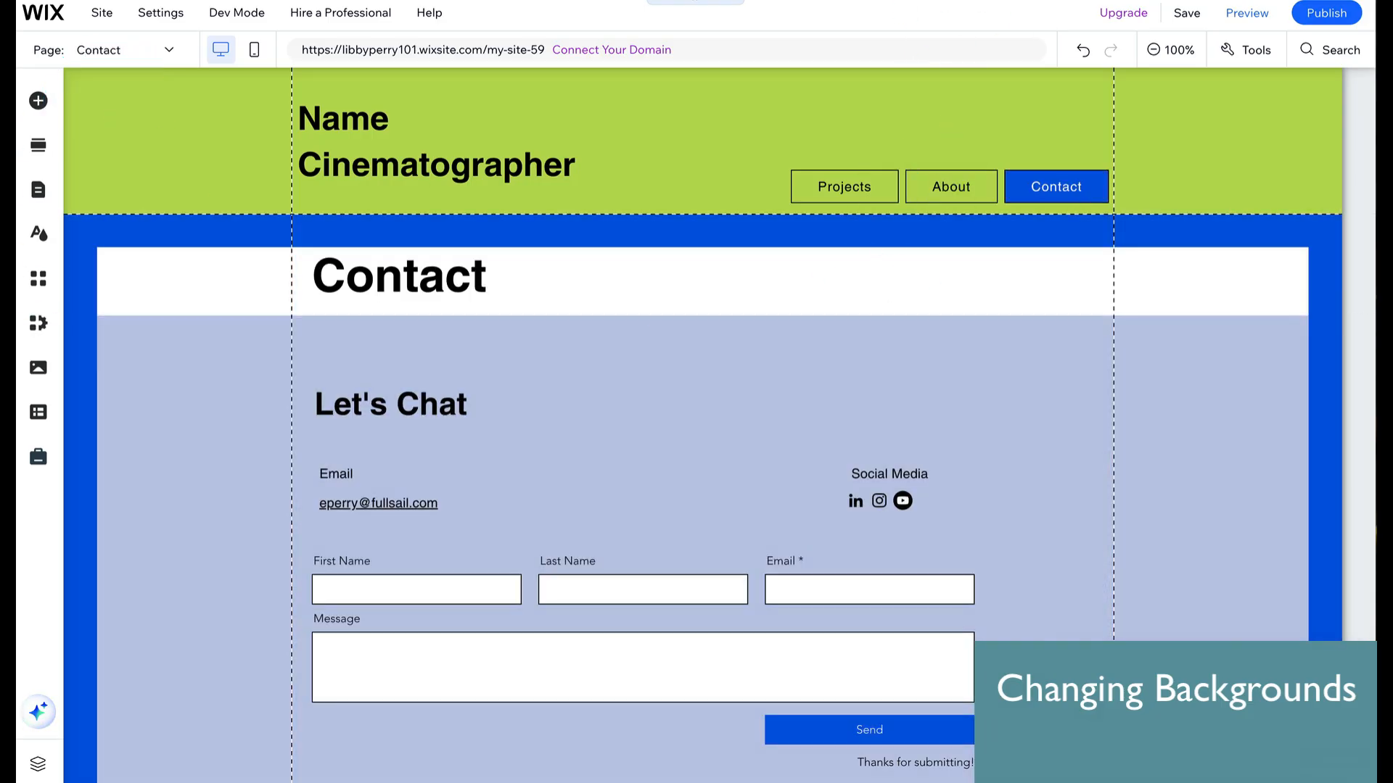
click(1103, 0)
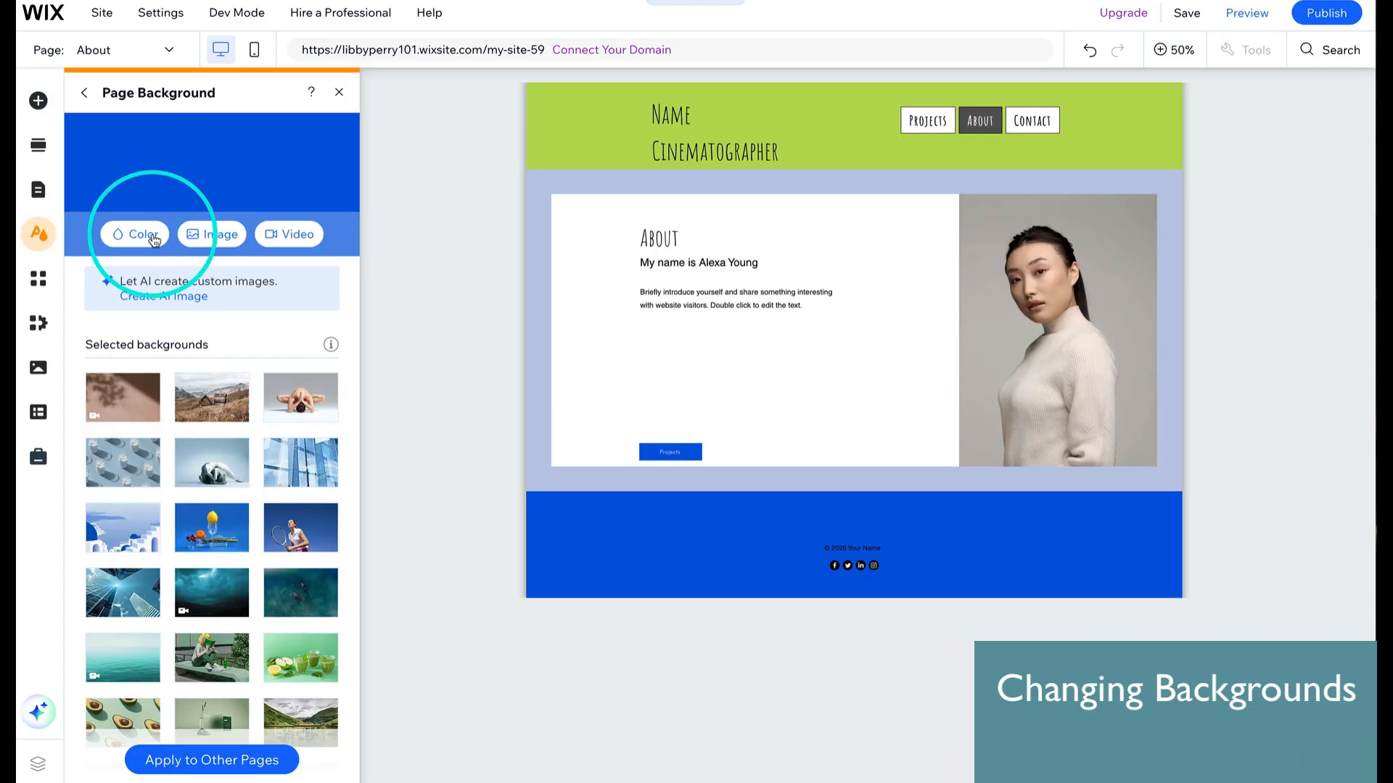
click(131, 233)
click(185, 334)
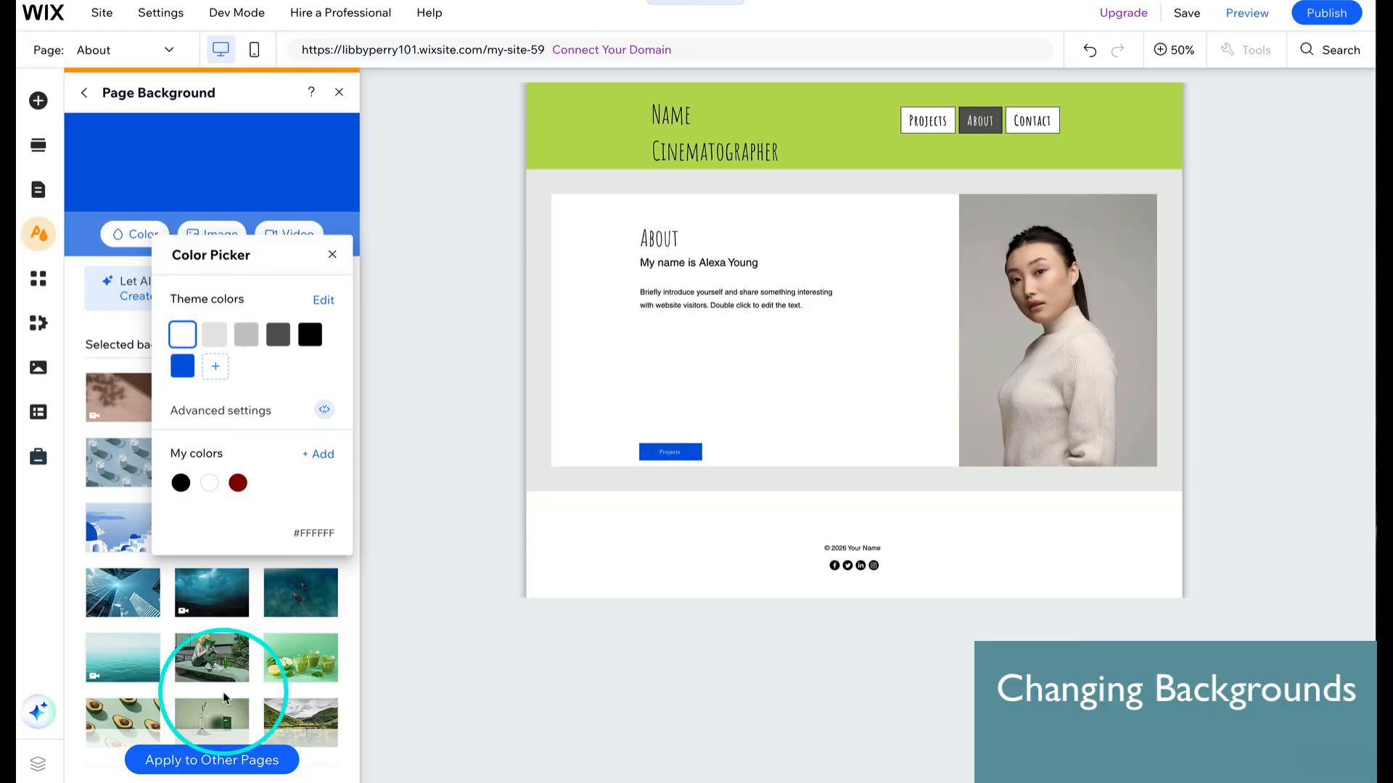
- Apply the white page background to all pages and close the page background options
click(245, 767)
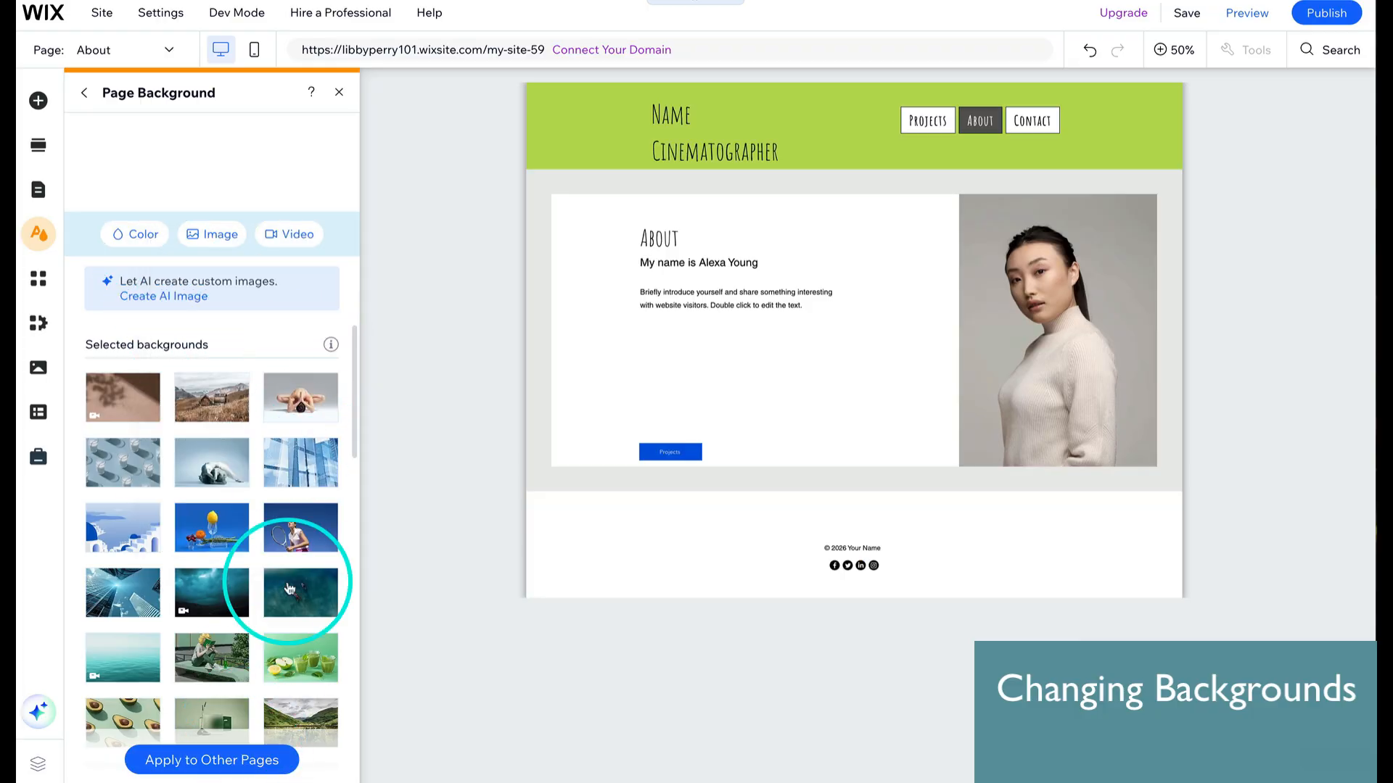
click(204, 758)
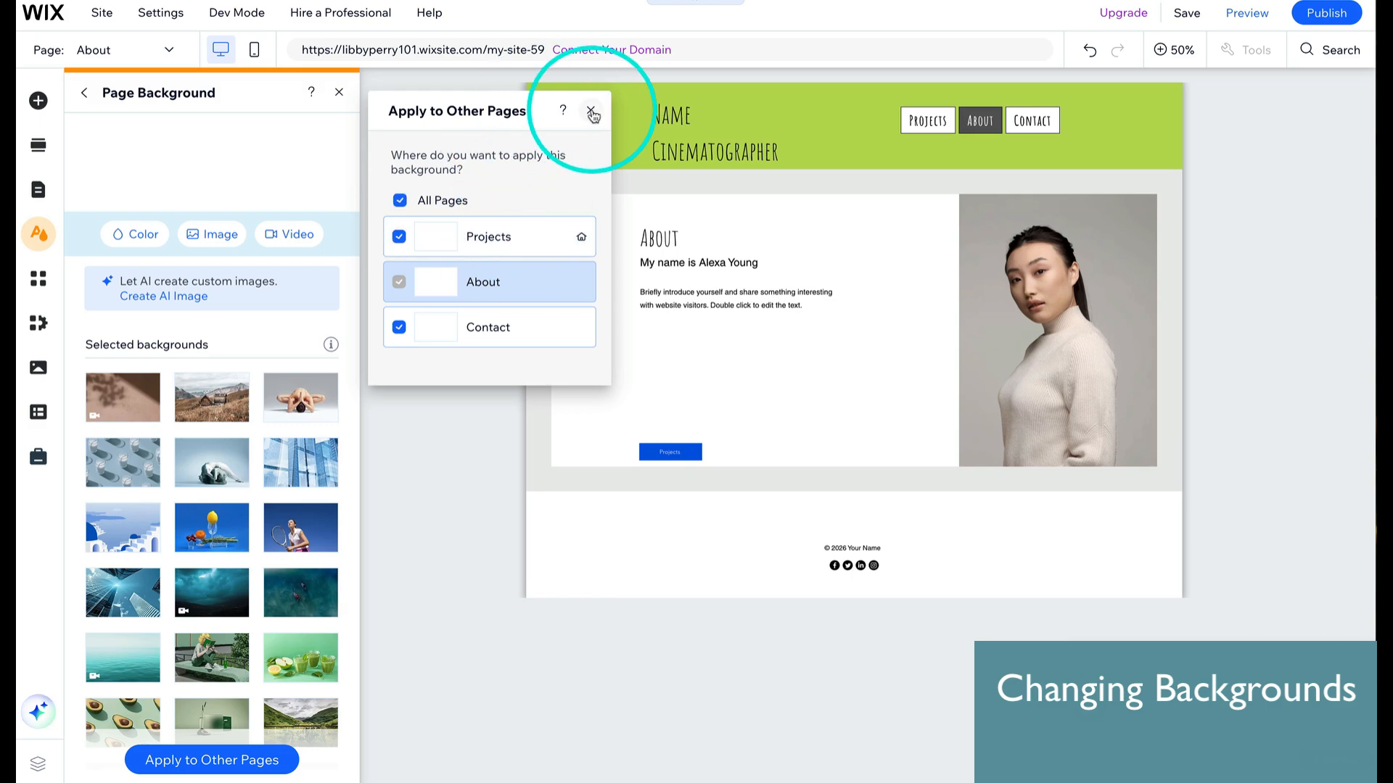
click(592, 112)
click(338, 92)
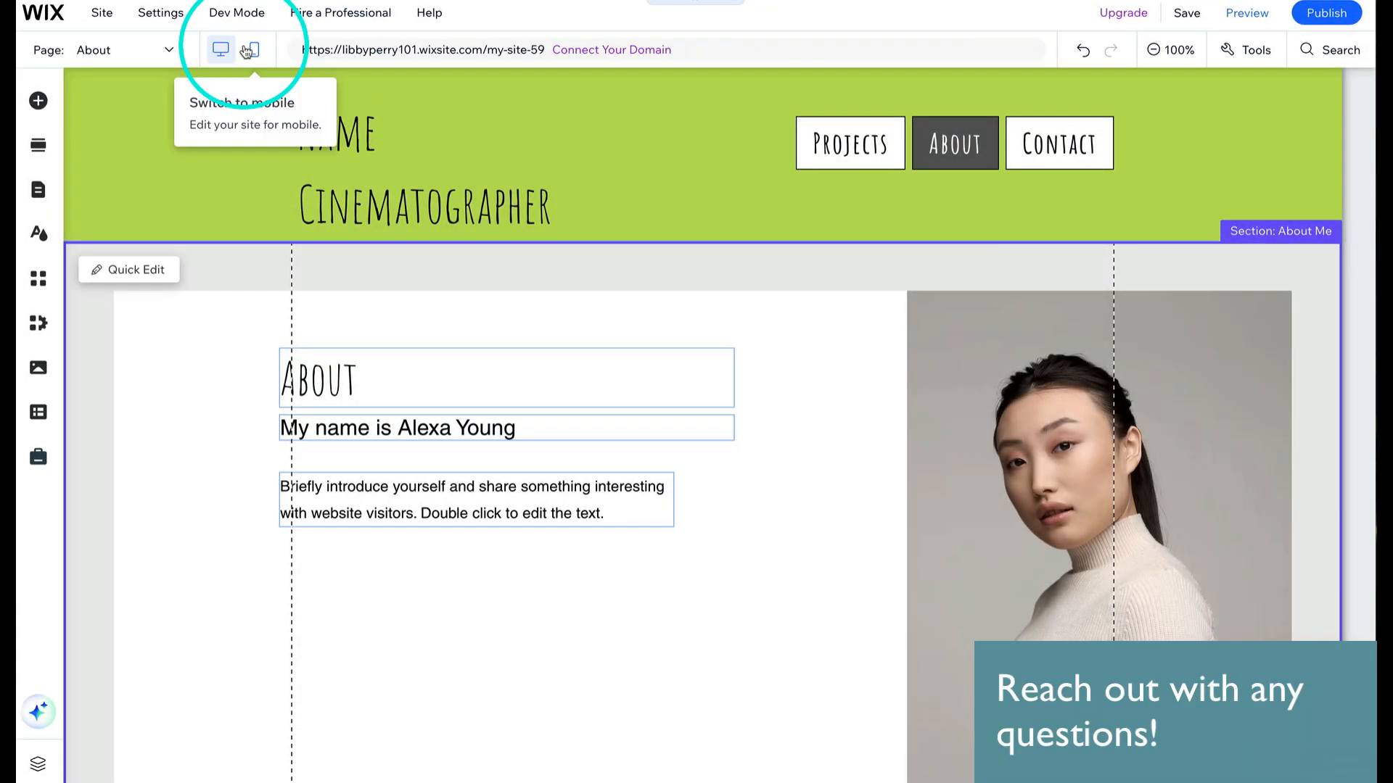
- Switch to the mobile editor and select the About page's header
click(256, 51)
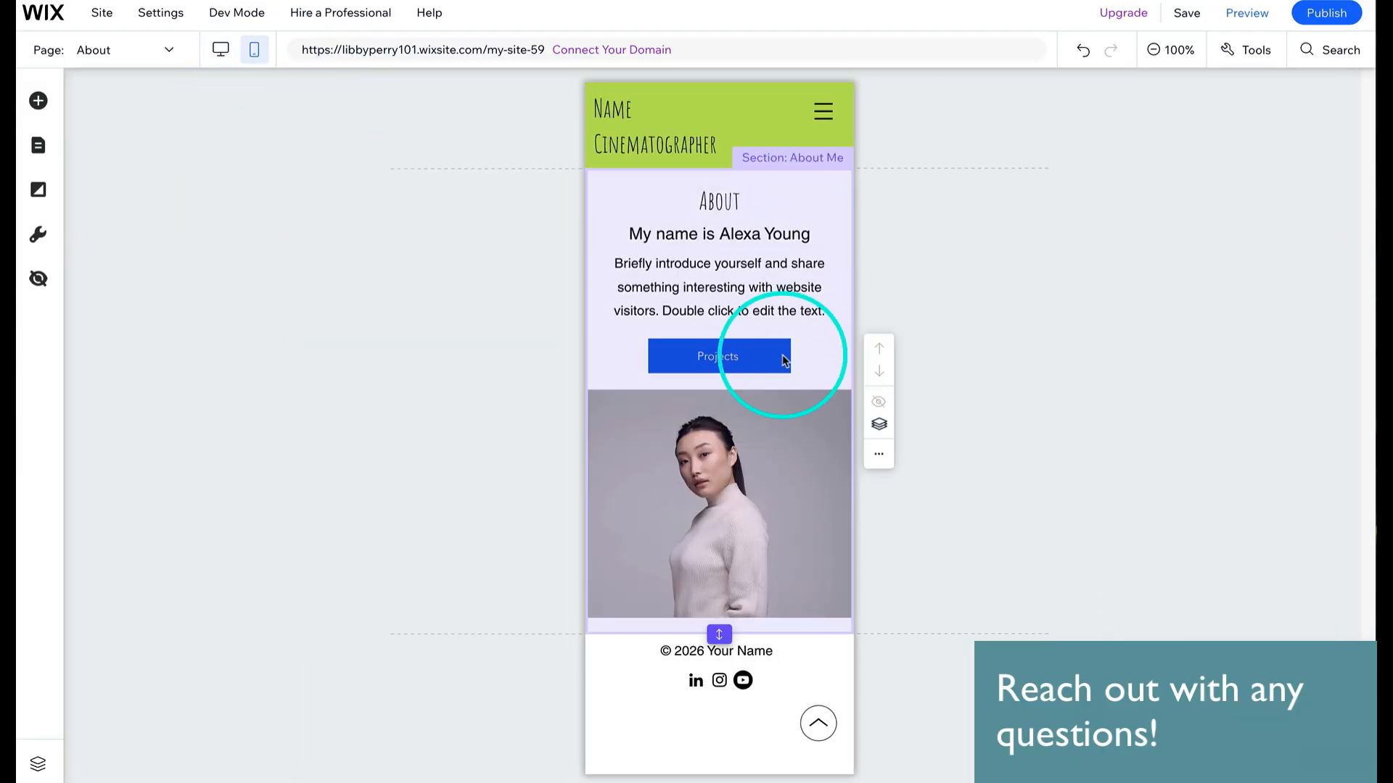
click(689, 144)
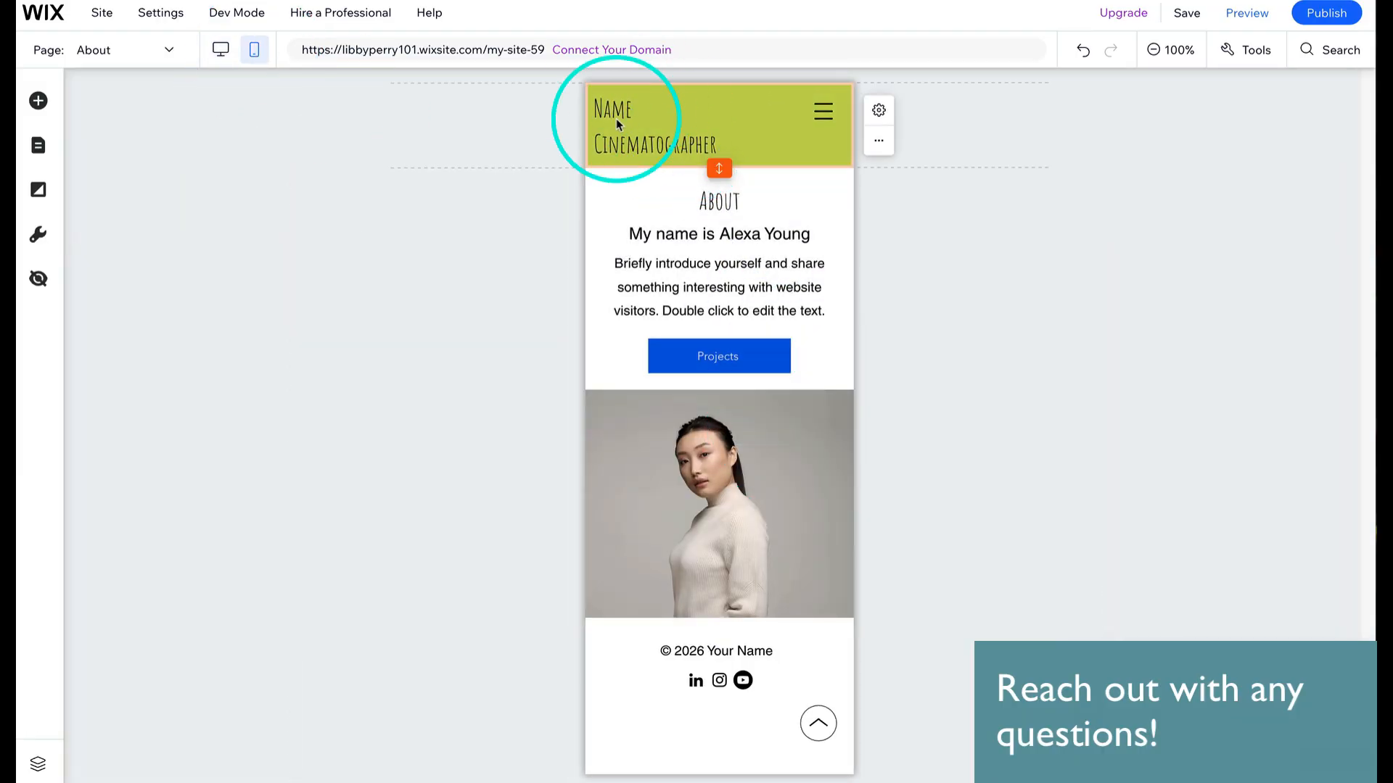